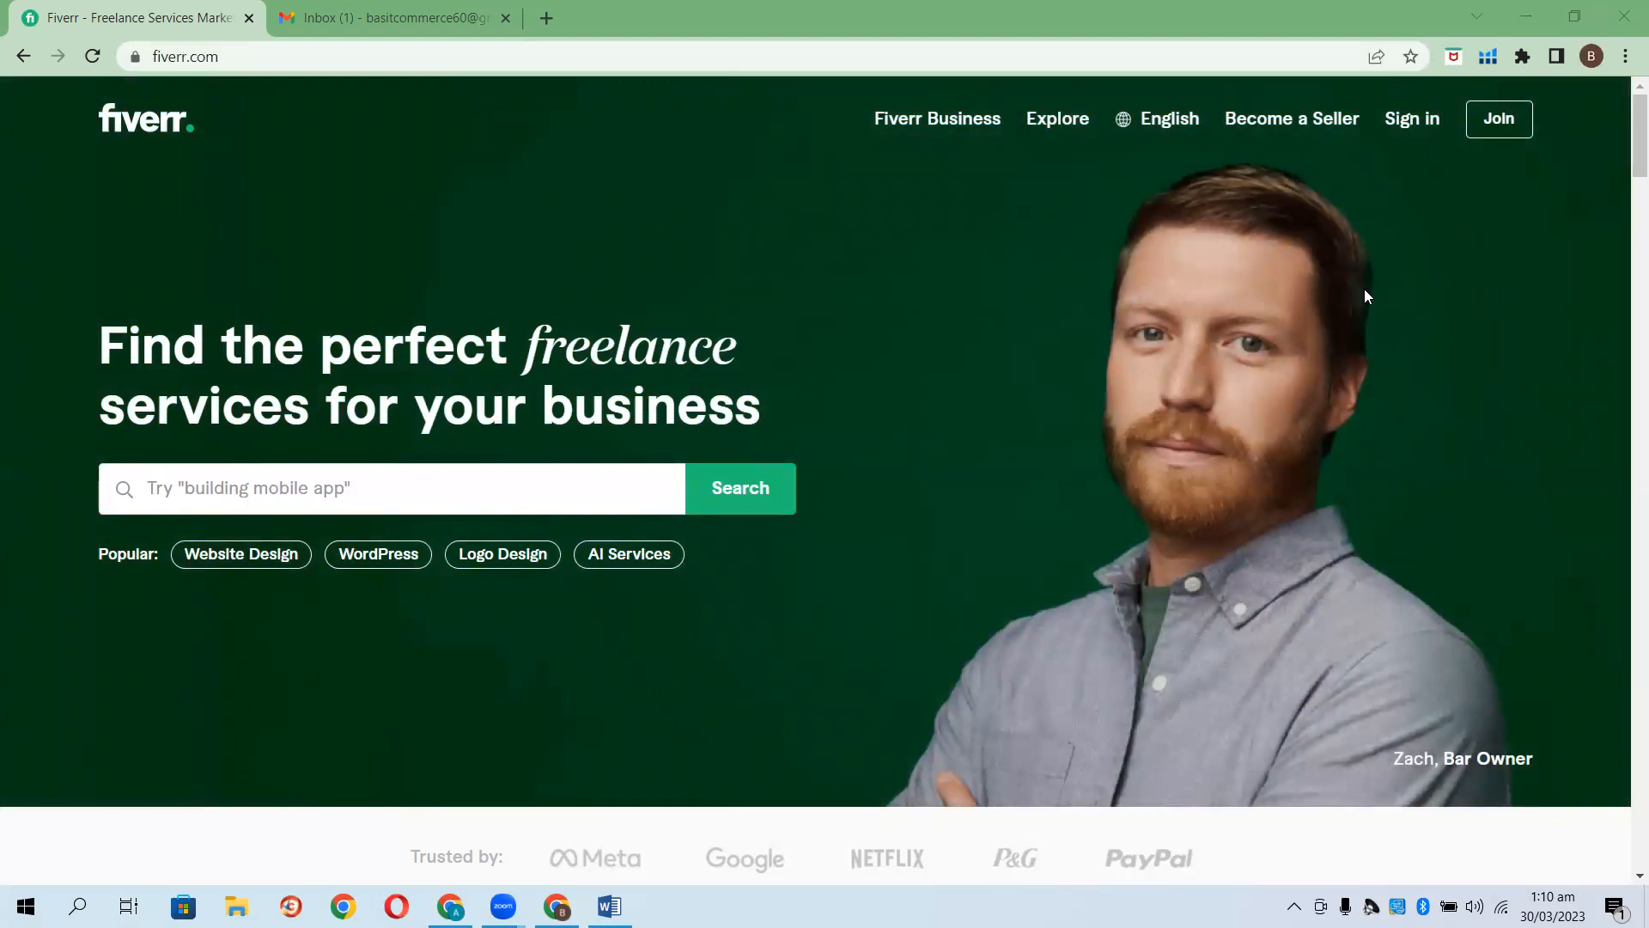
Start a Fiverr sign-up with Chrome's saved email address and continue to the username step.
{"action": "left_click", "coordinate": [1488, 134]}
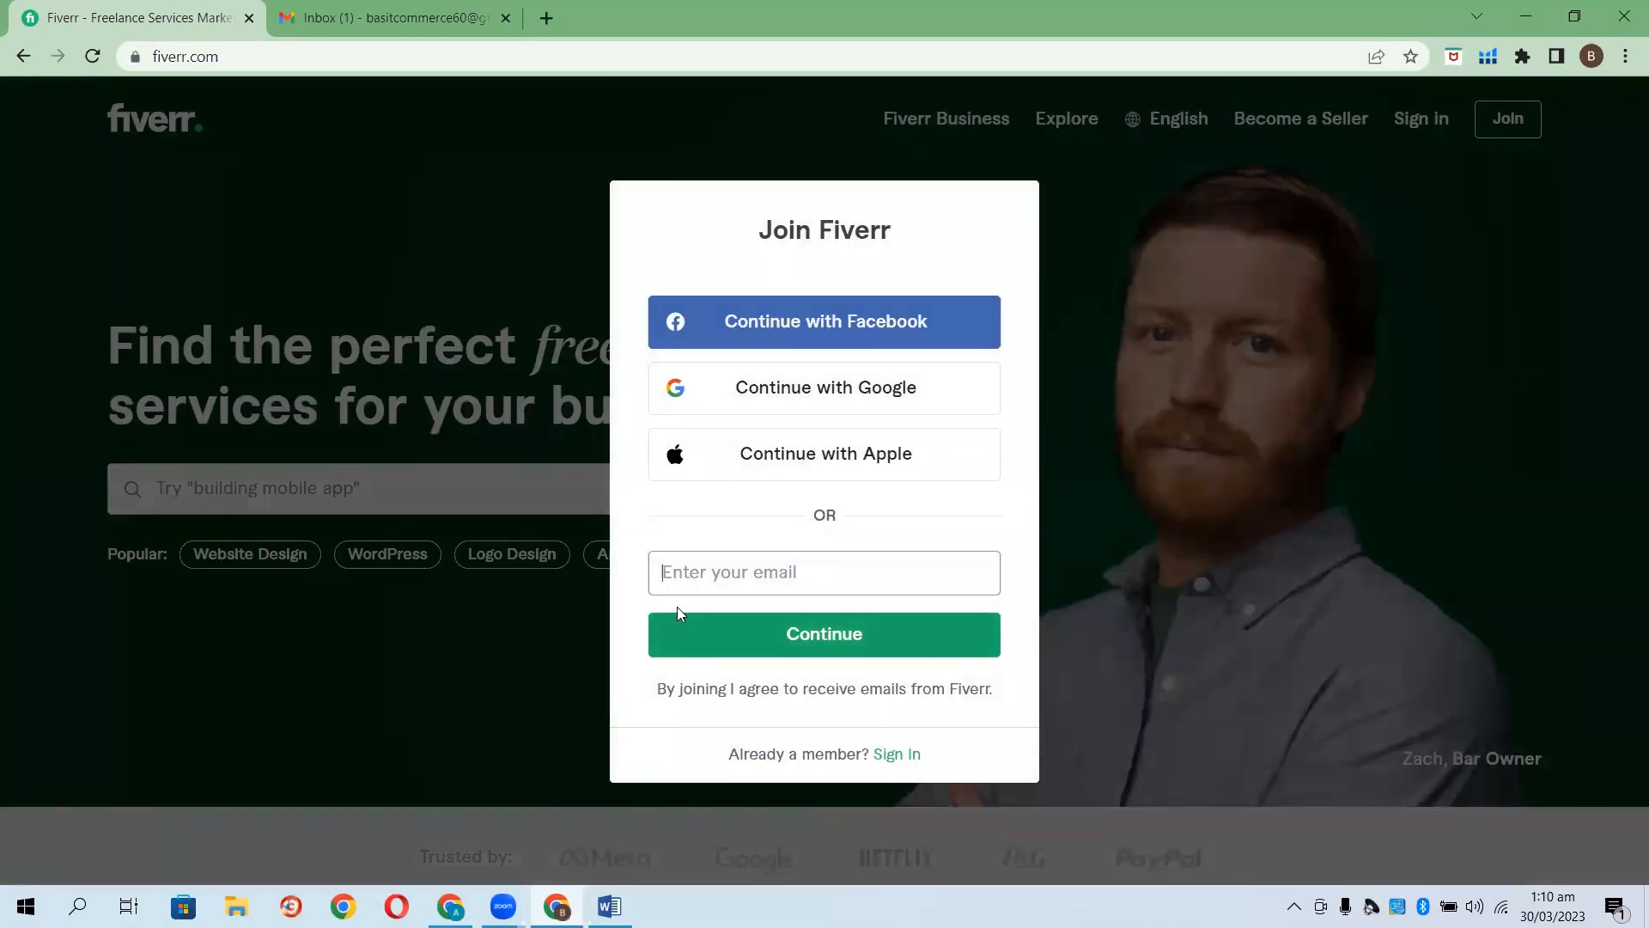
{"action": "left_click", "coordinate": [679, 576]}
{"action": "key", "text": "Down"}
{"action": "key", "text": "Return"}
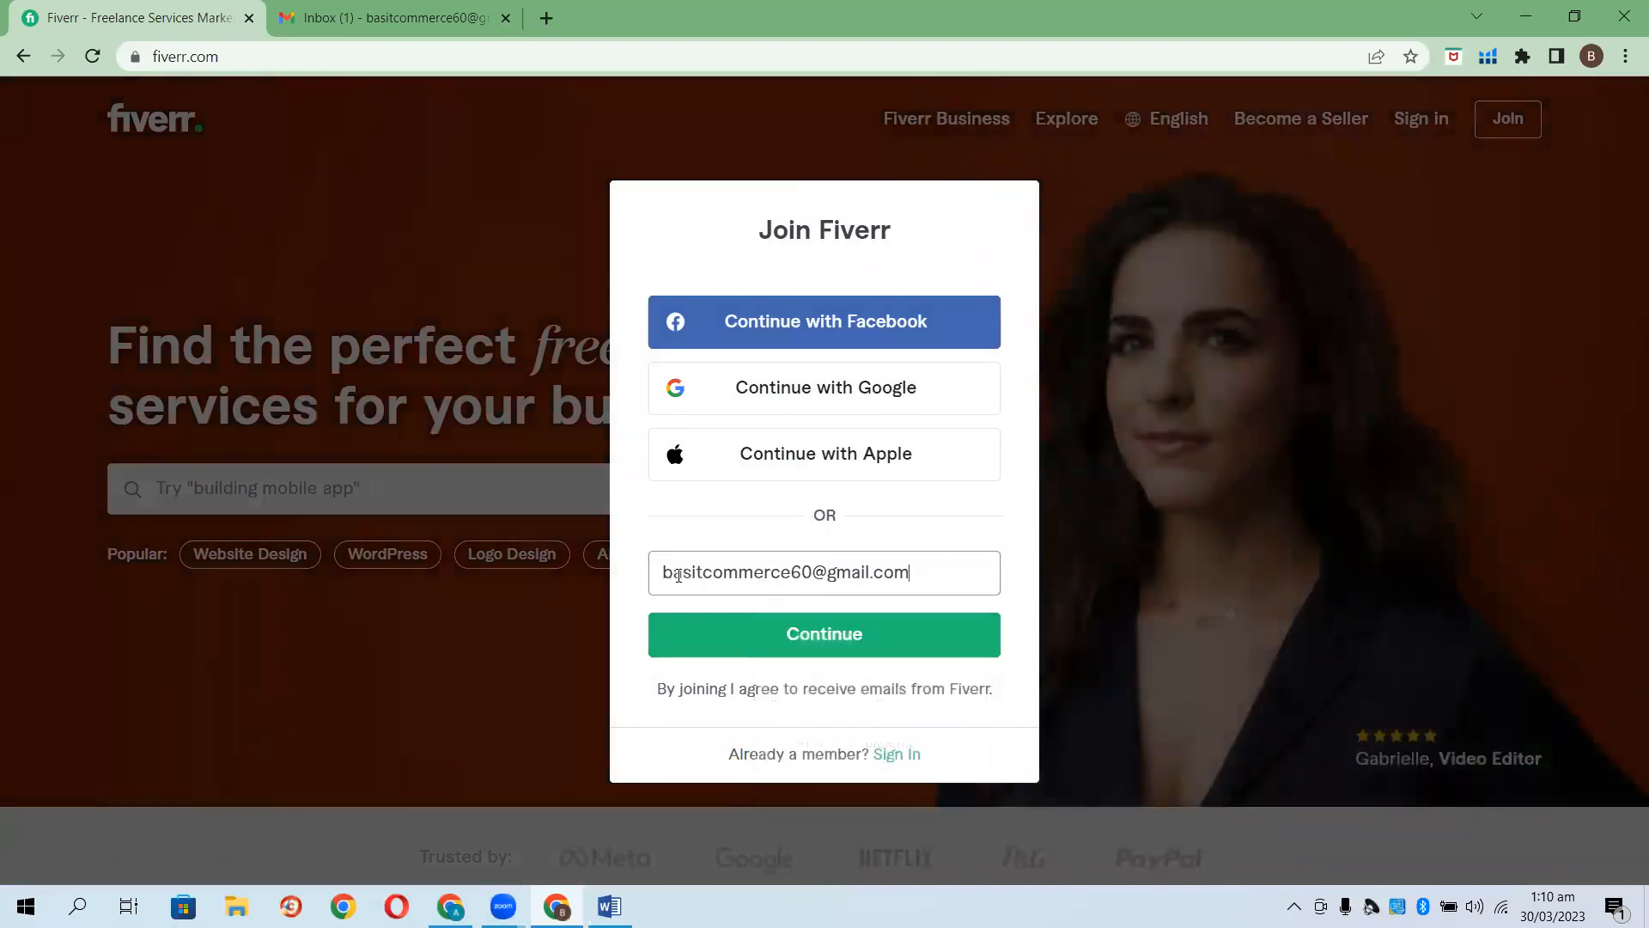
{"action": "left_click", "coordinate": [875, 631]}
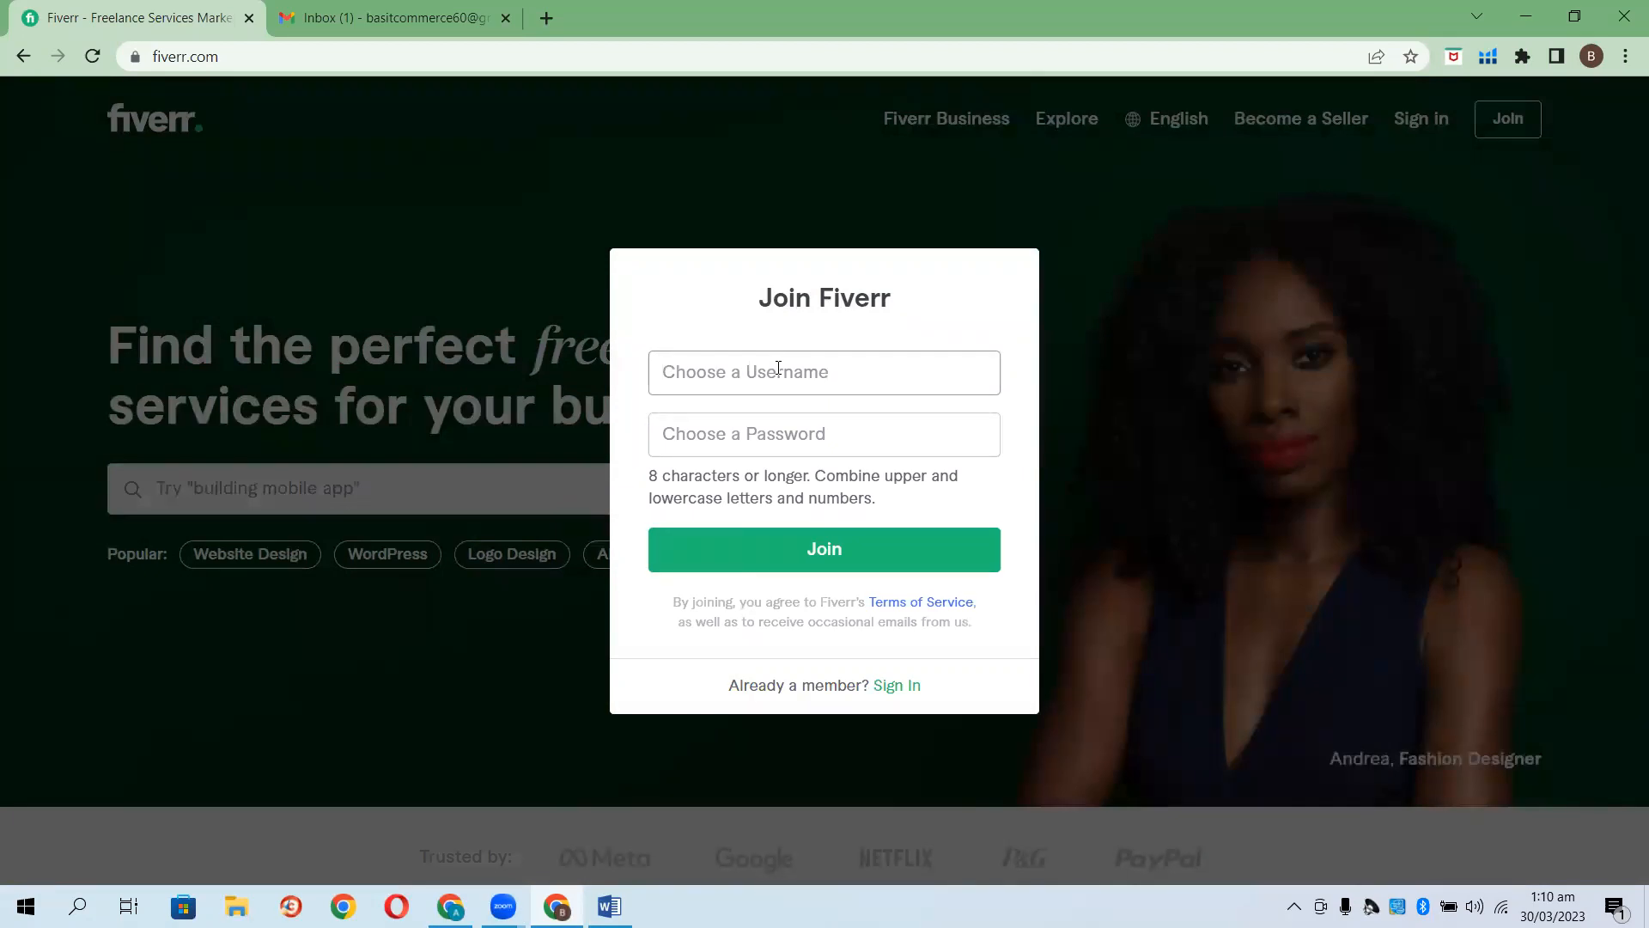
Fix the taken username, set a password, create the account, and decline Chrome's password saving.
{"action": "type", "text": "Usama"}
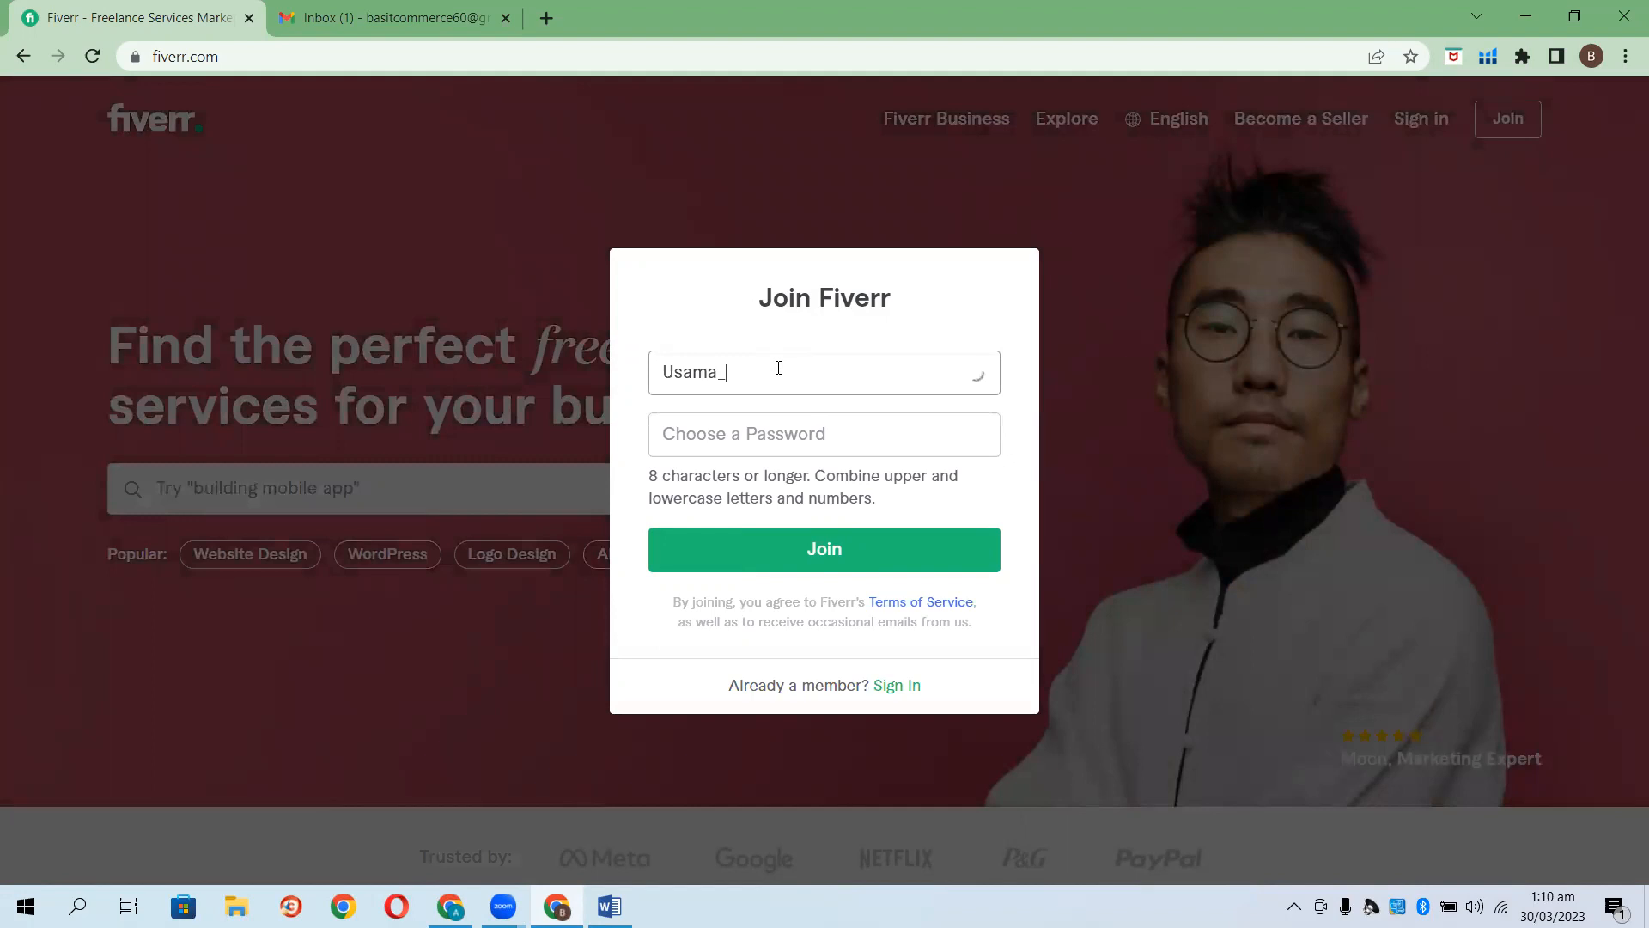
{"action": "type", "text": "_Amzexp"}
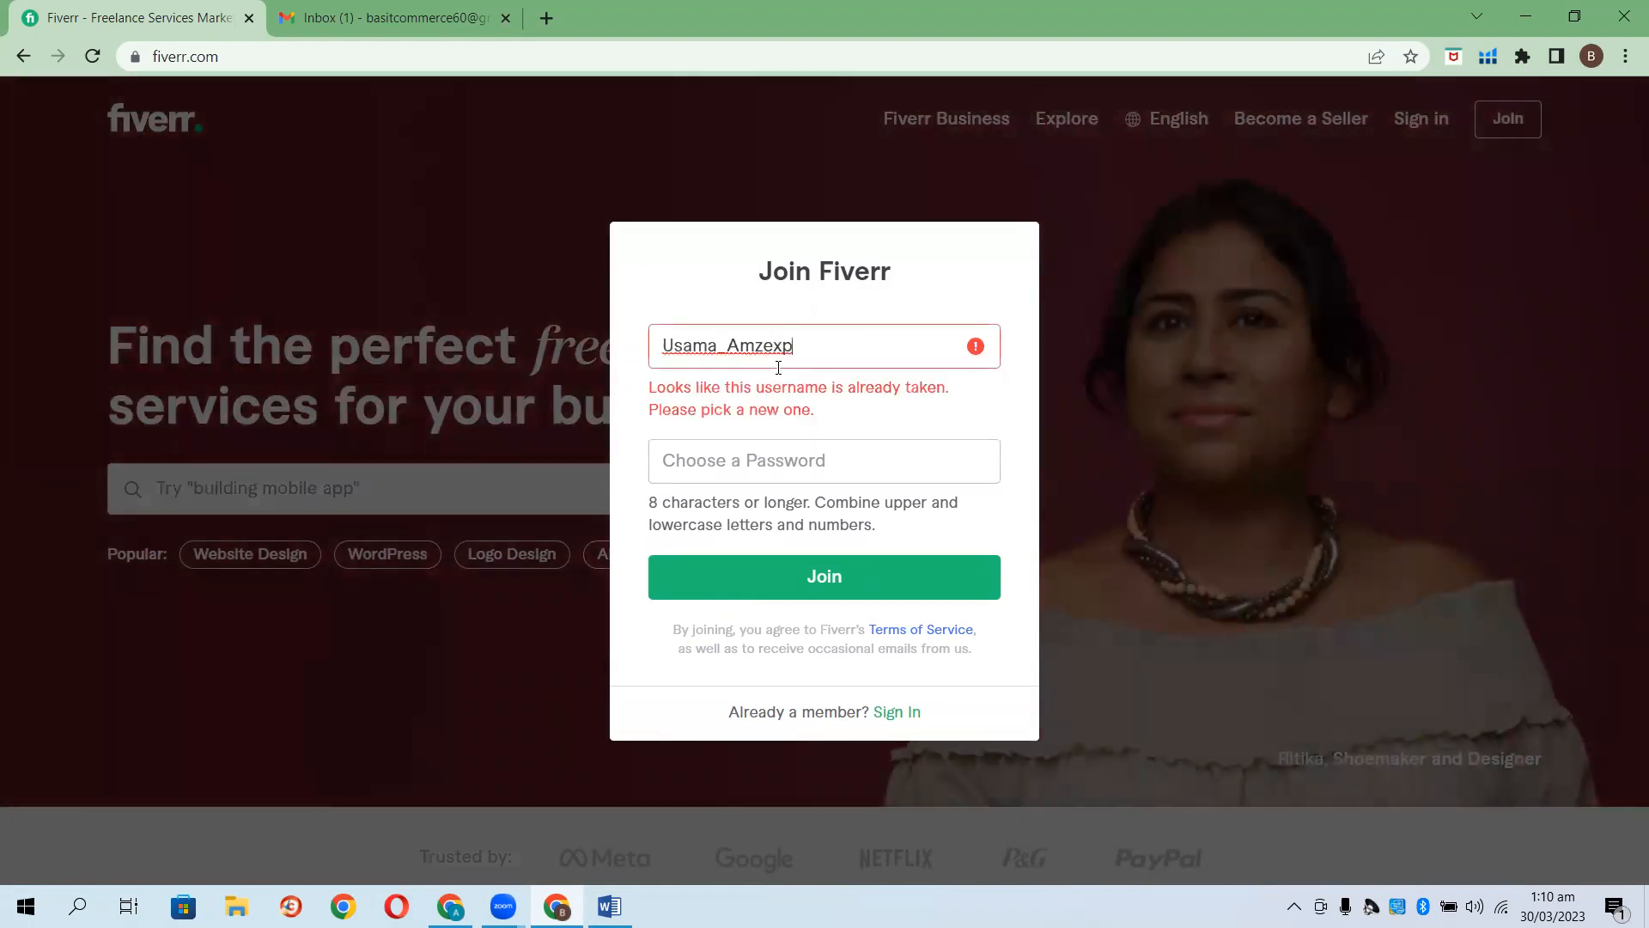
{"action": "key", "text": "BackSpace"}
{"action": "type", "text": "t"}
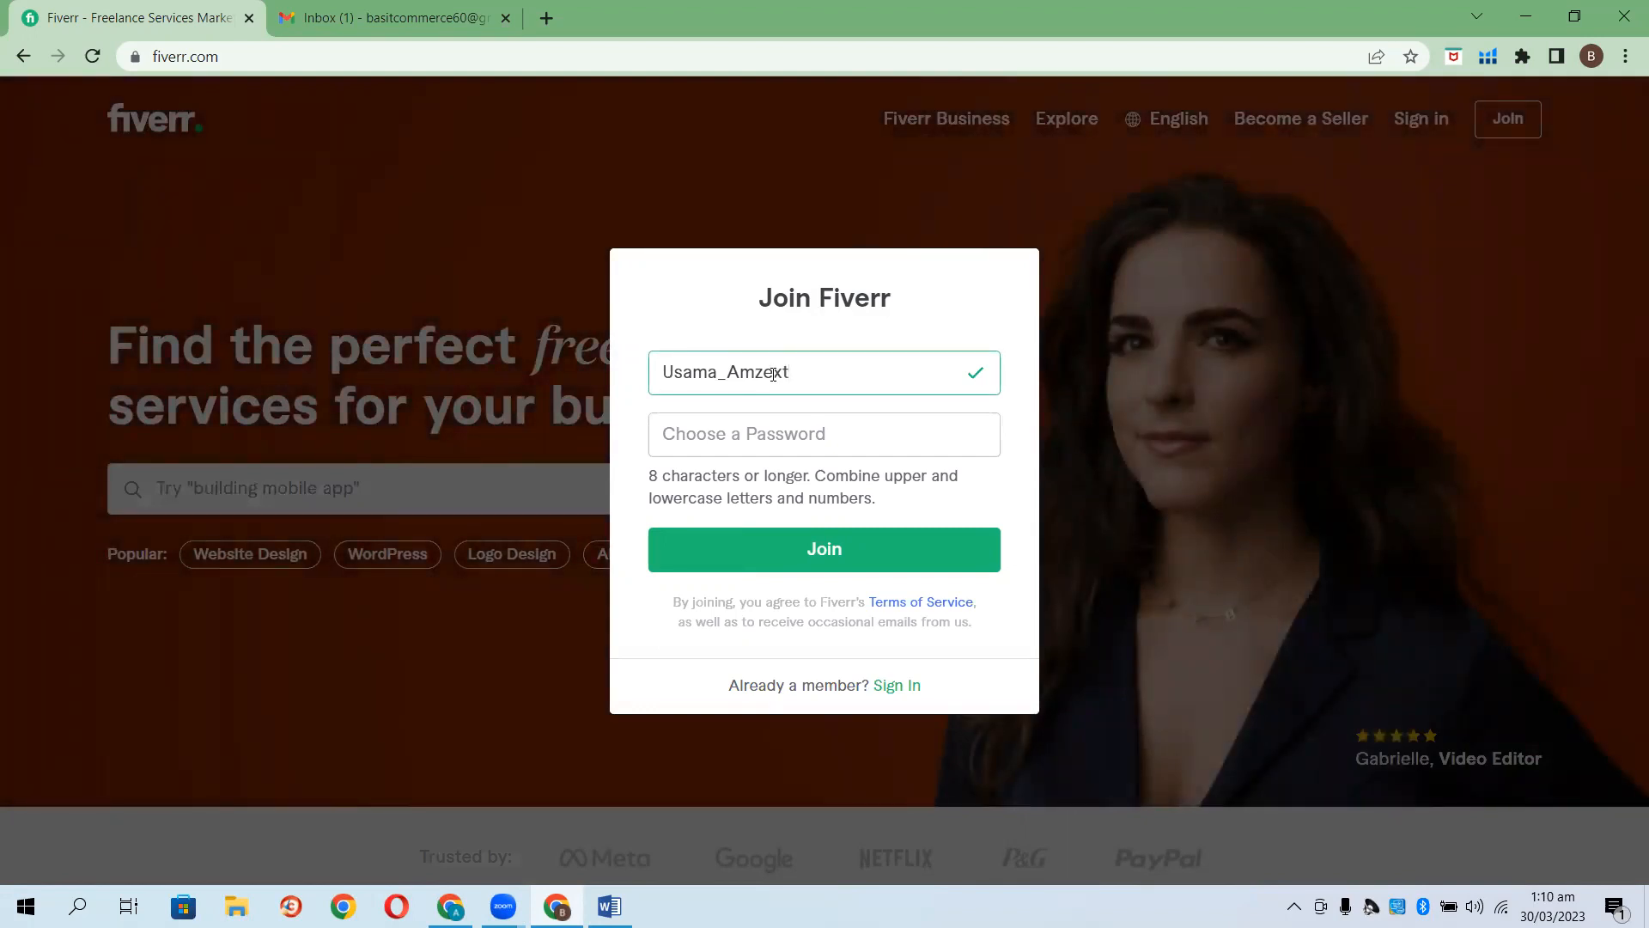
{"action": "left_click", "coordinate": [753, 436]}
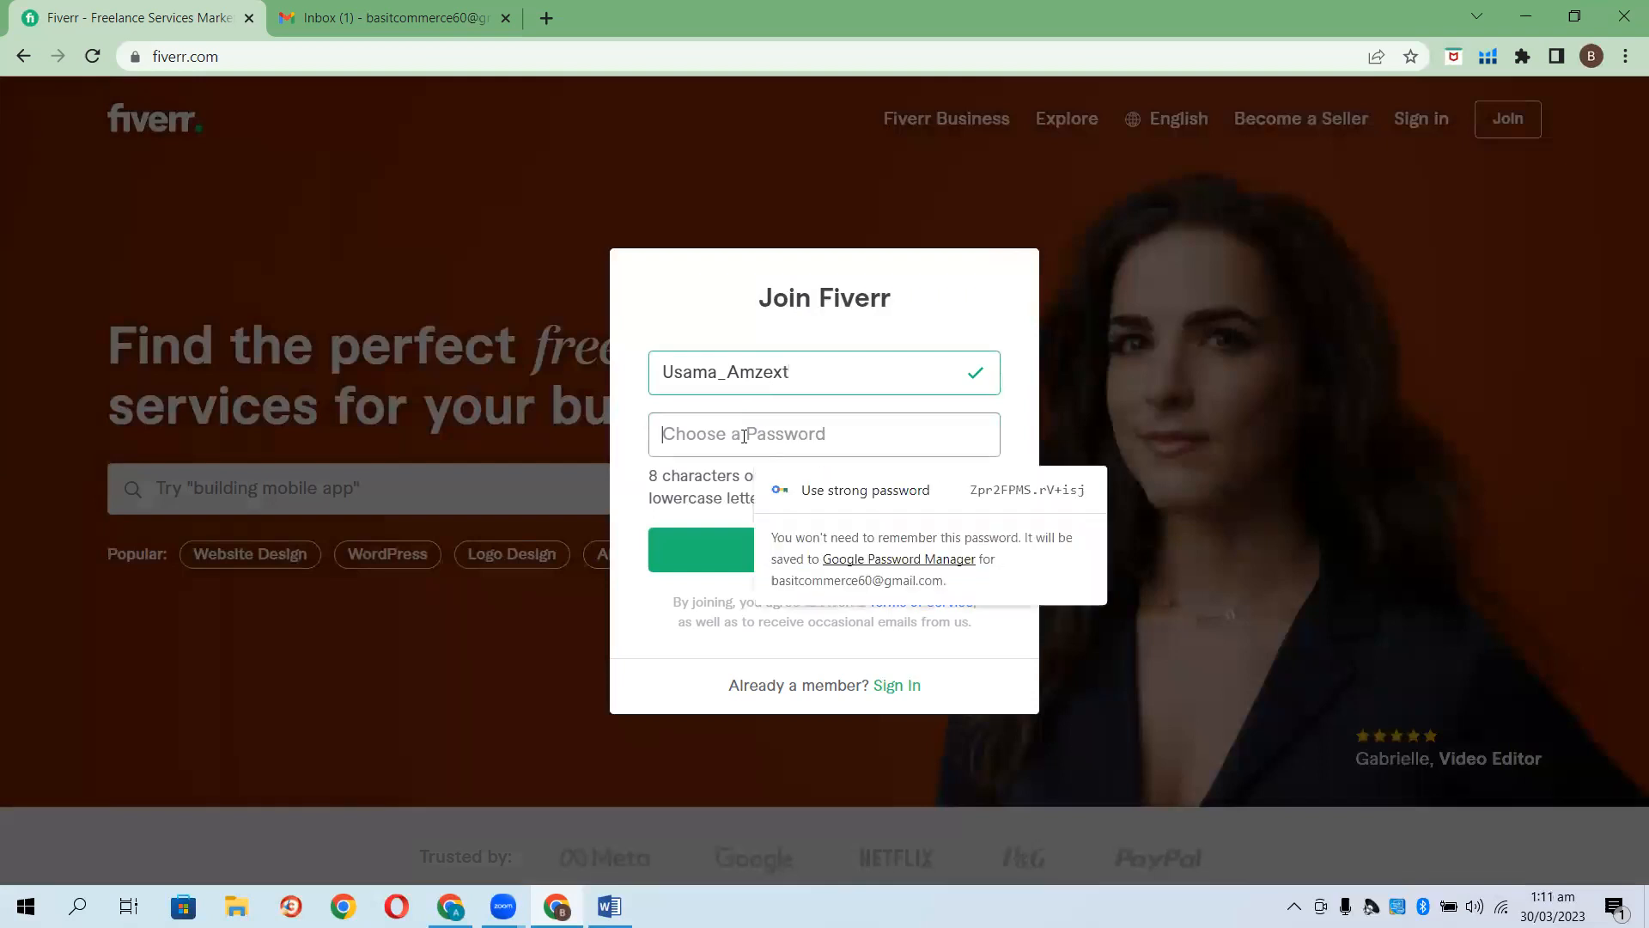
{"action": "type", "text": "********"}
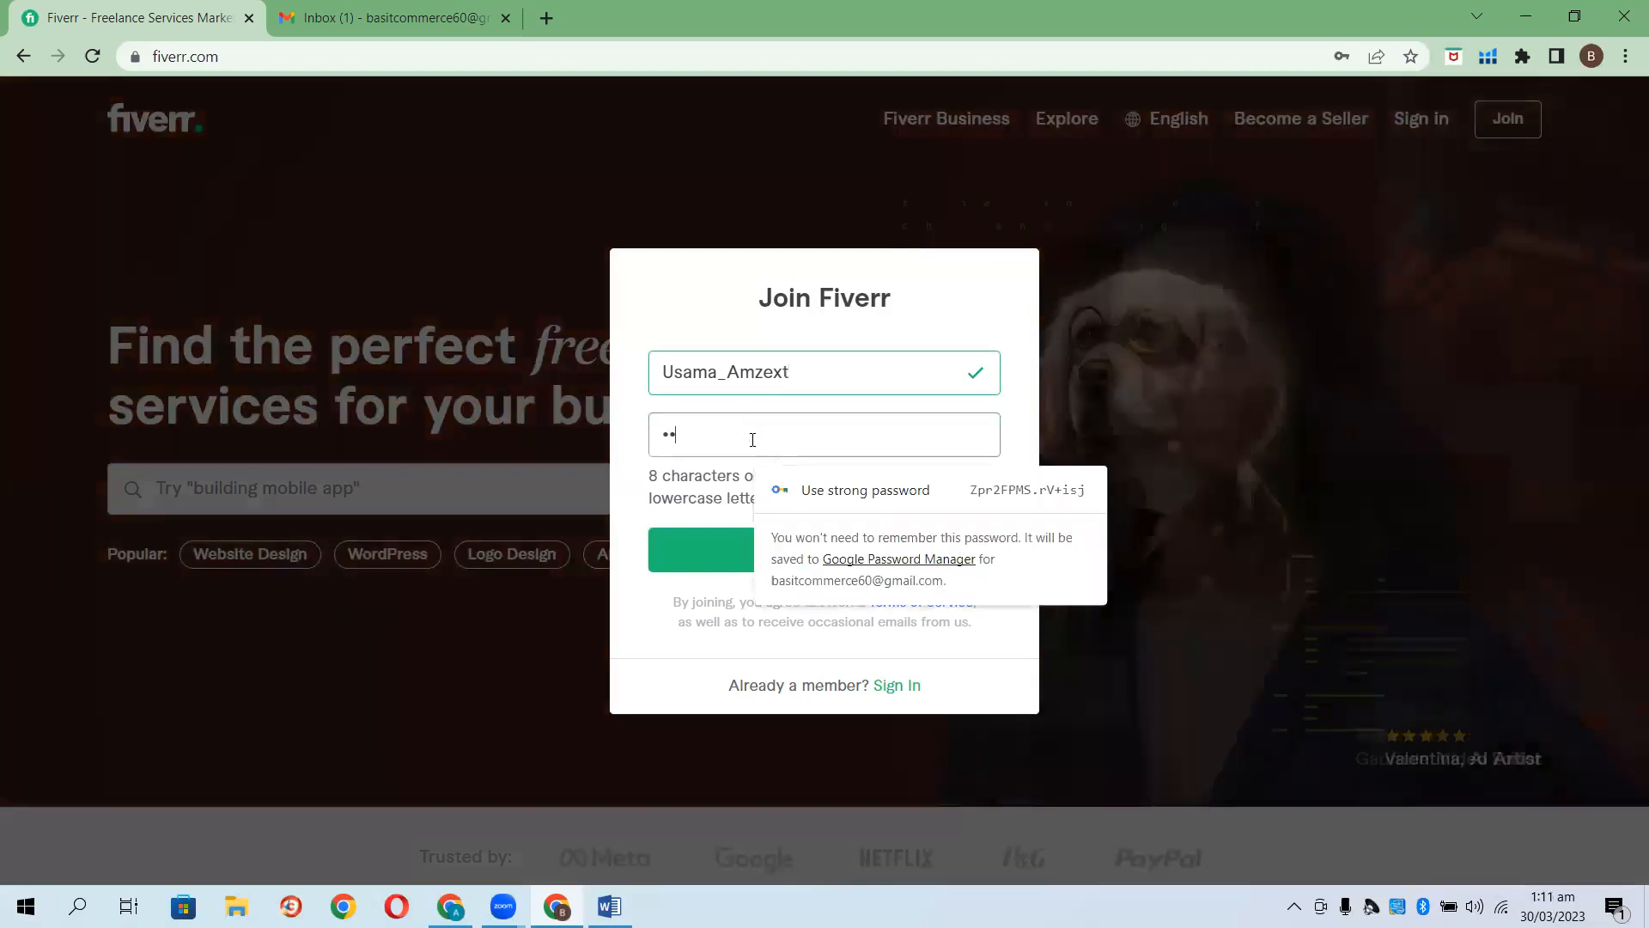
{"action": "type", "text": "**"}
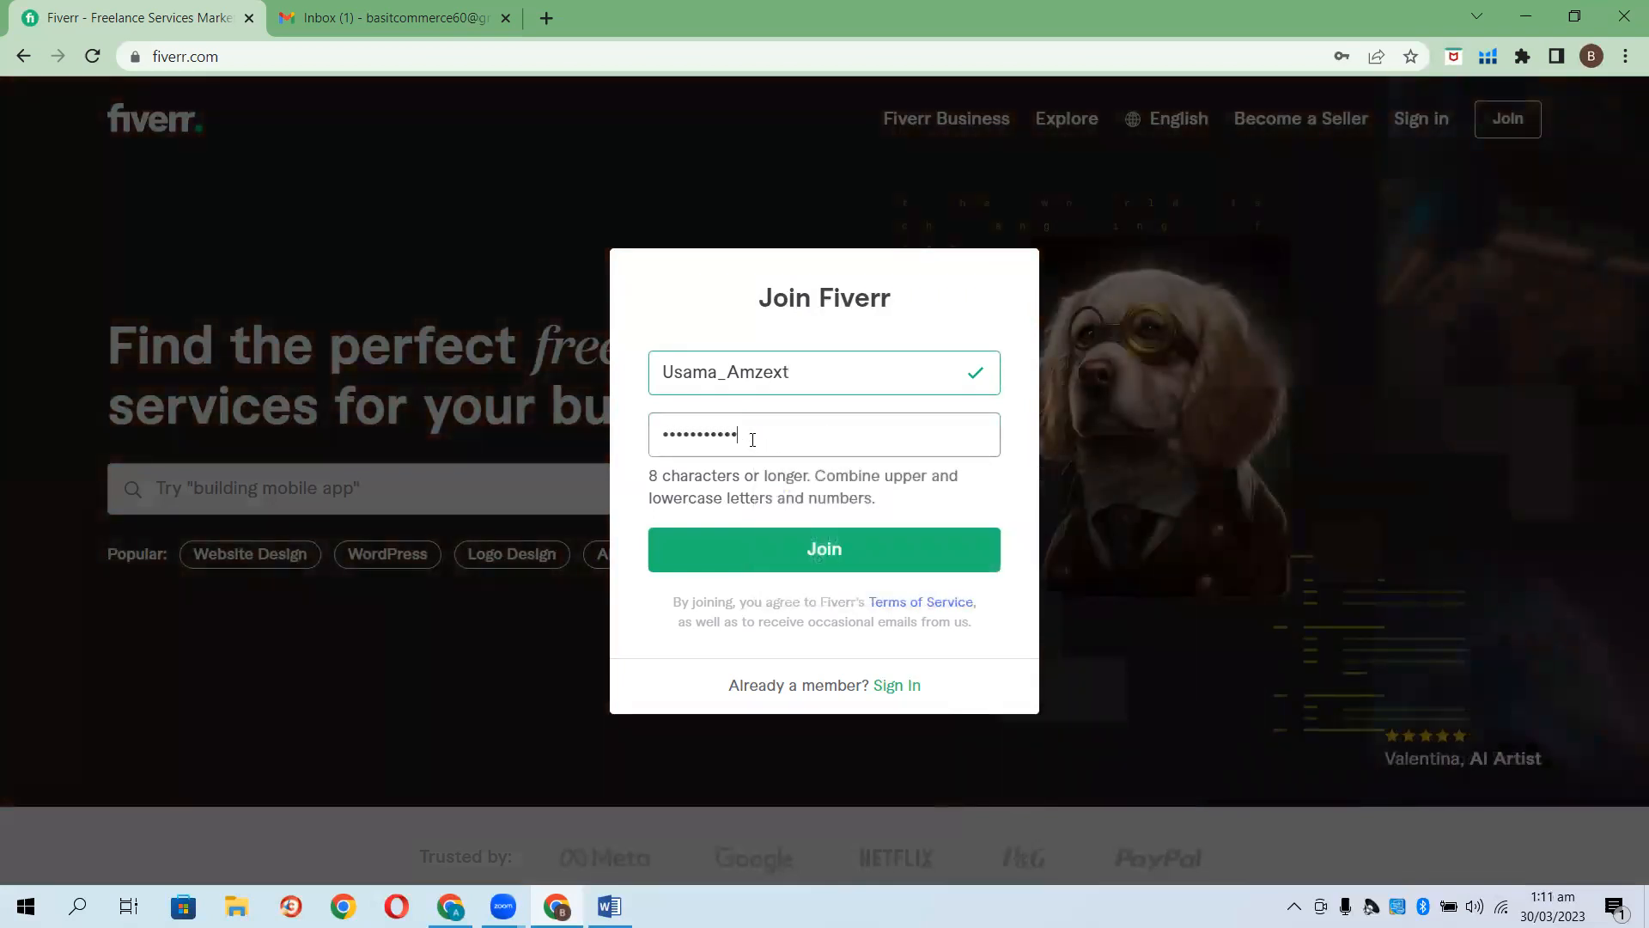
{"action": "left_click", "coordinate": [802, 546]}
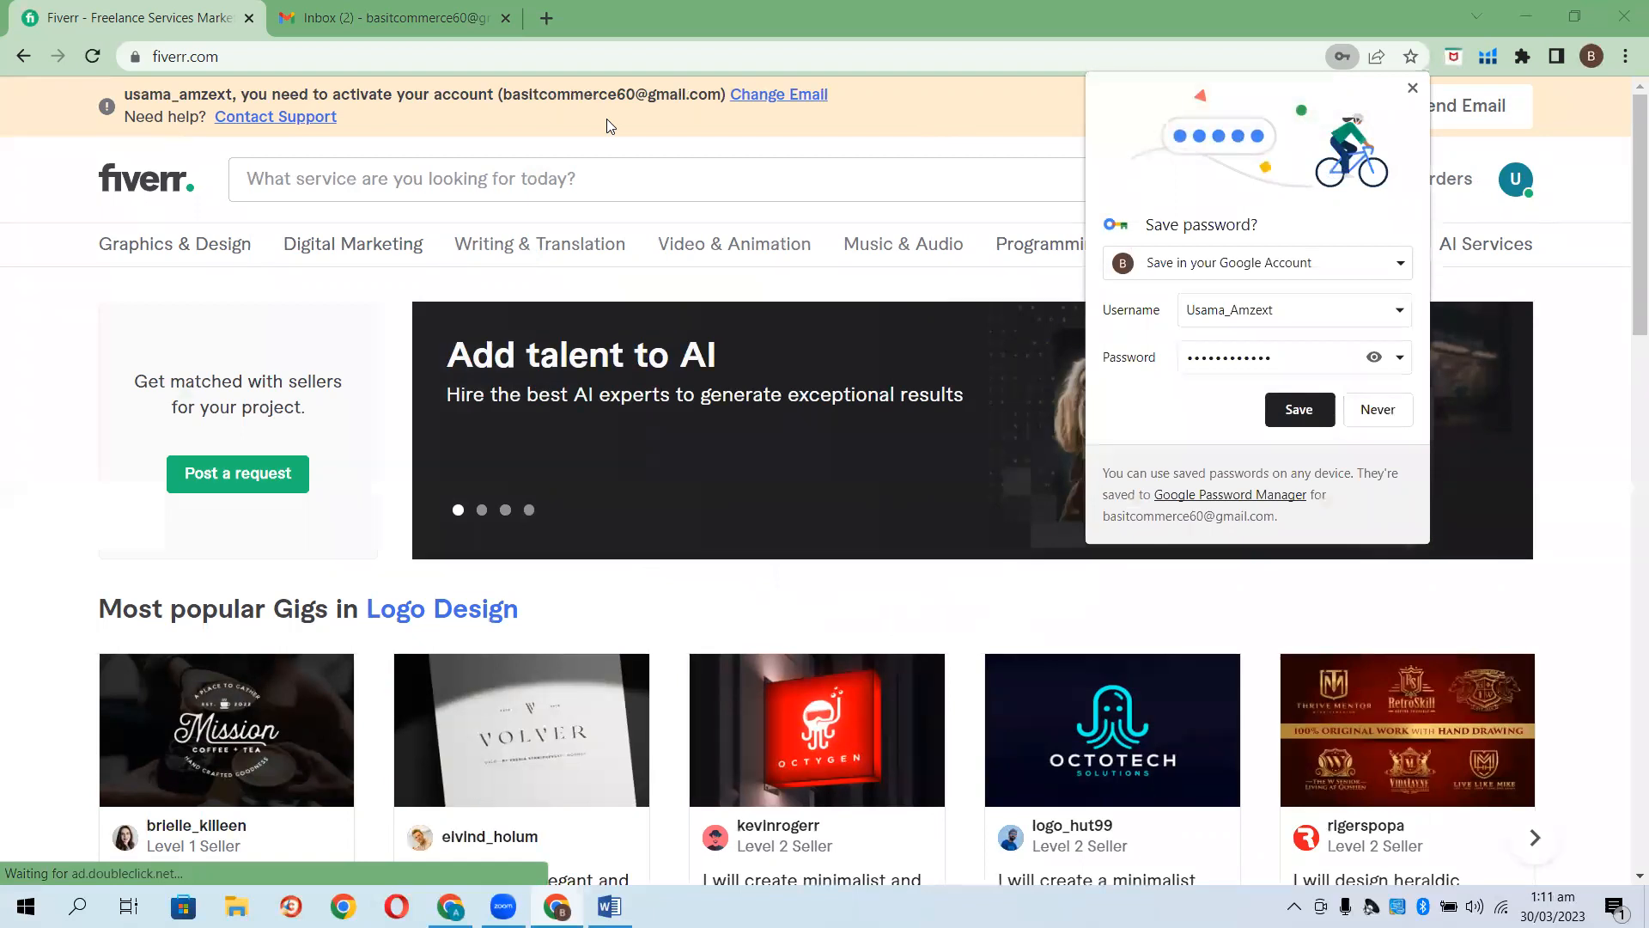
{"action": "left_click", "coordinate": [1384, 416]}
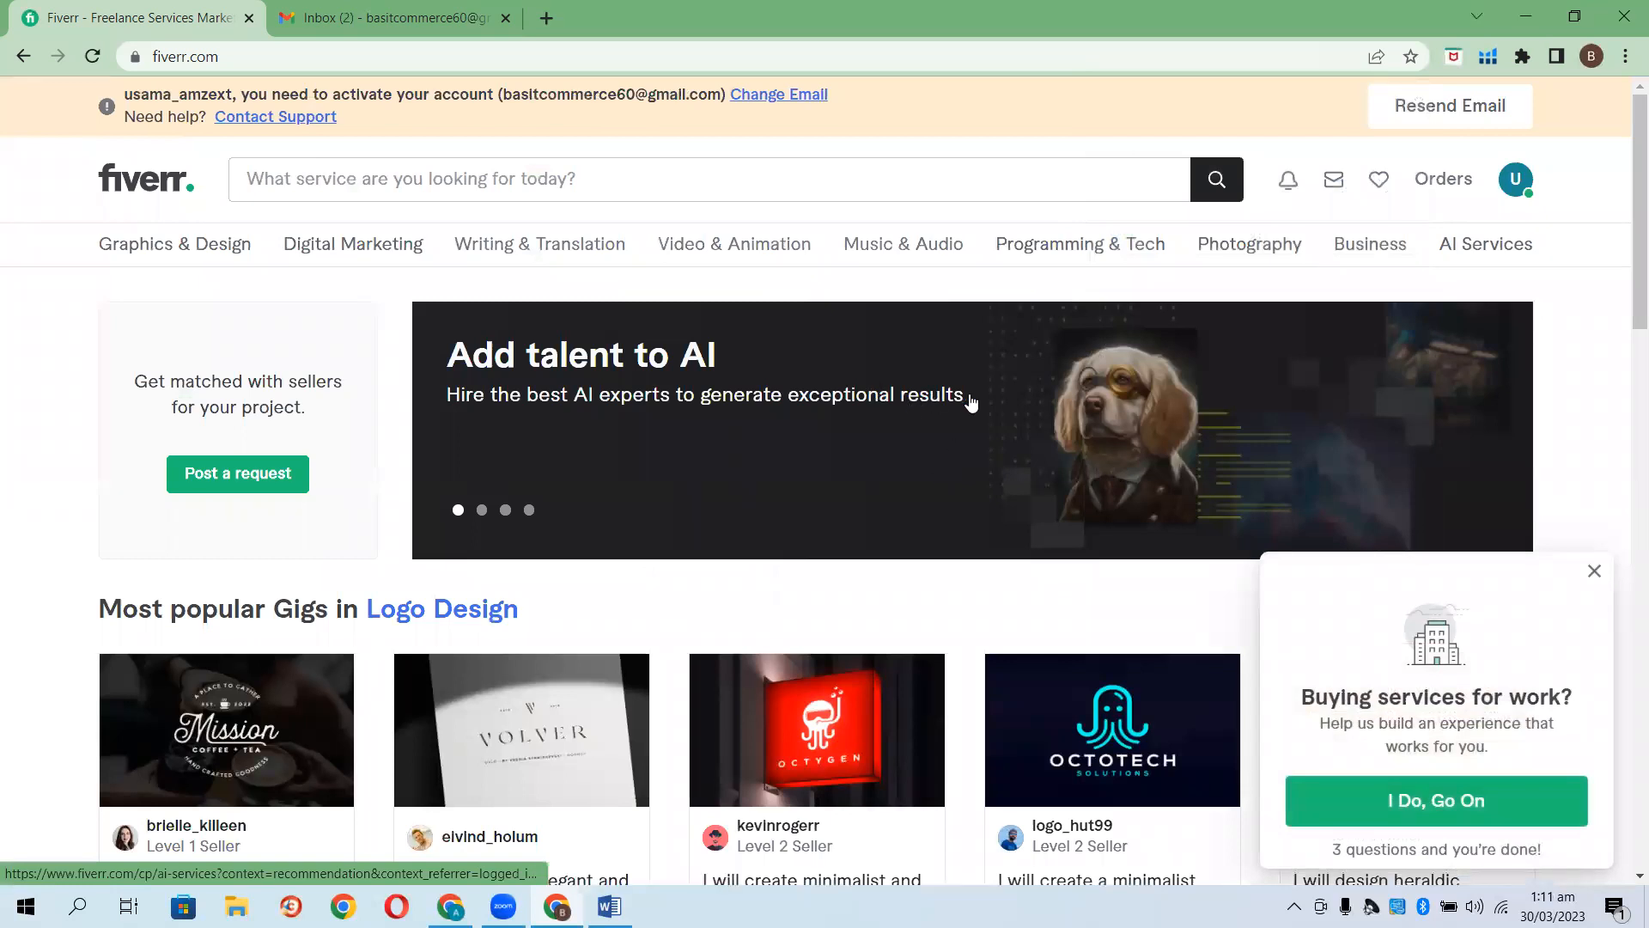
{"action": "left_click", "coordinate": [368, 10]}
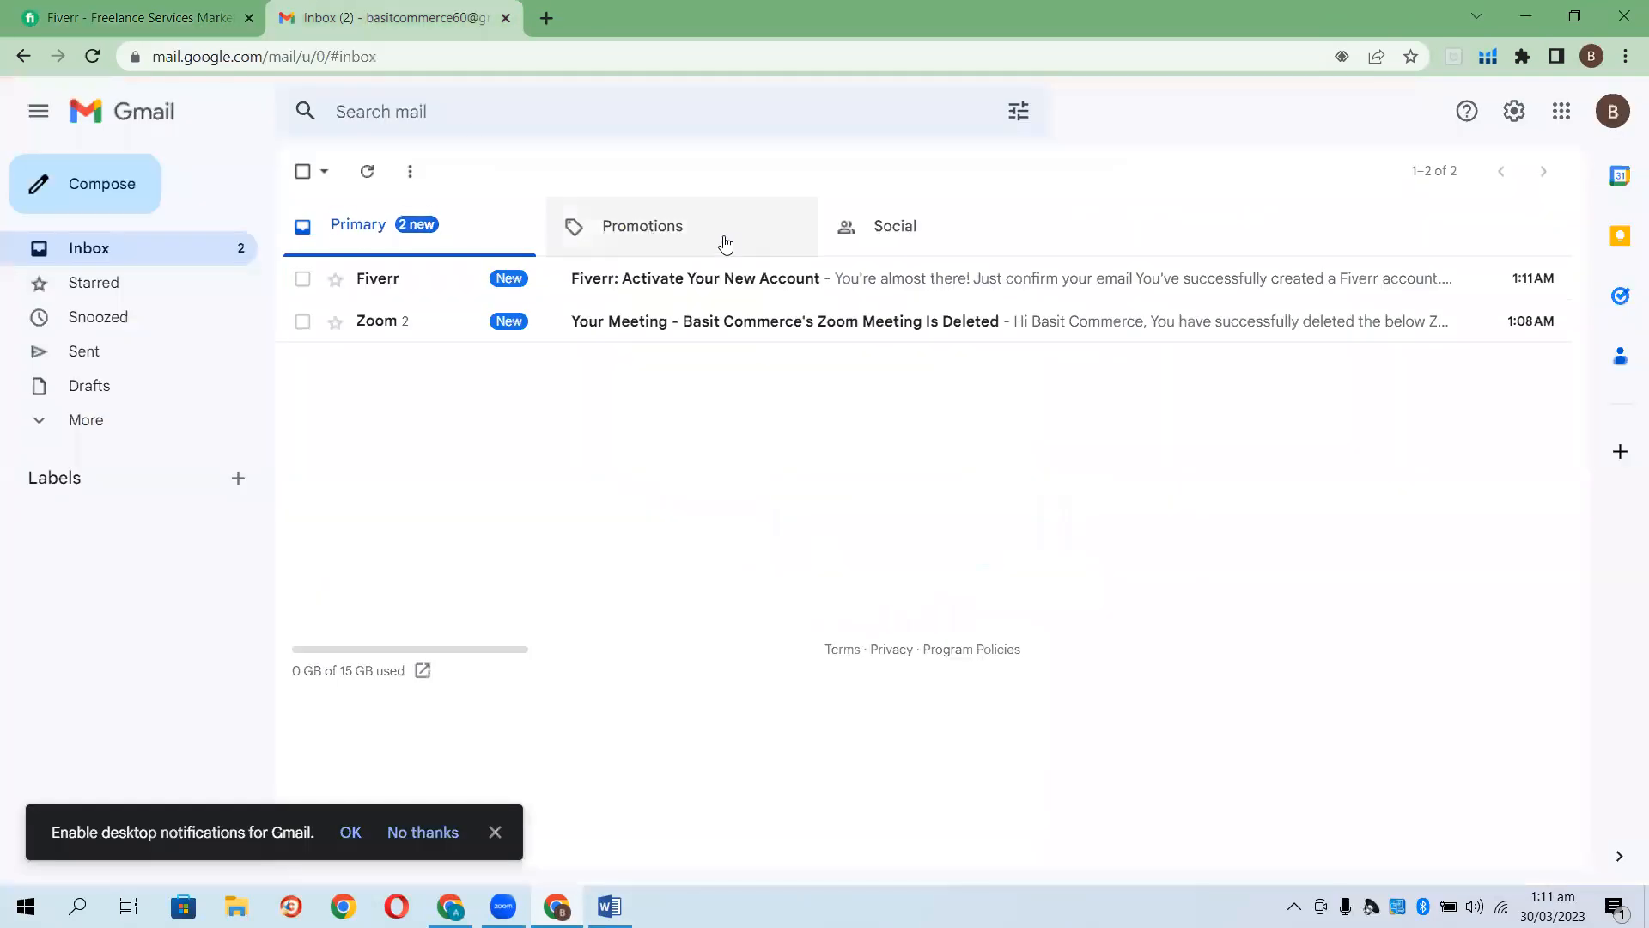
{"action": "left_click", "coordinate": [662, 282]}
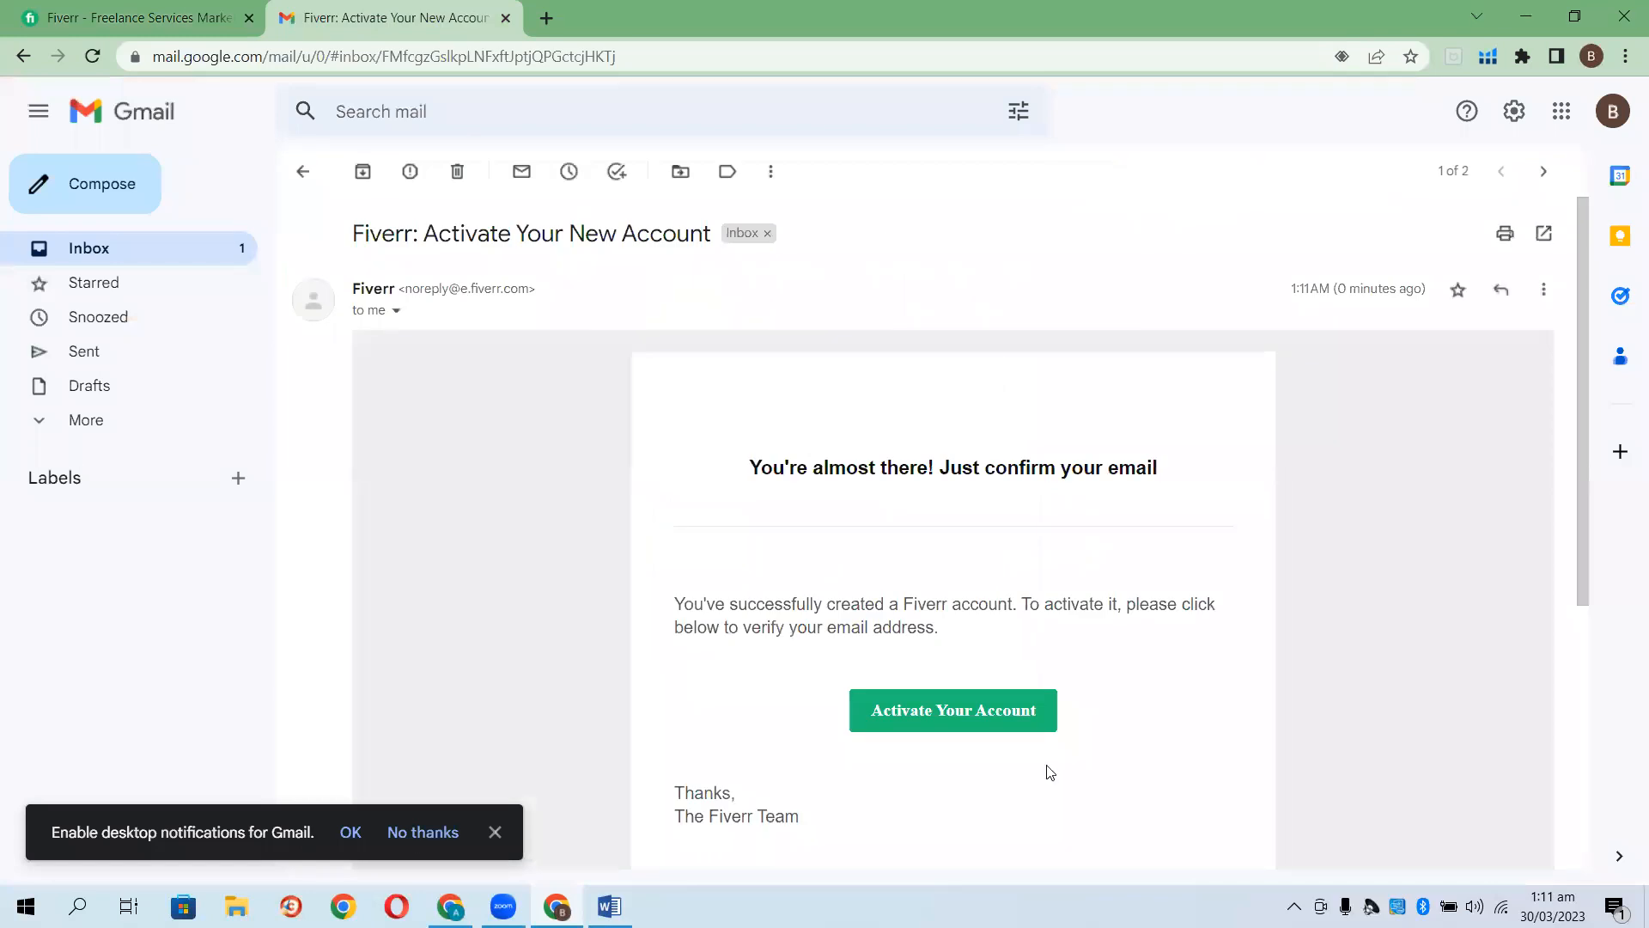
{"action": "left_click", "coordinate": [940, 715]}
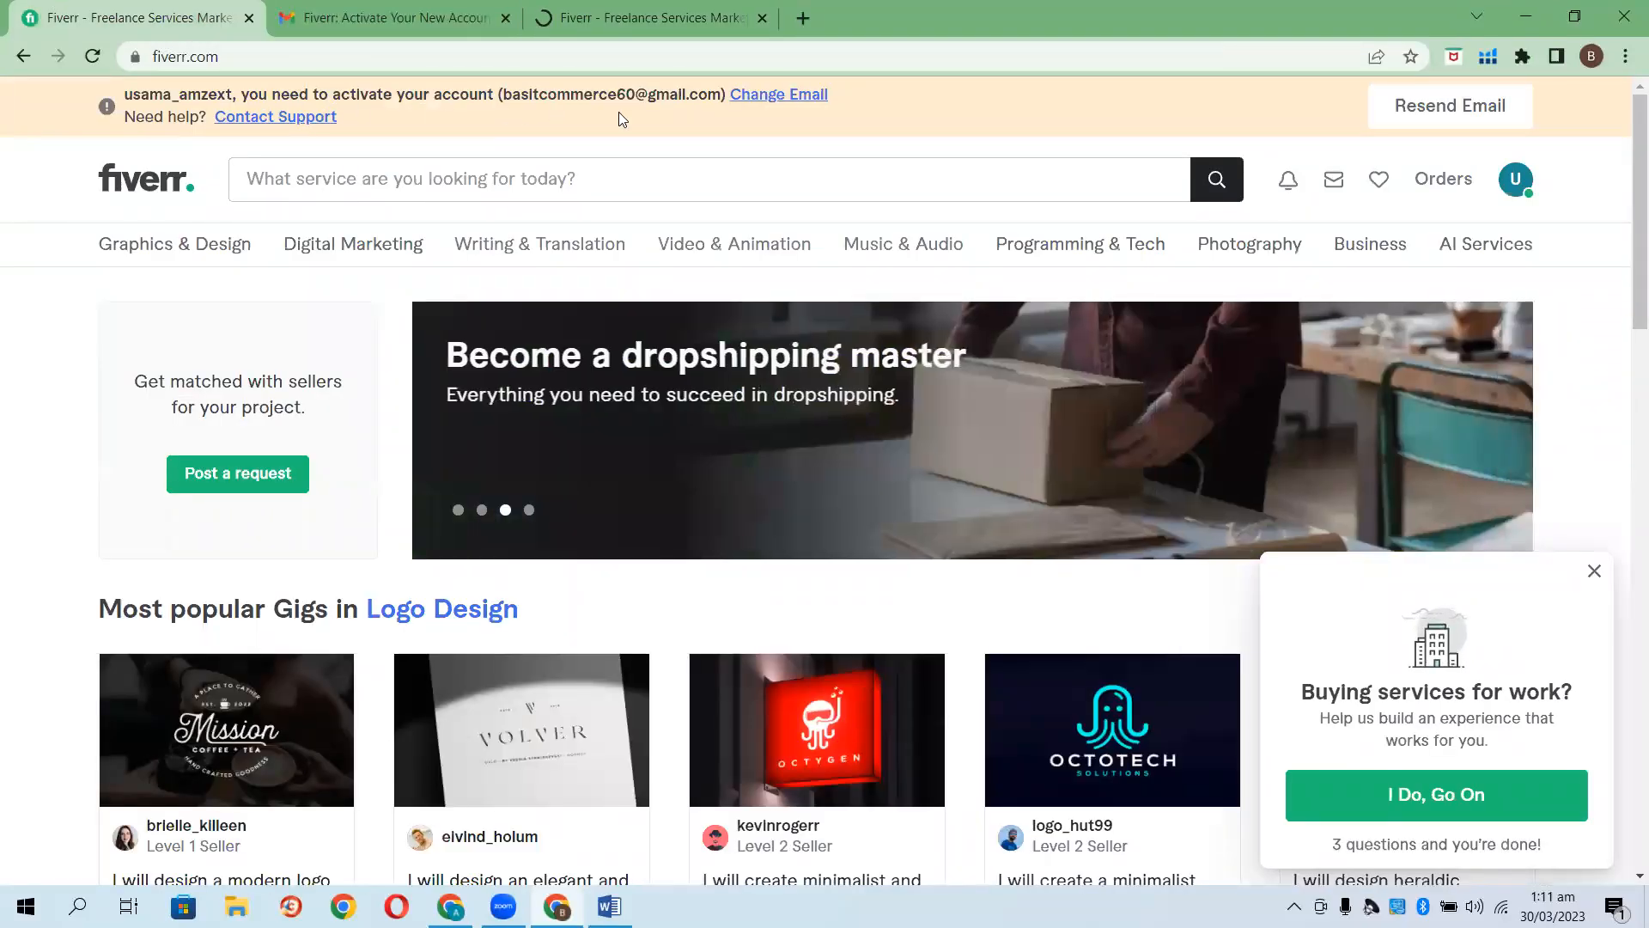
{"action": "left_click", "coordinate": [634, 23]}
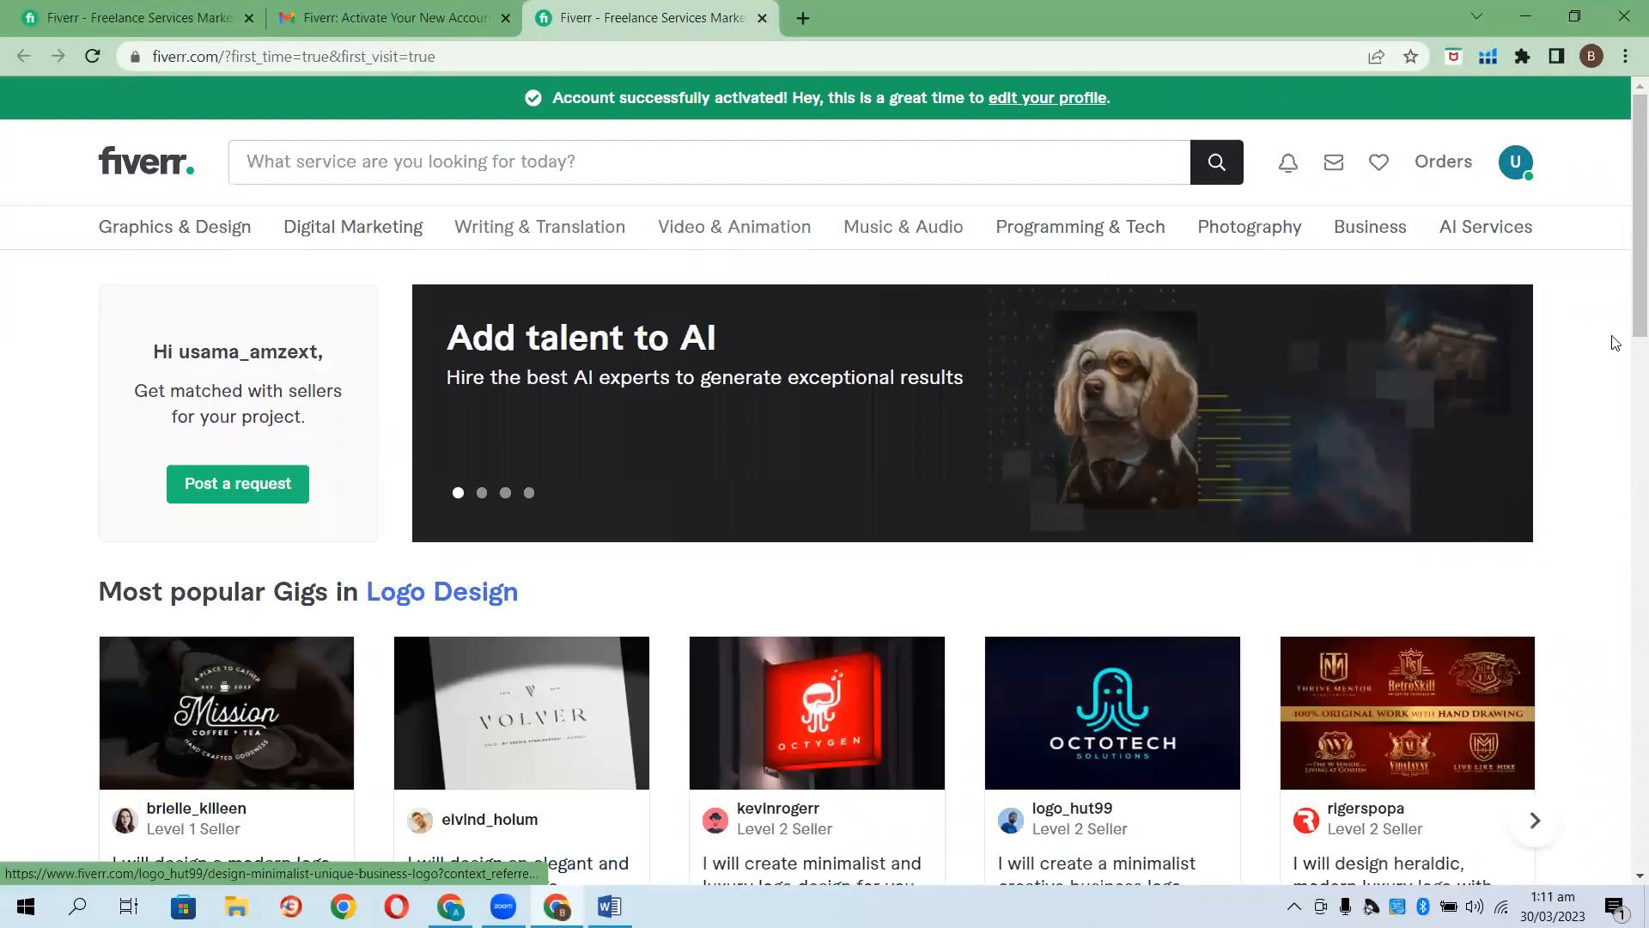
Open Profile from the avatar menu, dismiss the Introduce yourself tip, and scroll through the page.
{"action": "left_click", "coordinate": [1517, 163]}
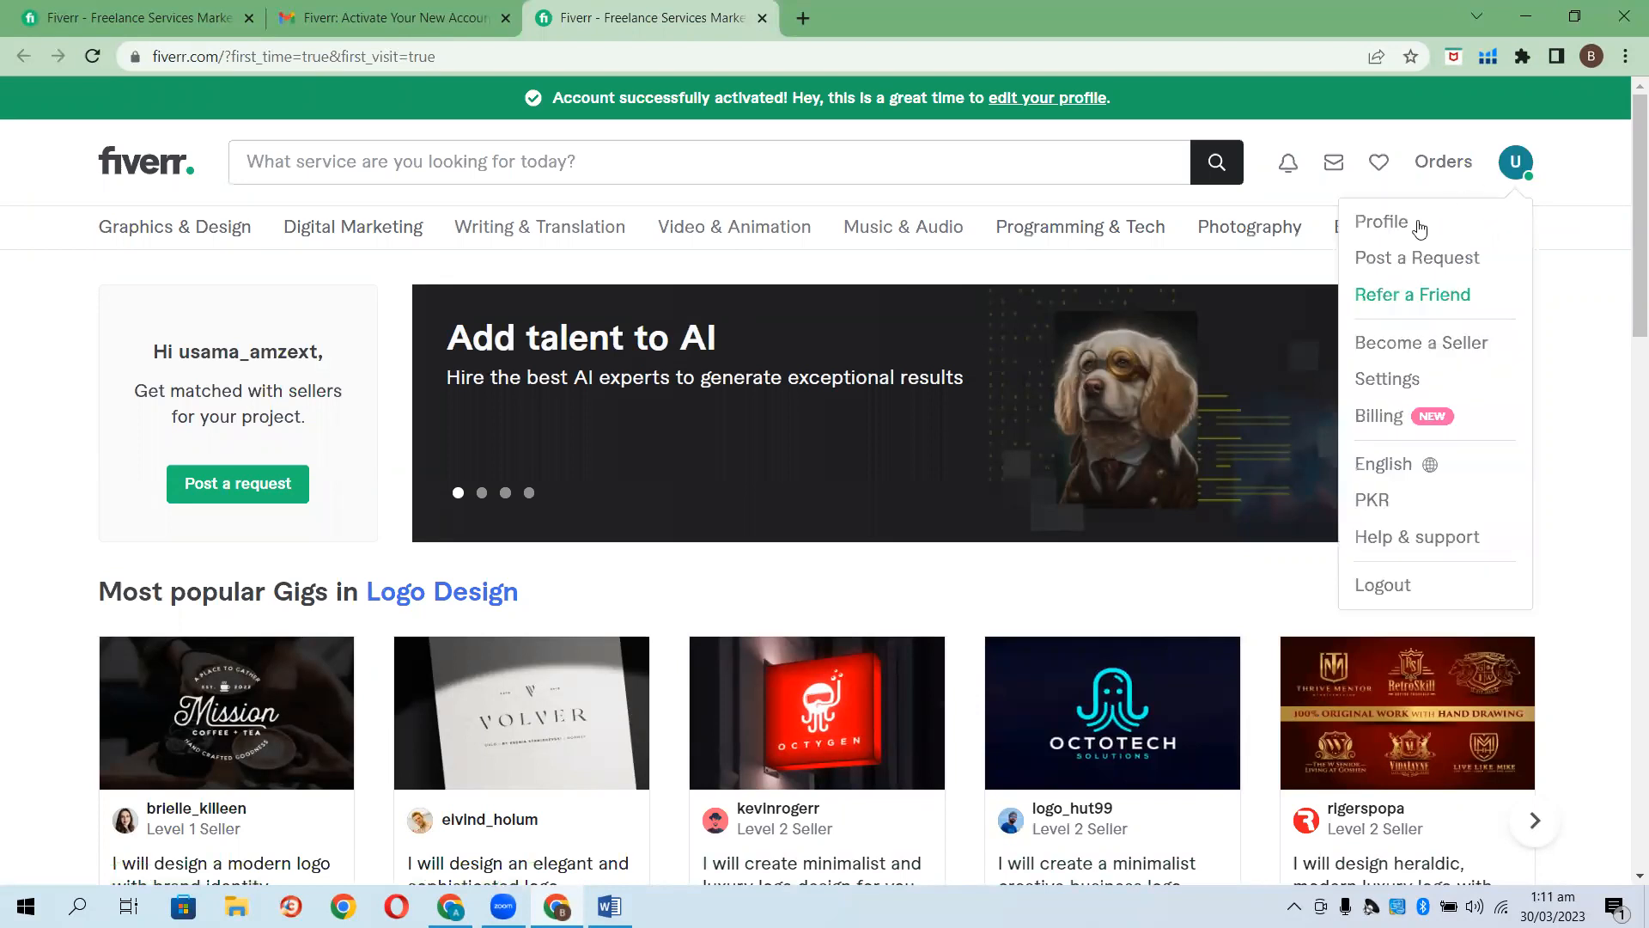
{"action": "left_click", "coordinate": [1380, 225]}
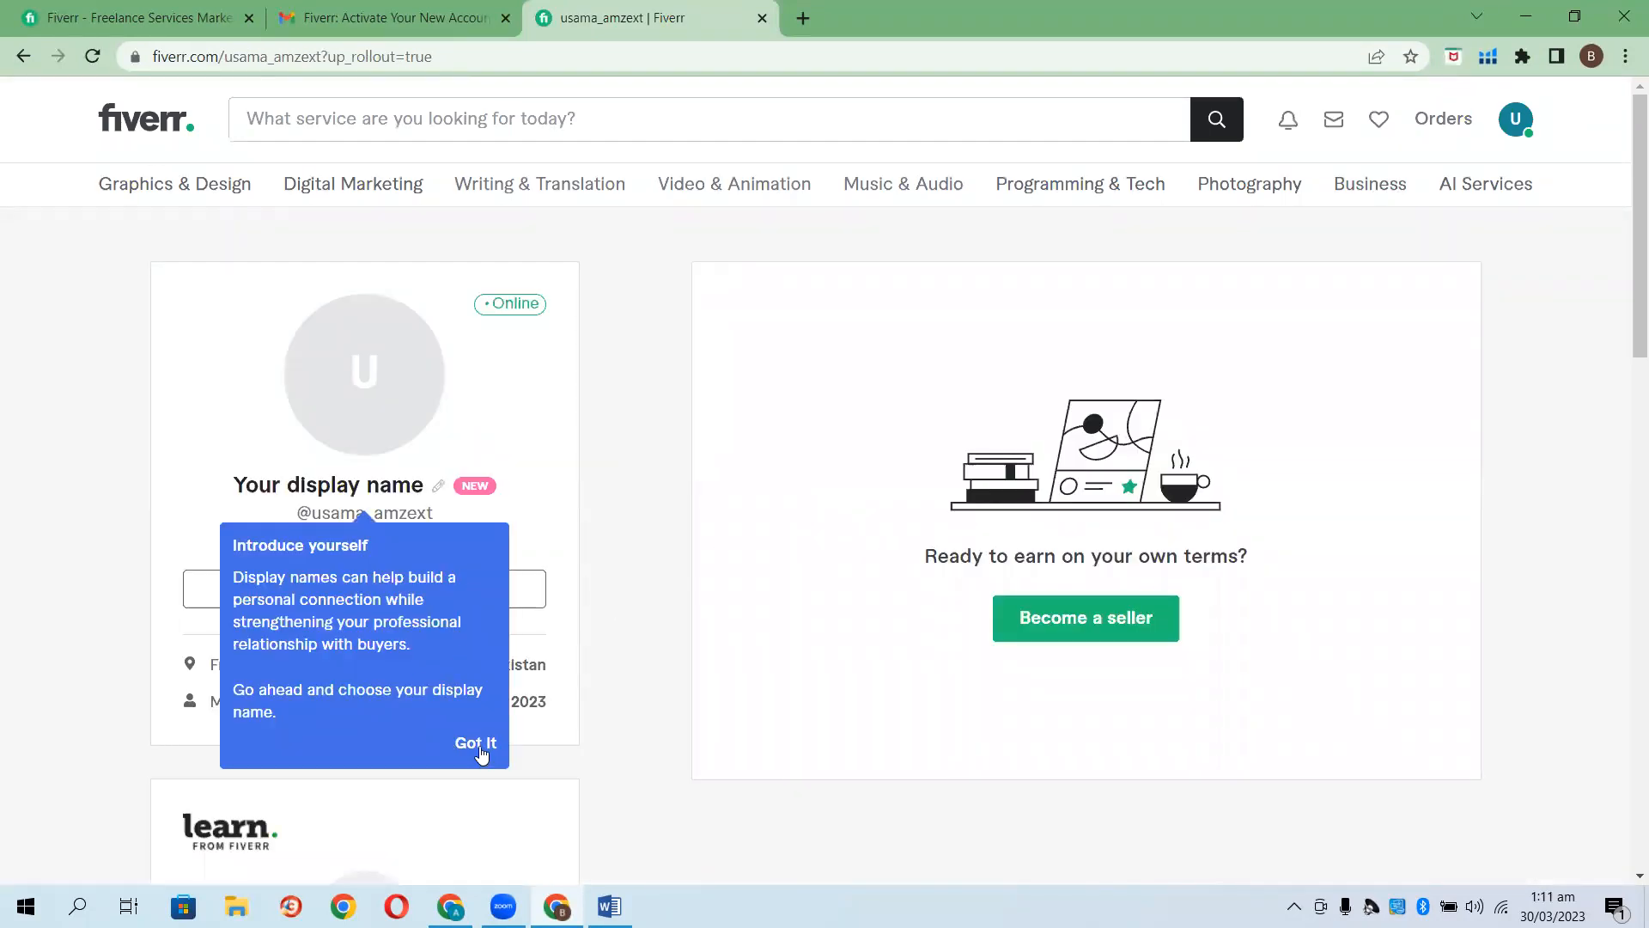
{"action": "left_click", "coordinate": [464, 758]}
{"action": "scroll", "coordinate": [600, 655], "scroll_direction": "down", "scroll_amount": 9}
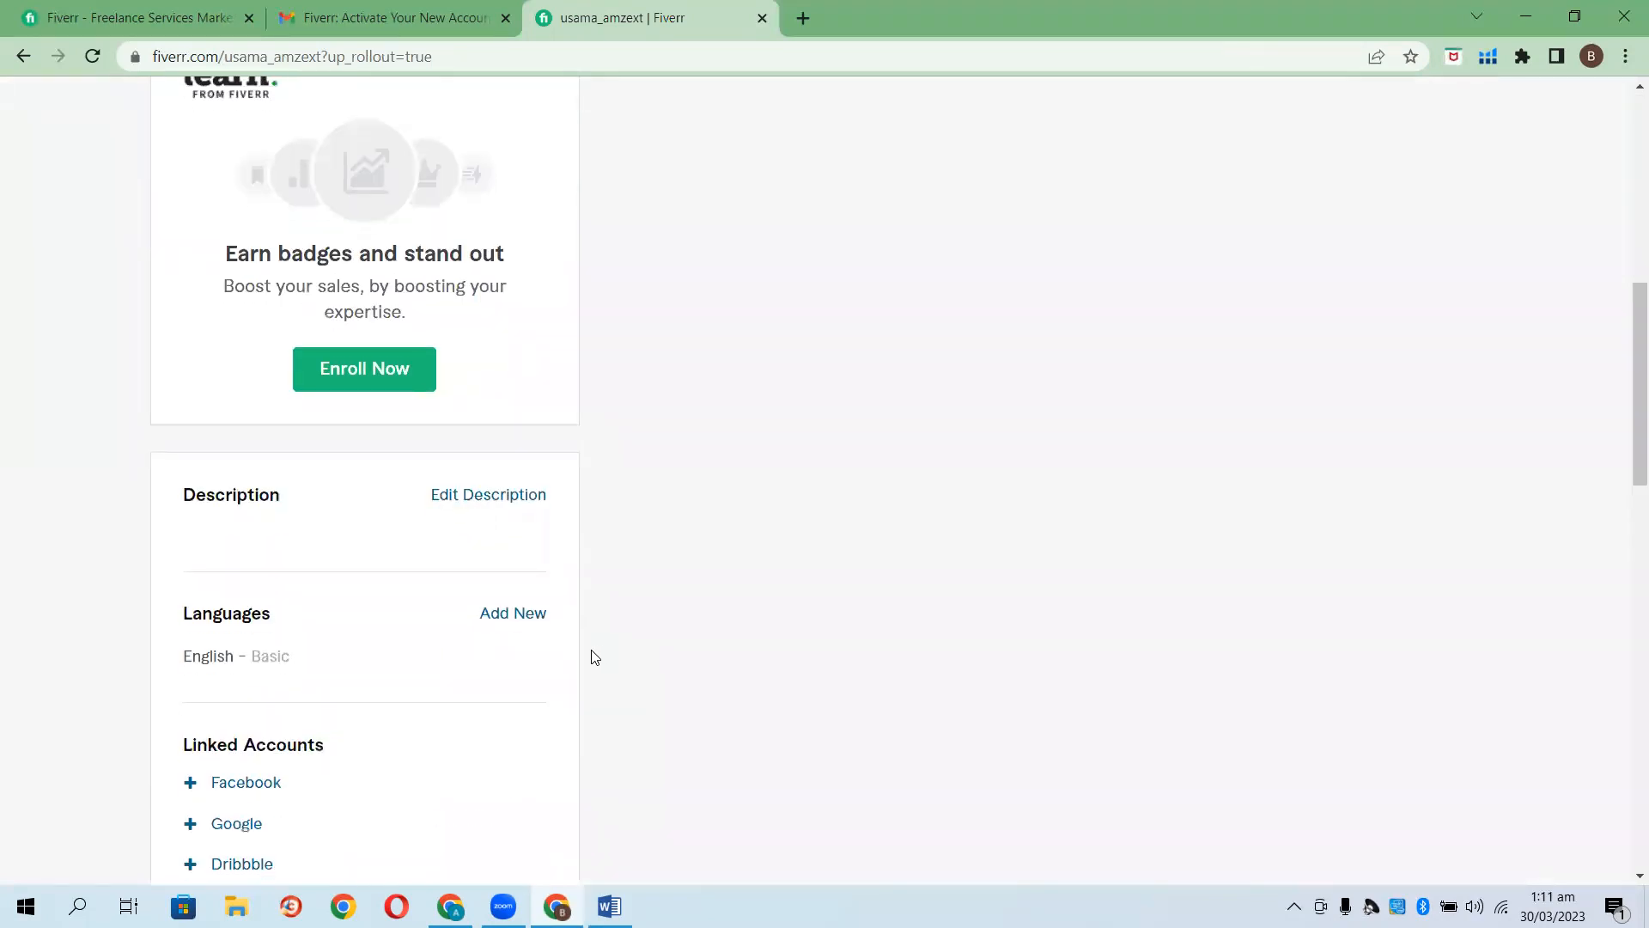
{"action": "scroll", "coordinate": [598, 657], "scroll_direction": "down", "scroll_amount": 7}
{"action": "scroll", "coordinate": [599, 655], "scroll_direction": "up", "scroll_amount": 2}
{"action": "scroll", "coordinate": [672, 623], "scroll_direction": "up", "scroll_amount": 1}
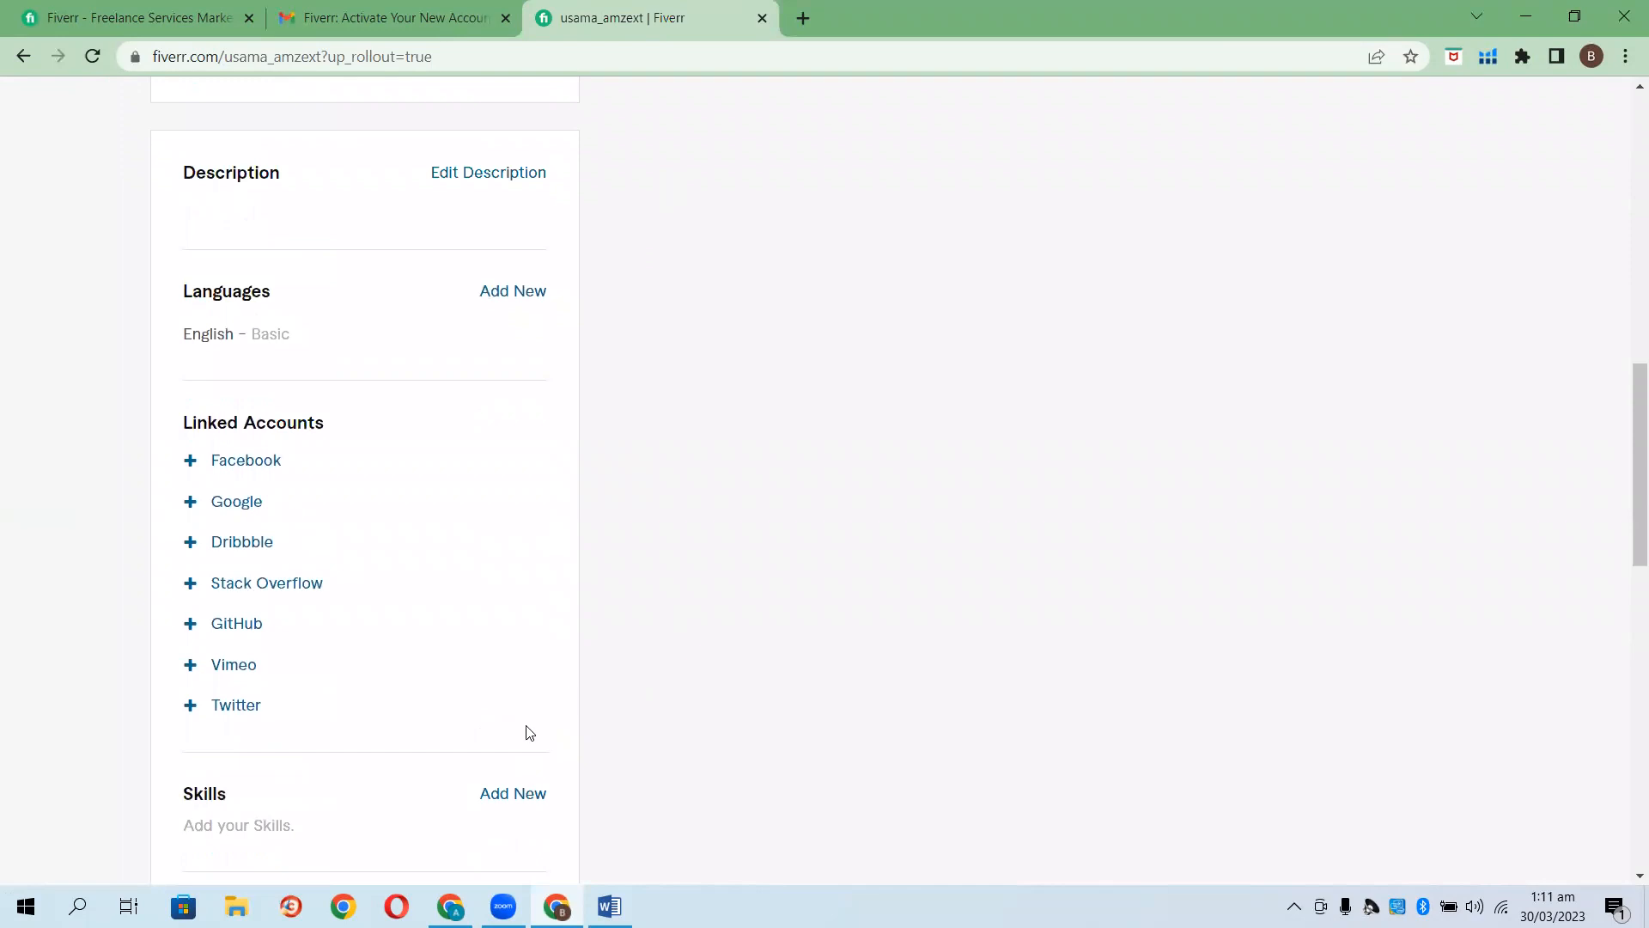
{"action": "scroll", "coordinate": [647, 737], "scroll_direction": "up", "scroll_amount": 4}
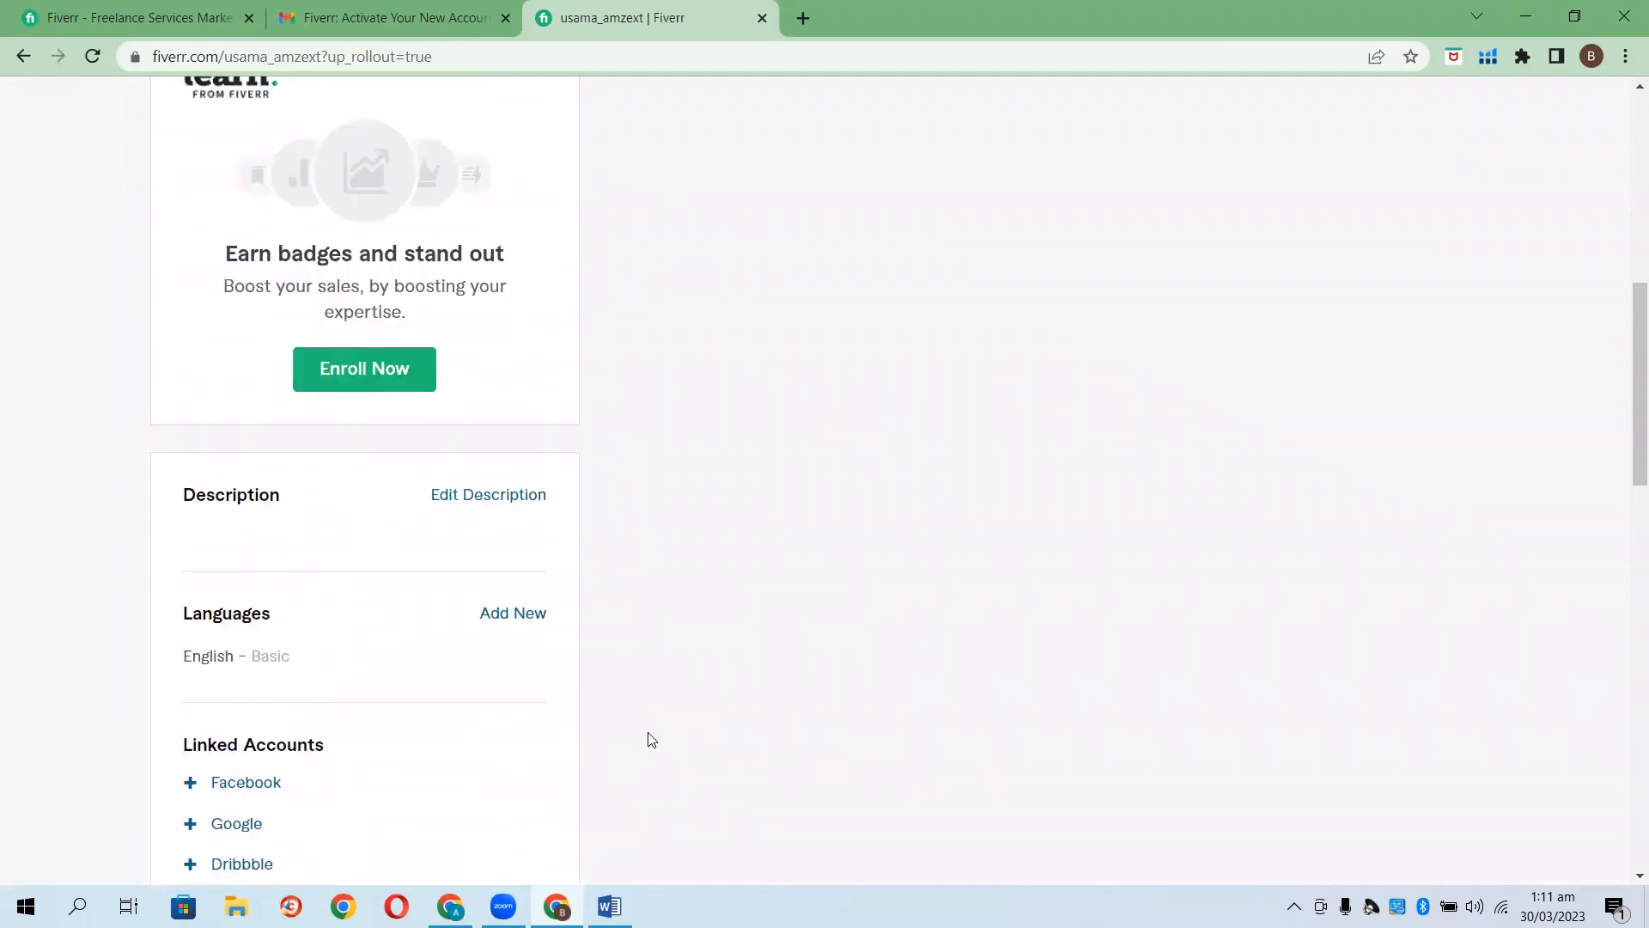
{"action": "scroll", "coordinate": [649, 736], "scroll_direction": "up", "scroll_amount": 7}
{"action": "scroll", "coordinate": [666, 725], "scroll_direction": "up", "scroll_amount": 2}
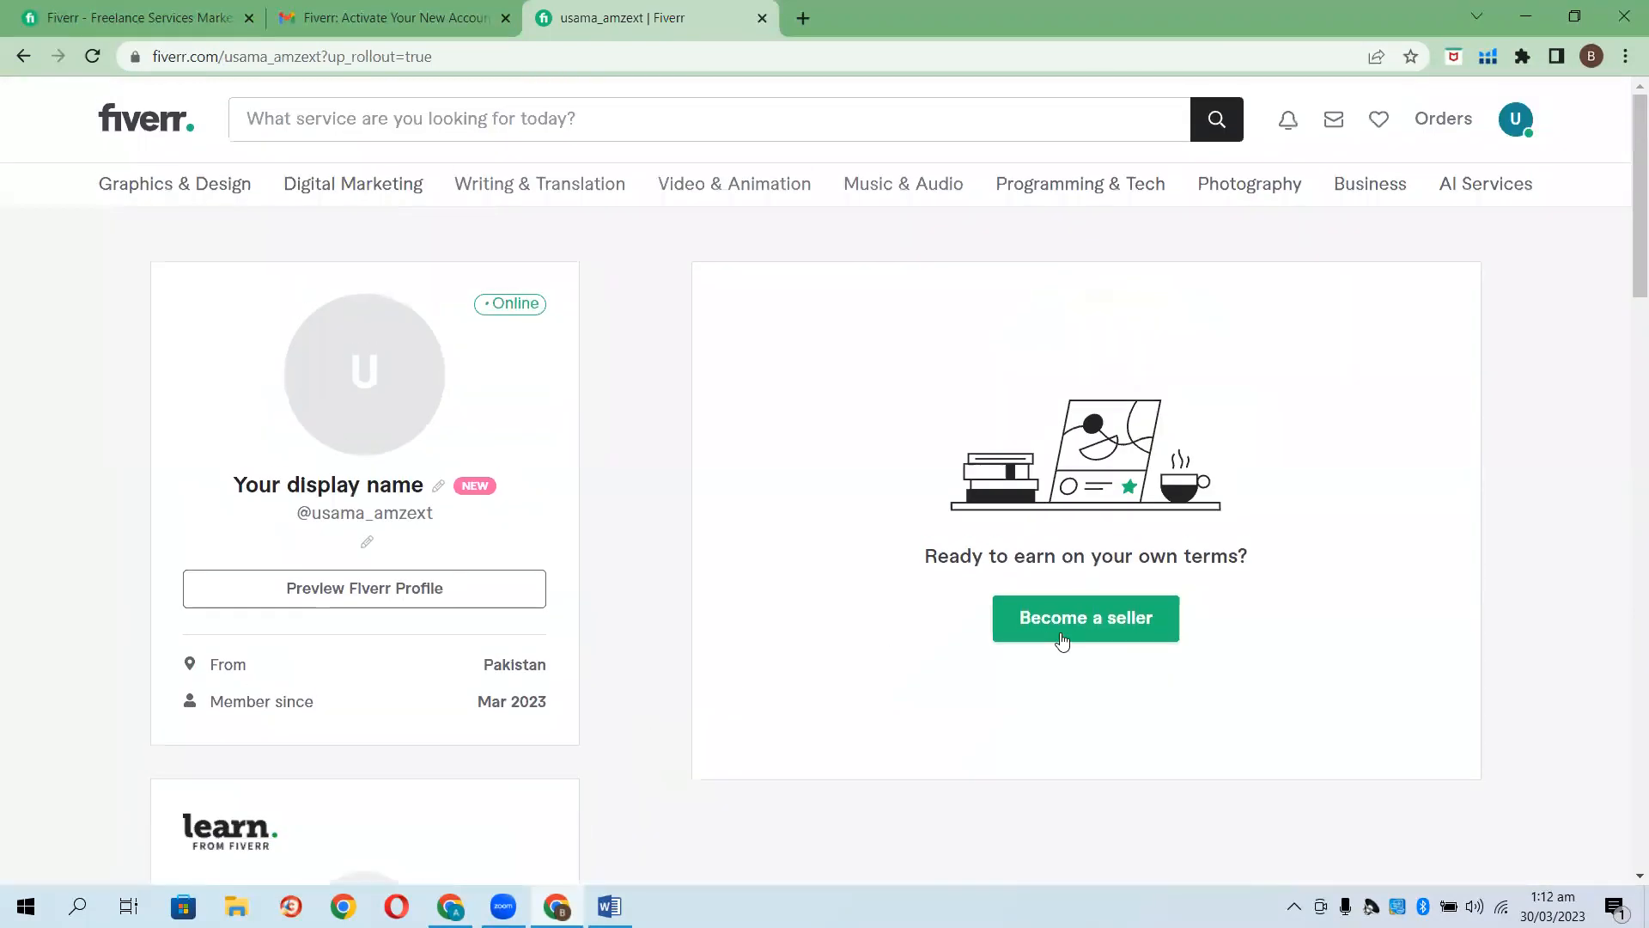
Choose Become a seller and go past the overview, profile tips and things-to-avoid pages.
{"action": "left_click", "coordinate": [1078, 634]}
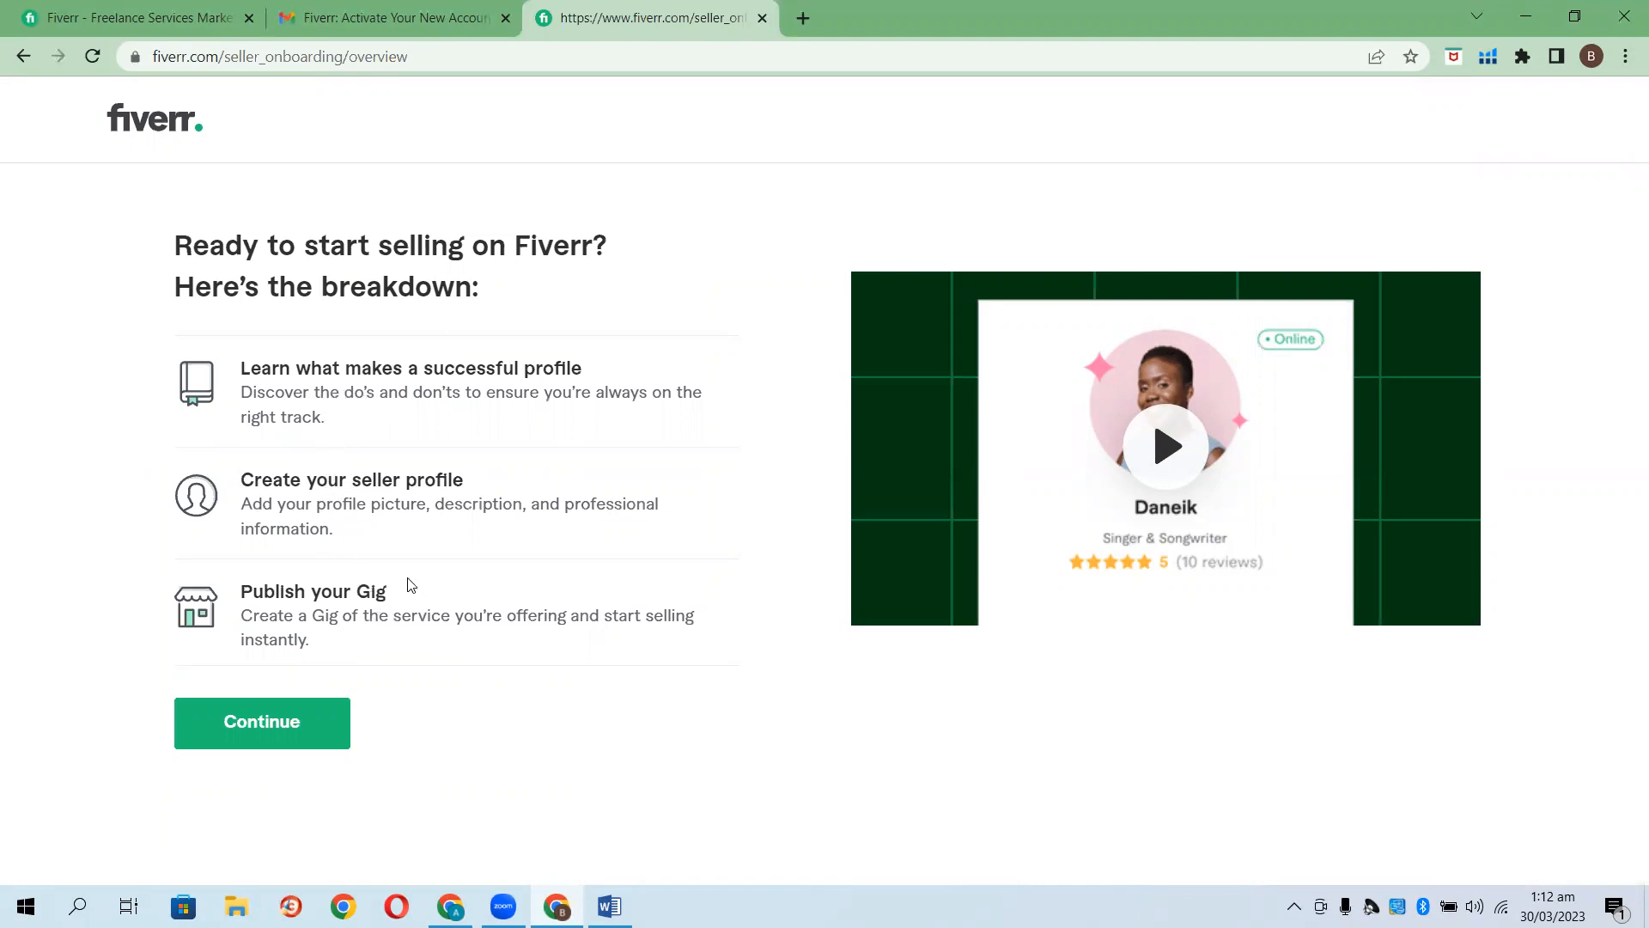
{"action": "left_click", "coordinate": [296, 720]}
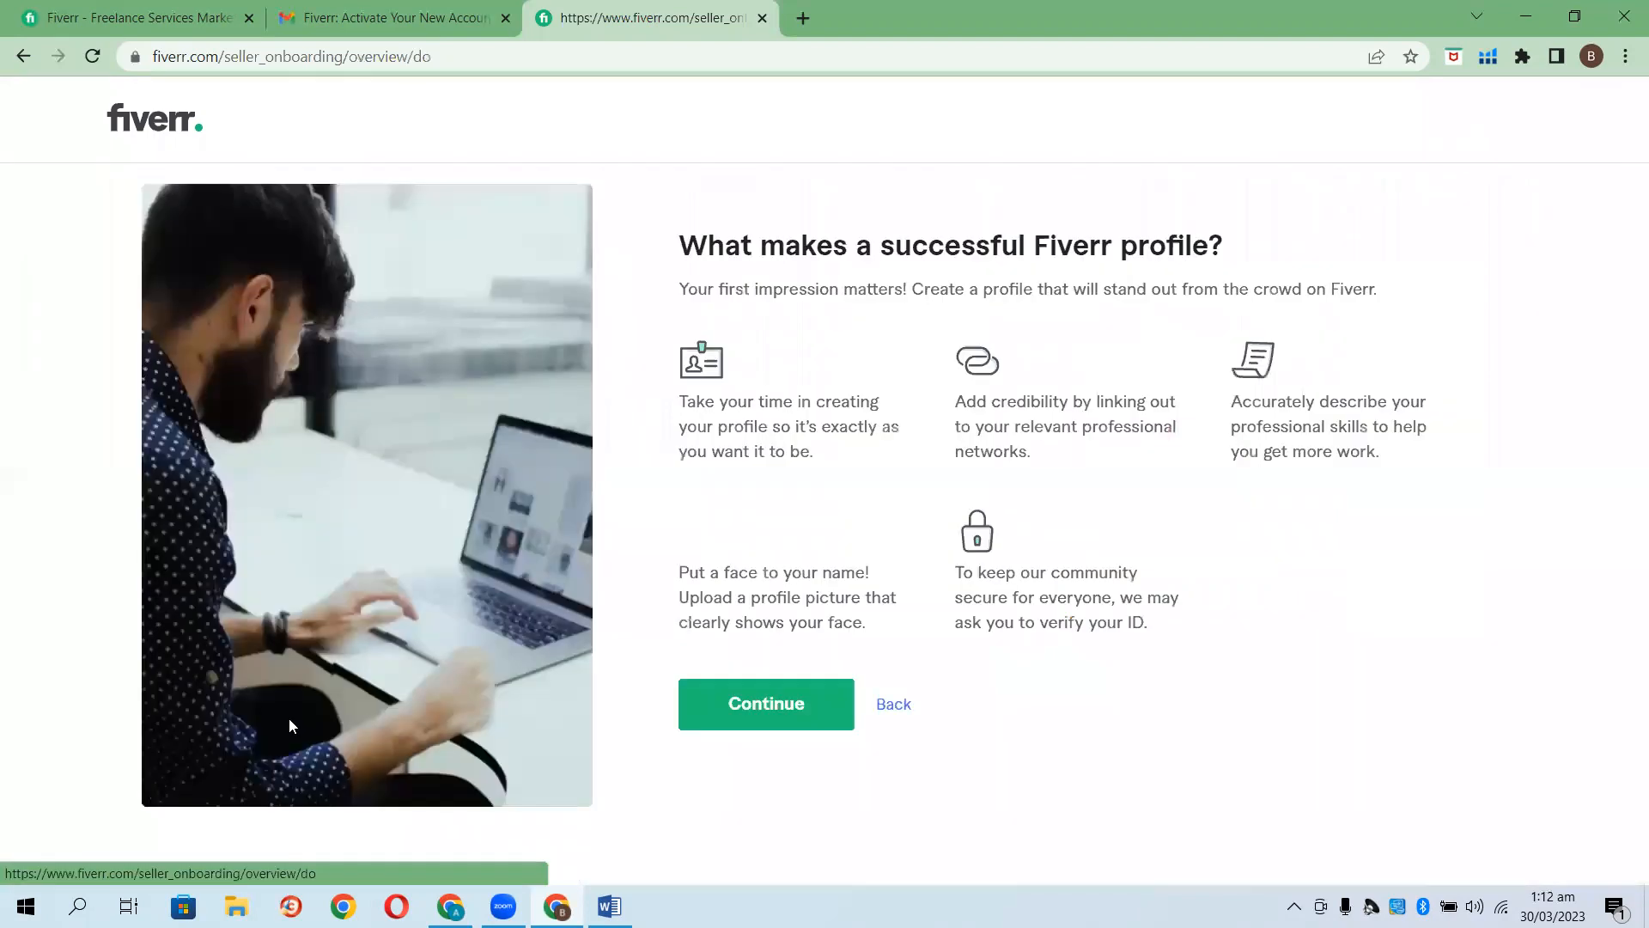
{"action": "left_click", "coordinate": [768, 702]}
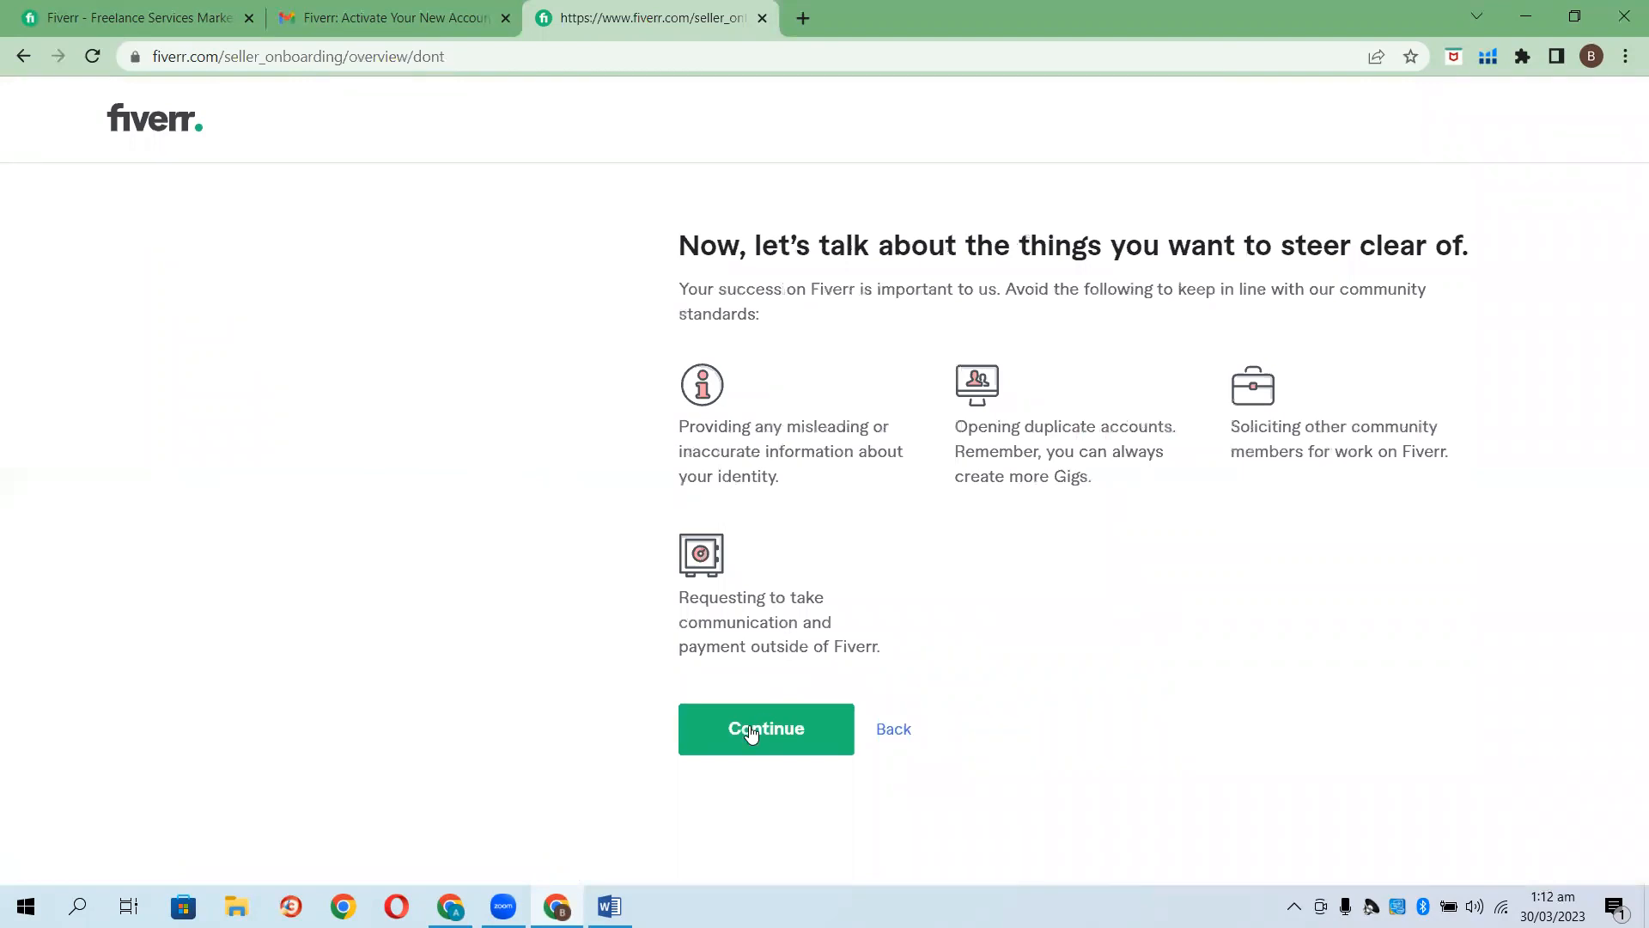
{"action": "left_click", "coordinate": [747, 731]}
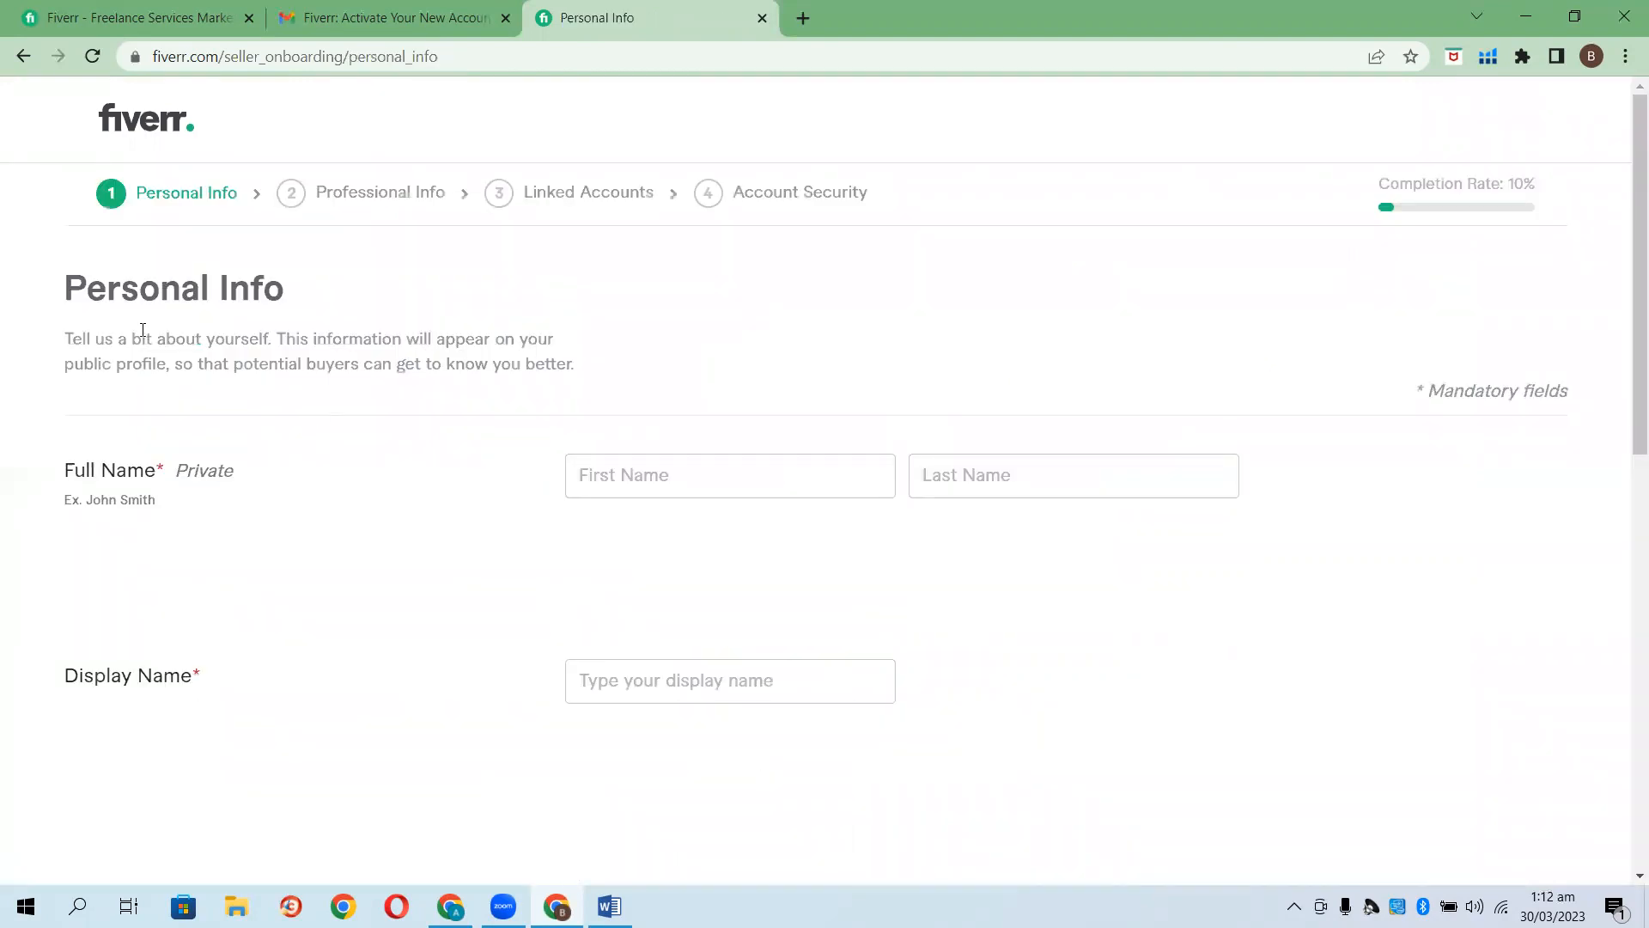
Enter the seller's first and last name and check the auto-filled display name.
{"action": "left_click", "coordinate": [691, 471]}
{"action": "type", "text": "Usma"}
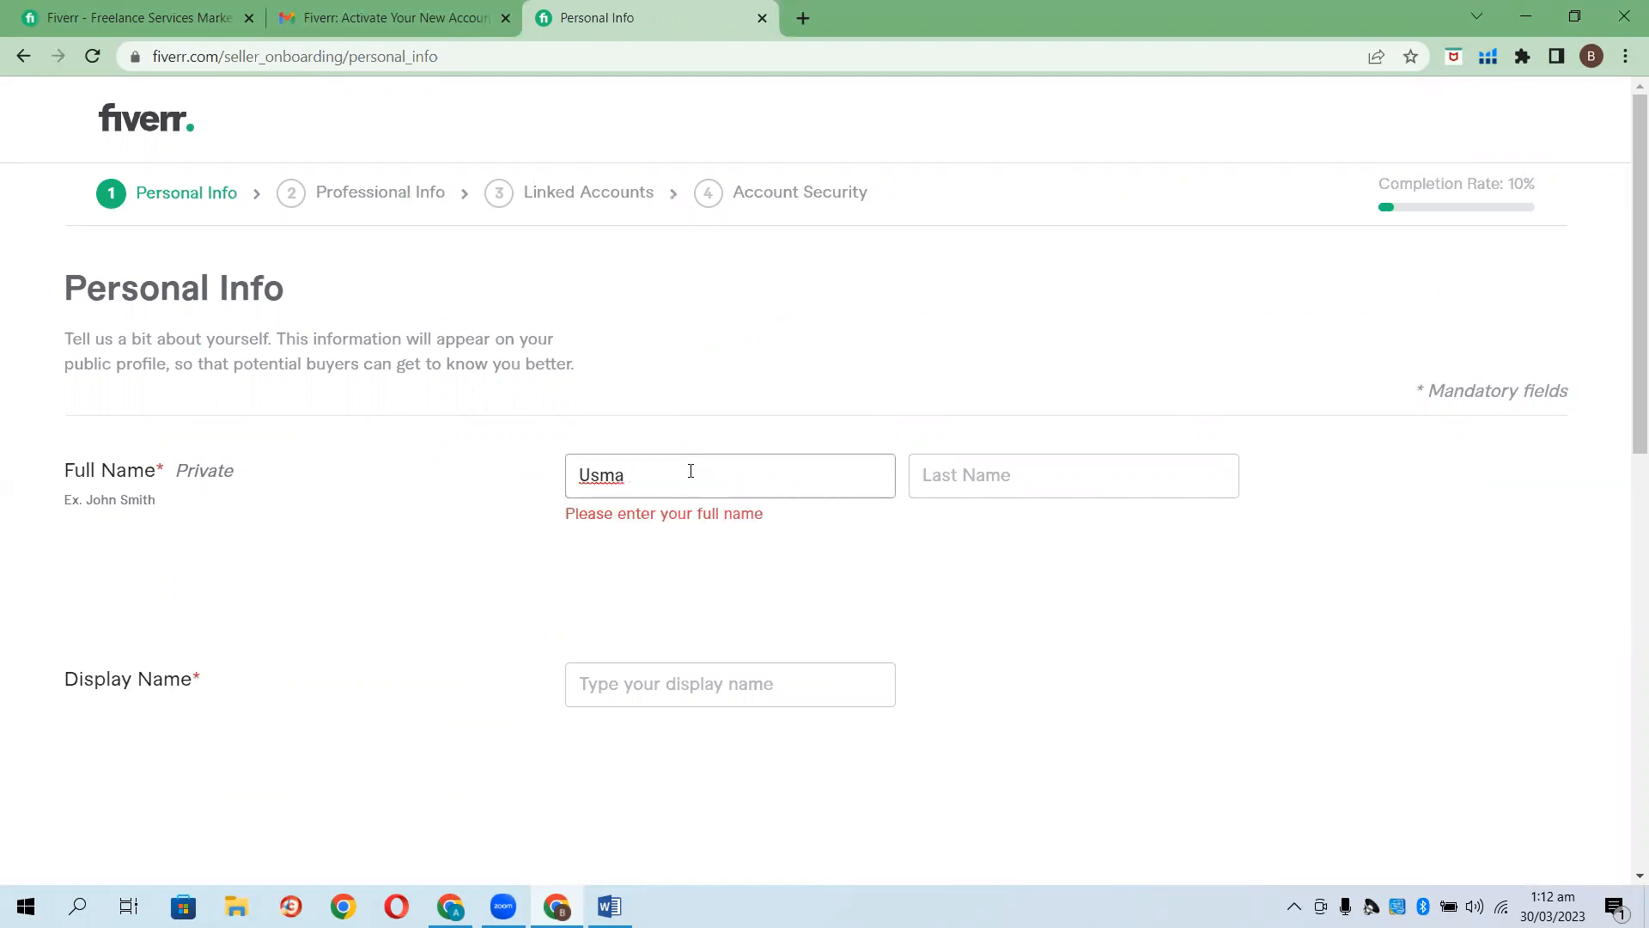
{"action": "key", "text": "BackSpace"}
{"action": "type", "text": "ama"}
{"action": "left_click", "coordinate": [1042, 468]}
{"action": "type", "text": "Sheikh"}
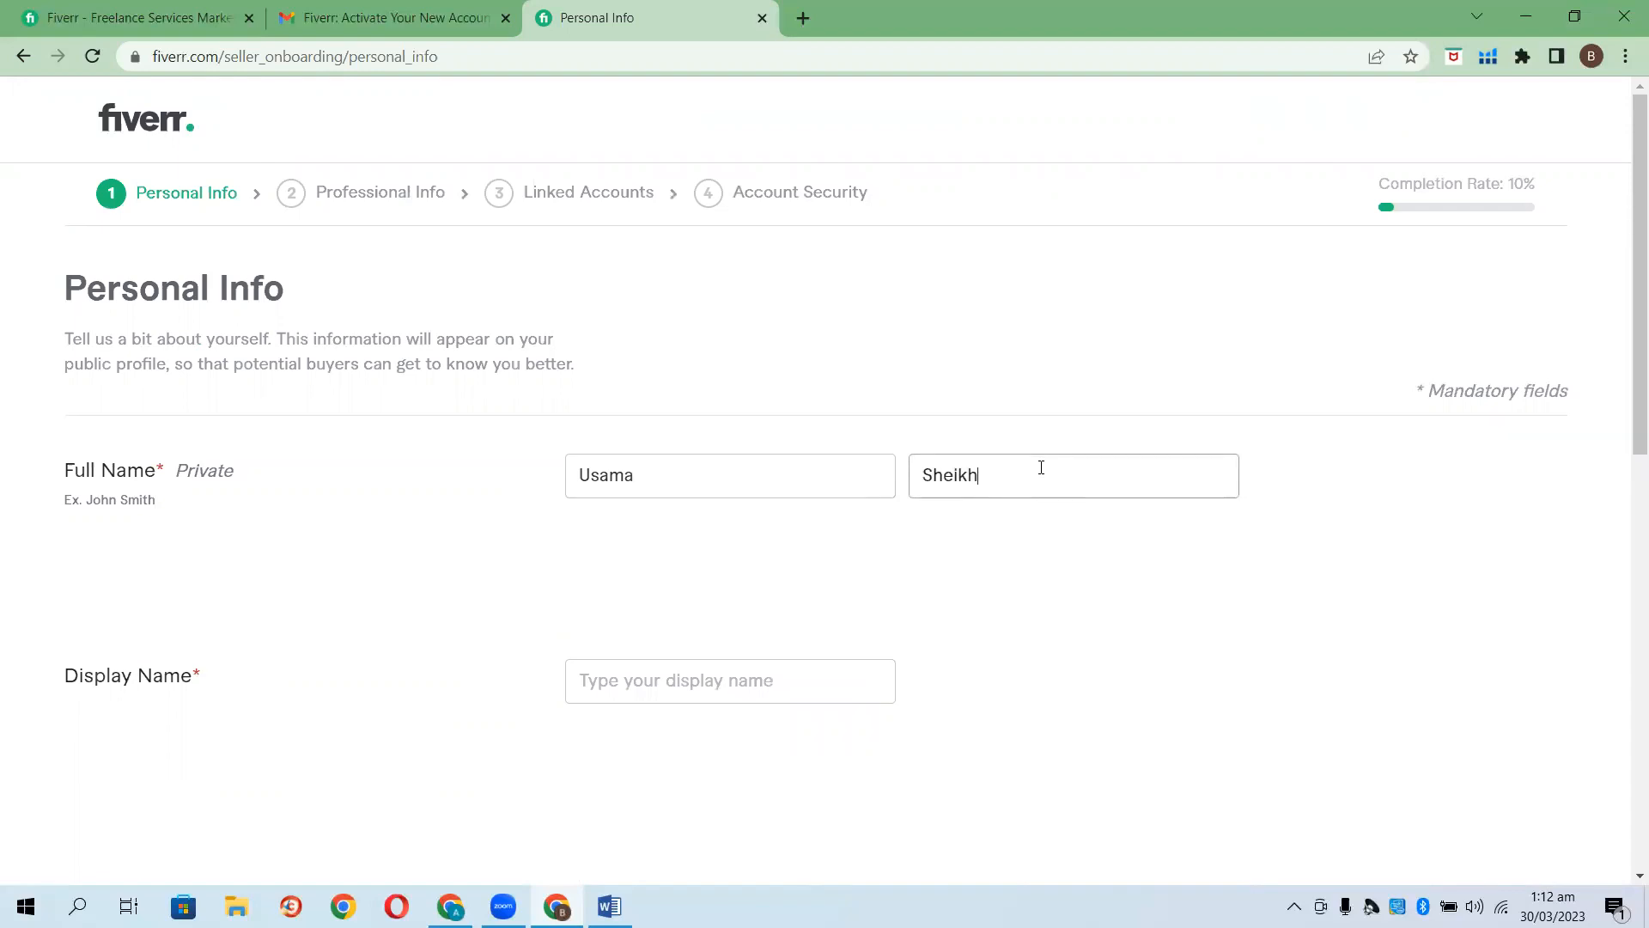
{"action": "scroll", "coordinate": [946, 498], "scroll_direction": "down", "scroll_amount": 1}
{"action": "left_click", "coordinate": [731, 574]}
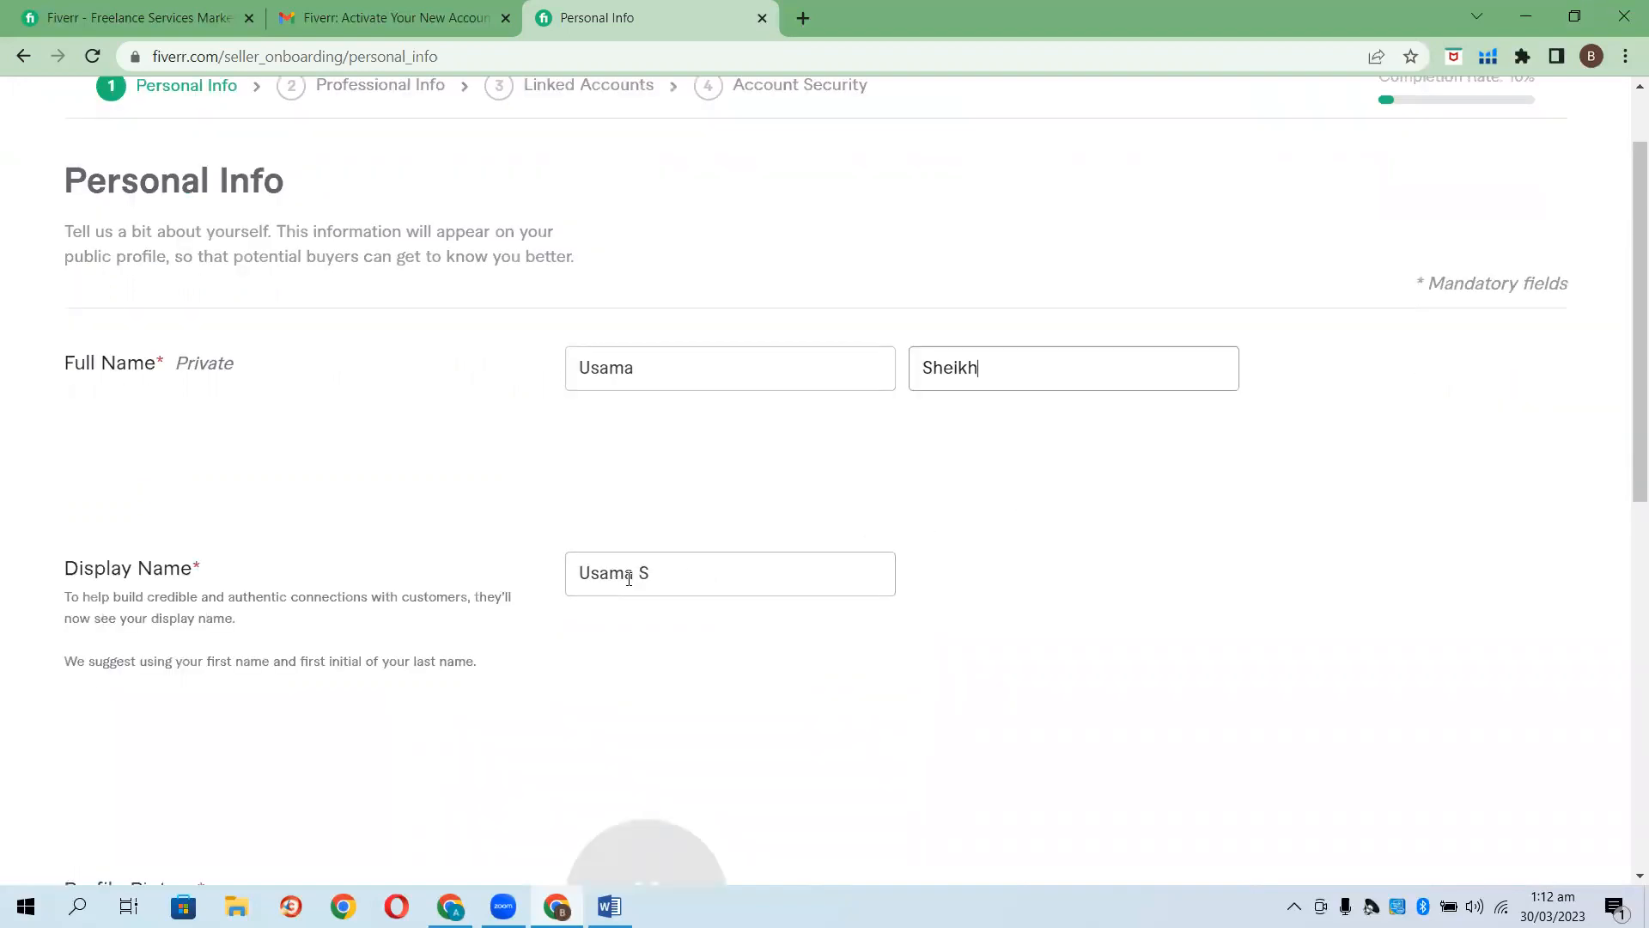
{"action": "scroll", "coordinate": [646, 574], "scroll_direction": "down", "scroll_amount": 2}
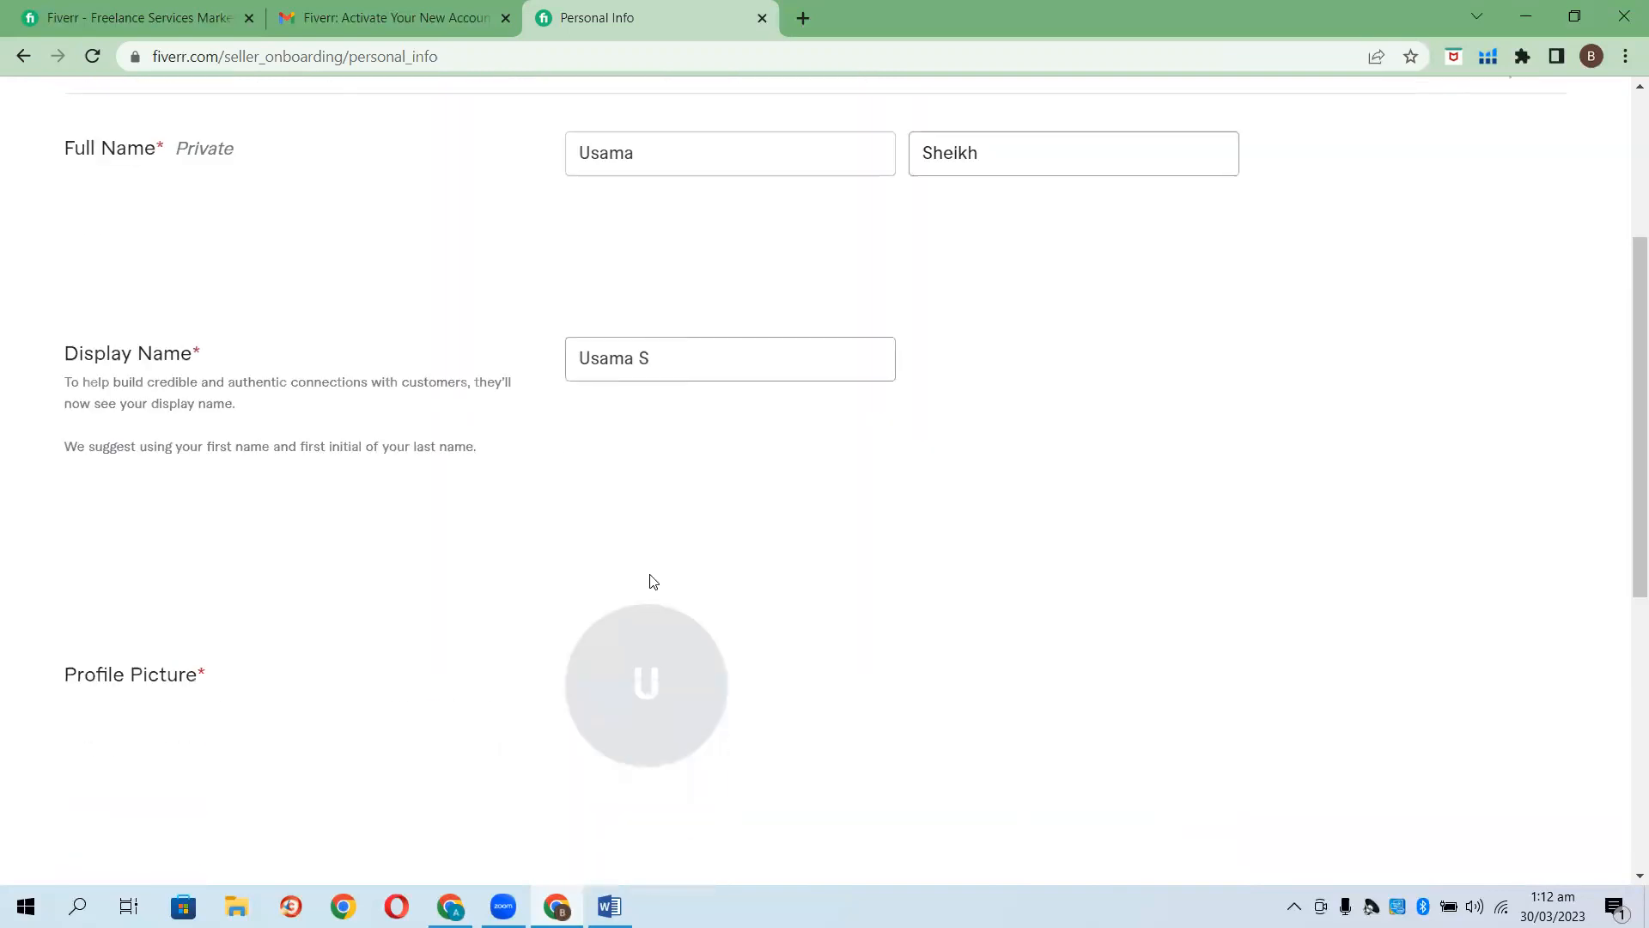
{"action": "scroll", "coordinate": [653, 581], "scroll_direction": "down", "scroll_amount": 1}
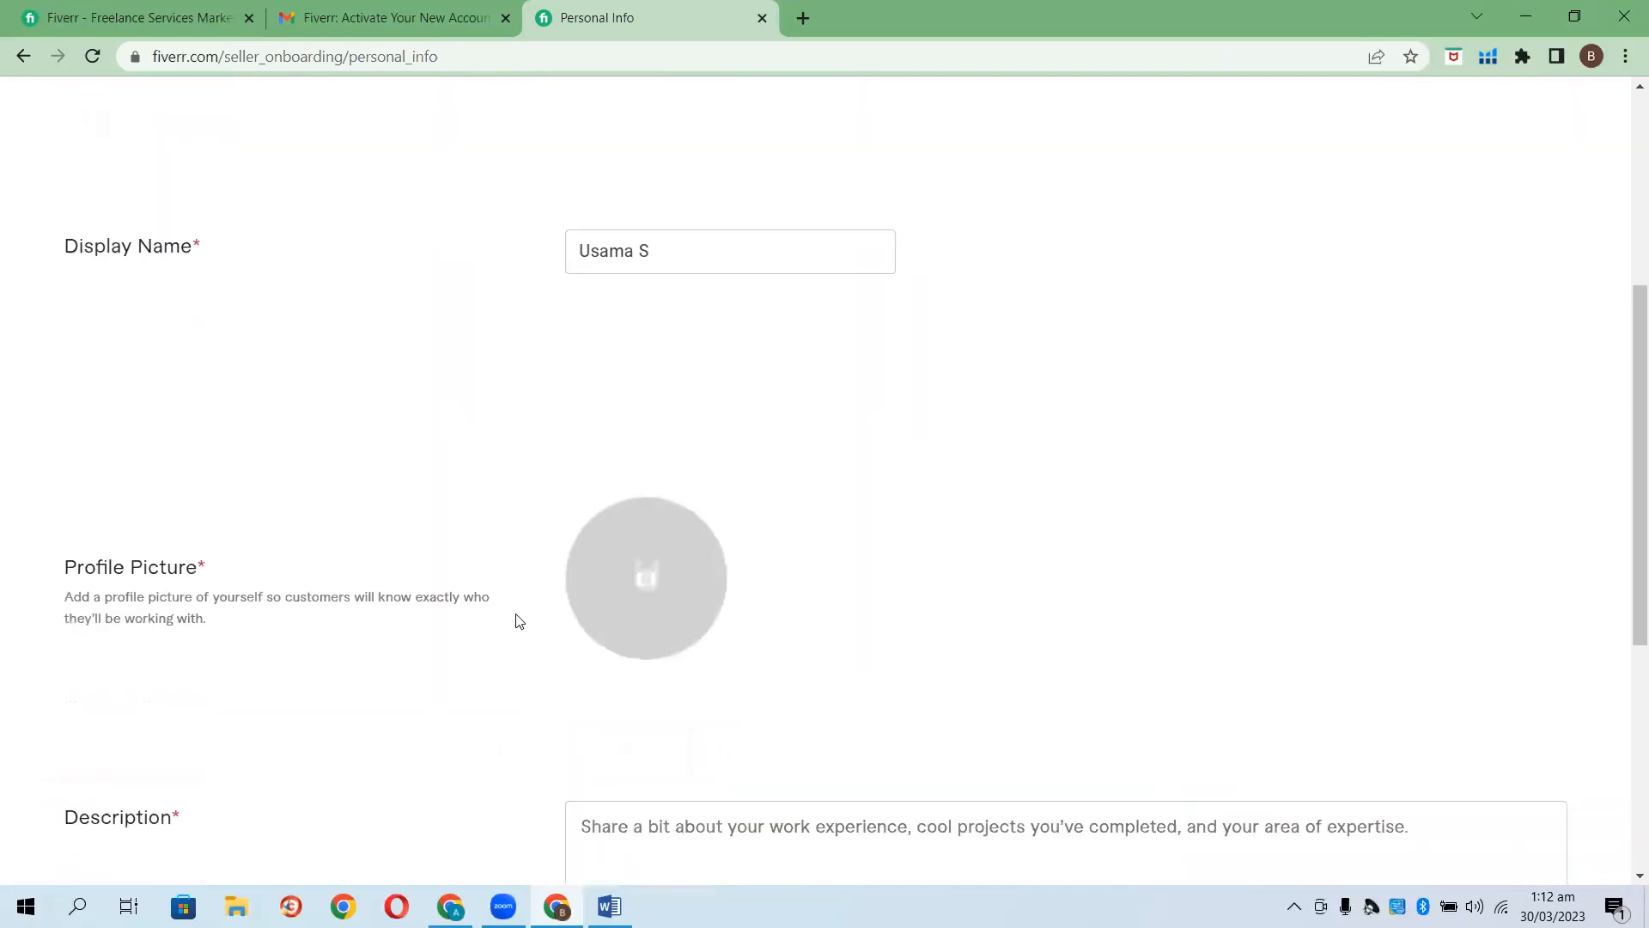
Upload the GridArt image from Downloads as the profile picture.
{"action": "left_click", "coordinate": [632, 583]}
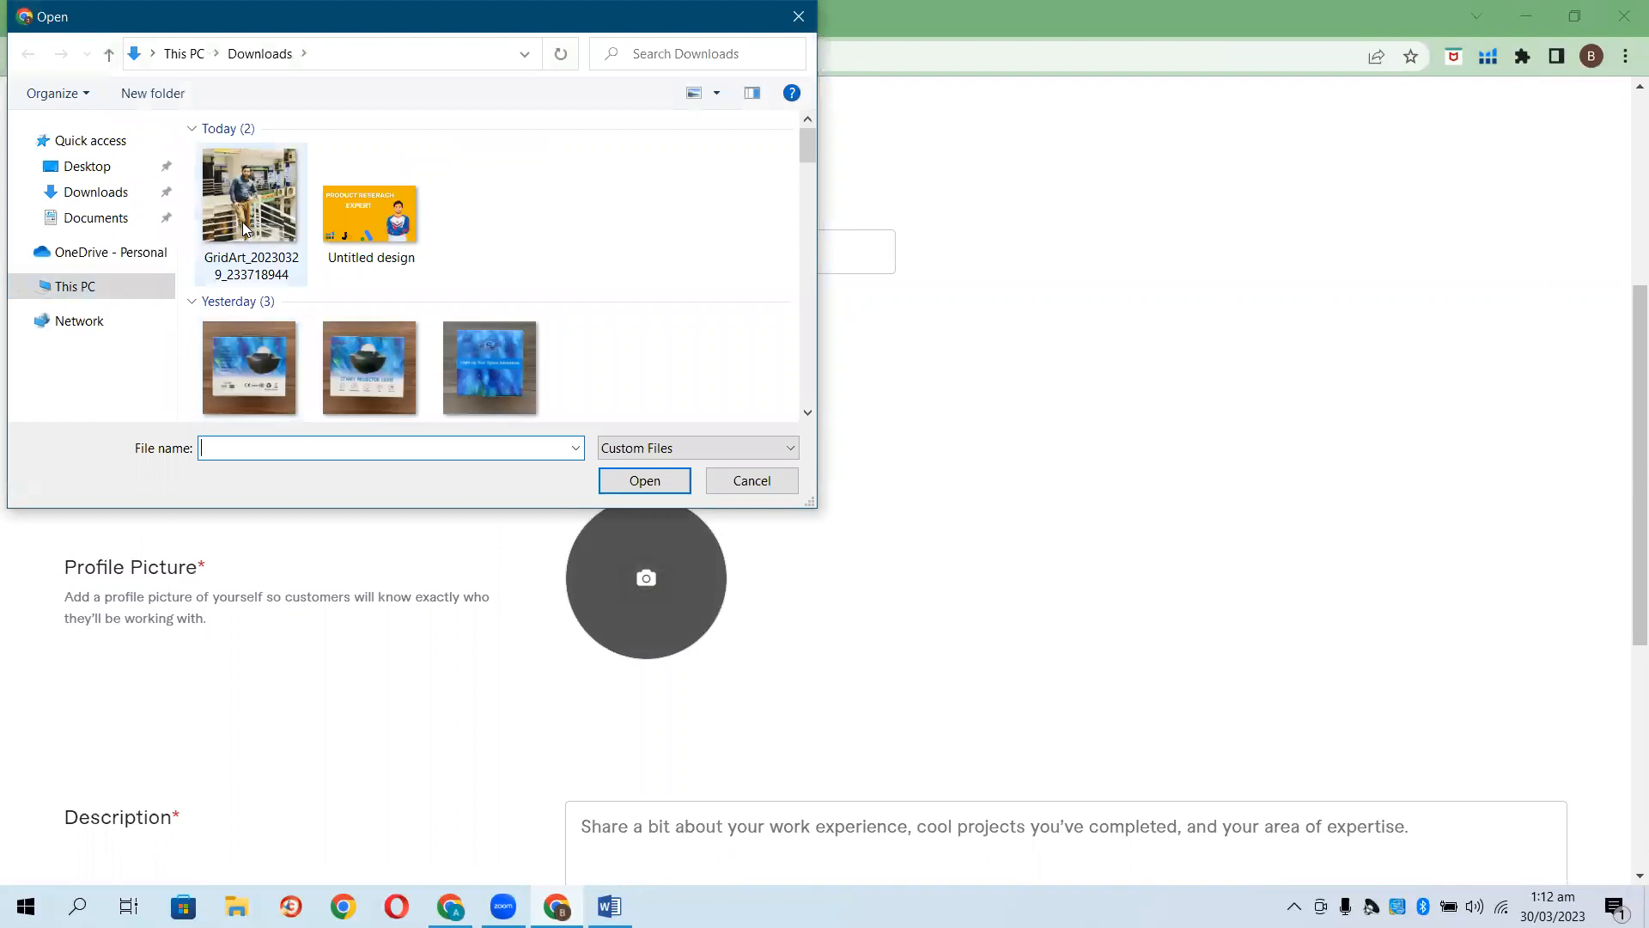
{"action": "double_click", "coordinate": [243, 226]}
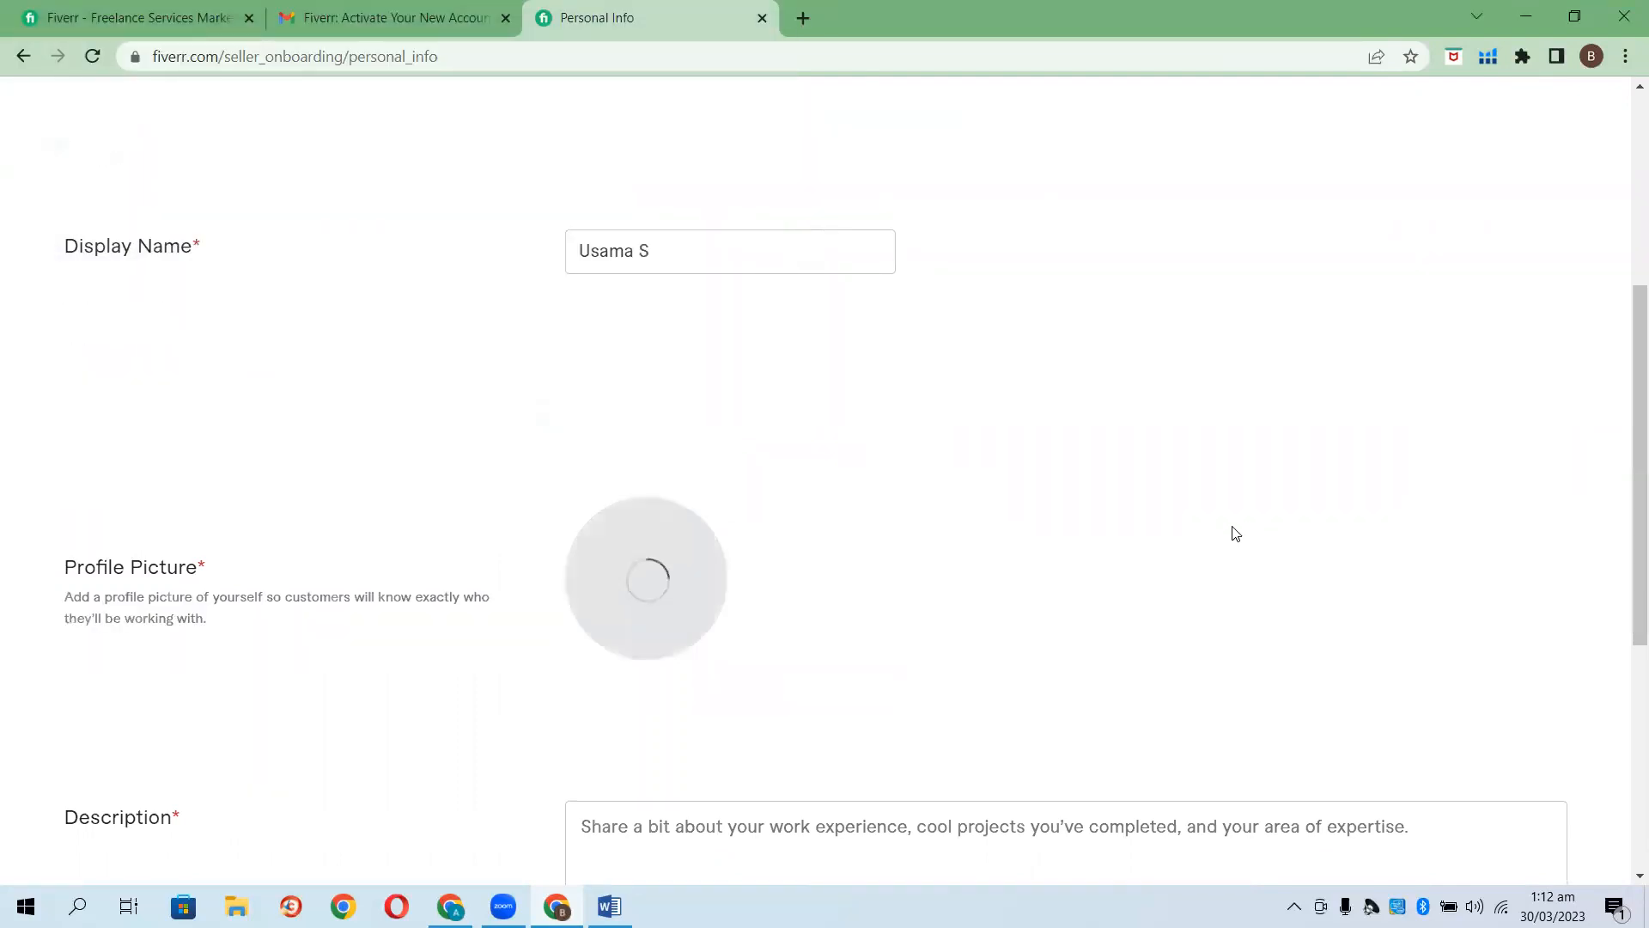
{"action": "scroll", "coordinate": [1068, 538], "scroll_direction": "down", "scroll_amount": 4}
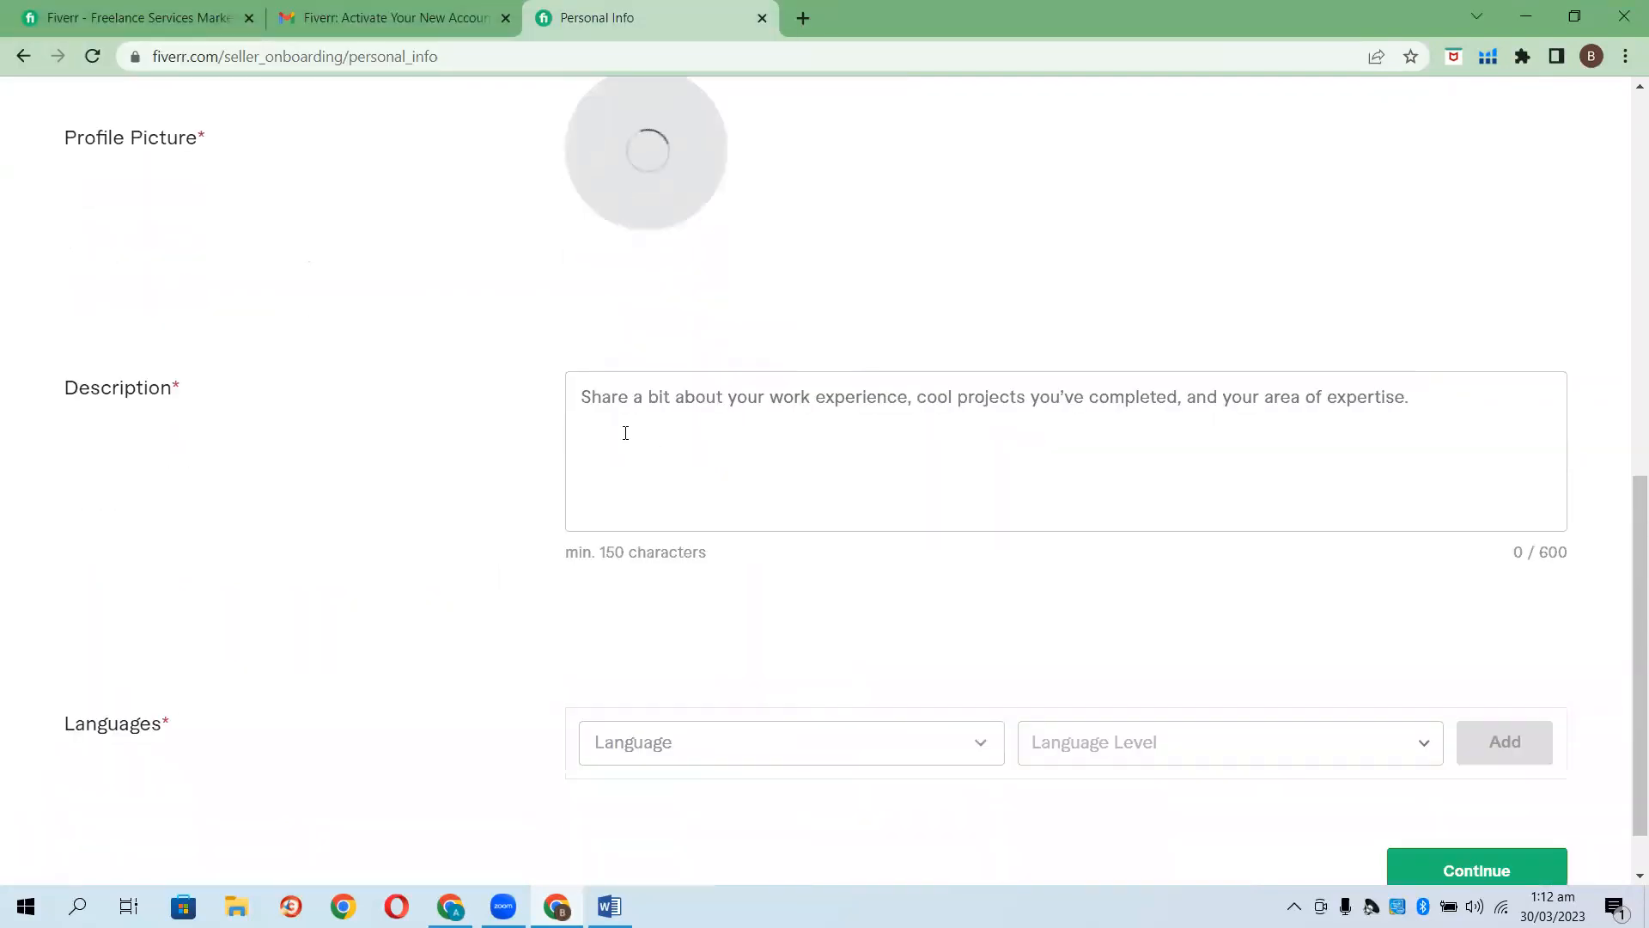
{"action": "left_click", "coordinate": [622, 417]}
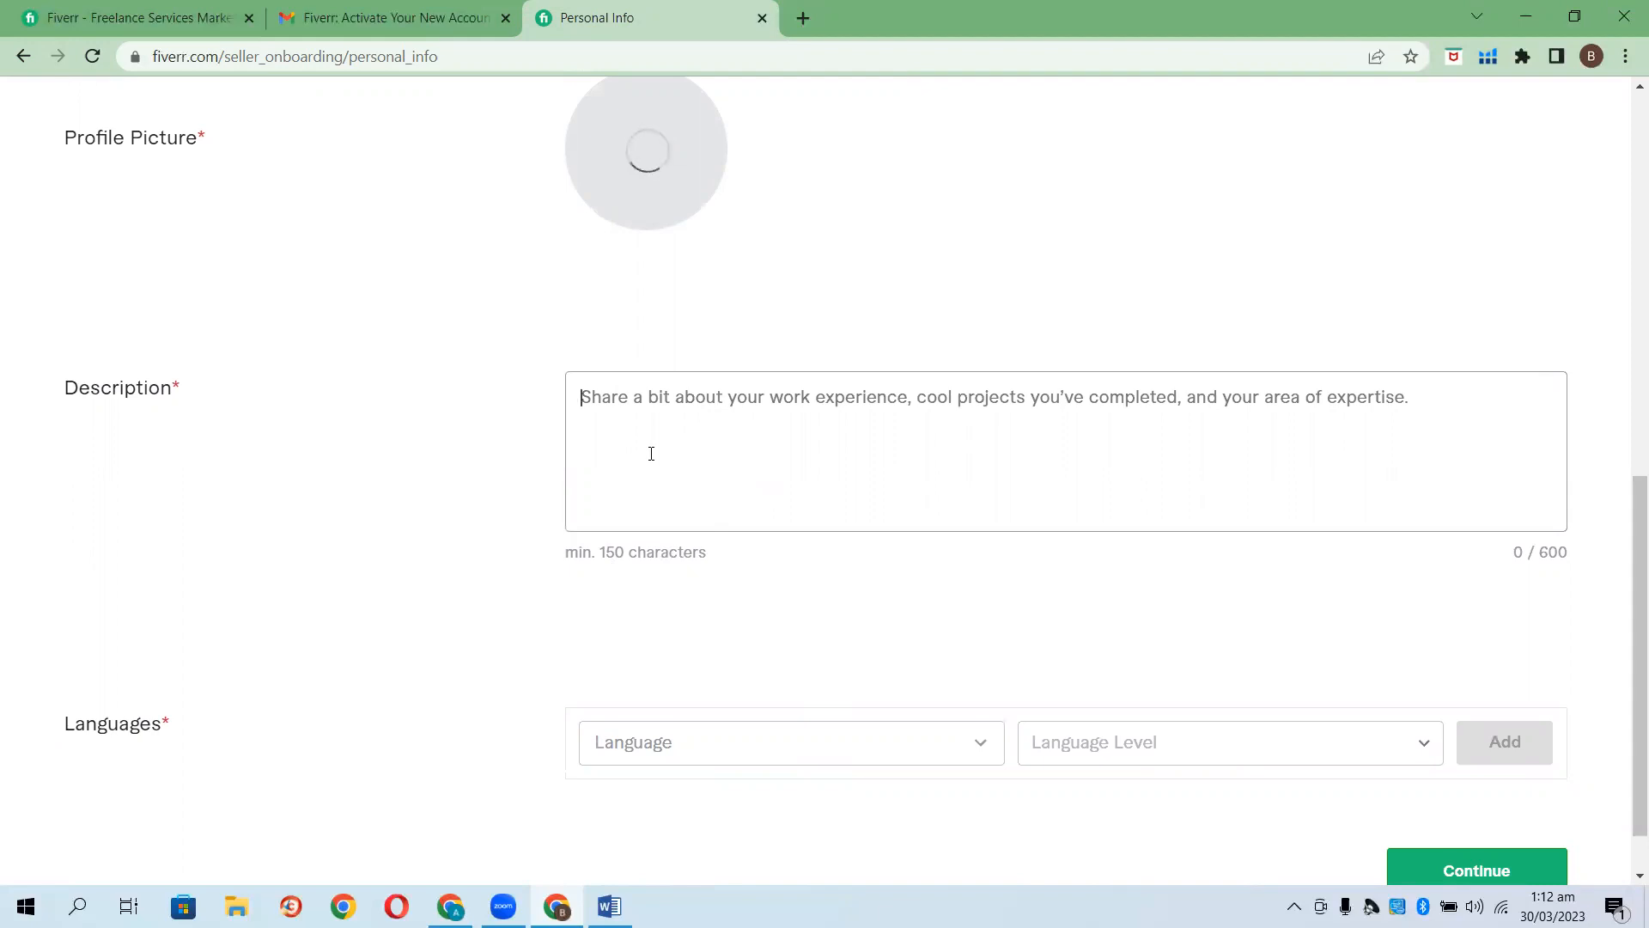
Begin the Description as an Amazon Expert VA with more than 4 years experience, fixing typos.
{"action": "type", "text": "Hy my name"}
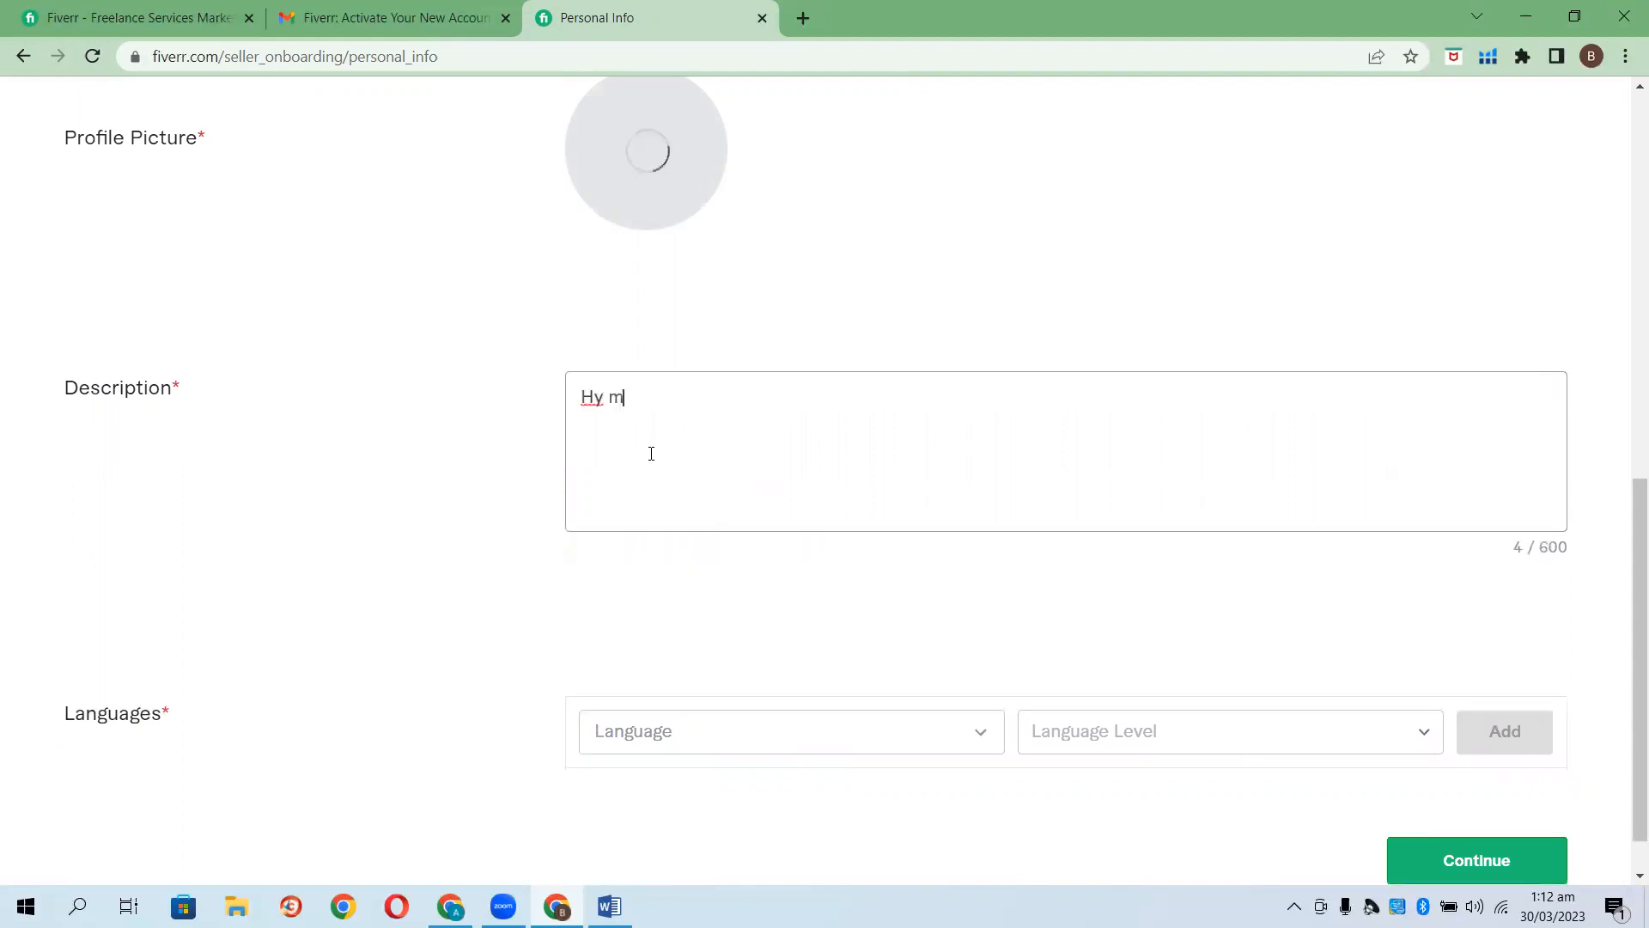
{"action": "type", "text": "Usama I am an "}
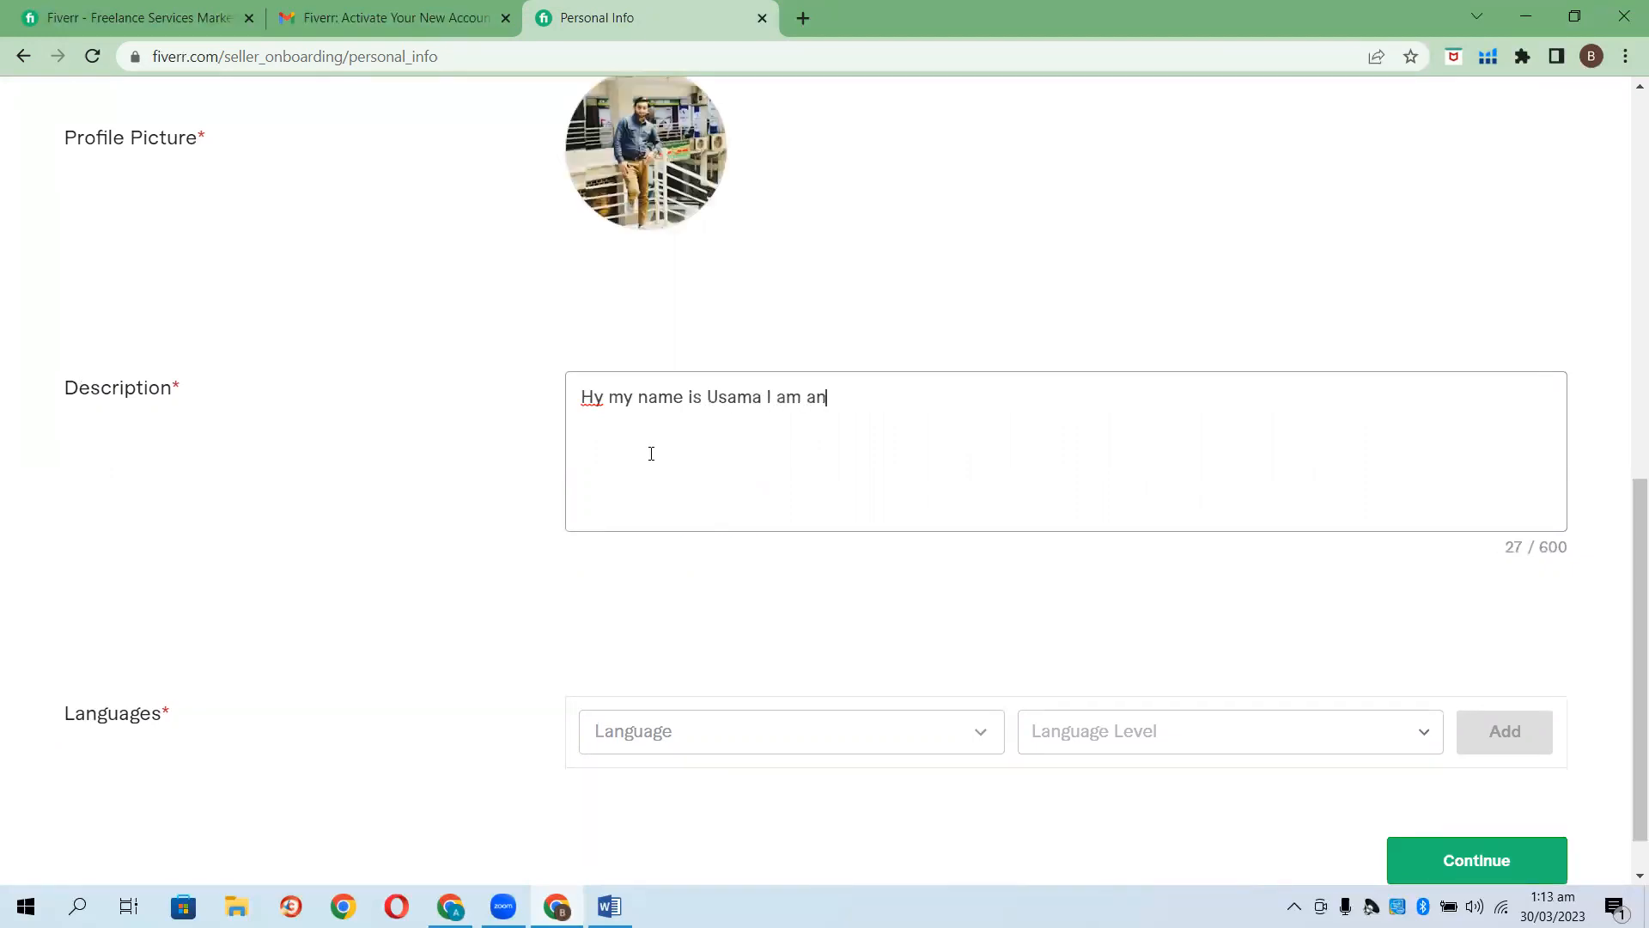
{"action": "type", "text": "Amazon Expert V"}
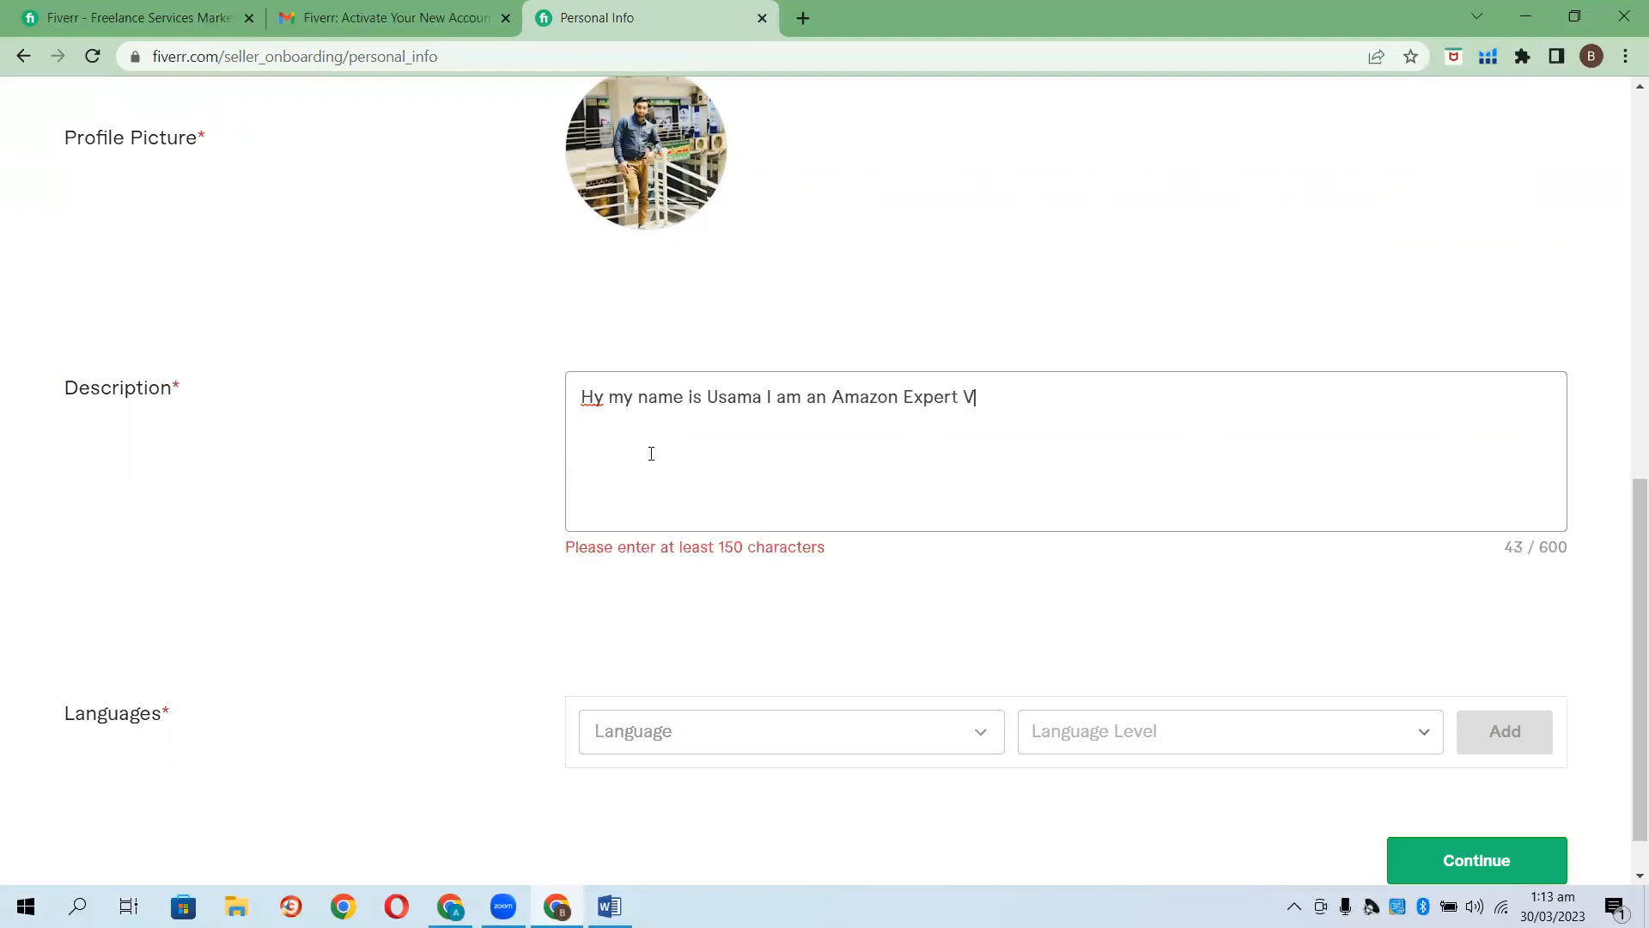
{"action": "type", "text": "A with "}
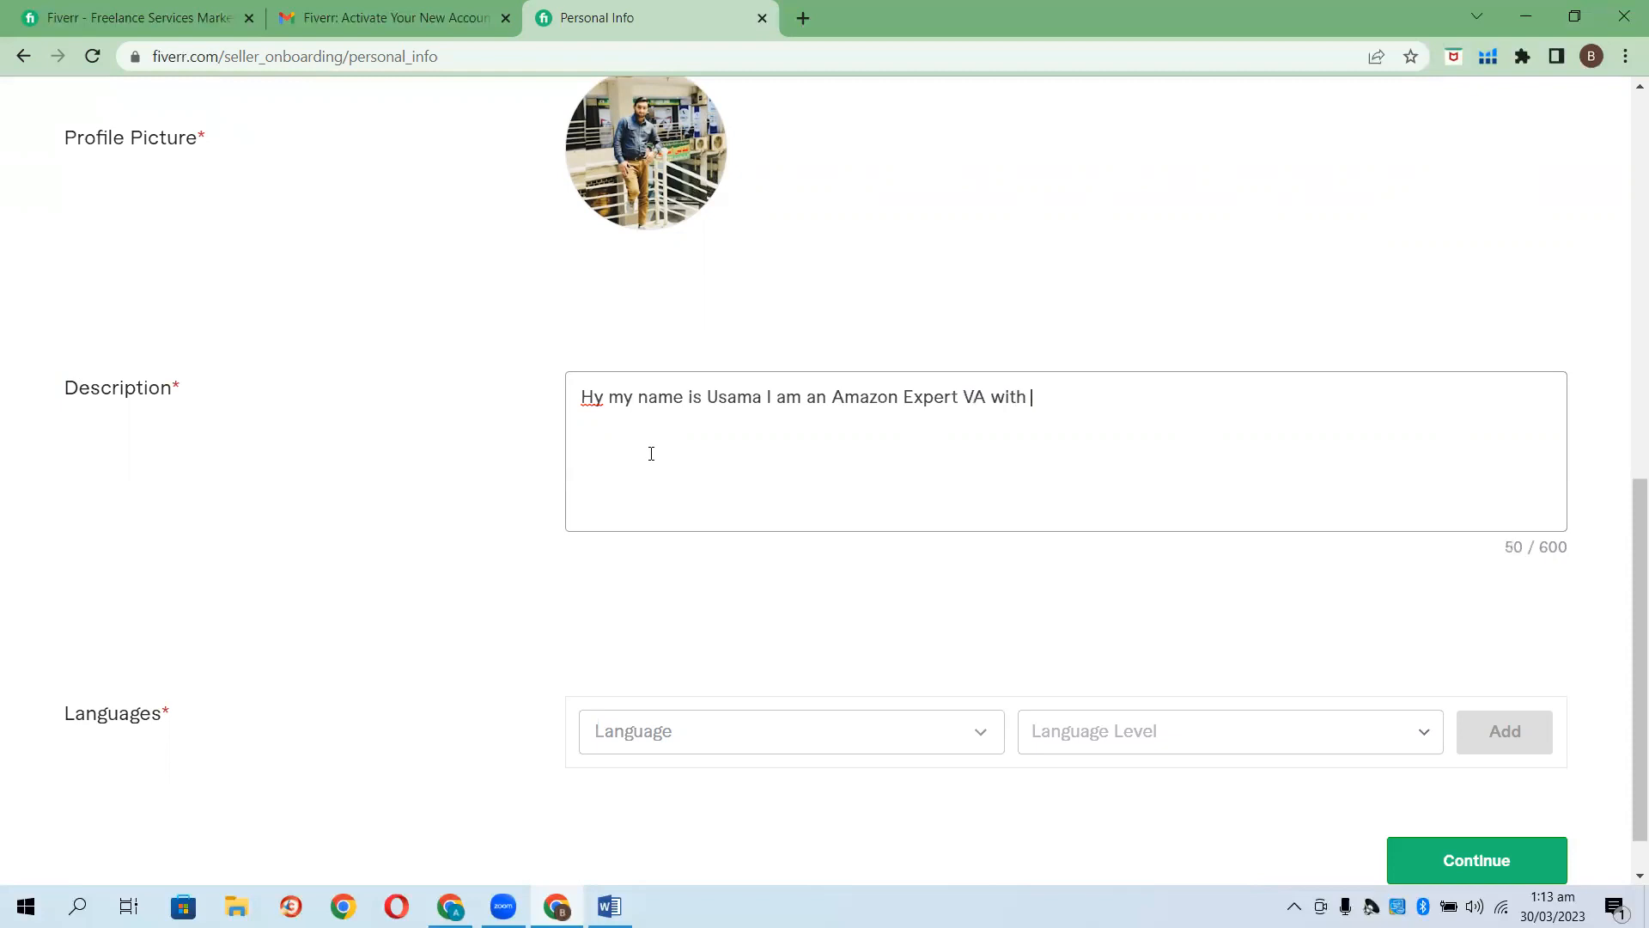
{"action": "type", "text": "more g"}
{"action": "key", "text": "BackSpace"}
{"action": "type", "text": "than"}
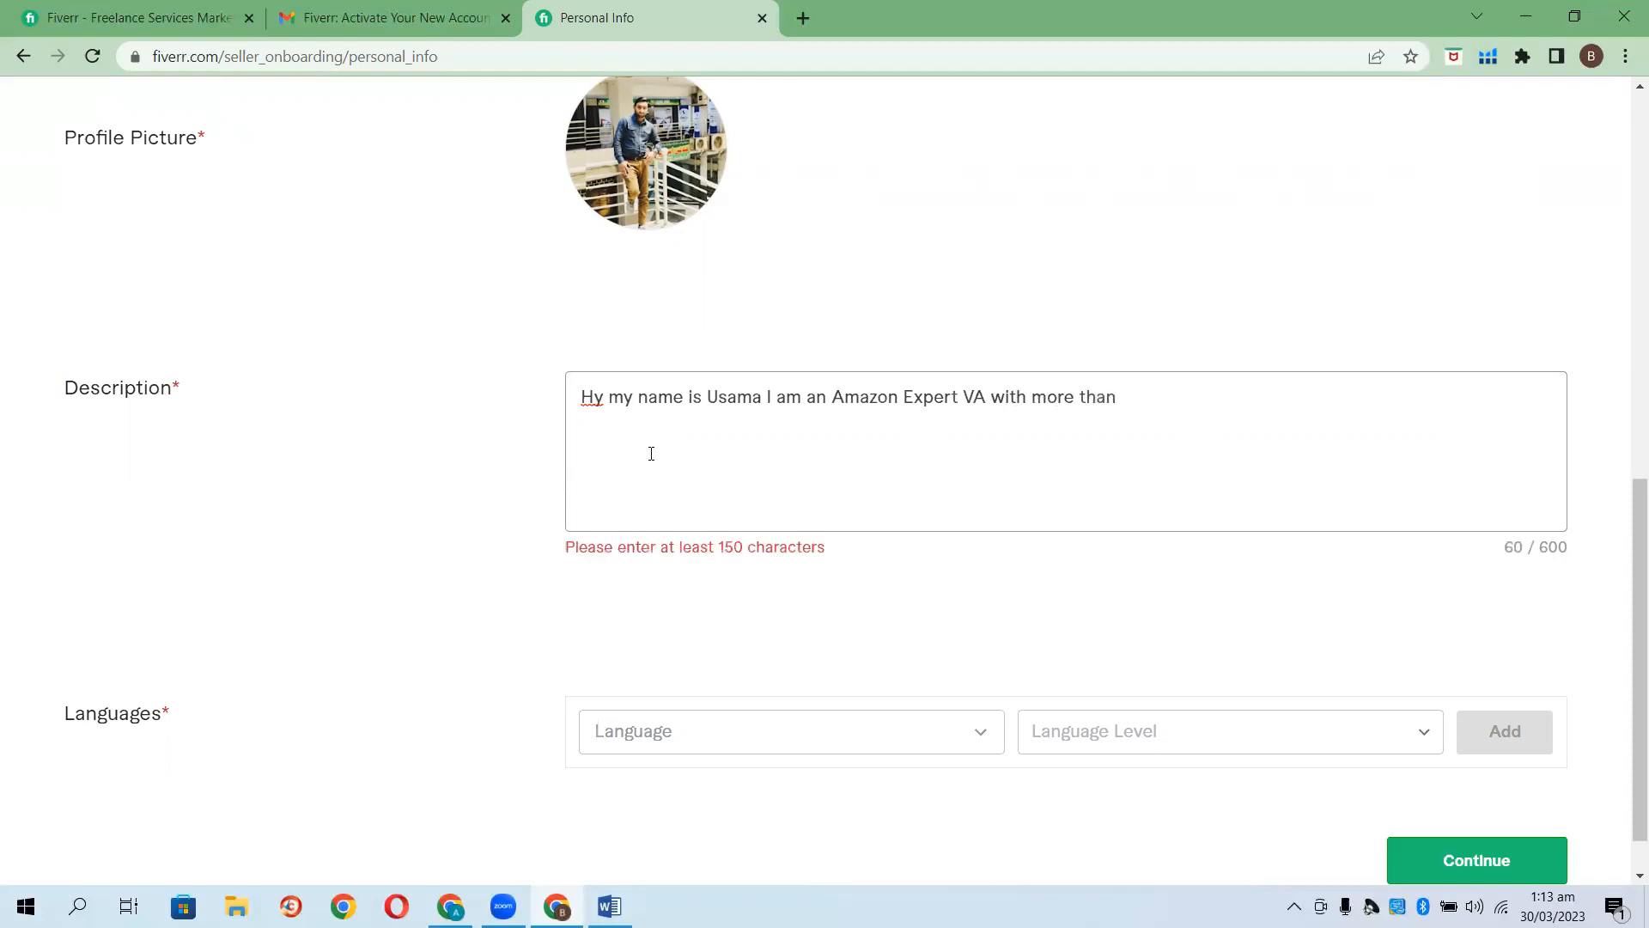
{"action": "type", "text": " 4 years expericne"}
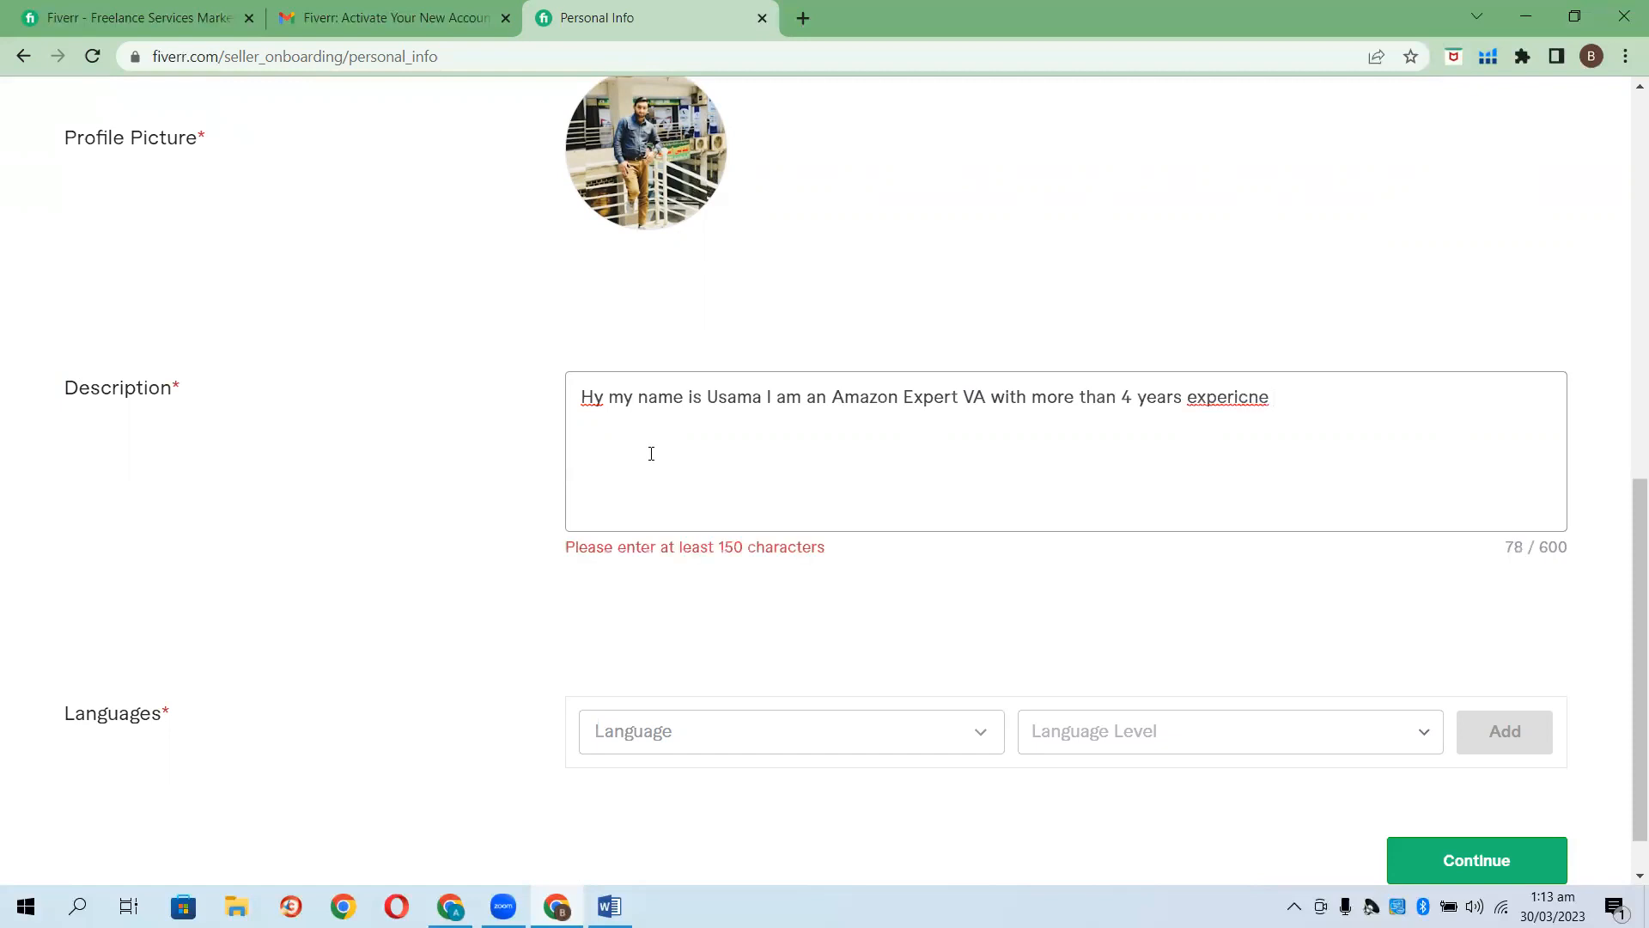
{"action": "right_click", "coordinate": [1248, 398]}
{"action": "left_click", "coordinate": [1362, 402]}
Continue the bio with 'in this field' and 'have more then 4 successful launches under my belt'.
{"action": "type", "text": "in thios"}
{"action": "key", "text": "BackSpace"}
{"action": "key", "text": "BackSpace"}
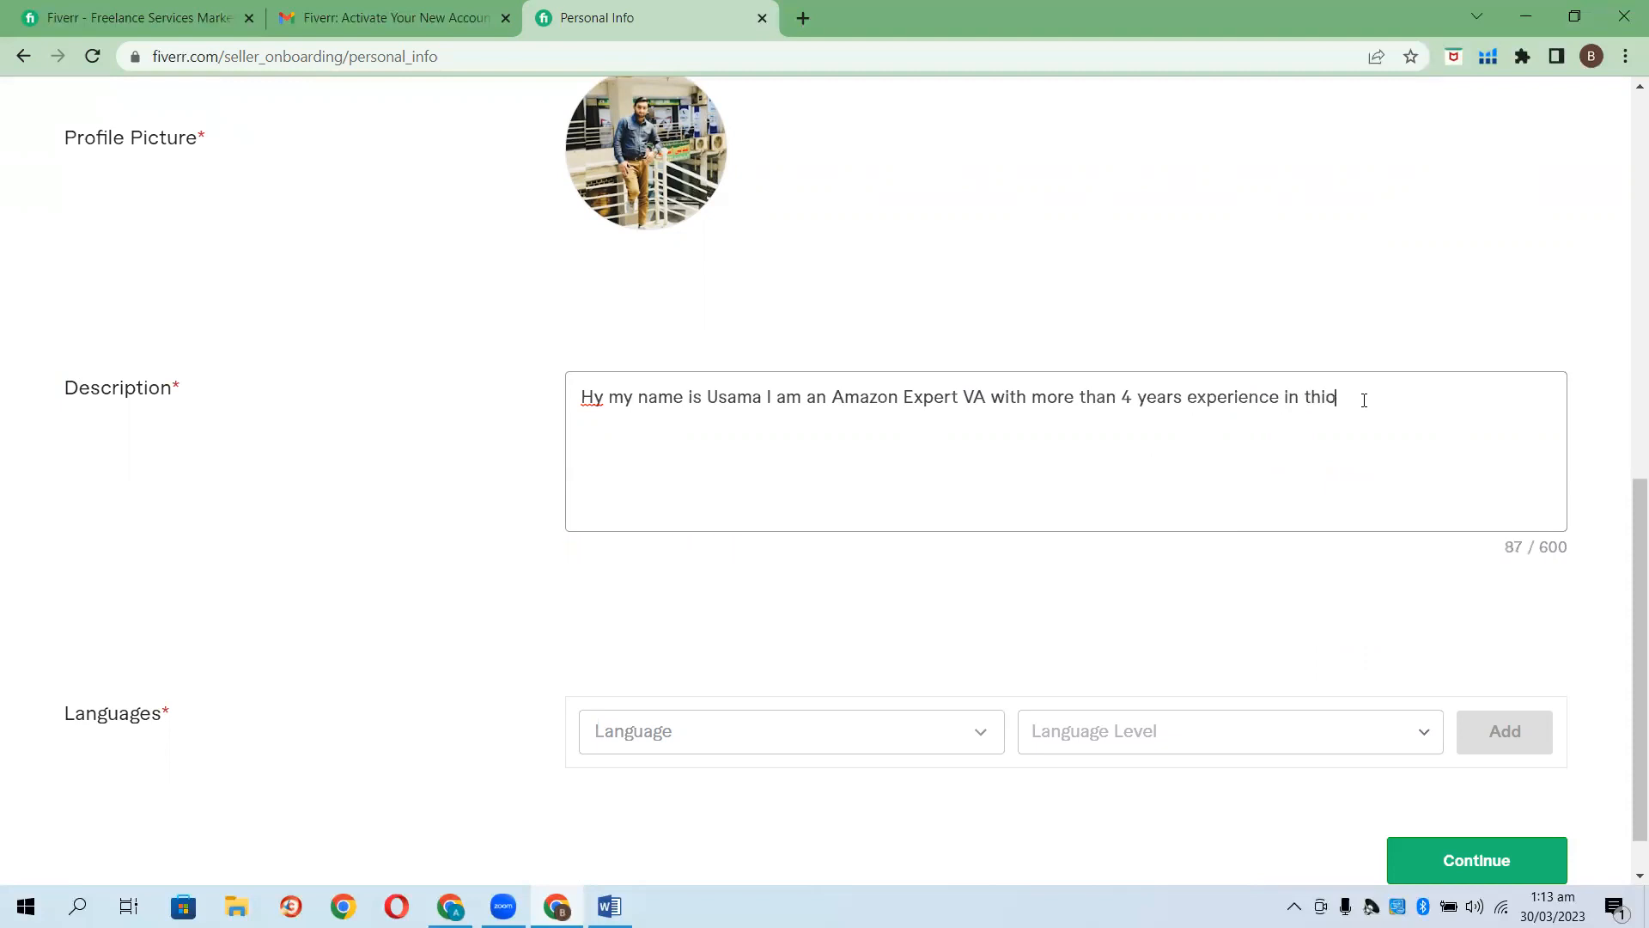
{"action": "type", "text": "field"}
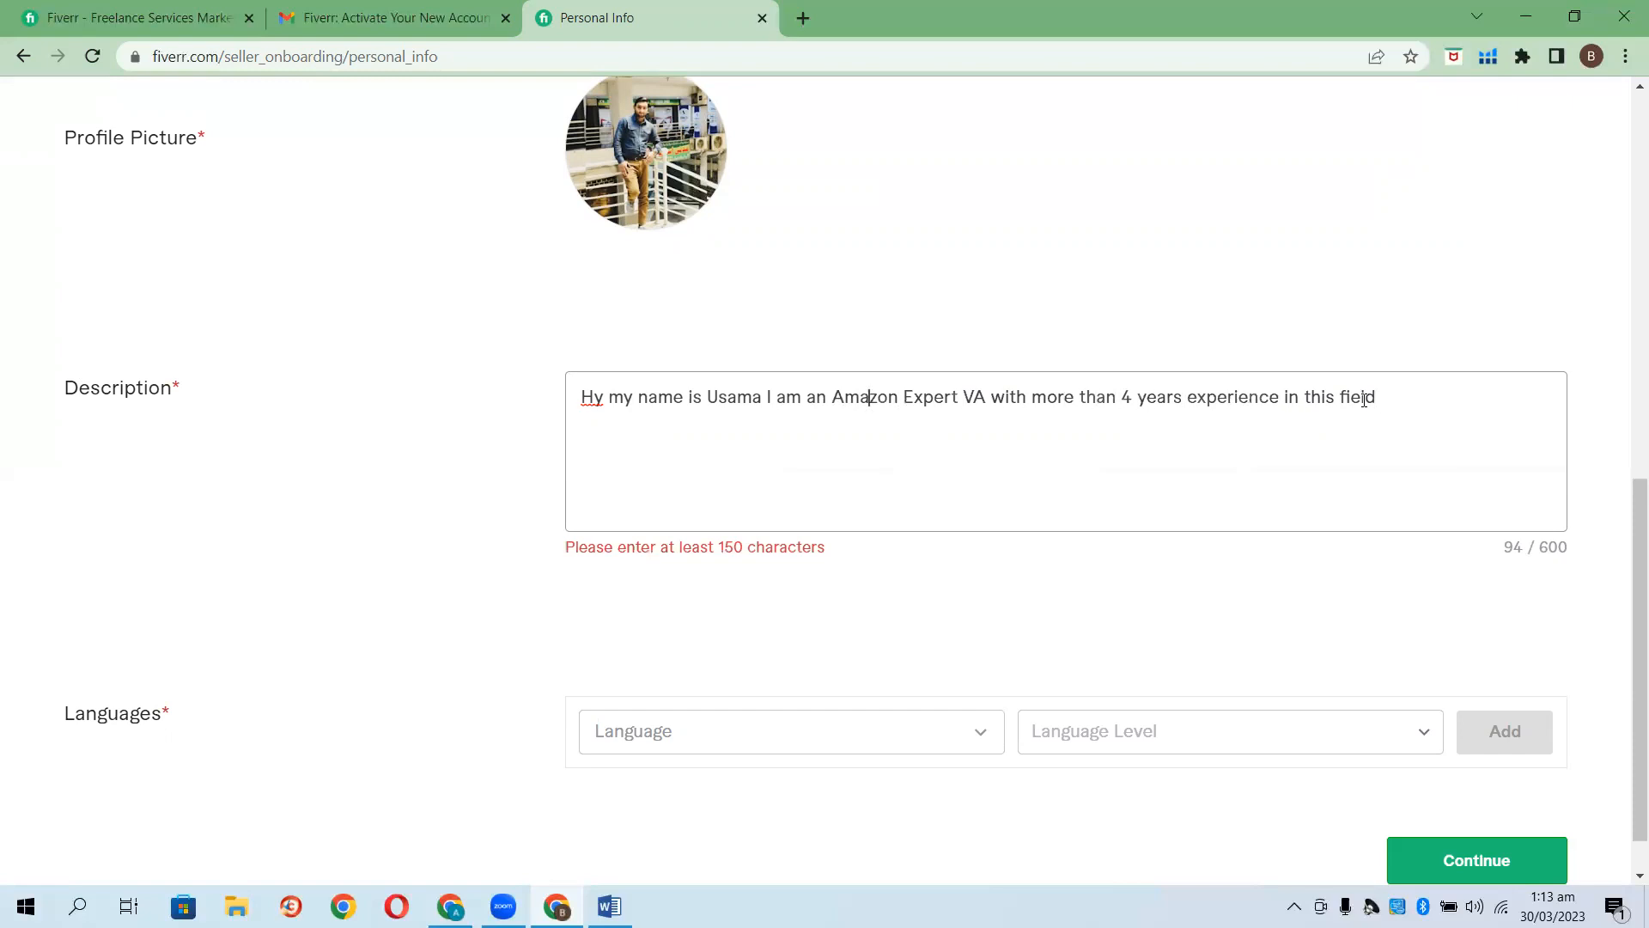
{"action": "type", "text": "Farooq"}
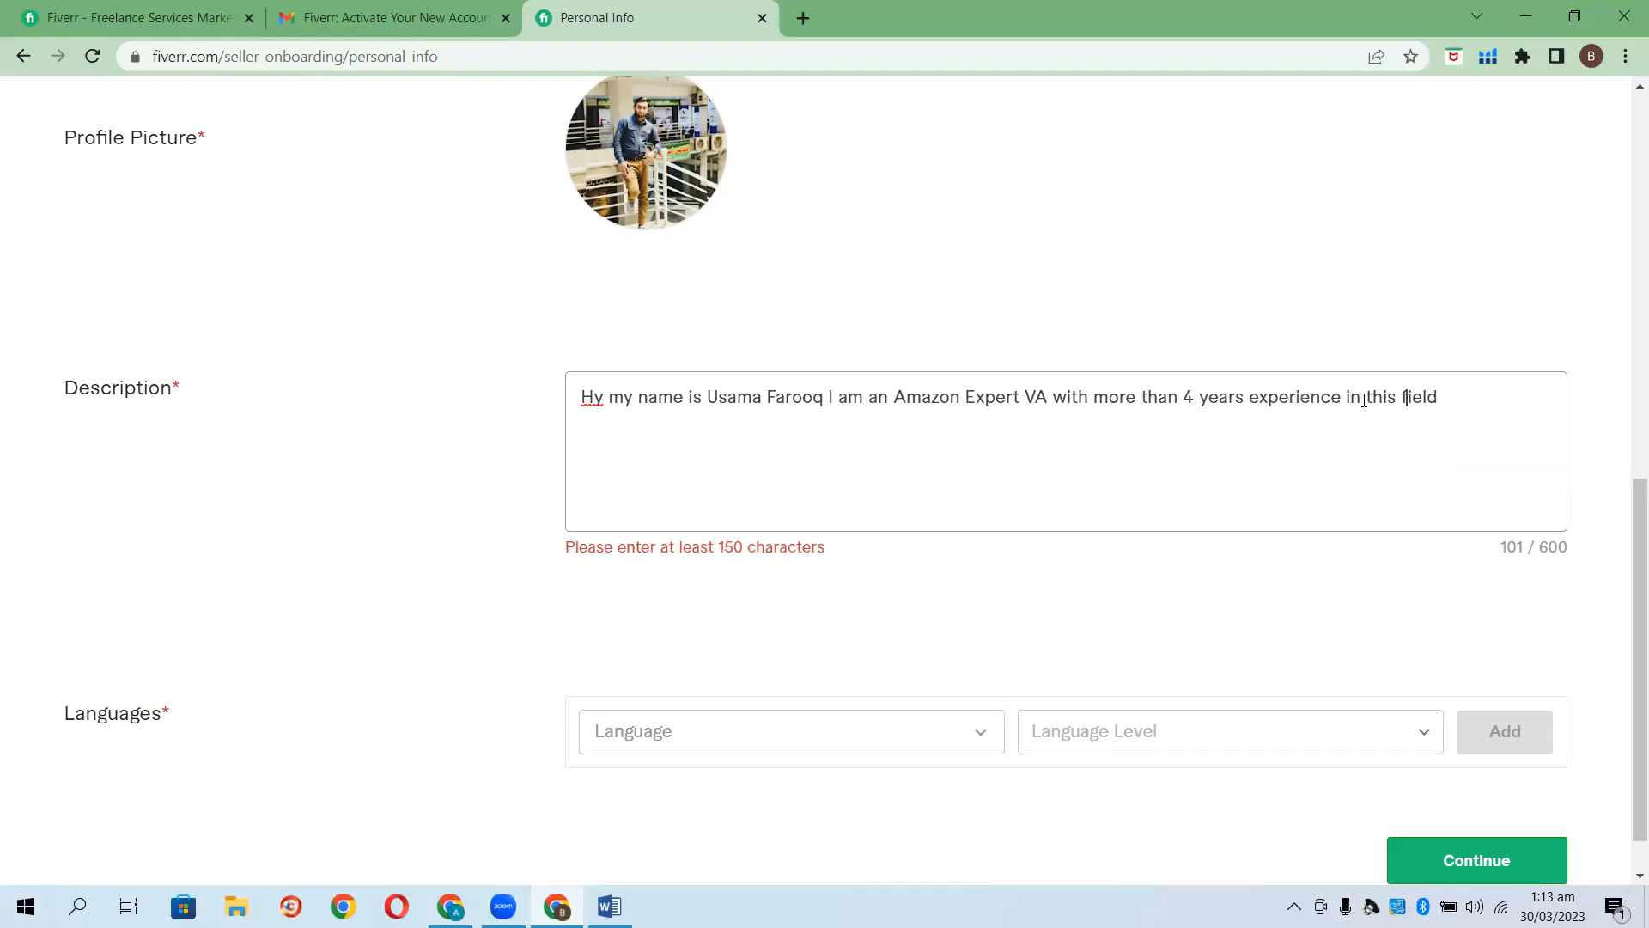
{"action": "type", "text": "I ahve"}
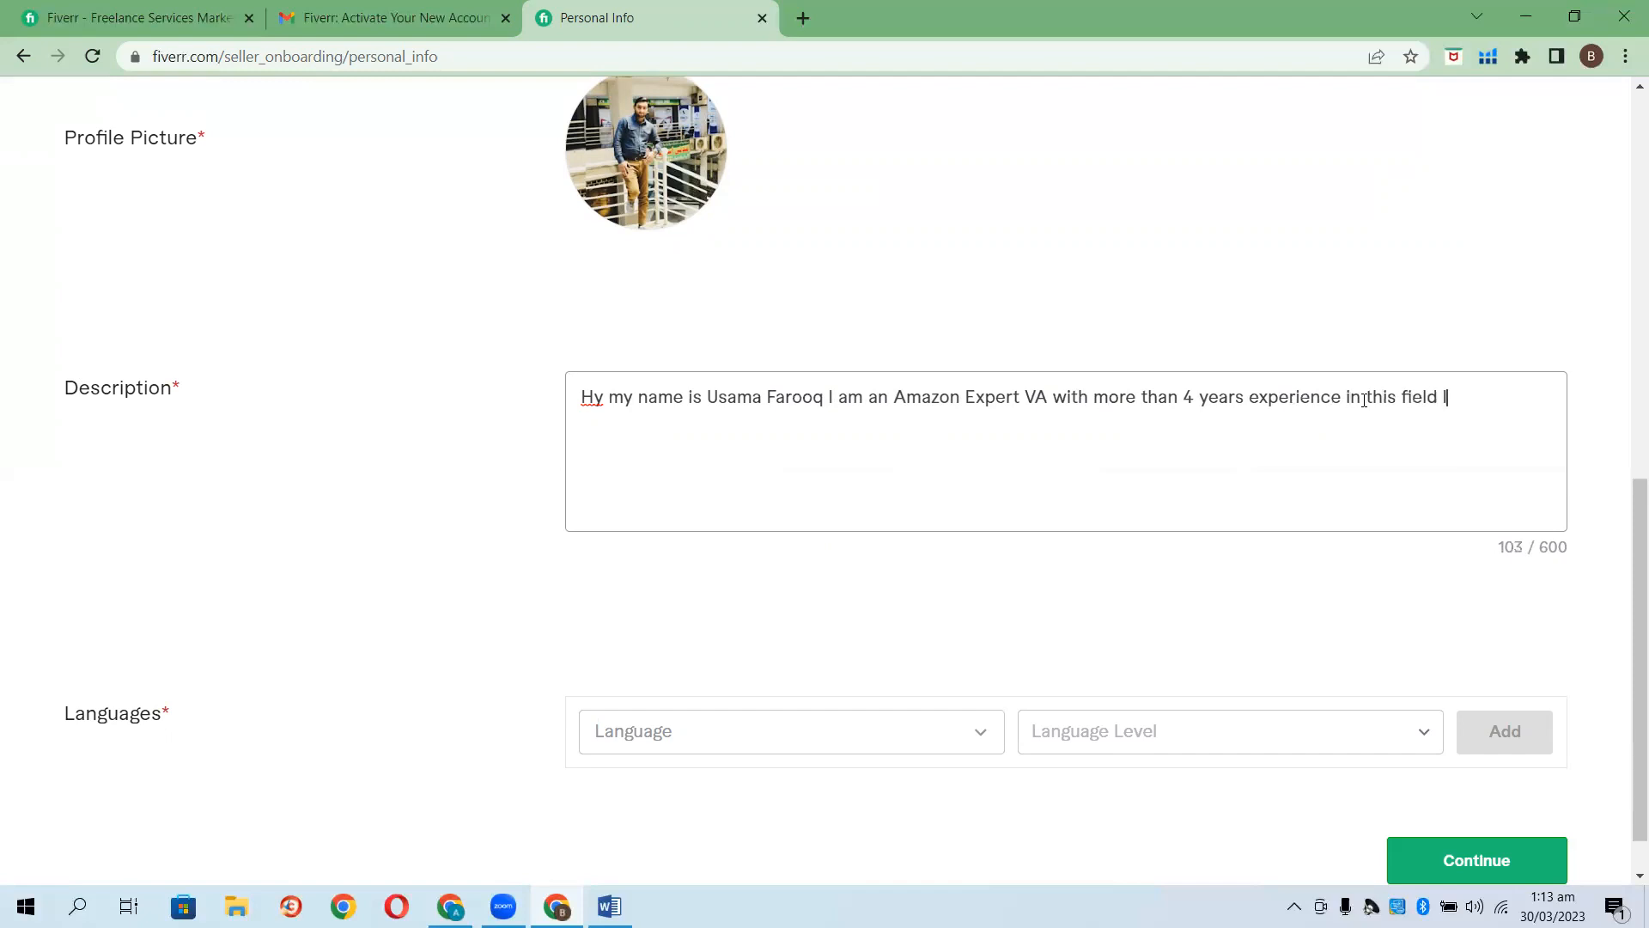
{"action": "key", "text": "BackSpace"}
{"action": "key", "text": "BackSpace"}
{"action": "key", "text": "BackSpace"}
{"action": "key", "text": "BackSpace"}
{"action": "key", "text": "BackSpace"}
{"action": "type", "text": "have more then "}
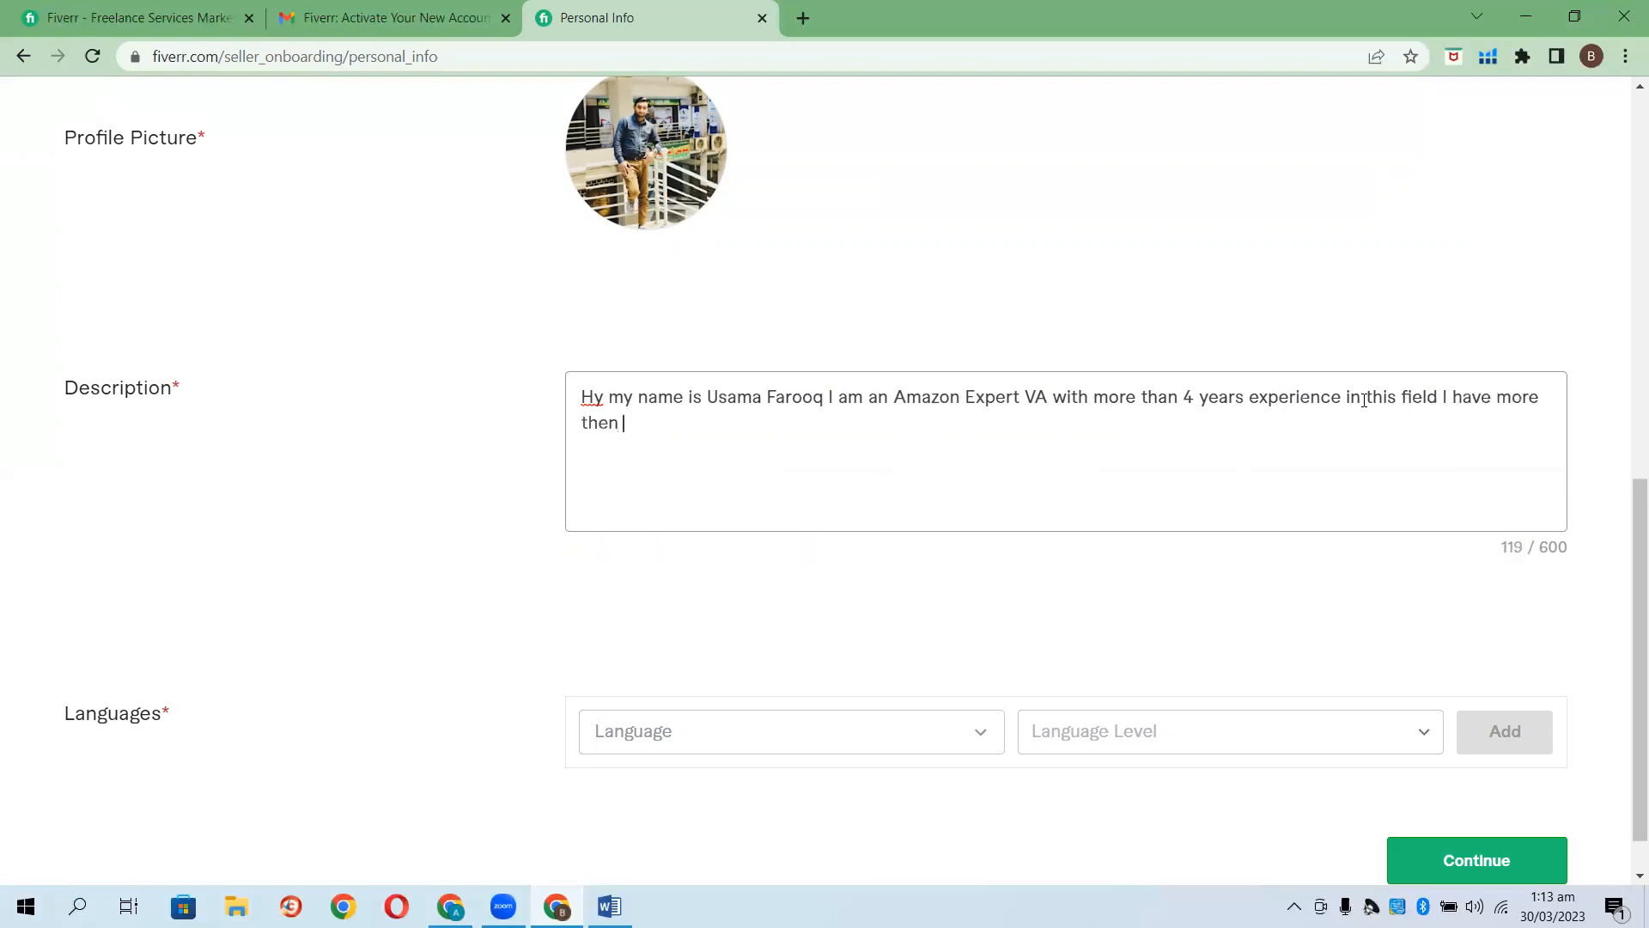
{"action": "type", "text": "4 successful lau"}
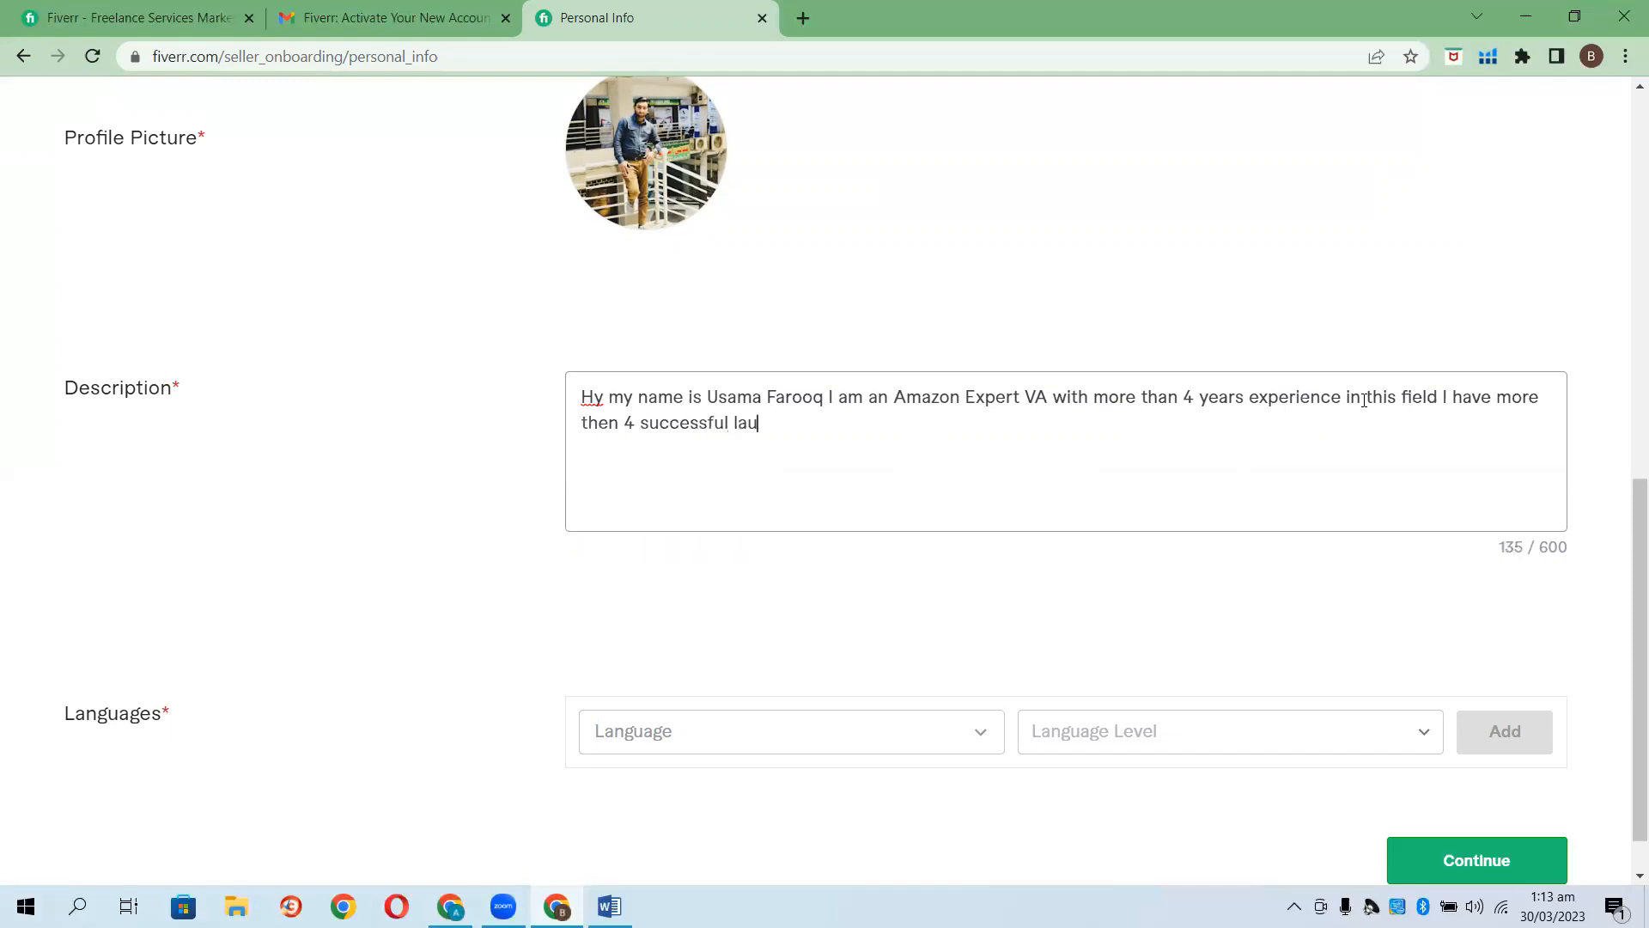
{"action": "type", "text": "nches under my belt"}
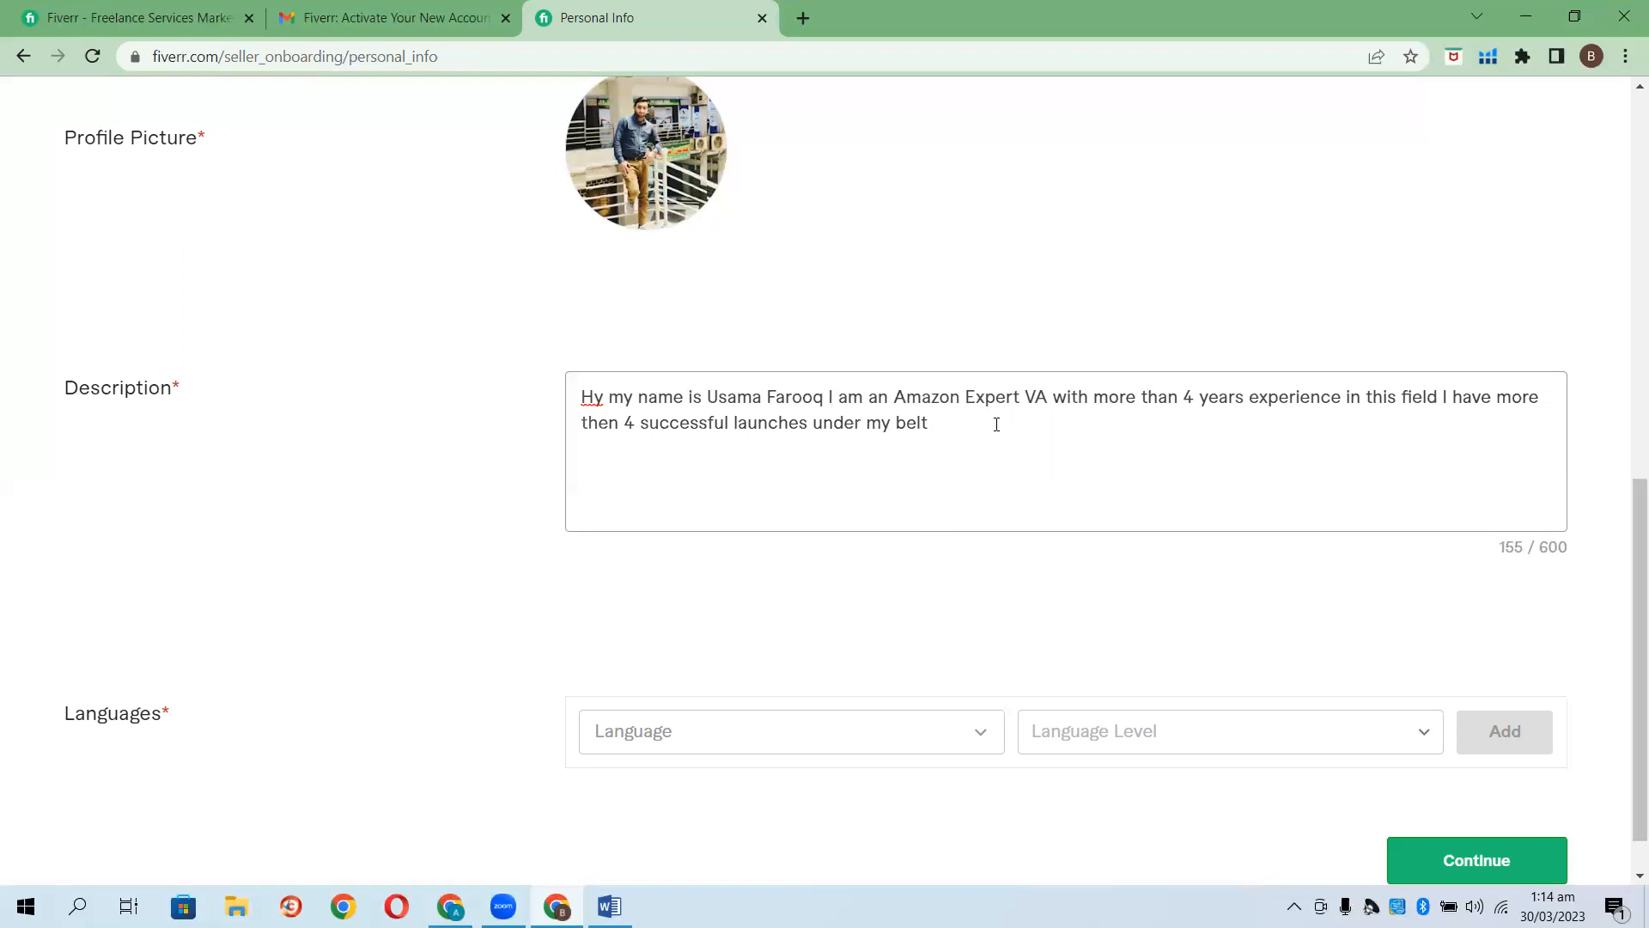
Add English at Fluent level to the profile's languages.
{"action": "scroll", "coordinate": [642, 395], "scroll_direction": "down", "scroll_amount": 1}
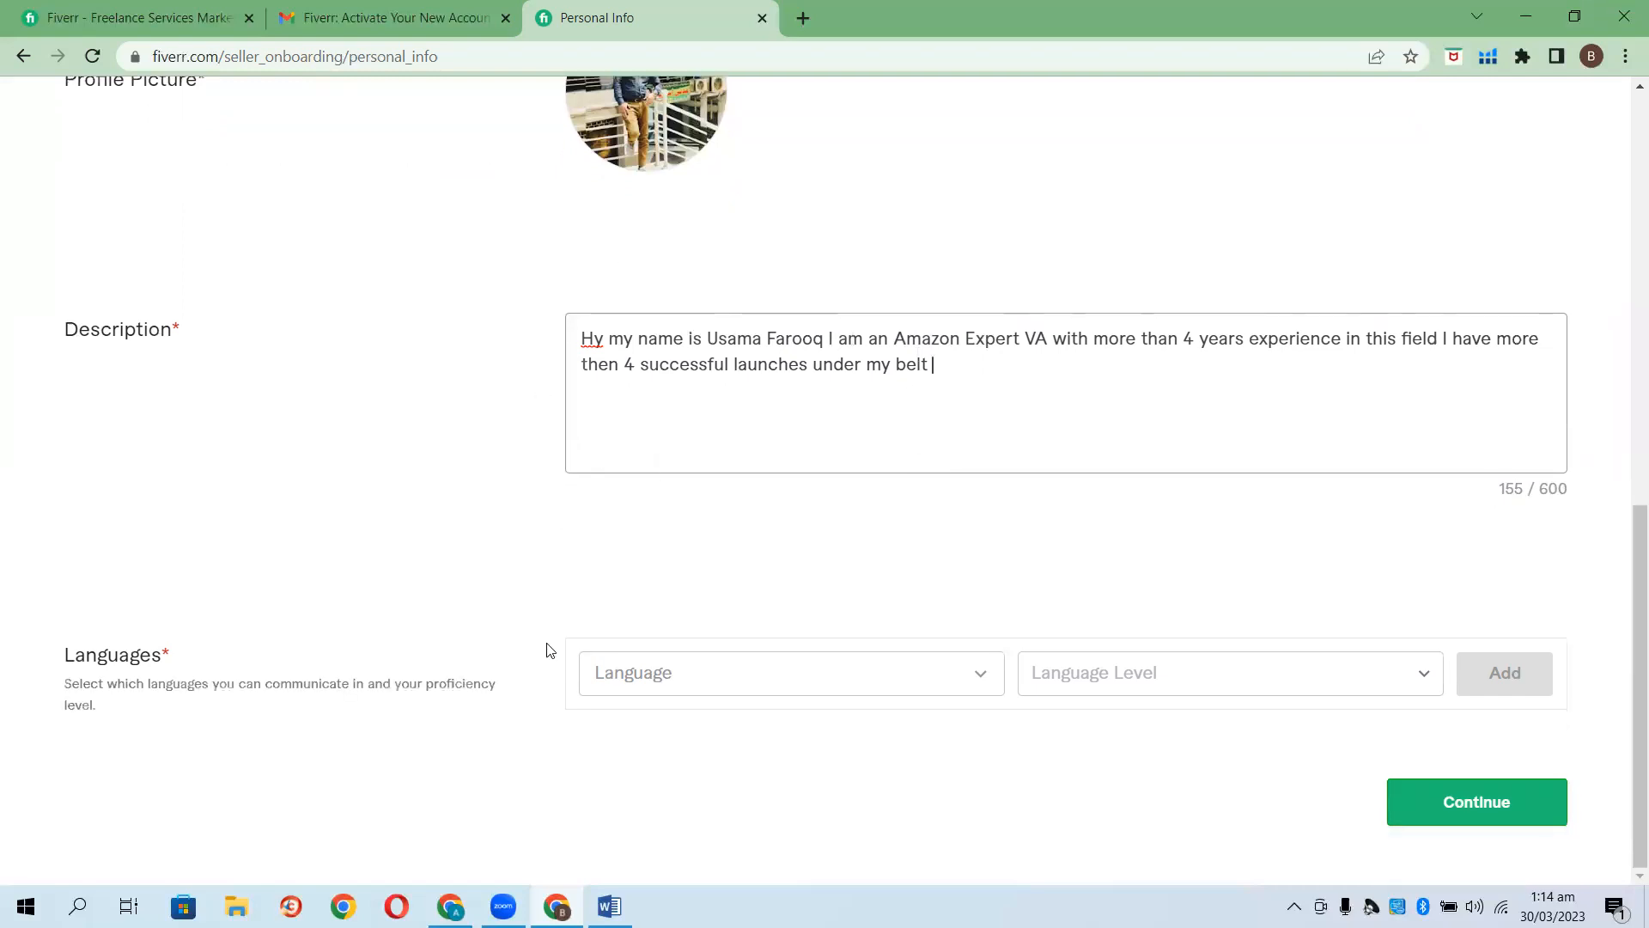
{"action": "left_click", "coordinate": [971, 688]}
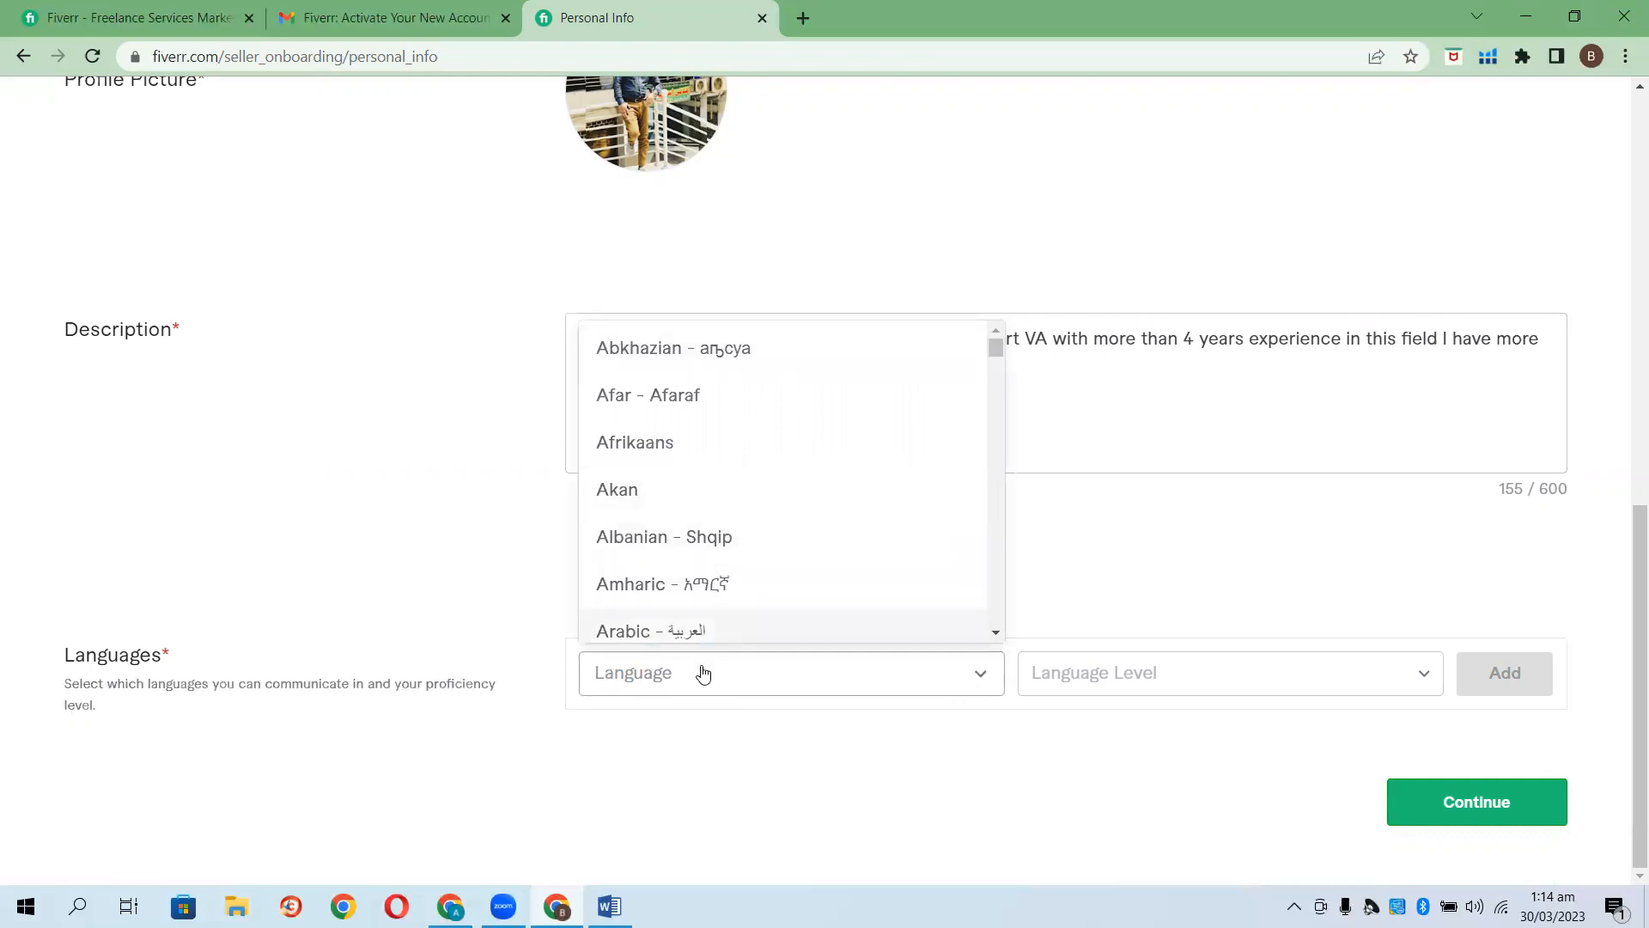
{"action": "type", "text": "eng"}
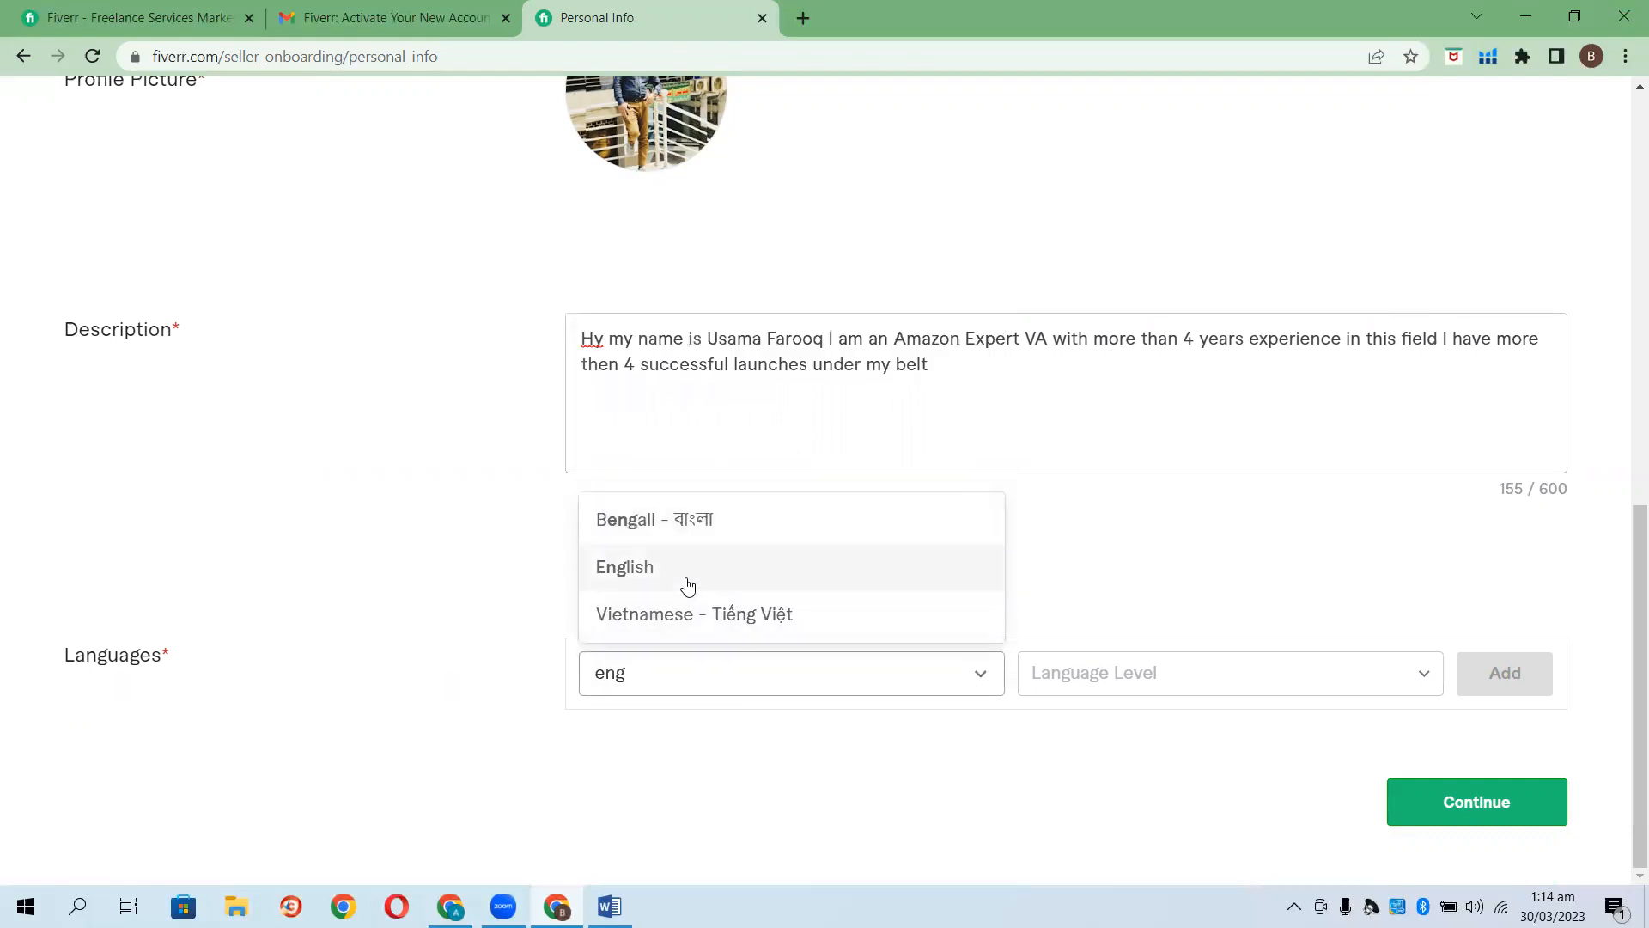
{"action": "left_click", "coordinate": [684, 568]}
{"action": "left_click", "coordinate": [1436, 674]}
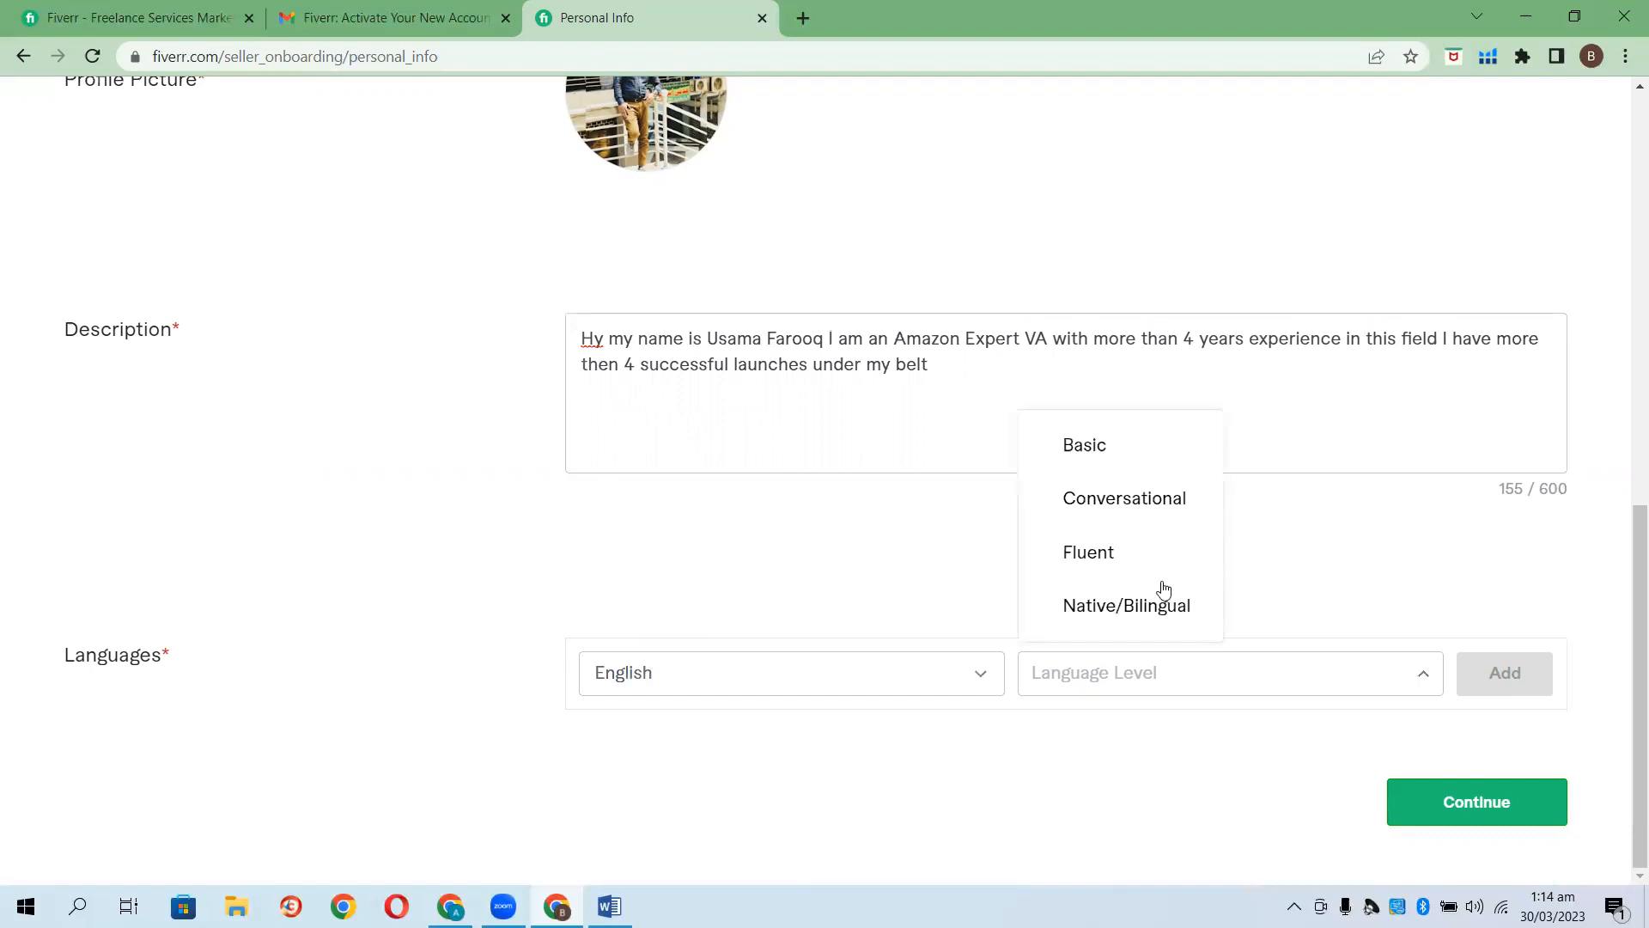
{"action": "left_click", "coordinate": [1123, 567]}
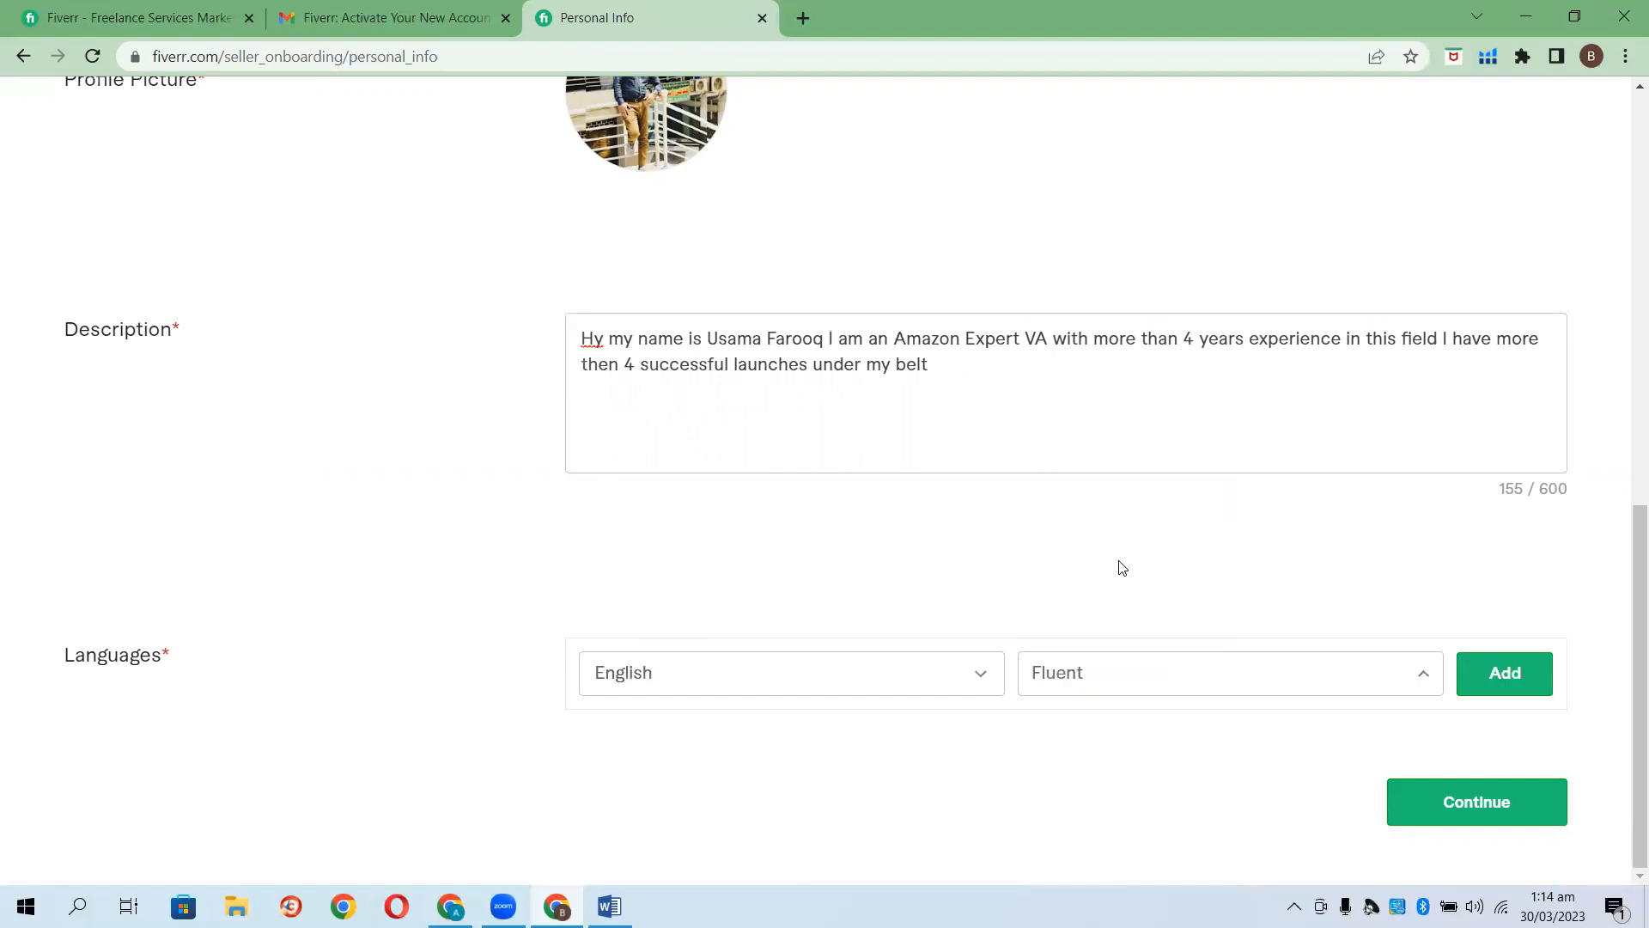
{"action": "left_click", "coordinate": [1525, 672]}
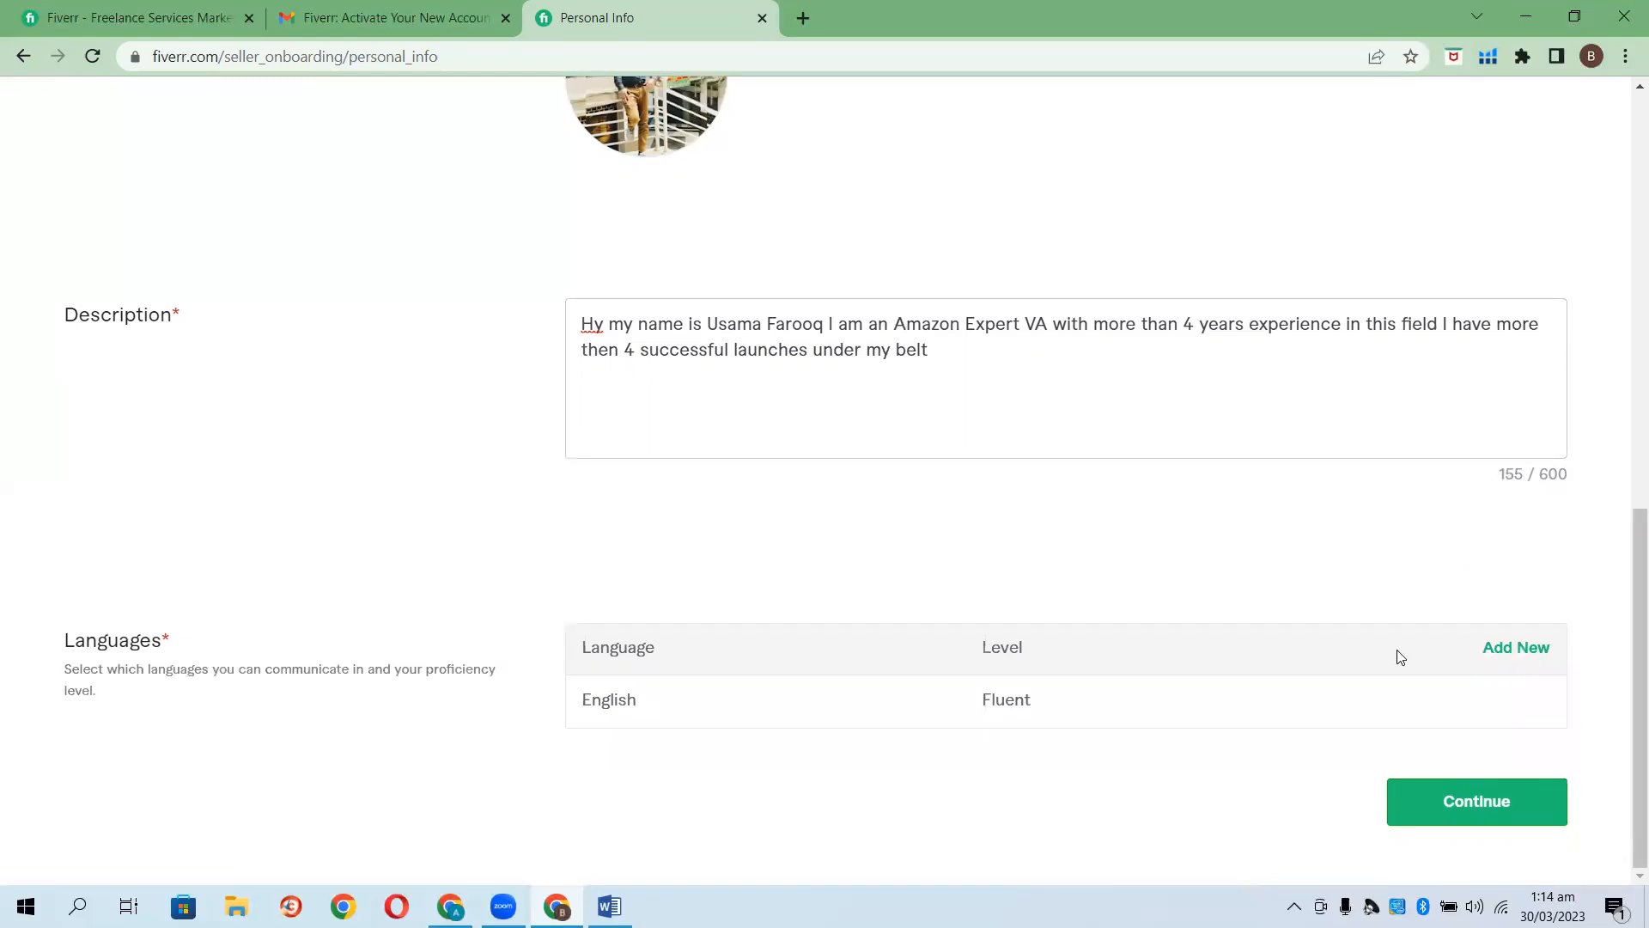
Add Spanish at Fluent level and submit the personal info.
{"action": "left_click", "coordinate": [1515, 649]}
{"action": "left_click", "coordinate": [856, 667]}
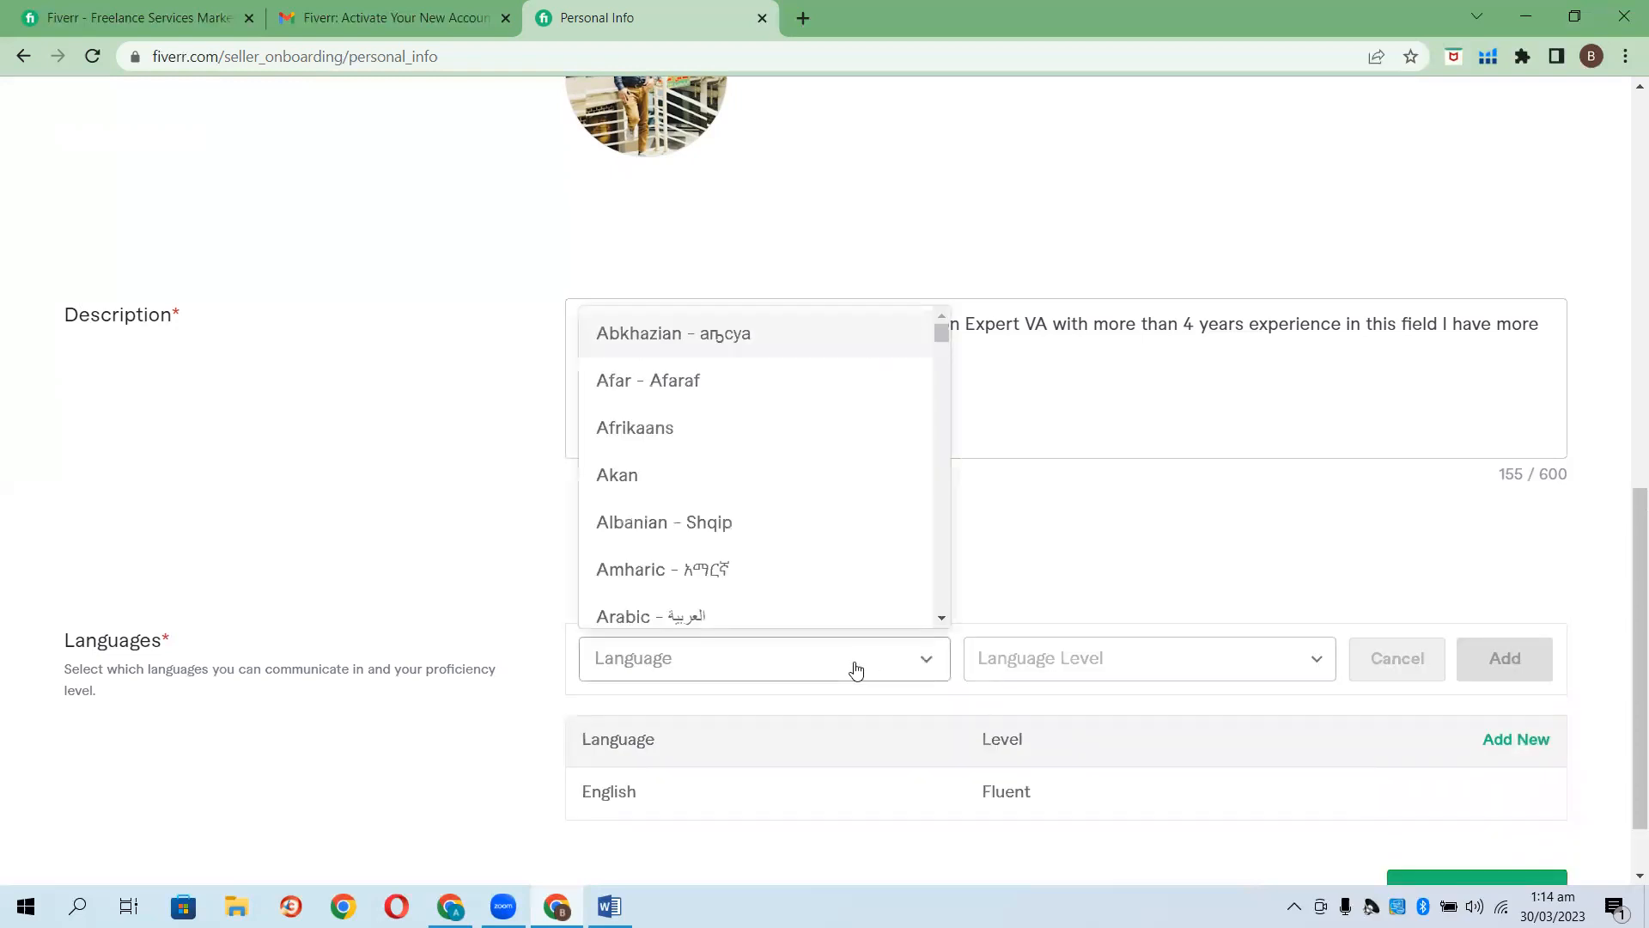
{"action": "type", "text": "esp"}
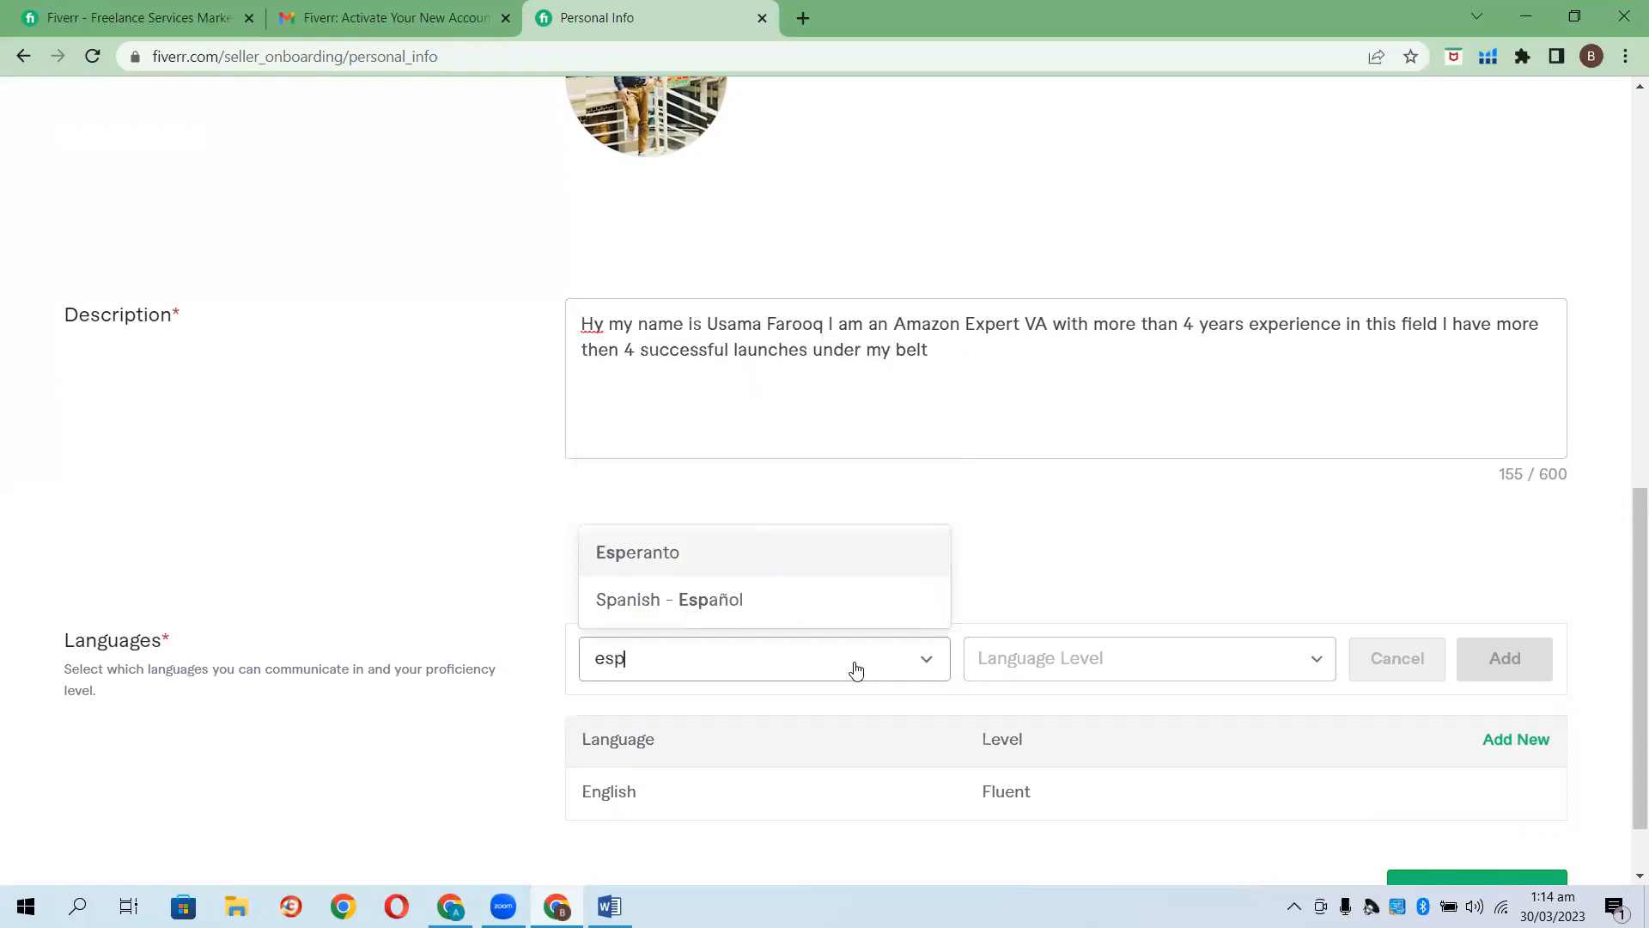
{"action": "left_click", "coordinate": [801, 617]}
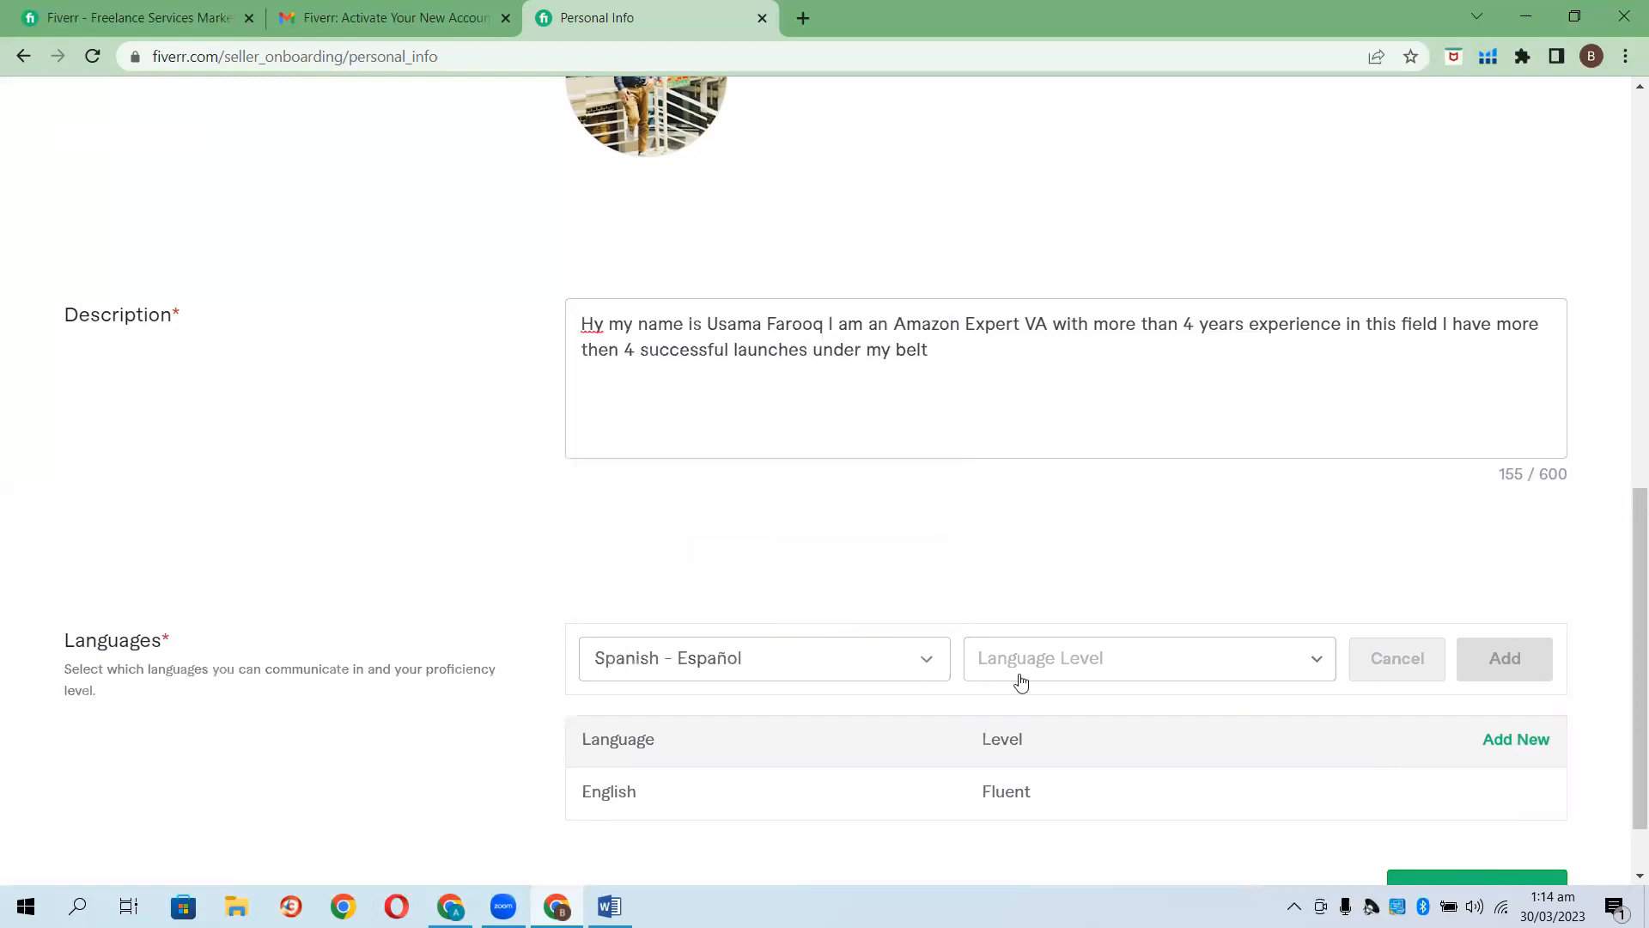
{"action": "left_click", "coordinate": [1306, 659]}
{"action": "left_click", "coordinate": [1072, 554]}
{"action": "left_click", "coordinate": [1494, 658]}
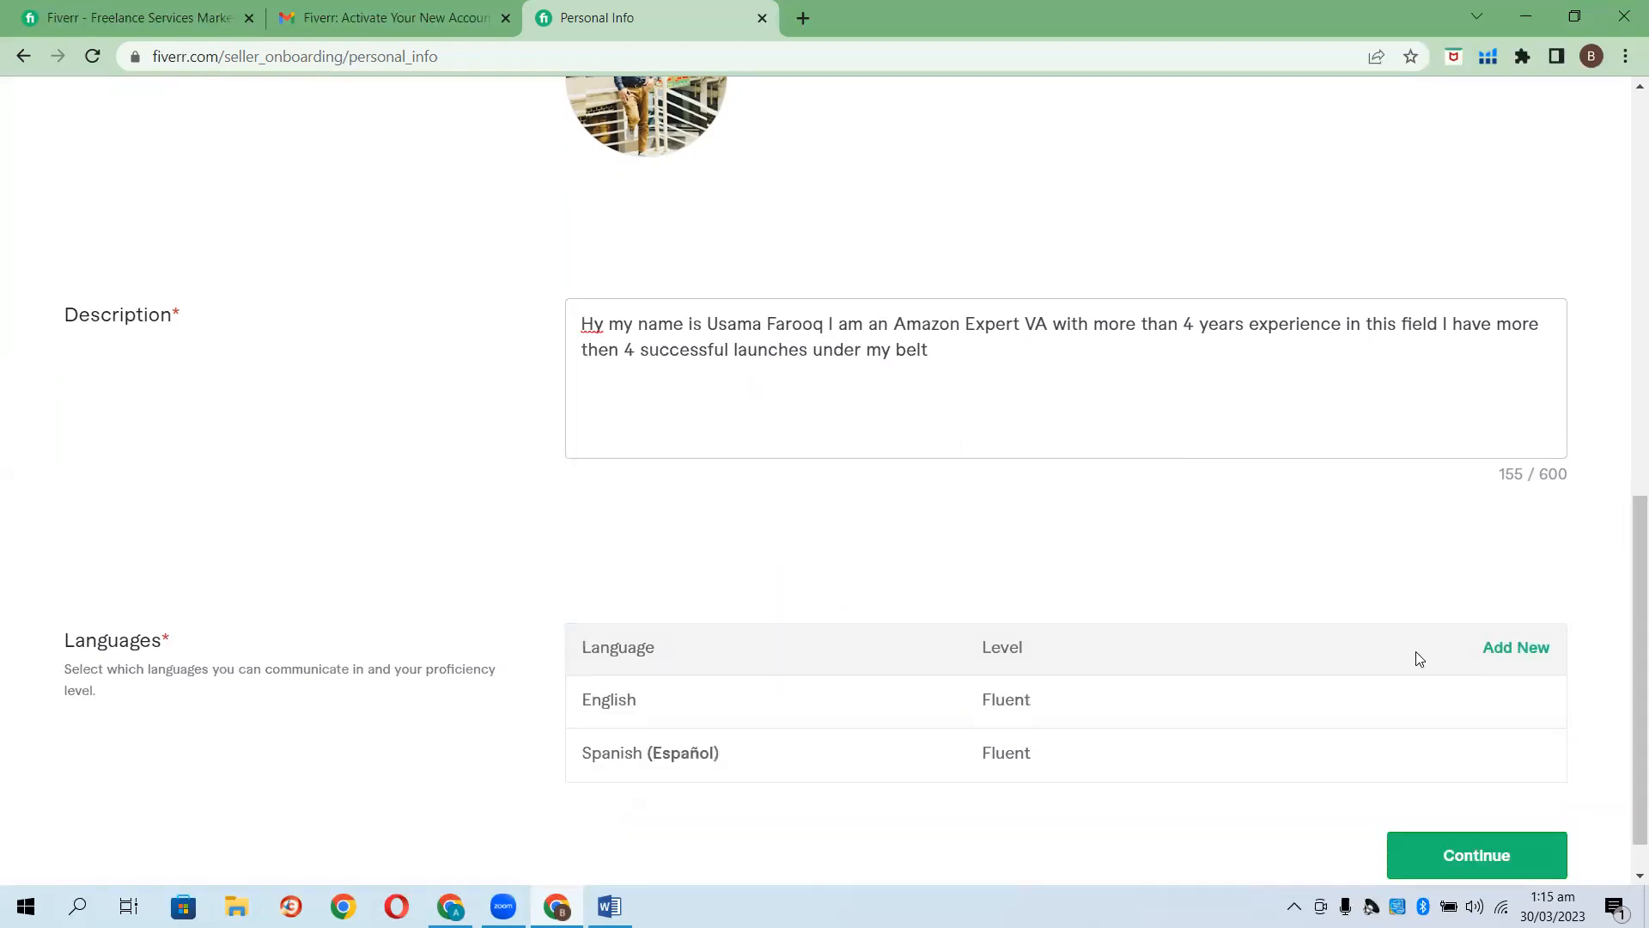
{"action": "scroll", "coordinate": [1450, 708], "scroll_direction": "down", "scroll_amount": 1}
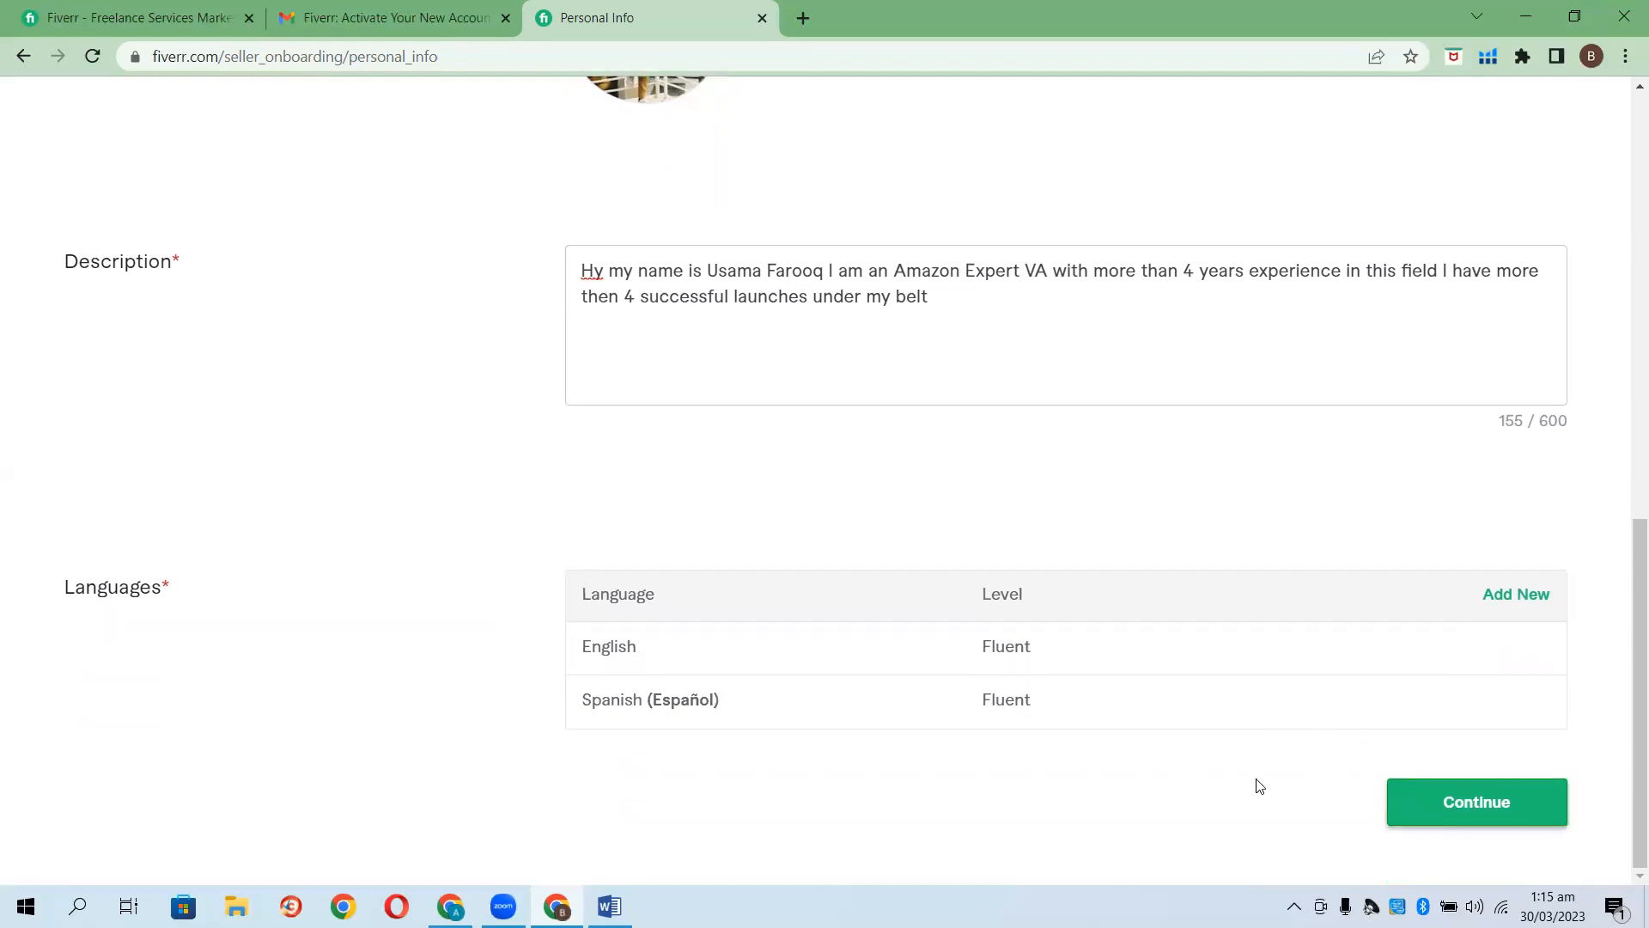
{"action": "left_click", "coordinate": [1491, 808]}
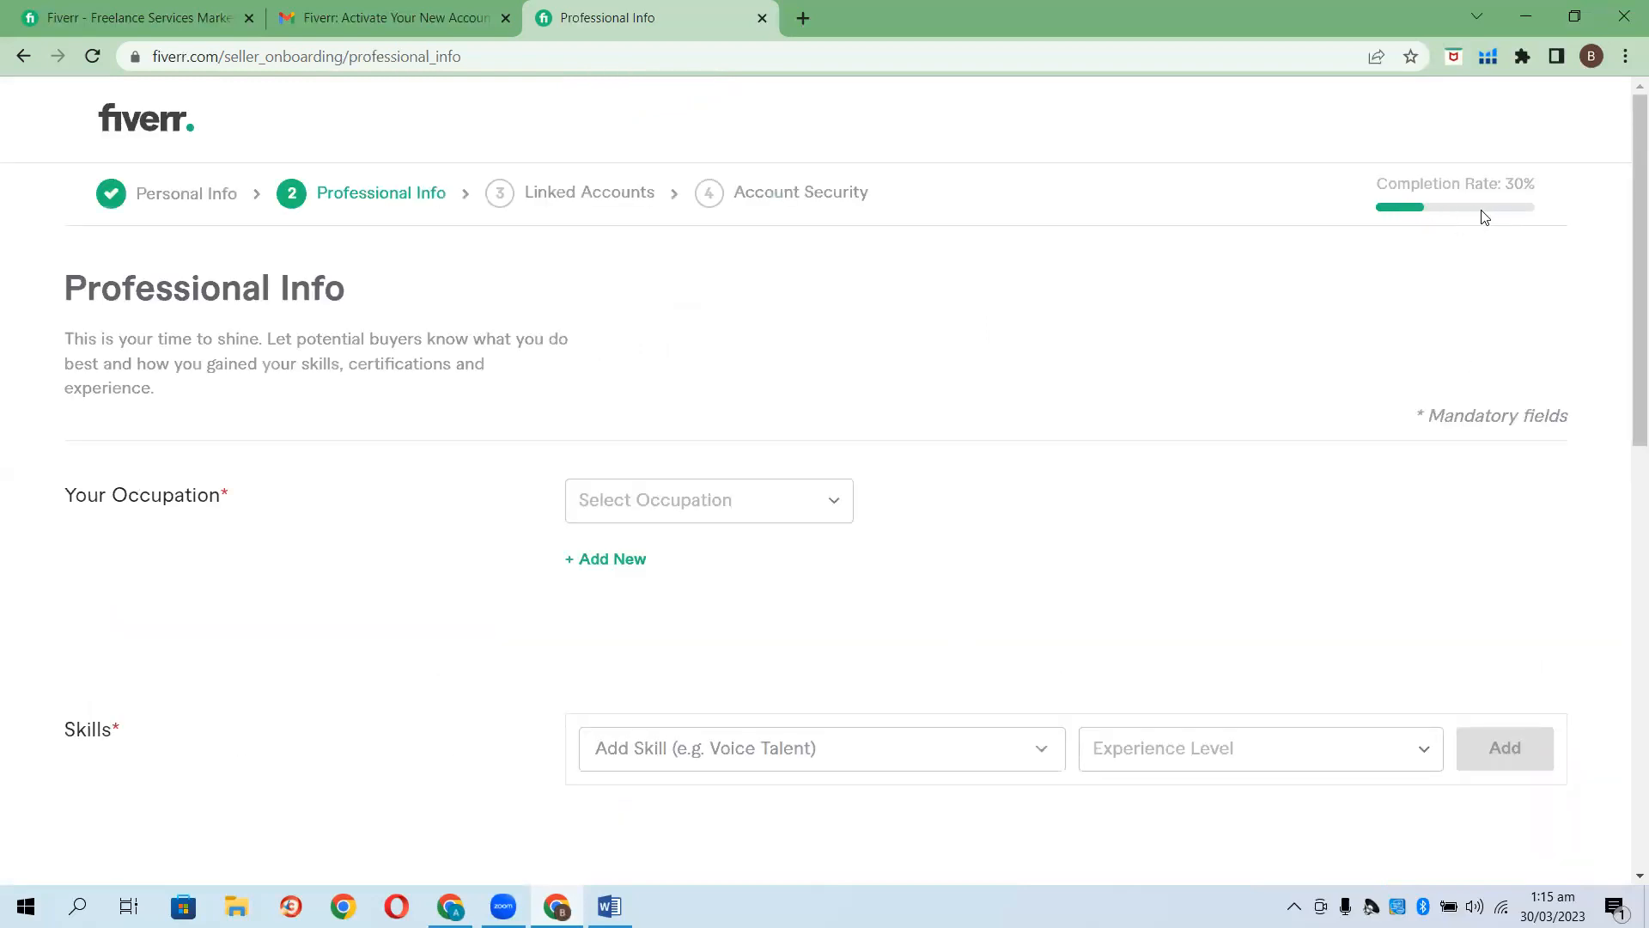
Set the occupation to Digital Marketing from 2019 to 2023.
{"action": "left_click", "coordinate": [837, 510]}
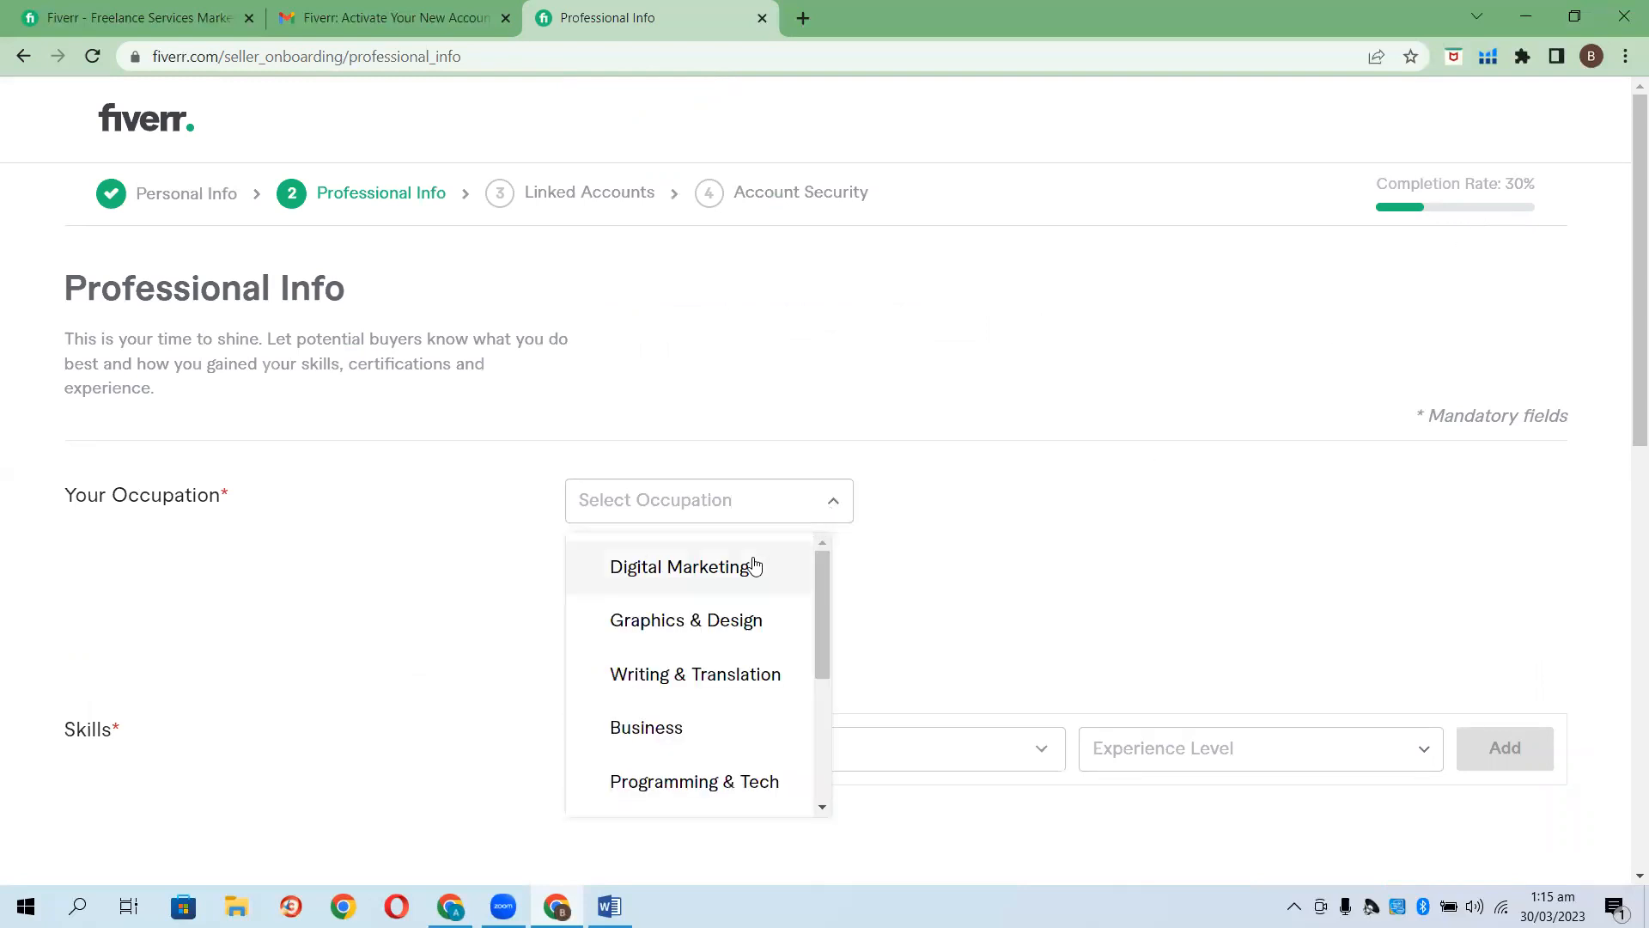
{"action": "left_click", "coordinate": [755, 566]}
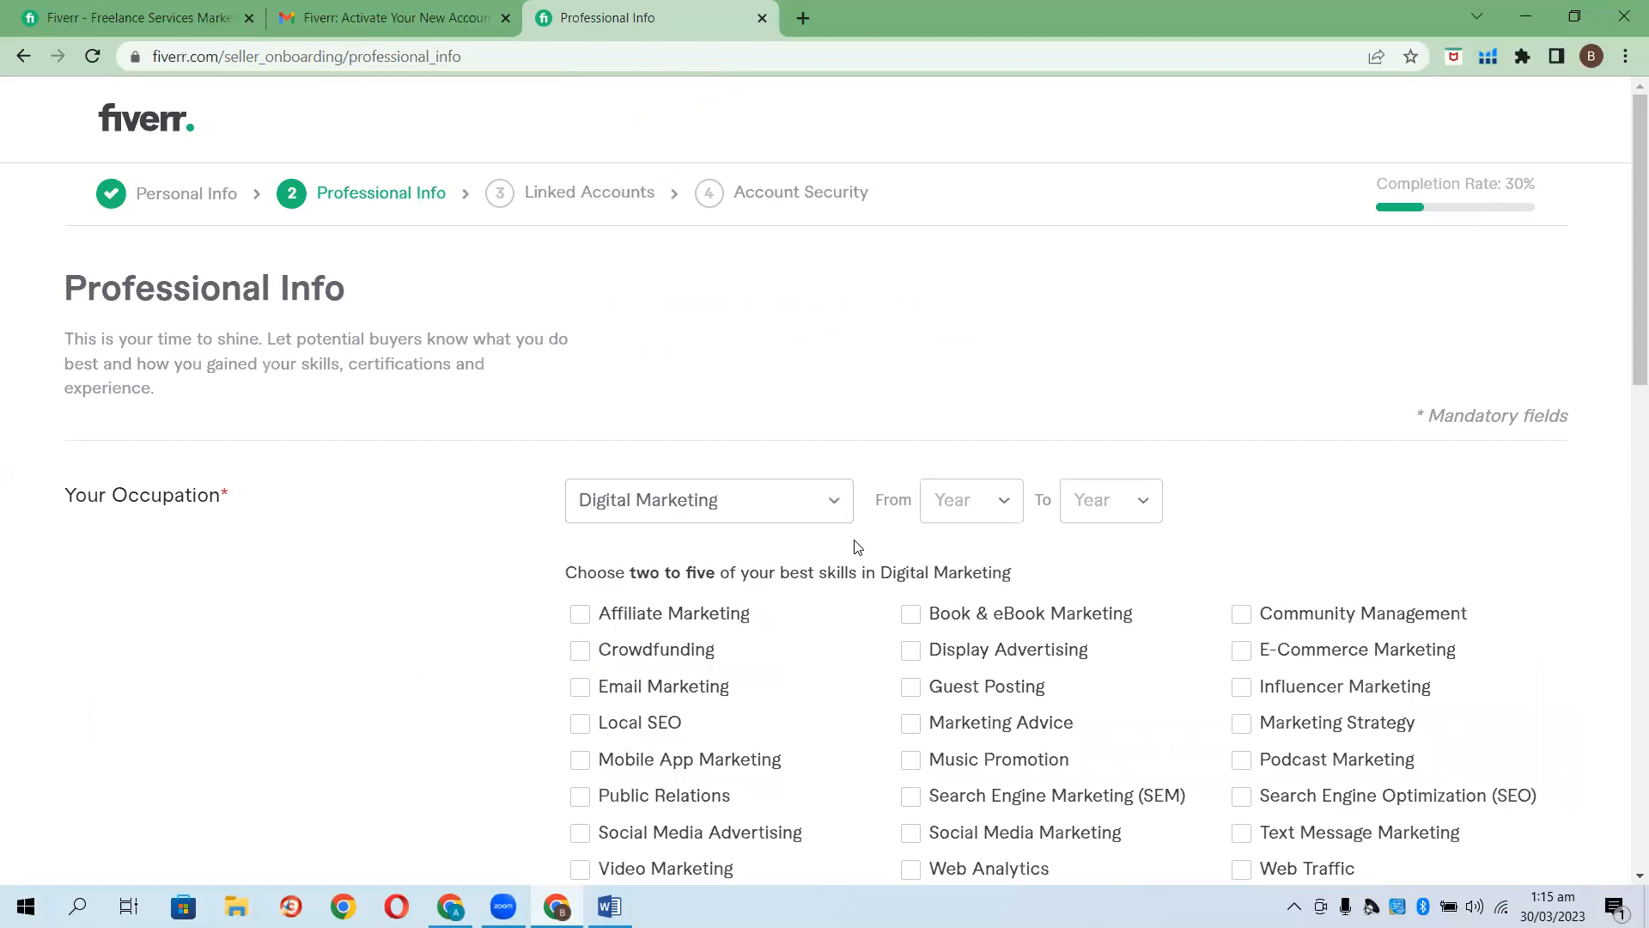
{"action": "left_click", "coordinate": [1001, 503]}
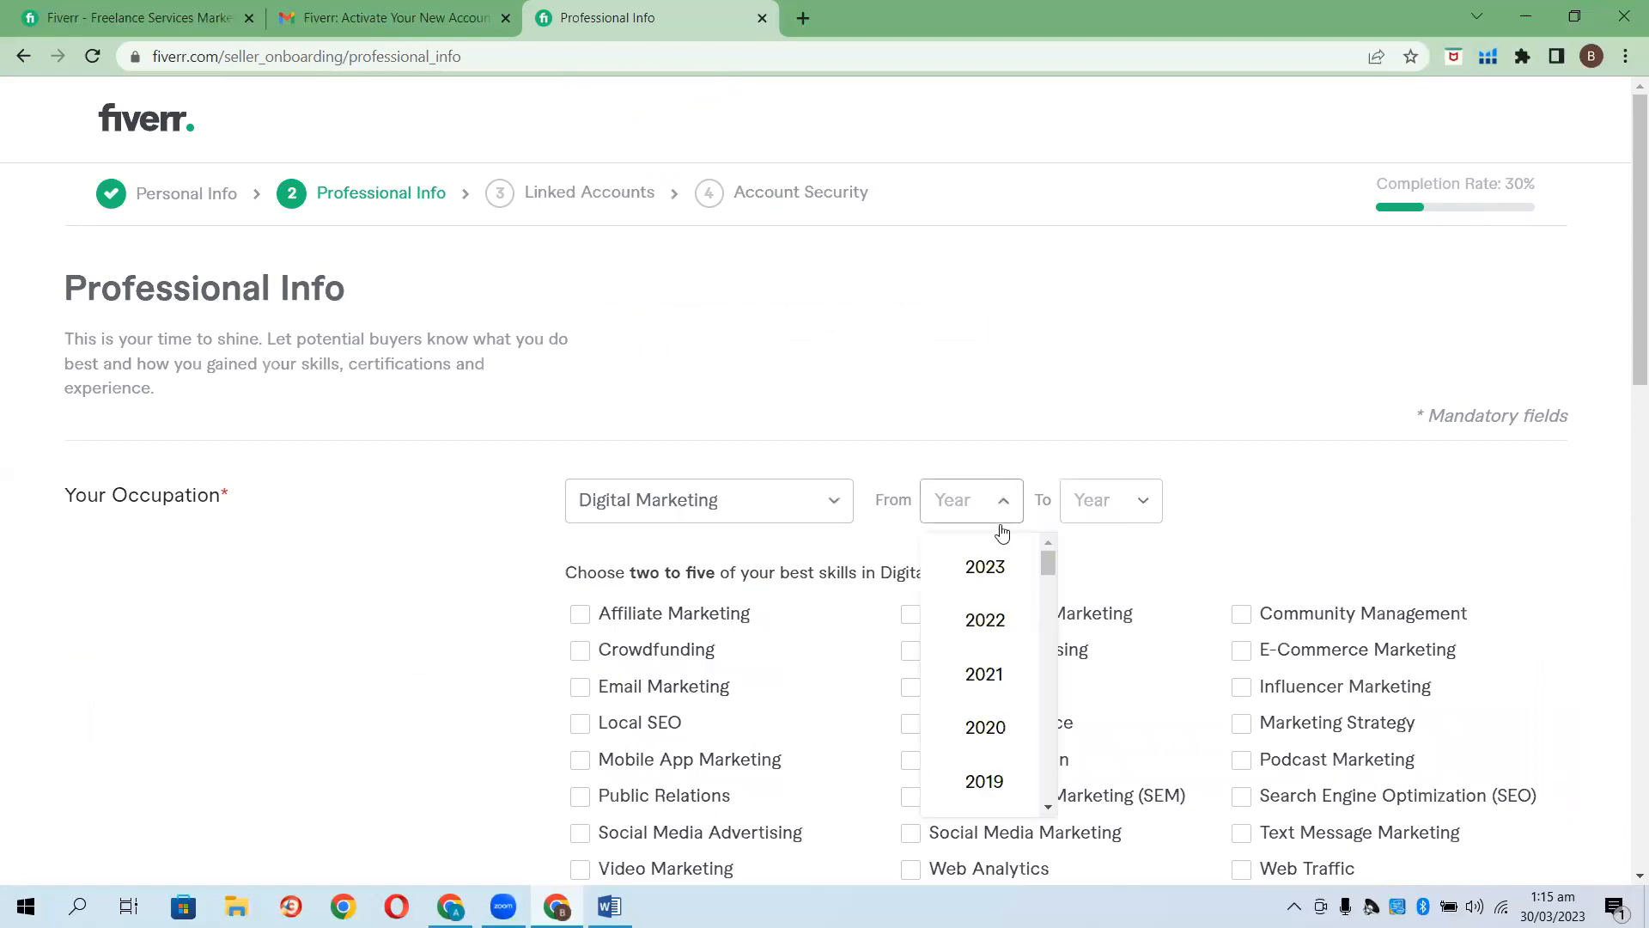
{"action": "left_click", "coordinate": [994, 775]}
{"action": "left_click", "coordinate": [1136, 513]}
{"action": "left_click", "coordinate": [1125, 564]}
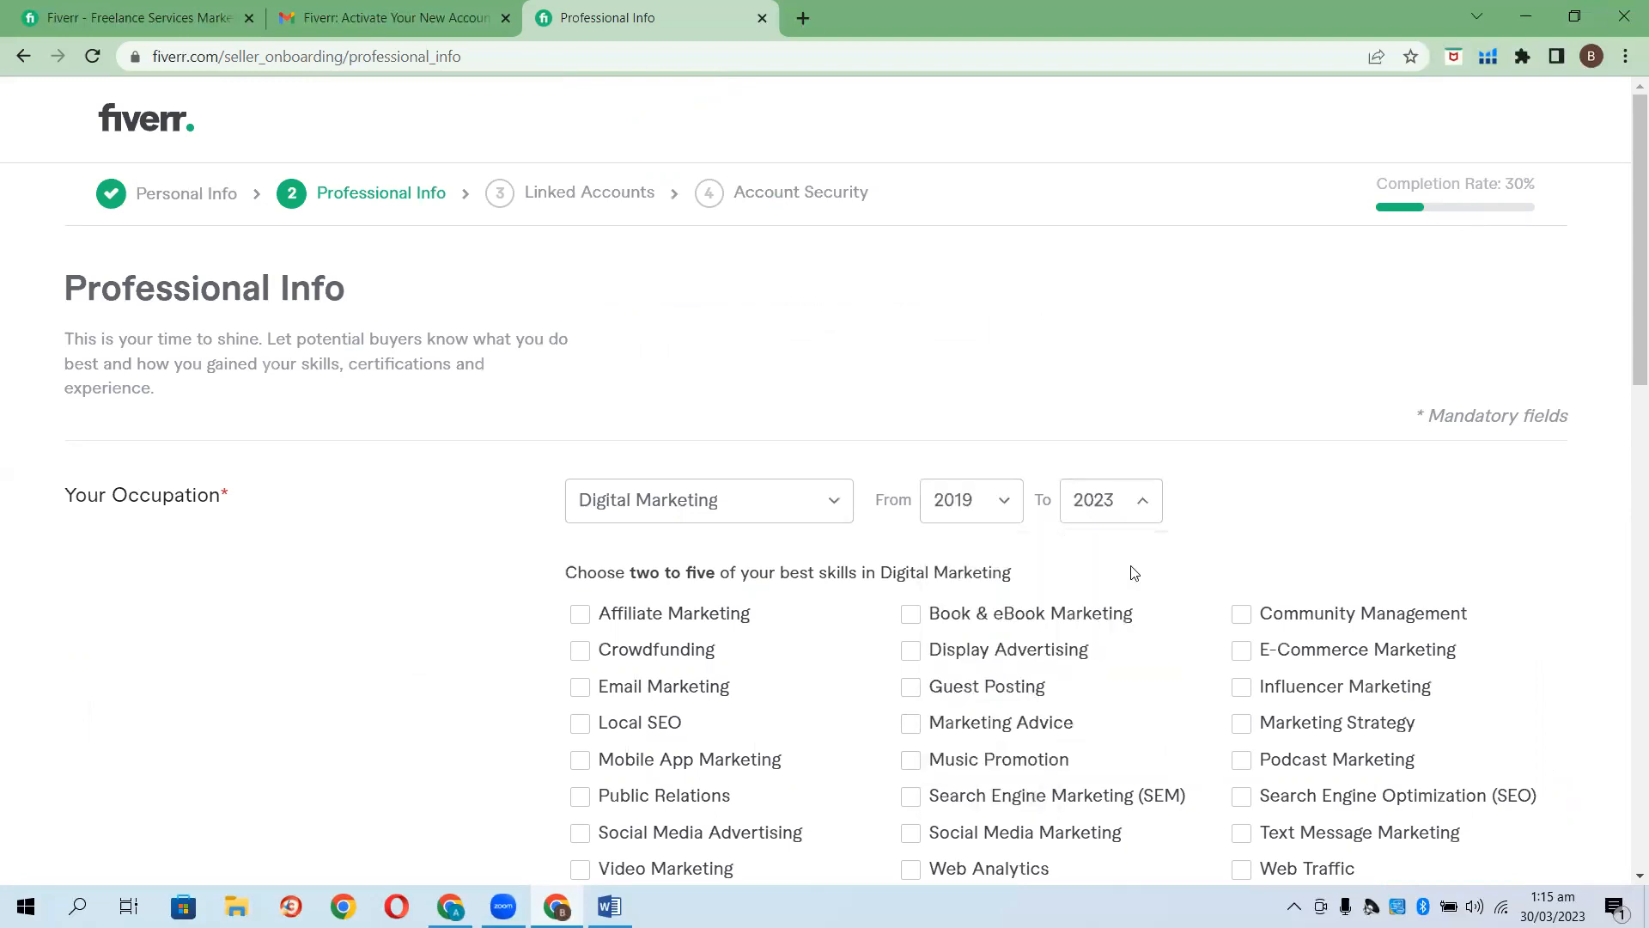
Tick Display Advertising, E-Commerce Marketing, Email Marketing, SEO and Social Media Advertising skills.
{"action": "scroll", "coordinate": [856, 580], "scroll_direction": "down", "scroll_amount": 1}
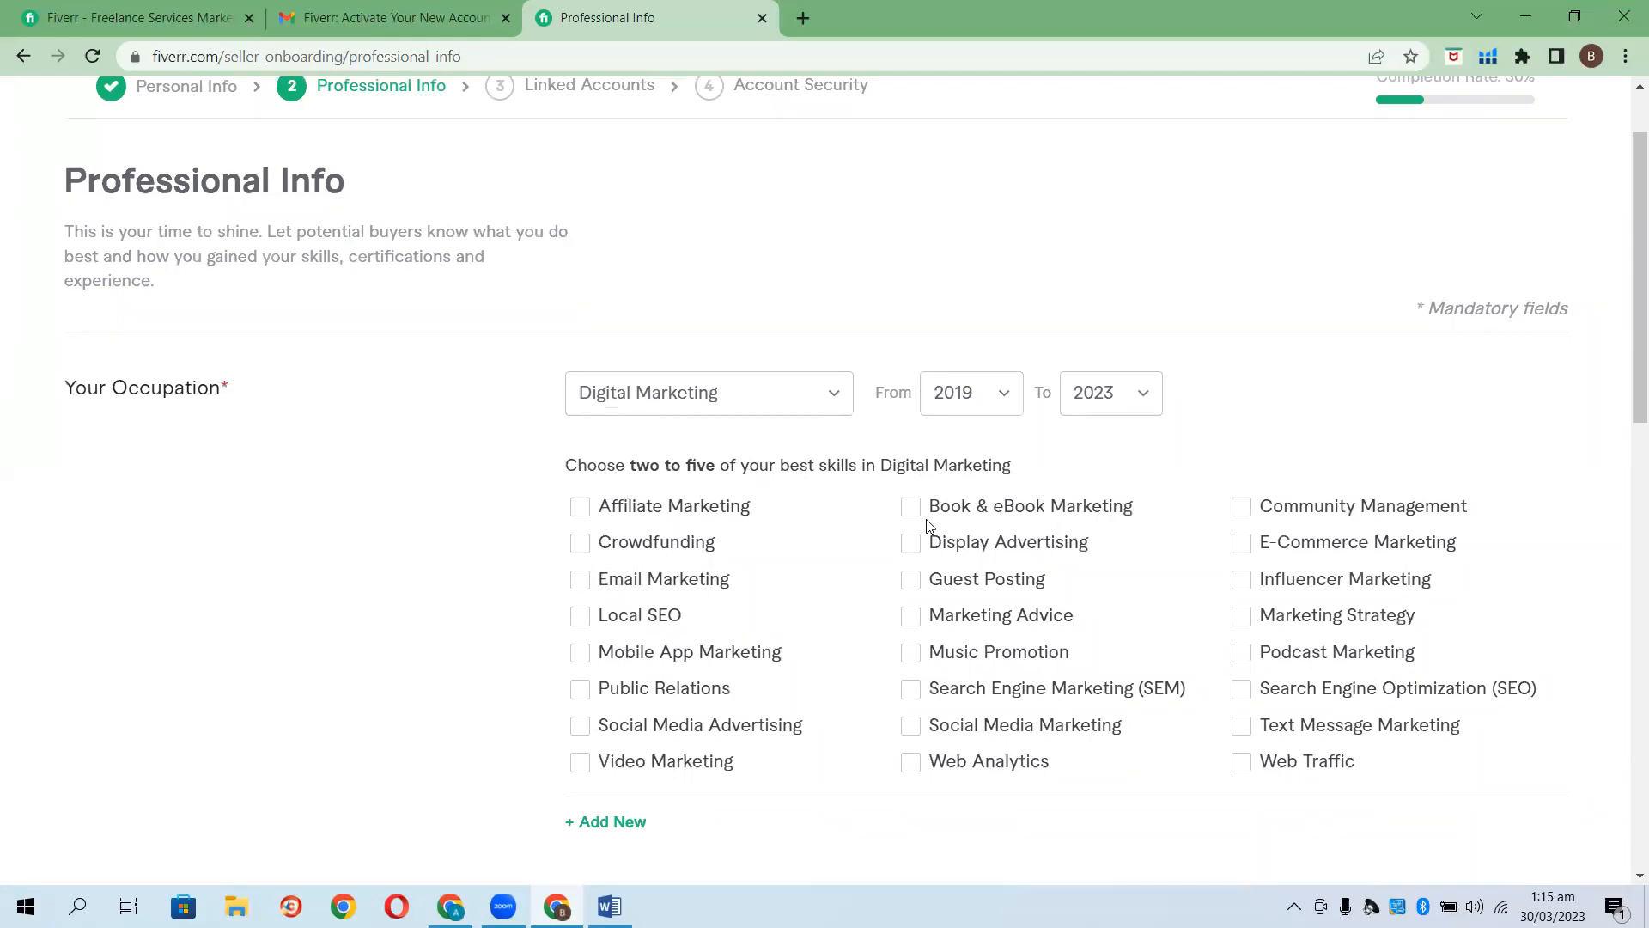
{"action": "left_click", "coordinate": [912, 545]}
{"action": "left_click", "coordinate": [1241, 544]}
{"action": "left_click", "coordinate": [581, 582]}
{"action": "scroll", "coordinate": [936, 612], "scroll_direction": "down", "scroll_amount": 1}
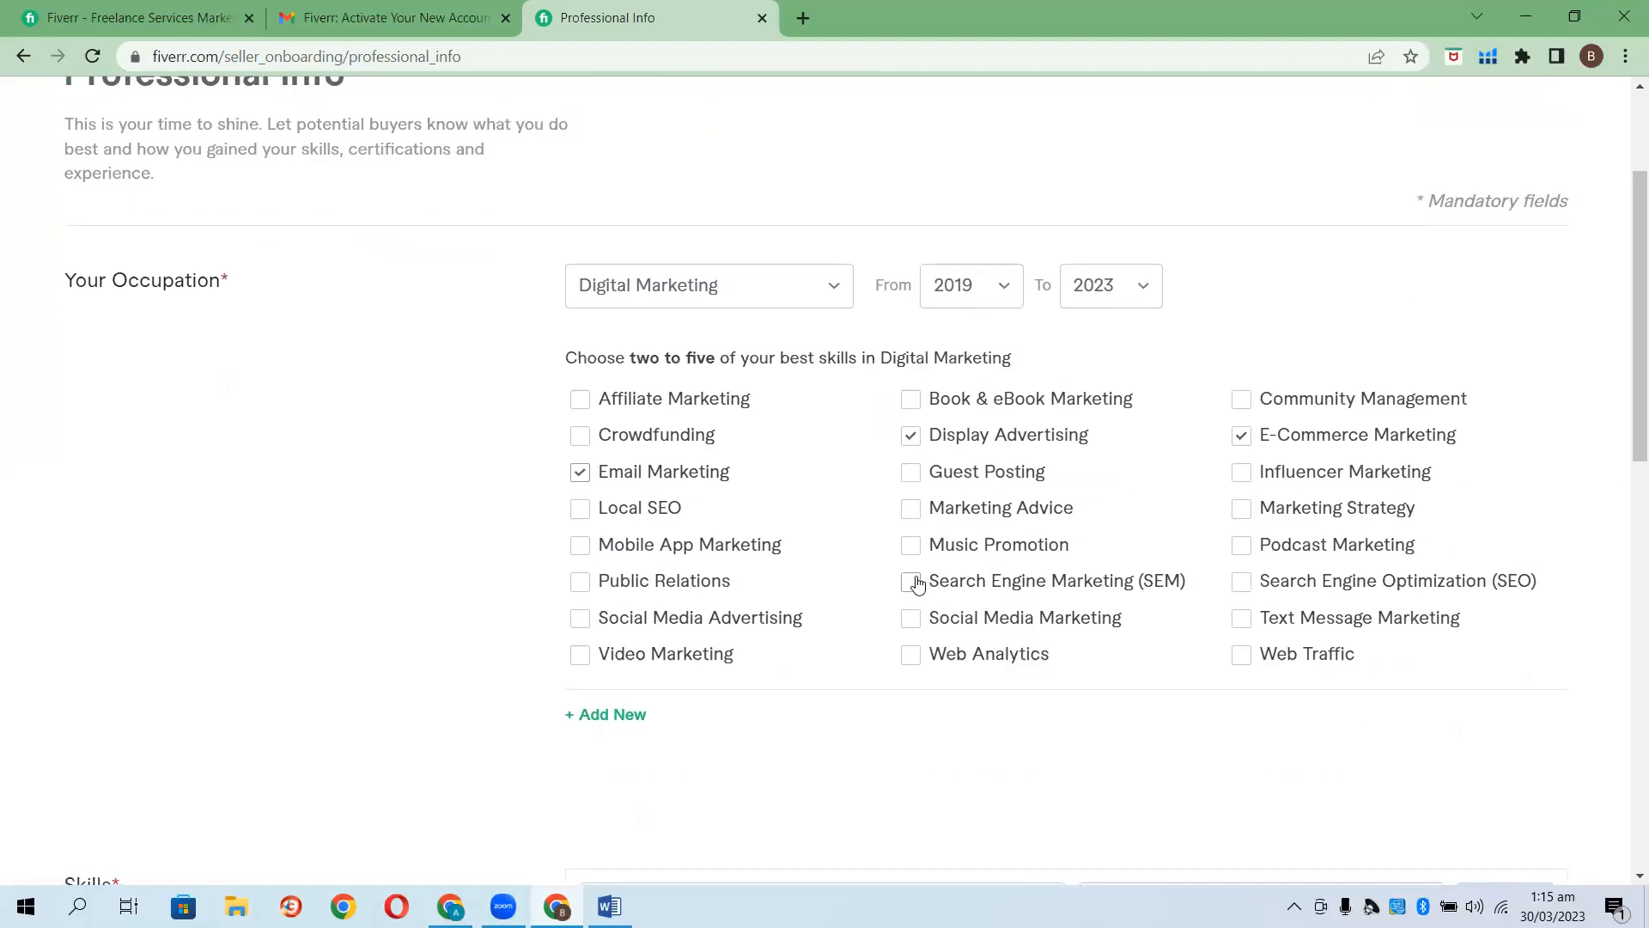
{"action": "left_click", "coordinate": [1241, 582]}
{"action": "scroll", "coordinate": [774, 564], "scroll_direction": "down", "scroll_amount": 2}
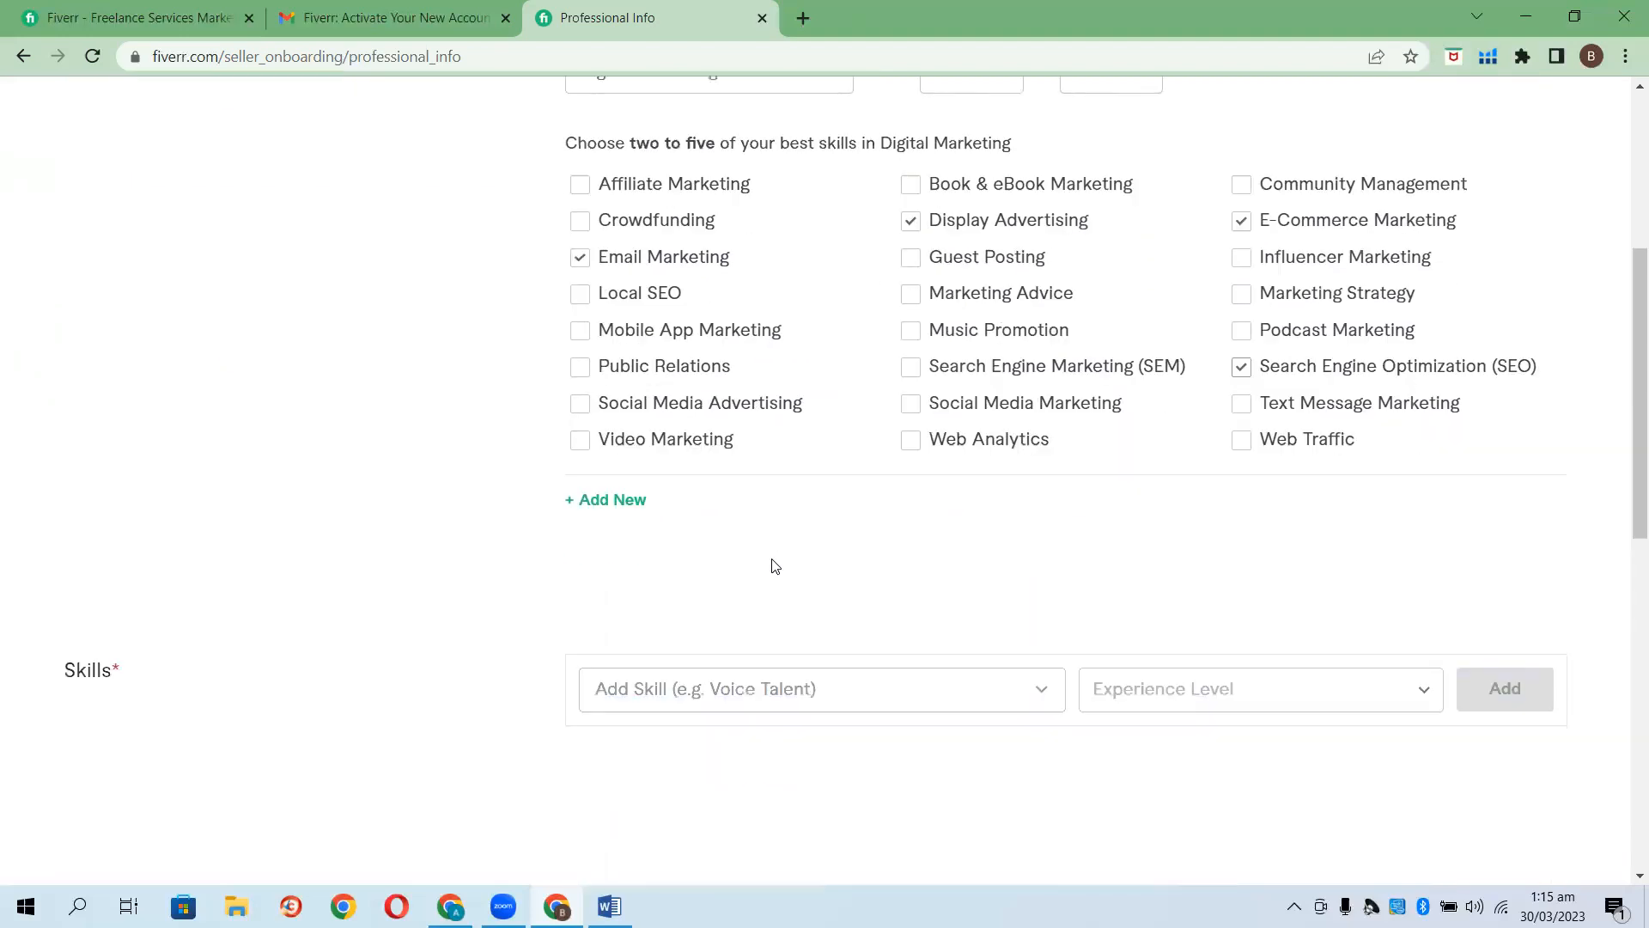
{"action": "left_click", "coordinate": [580, 404]}
{"action": "scroll", "coordinate": [434, 482], "scroll_direction": "down", "scroll_amount": 1}
{"action": "scroll", "coordinate": [434, 481], "scroll_direction": "up", "scroll_amount": 1}
{"action": "scroll", "coordinate": [435, 478], "scroll_direction": "down", "scroll_amount": 1}
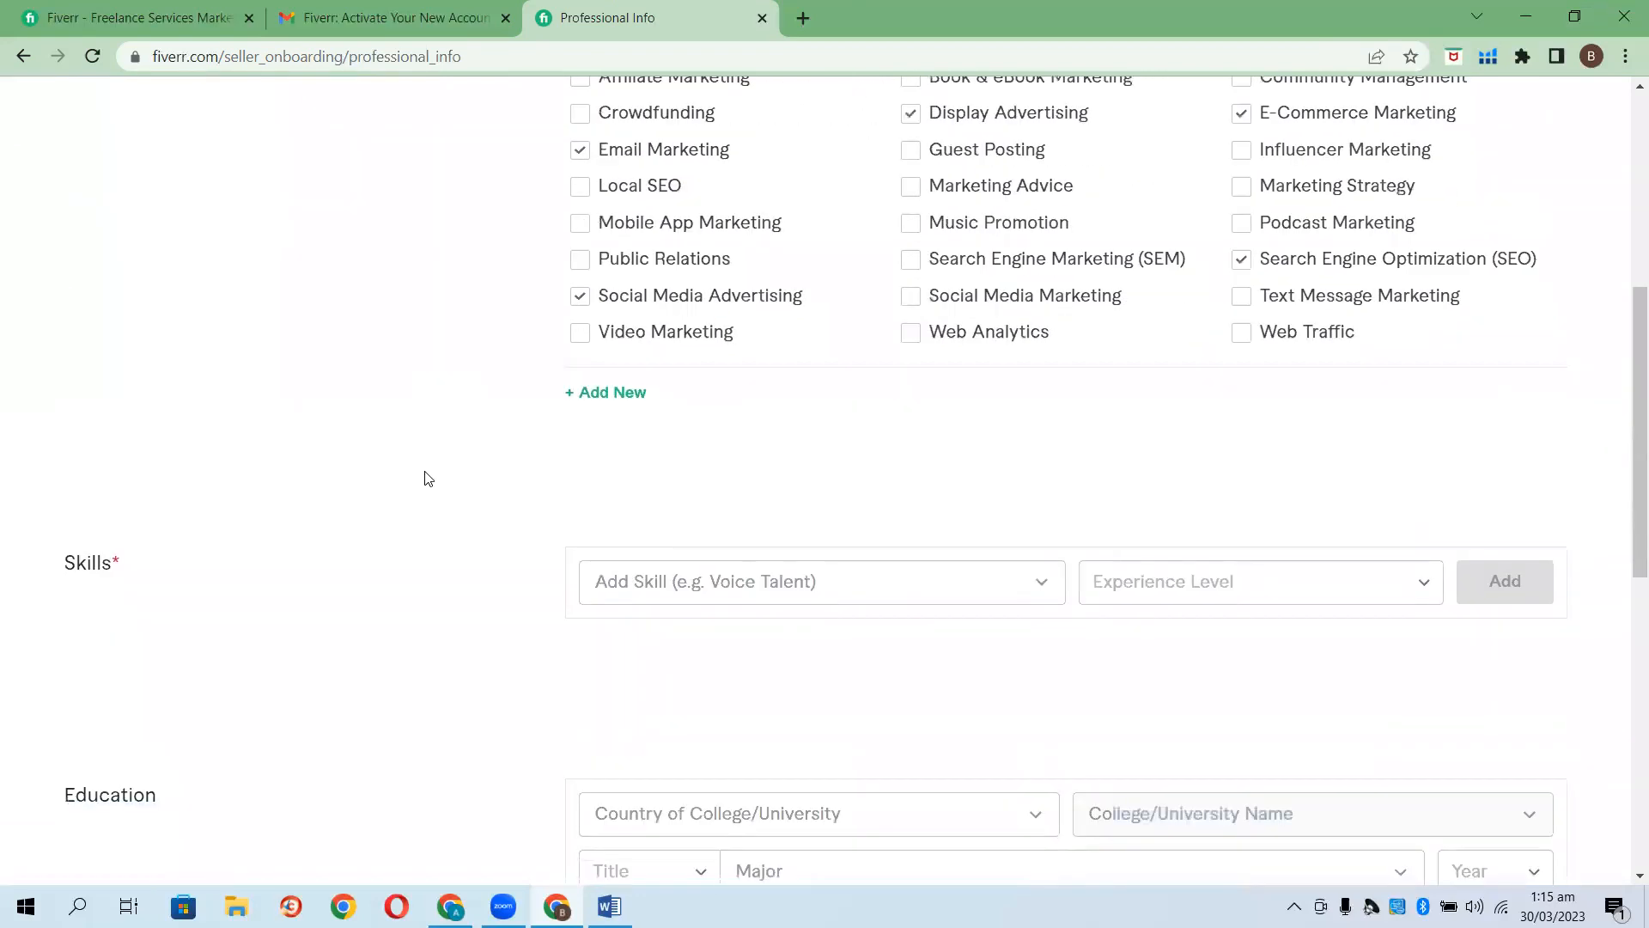
Add Amazon FBA to the Skills list at Expert level.
{"action": "left_click", "coordinate": [1042, 583]}
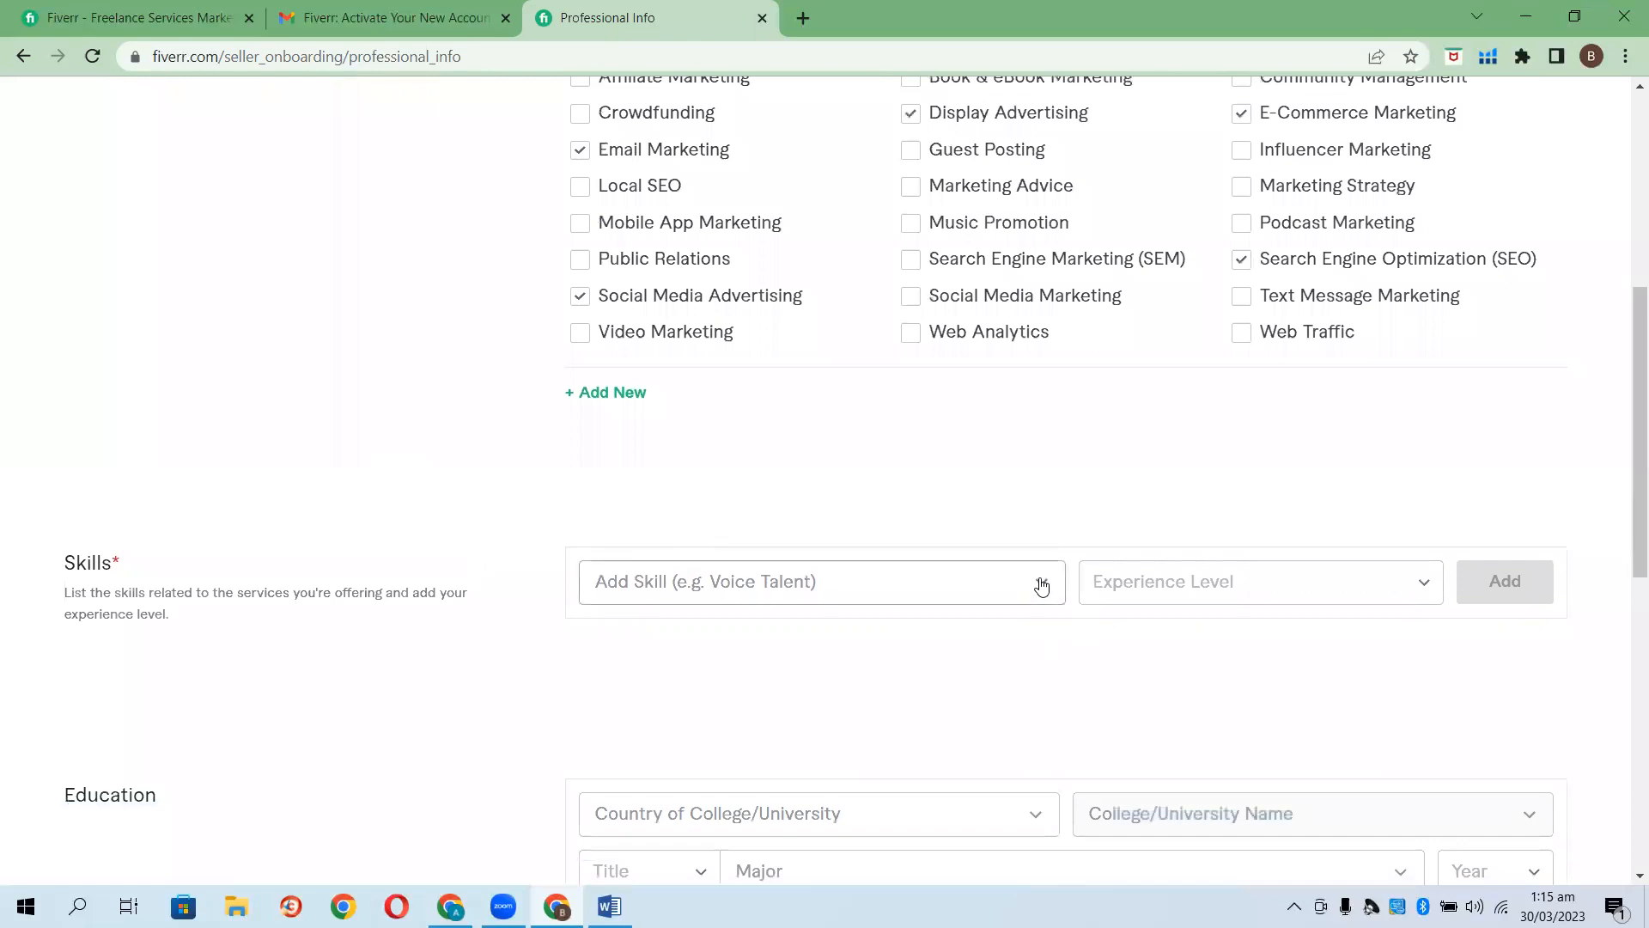
{"action": "left_click", "coordinate": [852, 585]}
{"action": "type", "text": "Amaz"}
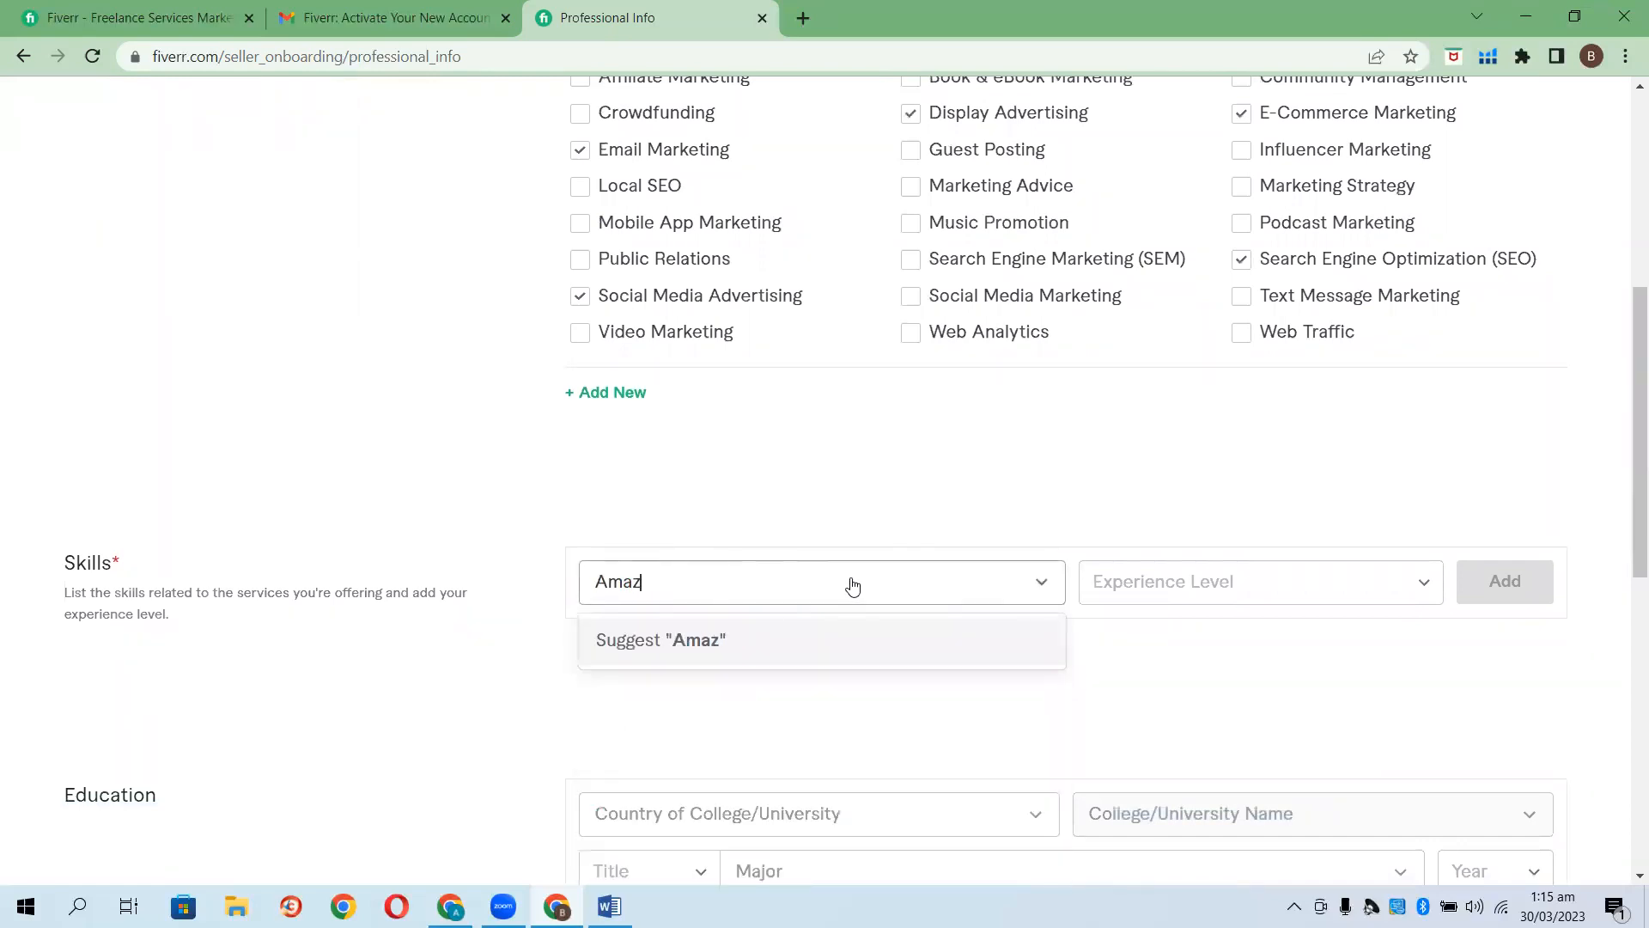
{"action": "type", "text": "on FBA"}
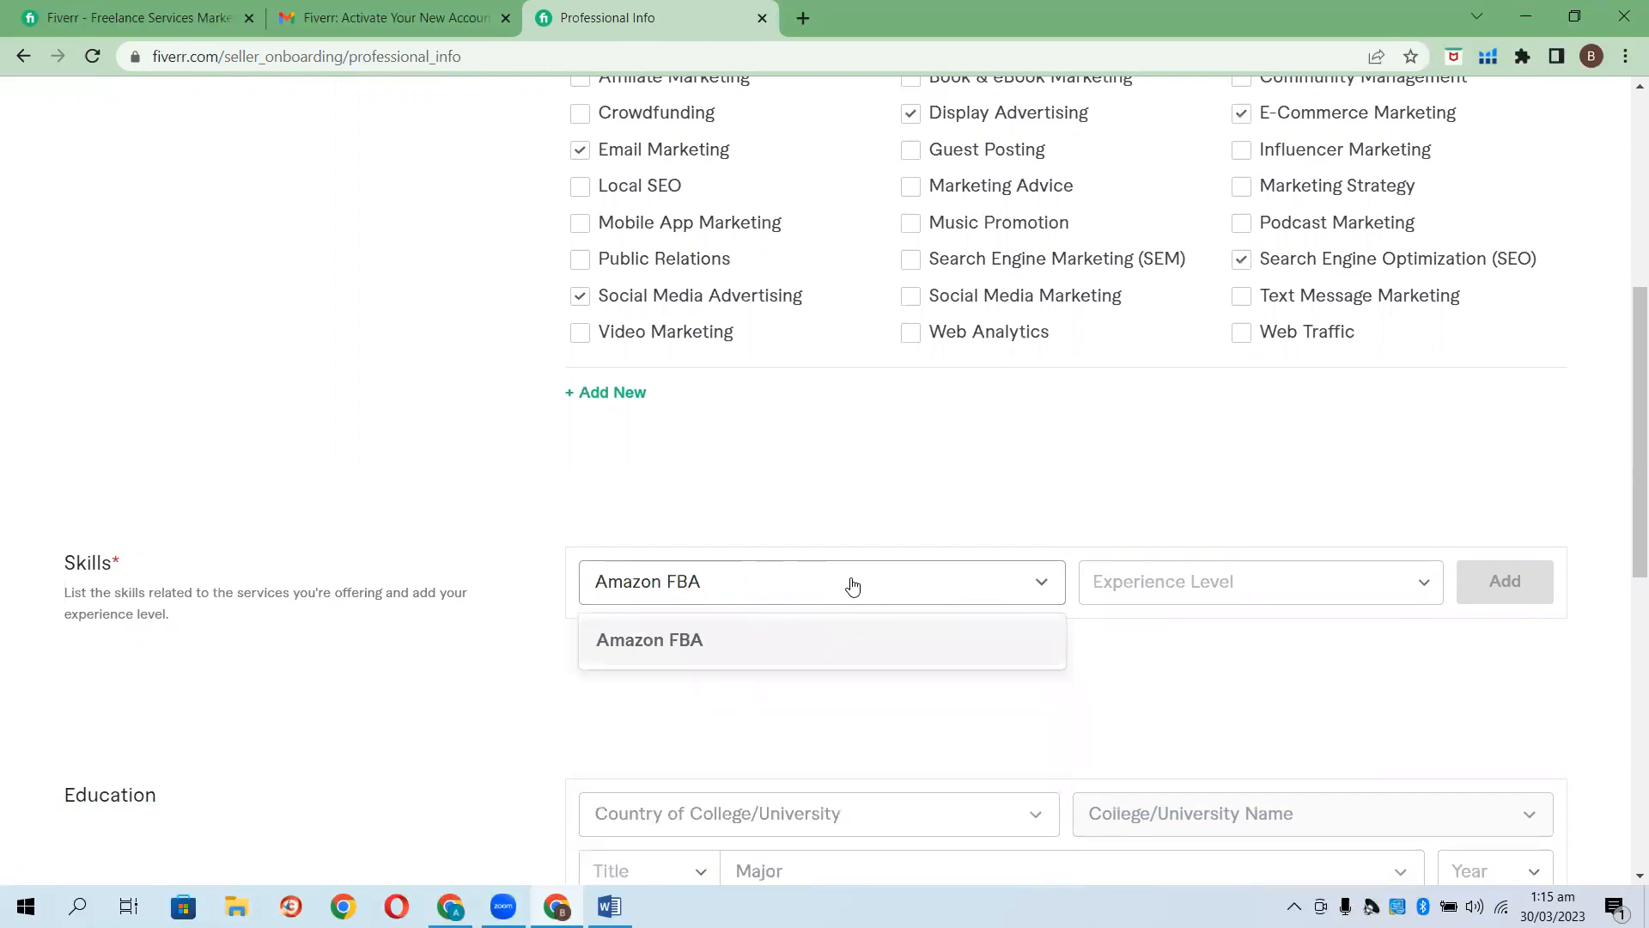
{"action": "left_click", "coordinate": [799, 651]}
{"action": "left_click", "coordinate": [1435, 583]}
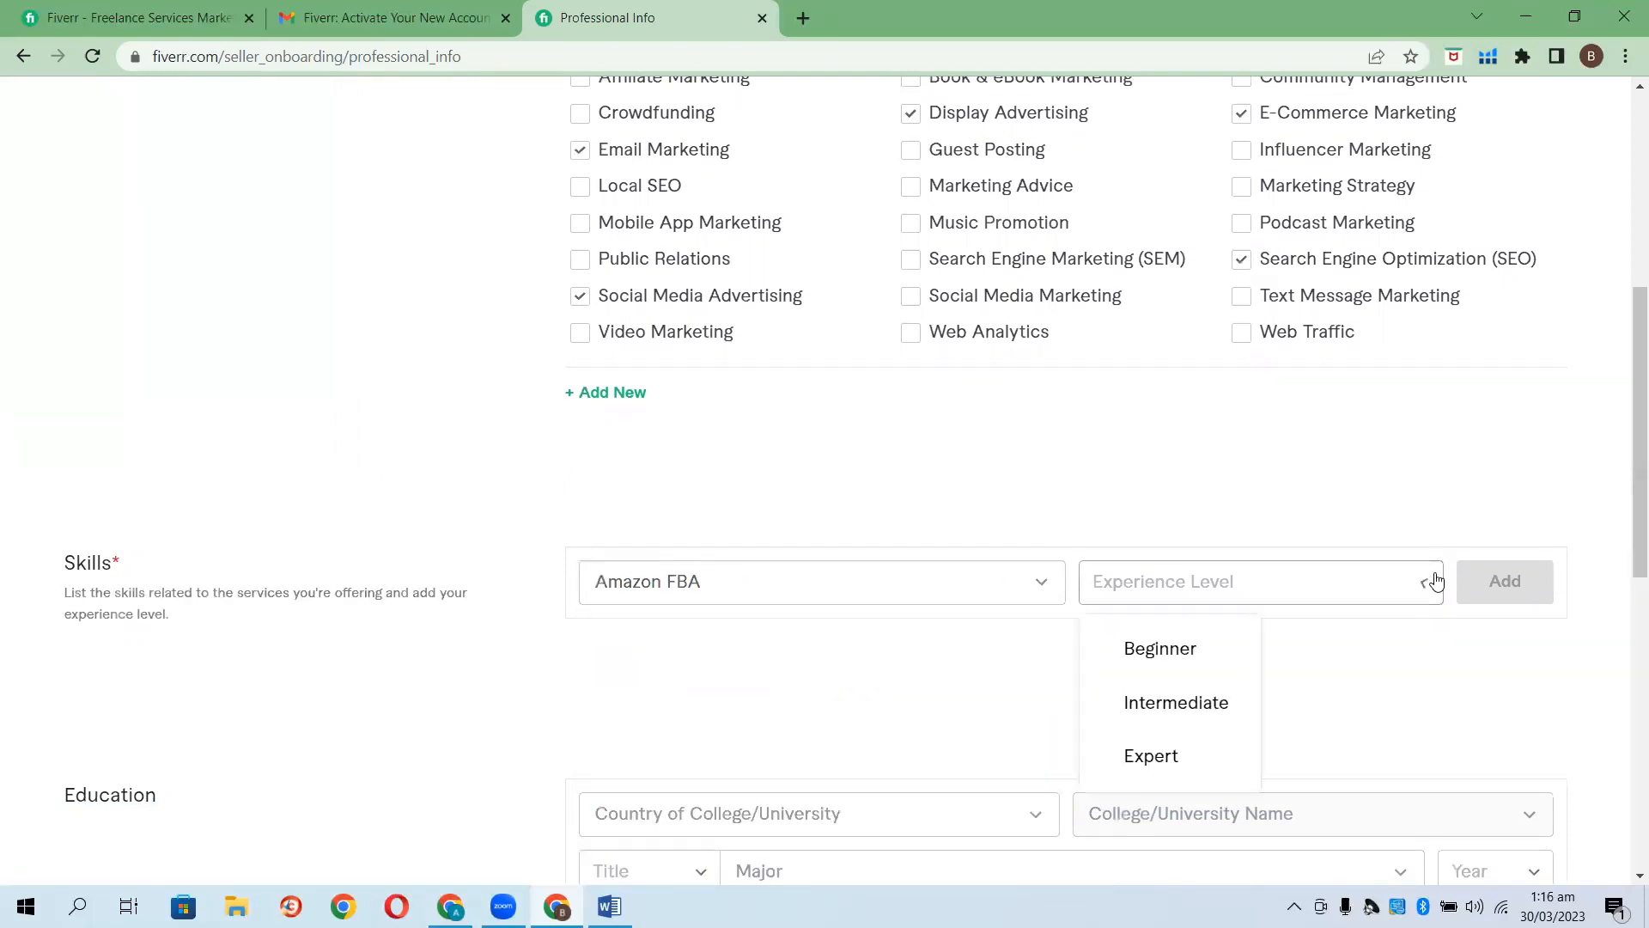
{"action": "left_click", "coordinate": [1179, 752]}
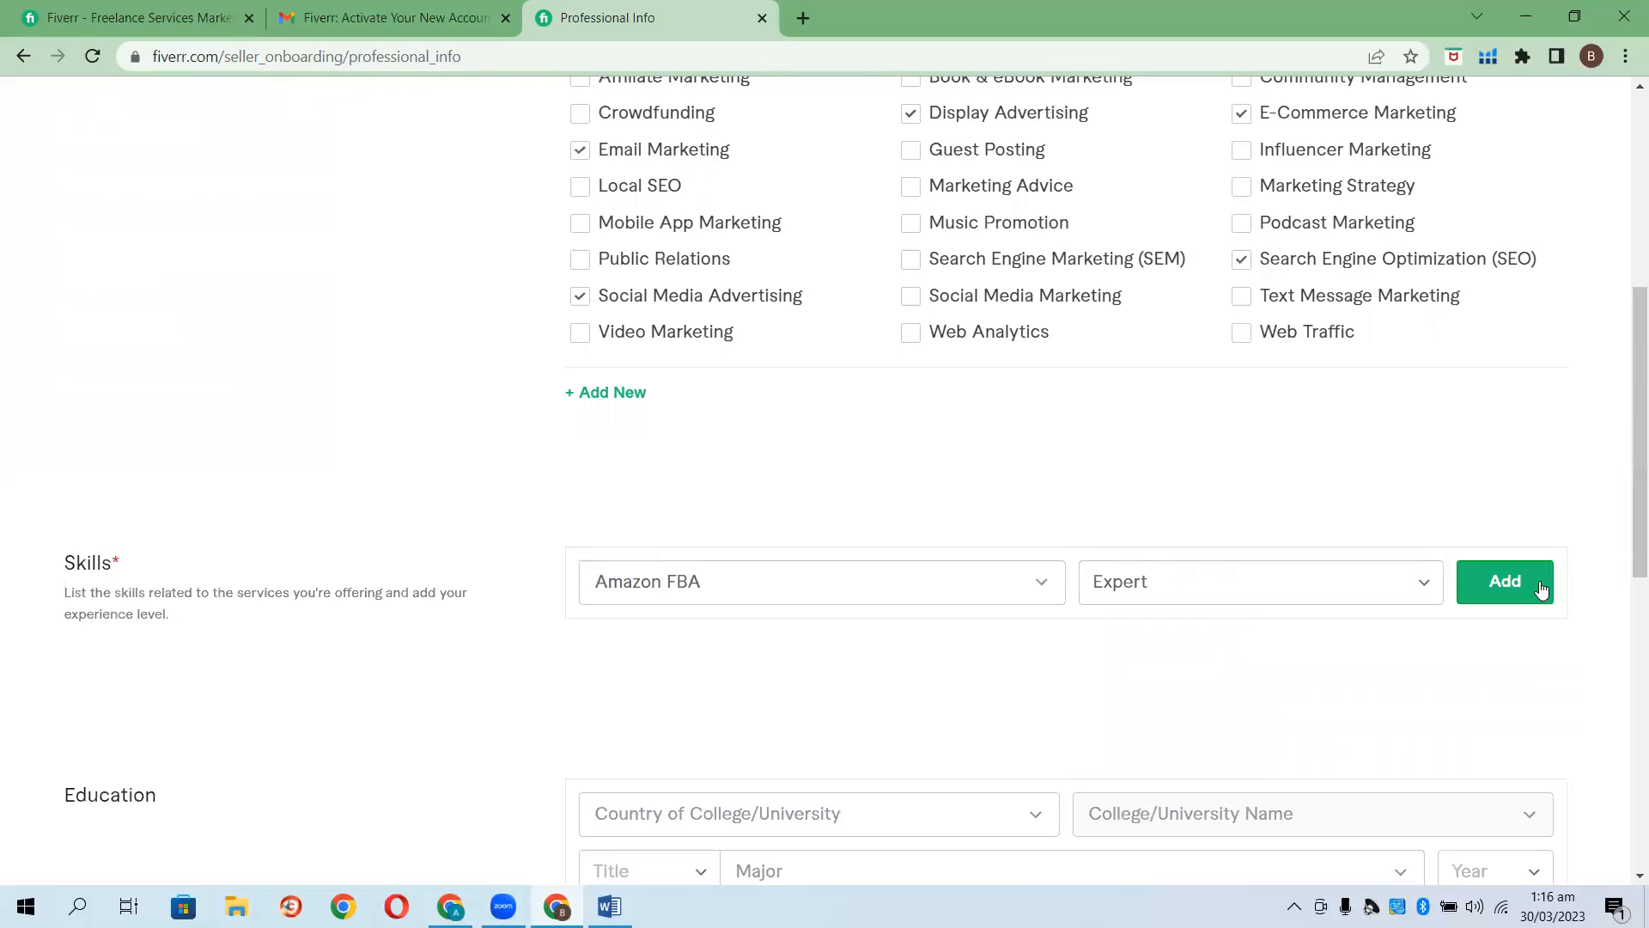
{"action": "left_click", "coordinate": [1541, 588]}
Add Amazon PPC as a second skill at Expert level.
{"action": "left_click", "coordinate": [1512, 571]}
{"action": "left_click", "coordinate": [883, 593]}
{"action": "type", "text": "AMA"}
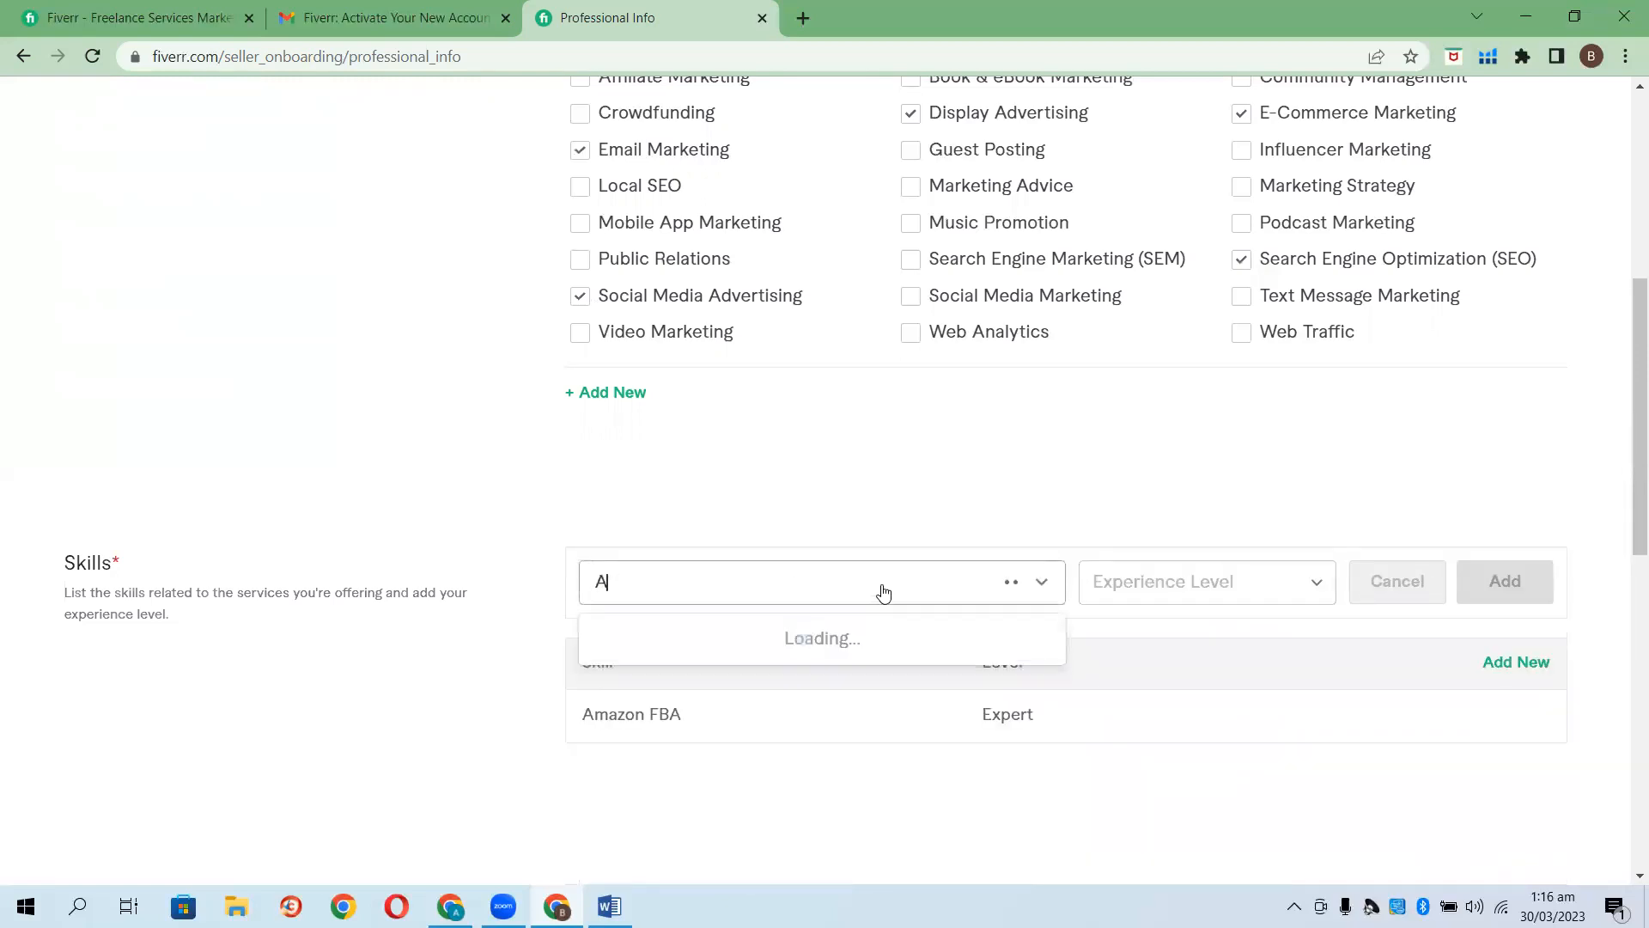
{"action": "key", "text": "BackSpace"}
{"action": "key", "text": "BackSpace"}
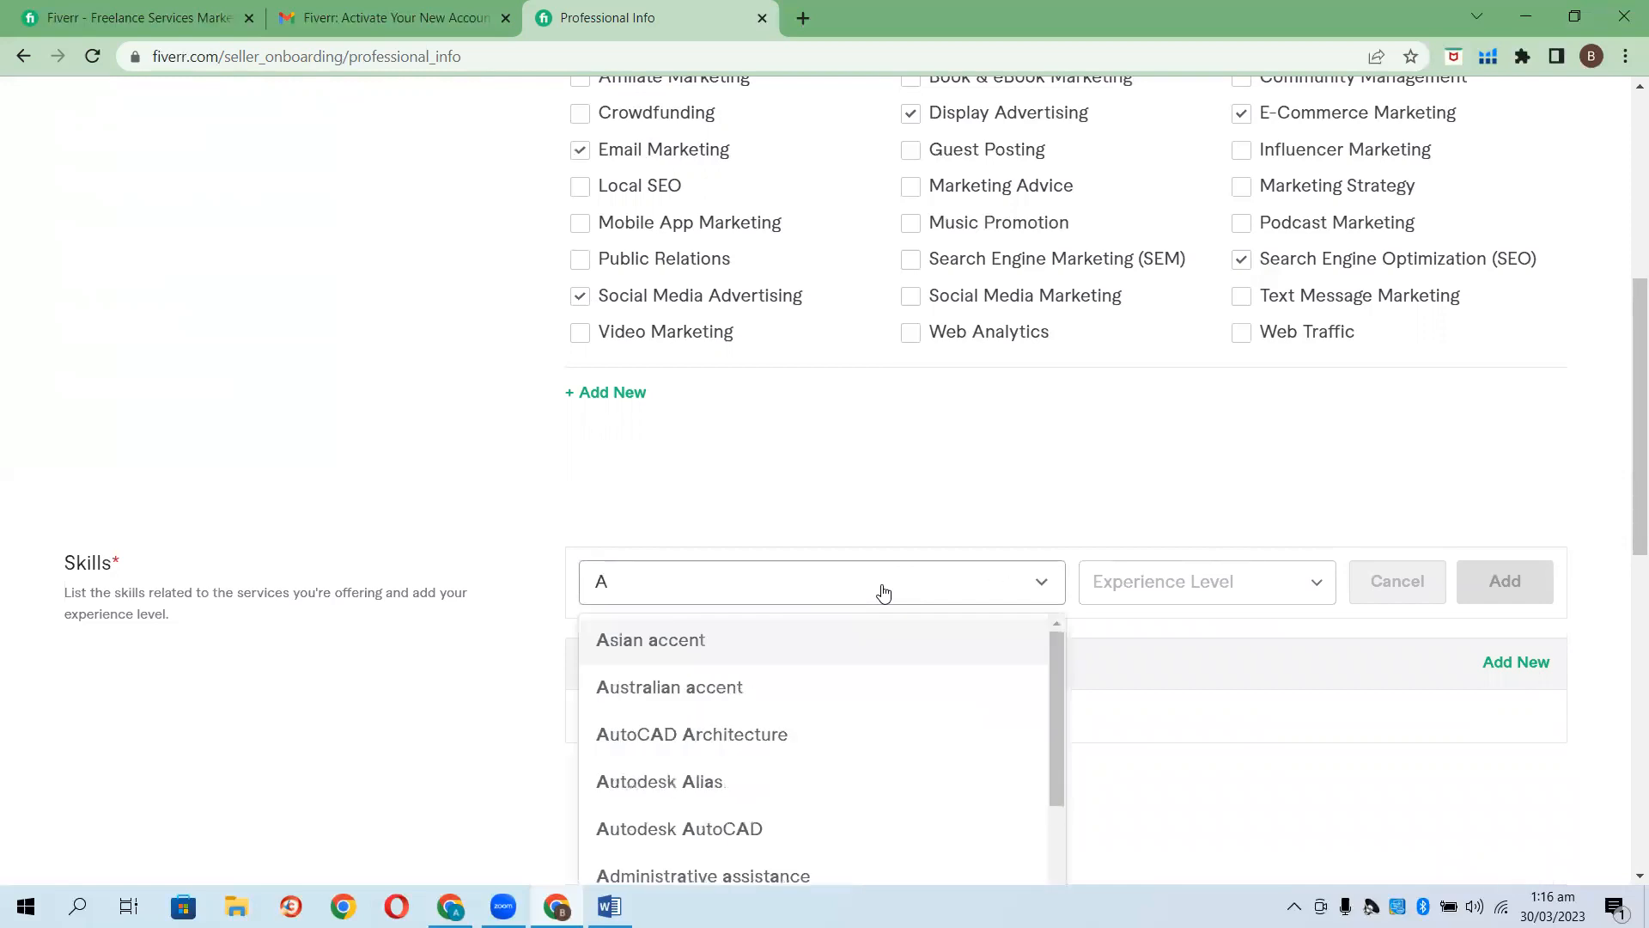
{"action": "type", "text": "mazon PPC"}
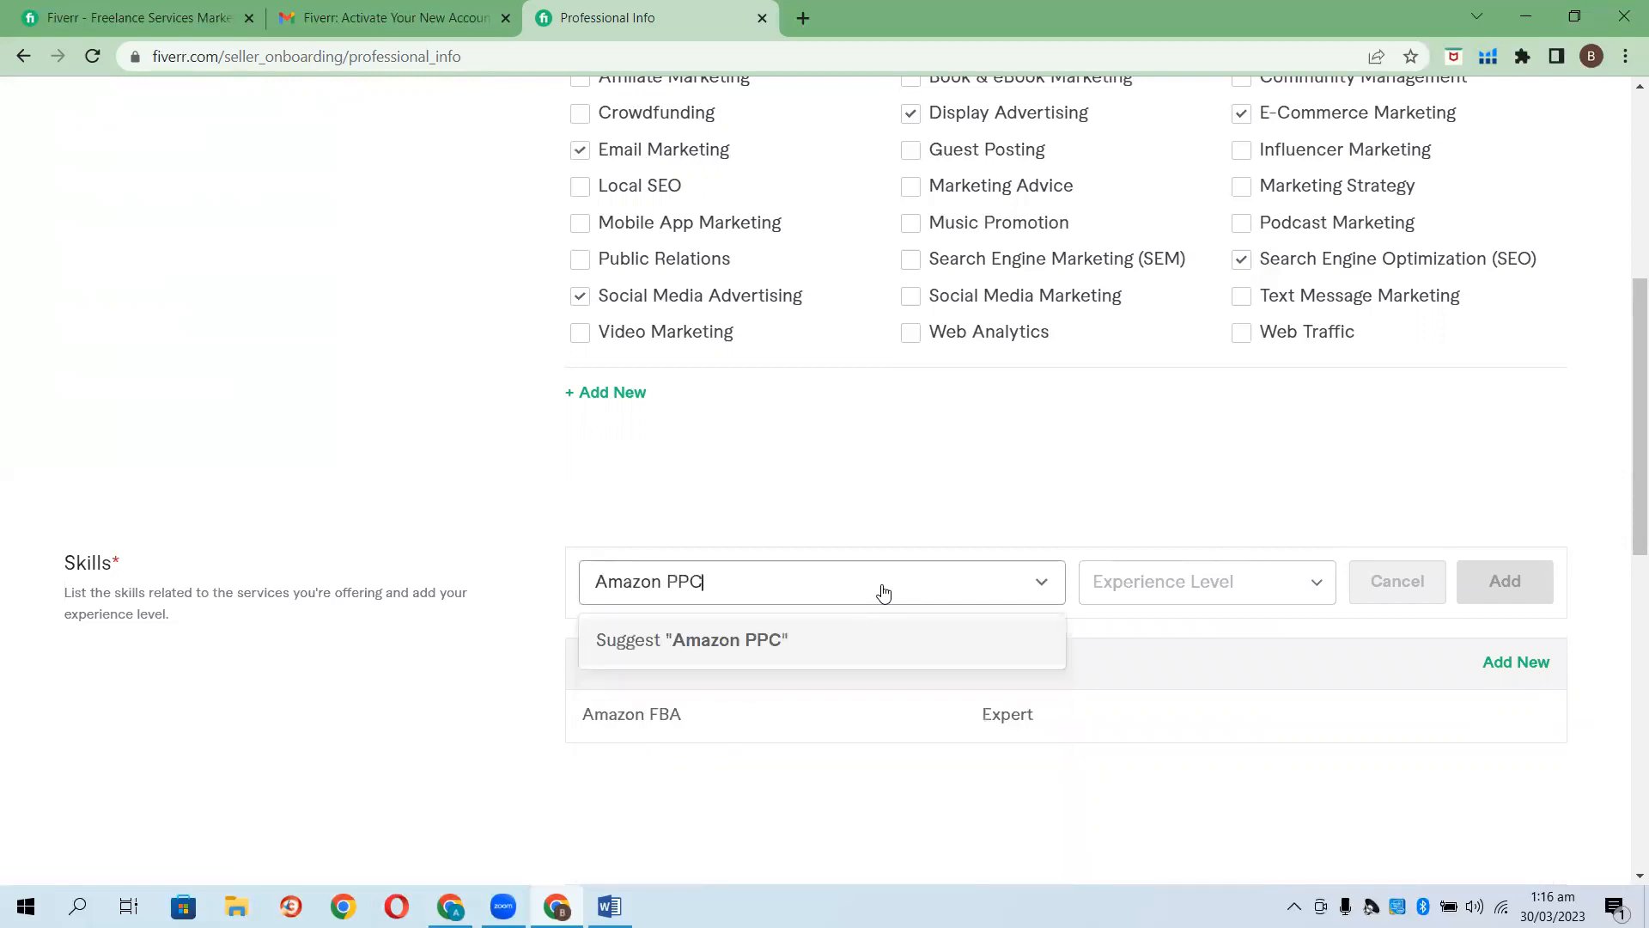
{"action": "left_click", "coordinate": [792, 637]}
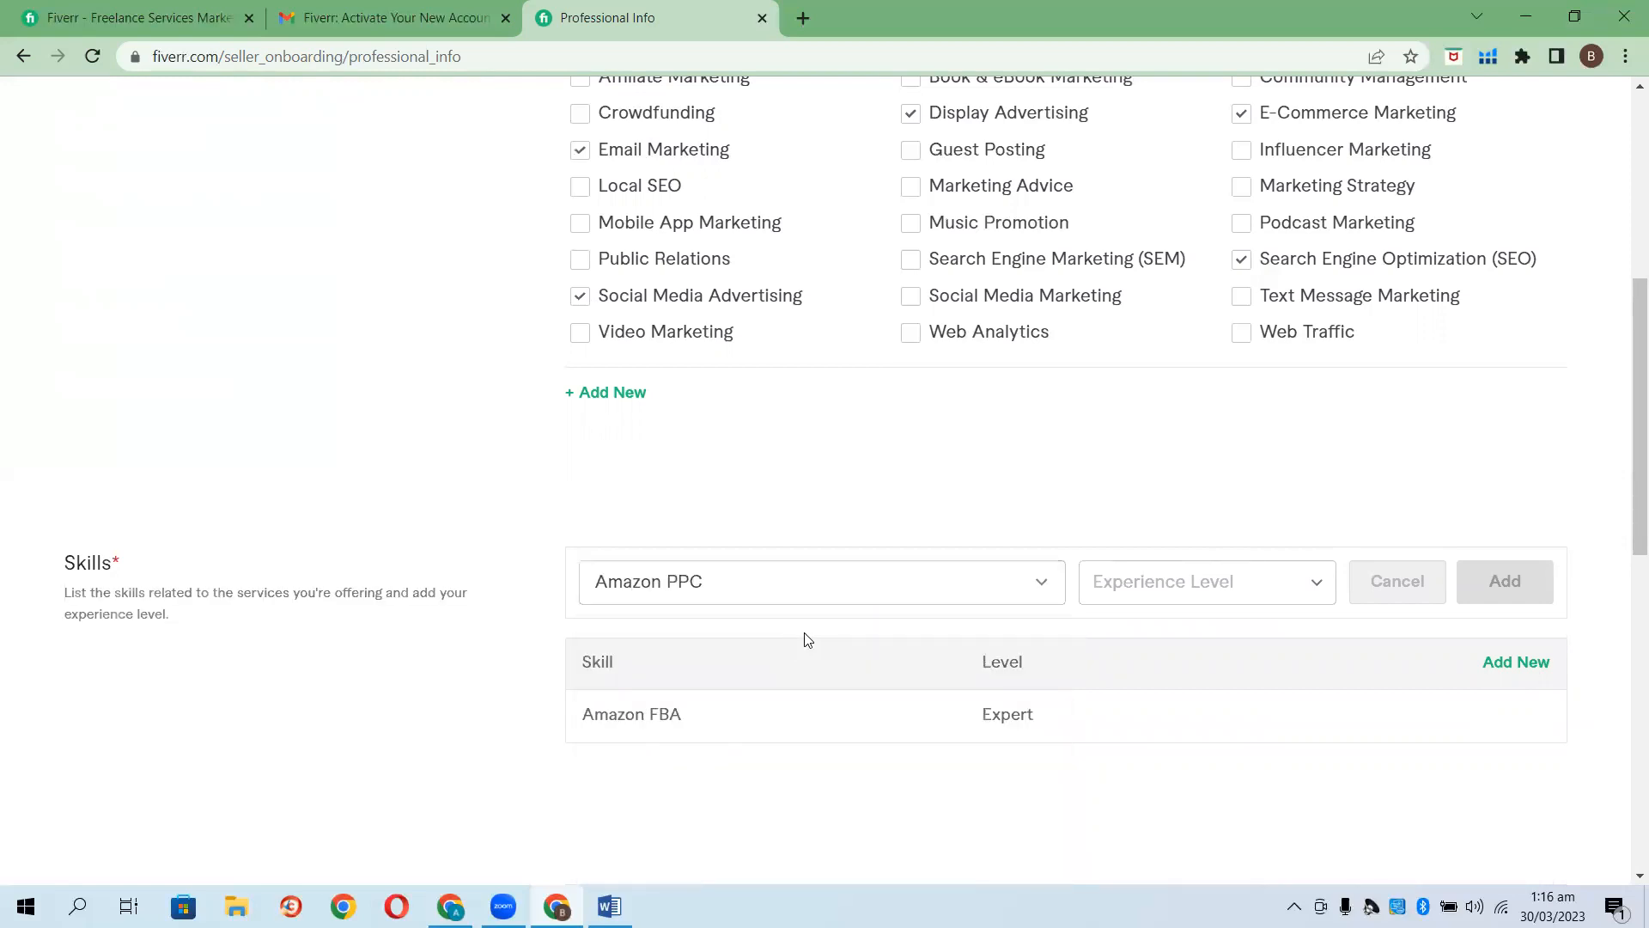
{"action": "left_click", "coordinate": [1280, 584]}
{"action": "left_click", "coordinate": [1178, 752]}
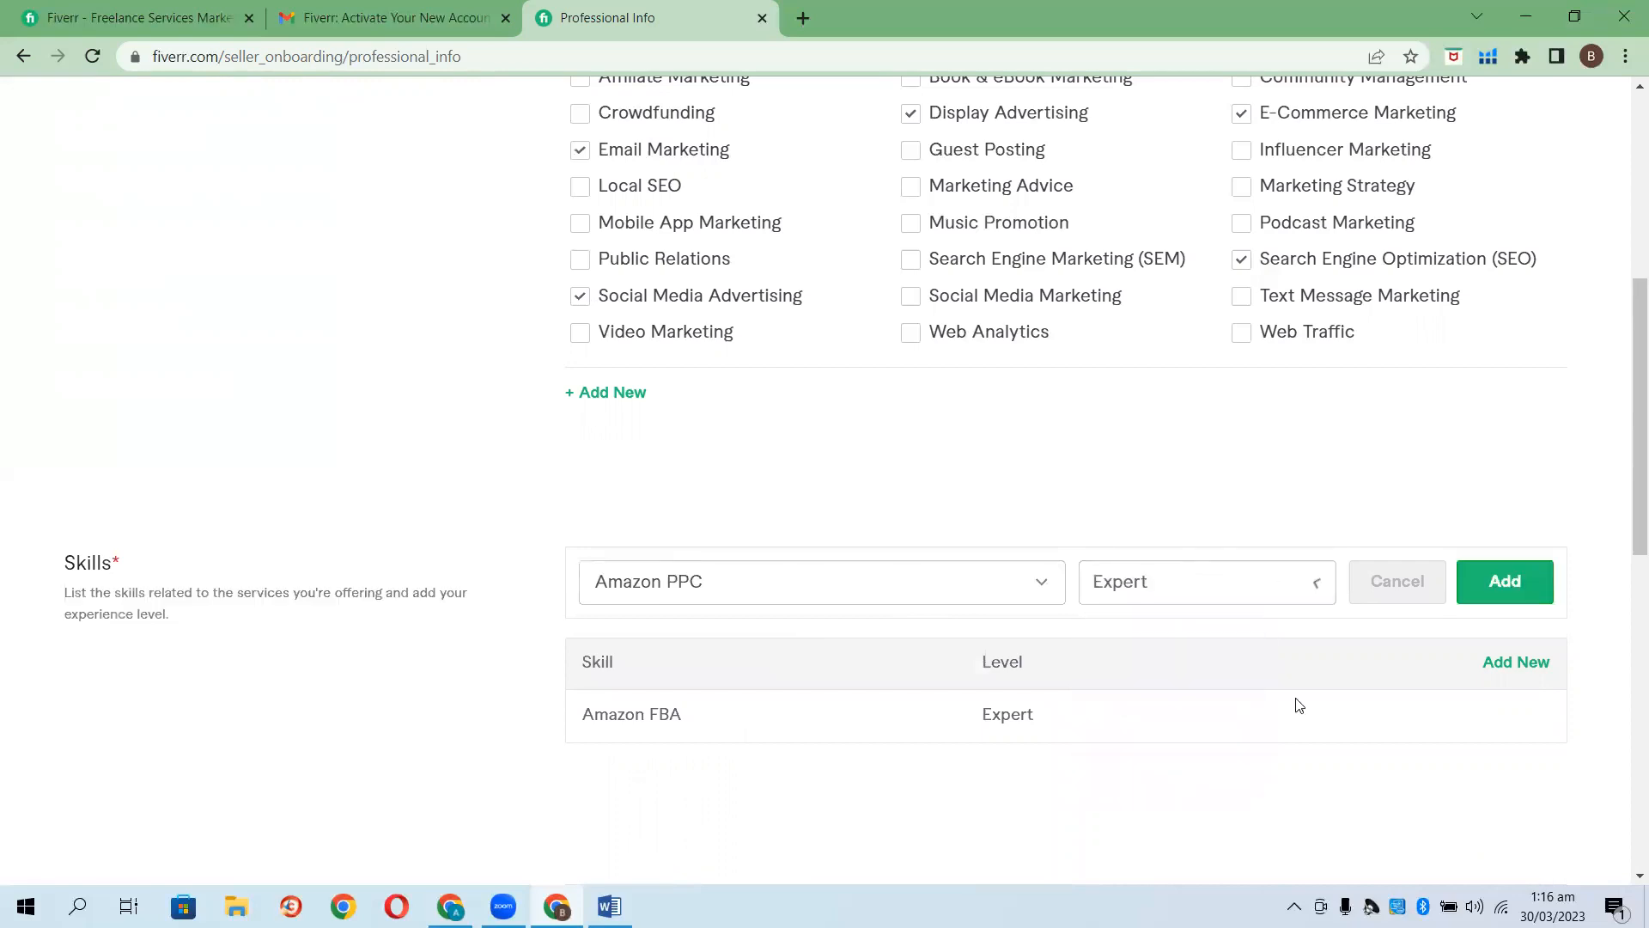
{"action": "left_click", "coordinate": [1504, 582]}
{"action": "scroll", "coordinate": [1071, 718], "scroll_direction": "down", "scroll_amount": 3}
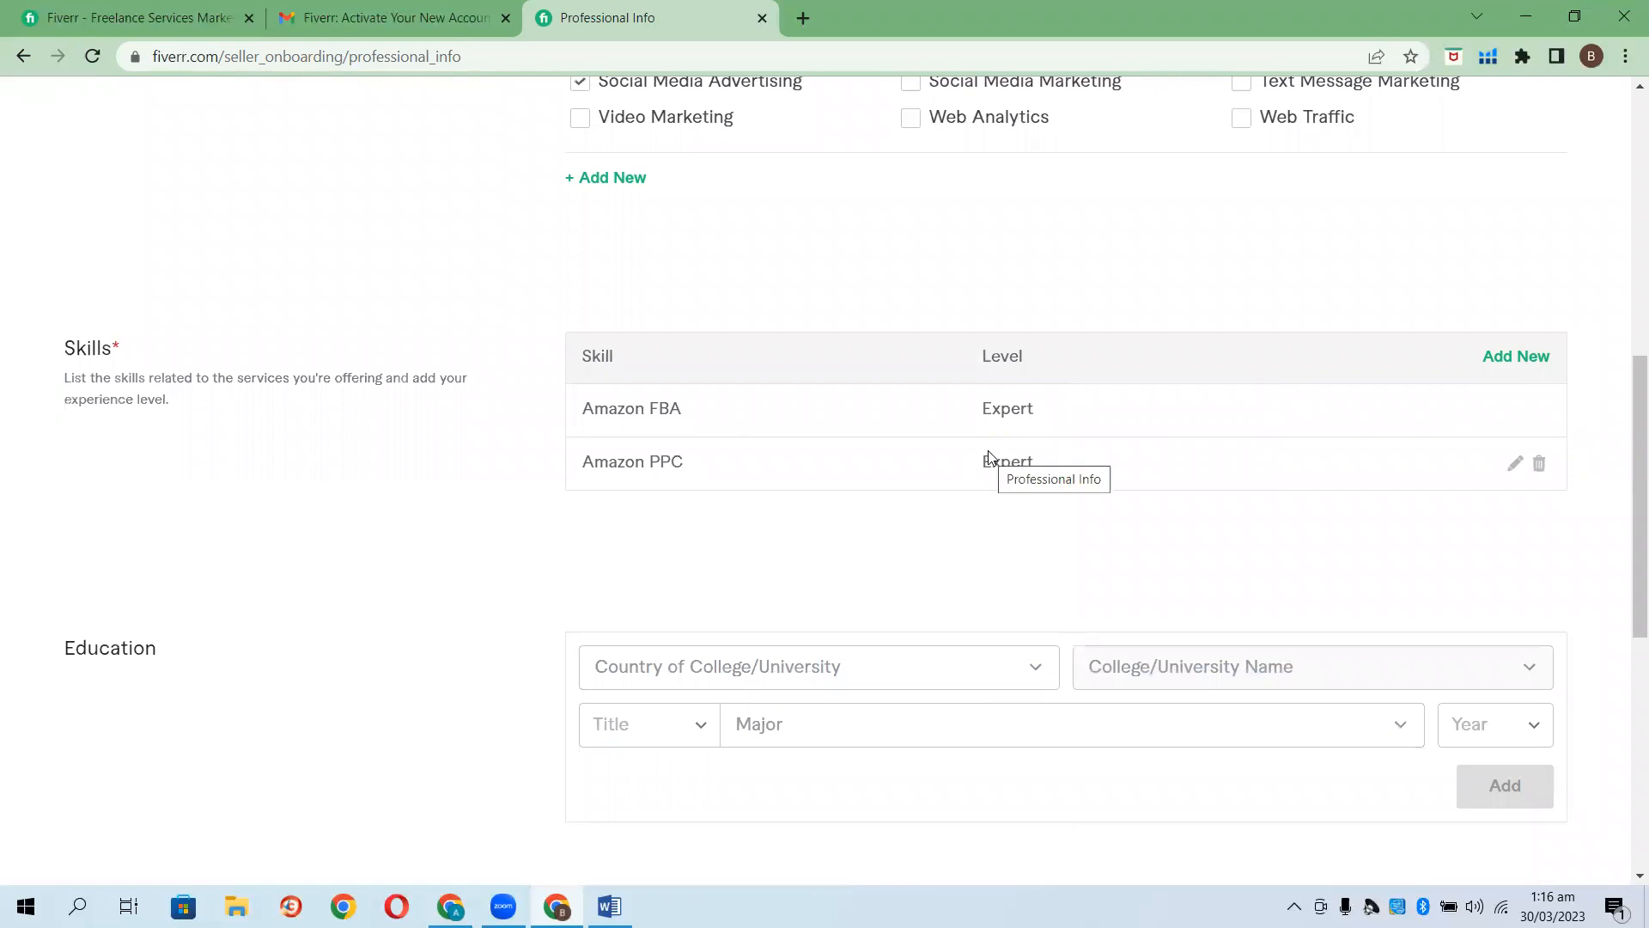
Set the college country to Pakistan and the degree title to B.Sc.
{"action": "left_click", "coordinate": [1011, 665]}
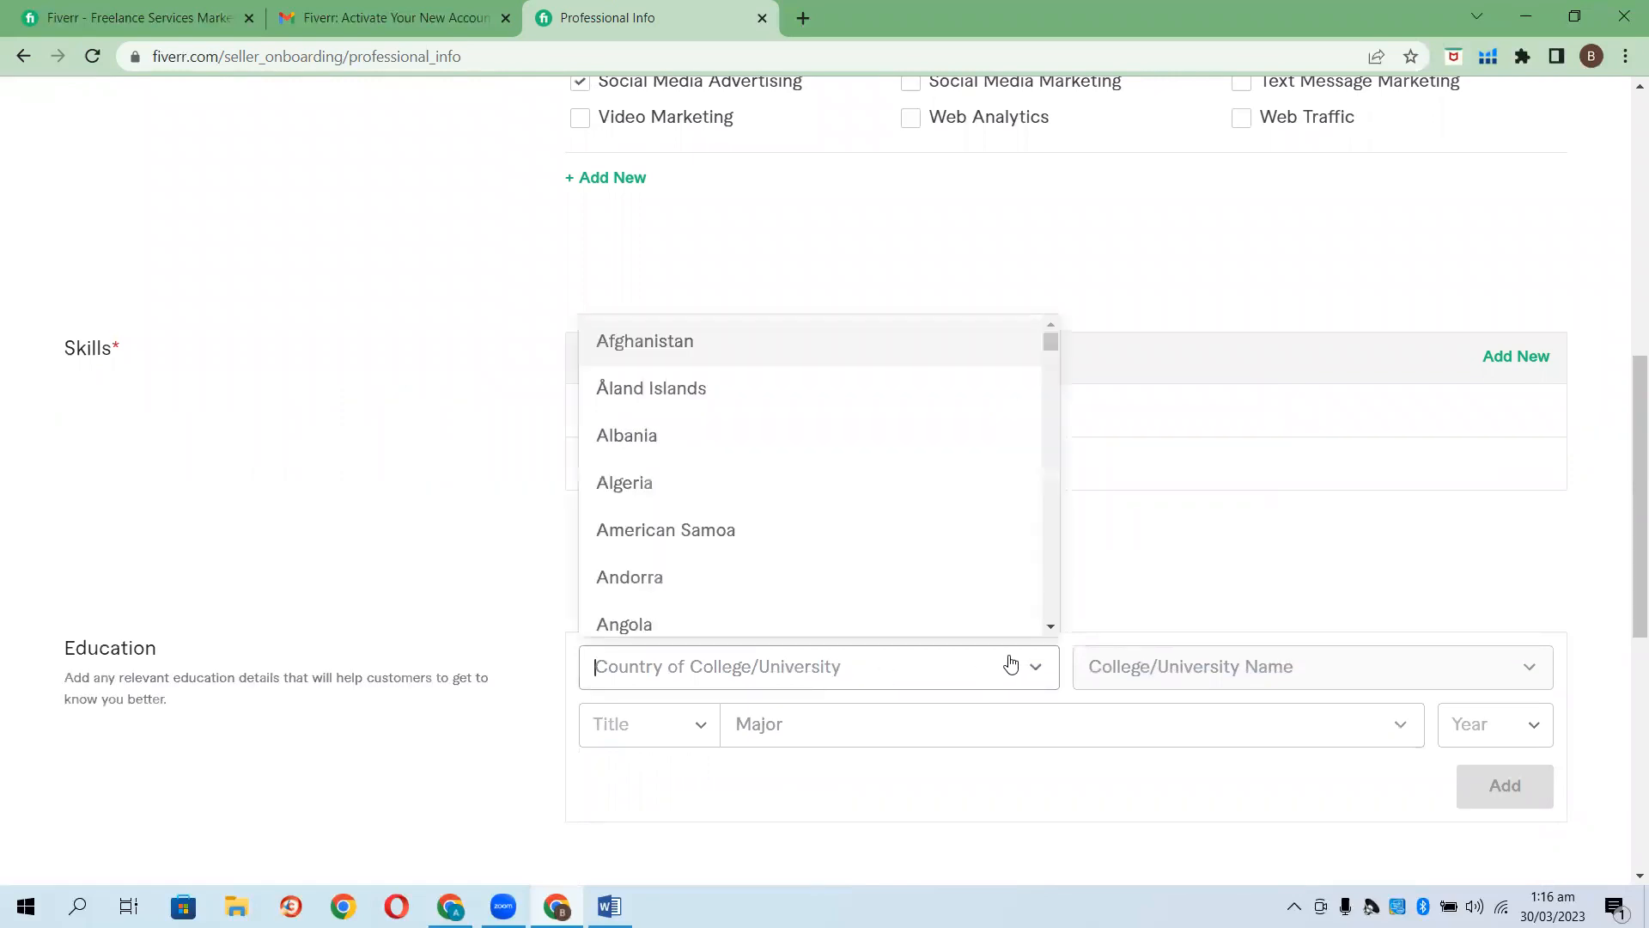
{"action": "type", "text": "Pak"}
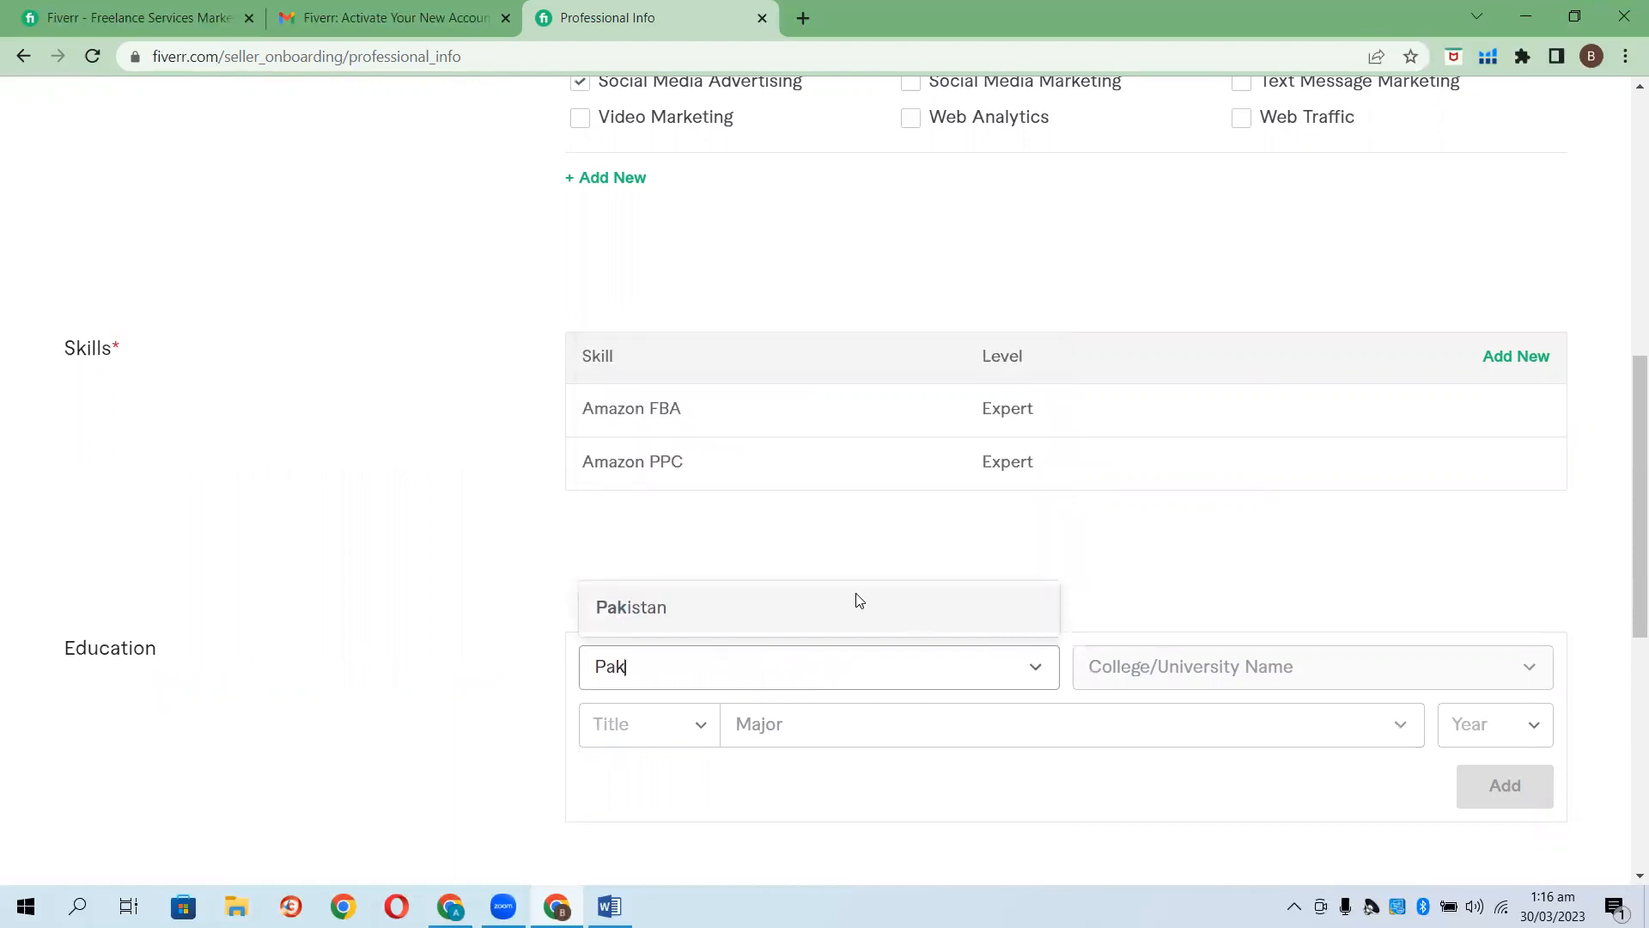
{"action": "left_click", "coordinate": [854, 601]}
{"action": "scroll", "coordinate": [744, 597], "scroll_direction": "down", "scroll_amount": 2}
{"action": "left_click", "coordinate": [692, 522]}
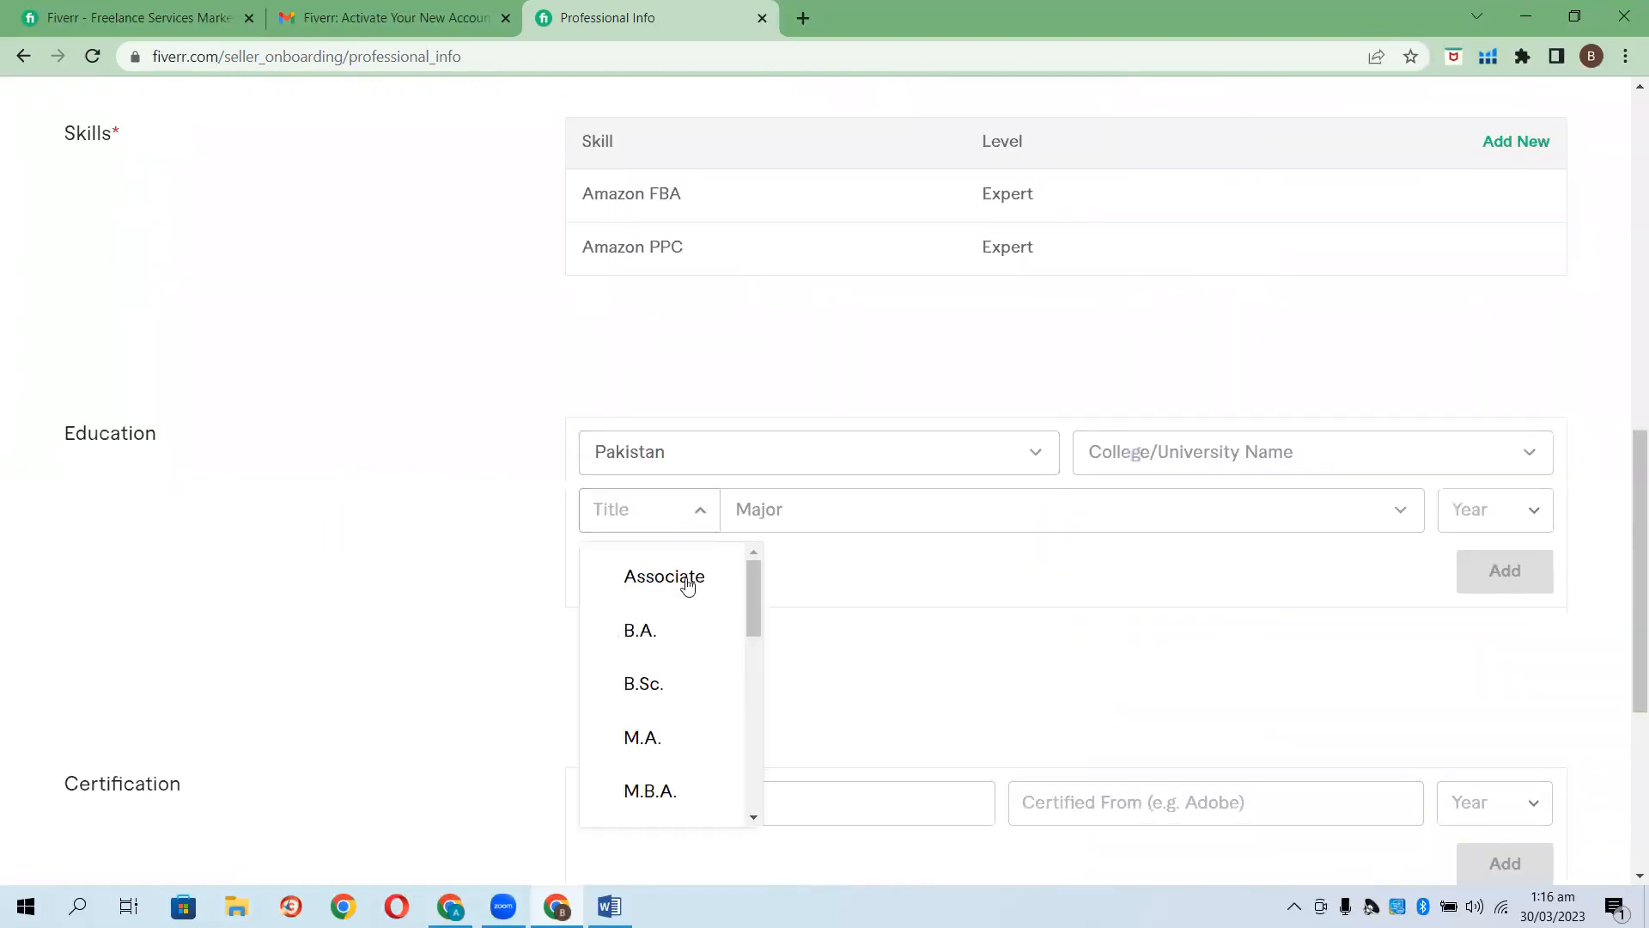
{"action": "left_click", "coordinate": [671, 675]}
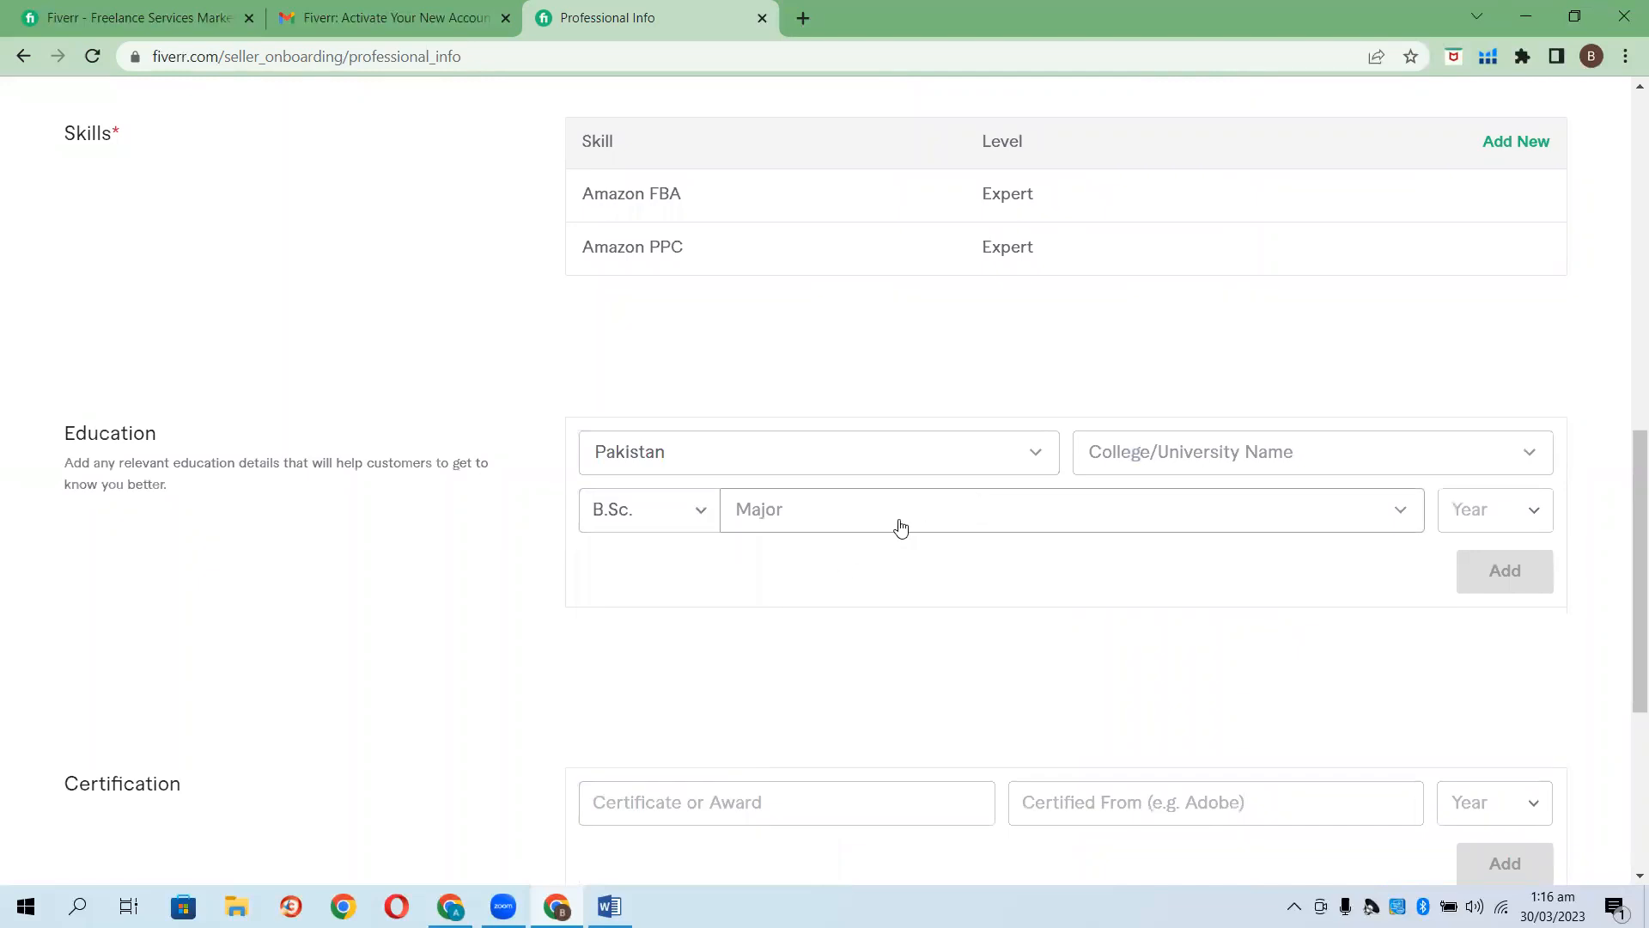
{"action": "left_click", "coordinate": [697, 516]}
{"action": "scroll", "coordinate": [662, 739], "scroll_direction": "down", "scroll_amount": 1}
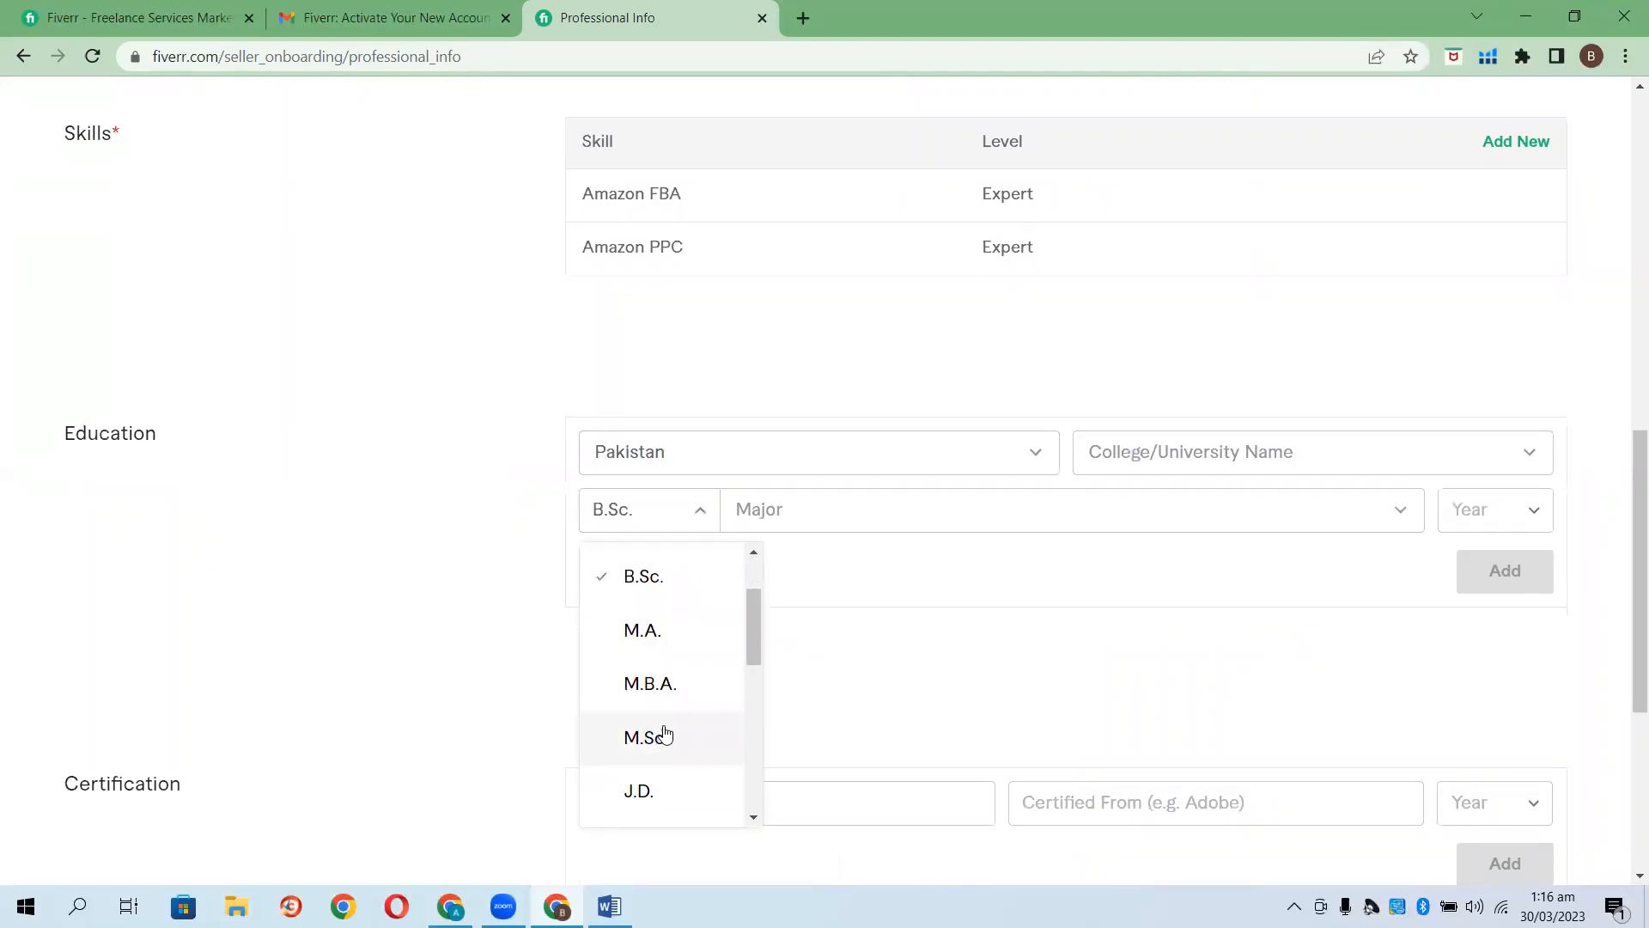
{"action": "scroll", "coordinate": [659, 717], "scroll_direction": "up", "scroll_amount": 1}
{"action": "left_click", "coordinate": [897, 672]}
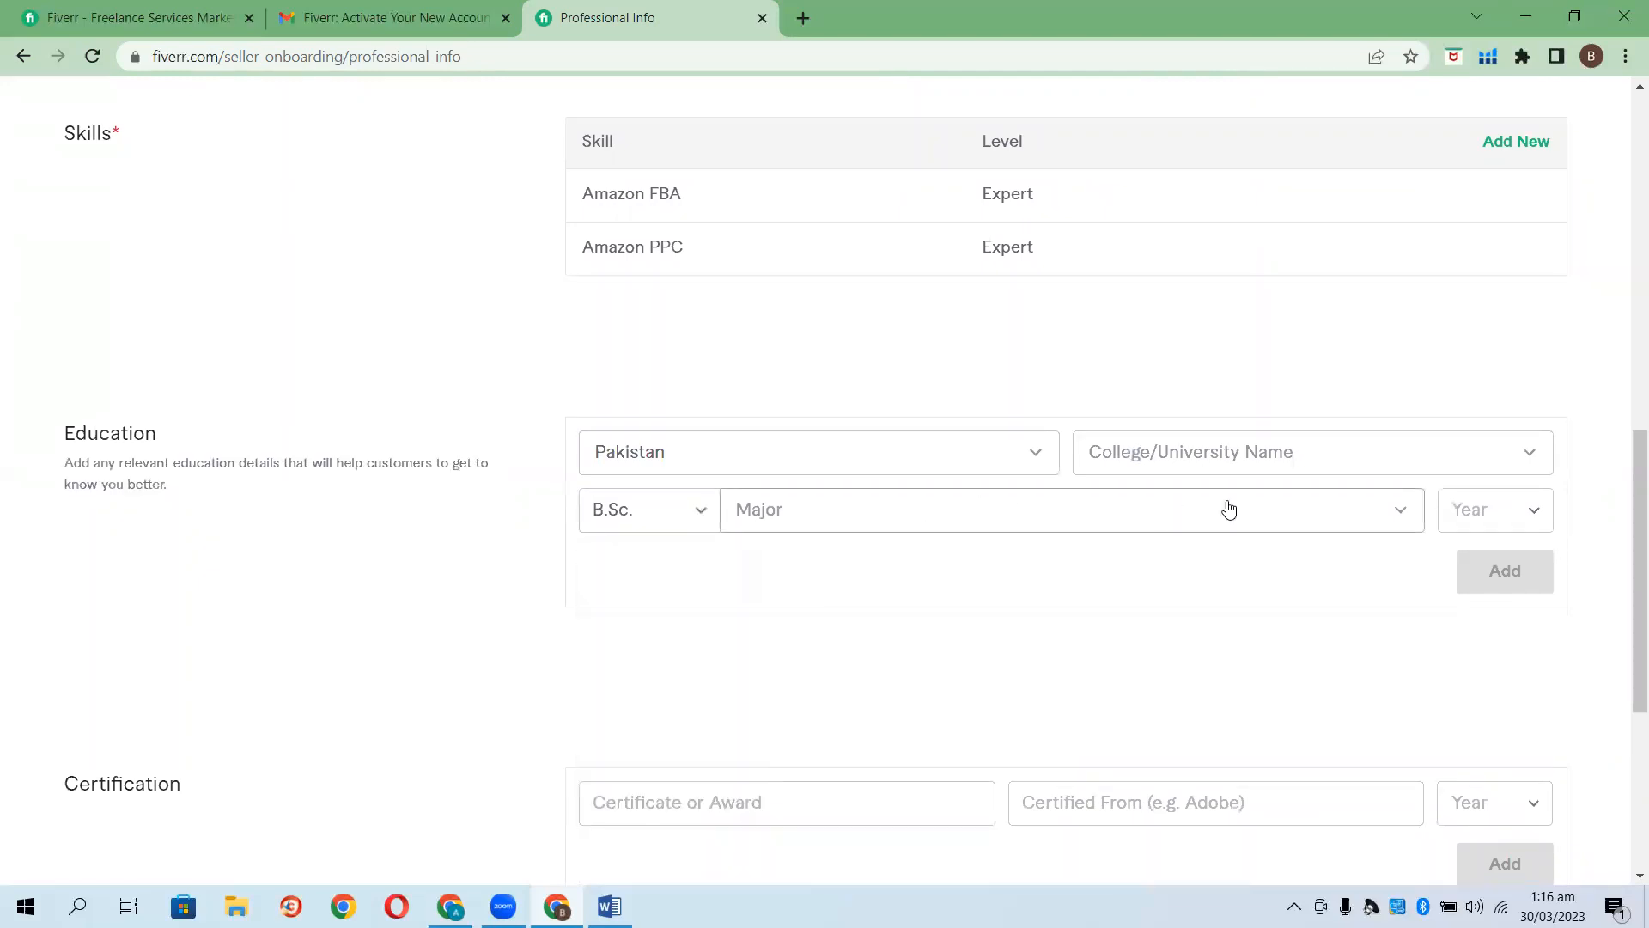
Choose computerengineering as the major and 2018 as the graduation year.
{"action": "left_click", "coordinate": [1381, 513]}
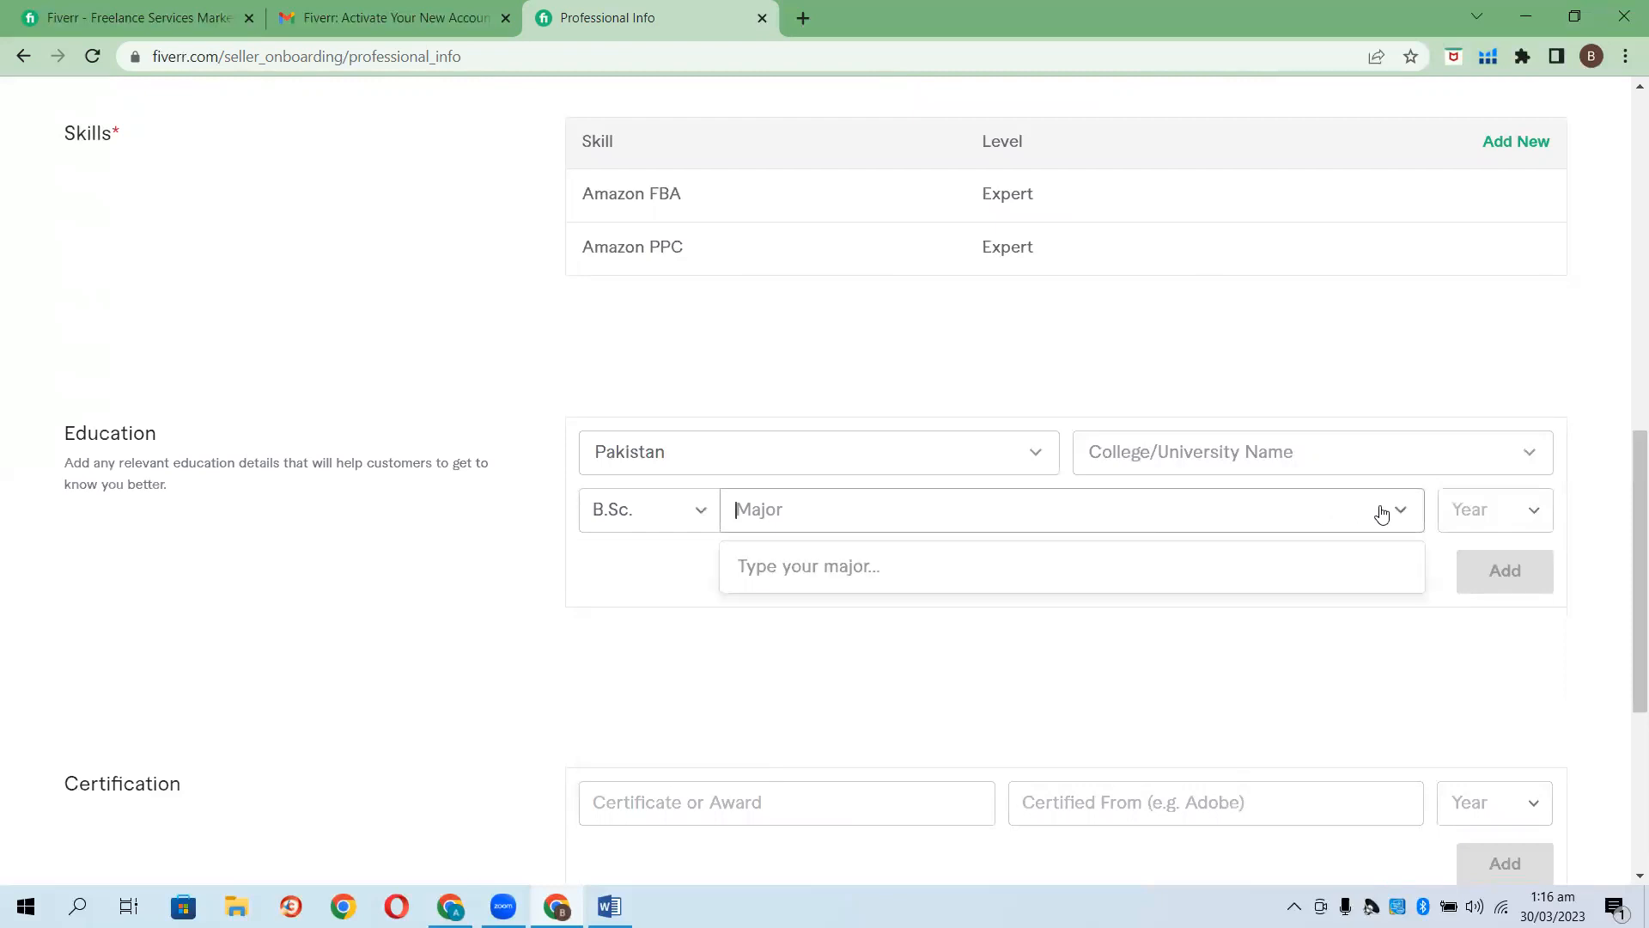
{"action": "type", "text": "Com"}
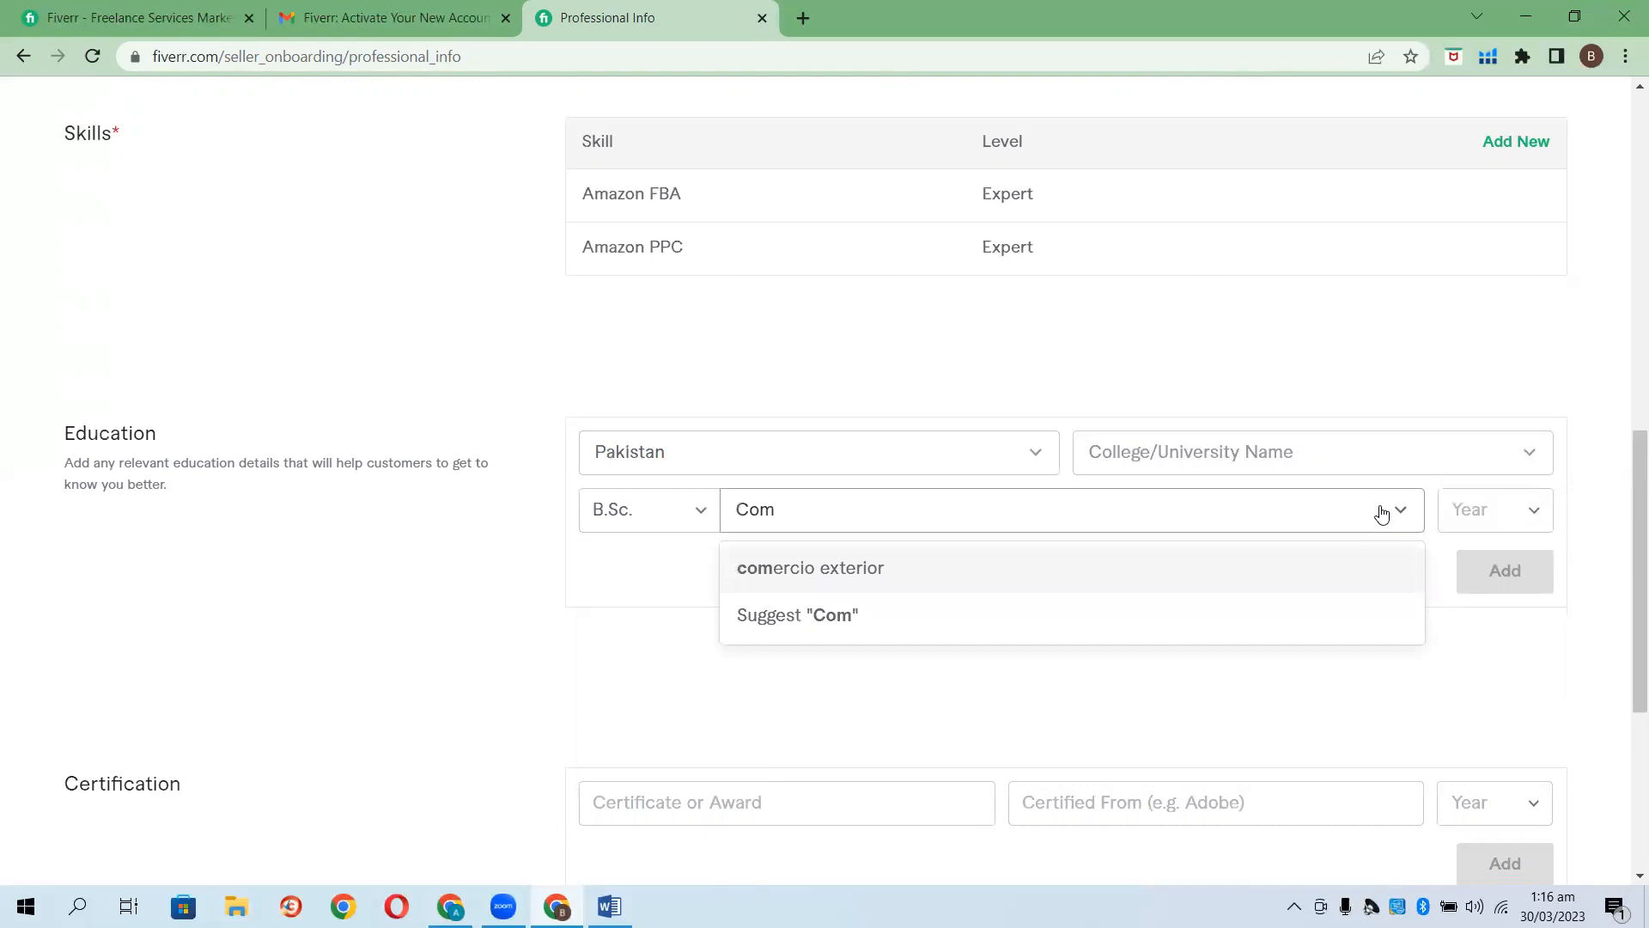
{"action": "type", "text": "puter"}
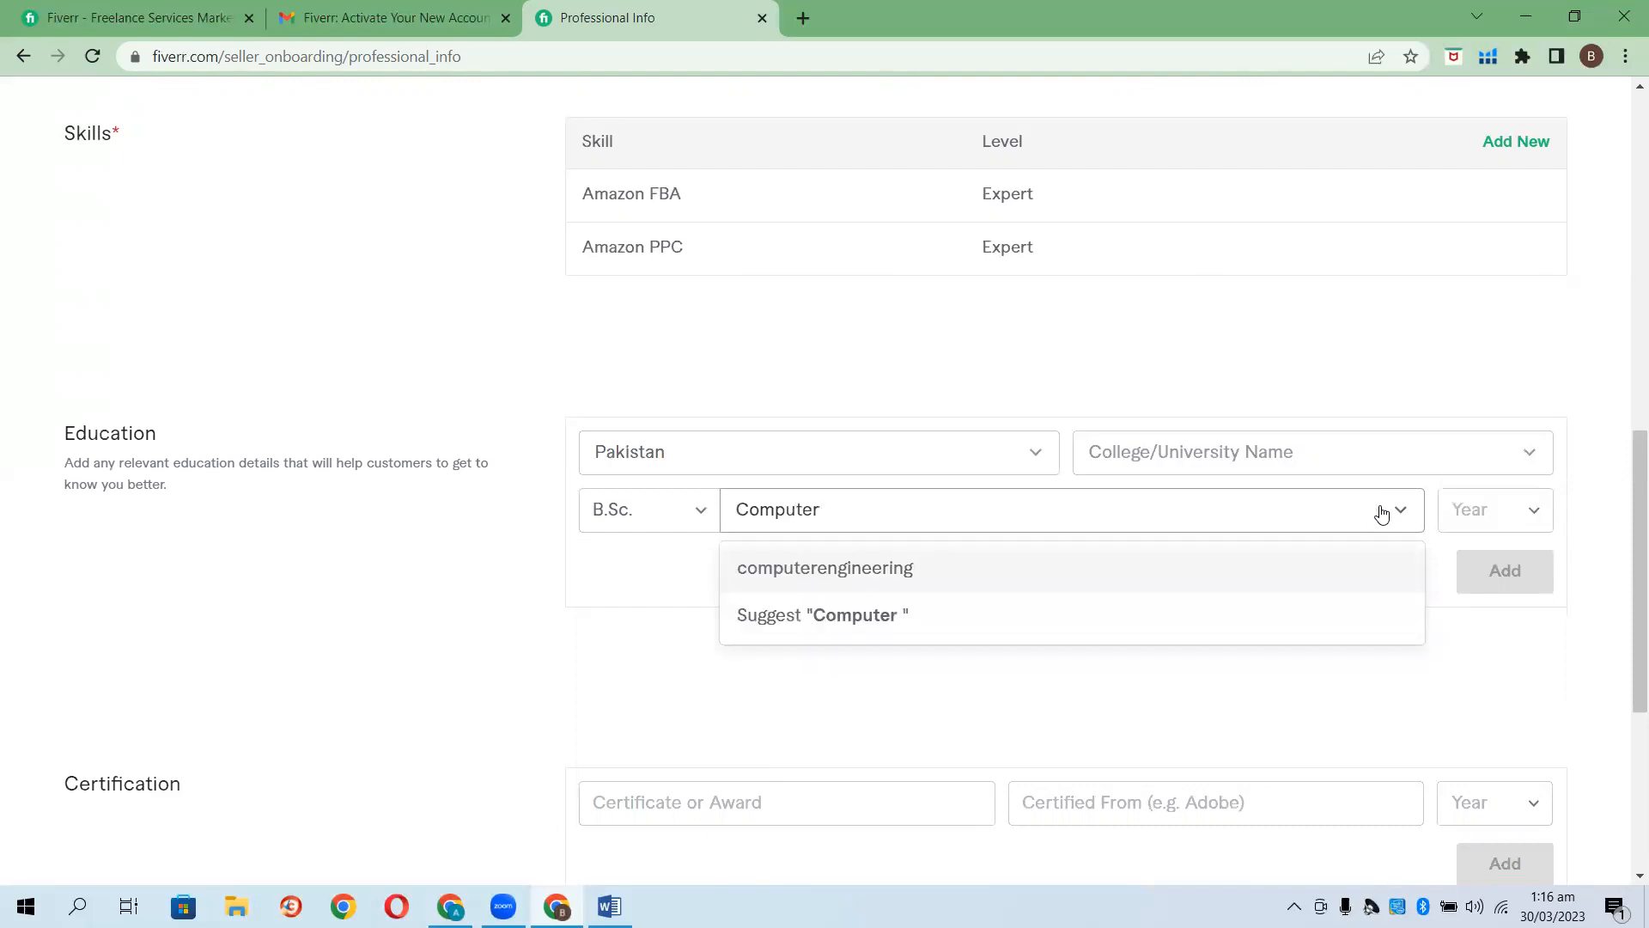
{"action": "left_click", "coordinate": [1178, 585]}
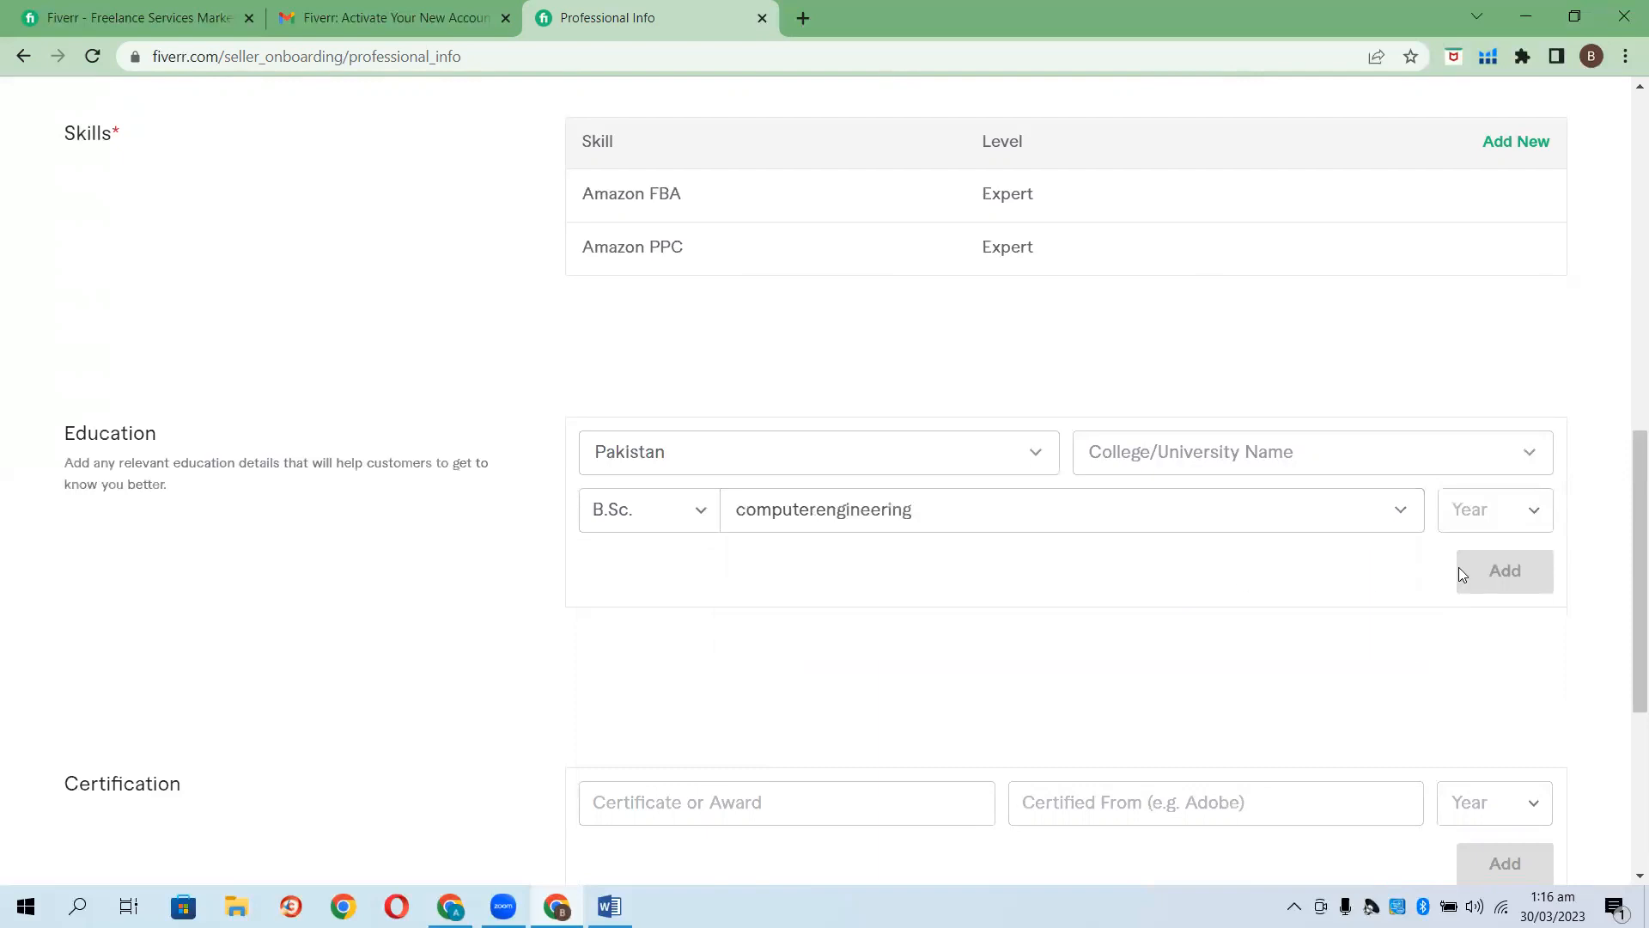
{"action": "left_click", "coordinate": [1518, 527]}
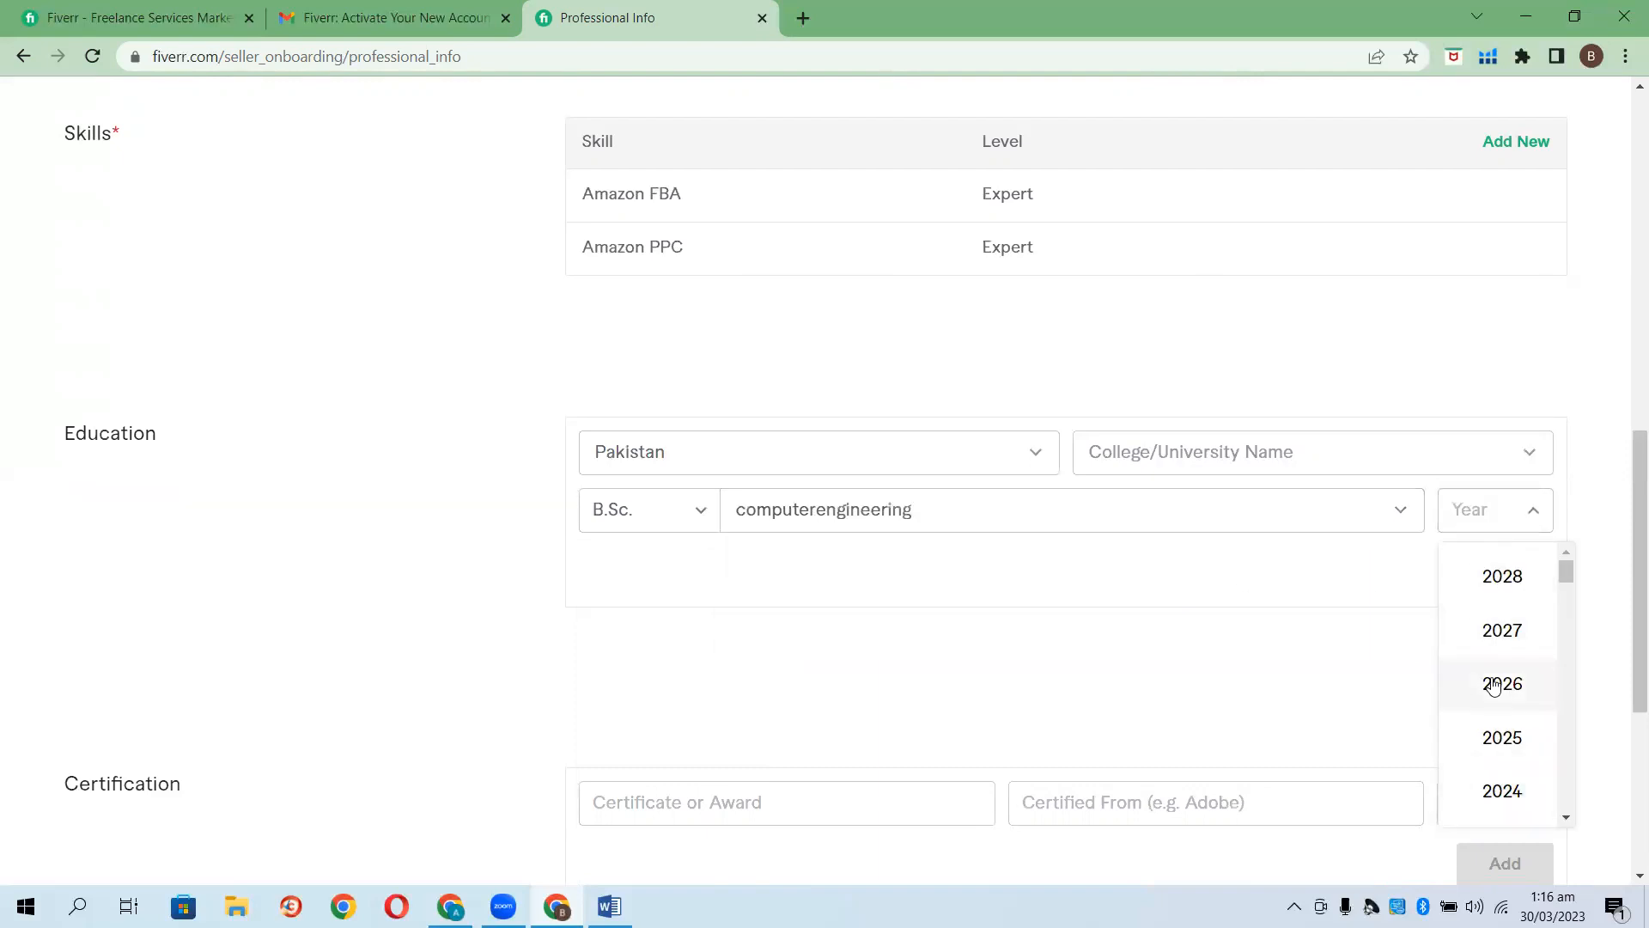
{"action": "scroll", "coordinate": [1497, 685], "scroll_direction": "down", "scroll_amount": 5}
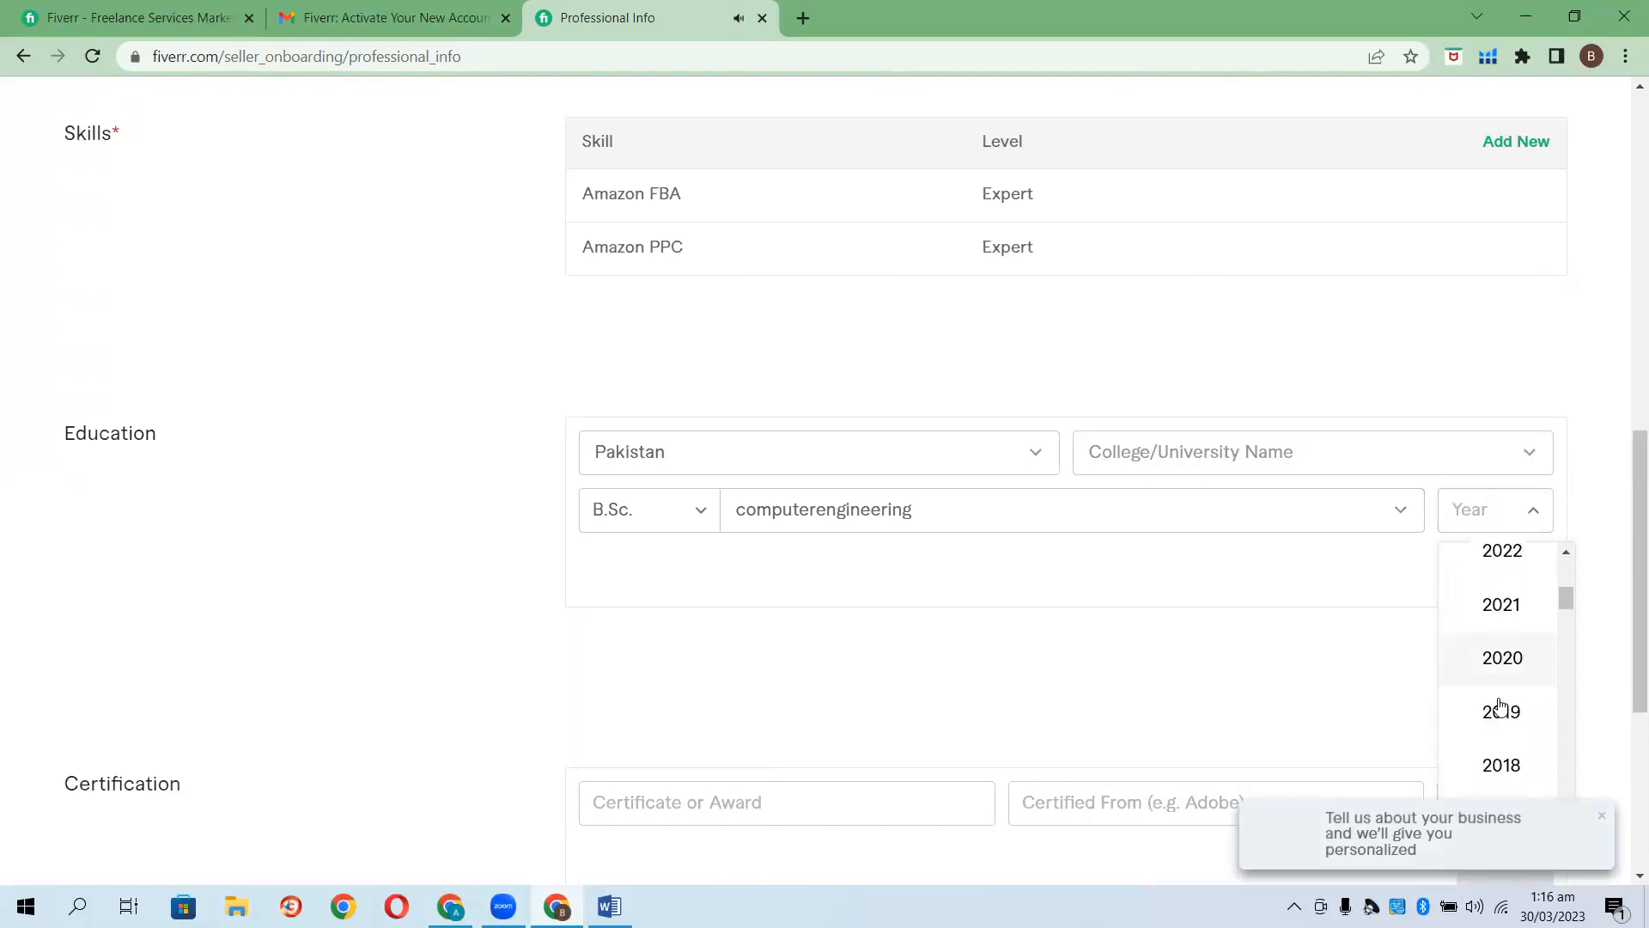
{"action": "left_click", "coordinate": [1497, 685]}
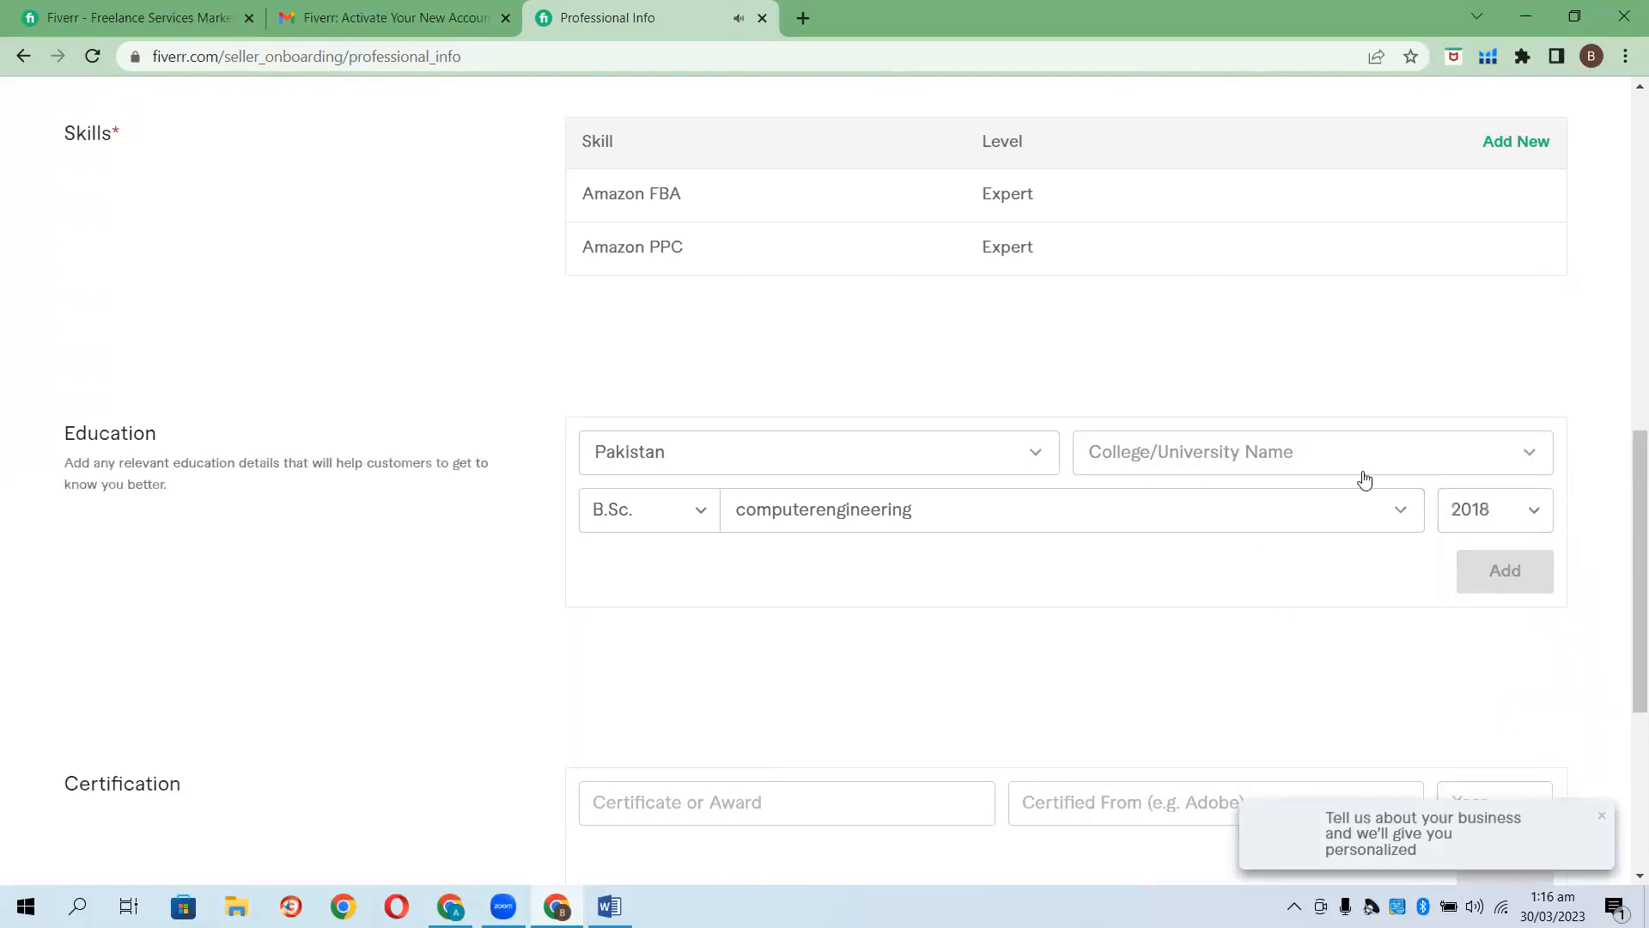
Select Punjab University as the college and add the education entry.
{"action": "left_click", "coordinate": [1450, 458]}
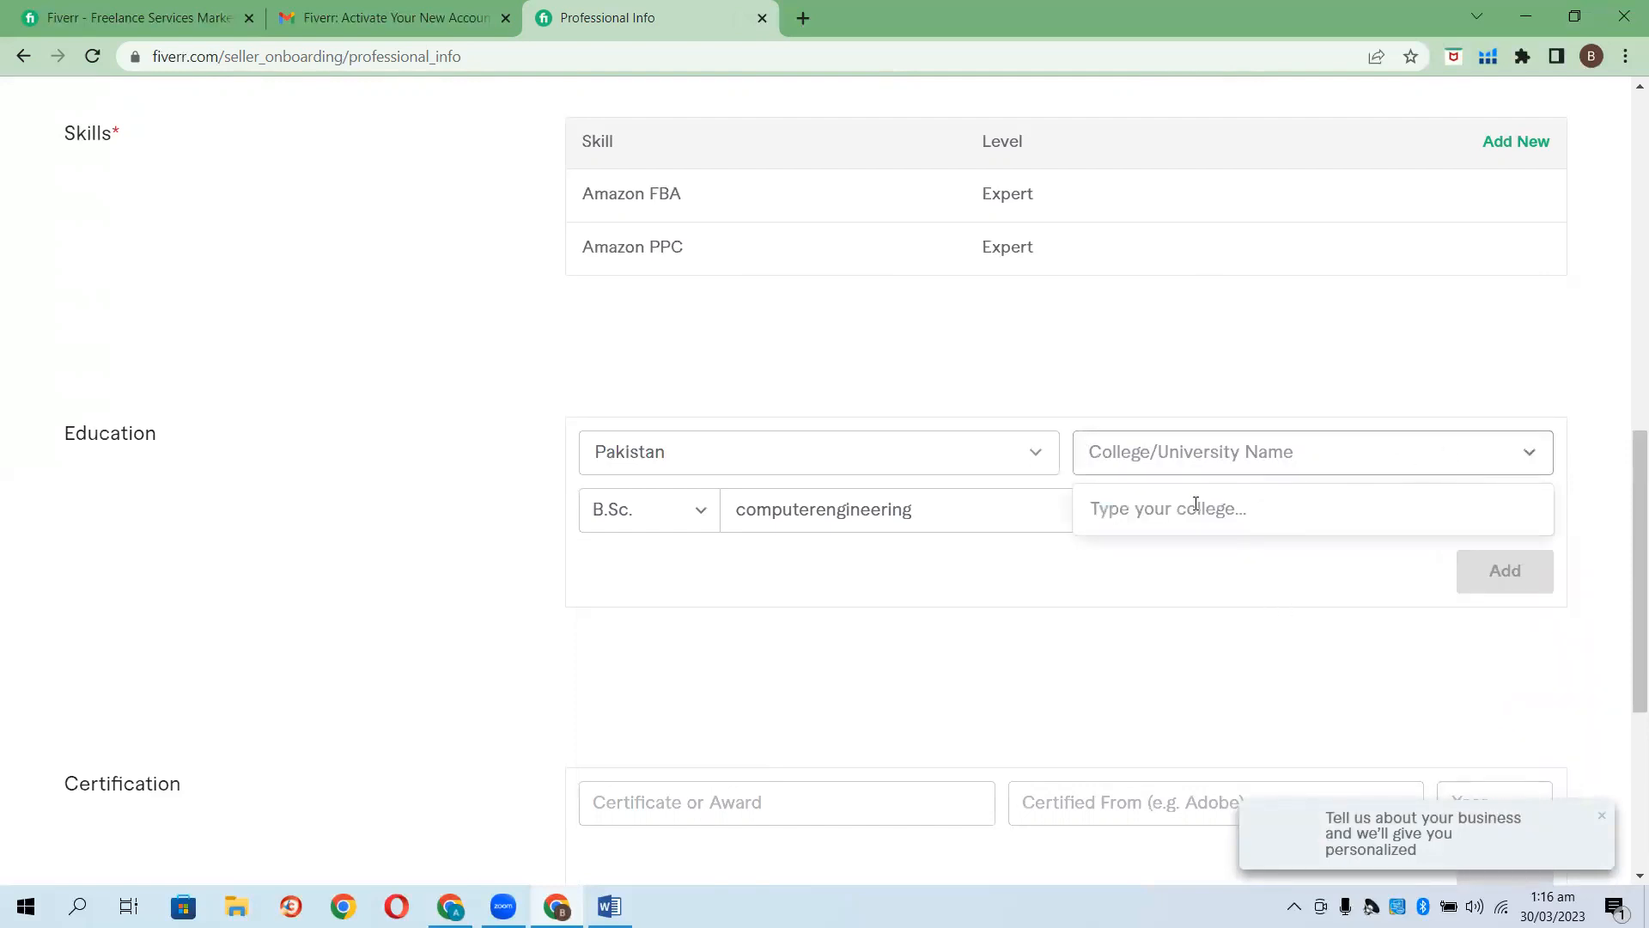
{"action": "type", "text": "Pun"}
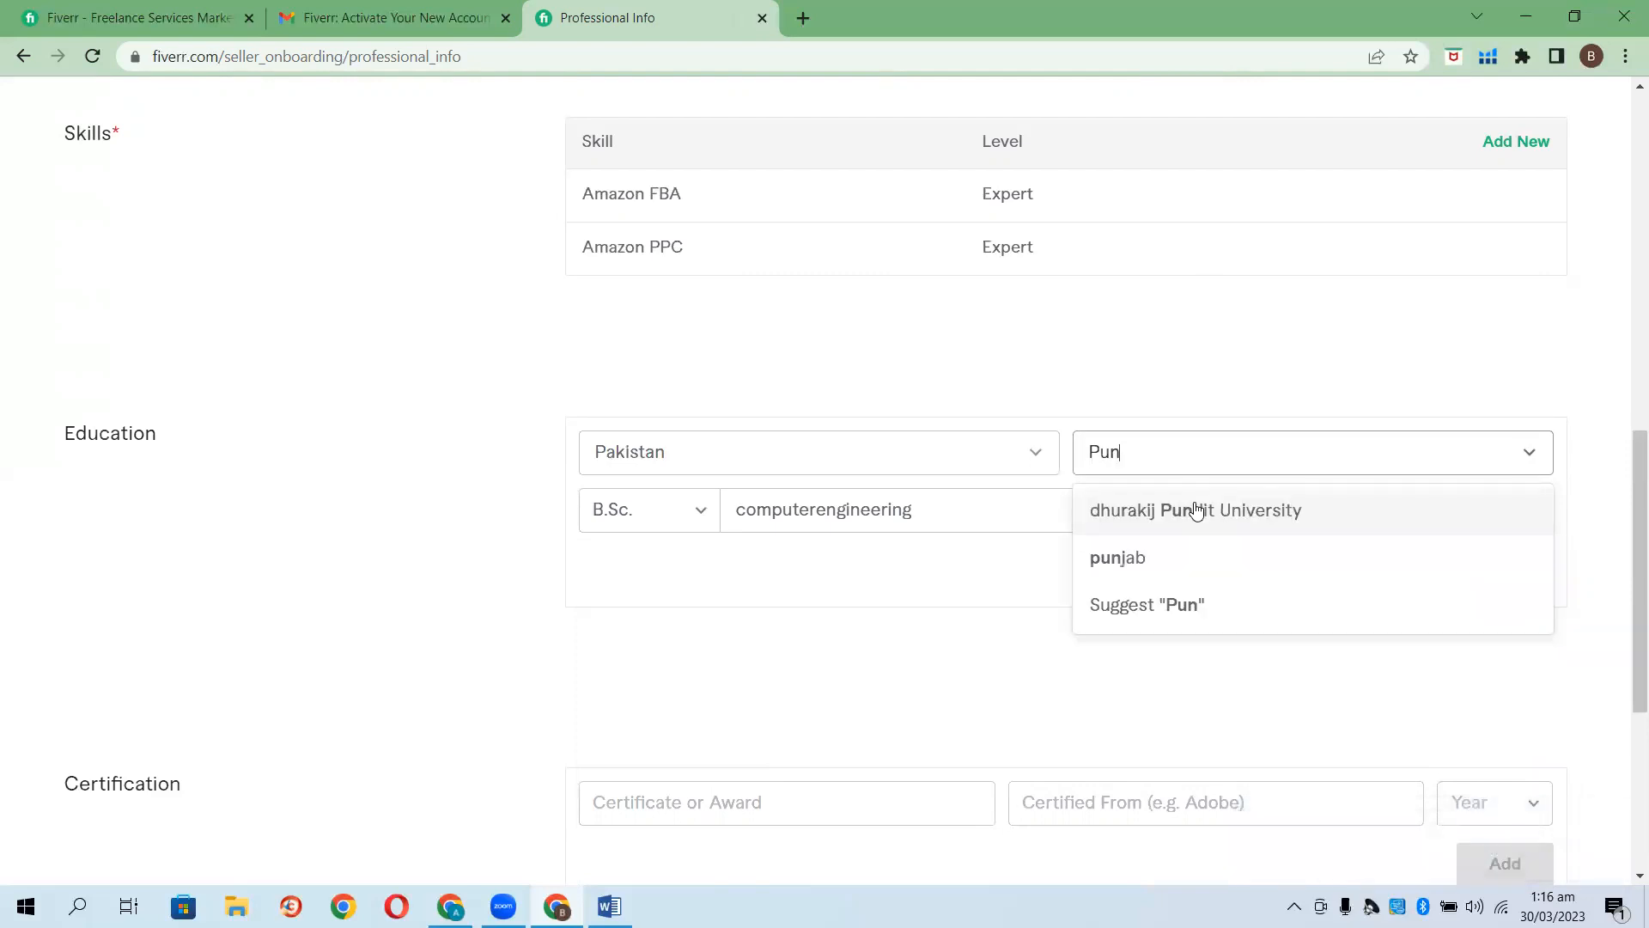
{"action": "type", "text": "jab "}
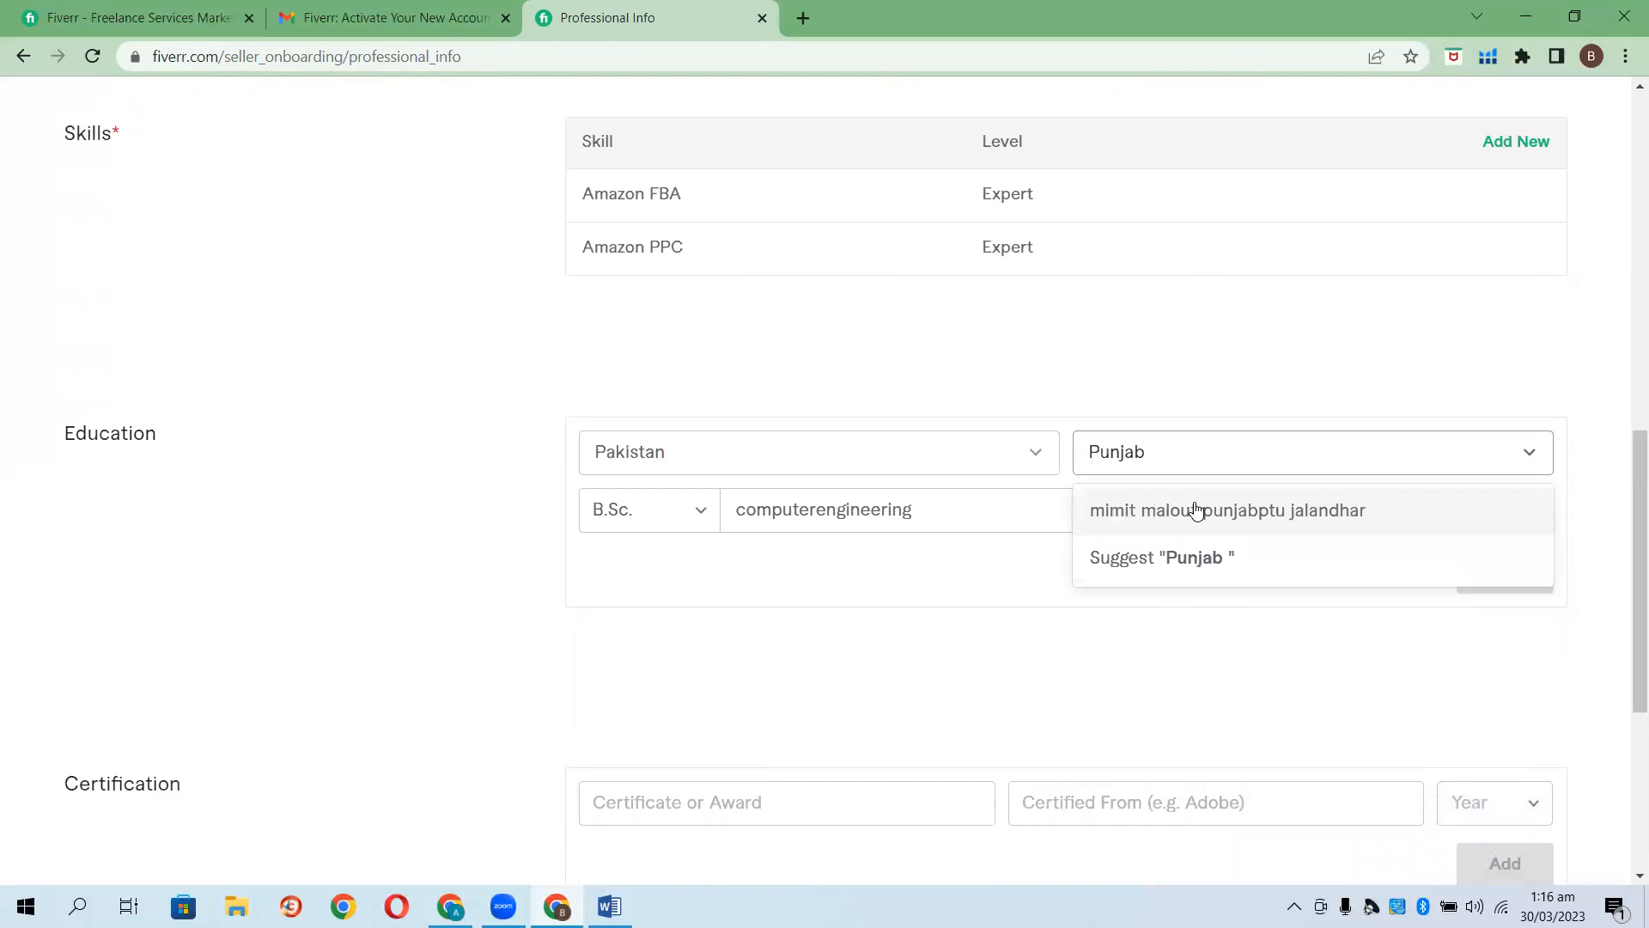
{"action": "type", "text": "Uni"}
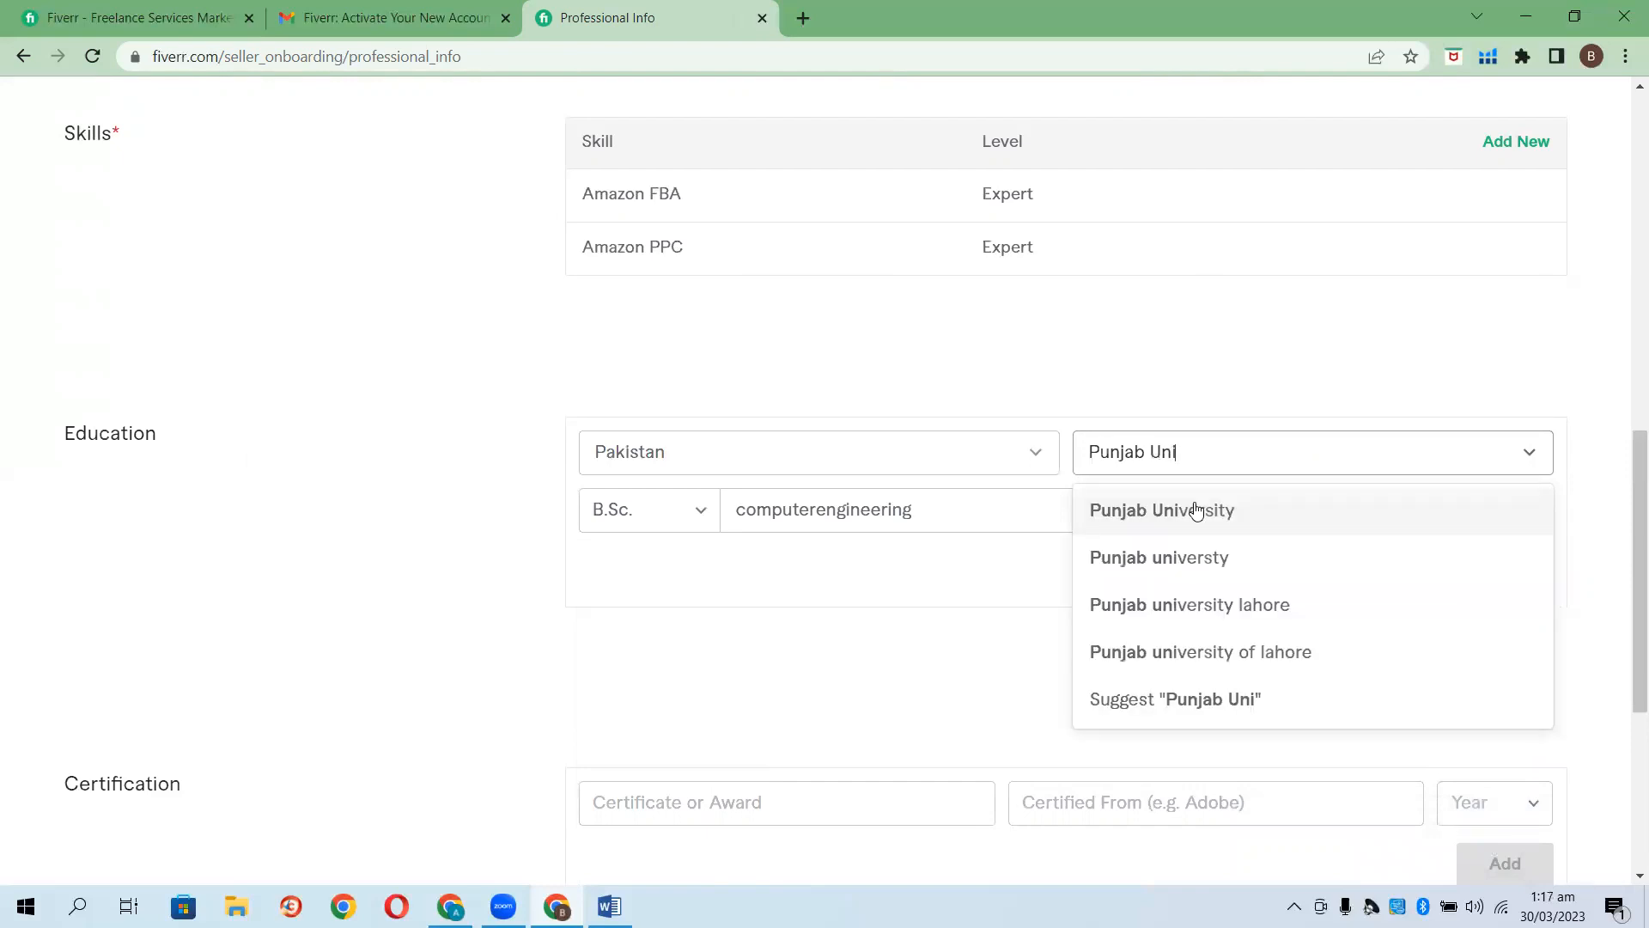
{"action": "left_click", "coordinate": [1197, 511]}
{"action": "left_click", "coordinate": [1509, 578]}
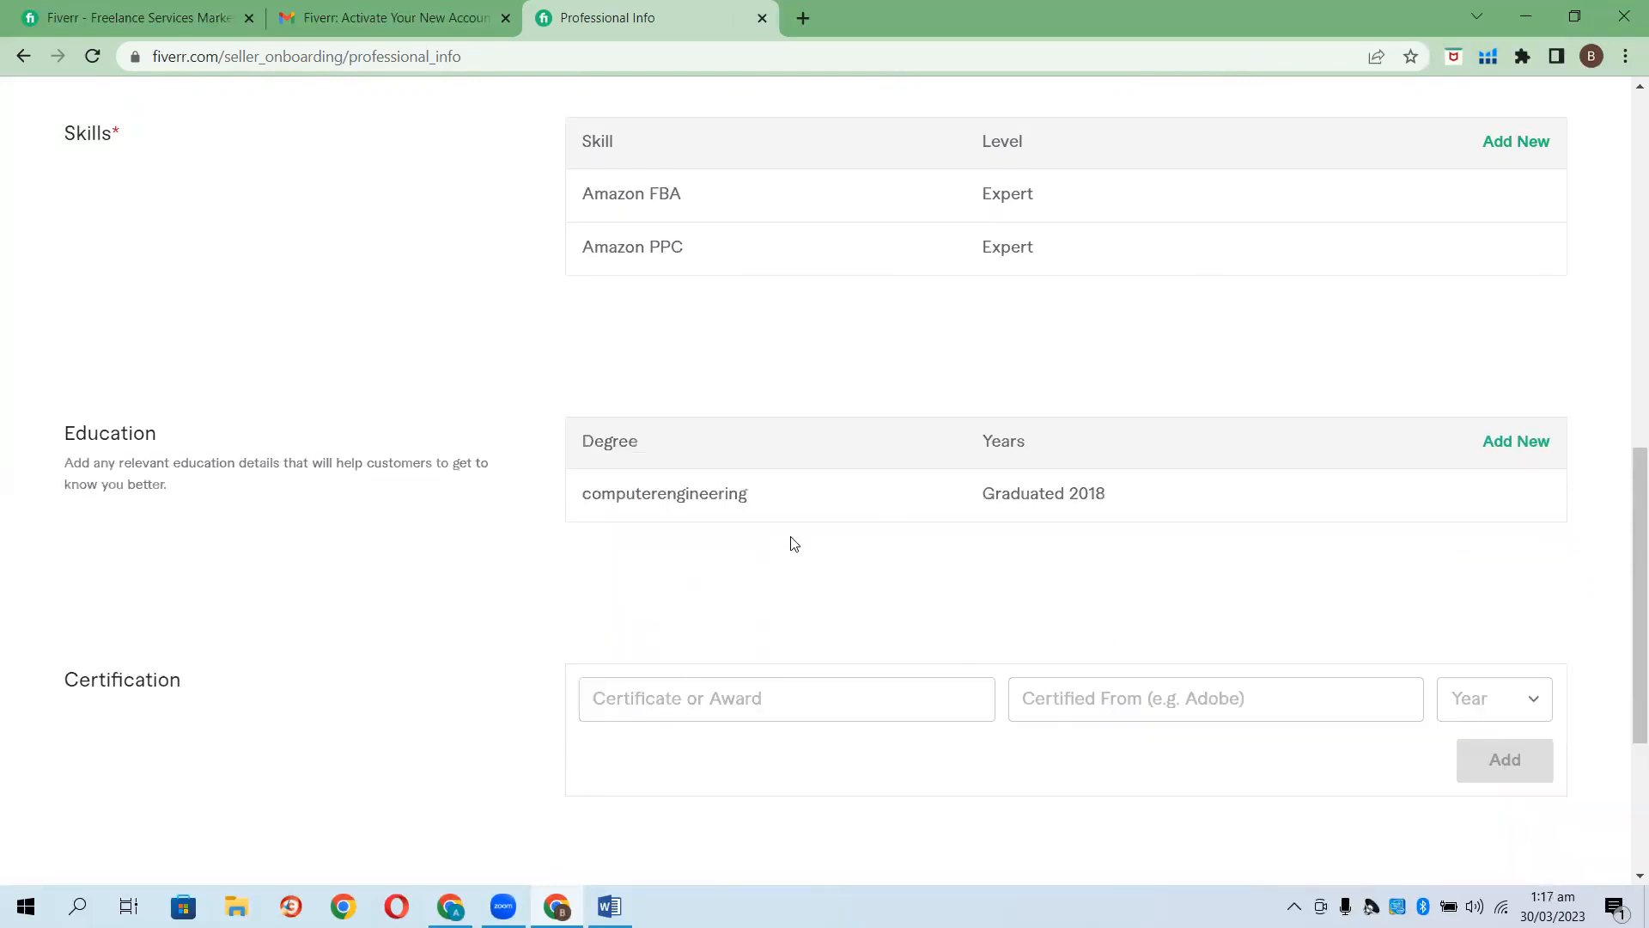
{"action": "scroll", "coordinate": [791, 543], "scroll_direction": "down", "scroll_amount": 2}
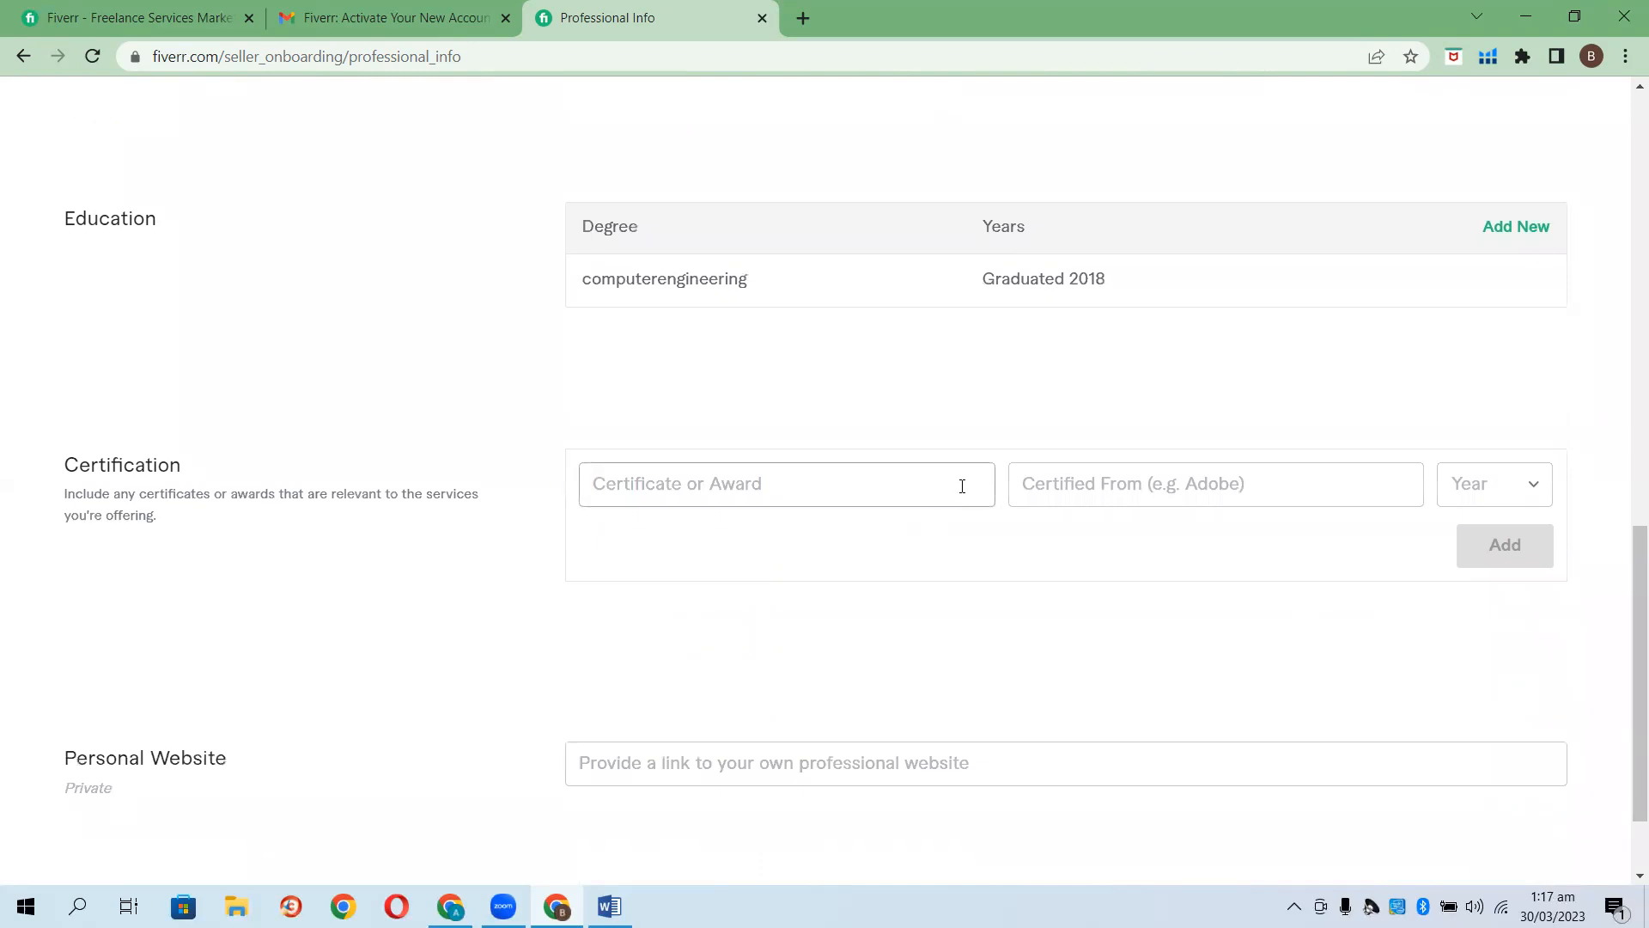
Add the Digital Marketing certificate issued by IA, year 2019.
{"action": "type", "text": "Amaz"}
{"action": "key", "text": "BackSpace"}
{"action": "key", "text": "BackSpace"}
{"action": "key", "text": "BackSpace"}
{"action": "type", "text": "Digital"}
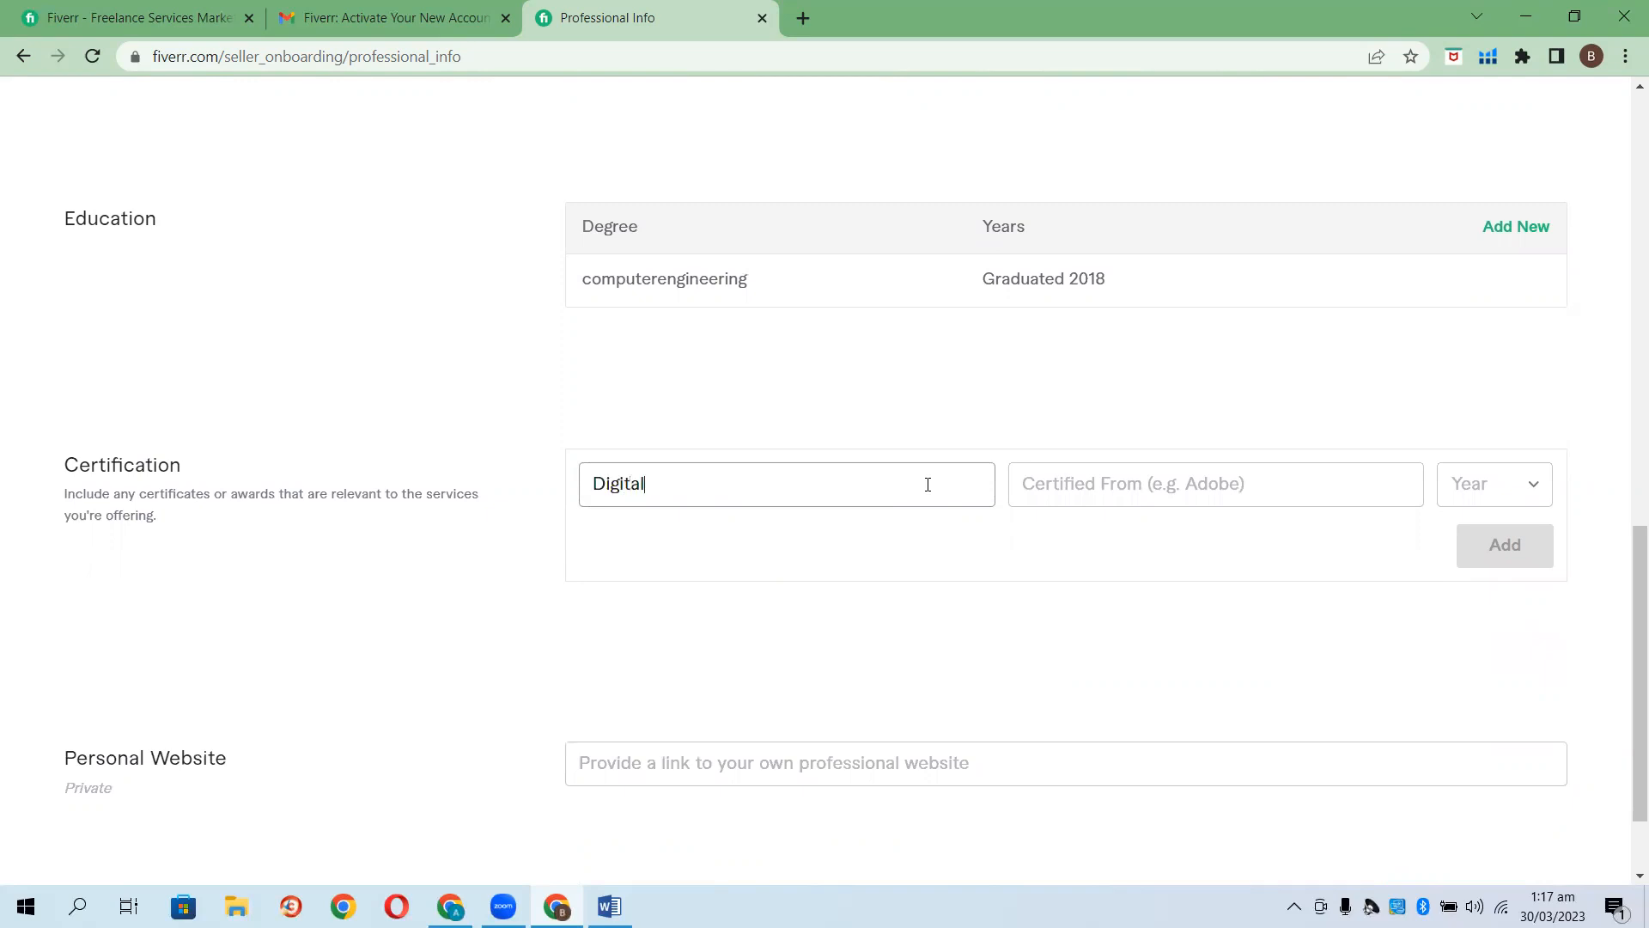
{"action": "type", "text": " Marketing"}
{"action": "left_click", "coordinate": [1354, 490]}
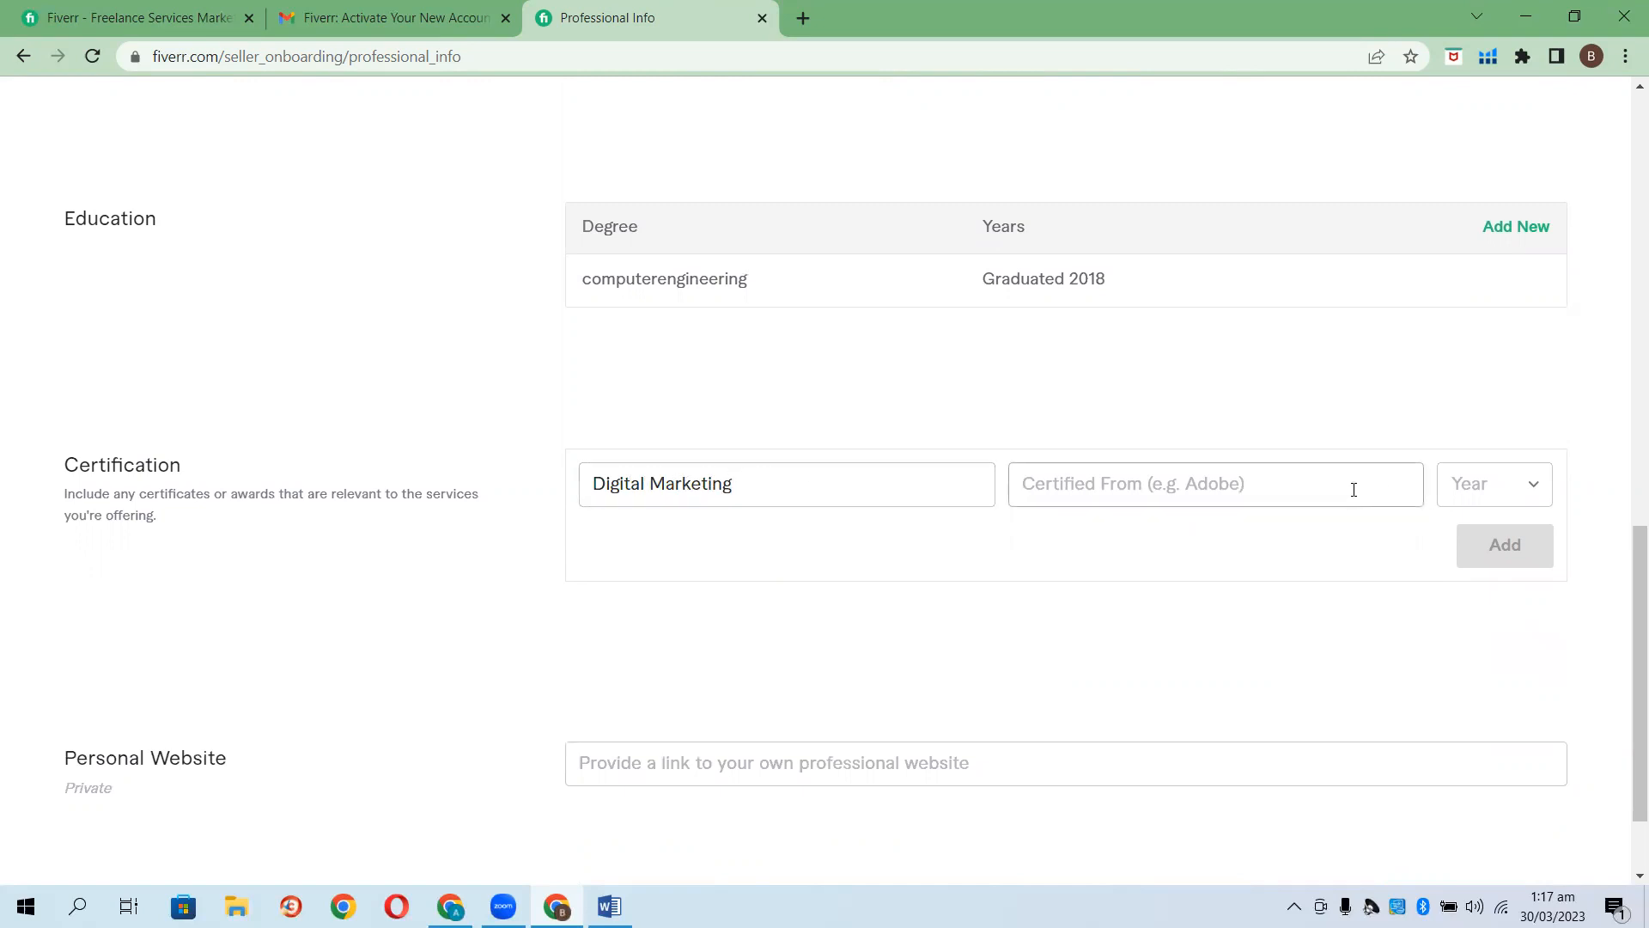
{"action": "type", "text": "IA Tech"}
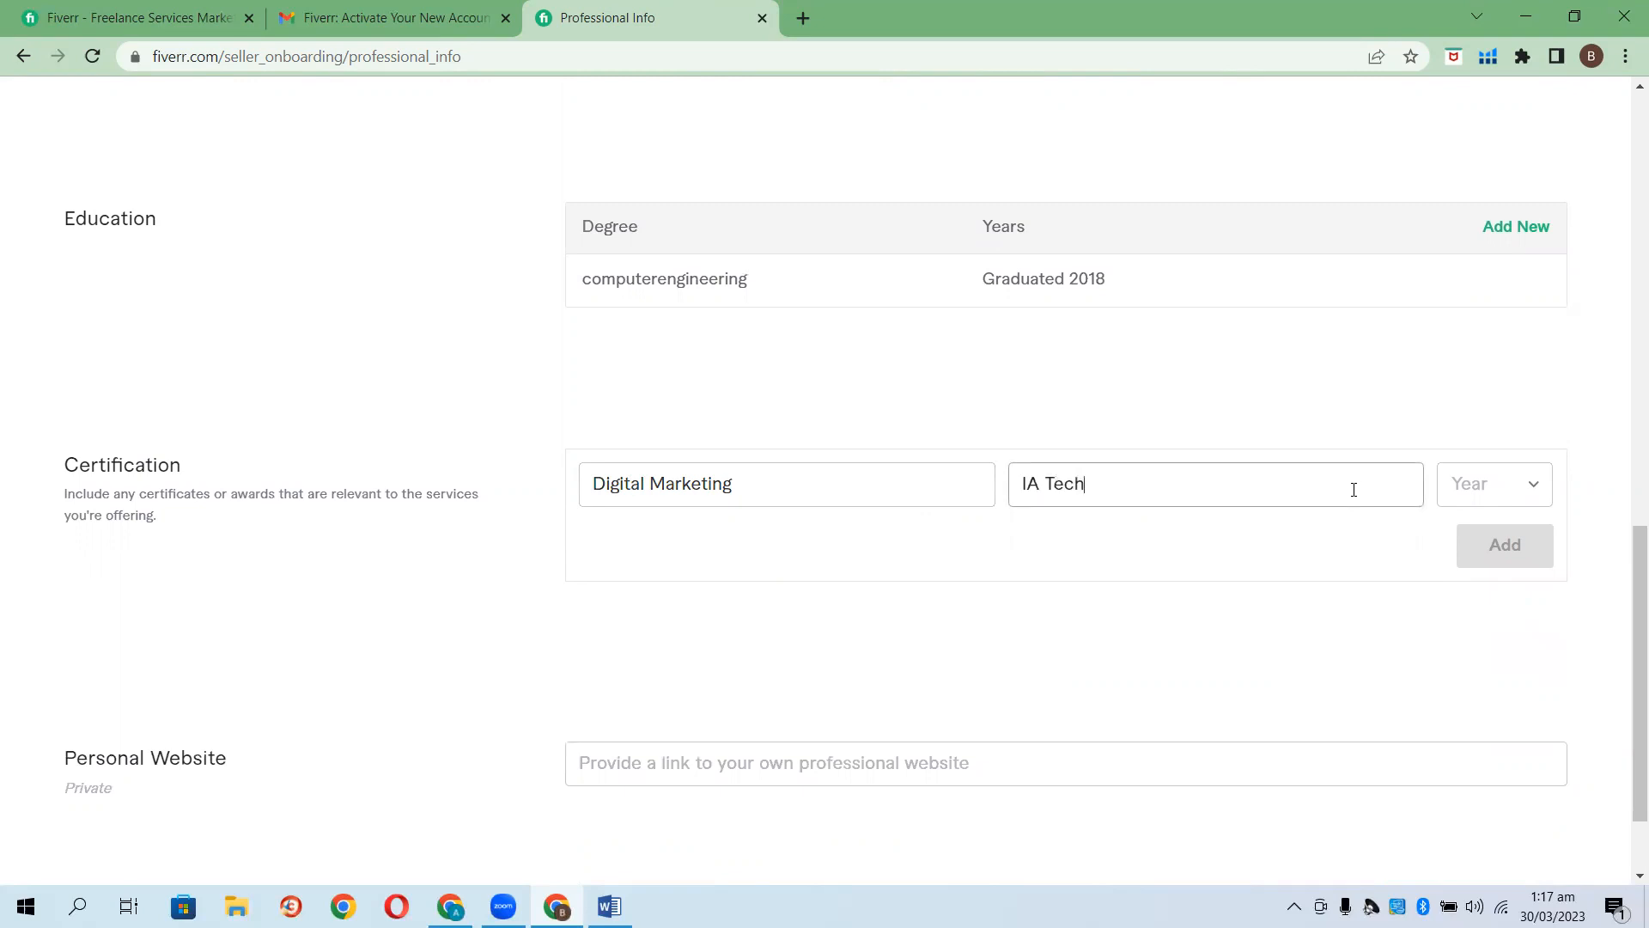
{"action": "left_click", "coordinate": [1528, 486]}
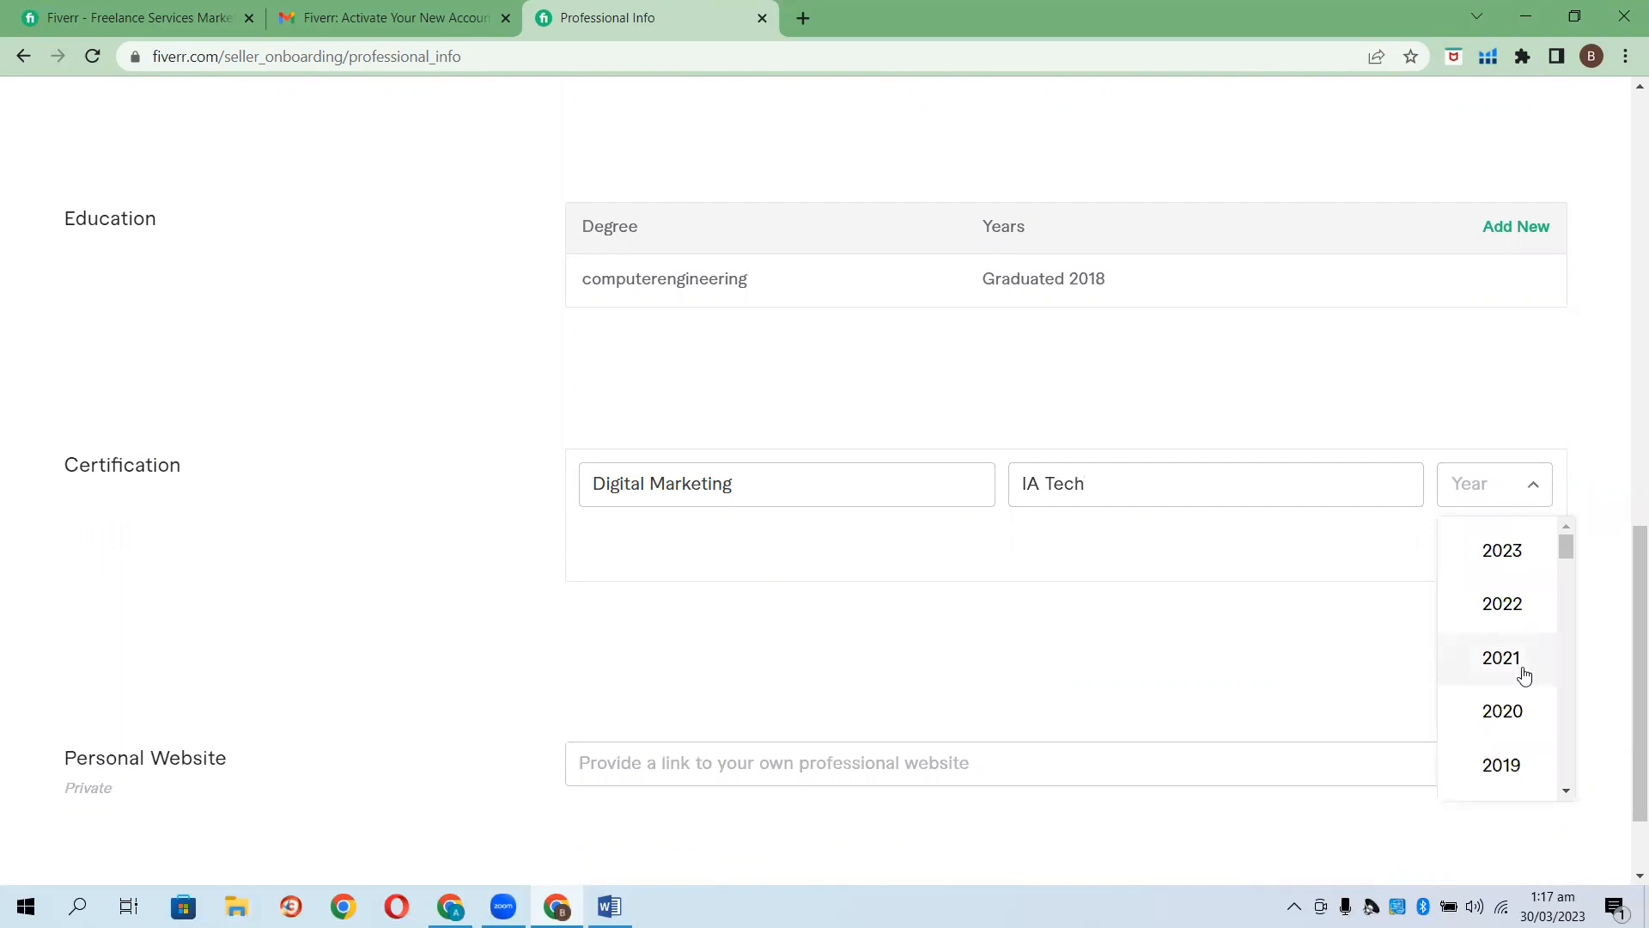
{"action": "left_click", "coordinate": [1509, 768]}
{"action": "left_click", "coordinate": [1472, 569]}
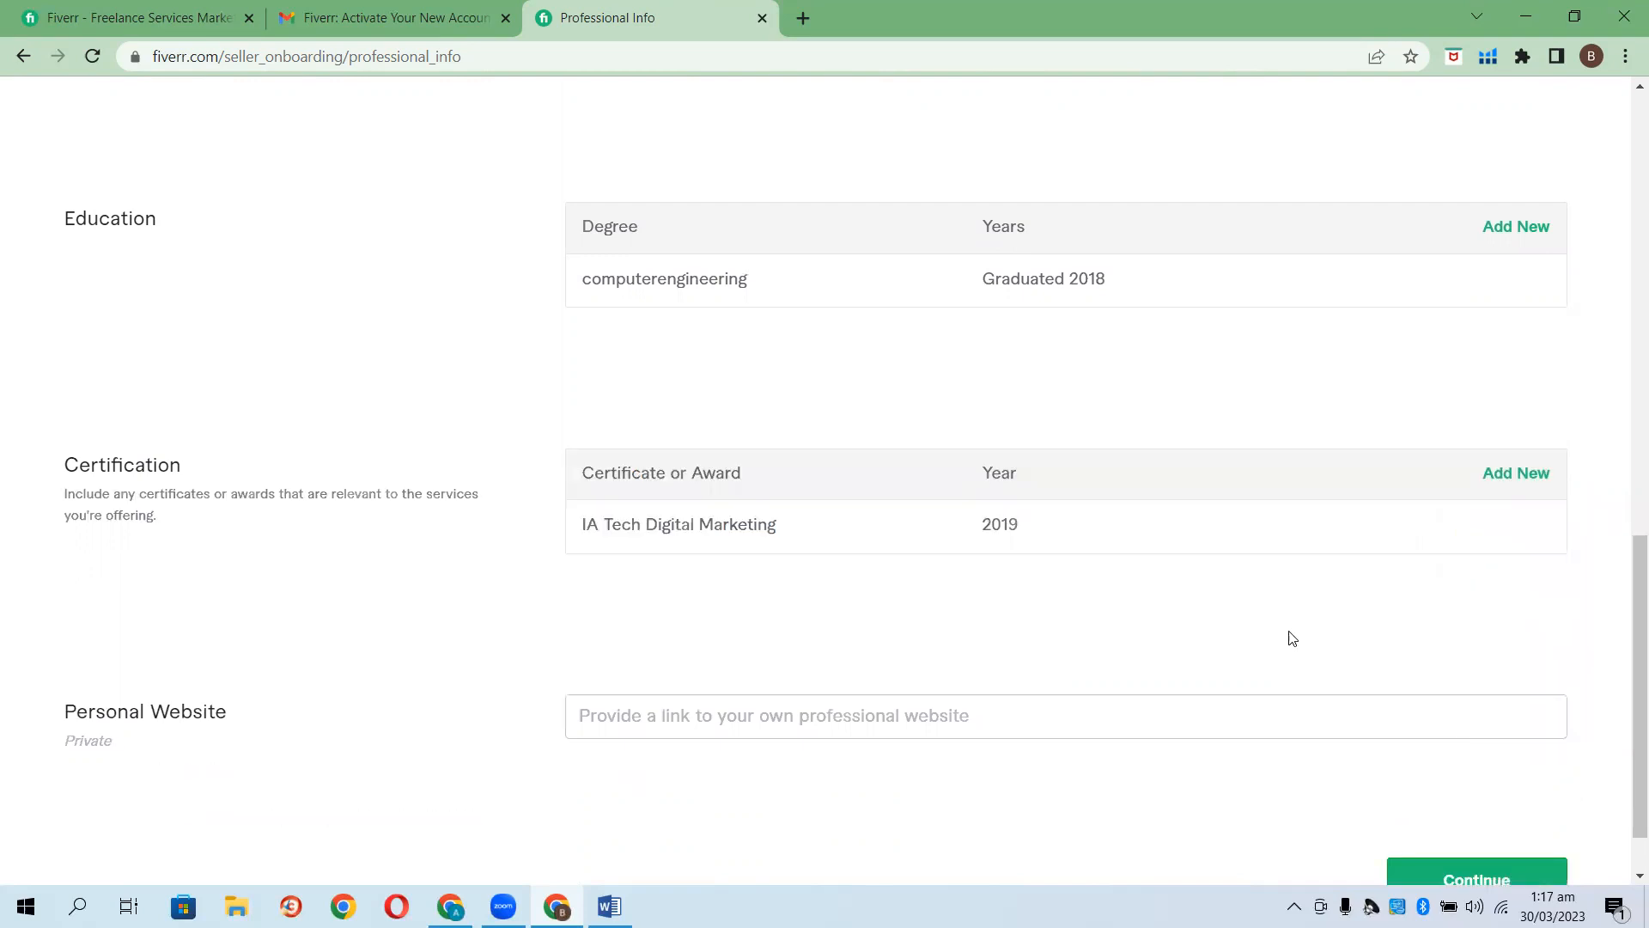
Add a second certificate, Amazon Virtual Assistant from Soft Tech, year 2018.
{"action": "left_click", "coordinate": [1512, 474]}
{"action": "left_click", "coordinate": [836, 489]}
{"action": "type", "text": "Amazon"}
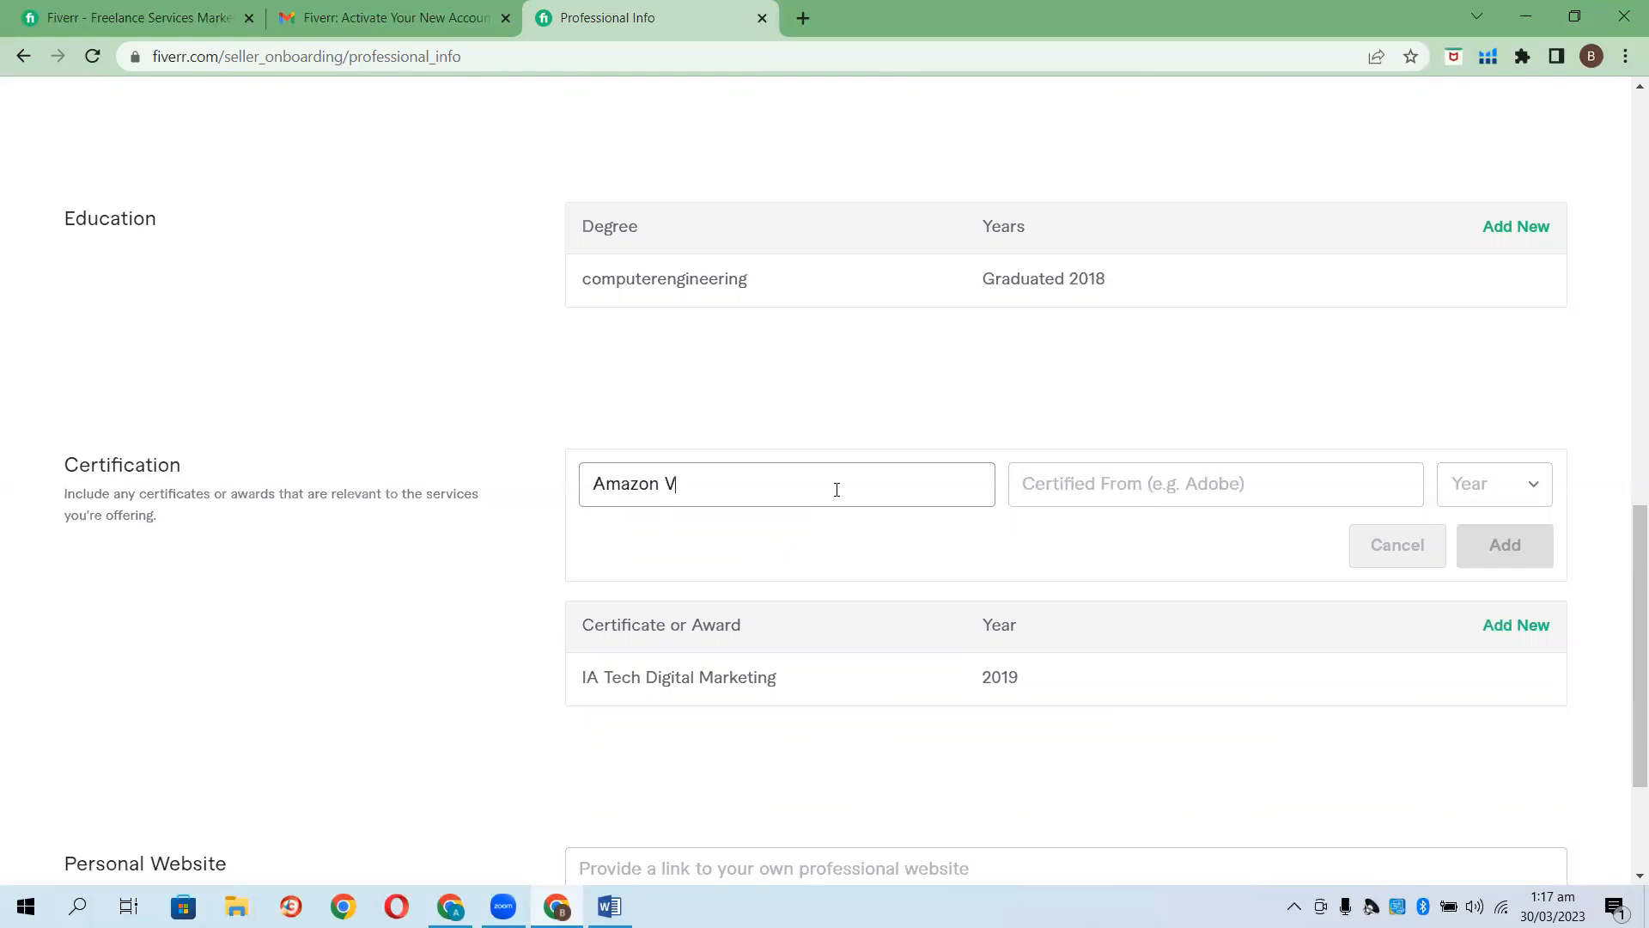
{"action": "type", "text": "Virual"}
{"action": "key", "text": "BackSpace"}
{"action": "key", "text": "BackSpace"}
{"action": "type", "text": "ssistan"}
{"action": "left_click", "coordinate": [1226, 487]}
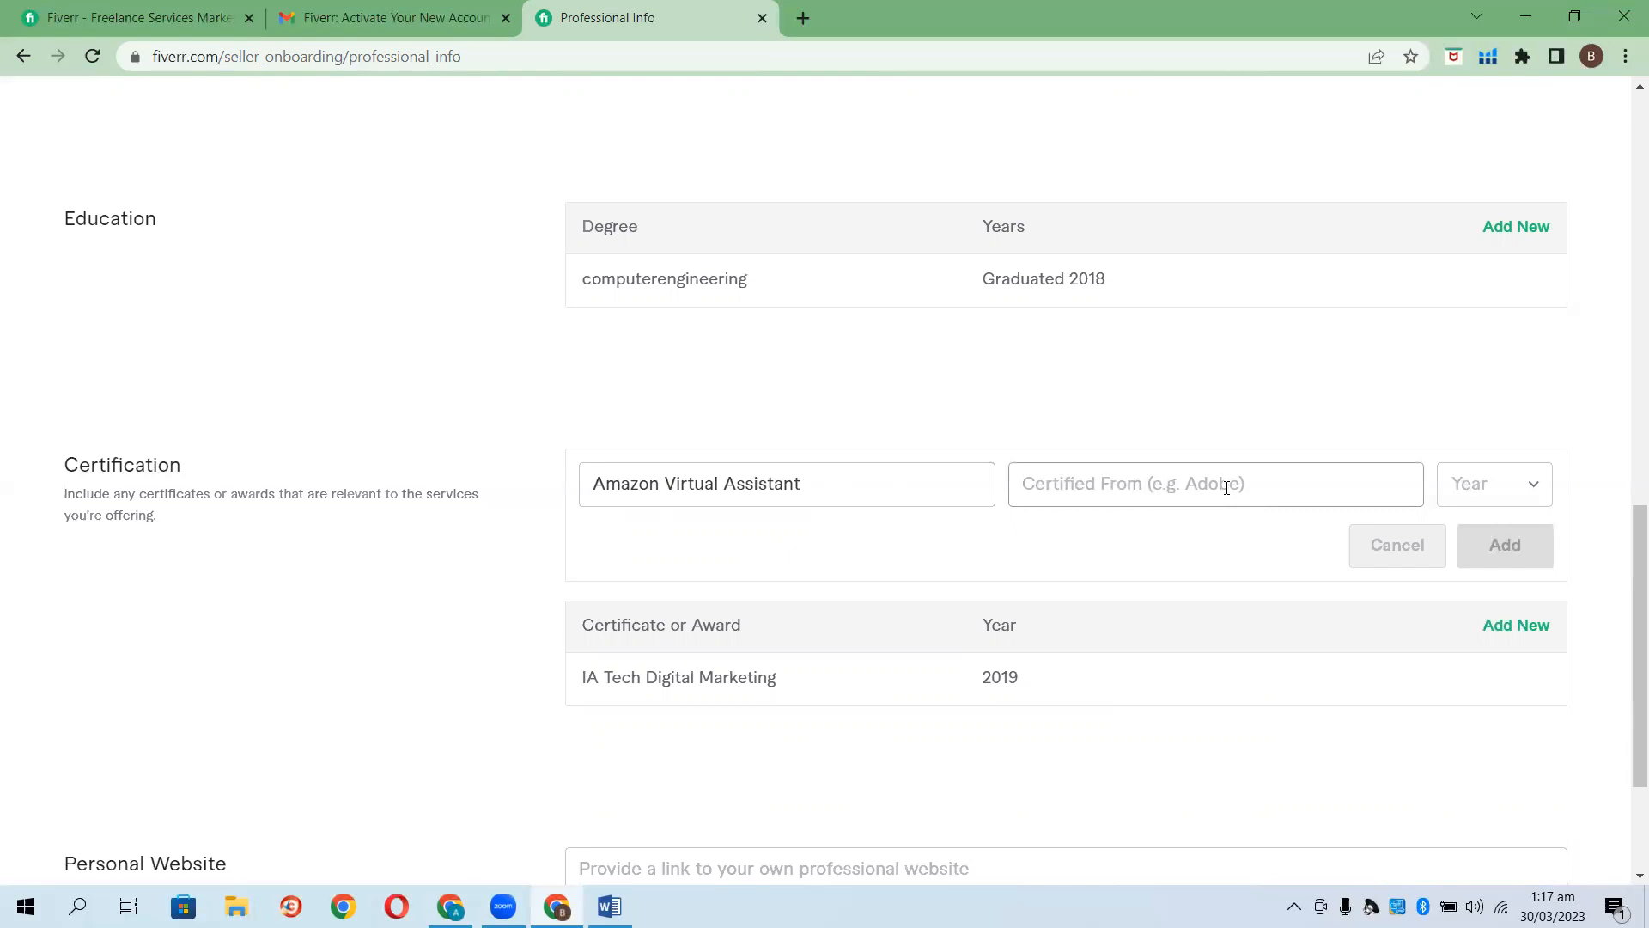
{"action": "type", "text": "Soft Tech"}
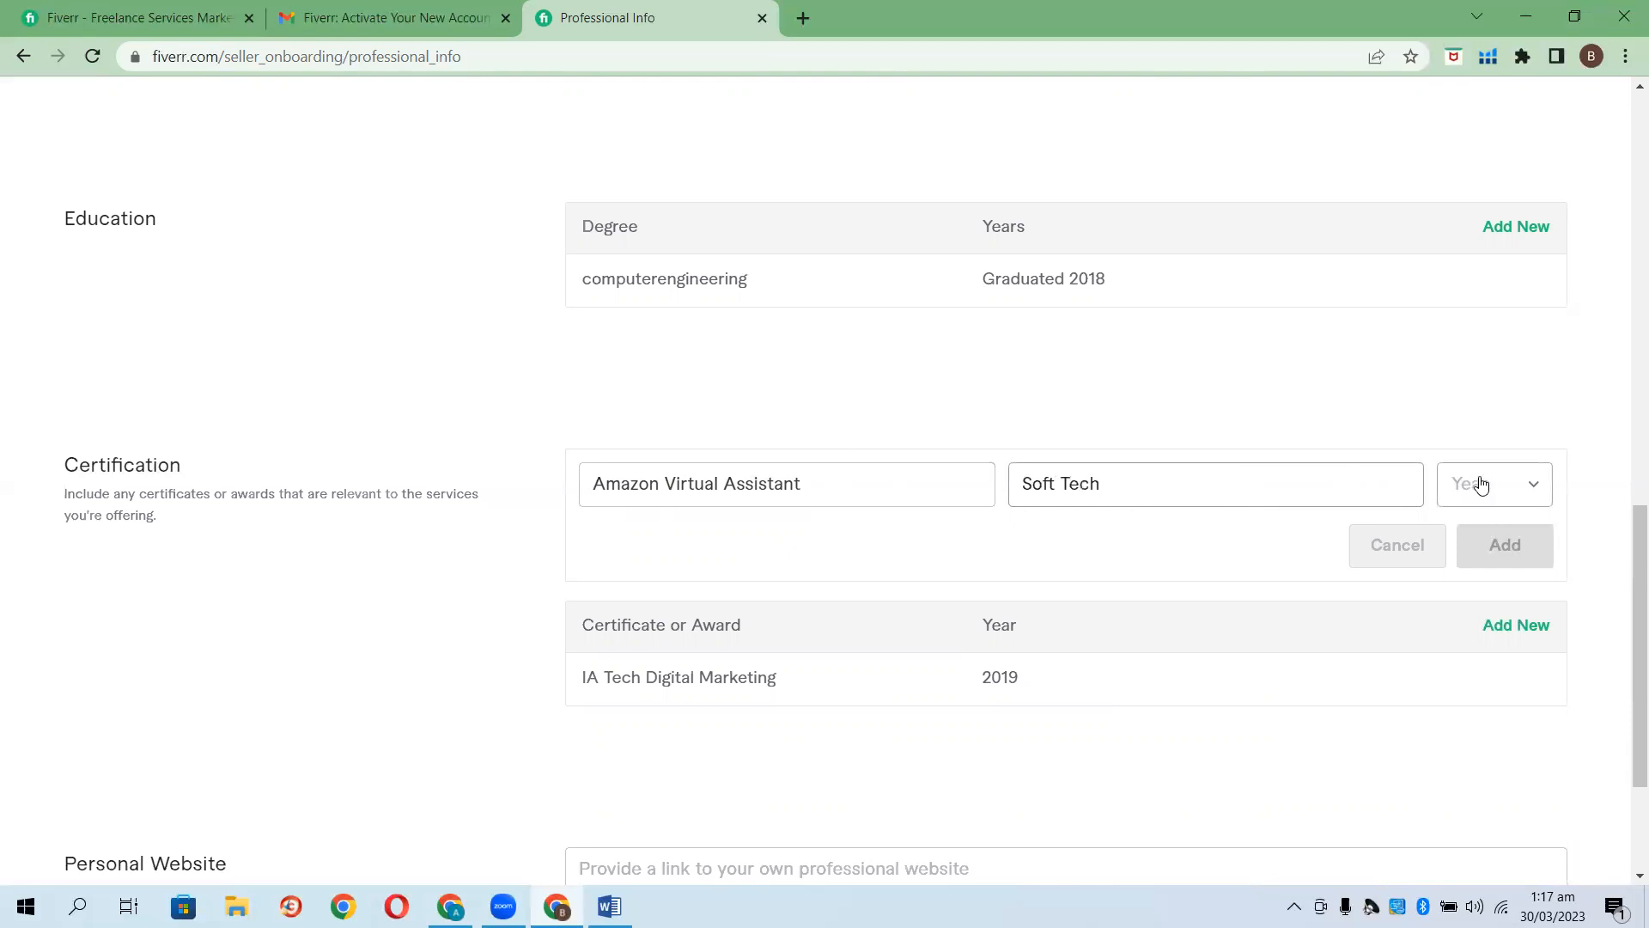
{"action": "left_click", "coordinate": [1479, 481]}
{"action": "scroll", "coordinate": [1496, 692], "scroll_direction": "down", "scroll_amount": 1}
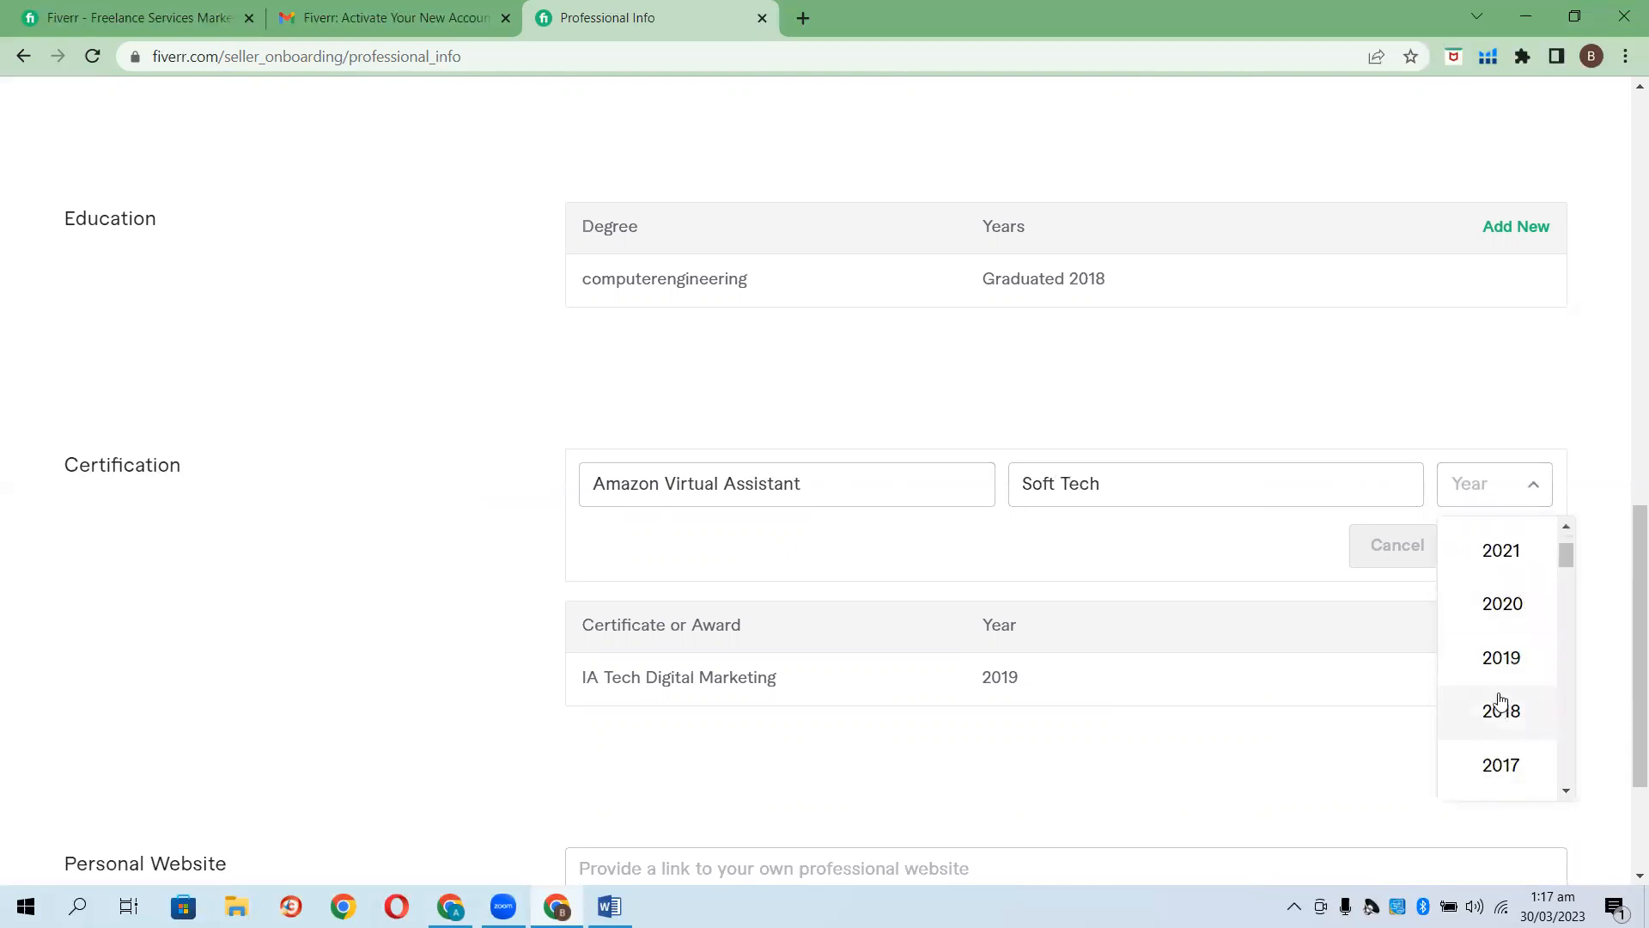
{"action": "left_click", "coordinate": [1499, 711]}
{"action": "left_click", "coordinate": [1504, 567]}
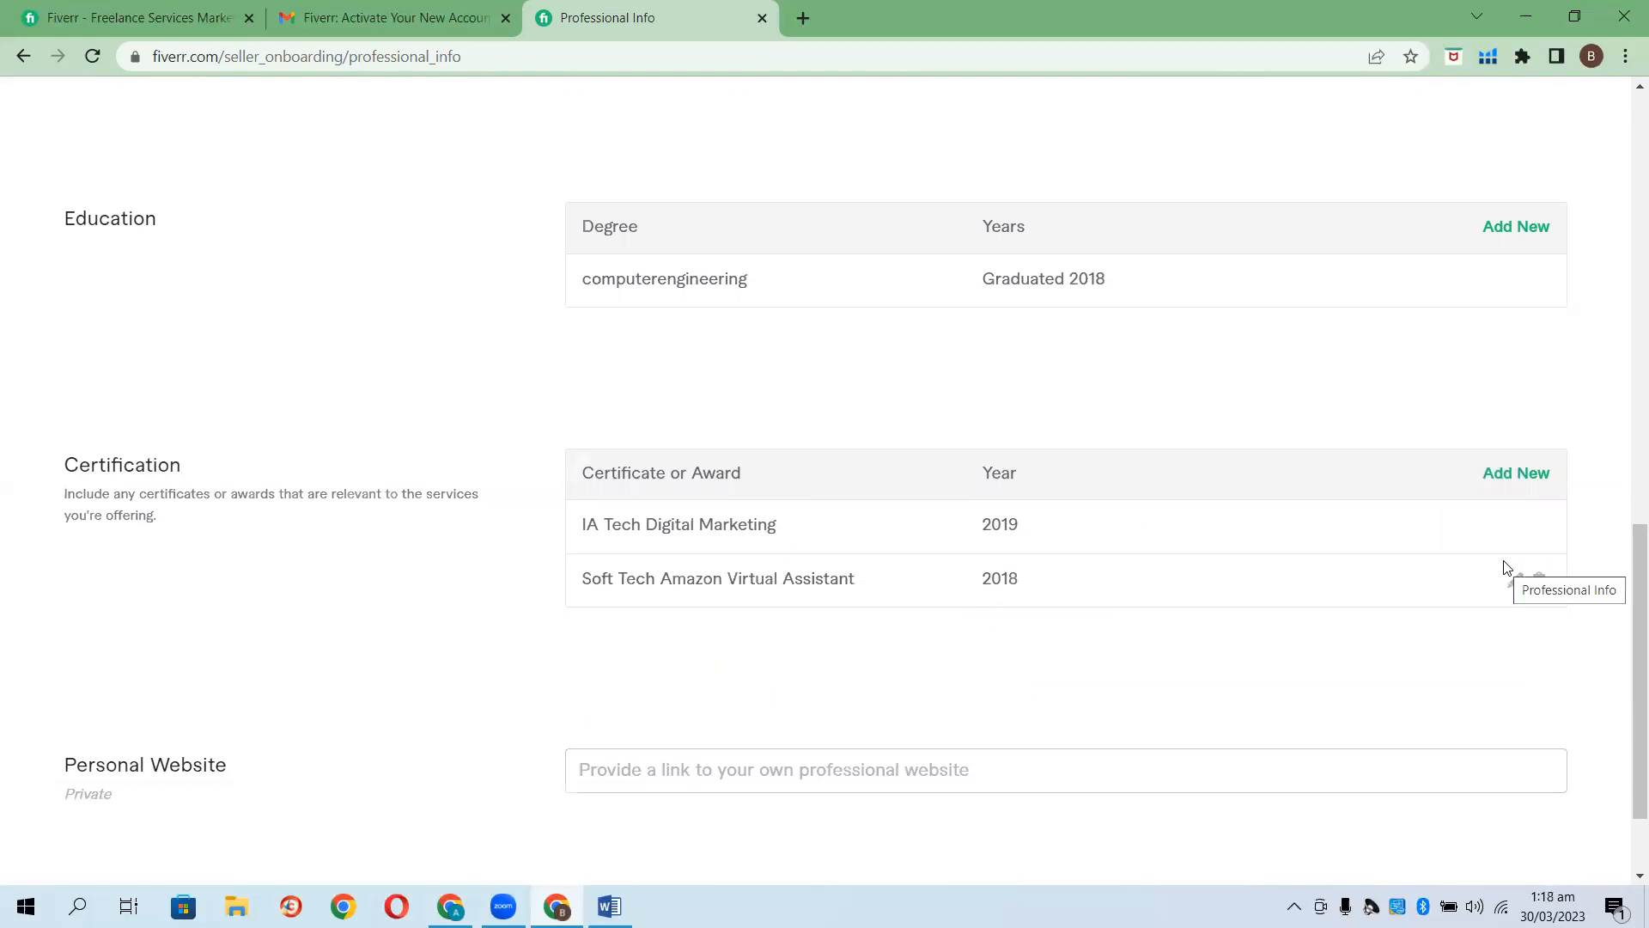
Continue to Linked Accounts and connect Google by choosing an account in the sign-in popup.
{"action": "scroll", "coordinate": [1017, 523], "scroll_direction": "down", "scroll_amount": 2}
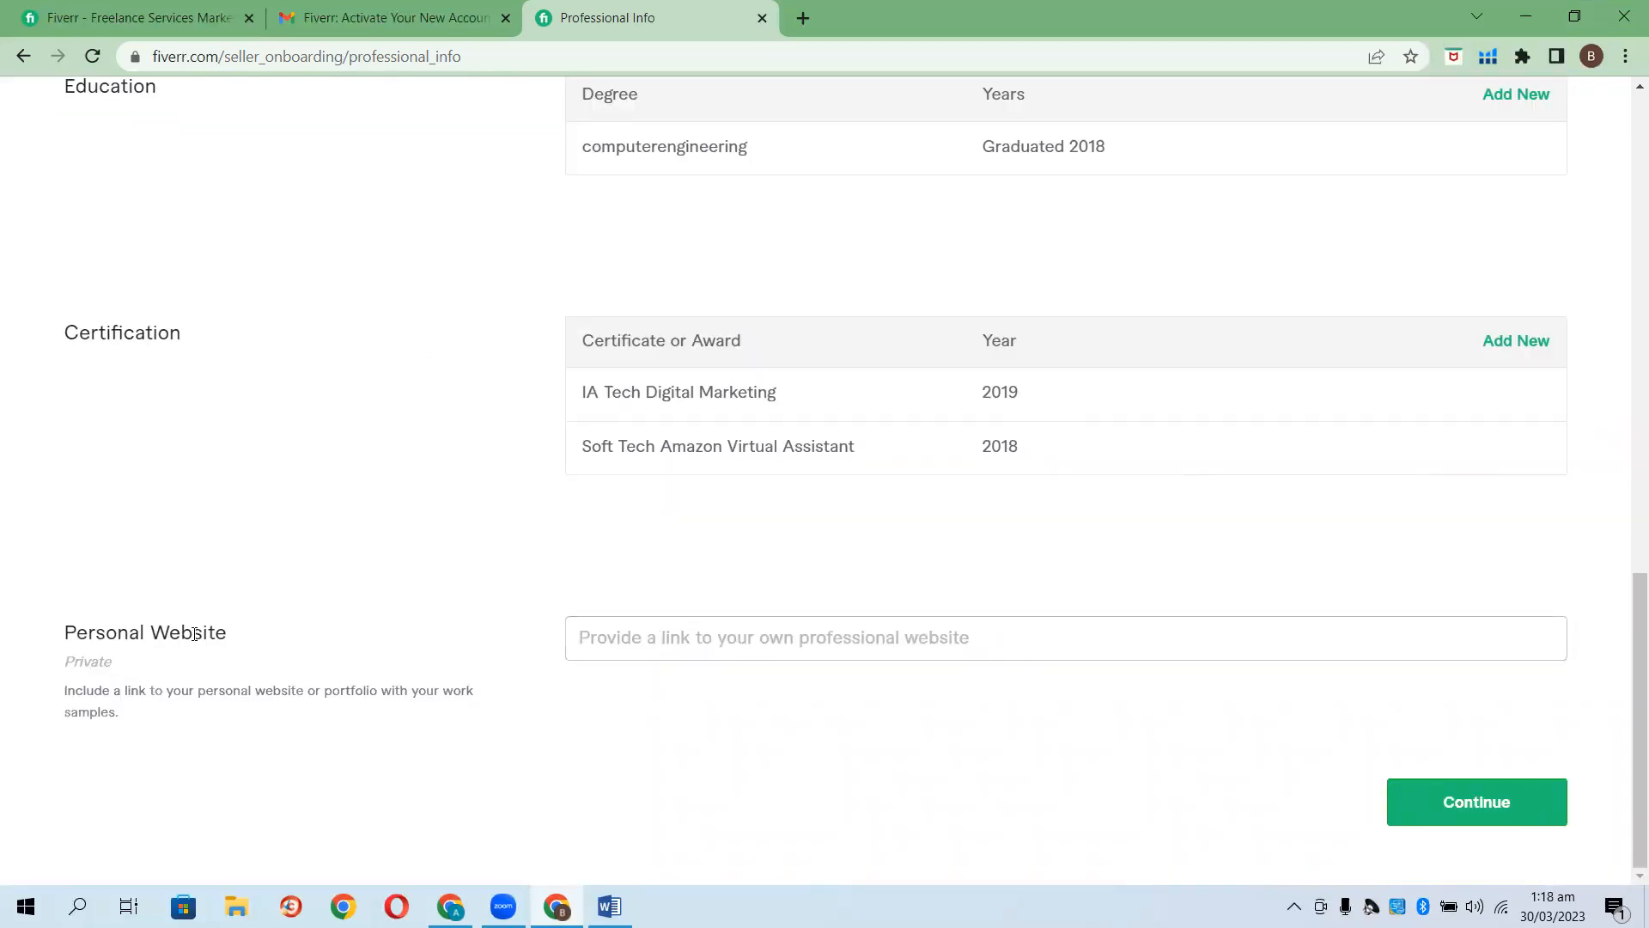
{"action": "left_click", "coordinate": [1506, 809]}
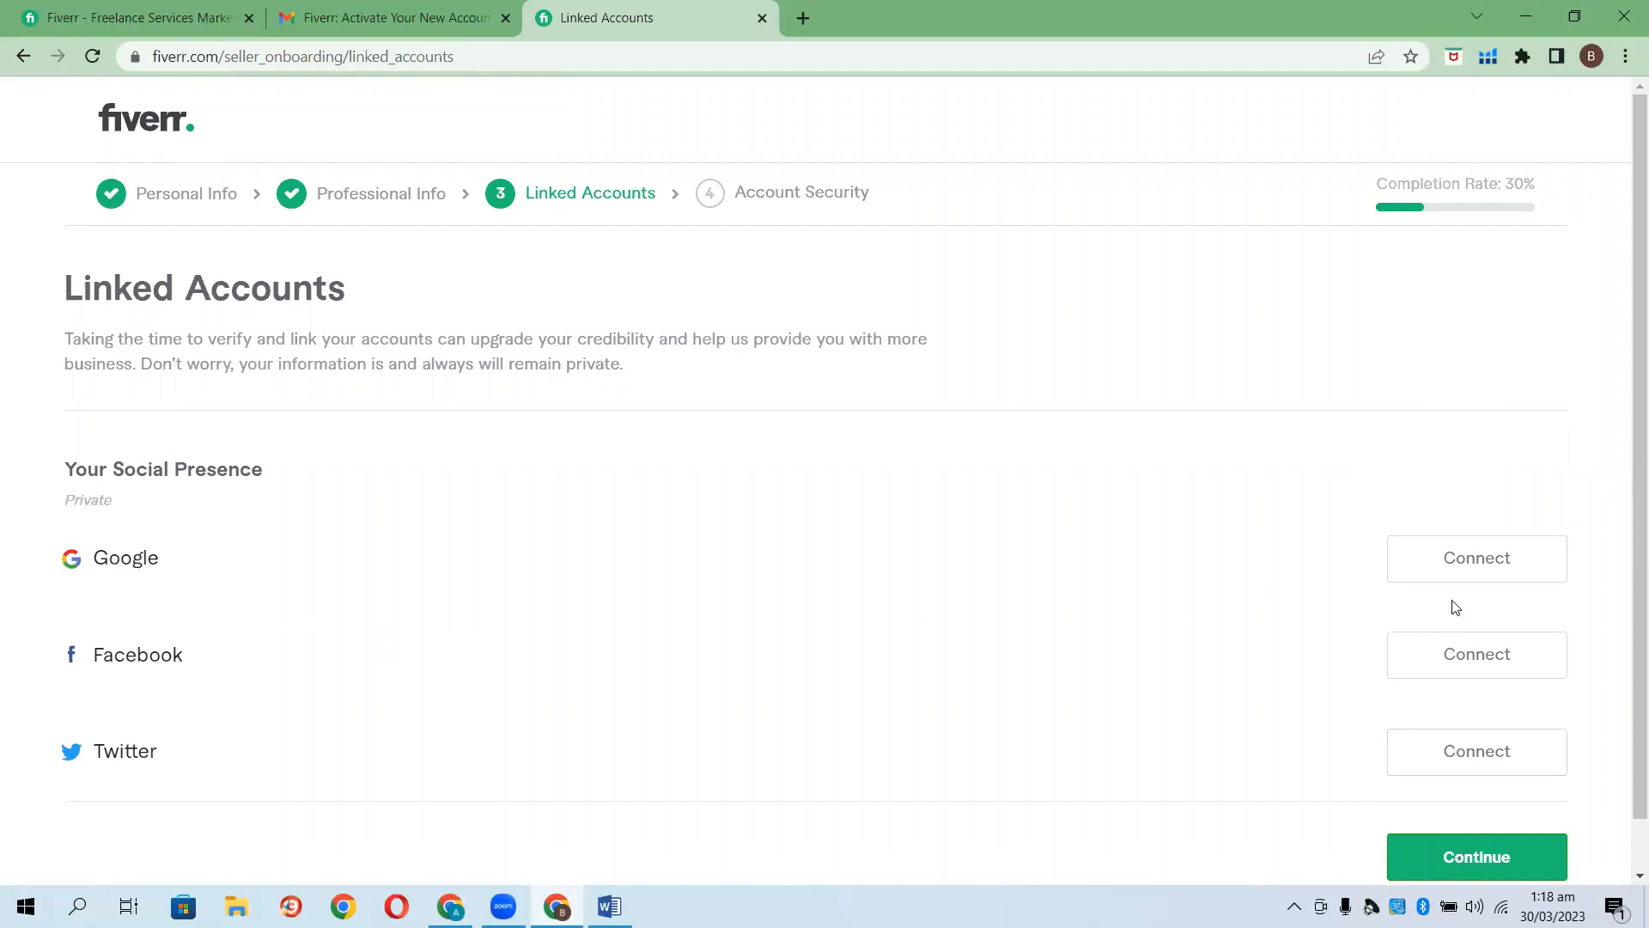
{"action": "left_click", "coordinate": [1455, 569]}
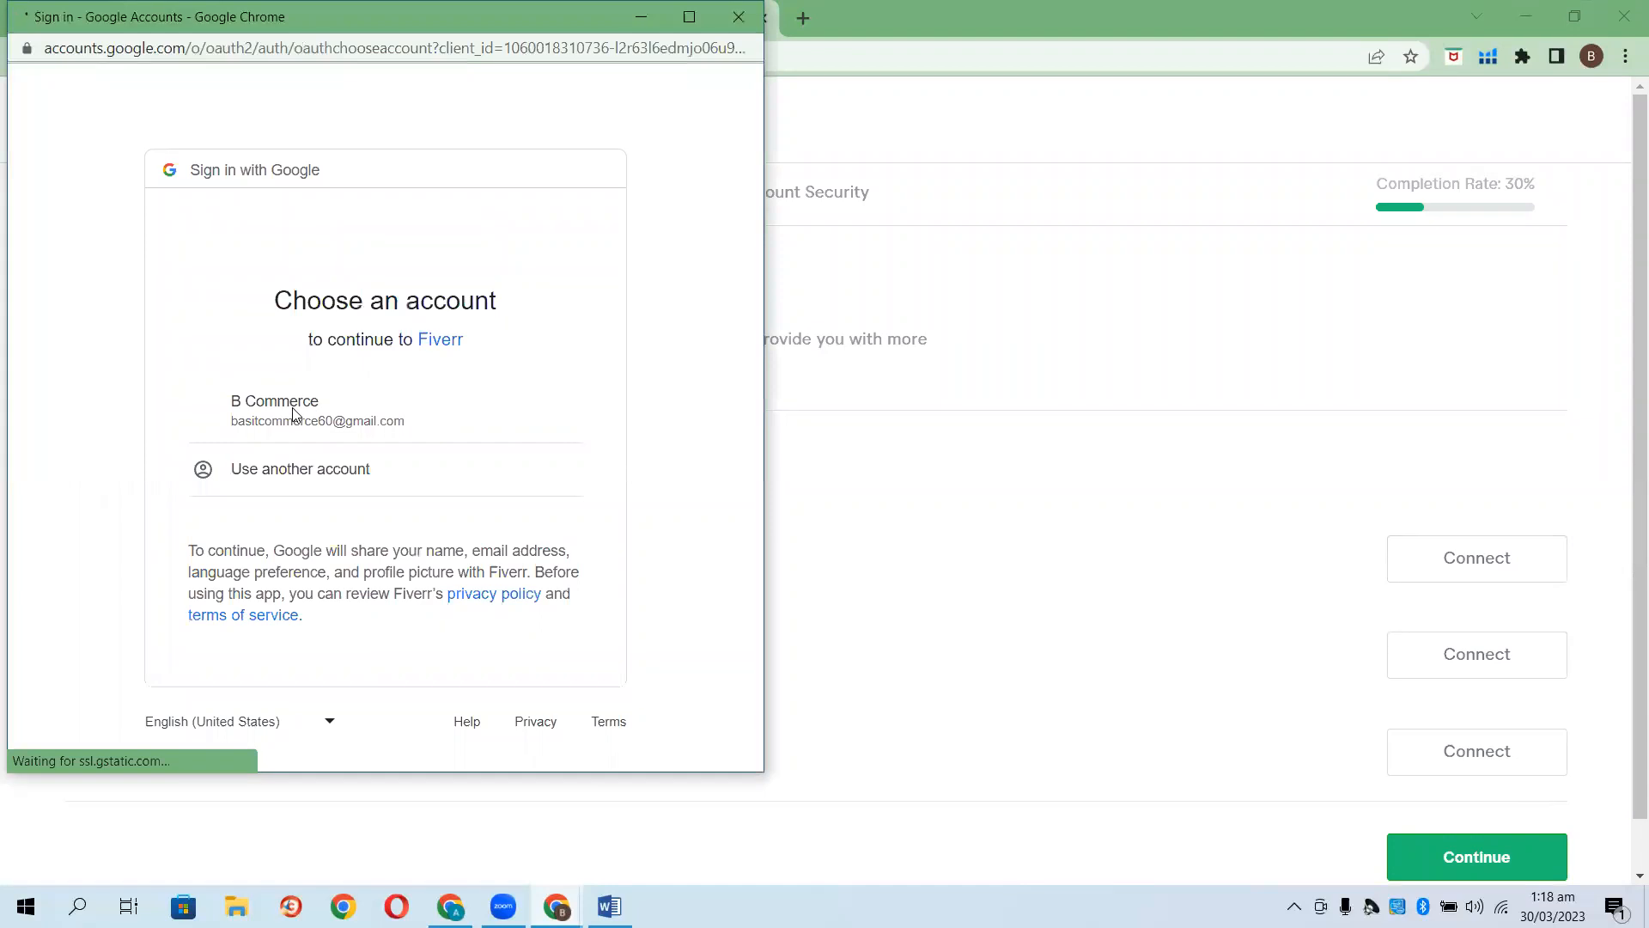
{"action": "left_click", "coordinate": [340, 421]}
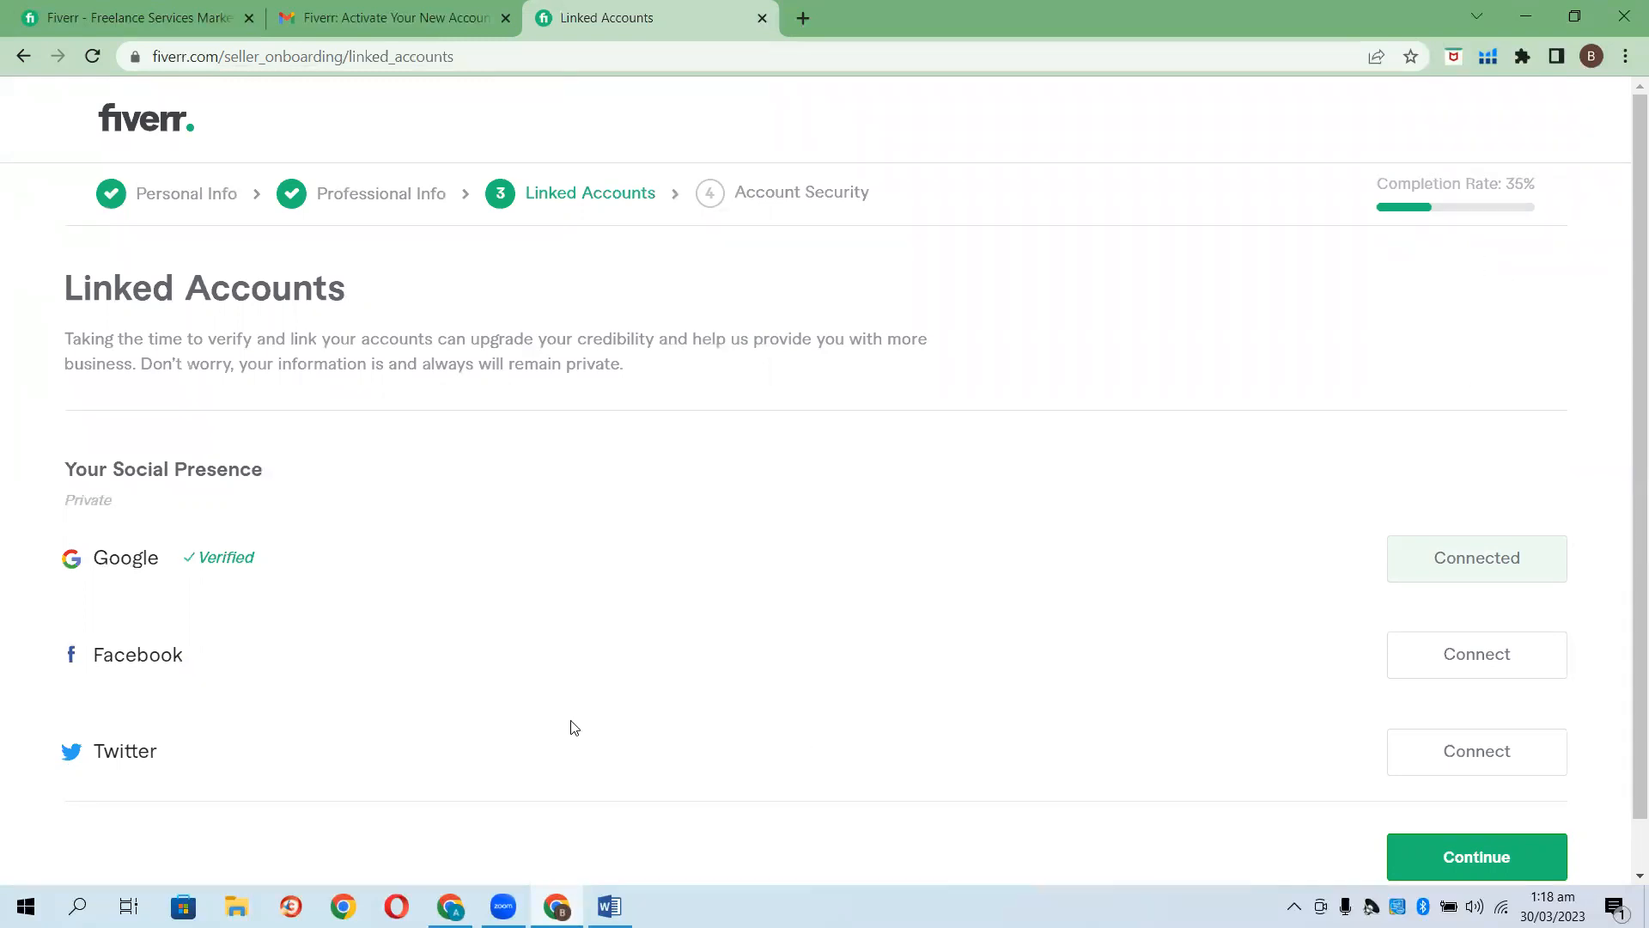
{"action": "scroll", "coordinate": [799, 626], "scroll_direction": "down", "scroll_amount": 1}
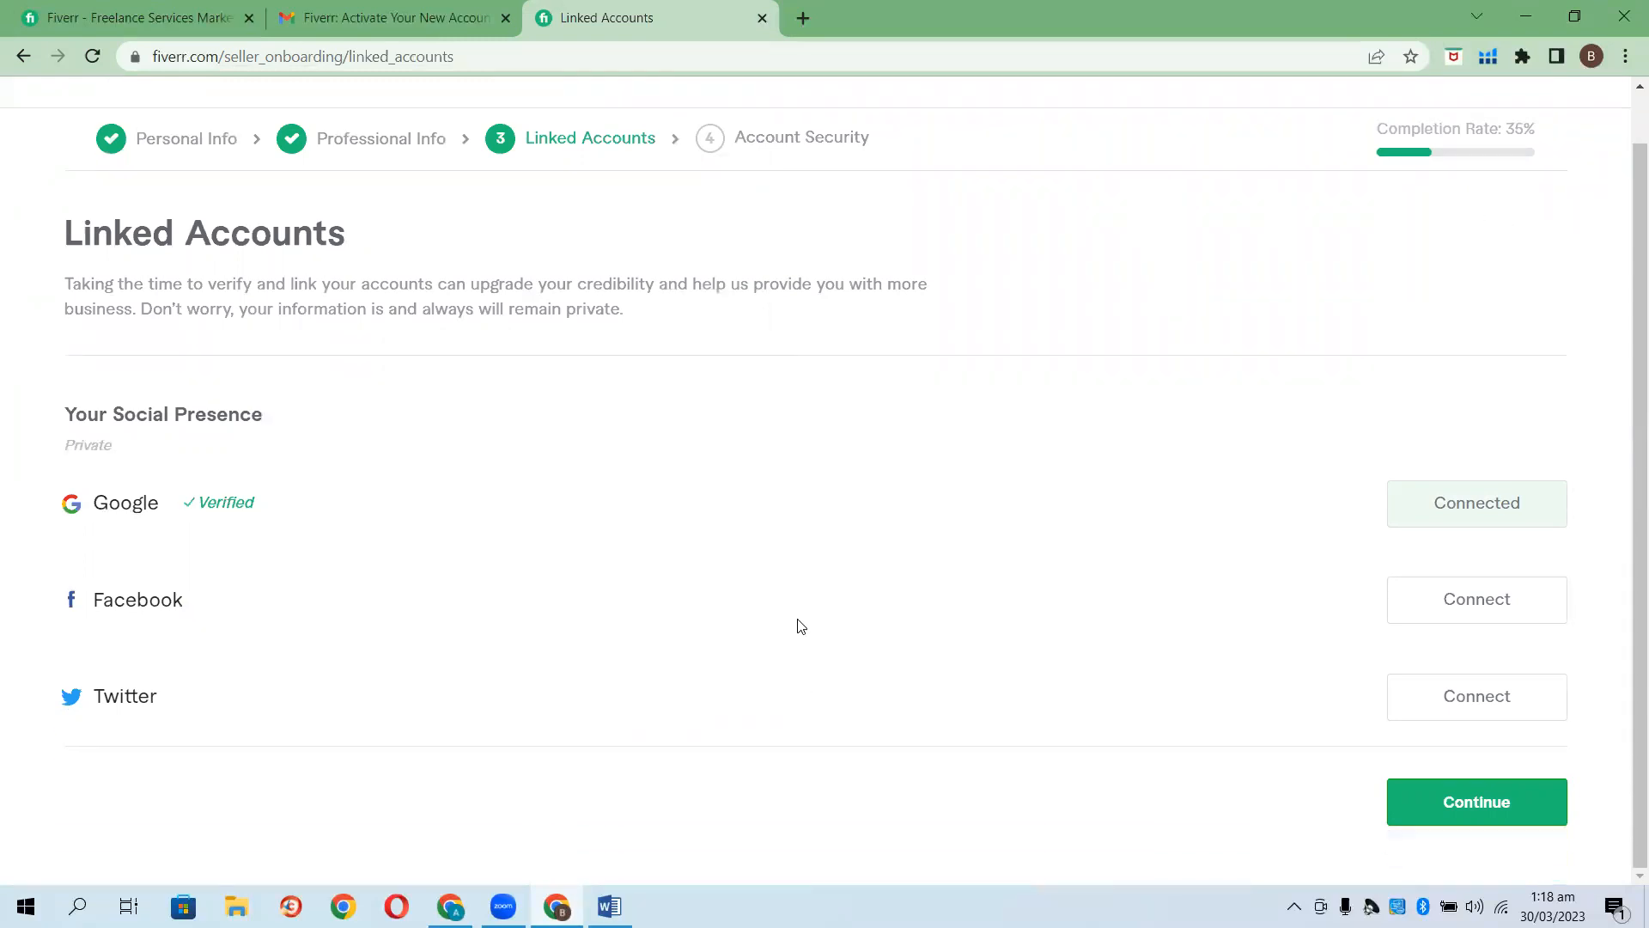
Continue to Account Security, try verifying a phone number by SMS, then dismiss the dialog.
{"action": "left_click", "coordinate": [1453, 807]}
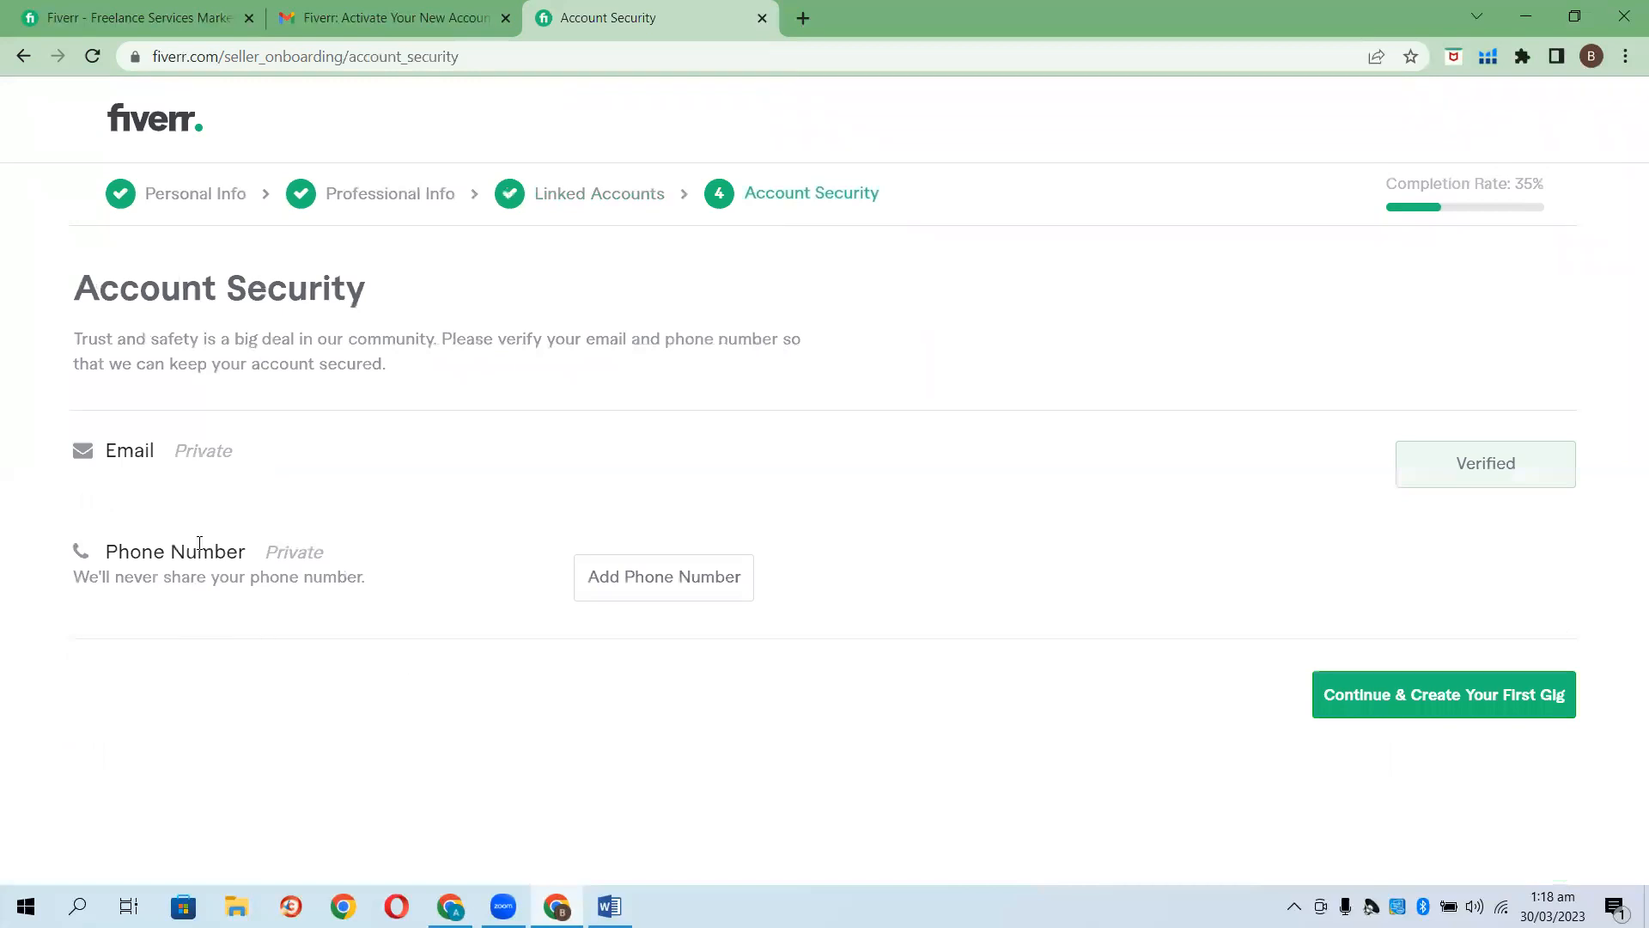
{"action": "left_click", "coordinate": [666, 584]}
{"action": "left_click", "coordinate": [692, 462]}
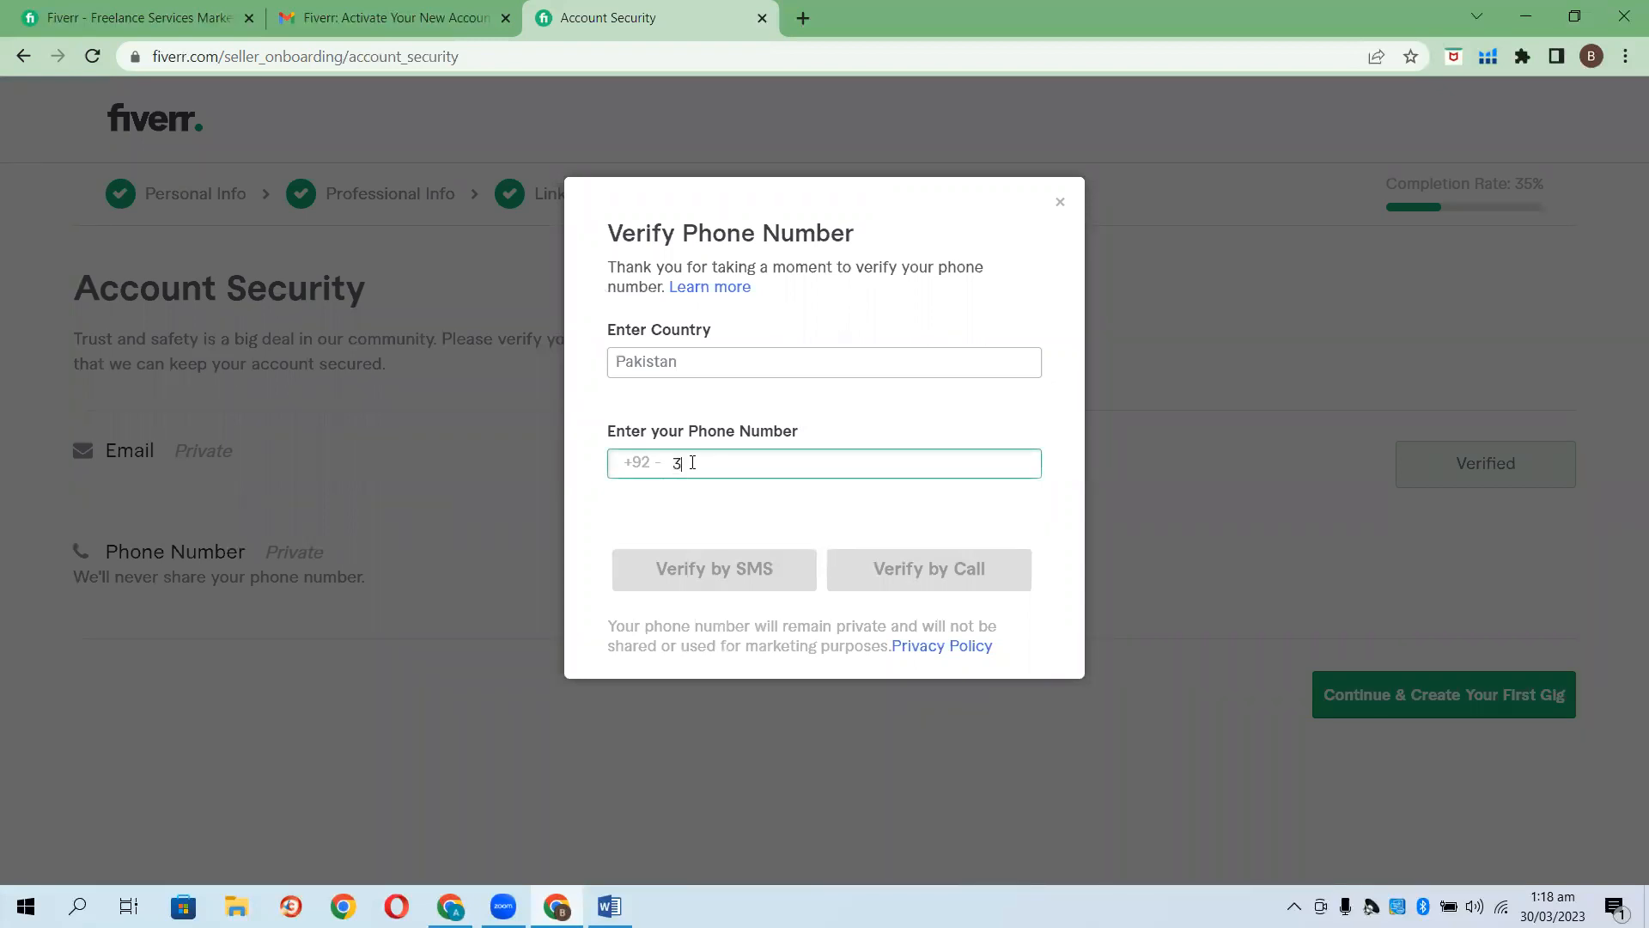
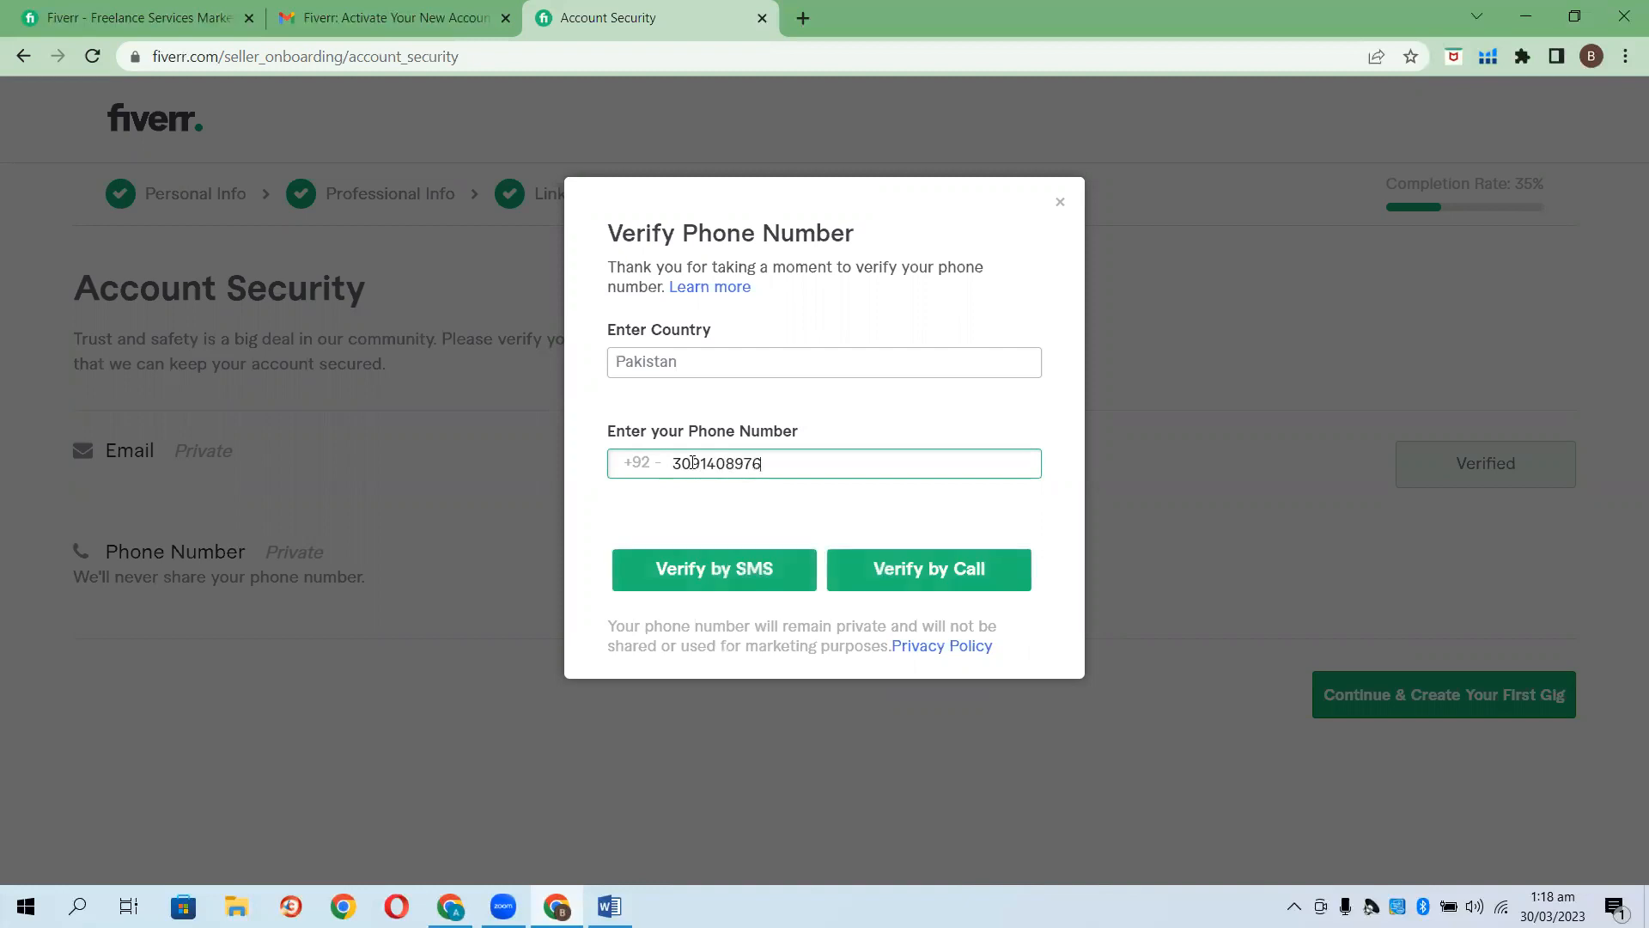
{"action": "left_click", "coordinate": [696, 560]}
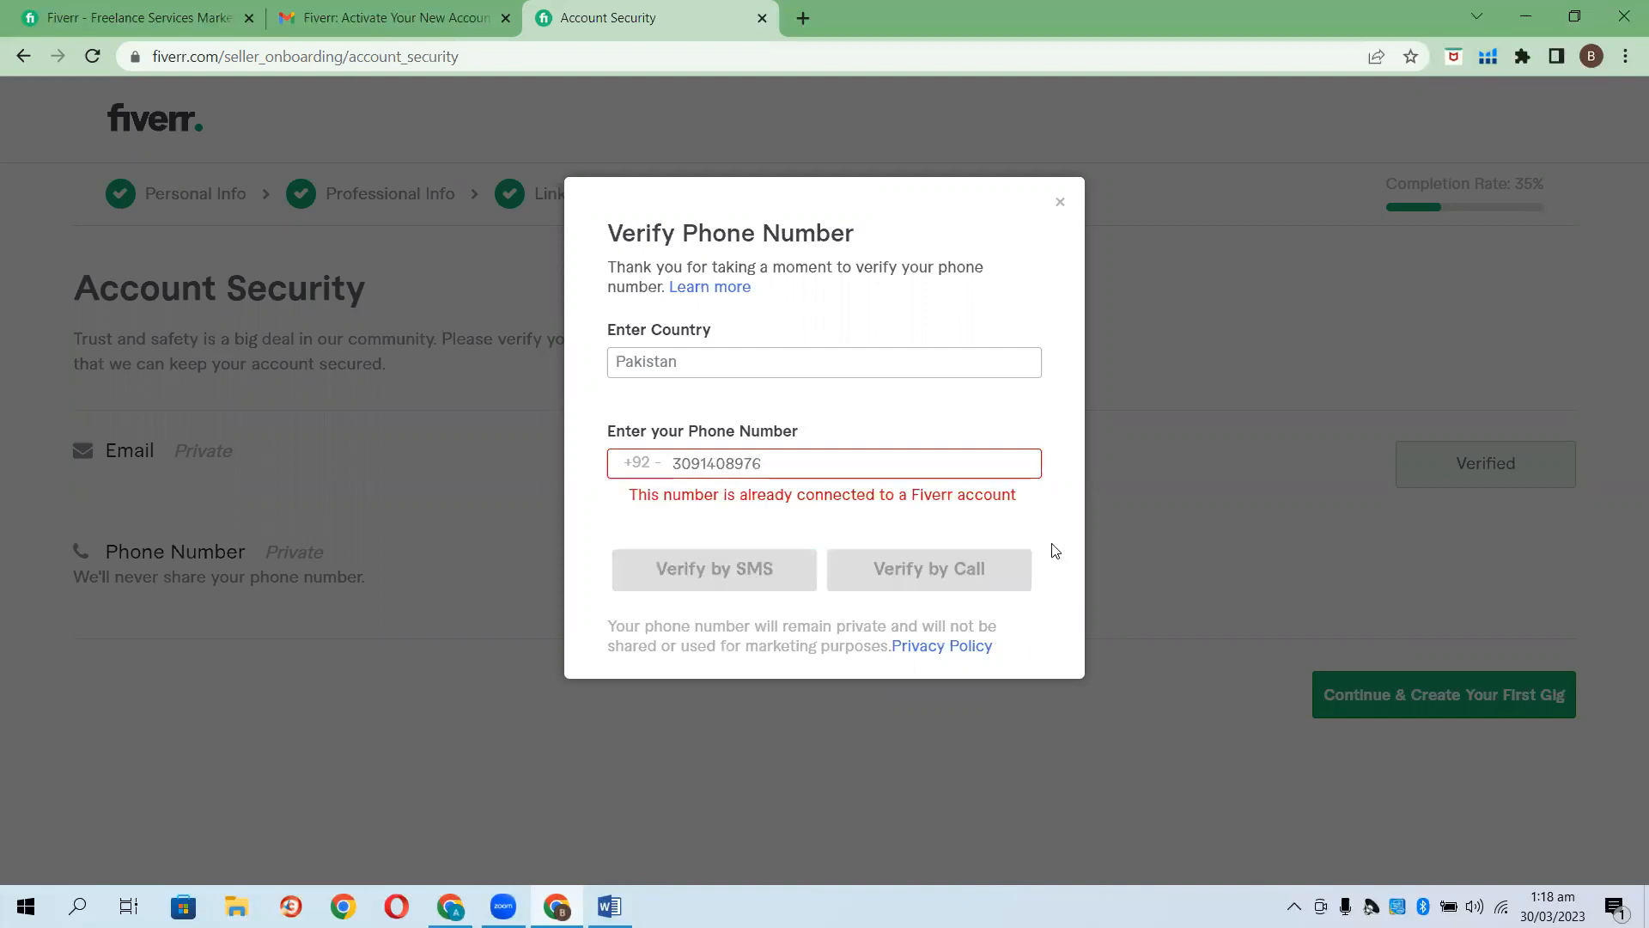
{"action": "left_click", "coordinate": [1059, 207]}
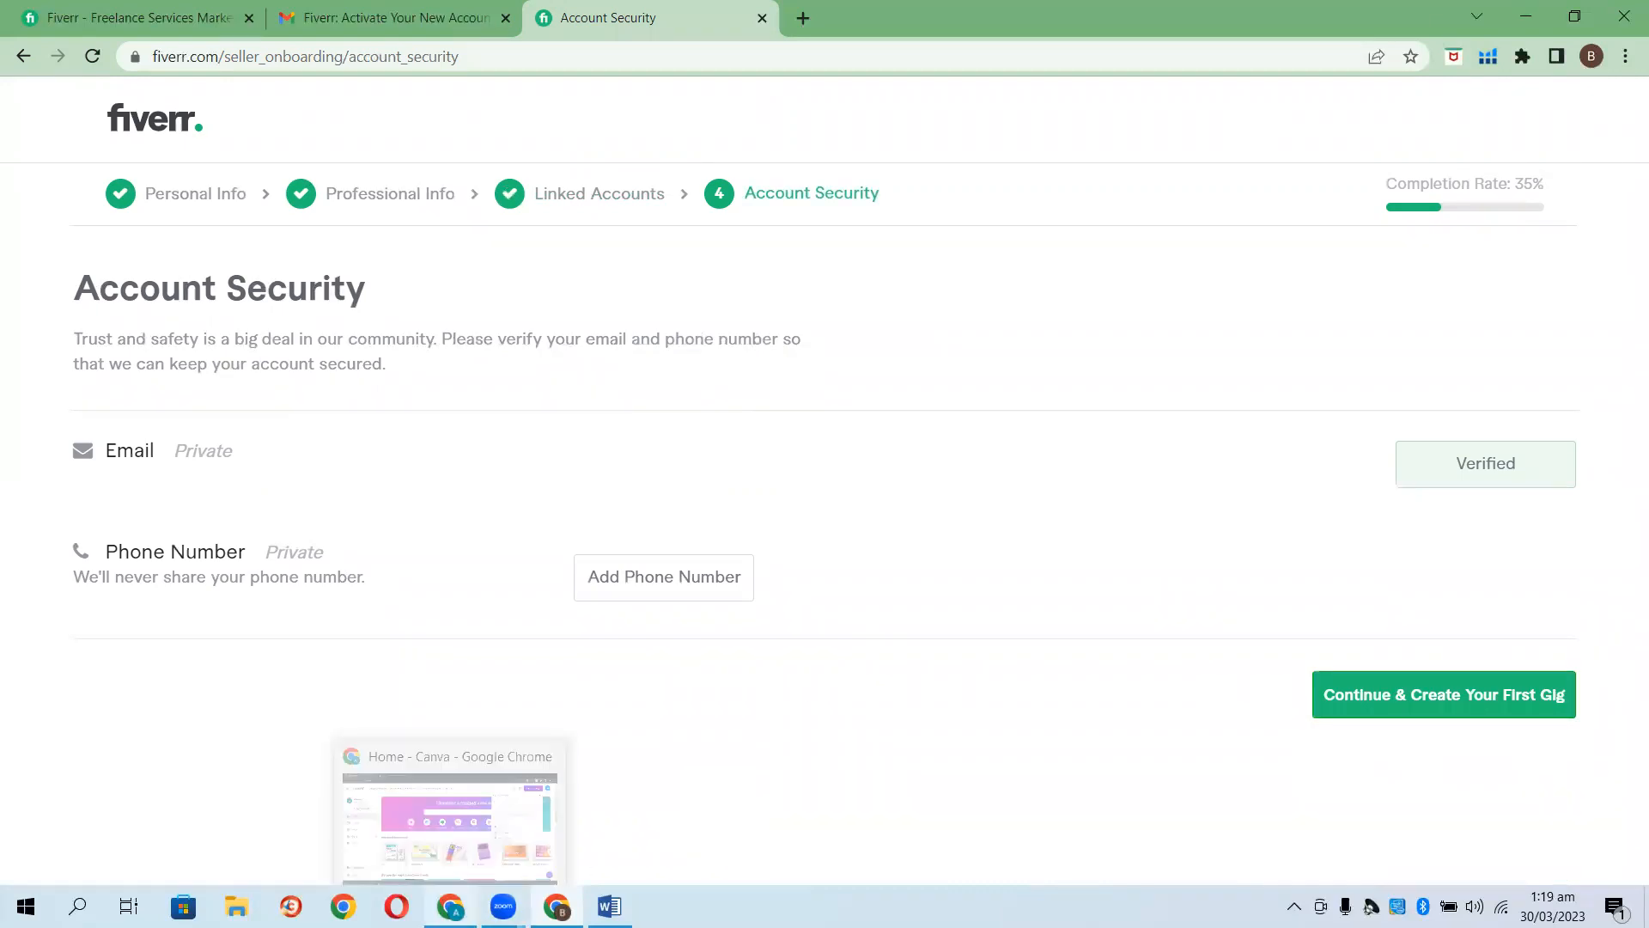
Switch to the Fiverr window and go to the profile page via the account menu.
{"action": "left_click", "coordinate": [449, 906]}
{"action": "left_click", "coordinate": [430, 7]}
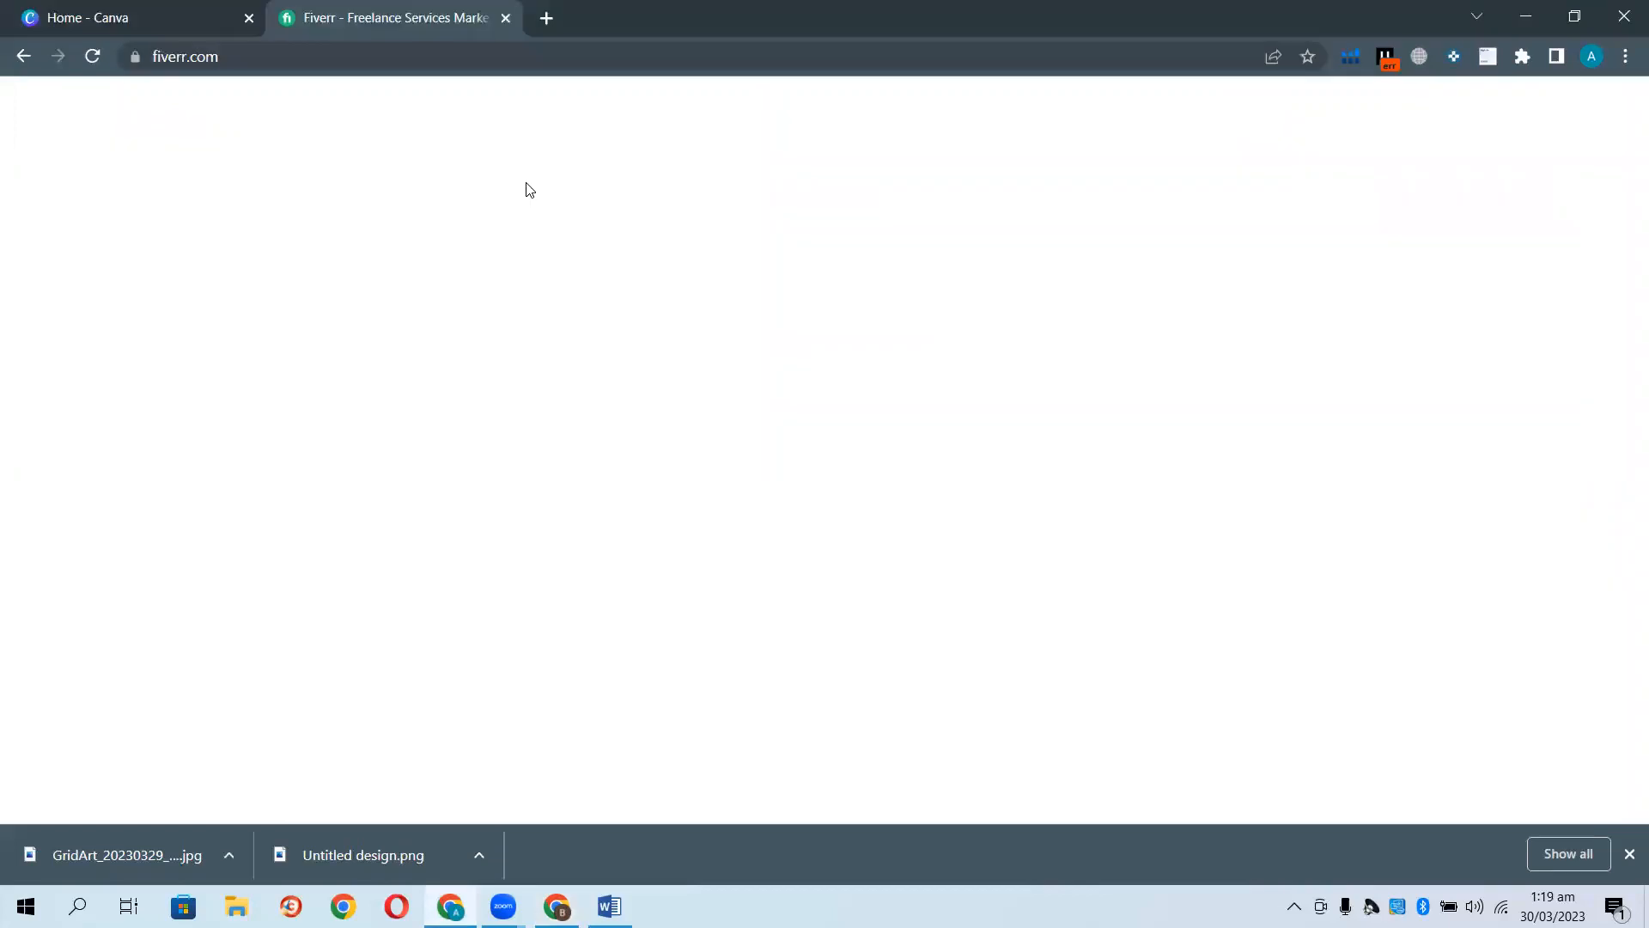
{"action": "left_click", "coordinate": [1514, 119]}
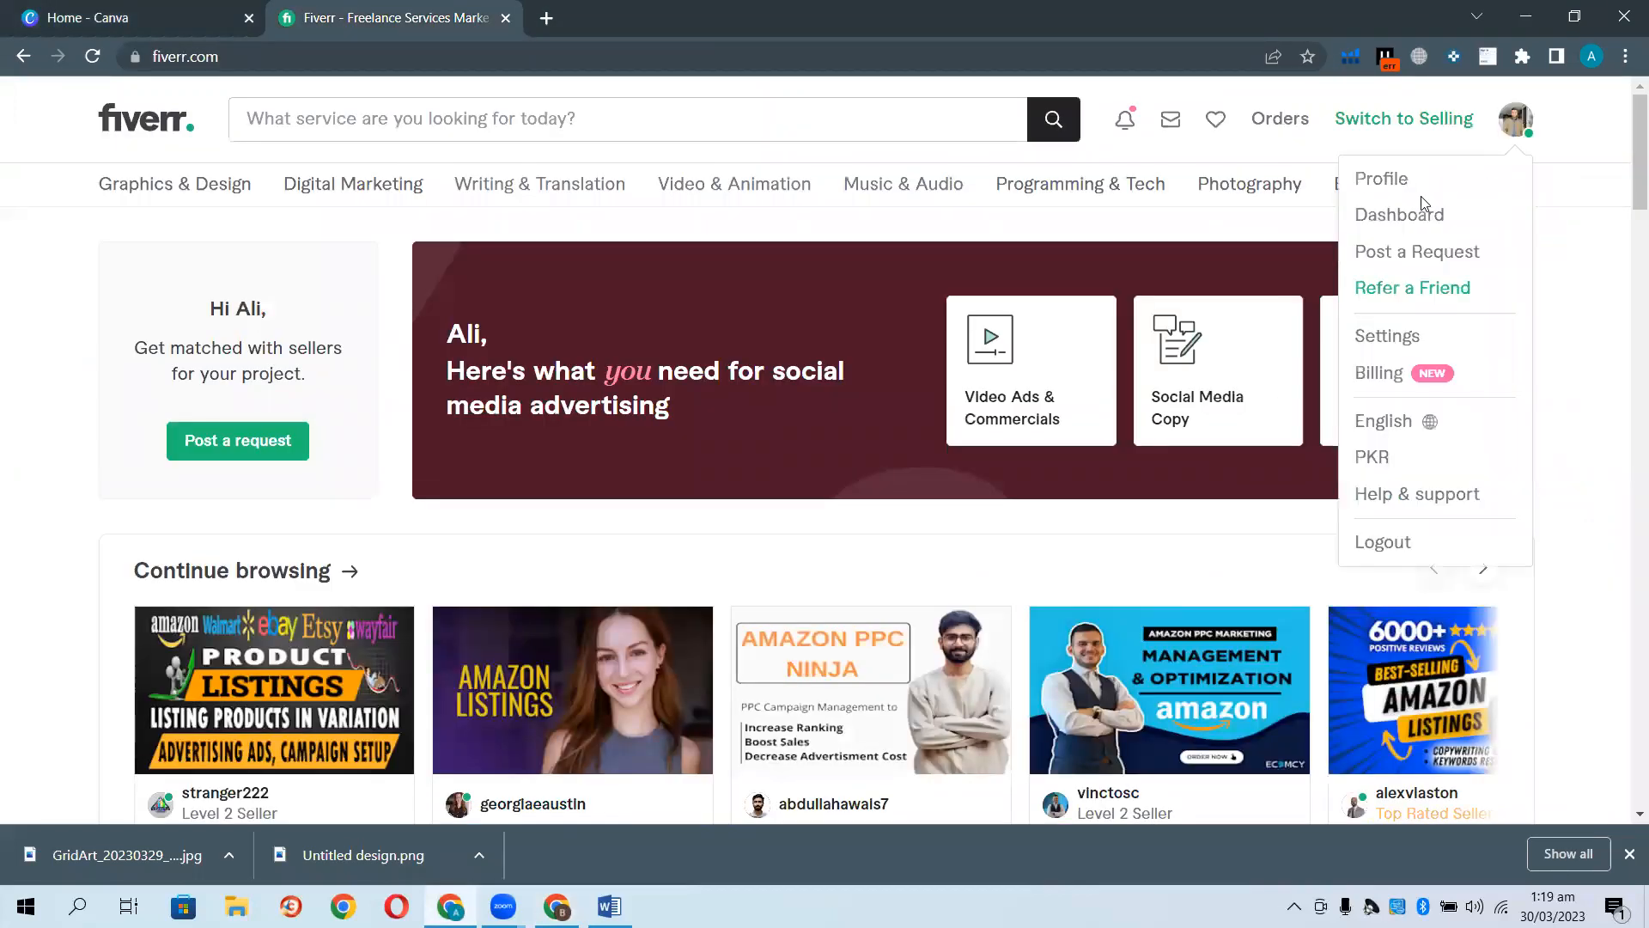
{"action": "left_click", "coordinate": [1403, 181]}
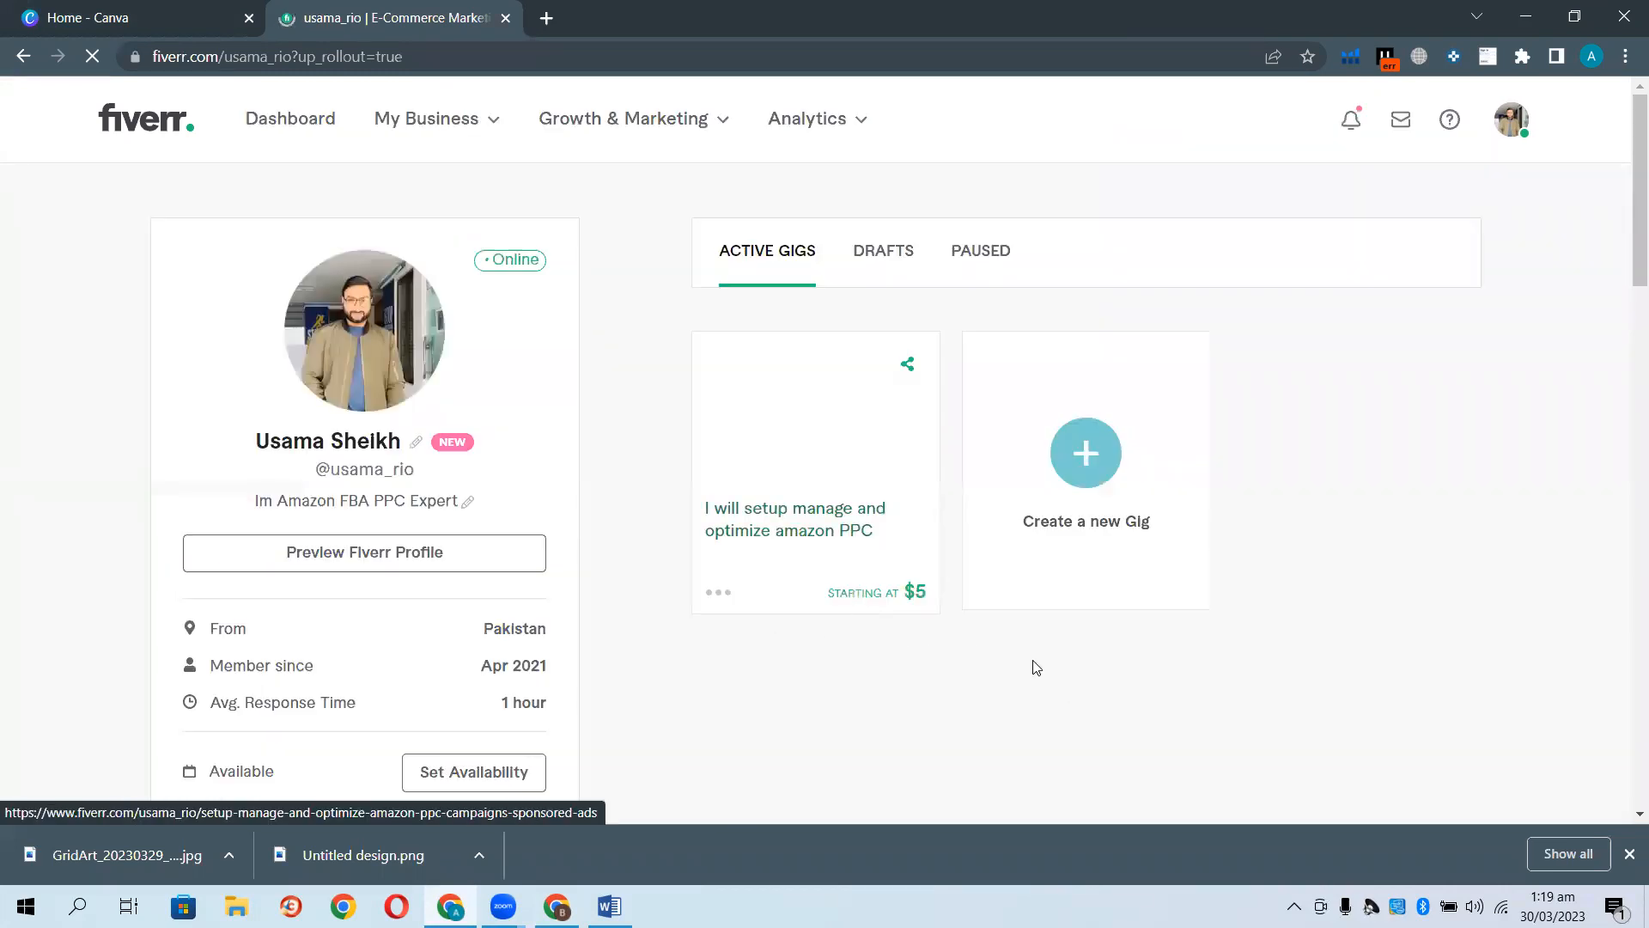
Start a new gig and select the empty Gig title field.
{"action": "left_click", "coordinate": [1086, 456]}
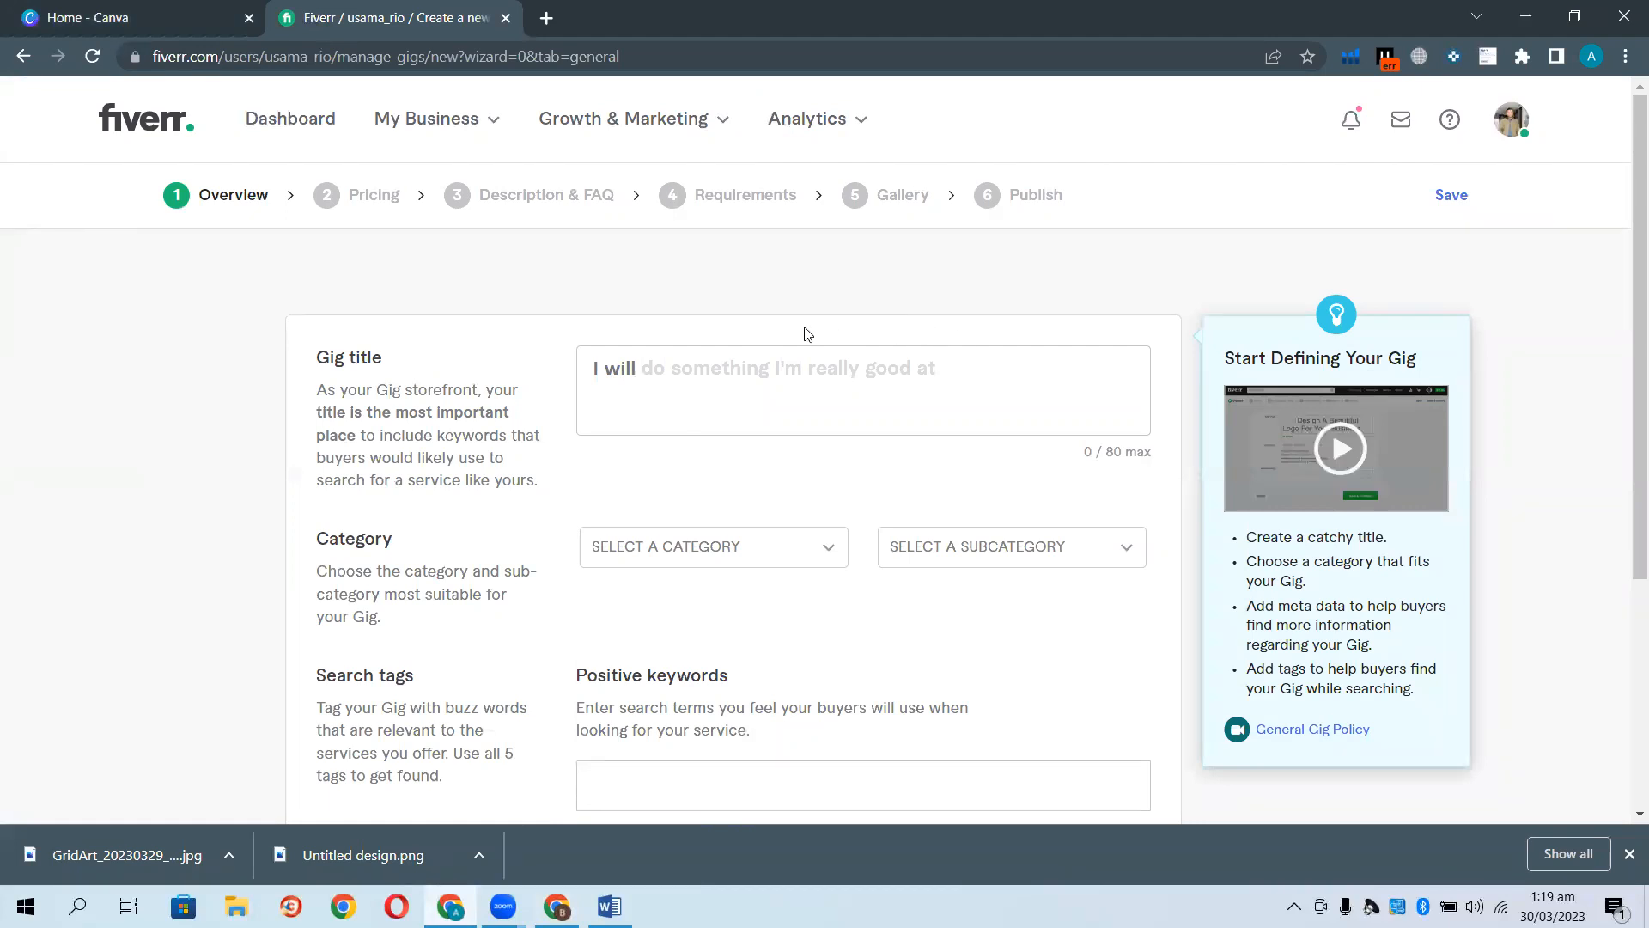
{"action": "left_click", "coordinate": [619, 367]}
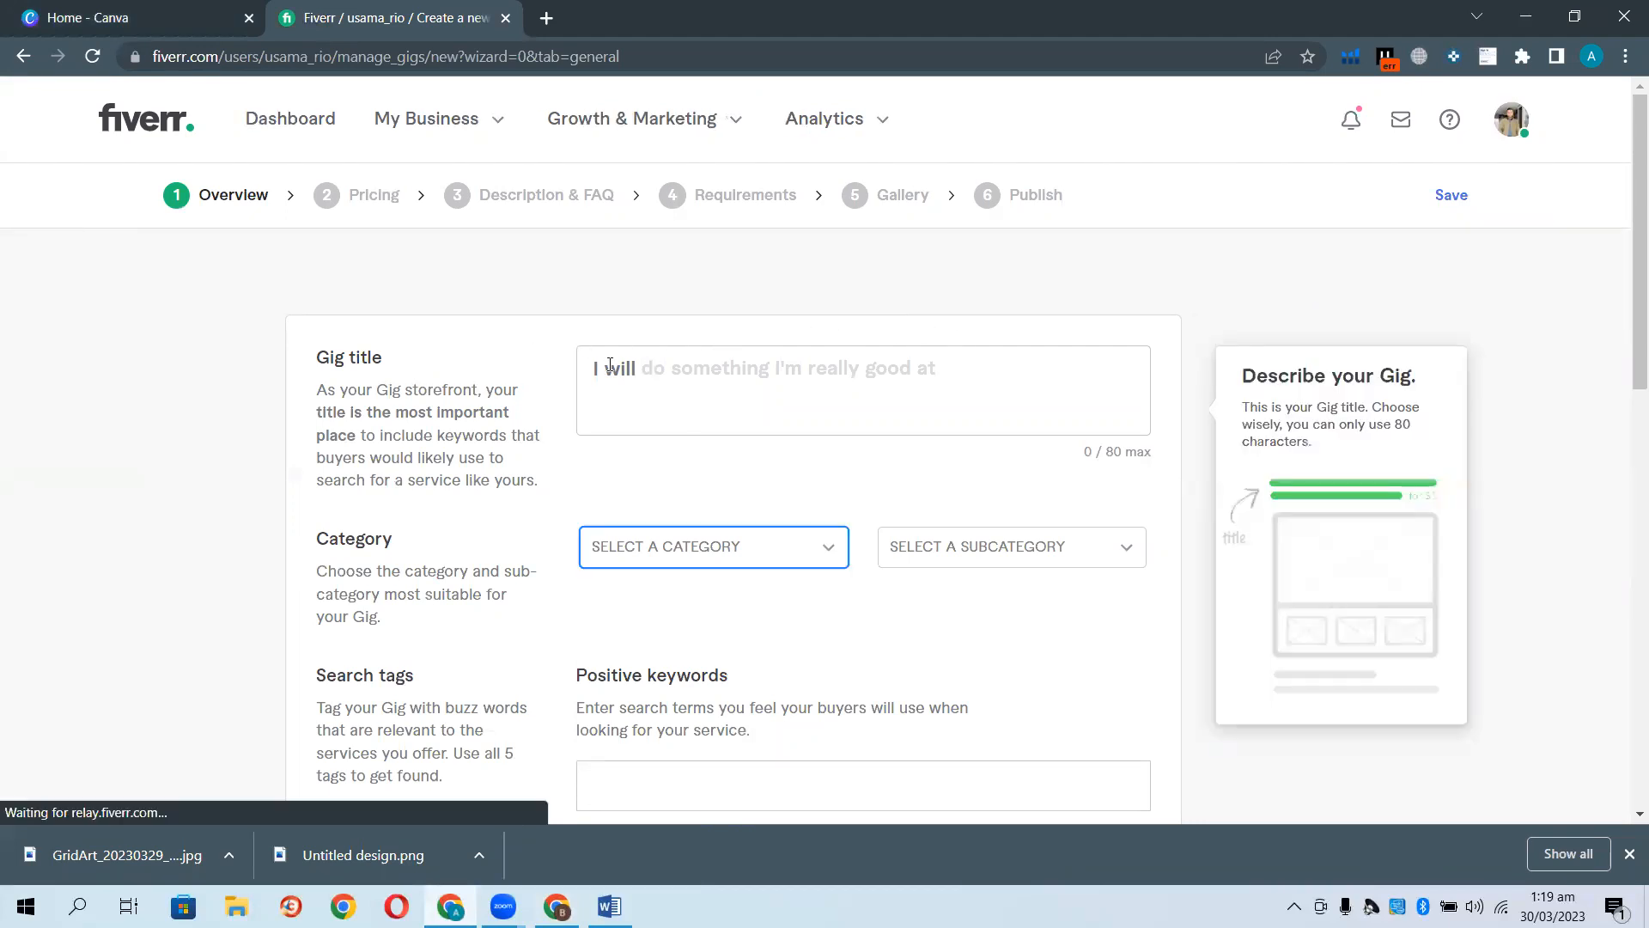
{"action": "left_click", "coordinate": [686, 371]}
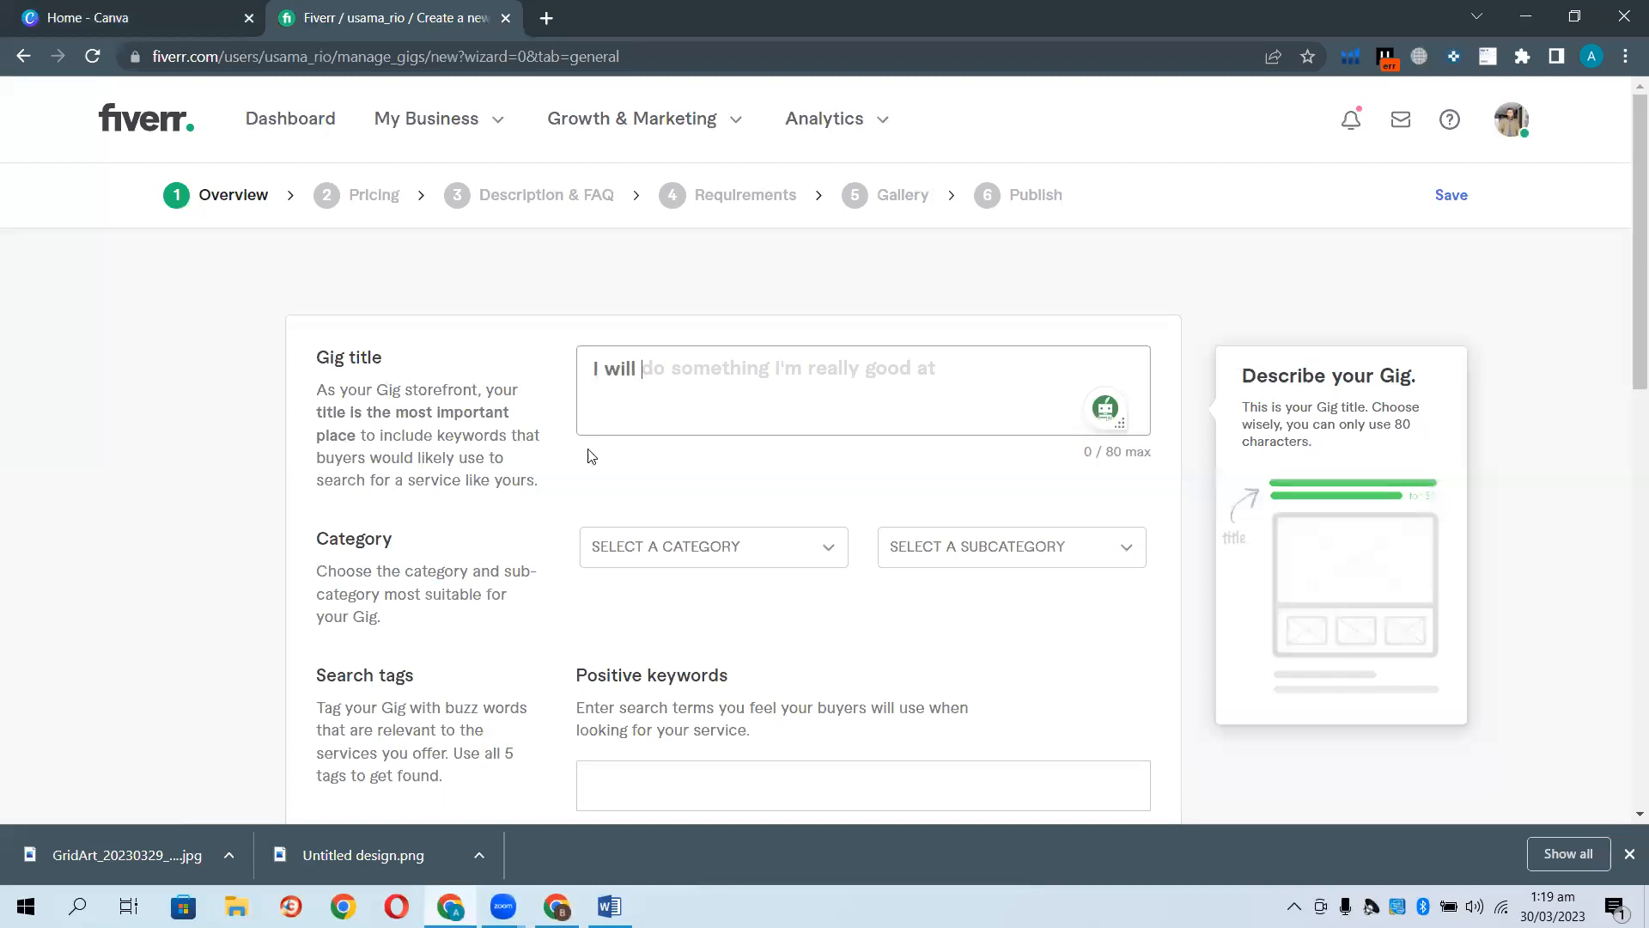
{"action": "left_click", "coordinate": [343, 907]}
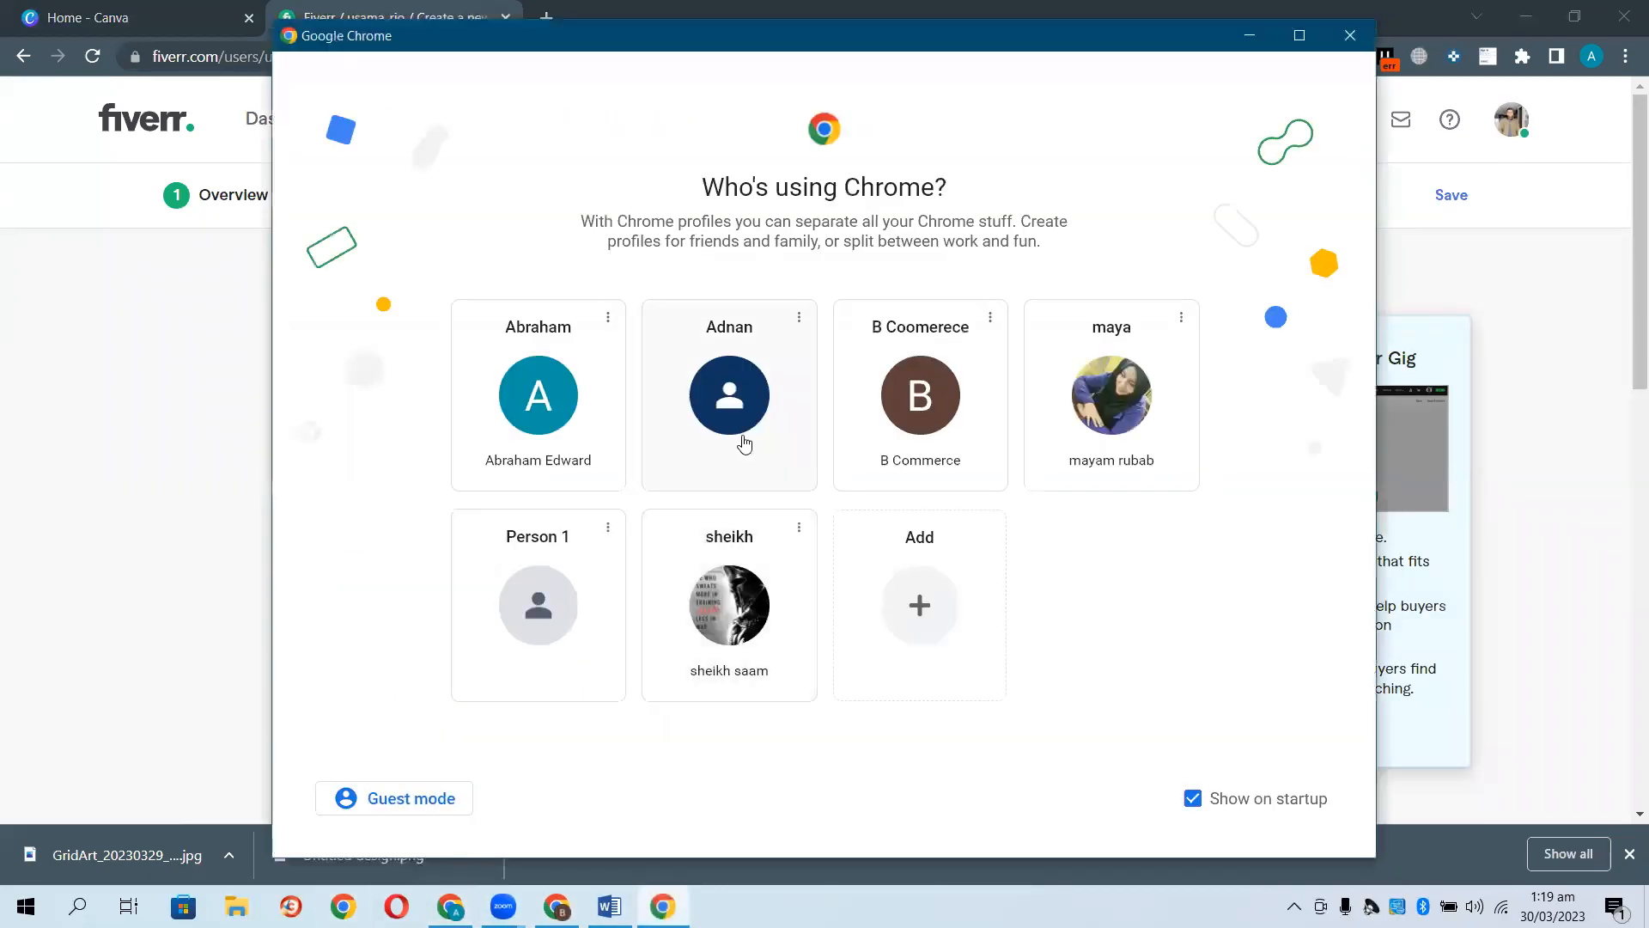
Open a new Chrome window under another profile and select its address bar.
{"action": "left_click", "coordinate": [747, 404]}
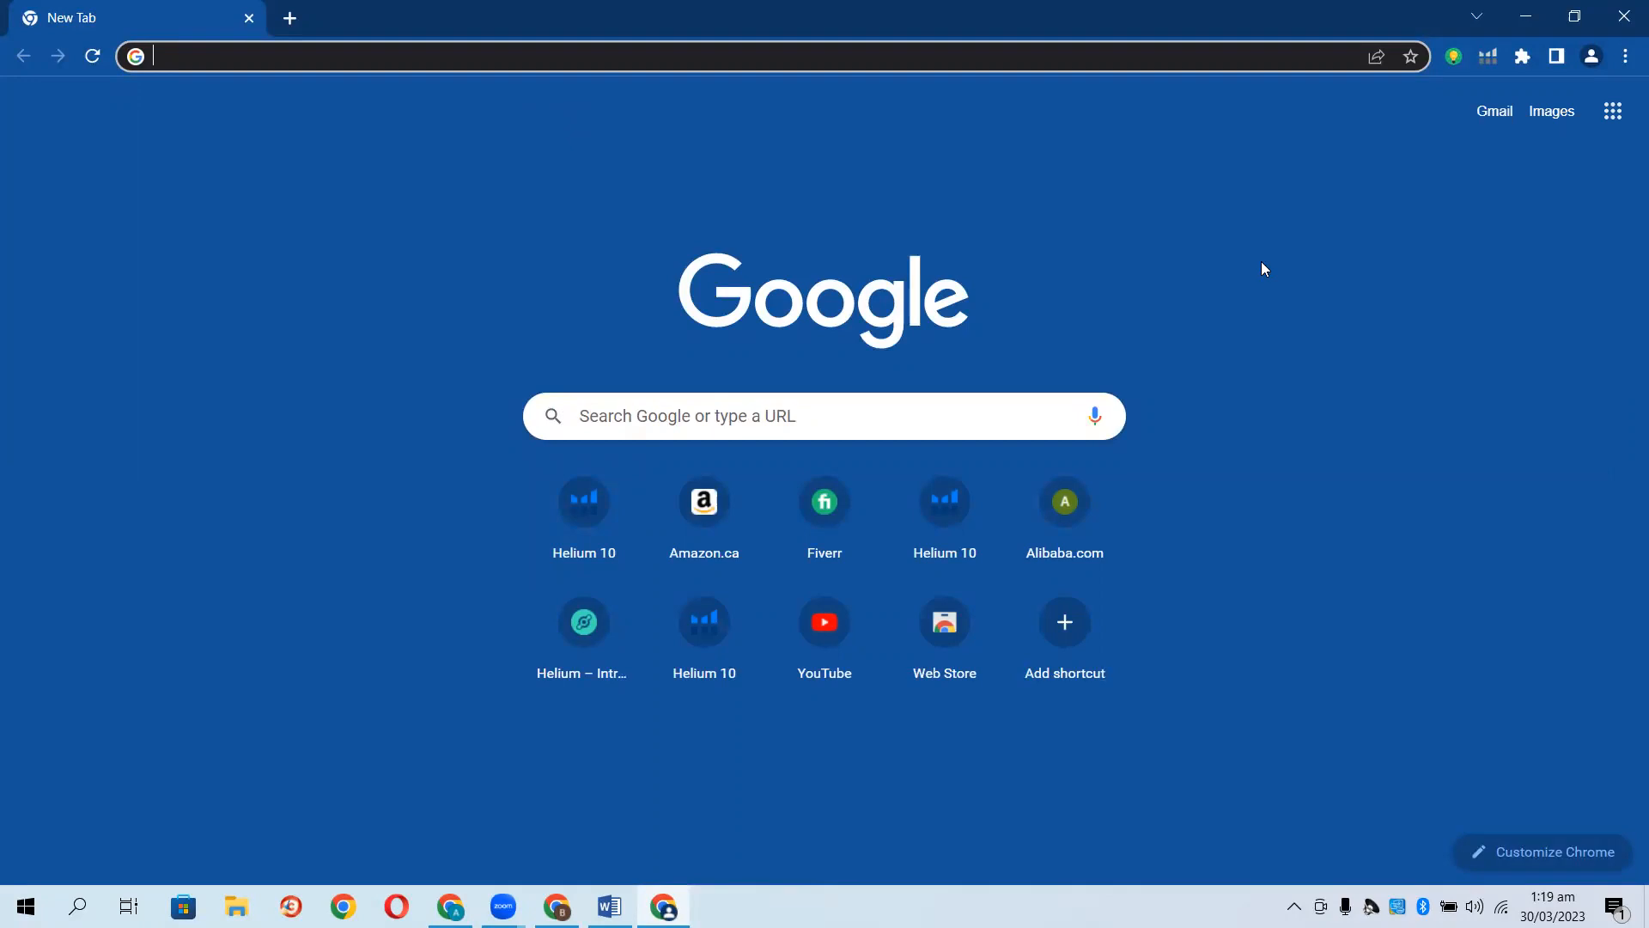
{"action": "left_click", "coordinate": [457, 59]}
Go to the Fiverr site and search the marketplace for 'Amazon Product Research'.
{"action": "type", "text": "Fiver"}
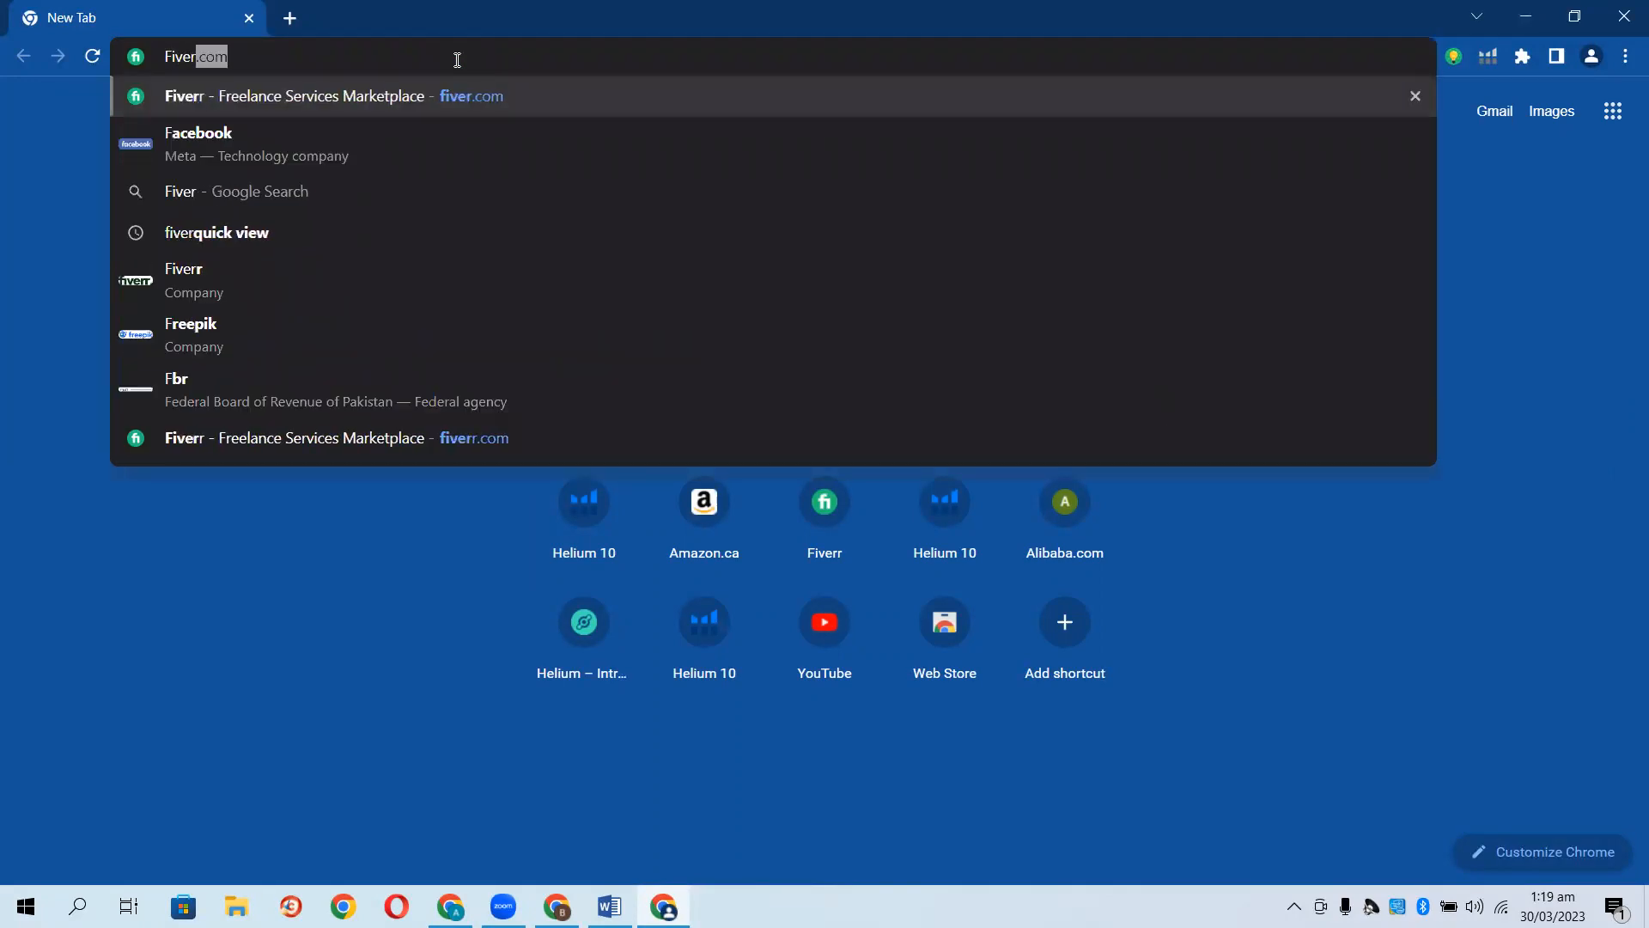
{"action": "key", "text": "Return"}
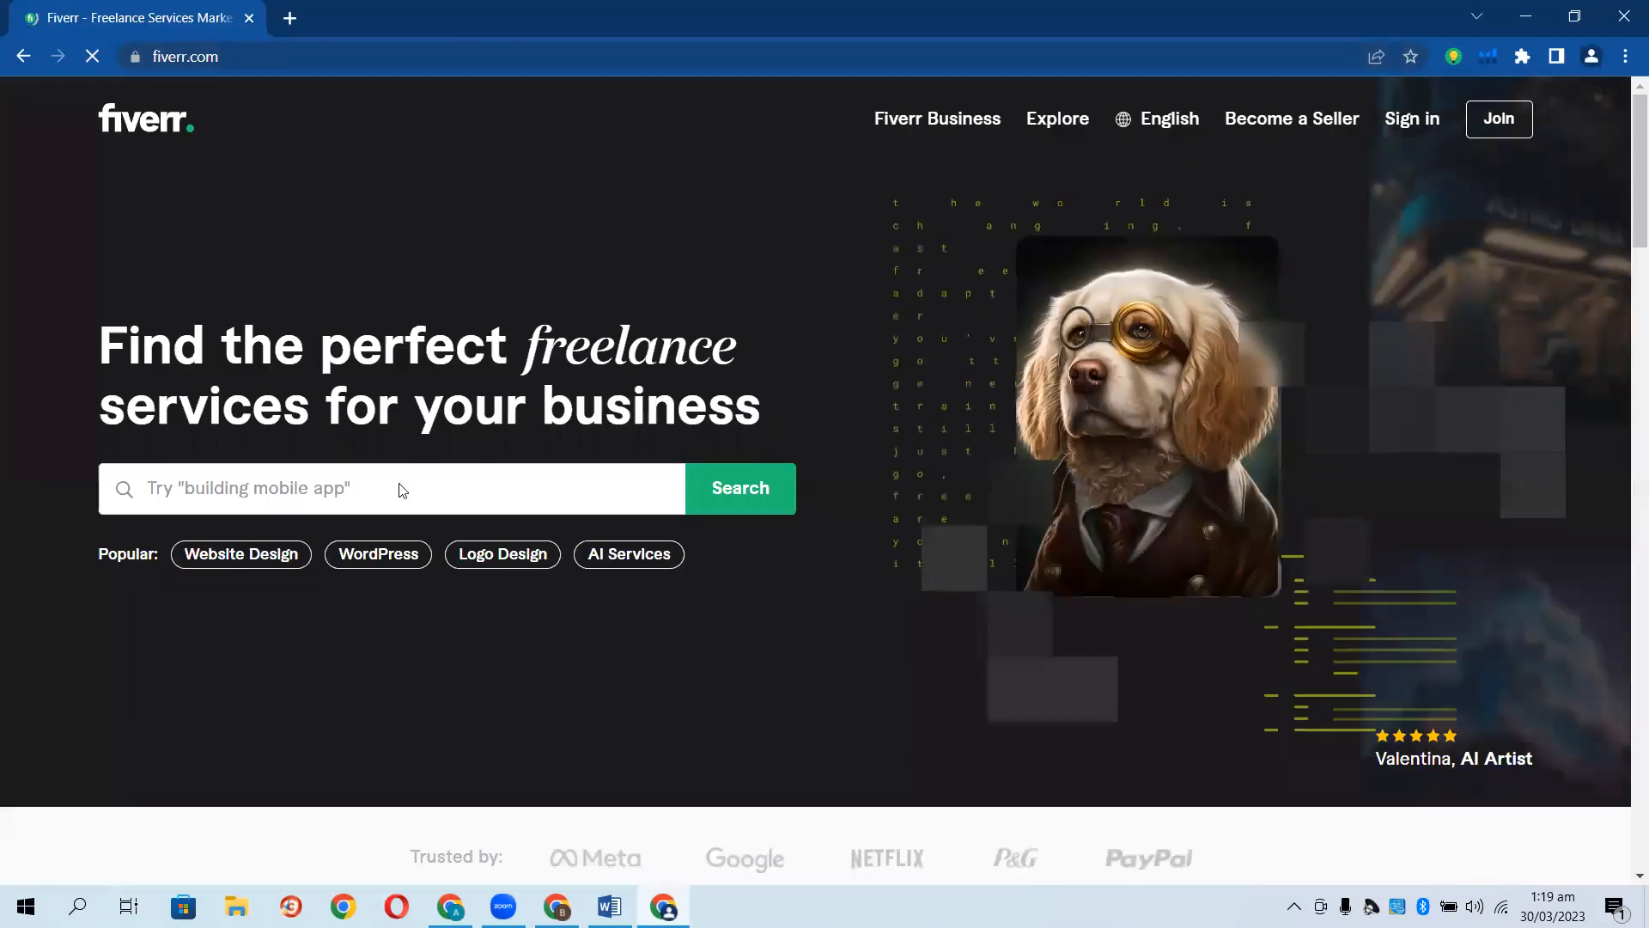
{"action": "left_click", "coordinate": [248, 492]}
{"action": "type", "text": "A"}
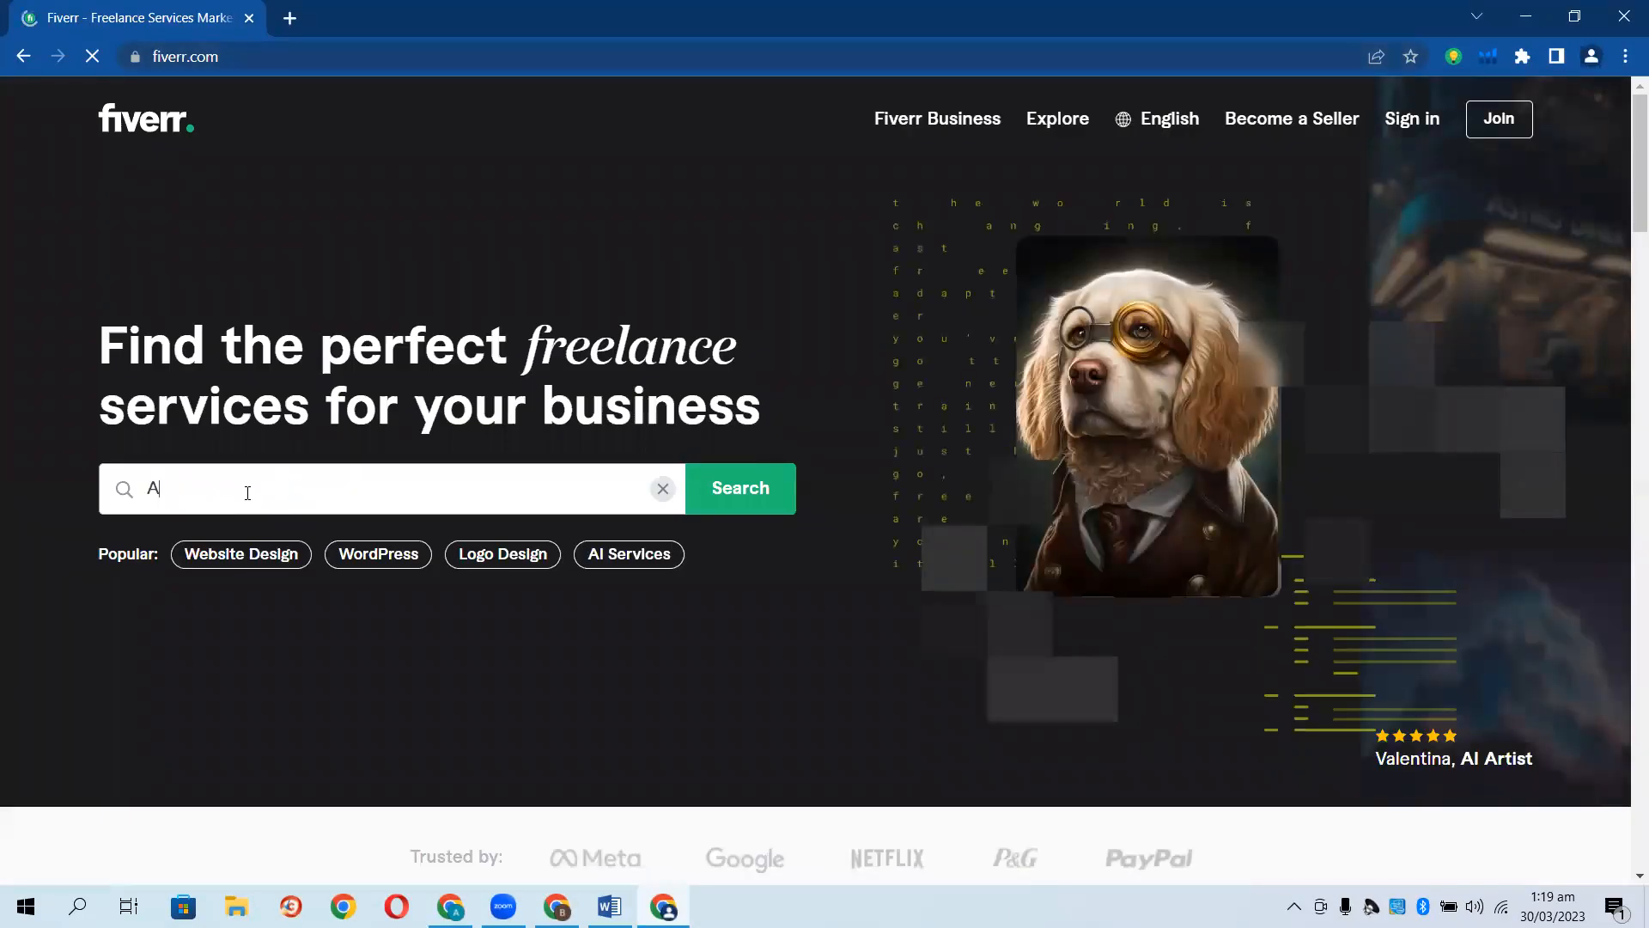
{"action": "type", "text": "mazon"}
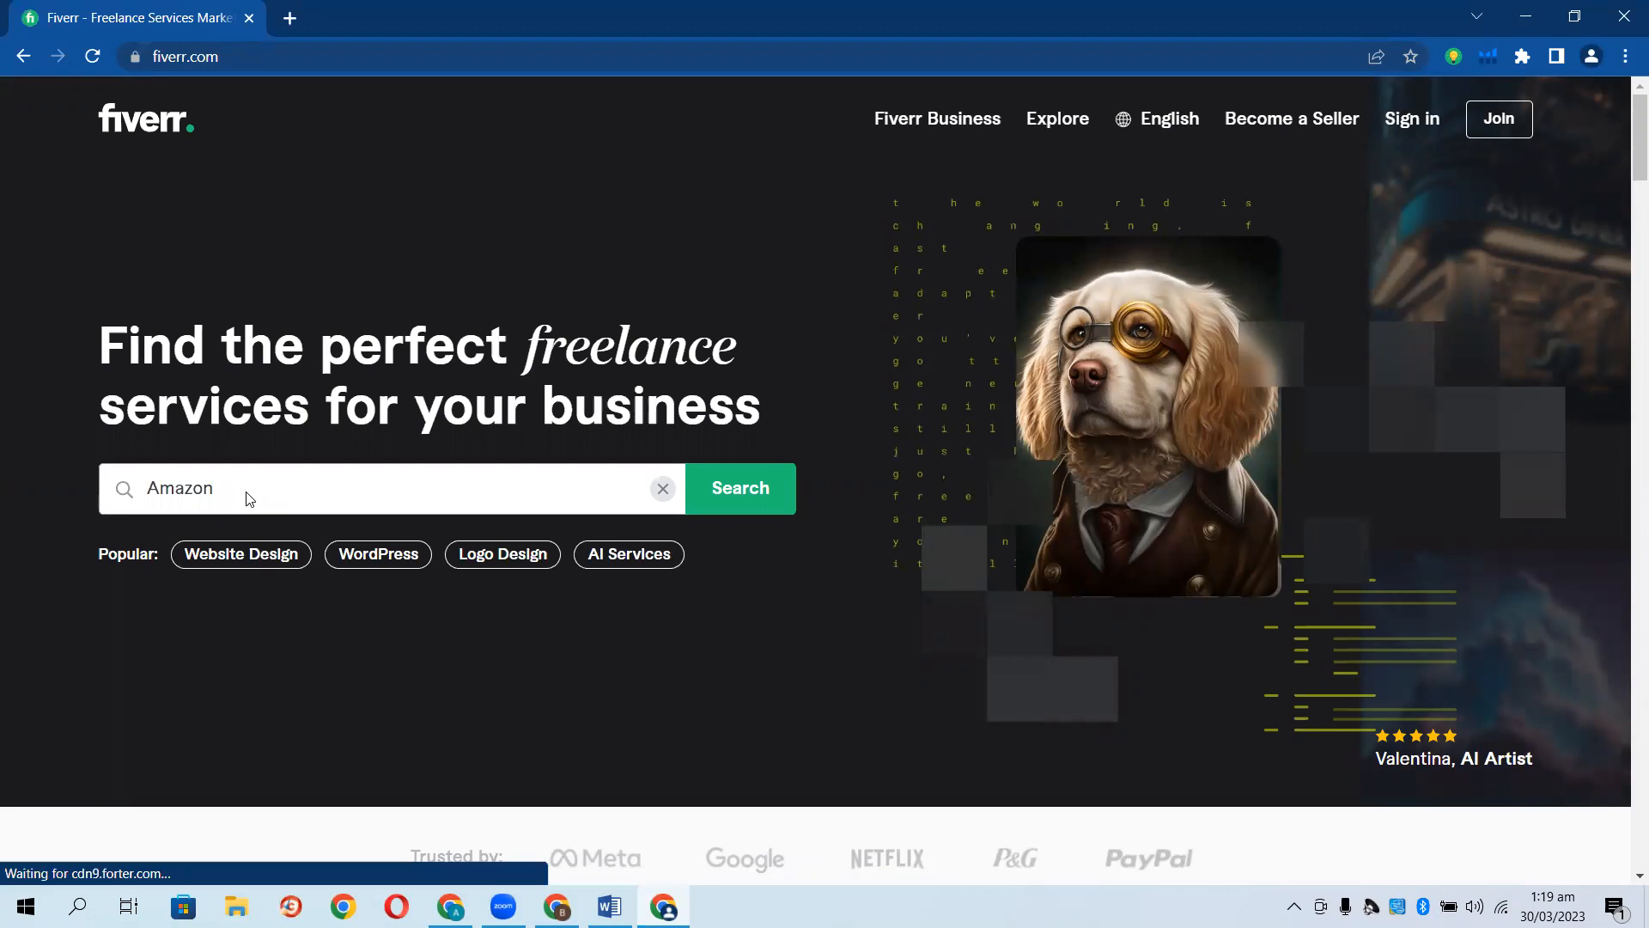
{"action": "type", "text": " Product "}
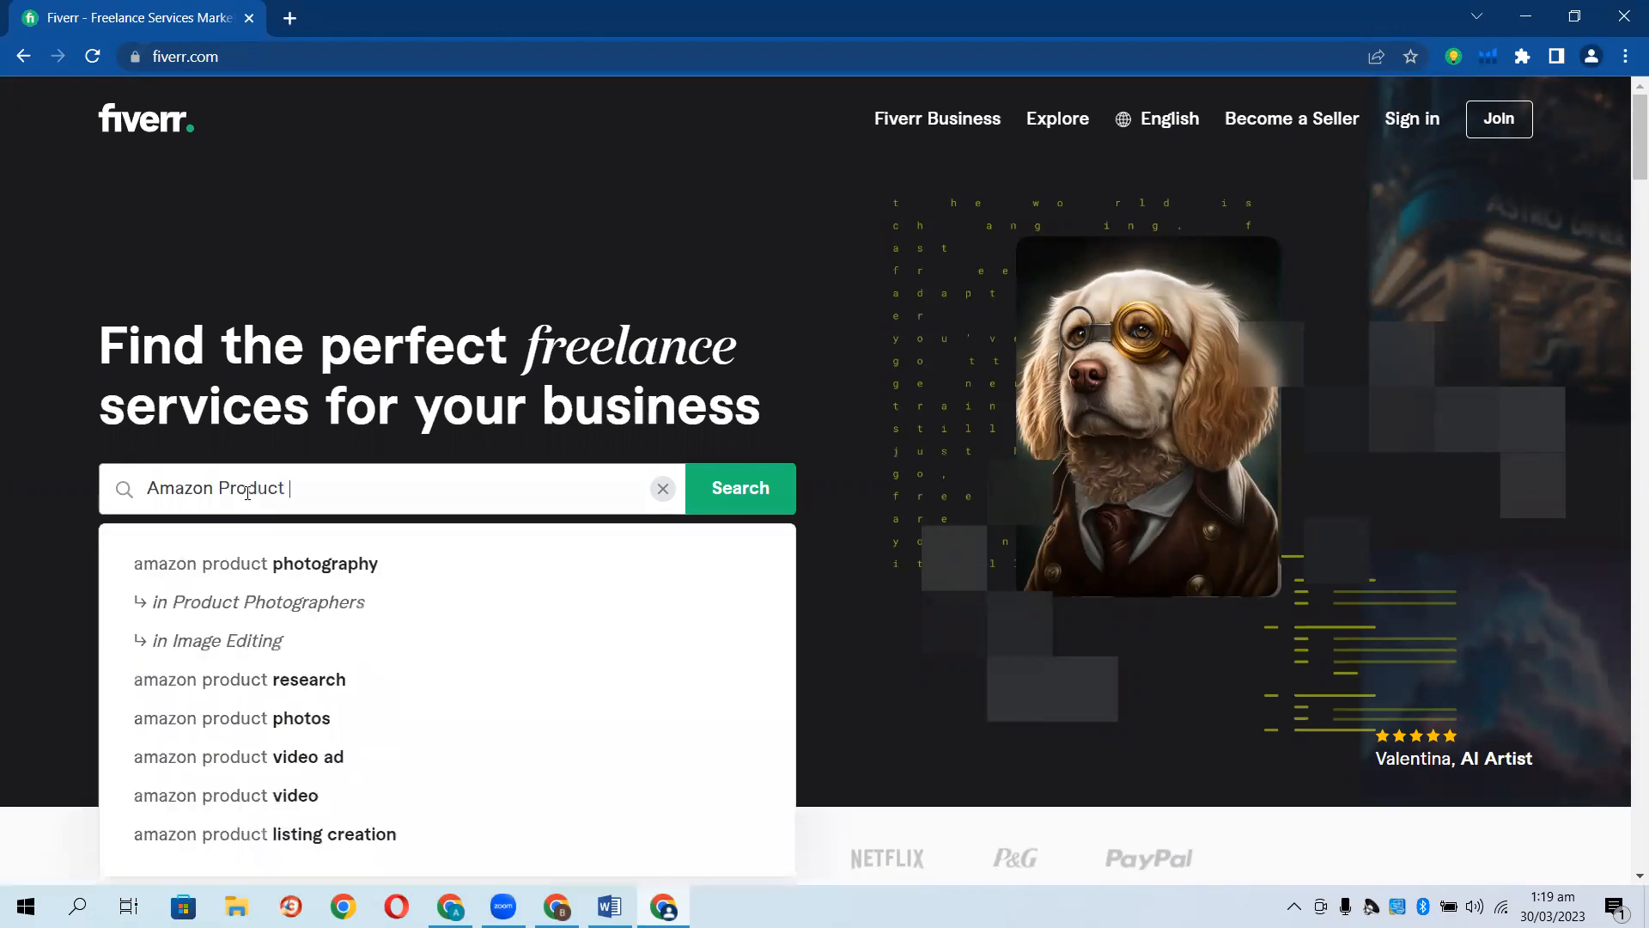
{"action": "type", "text": "Resea"}
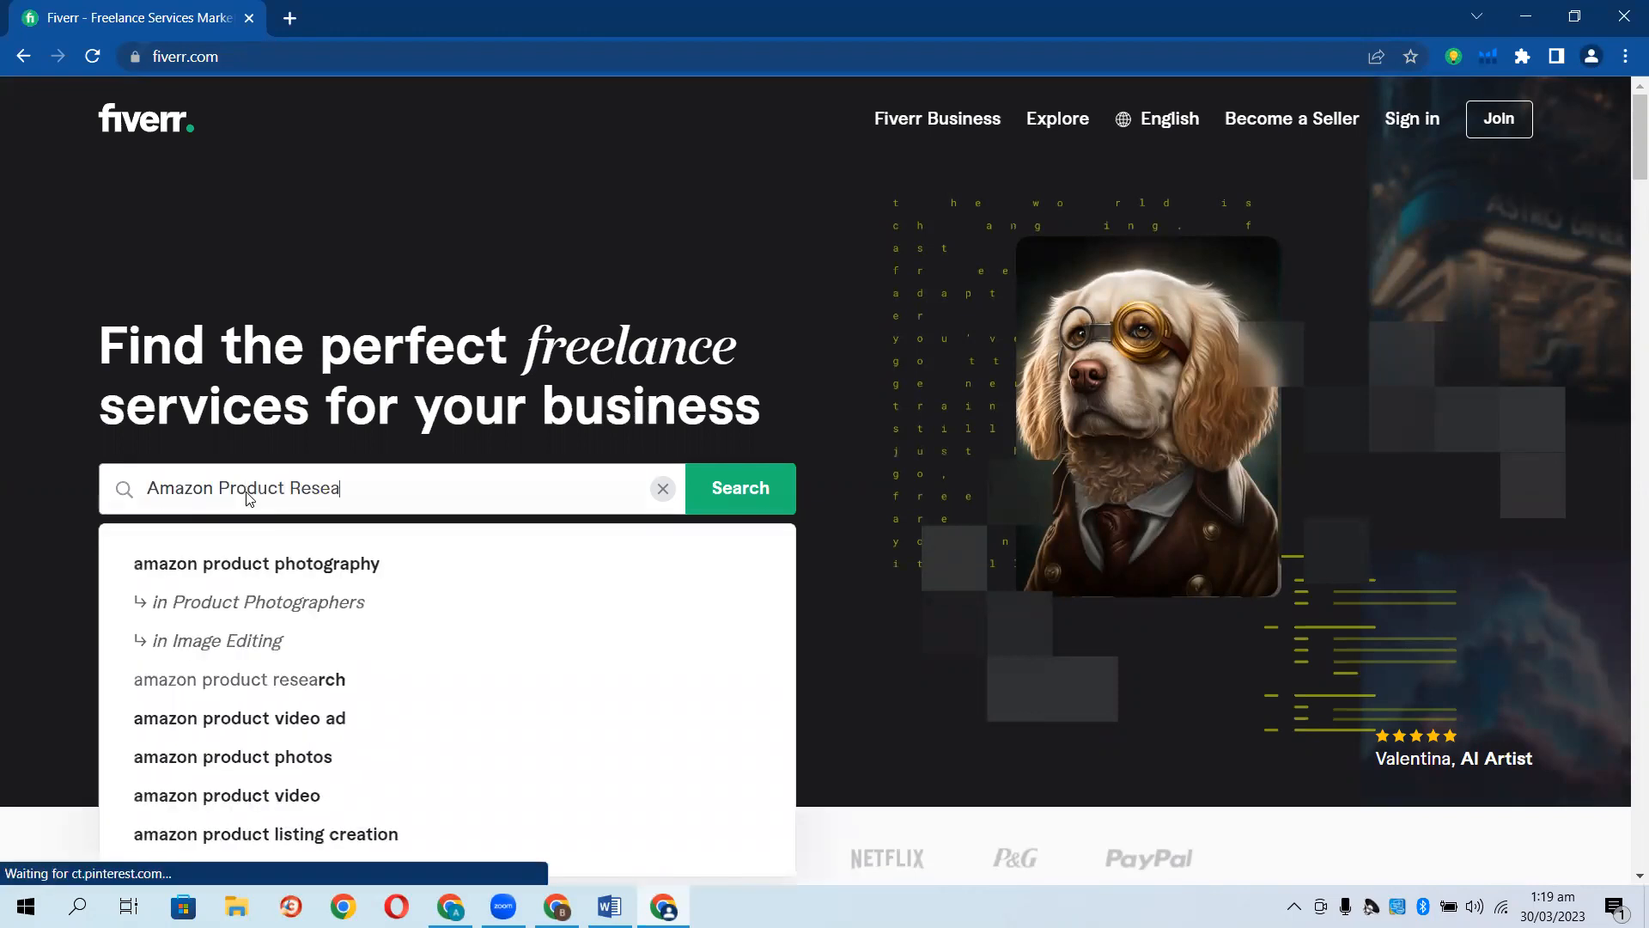
{"action": "type", "text": "rch"}
{"action": "key", "text": "Return"}
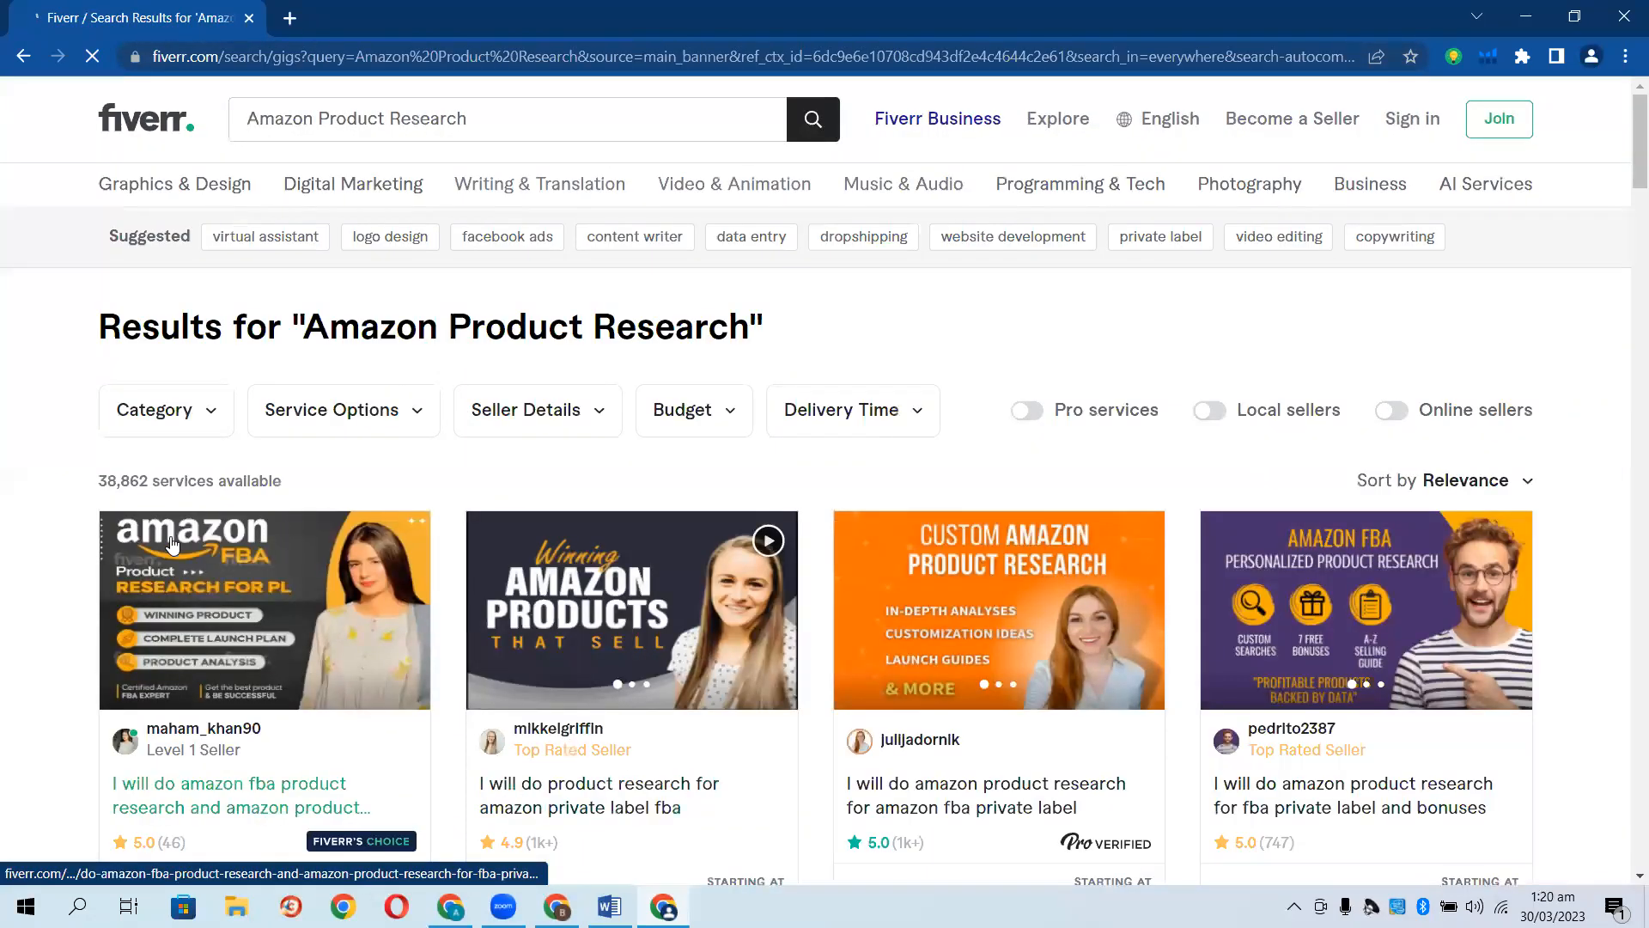
Open a competitor's gig from the results and copy its title 'do amazon product research for amazon fba private label'.
{"action": "scroll", "coordinate": [12, 581], "scroll_direction": "down", "scroll_amount": 3}
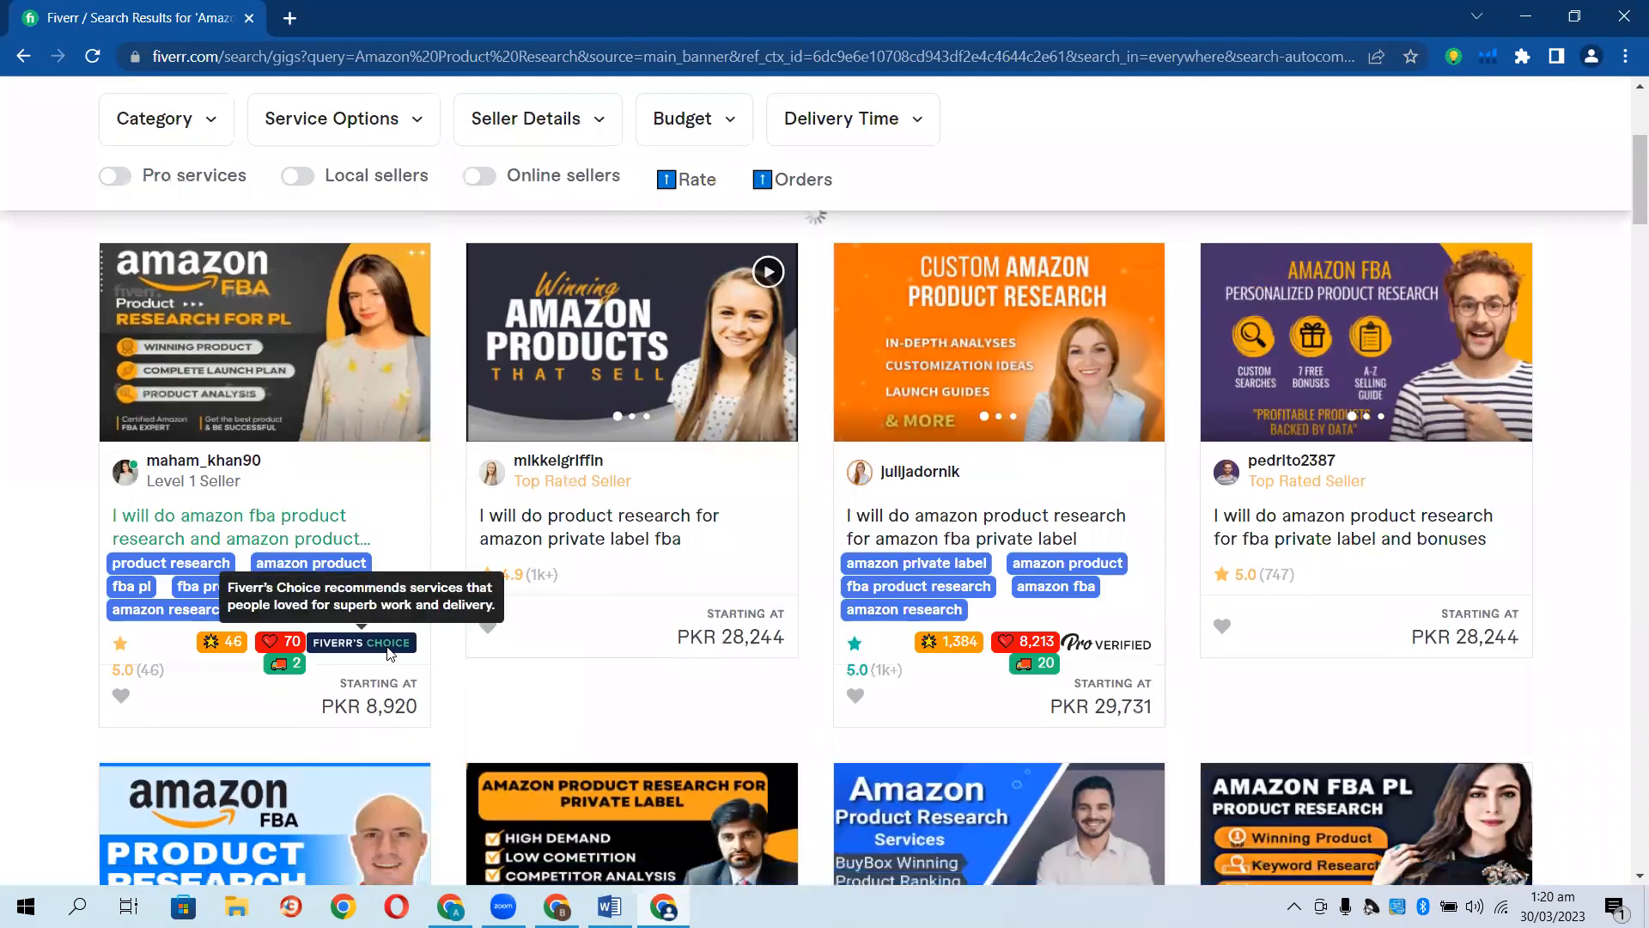
{"action": "scroll", "coordinate": [784, 635], "scroll_direction": "down", "scroll_amount": 1}
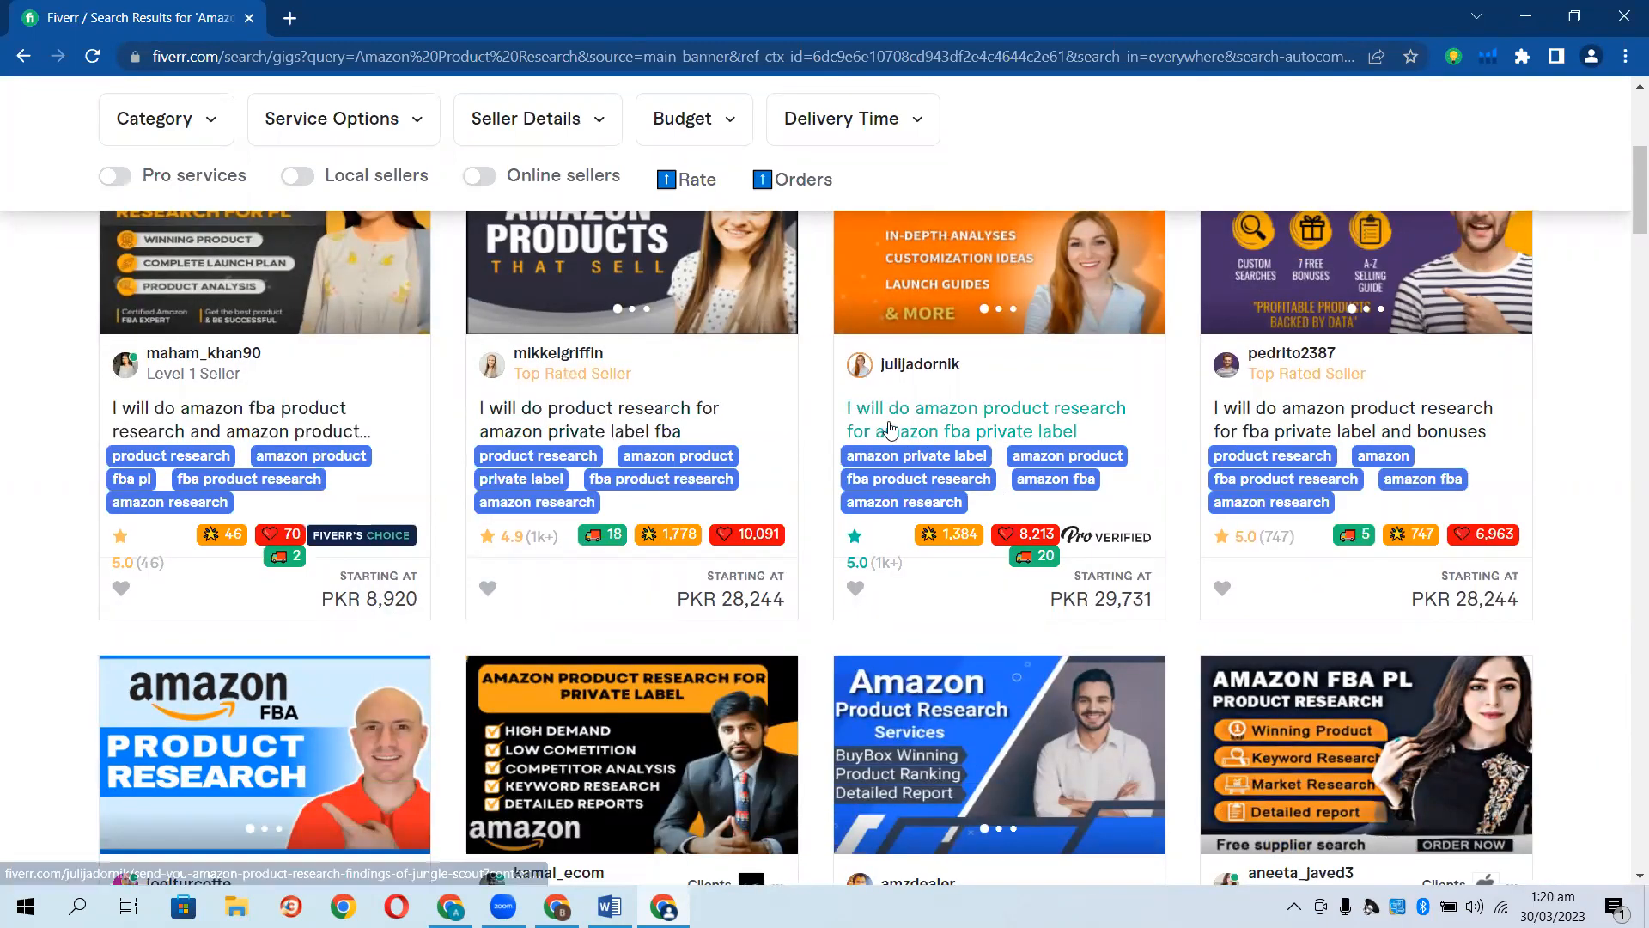
{"action": "left_click", "coordinate": [1057, 427]}
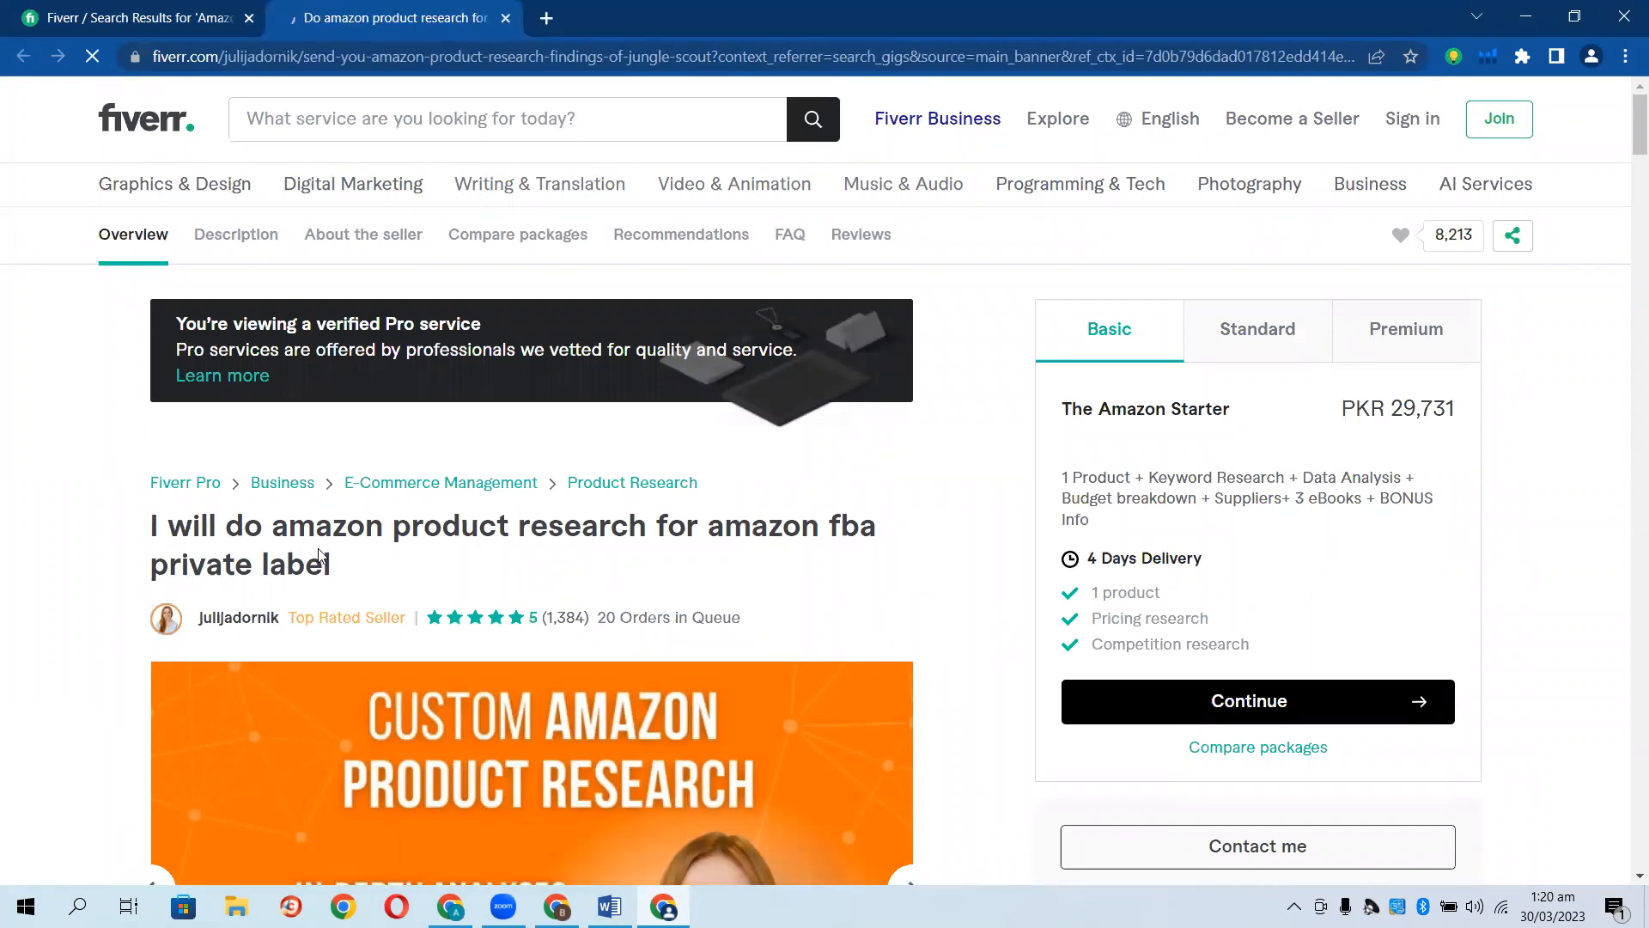
{"action": "left_click_drag", "start_coordinate": [332, 565], "coordinate": [226, 526]}
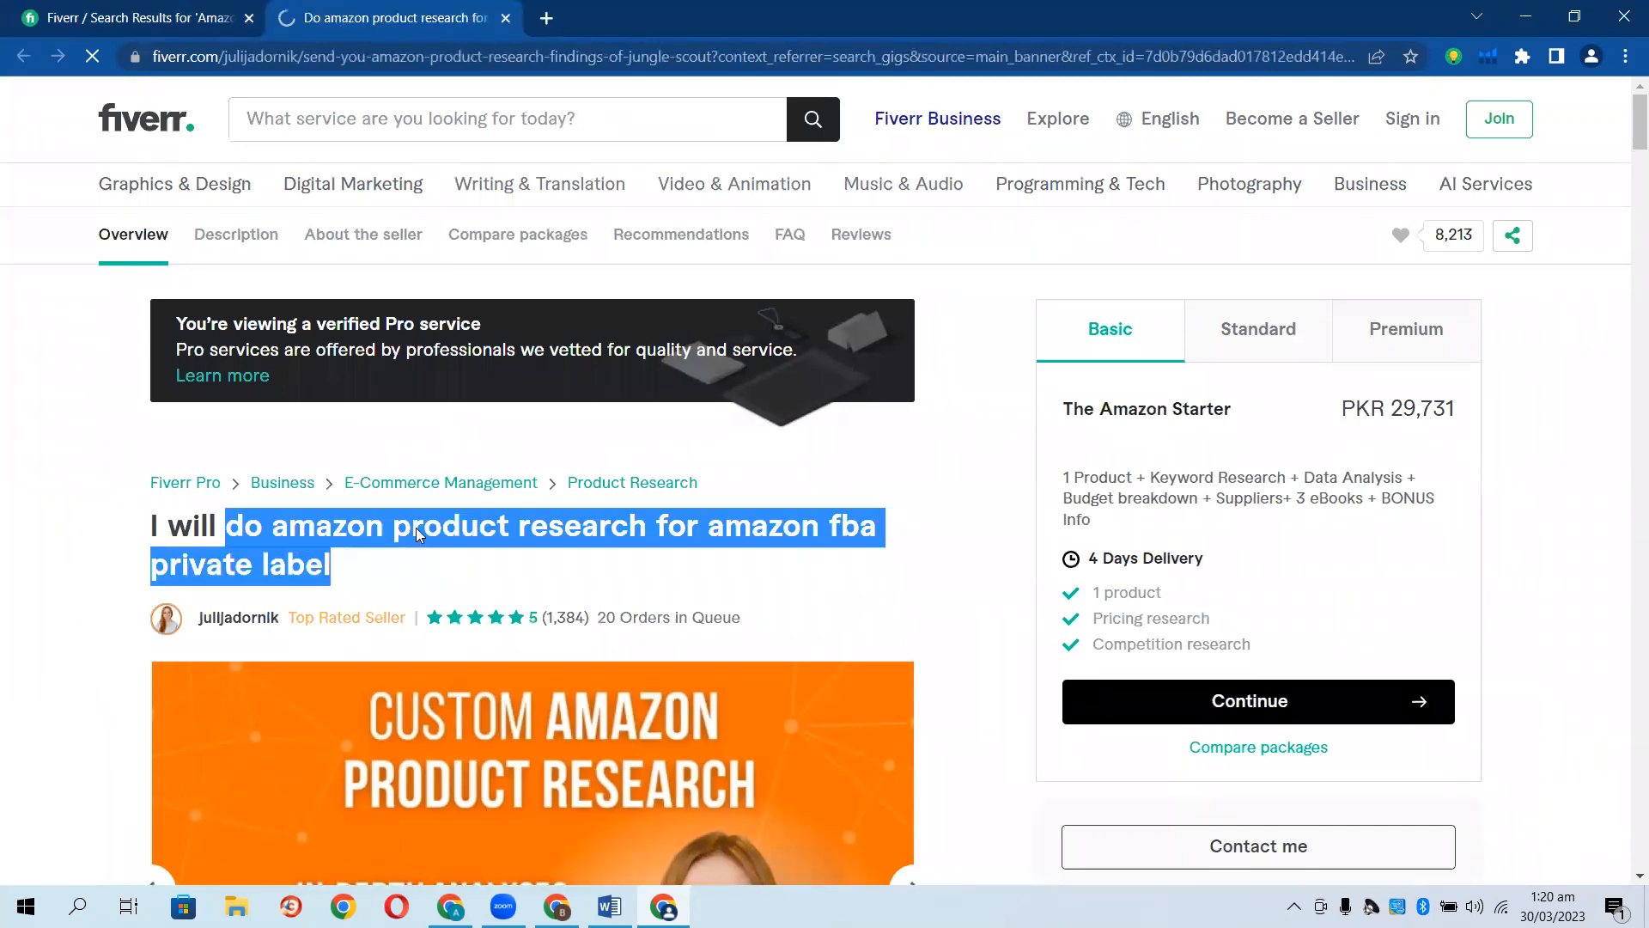
{"action": "right_click", "coordinate": [352, 528]}
{"action": "left_click", "coordinate": [378, 537]}
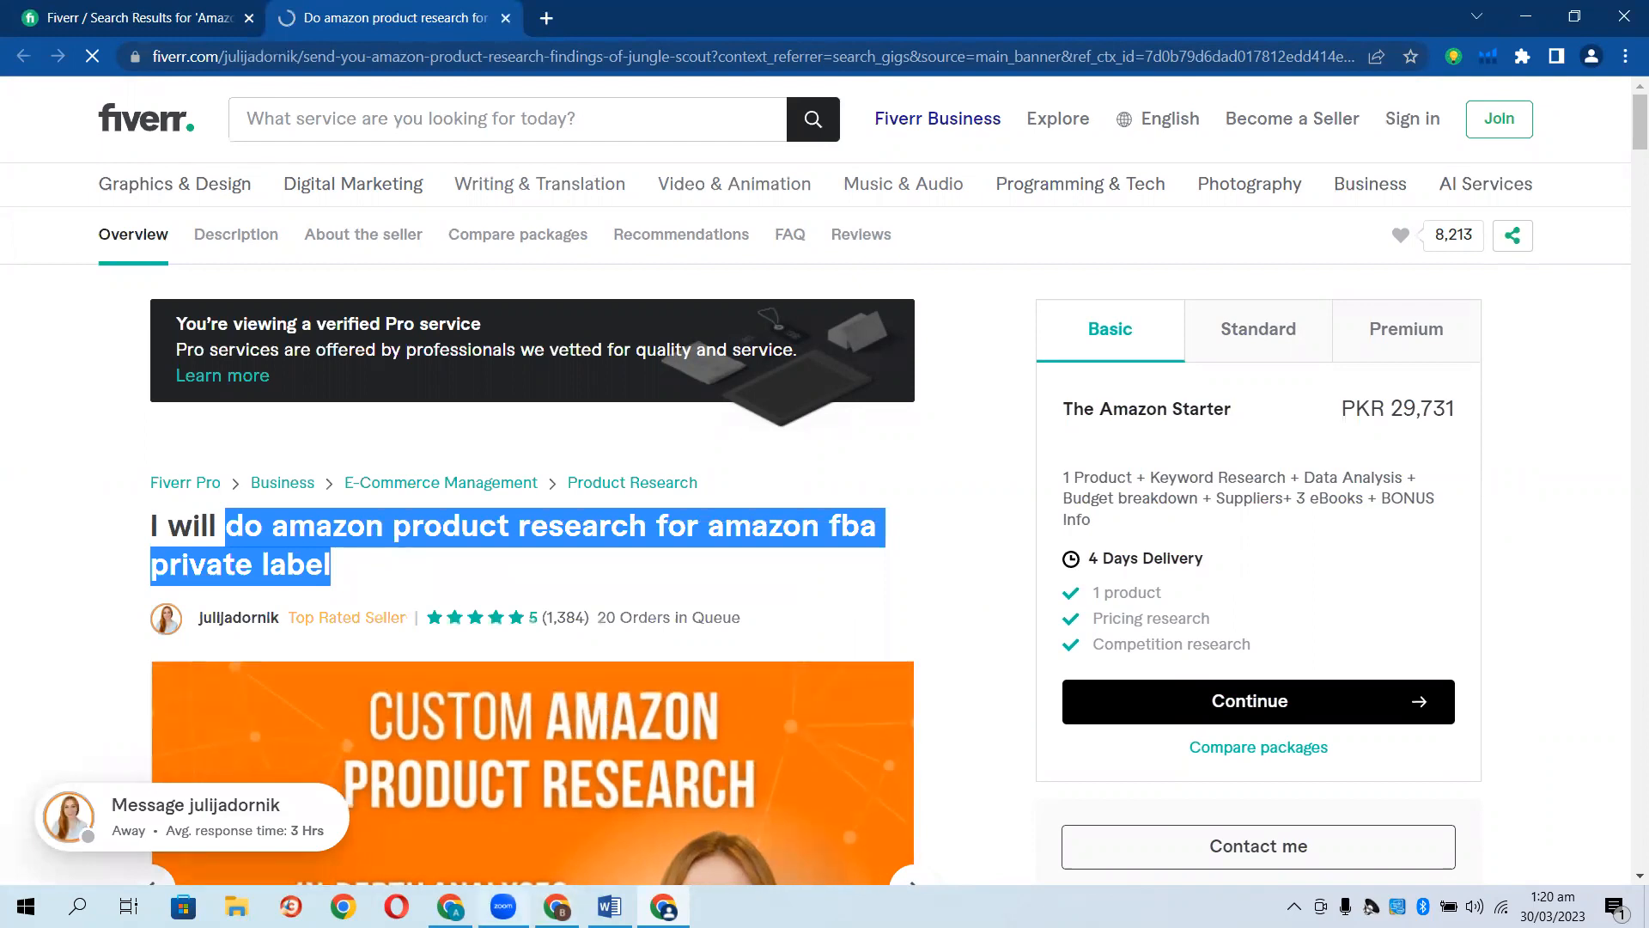
Paste 'do amazon product research for amazon fba private label' into the new gig's title field.
{"action": "left_click", "coordinate": [451, 906]}
{"action": "left_click", "coordinate": [668, 397]}
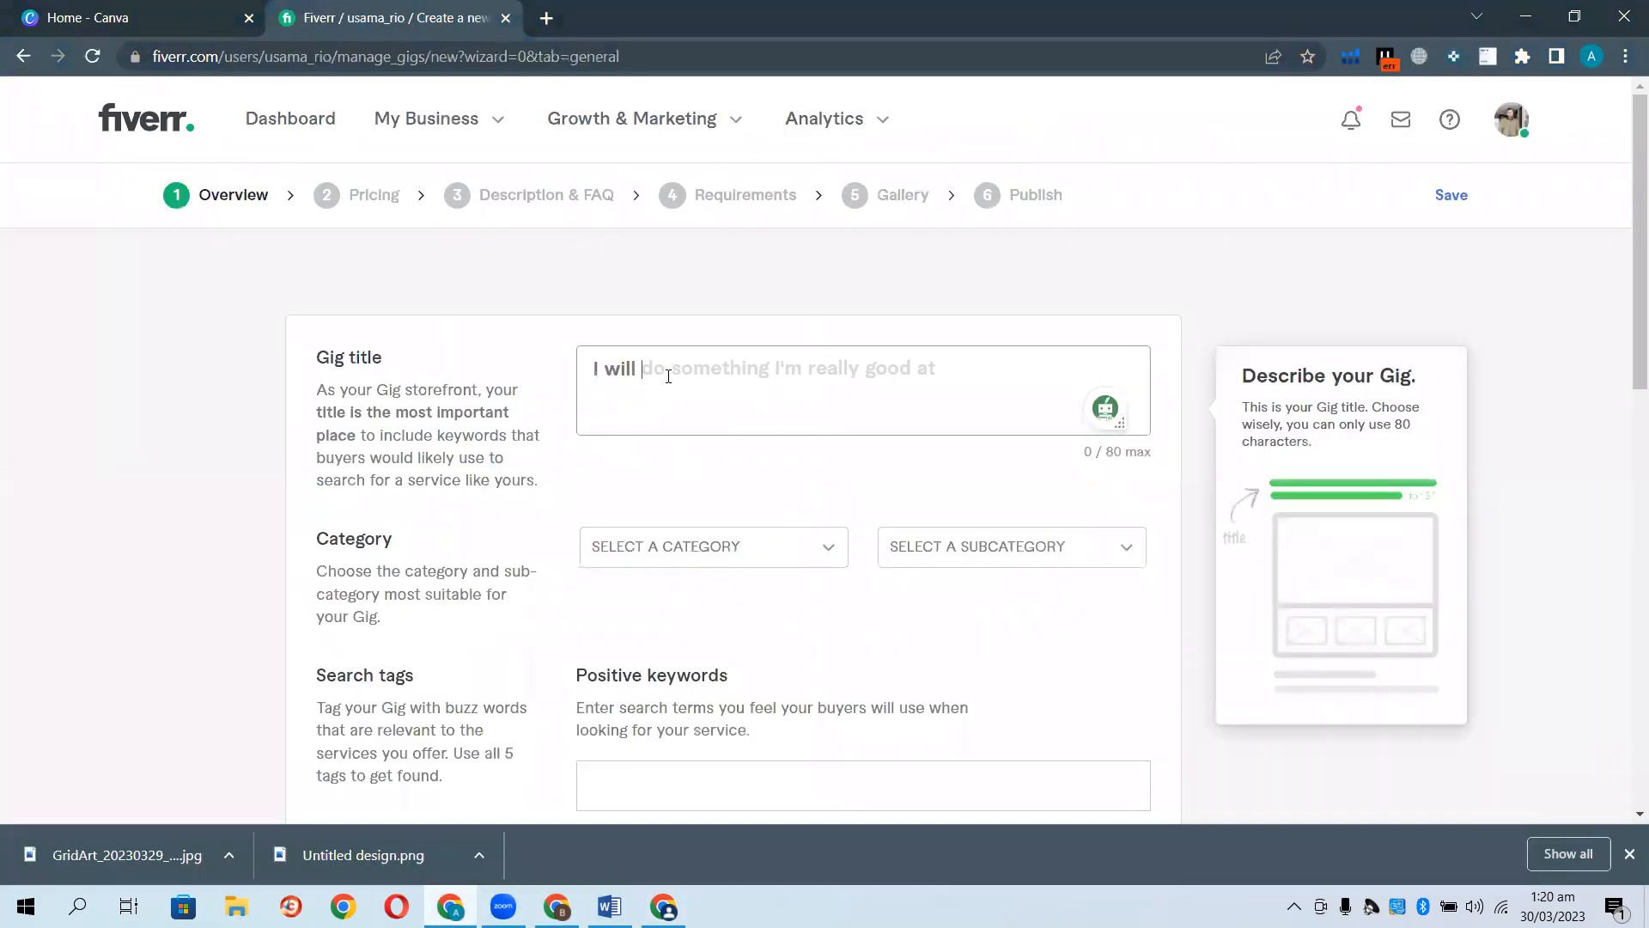
{"action": "key", "text": "ctrl+v"}
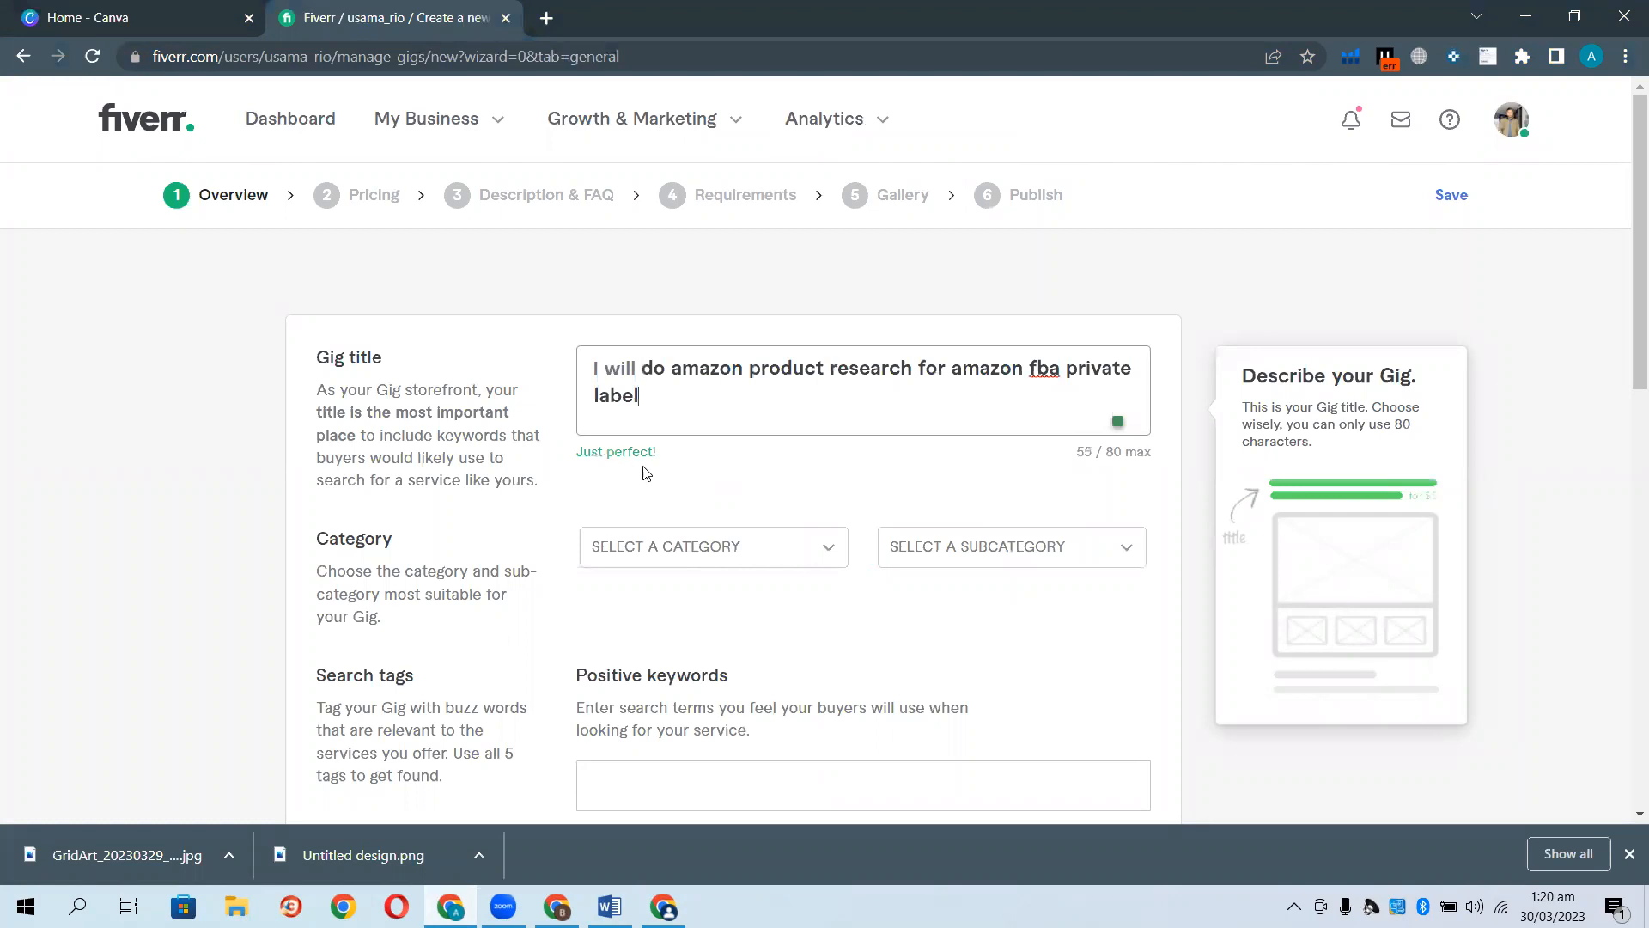
{"action": "left_click", "coordinate": [110, 452]}
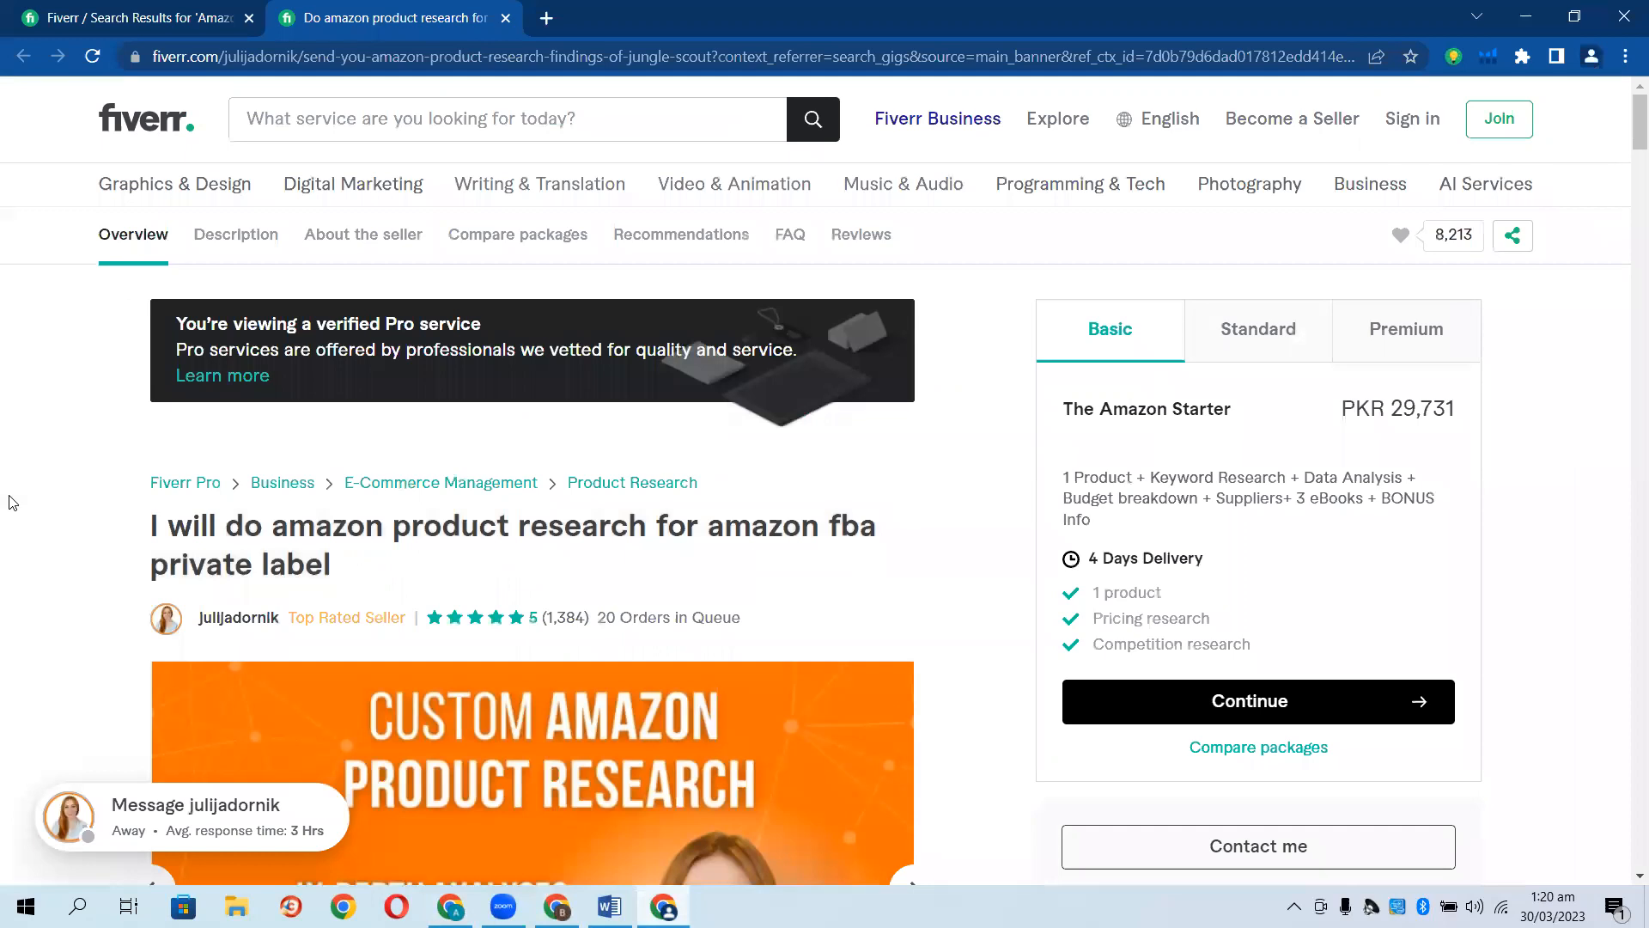
Open two more competitor gigs from the search results in new tabs.
{"action": "left_click", "coordinate": [138, 19]}
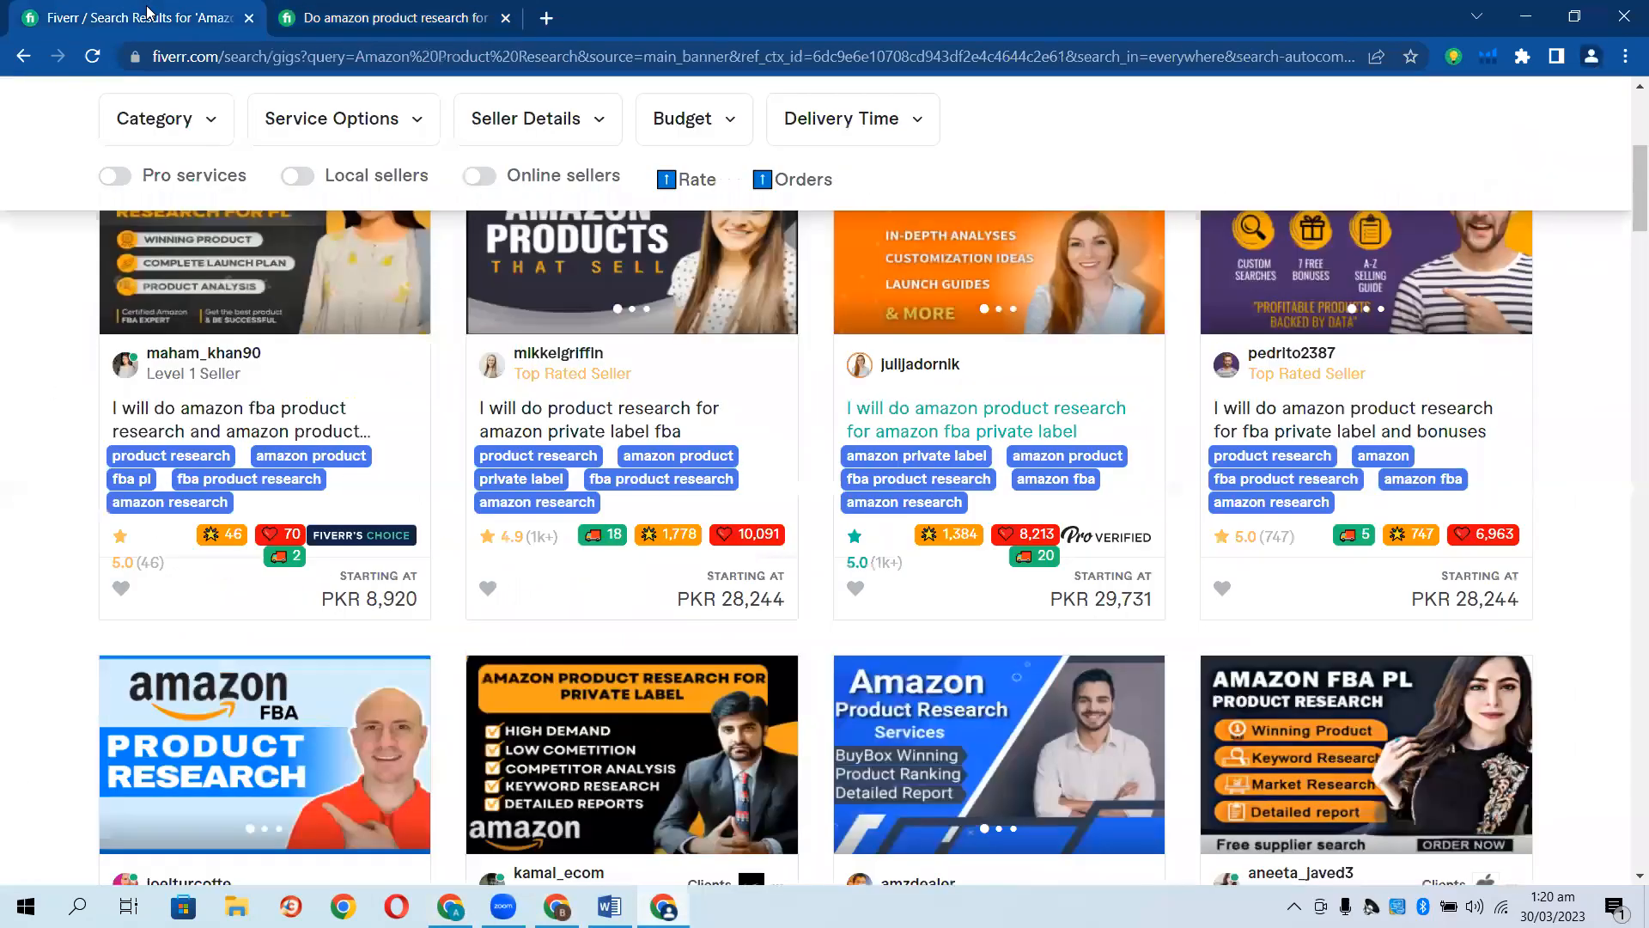
{"action": "scroll", "coordinate": [208, 574], "scroll_direction": "up", "scroll_amount": 2}
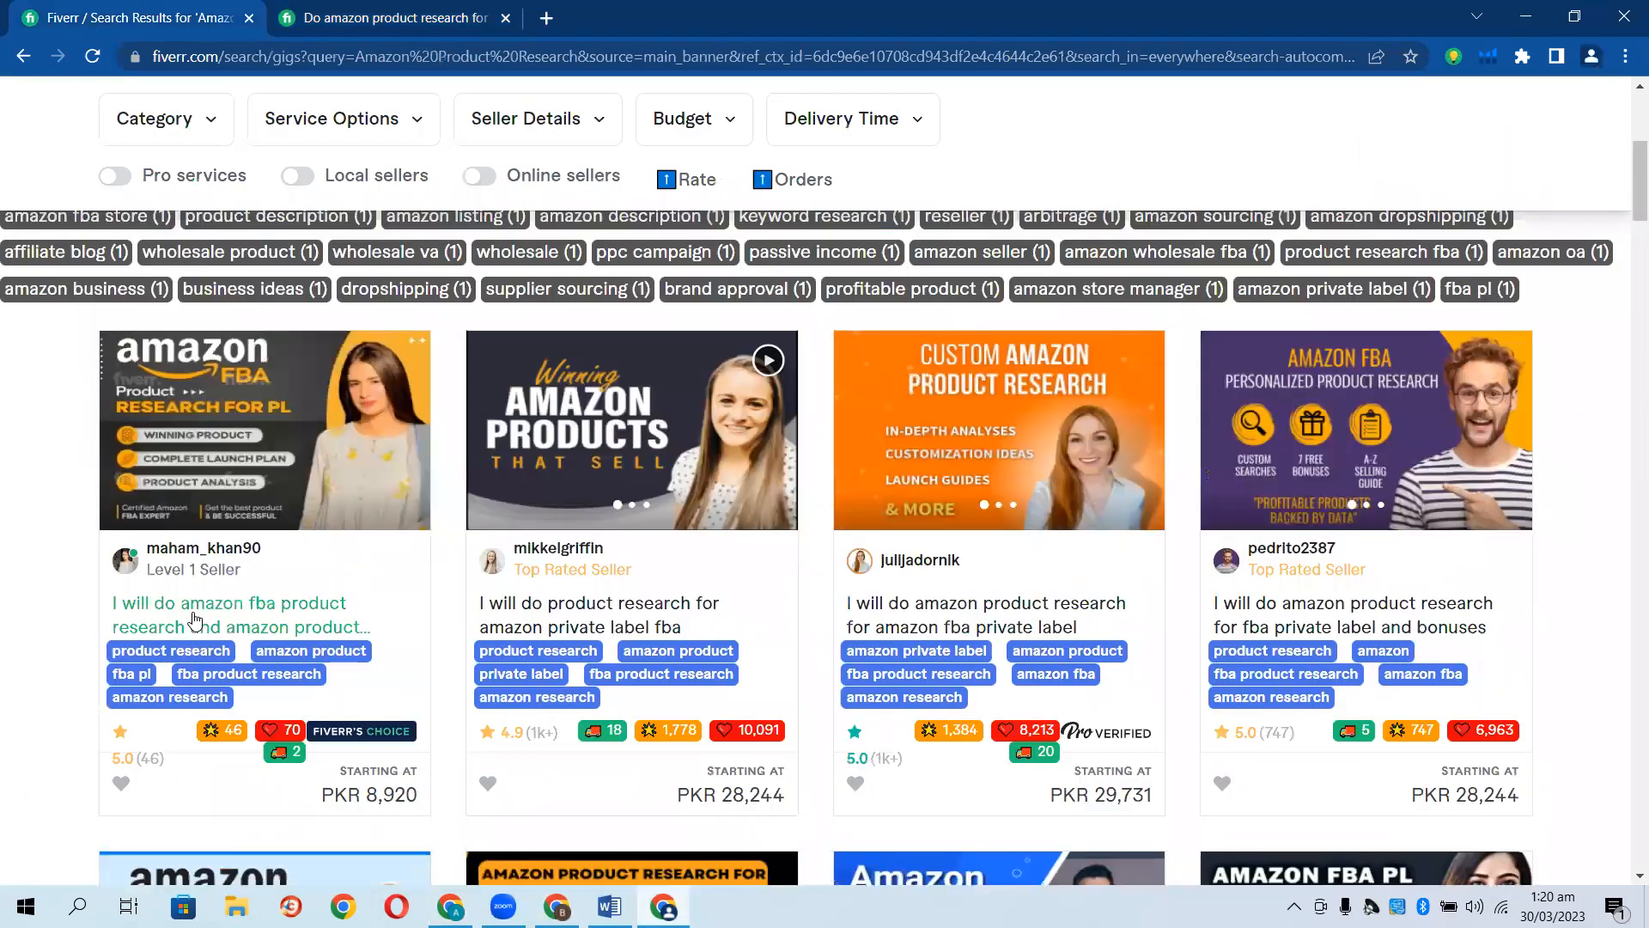
{"action": "left_click", "coordinate": [191, 612]}
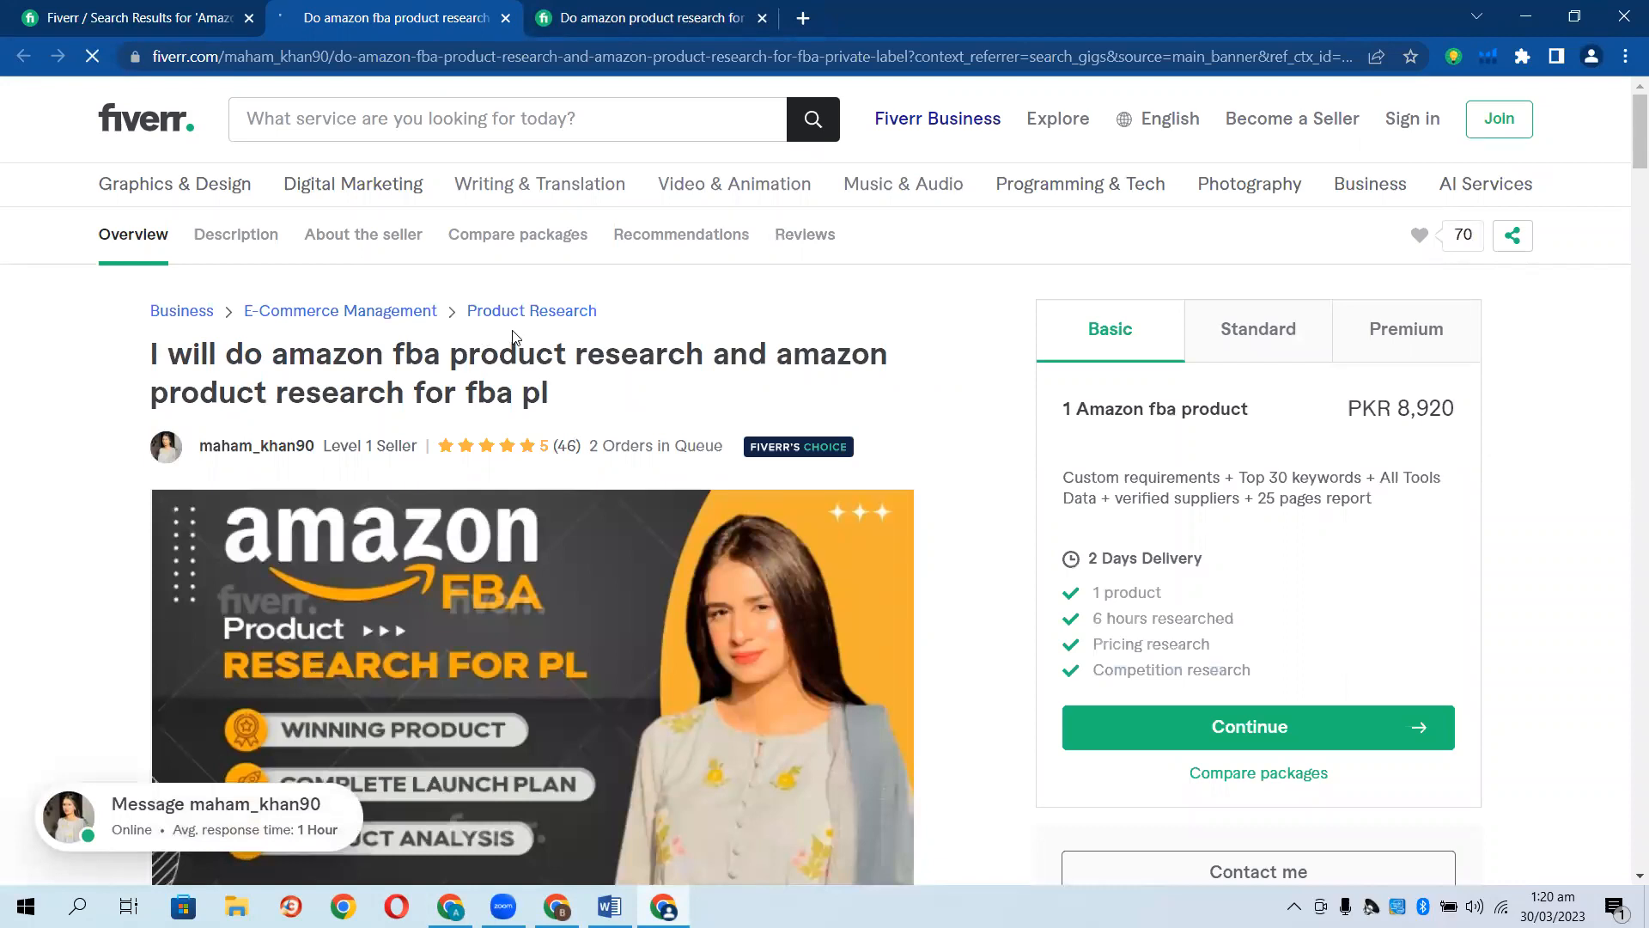
{"action": "left_click", "coordinate": [172, 17]}
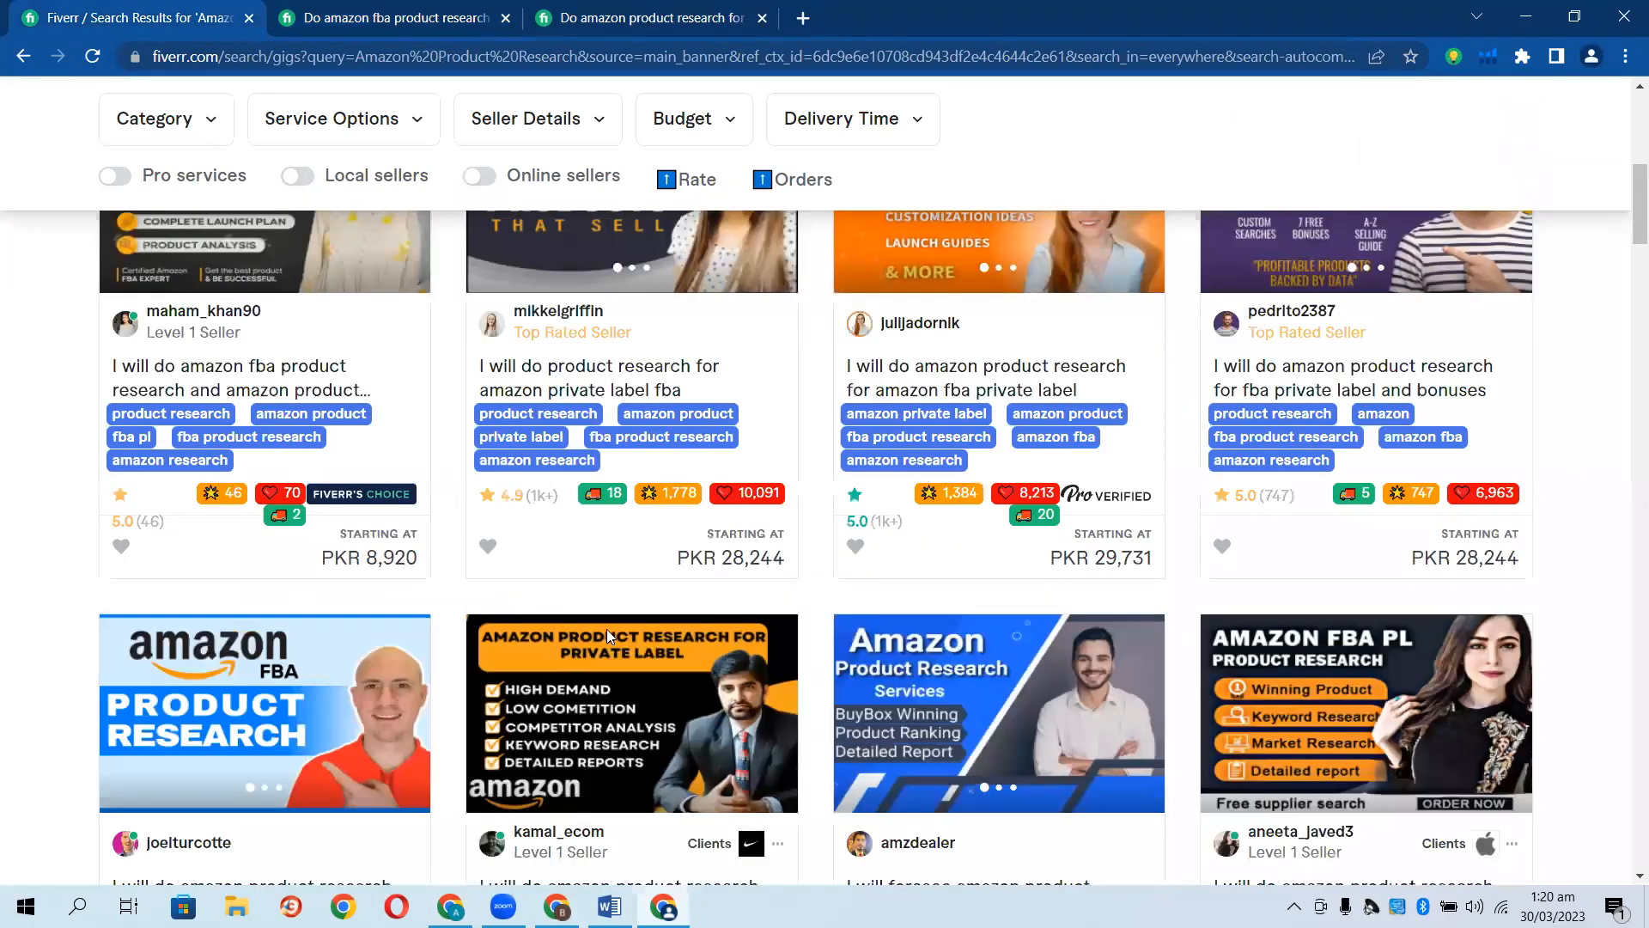
{"action": "scroll", "coordinate": [601, 623], "scroll_direction": "down", "scroll_amount": 3}
{"action": "left_click", "coordinate": [595, 607]}
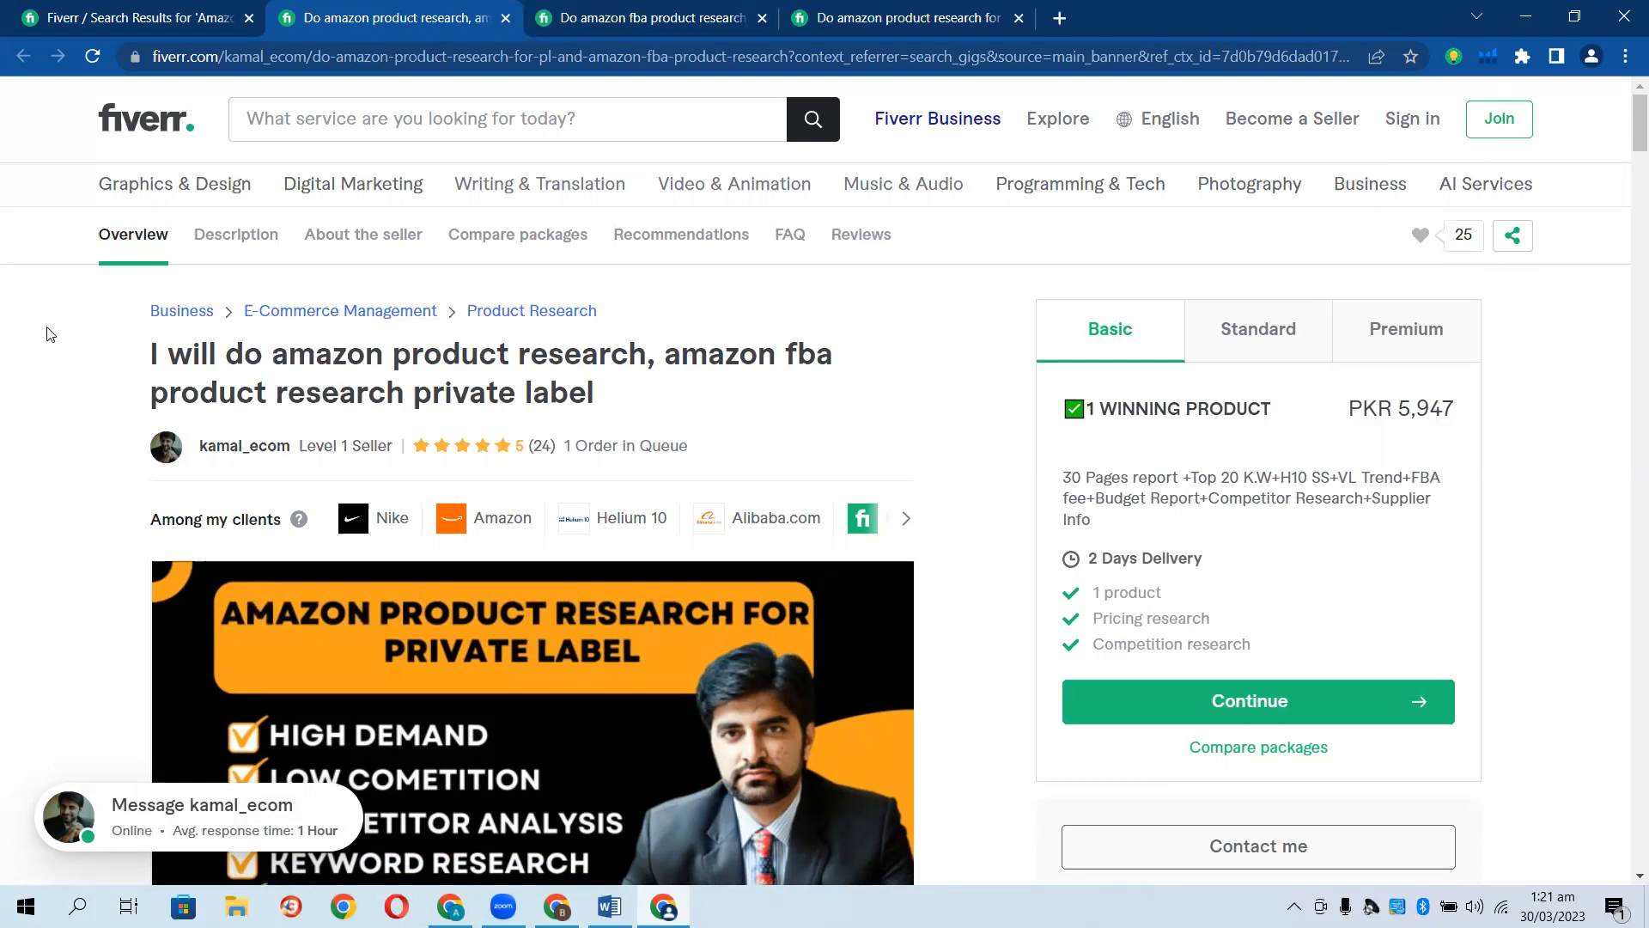
Check the gig's category path Business > E-Commerce Management > Product Research, then return to the gig form.
{"action": "left_click_drag", "start_coordinate": [170, 313], "coordinate": [604, 328]}
{"action": "left_click", "coordinate": [9, 381]}
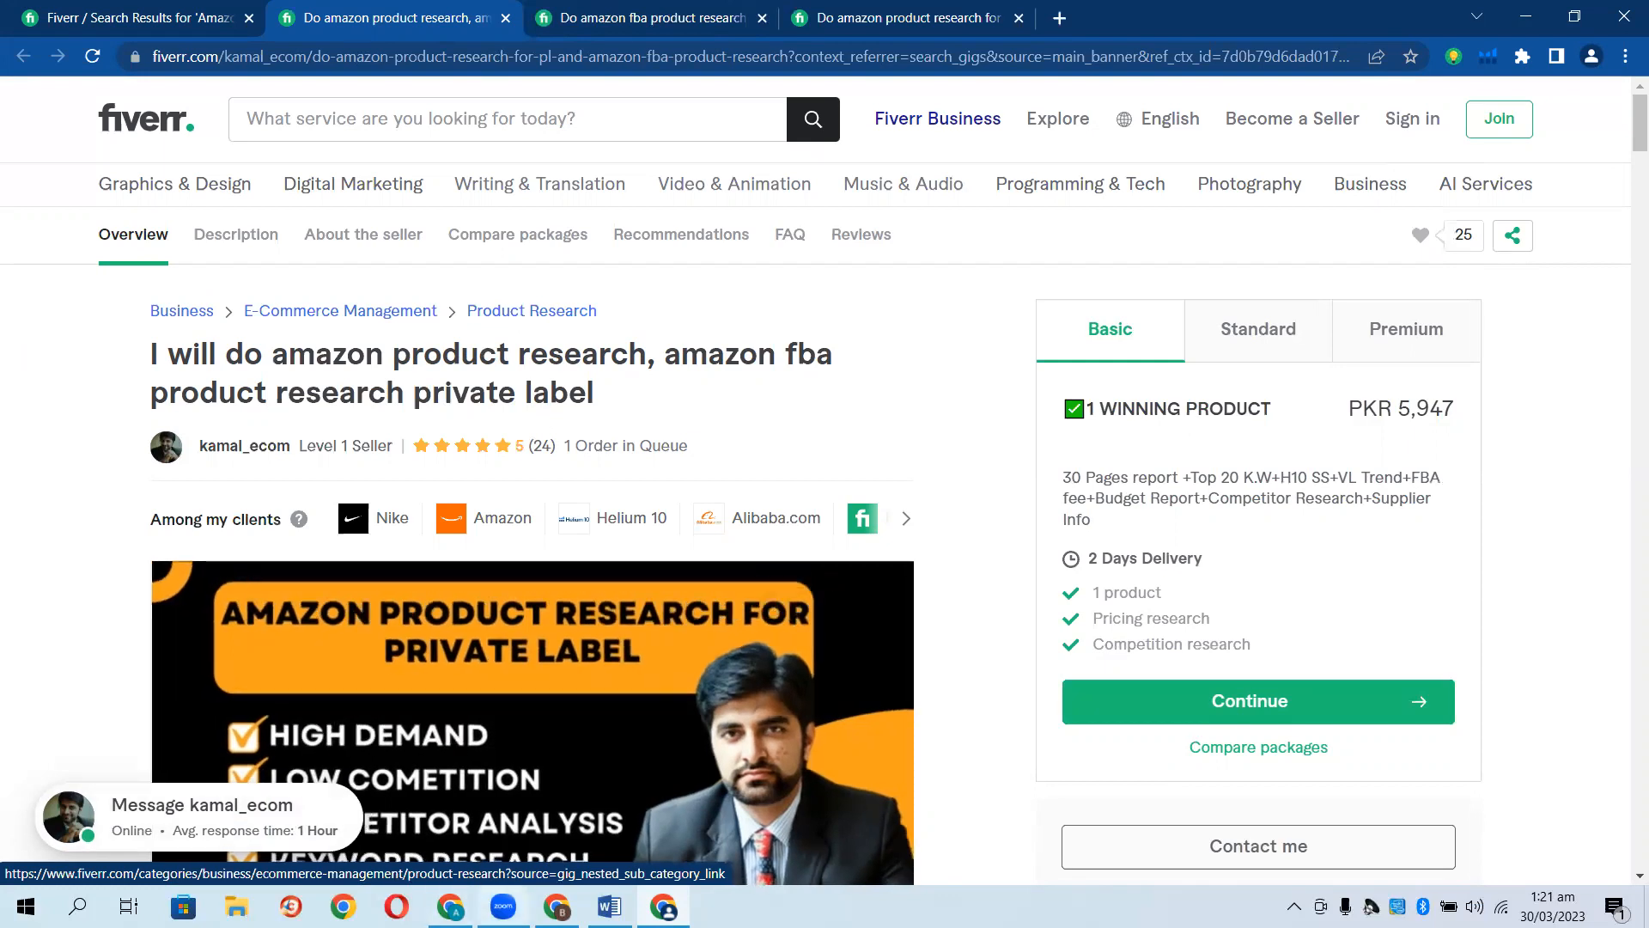
{"action": "left_click", "coordinate": [450, 907]}
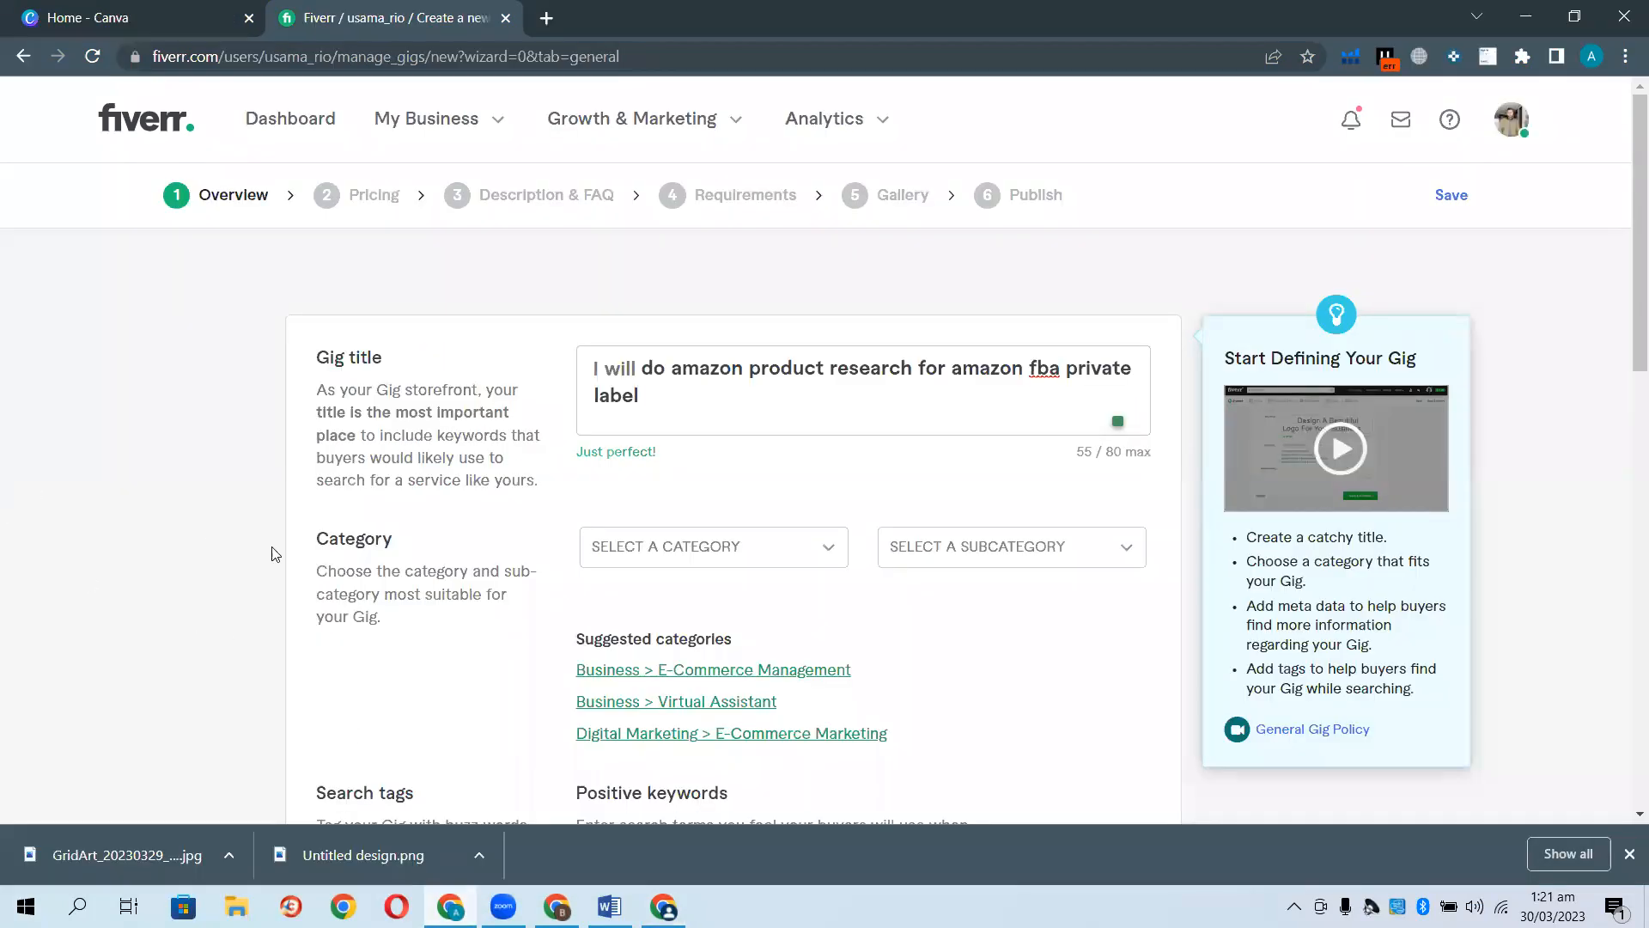
Set the category to Business > E-Commerce Management and open another seller's product research gig for reference.
{"action": "left_click", "coordinate": [624, 678]}
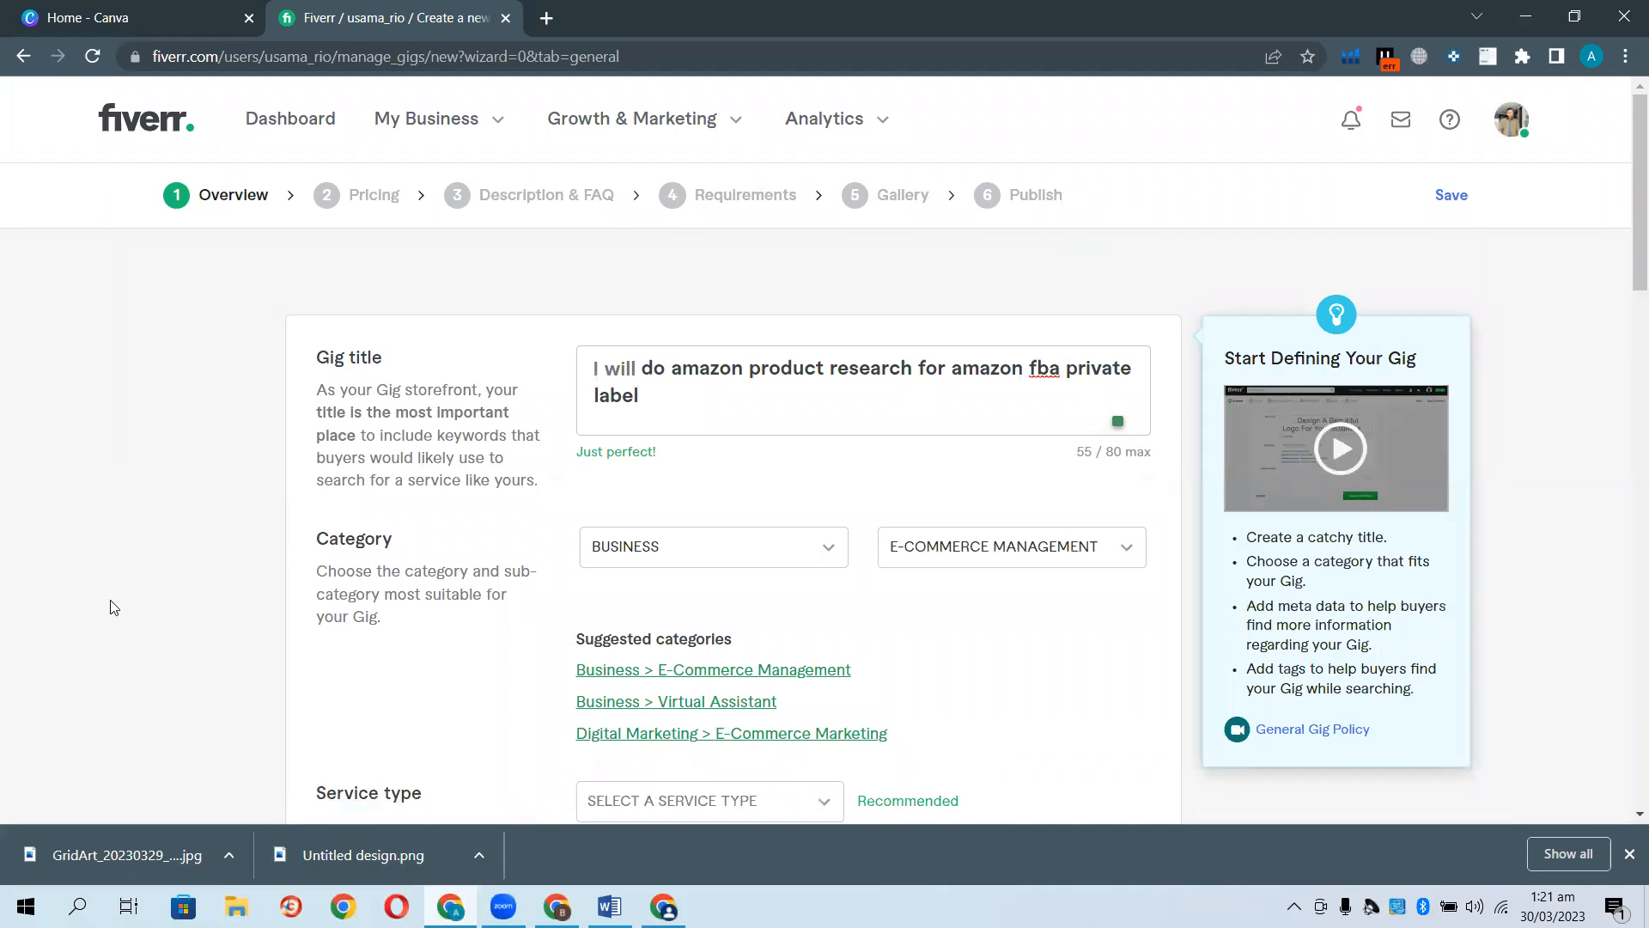
{"action": "scroll", "coordinate": [112, 608], "scroll_direction": "down", "scroll_amount": 2}
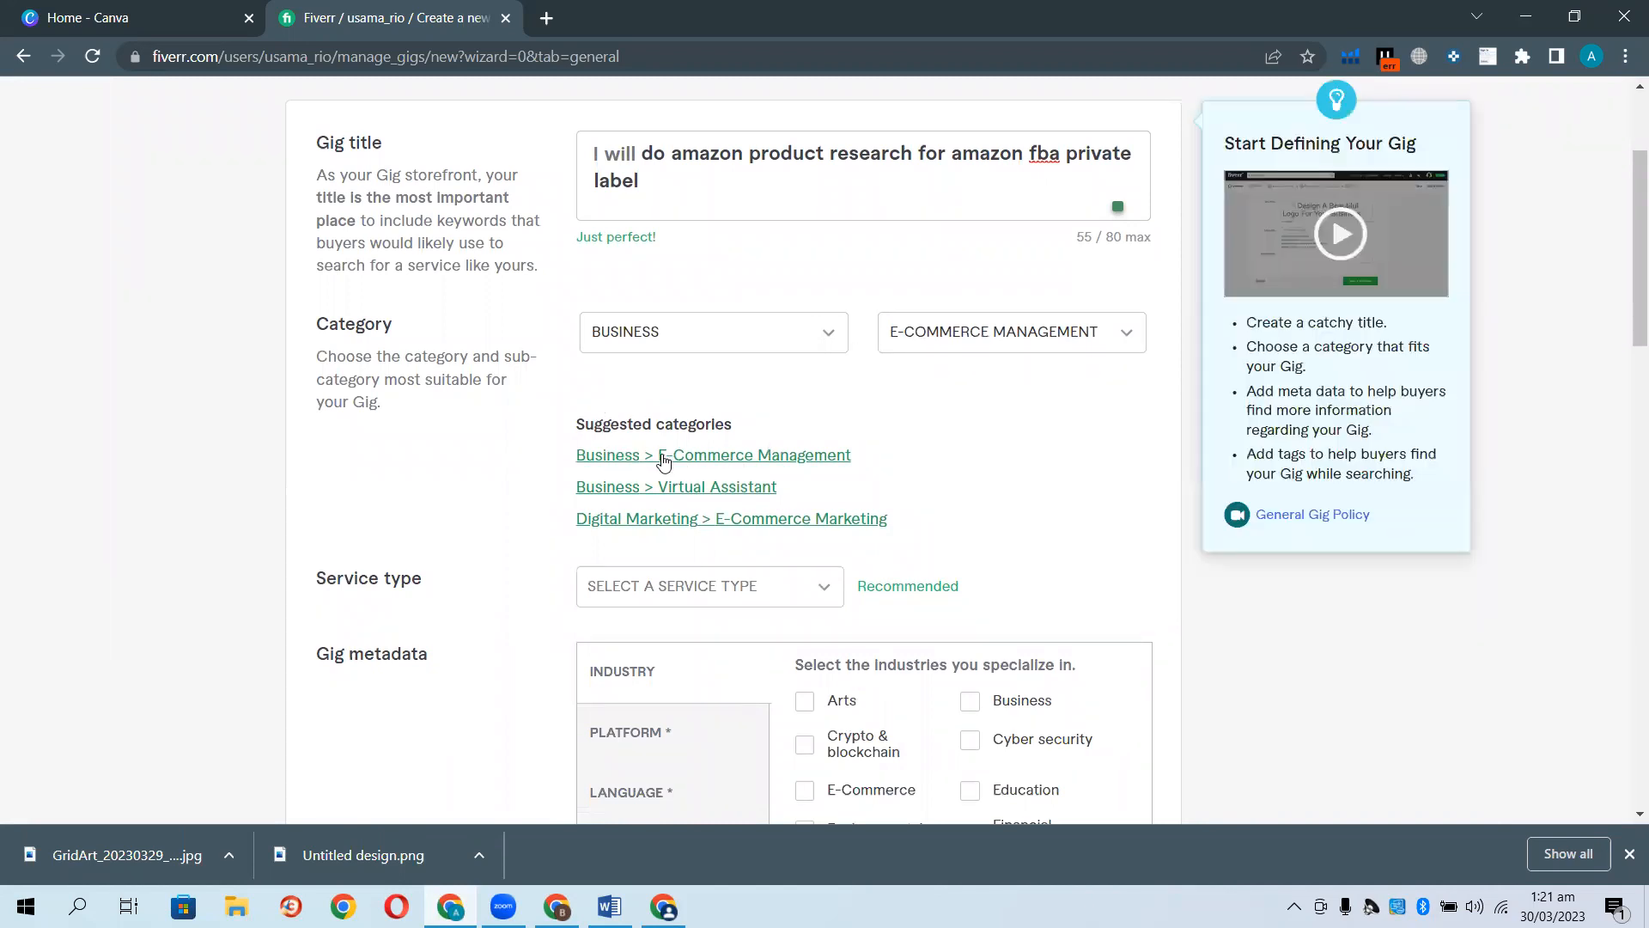
{"action": "scroll", "coordinate": [166, 537], "scroll_direction": "down", "scroll_amount": 1}
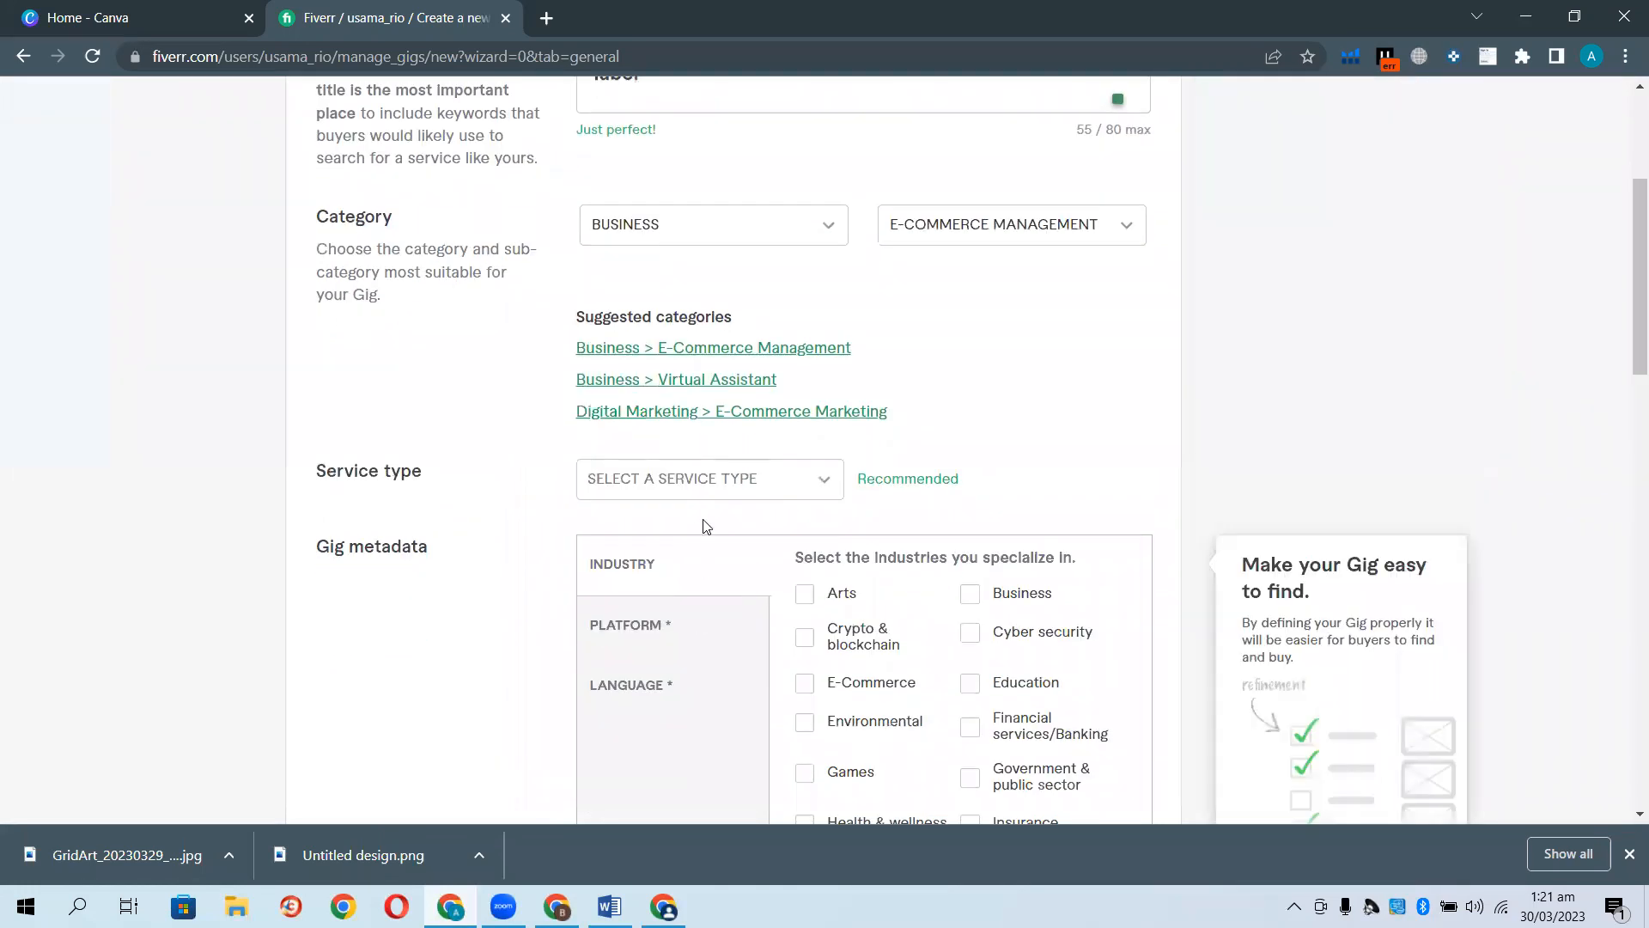
{"action": "left_click", "coordinate": [663, 907]}
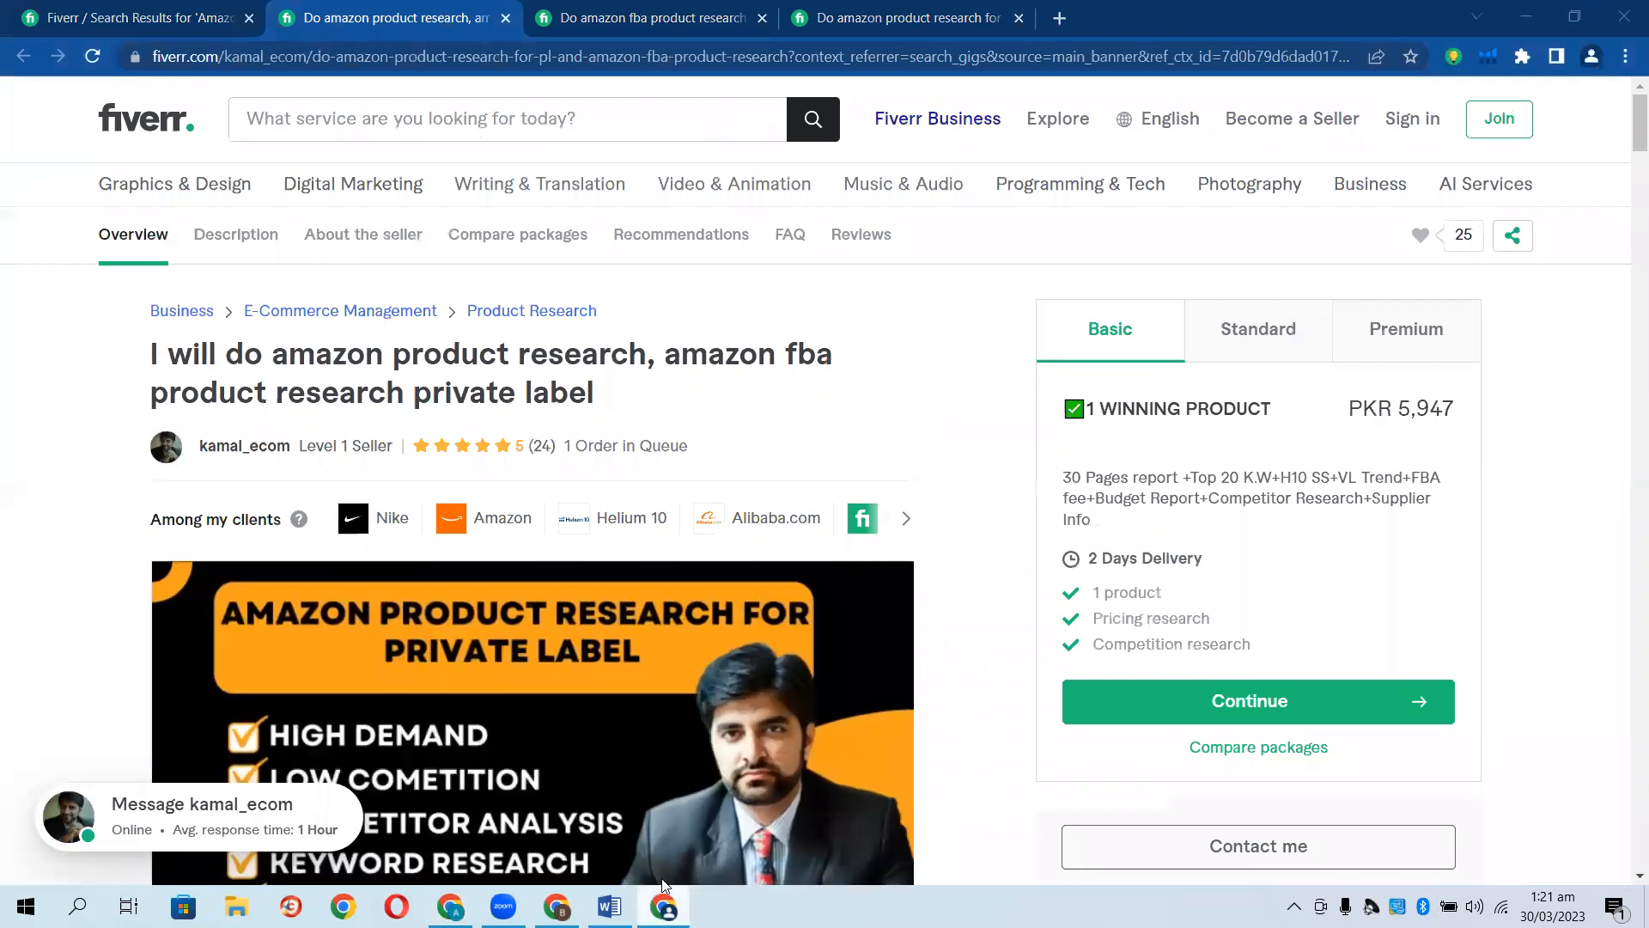
Back in the gig form, choose PRODUCT RESEARCH as the service type.
{"action": "key", "text": "alt+Tab"}
{"action": "left_click", "coordinate": [758, 494]}
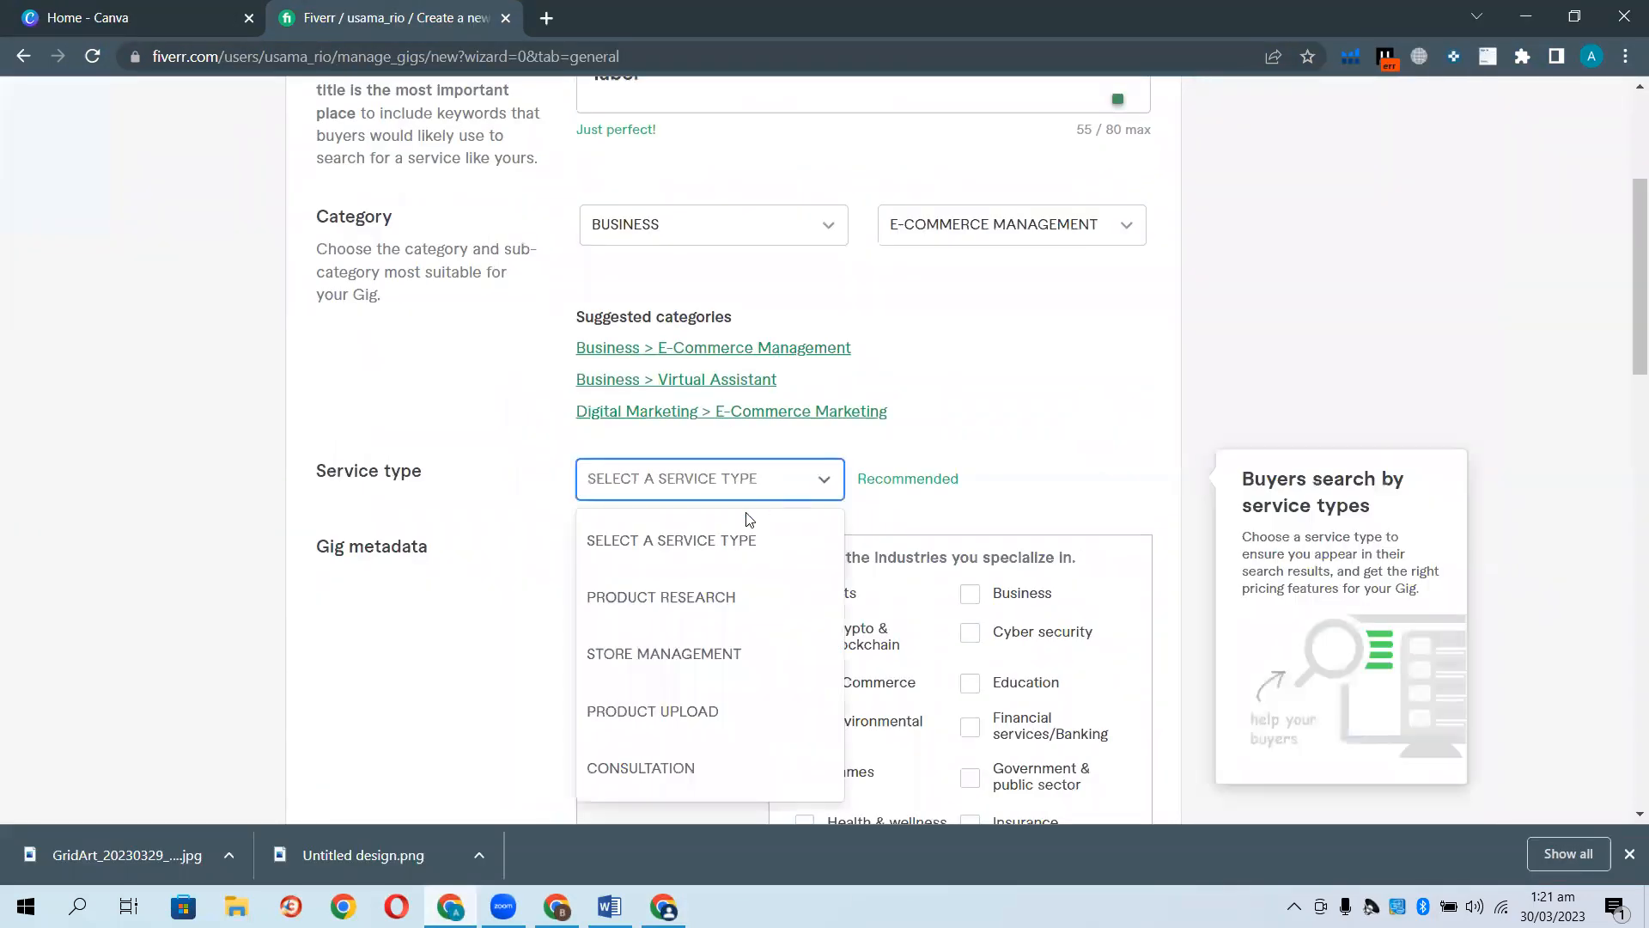
{"action": "left_click", "coordinate": [651, 611]}
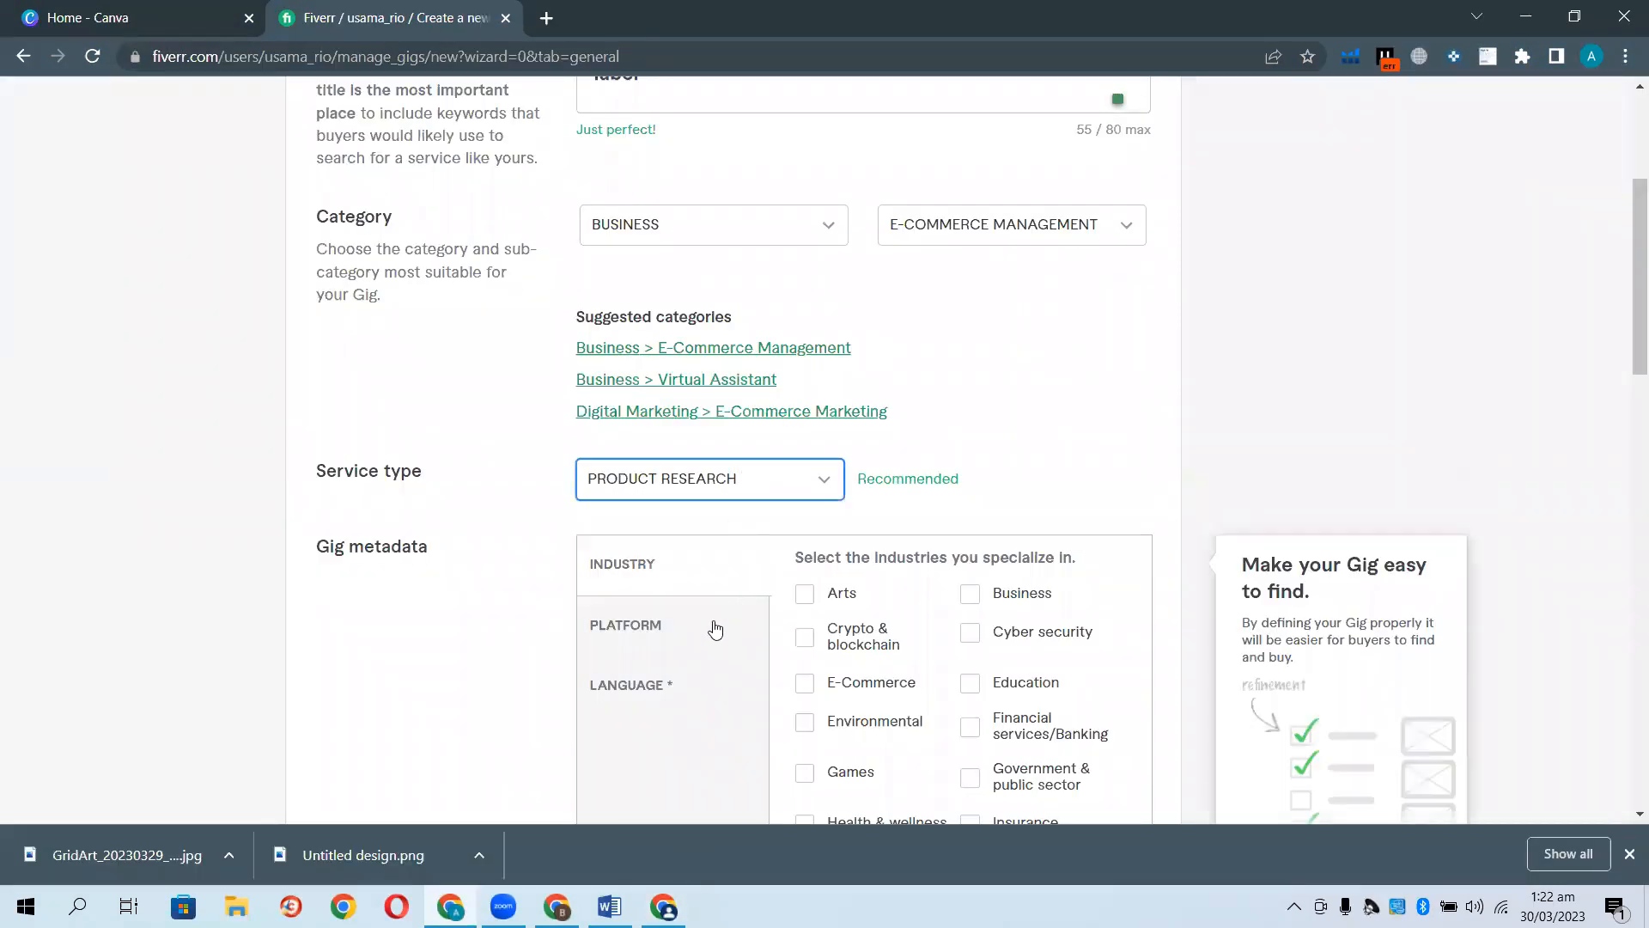
Mark Business and E-Commerce as industries and select Alibaba as a platform.
{"action": "scroll", "coordinate": [707, 526], "scroll_direction": "down", "scroll_amount": 1}
{"action": "left_click", "coordinate": [977, 490]}
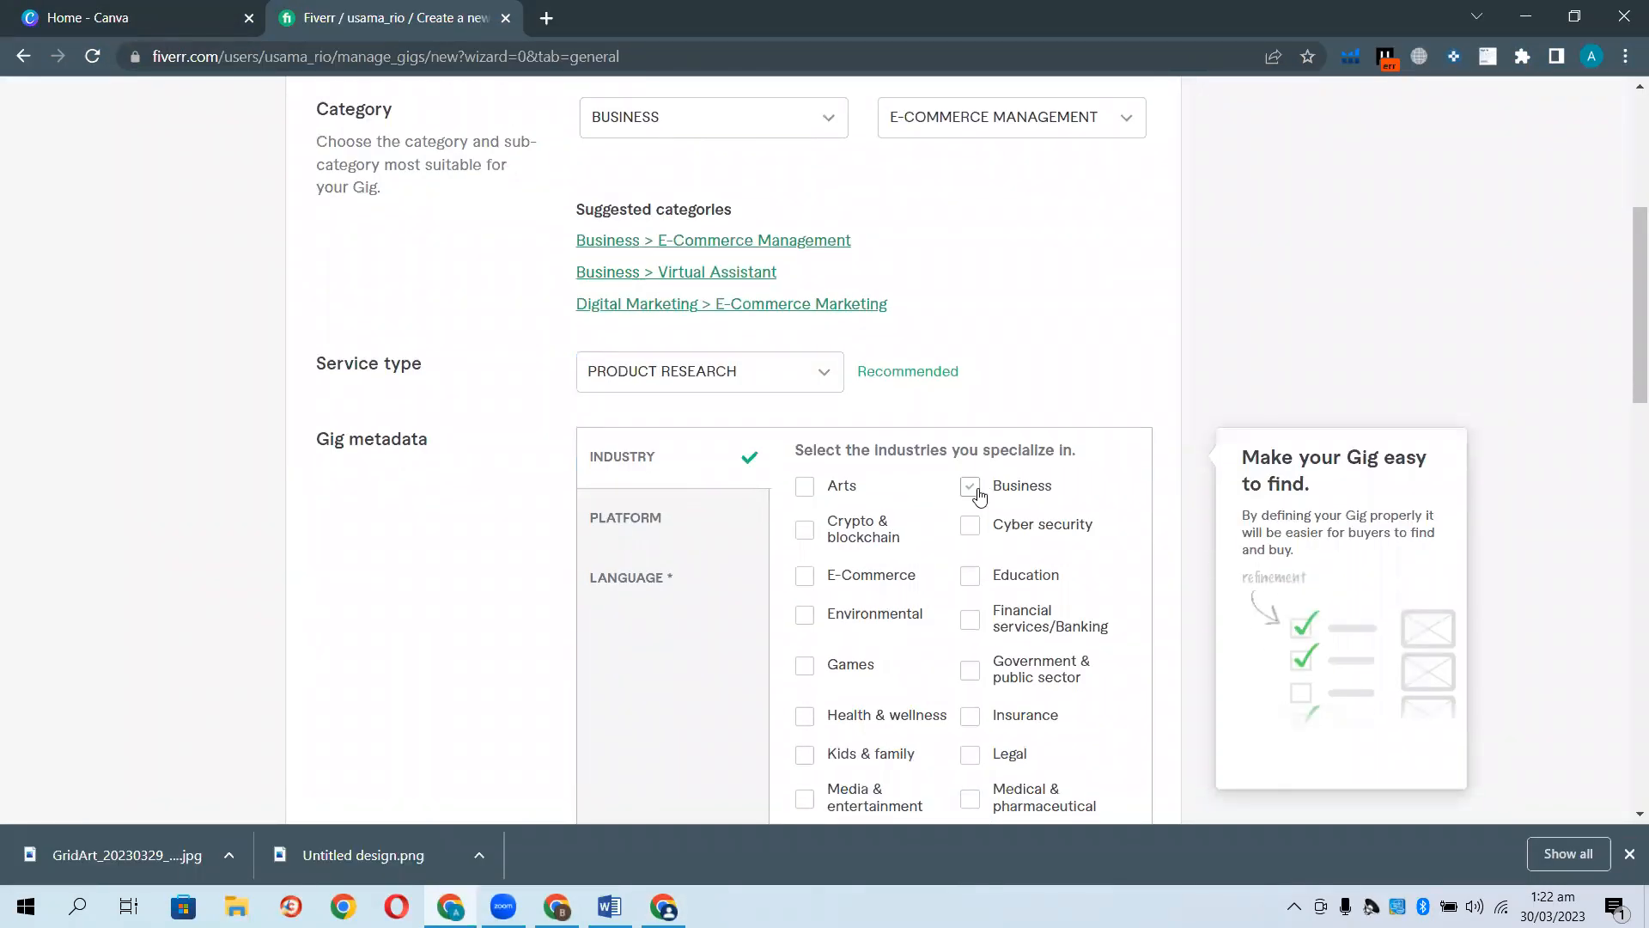
{"action": "left_click", "coordinate": [807, 579]}
{"action": "left_click", "coordinate": [679, 534]}
{"action": "left_click", "coordinate": [804, 494]}
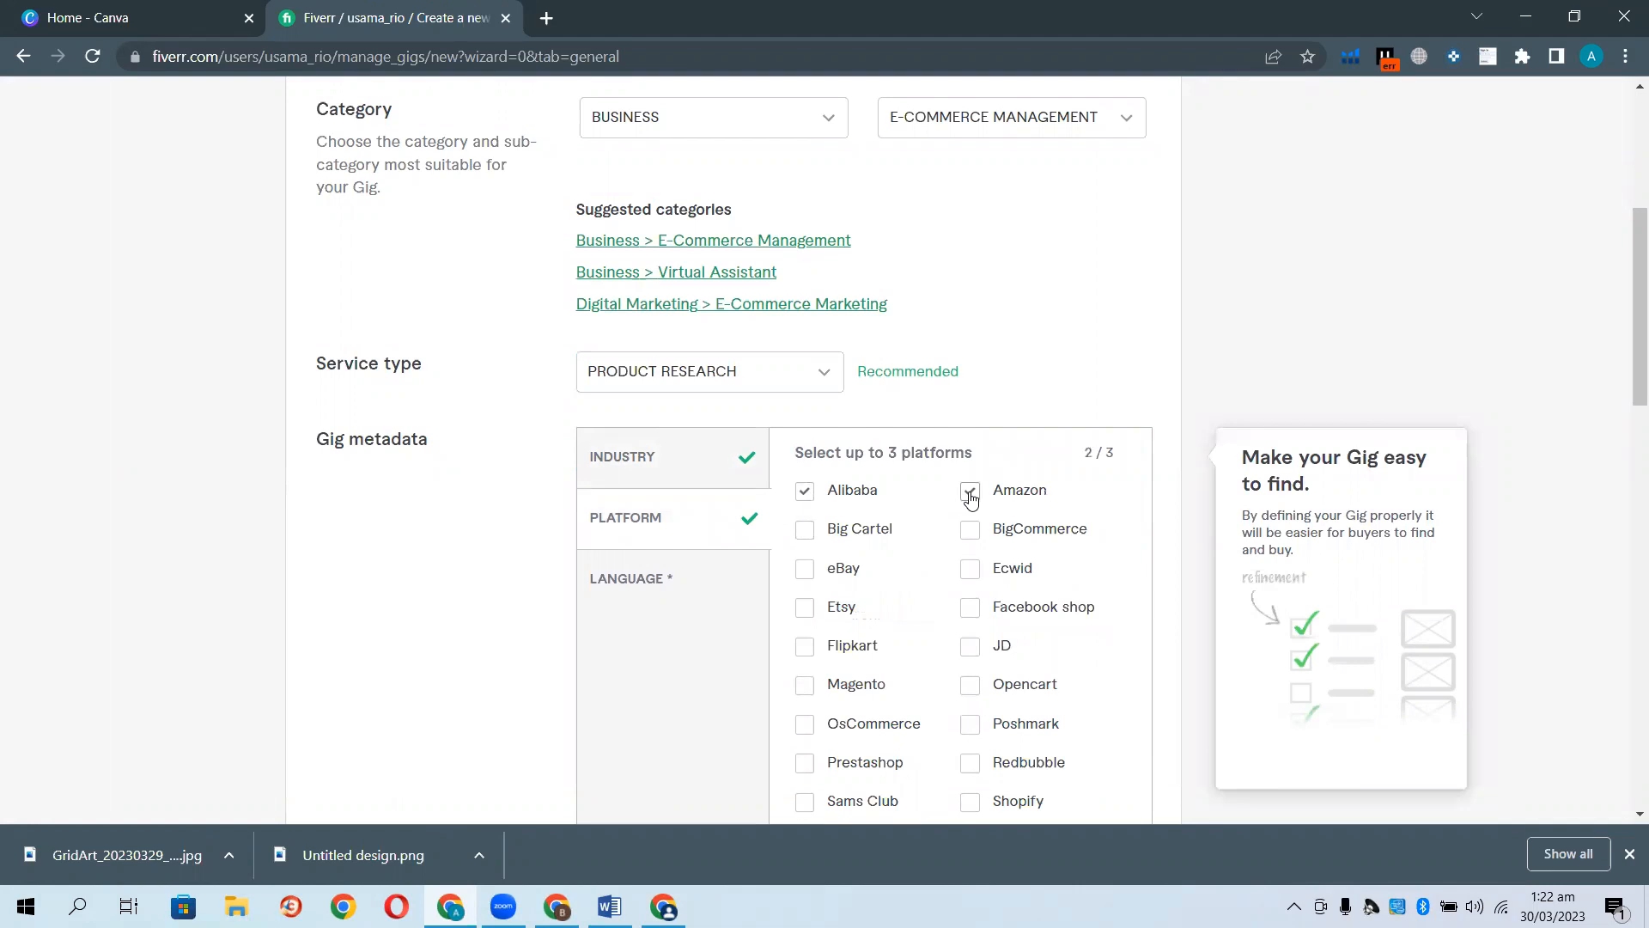
Set English as the gig's working language.
{"action": "scroll", "coordinate": [921, 721], "scroll_direction": "down", "scroll_amount": 1}
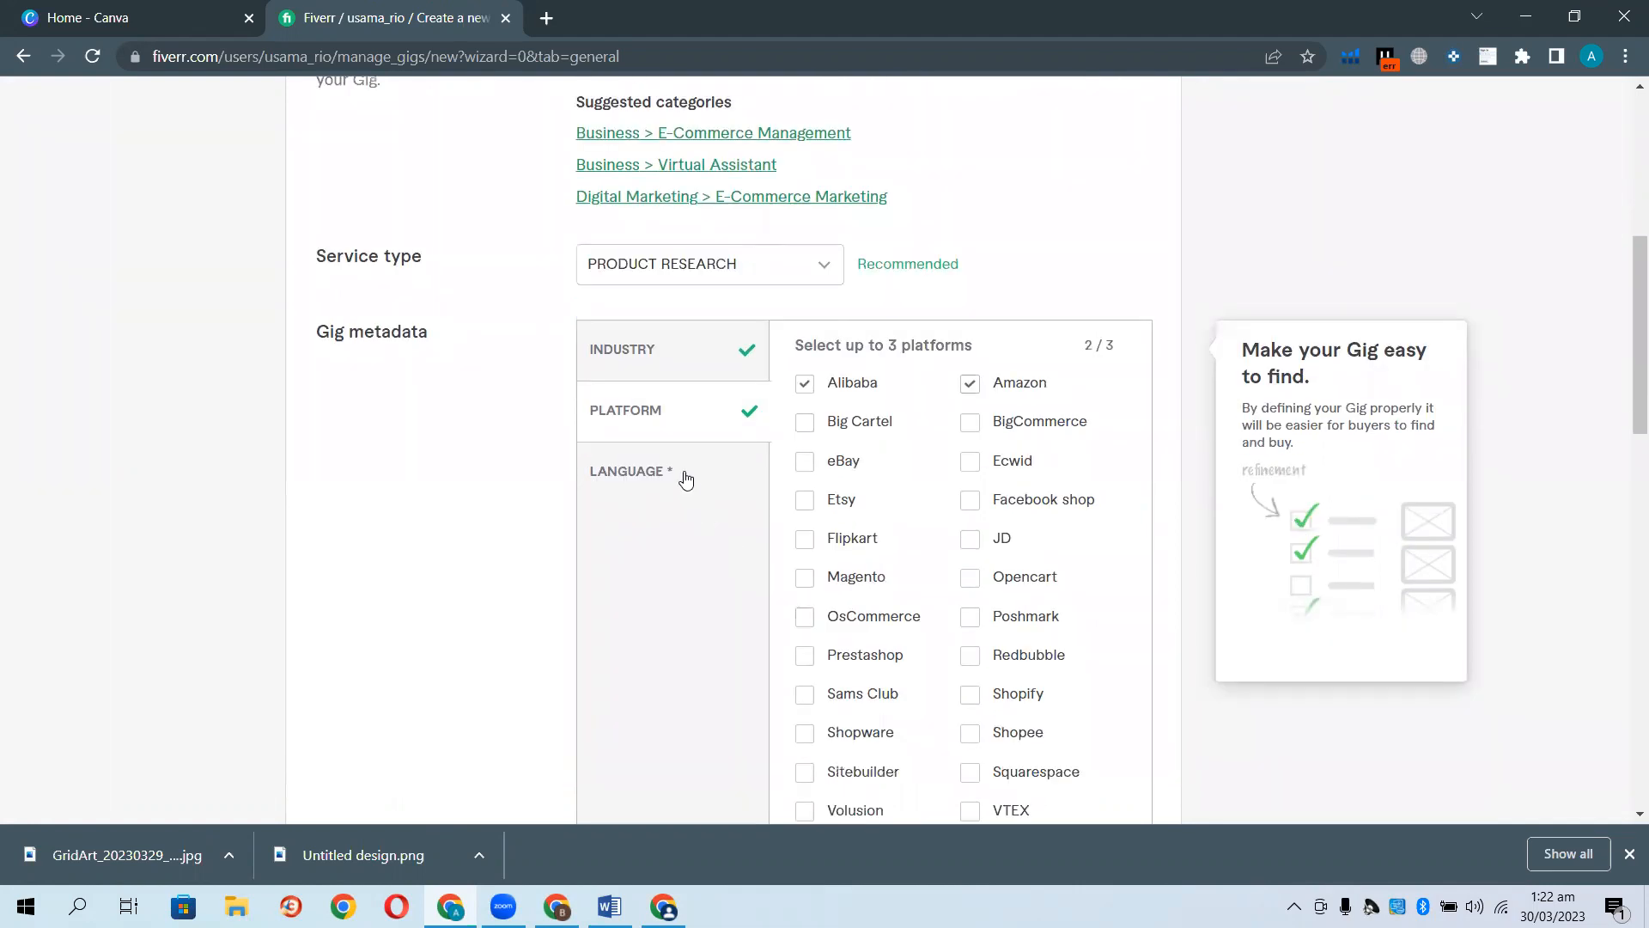
{"action": "left_click", "coordinate": [684, 476]}
{"action": "left_click", "coordinate": [949, 398]}
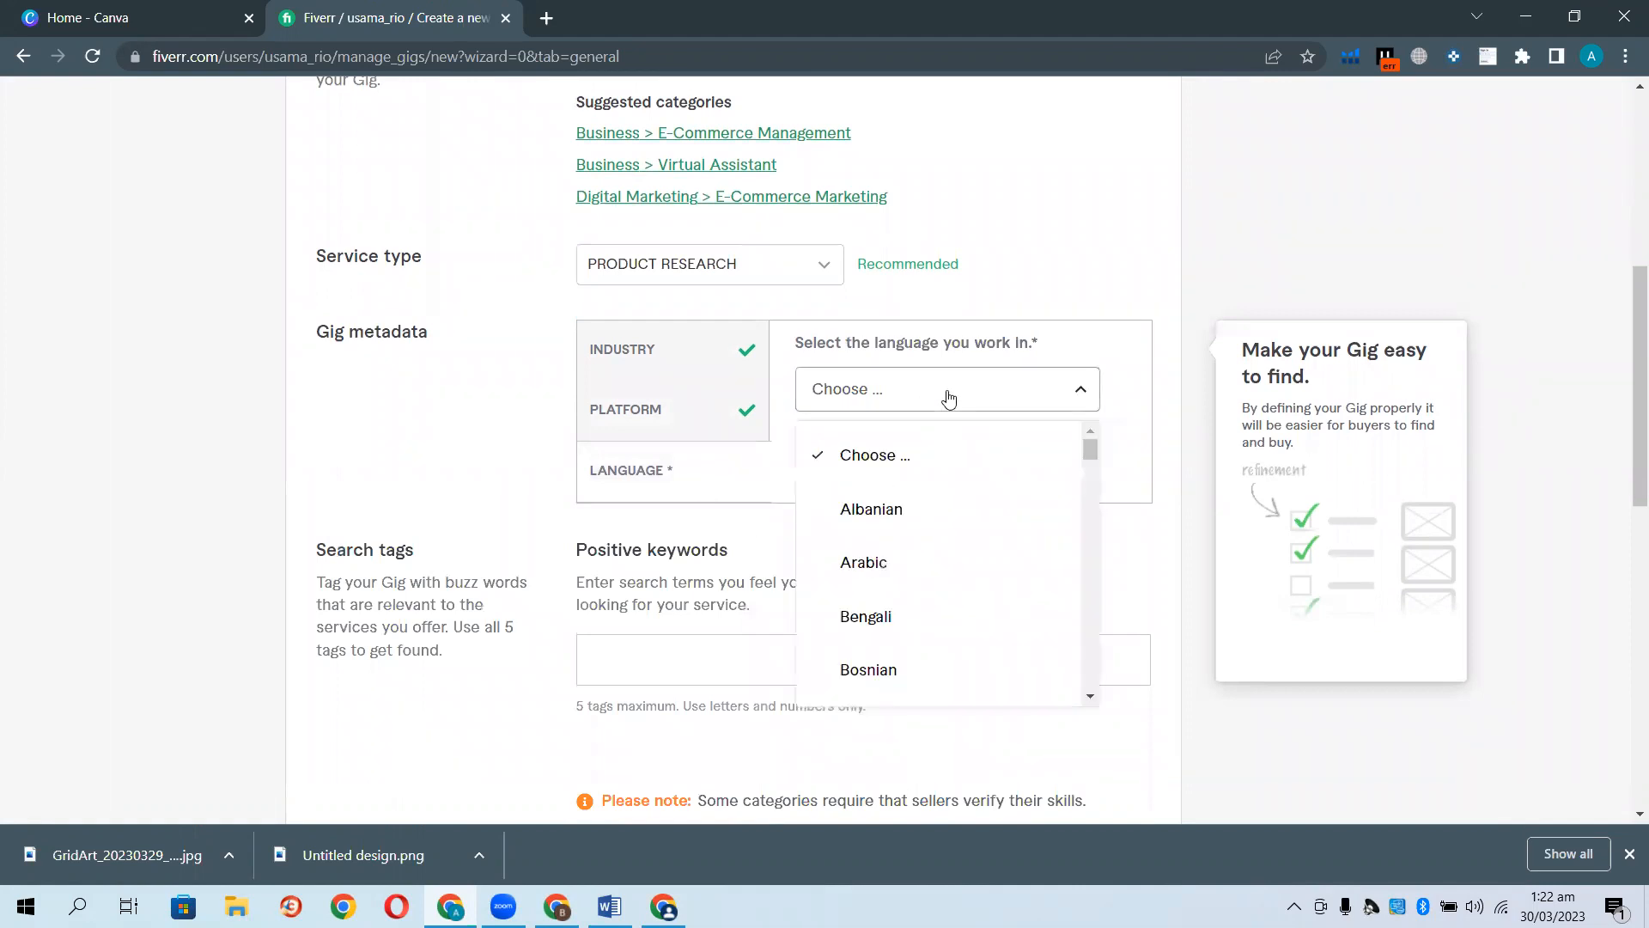
{"action": "scroll", "coordinate": [919, 537], "scroll_direction": "down", "scroll_amount": 4}
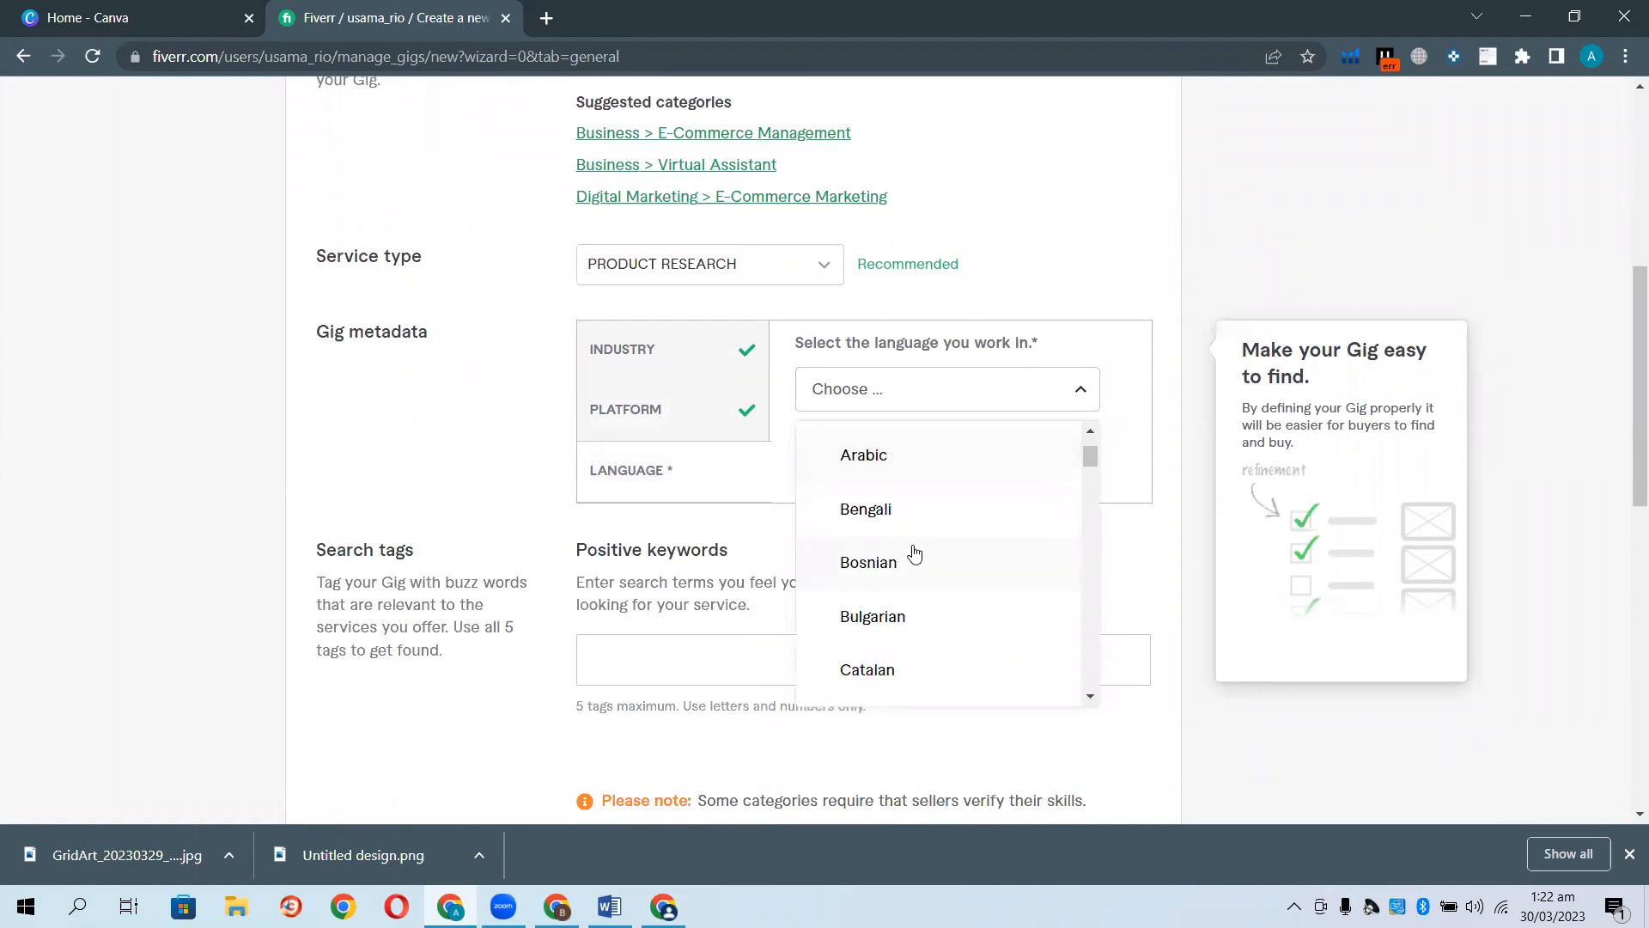
{"action": "scroll", "coordinate": [912, 540], "scroll_direction": "down", "scroll_amount": 5}
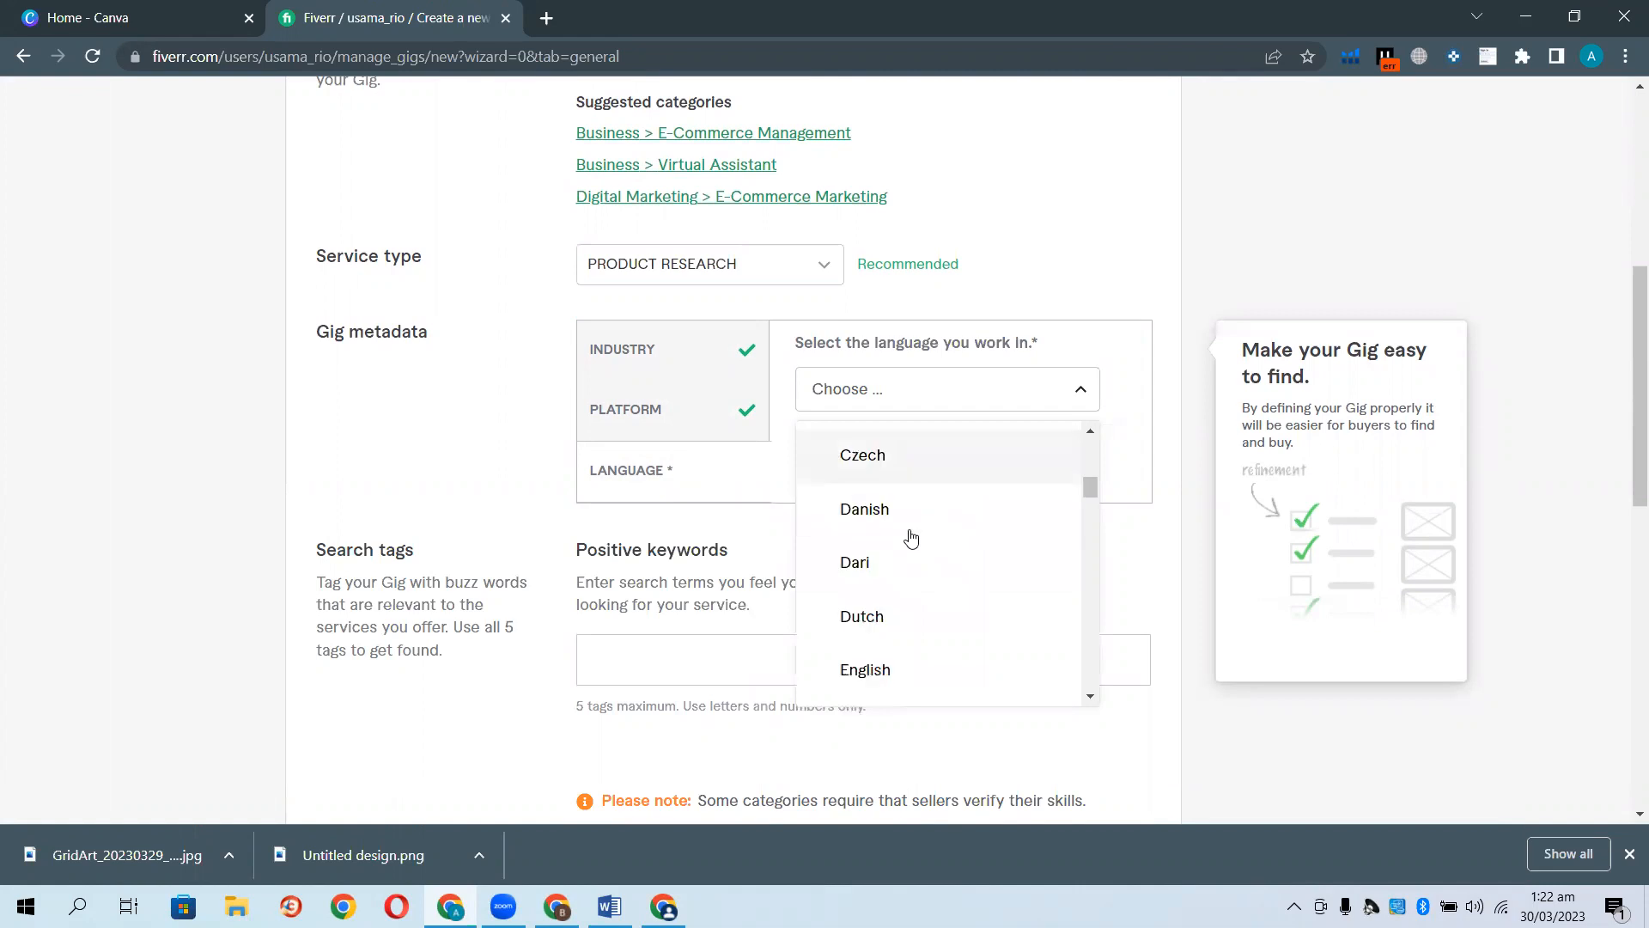
{"action": "left_click", "coordinate": [874, 465]}
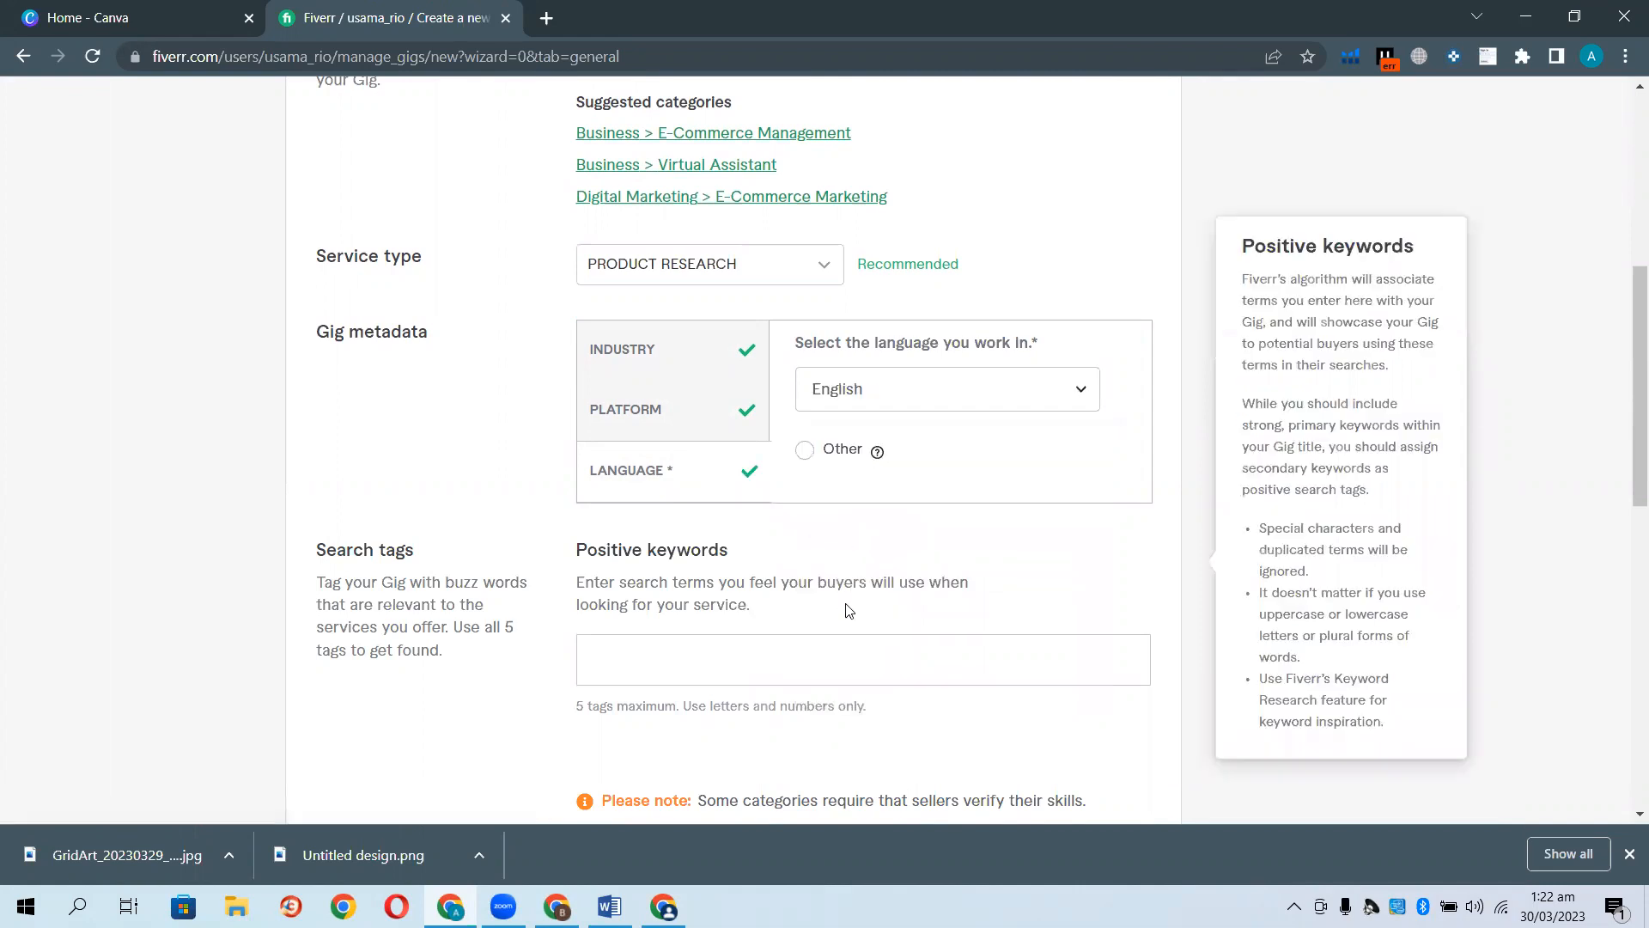
Add AMAZON as a positive search keyword tag.
{"action": "scroll", "coordinate": [773, 550], "scroll_direction": "down", "scroll_amount": 3}
{"action": "left_click", "coordinate": [715, 468]}
{"action": "type", "text": "Amaz"}
{"action": "key", "text": "Return"}
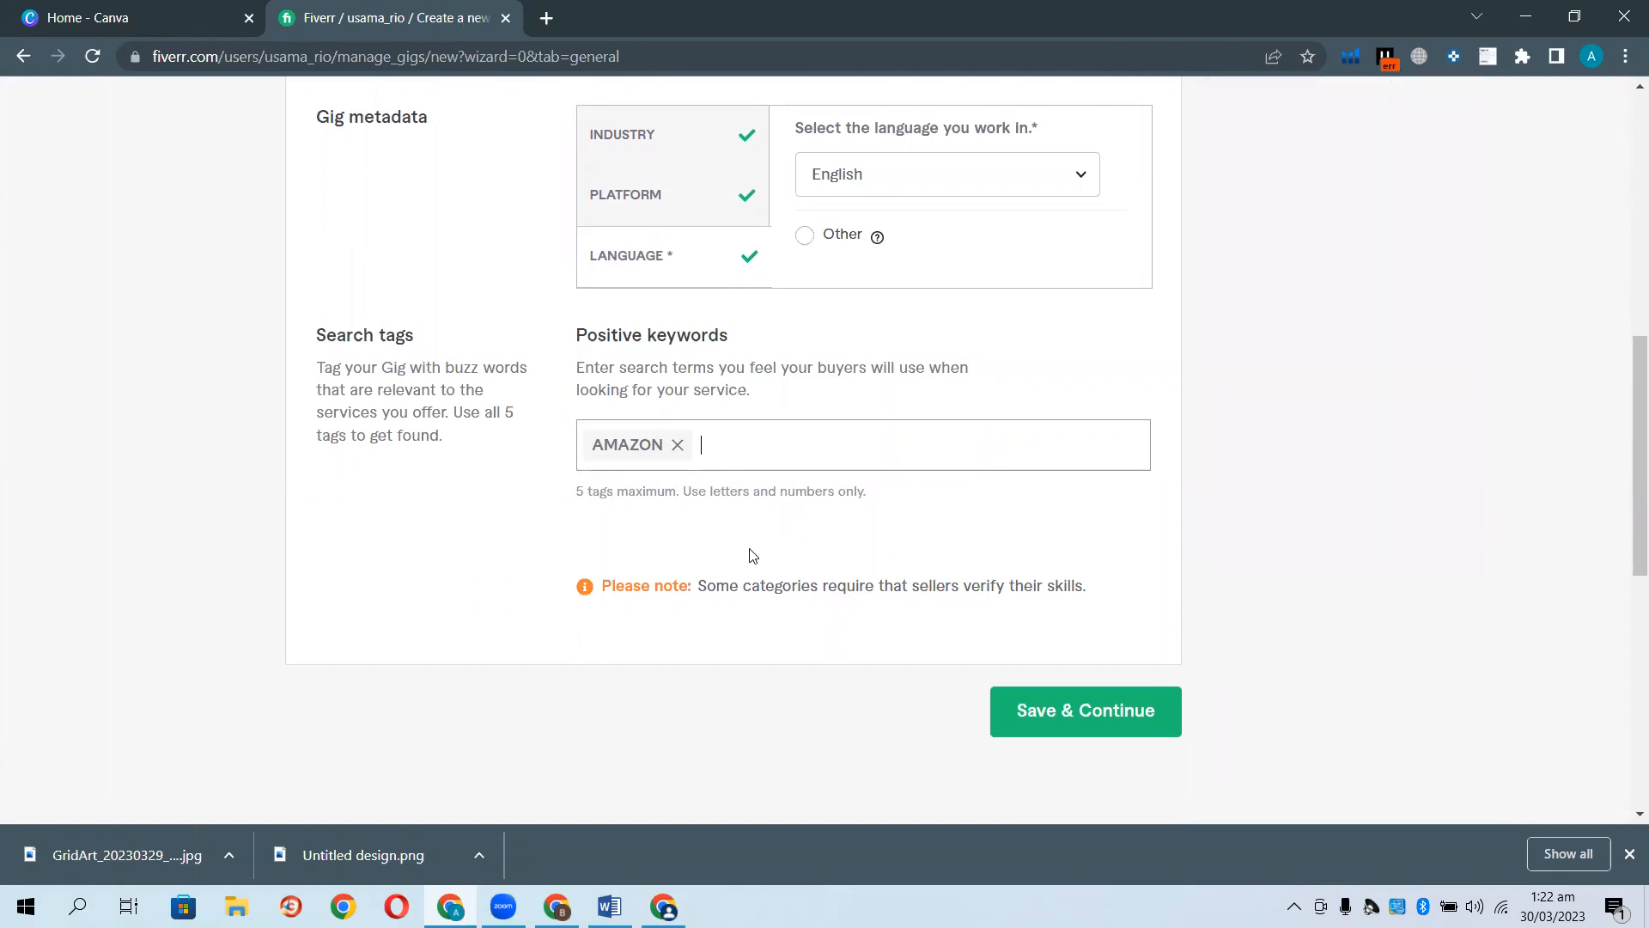
Save the Overview form with Save & Continue to reach Scope & Pricing.
{"action": "left_click", "coordinate": [1061, 712]}
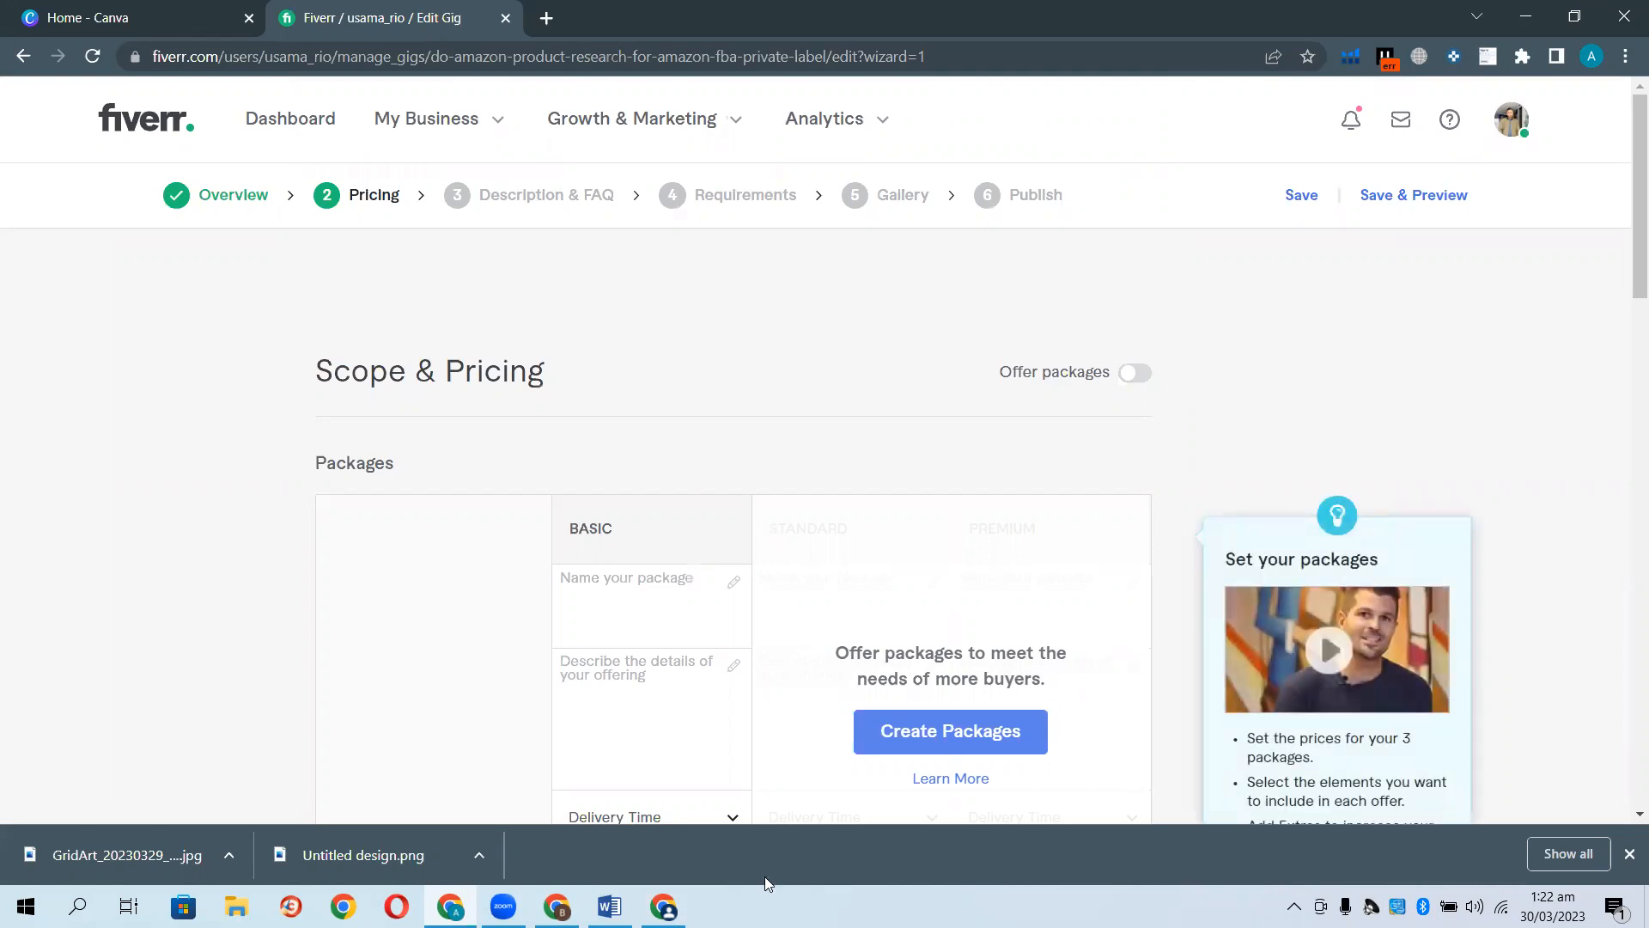
{"action": "left_click", "coordinate": [664, 906]}
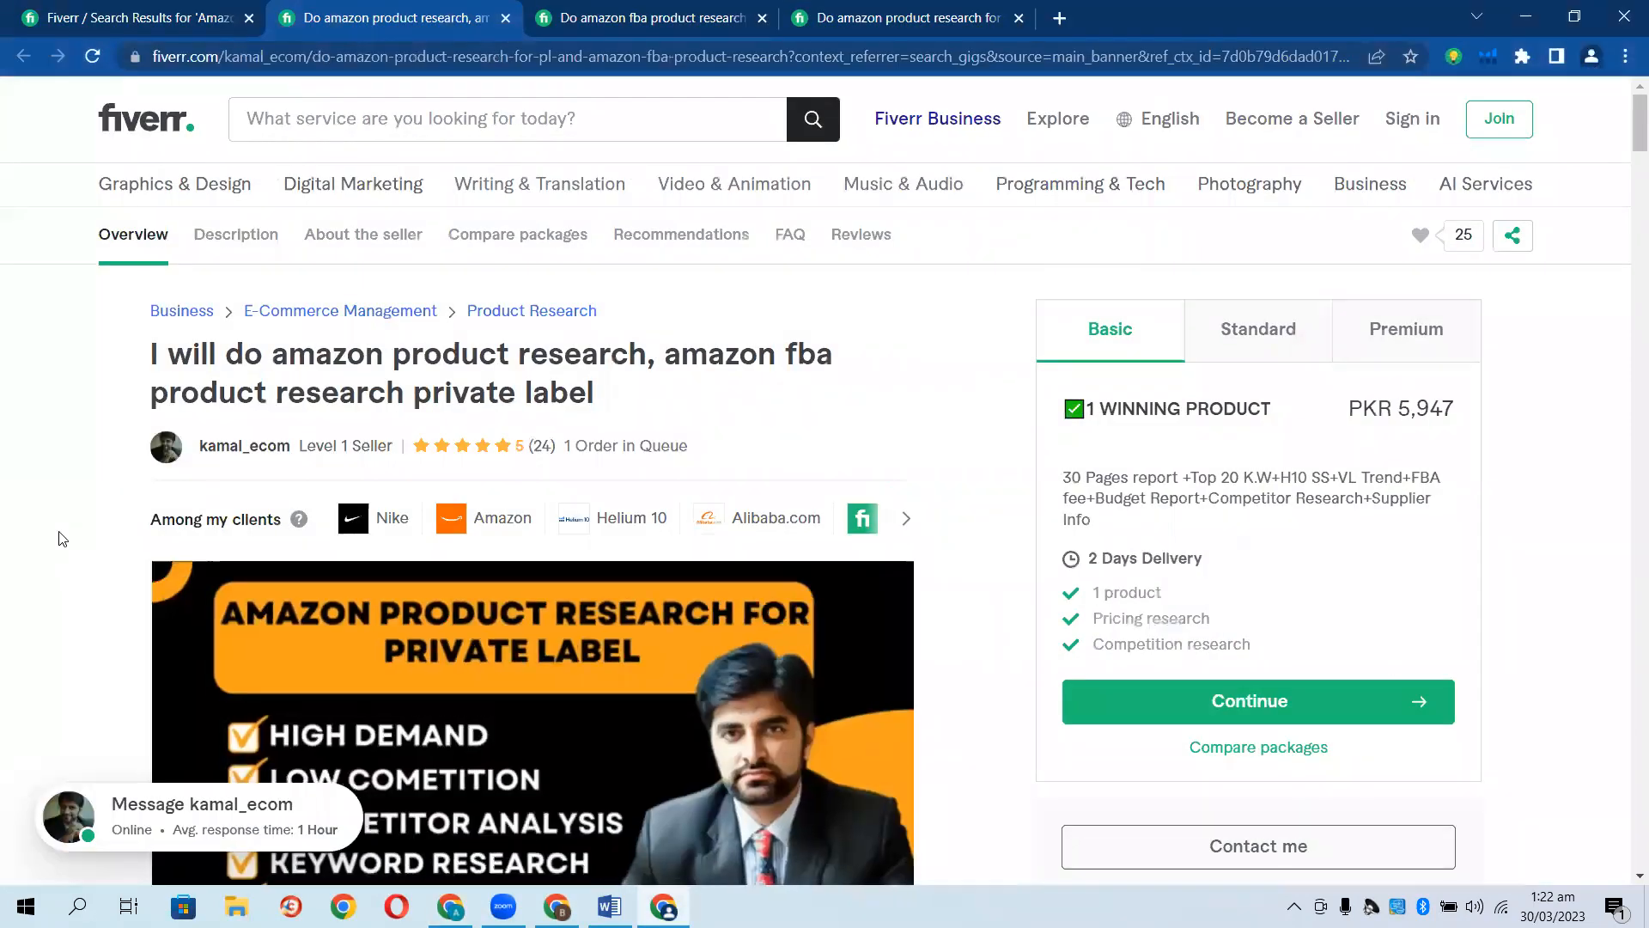
{"action": "scroll", "coordinate": [82, 547], "scroll_direction": "down", "scroll_amount": 5}
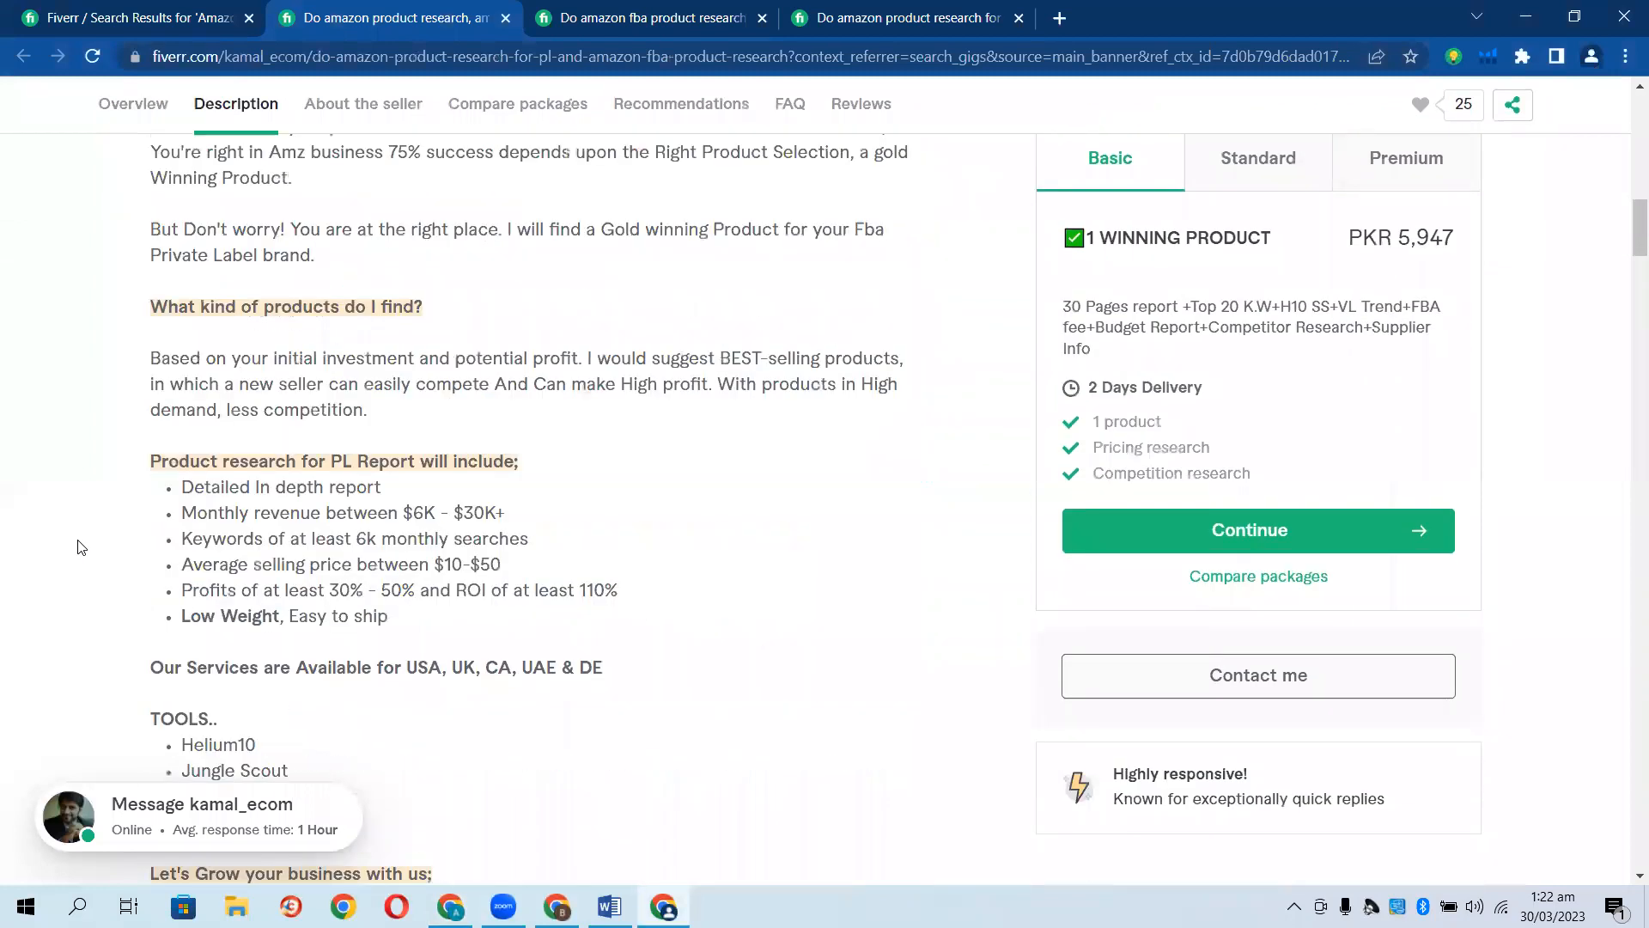
{"action": "scroll", "coordinate": [80, 547], "scroll_direction": "down", "scroll_amount": 20}
{"action": "scroll", "coordinate": [80, 547], "scroll_direction": "down", "scroll_amount": 20}
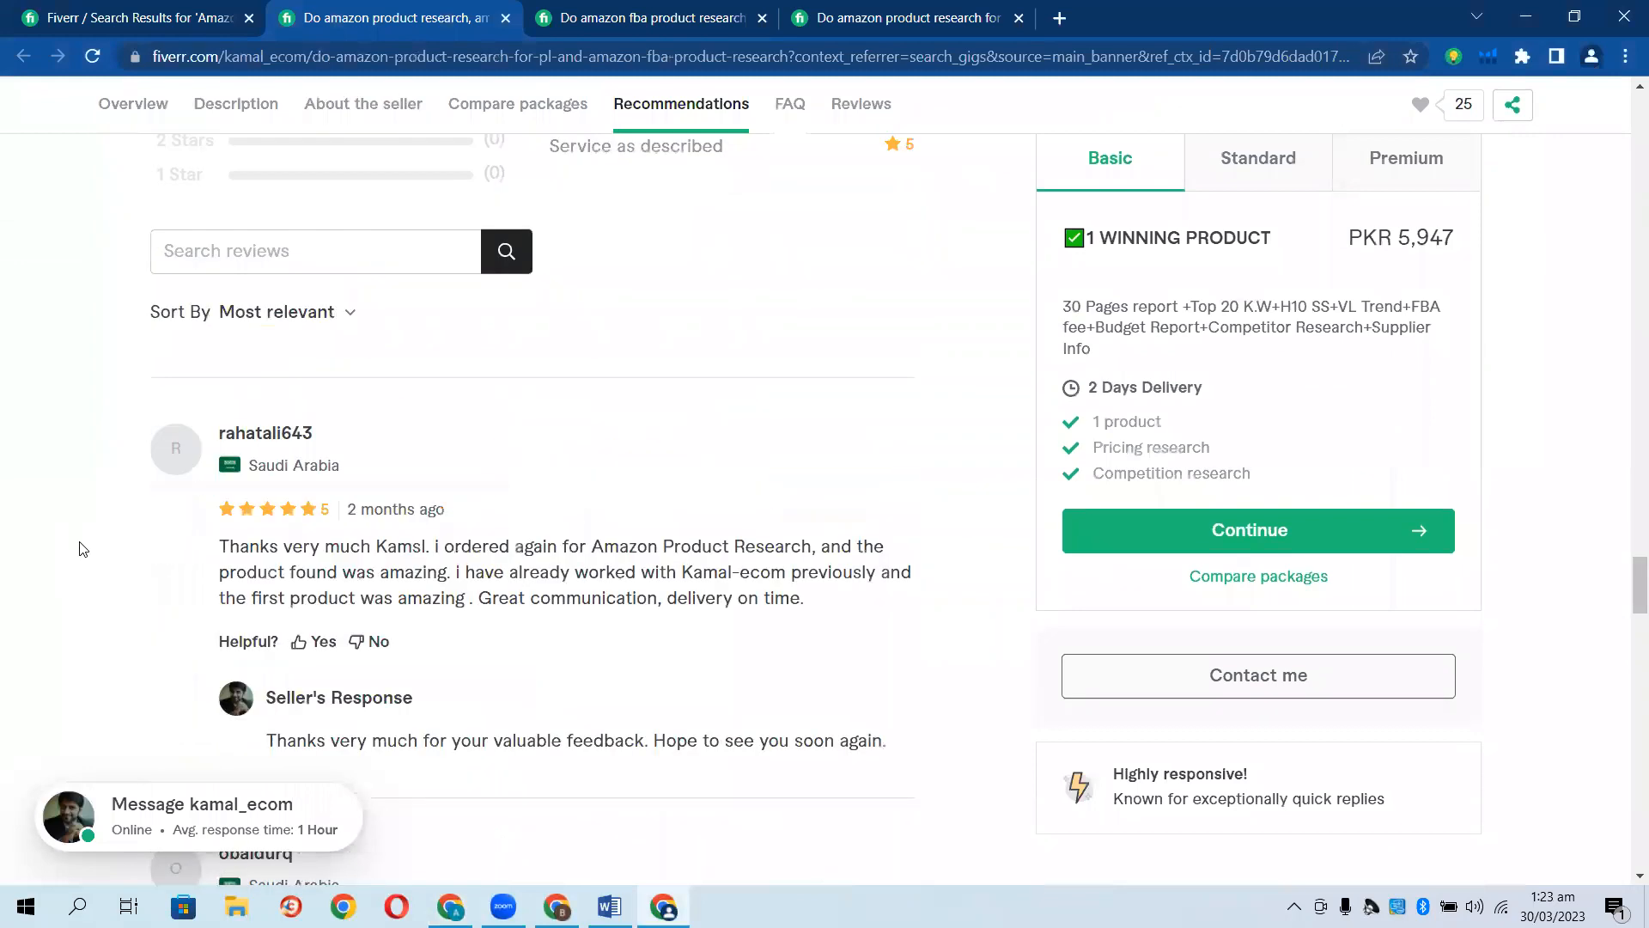
{"action": "scroll", "coordinate": [80, 548], "scroll_direction": "down", "scroll_amount": 20}
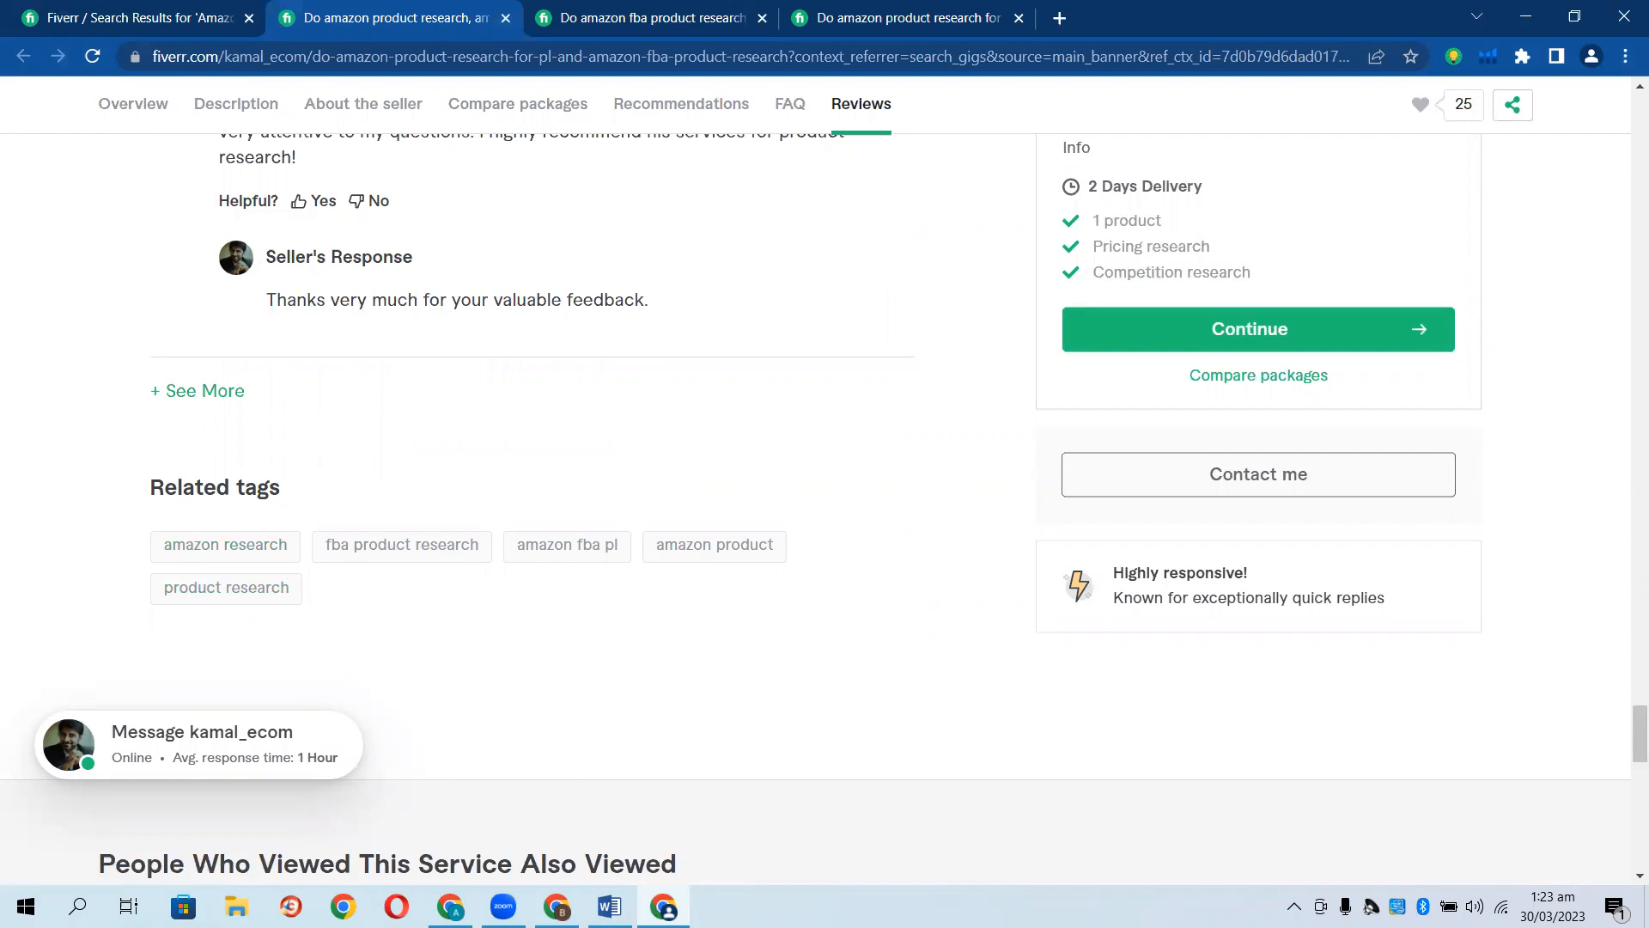
{"action": "left_click", "coordinate": [557, 907]}
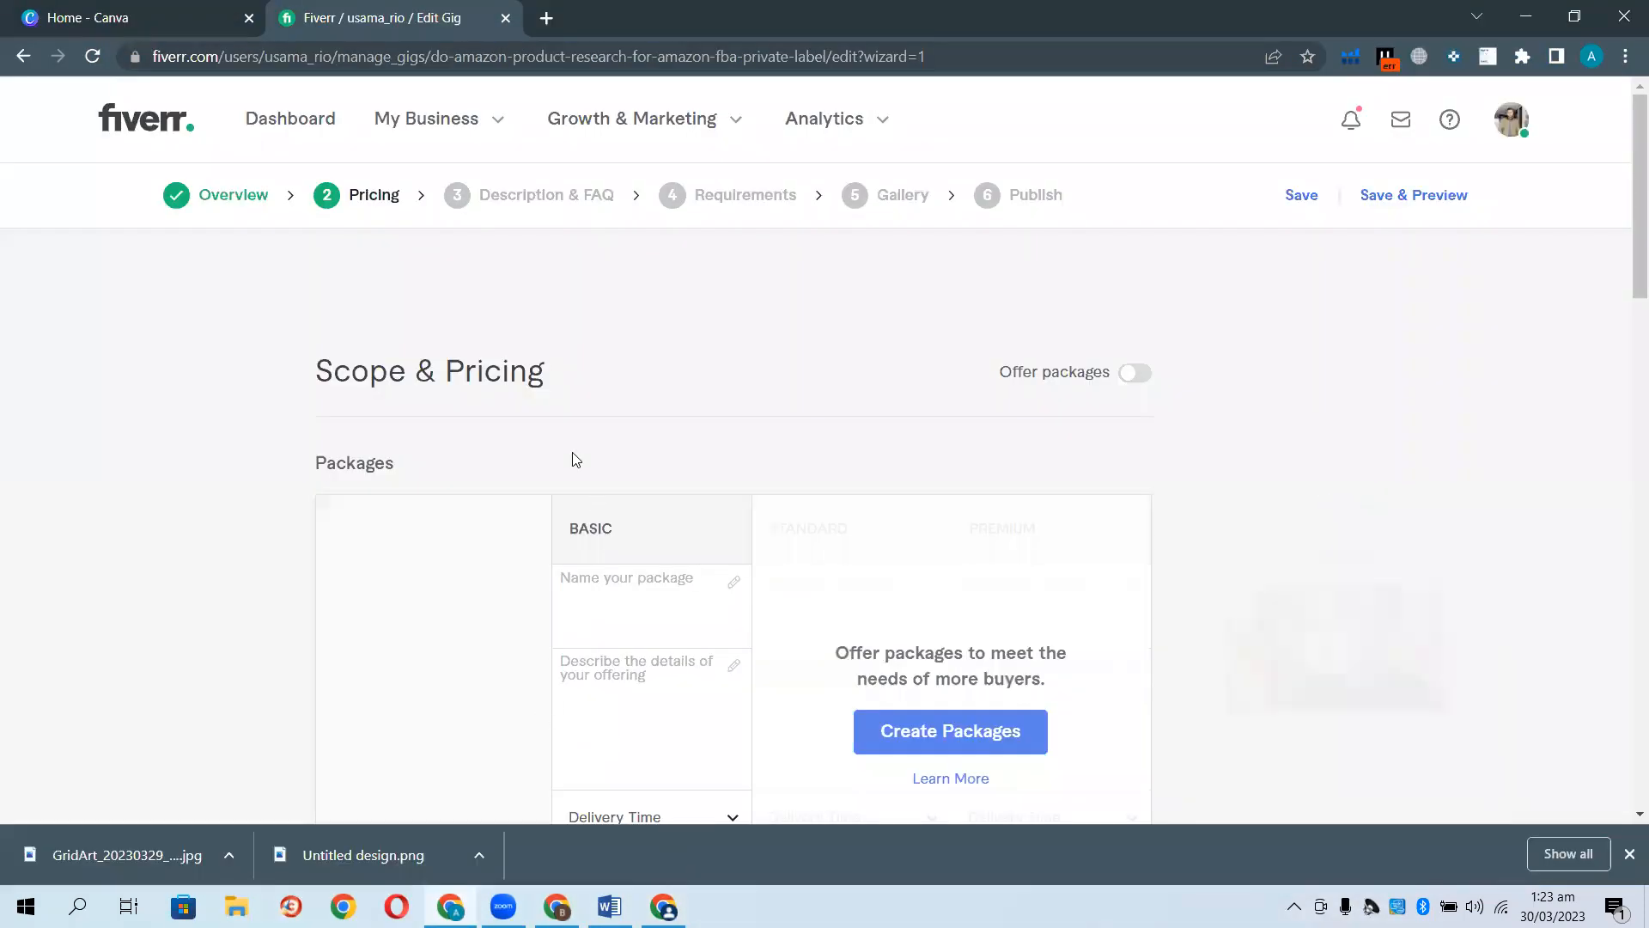
Compare the reference gig's Basic, Standard and Premium tiers, then enable three packages in the editor.
{"action": "scroll", "coordinate": [515, 430], "scroll_direction": "down", "scroll_amount": 1}
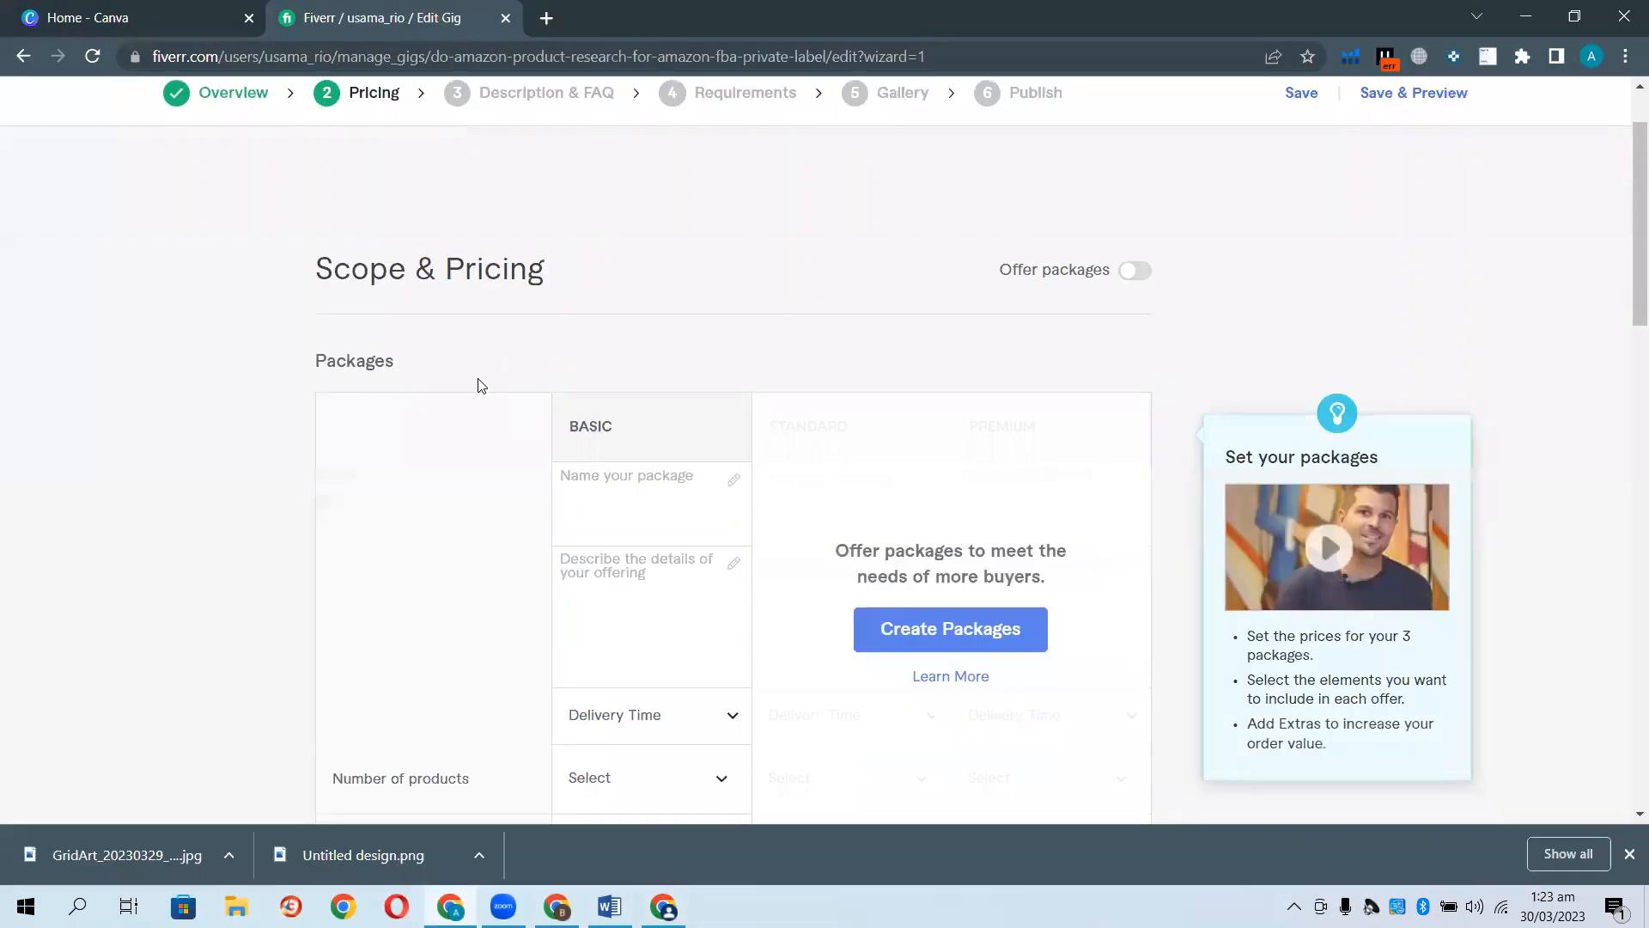
{"action": "scroll", "coordinate": [446, 344], "scroll_direction": "up", "scroll_amount": 1}
{"action": "scroll", "coordinate": [455, 458], "scroll_direction": "down", "scroll_amount": 2}
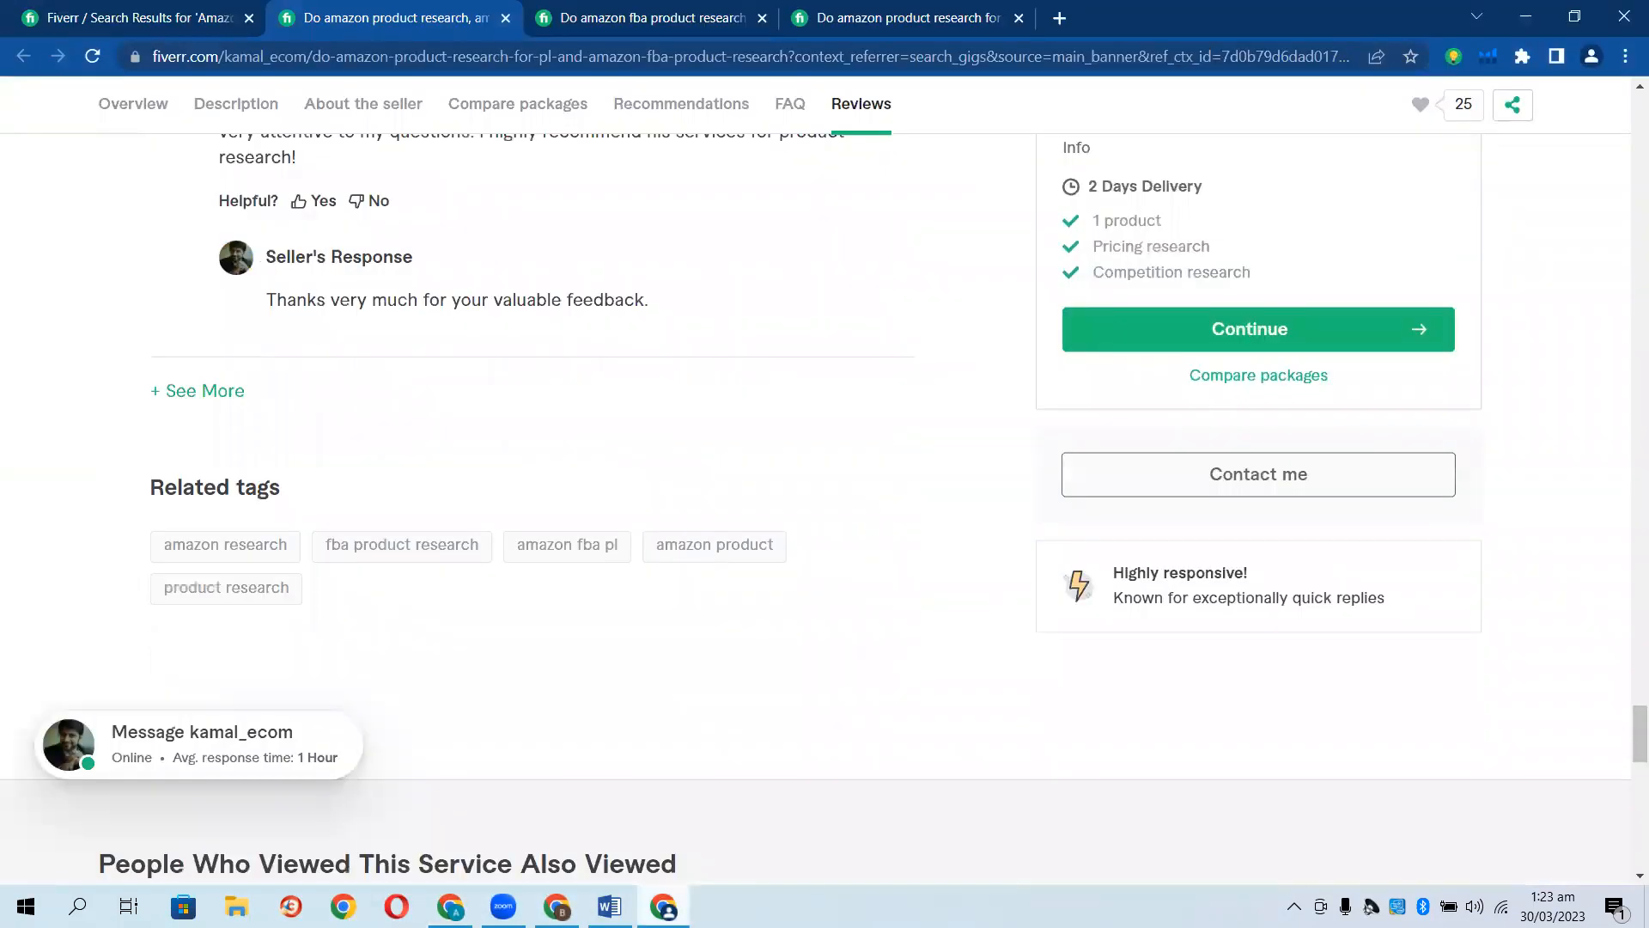
{"action": "scroll", "coordinate": [1115, 665], "scroll_direction": "up", "scroll_amount": 1}
{"action": "scroll", "coordinate": [1115, 666], "scroll_direction": "up", "scroll_amount": 4}
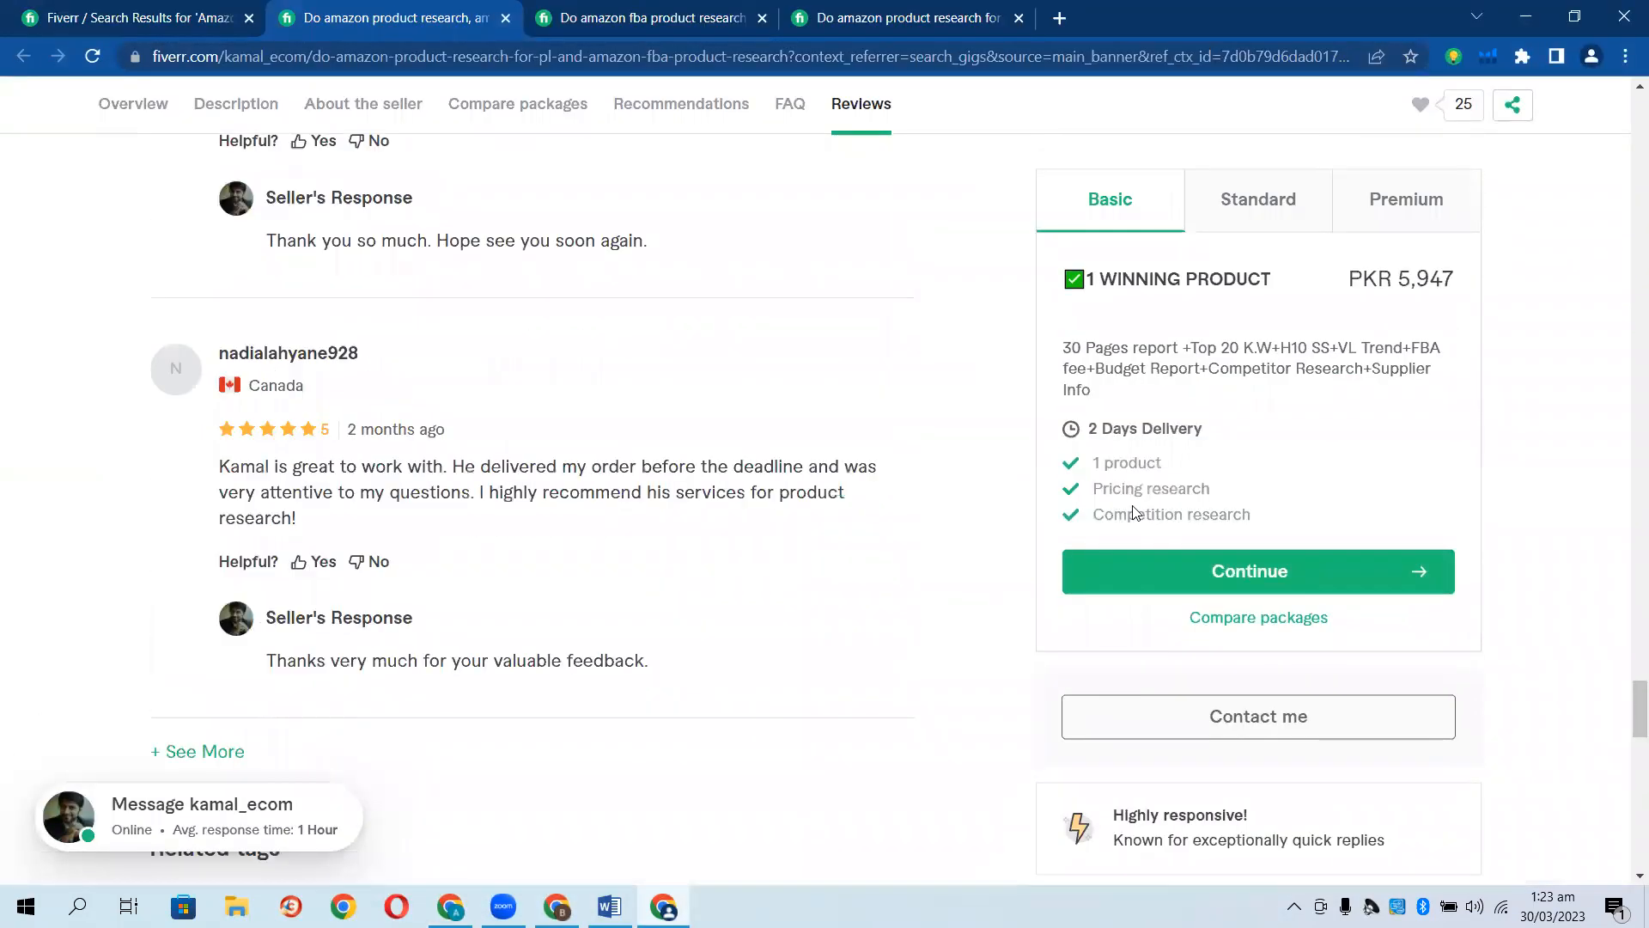
{"action": "left_click", "coordinate": [1244, 196]}
{"action": "left_click", "coordinate": [1381, 196]}
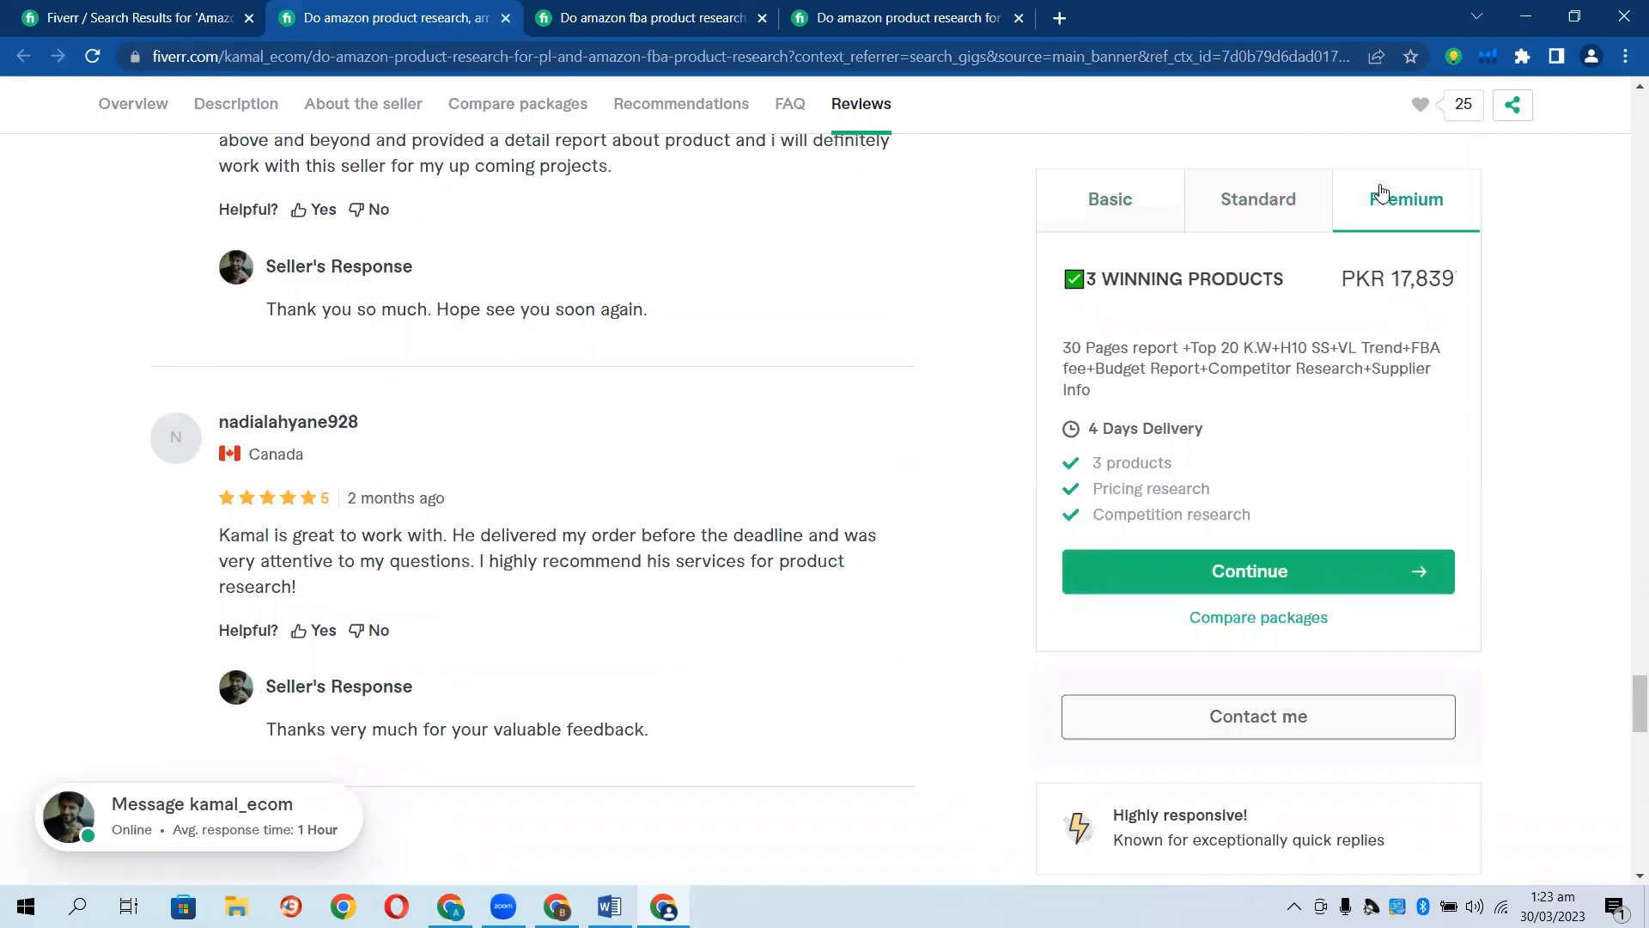
{"action": "left_click", "coordinate": [1098, 225]}
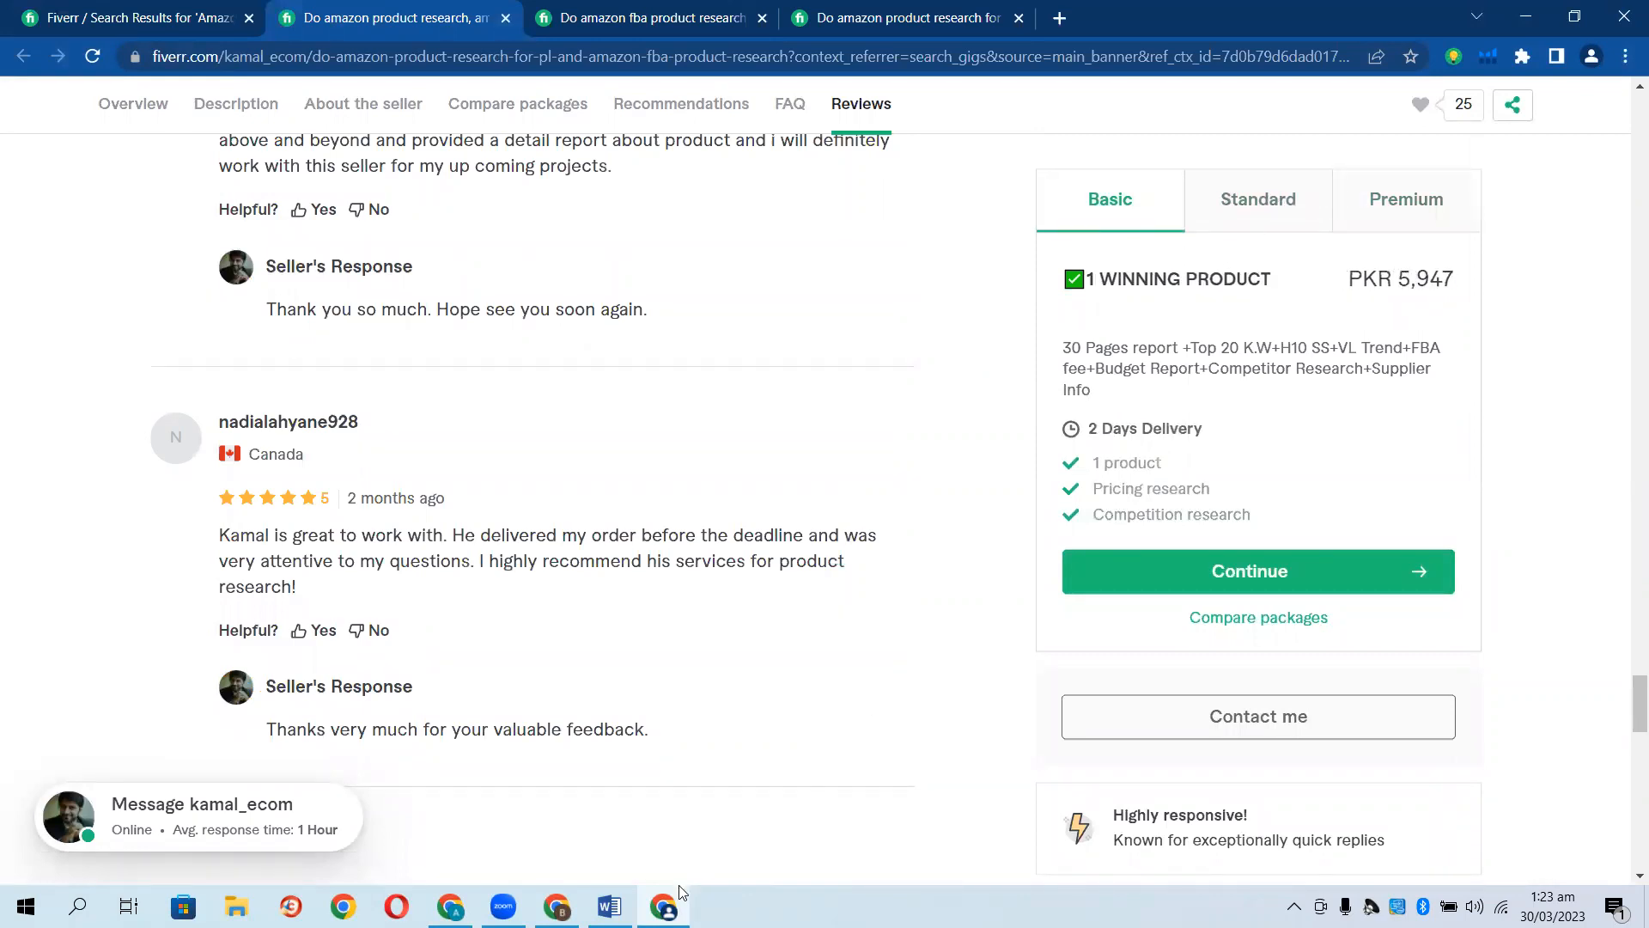
{"action": "left_click", "coordinate": [450, 907]}
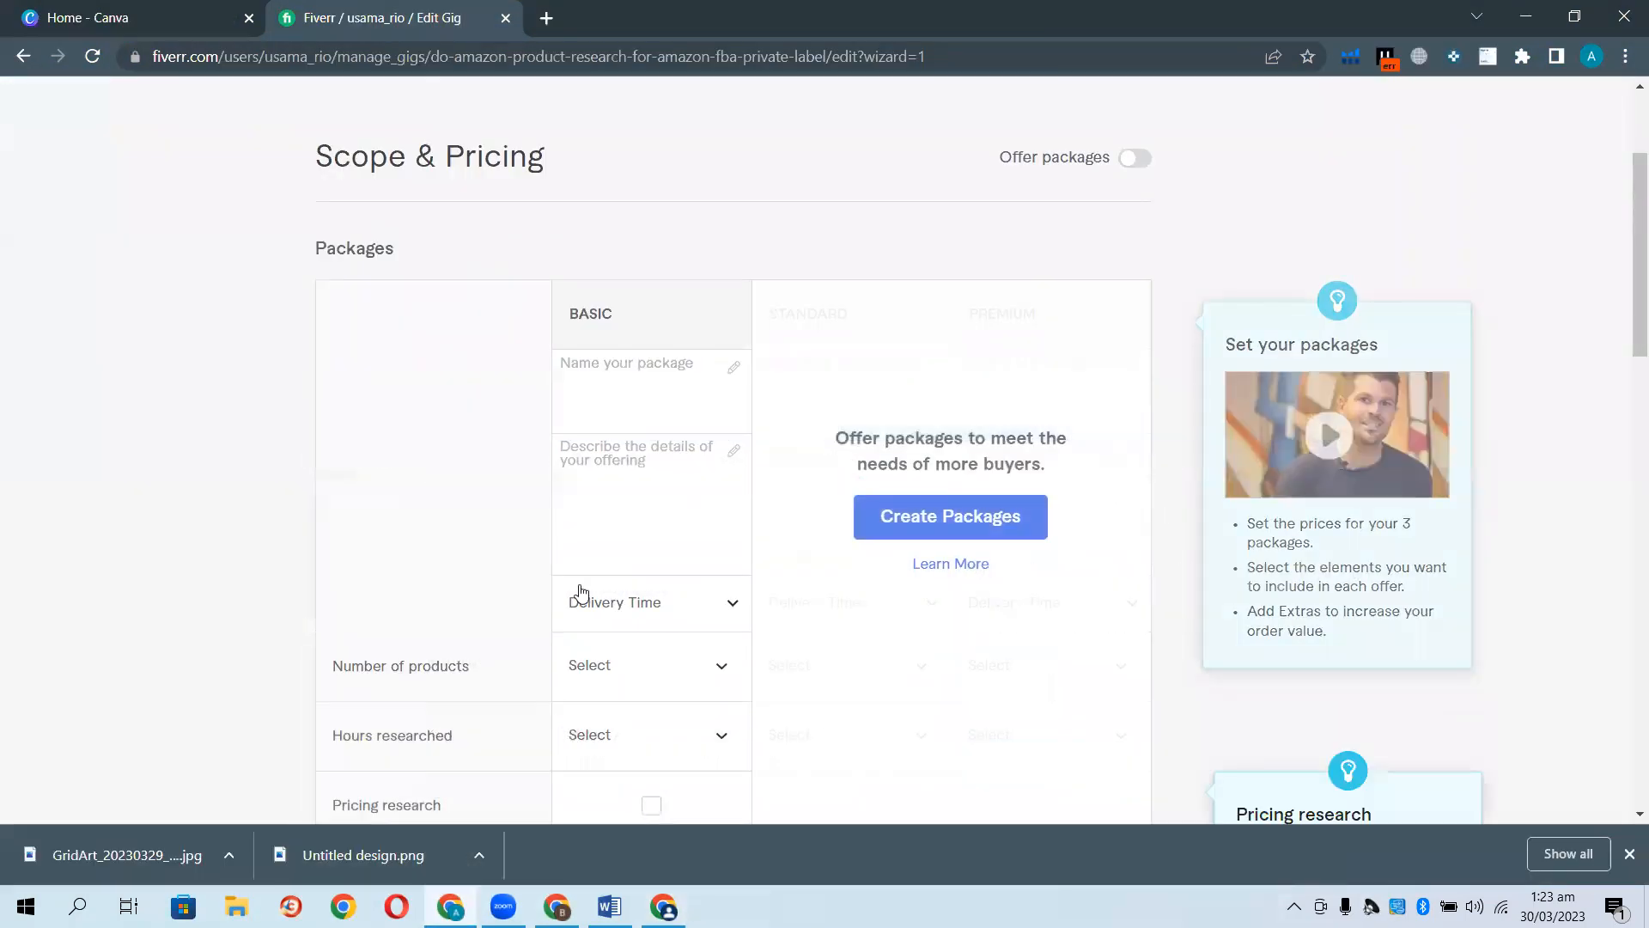
{"action": "left_click", "coordinate": [975, 519]}
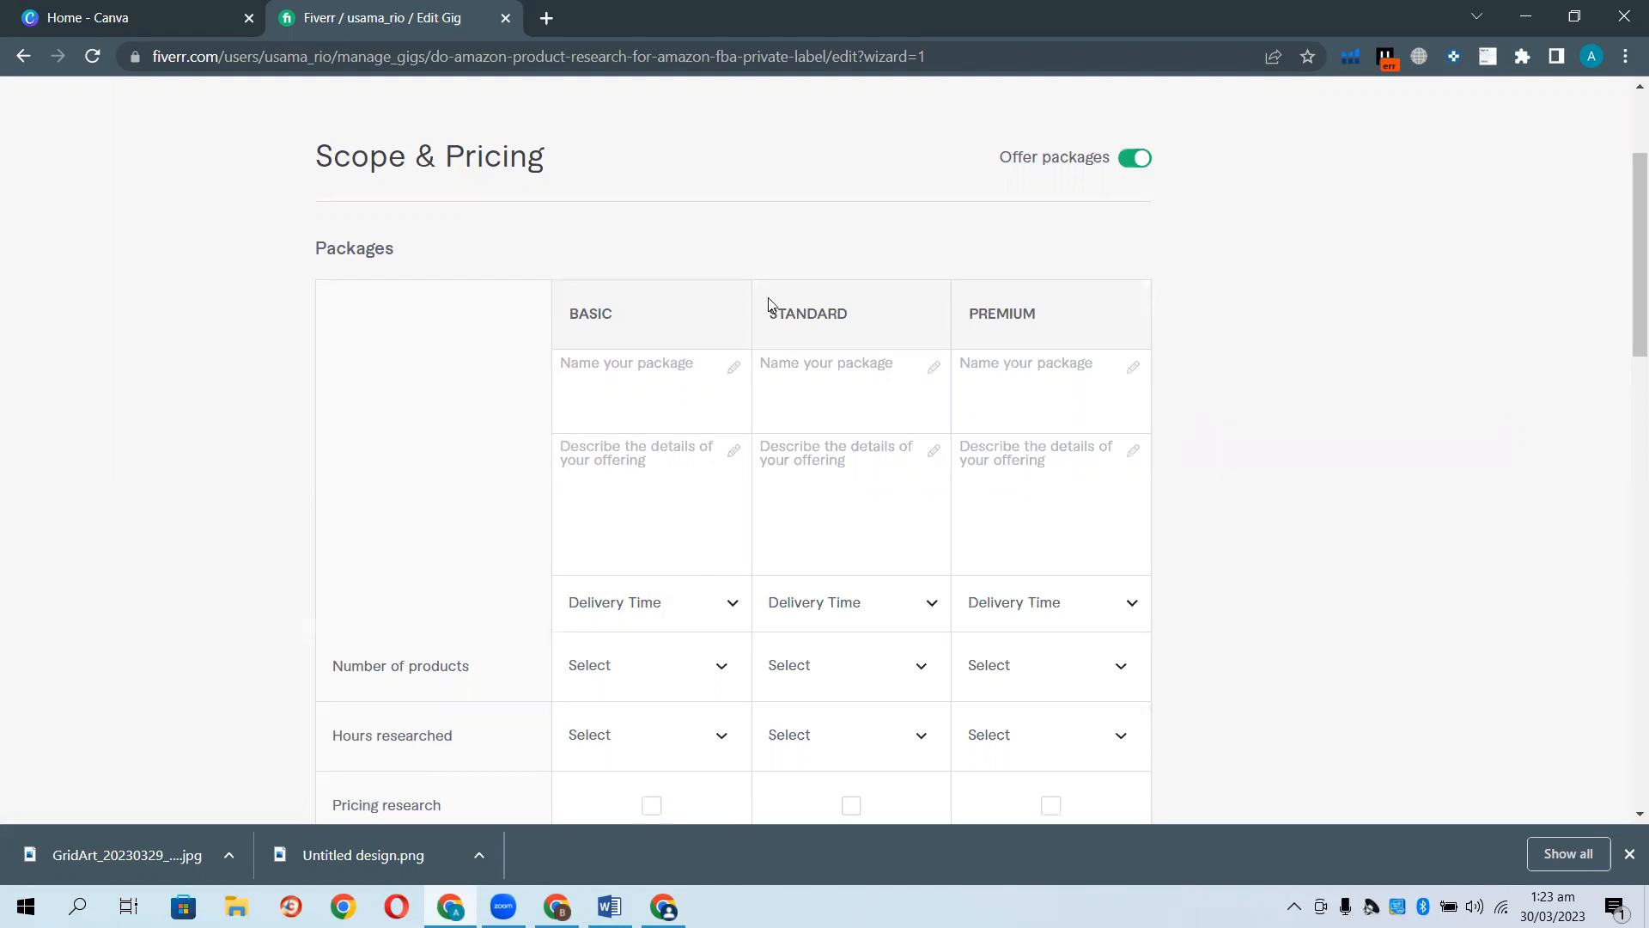
Title the Basic package '1 winning Product' and the Standard package '2 winning Product'.
{"action": "left_click", "coordinate": [626, 369]}
{"action": "type", "text": "1"}
{"action": "type", "text": " wo"}
{"action": "type", "text": "nning"}
{"action": "type", "text": " Product"}
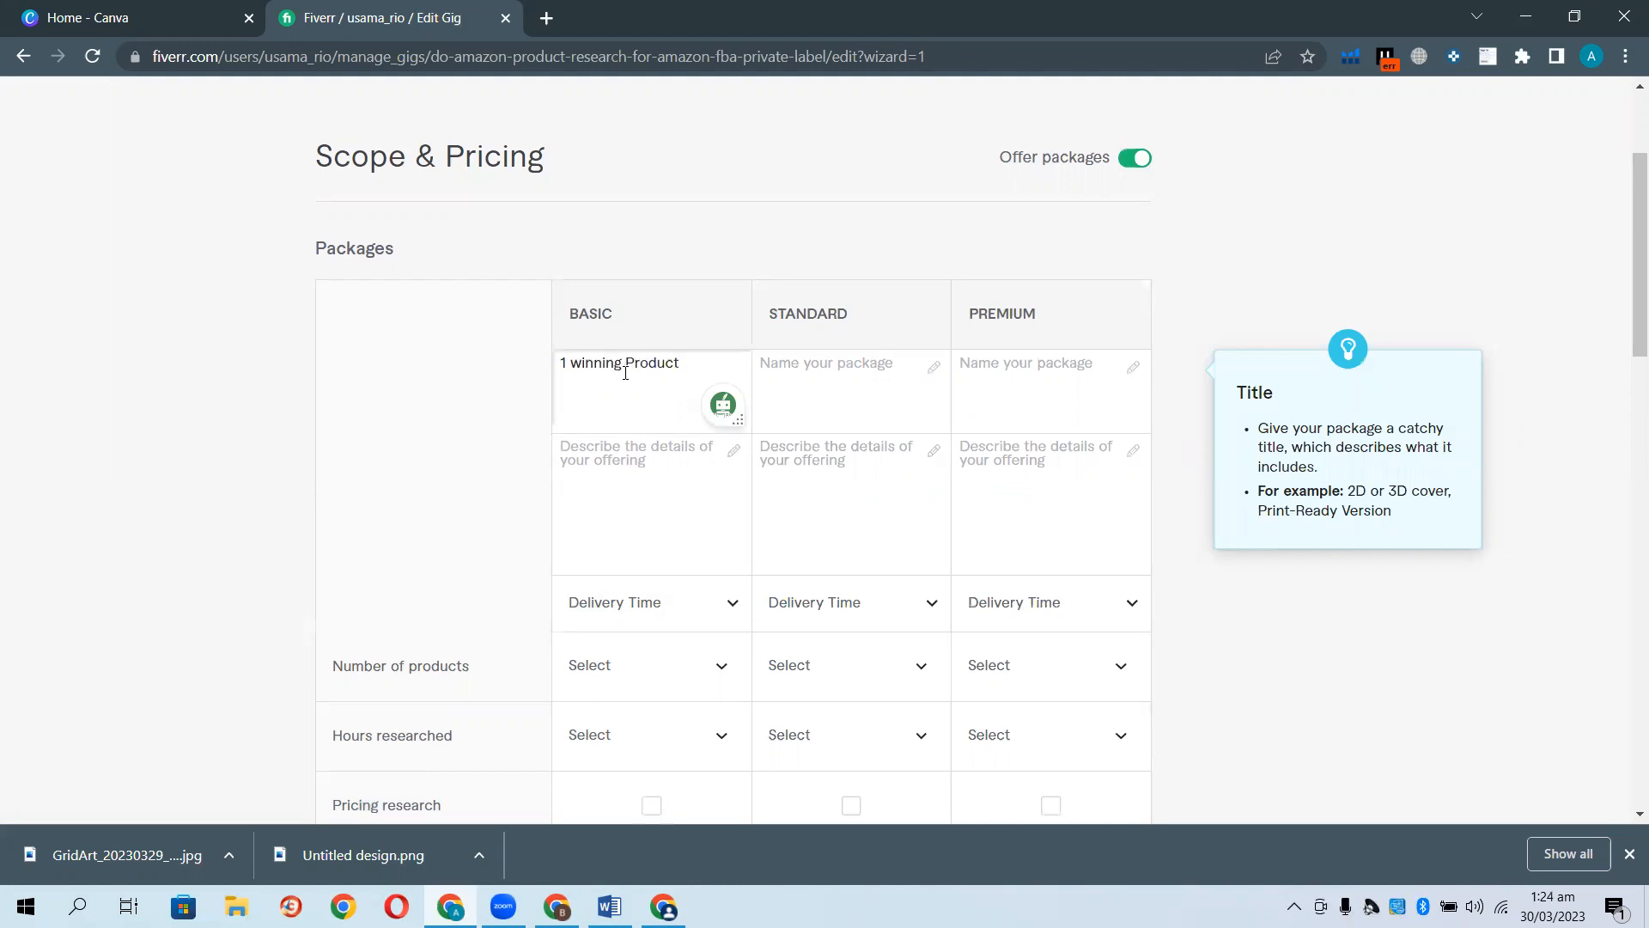
{"action": "triple_click", "coordinate": [625, 373]}
{"action": "key", "text": "ctrl+c"}
{"action": "left_click", "coordinate": [821, 393]}
{"action": "key", "text": "ctrl+v"}
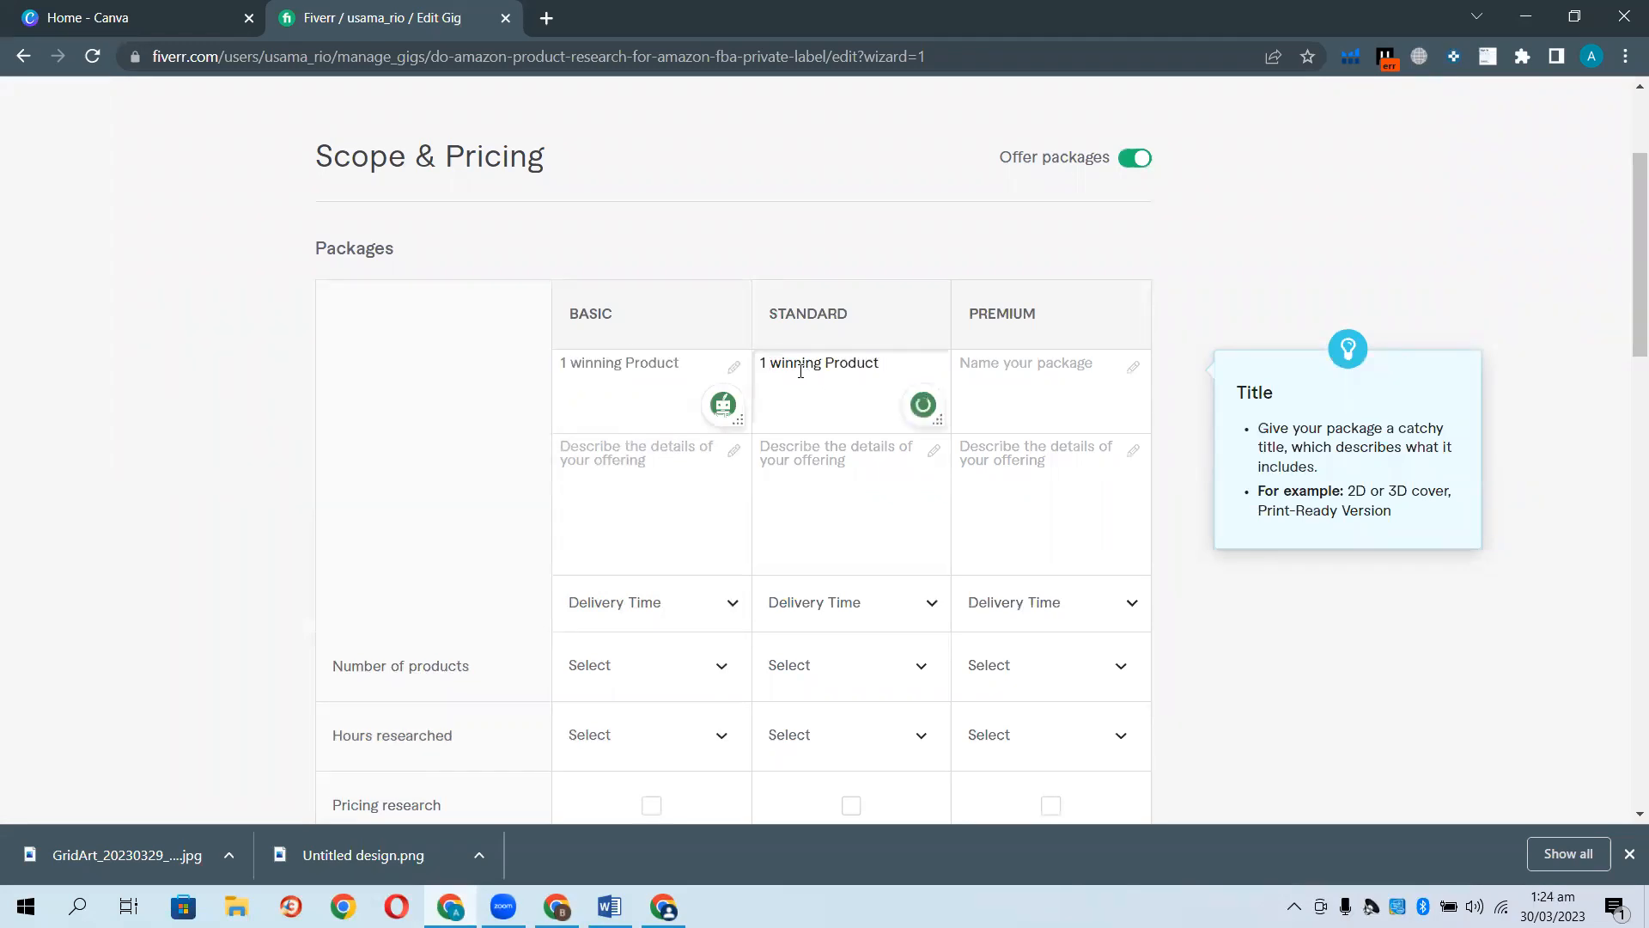
{"action": "key", "text": "Home"}
{"action": "key", "text": "Delete"}
{"action": "type", "text": "2"}
Title the Premium package '3 winning Products' and pluralize Standard to '2 winning Products'.
{"action": "left_click", "coordinate": [980, 354]}
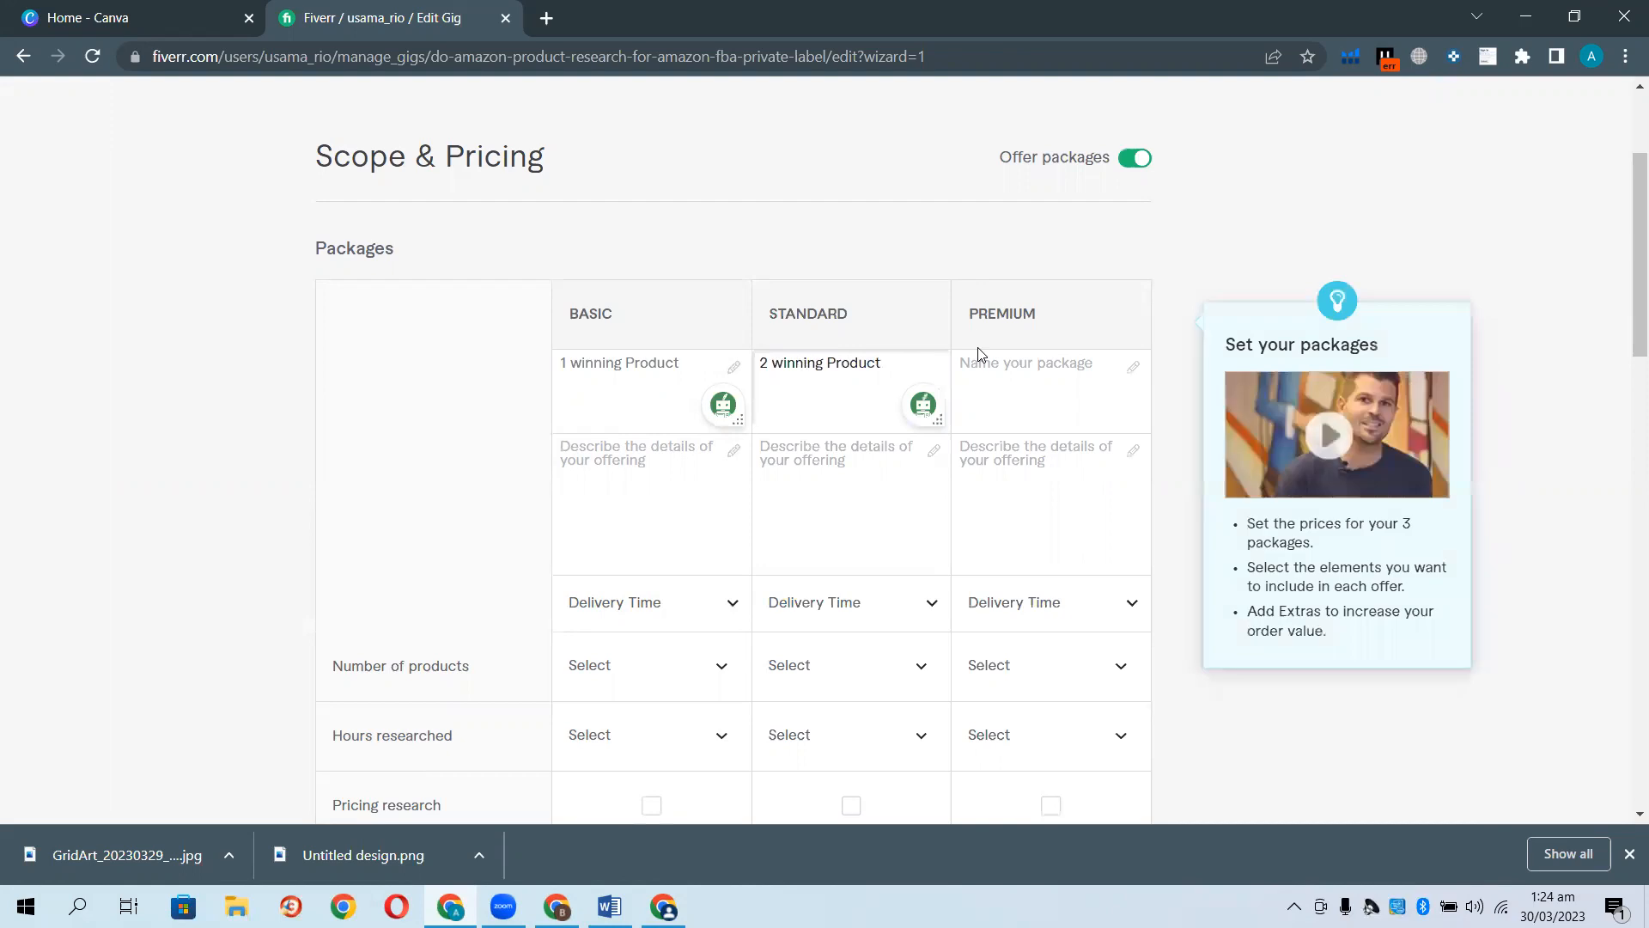
{"action": "type", "text": "3"}
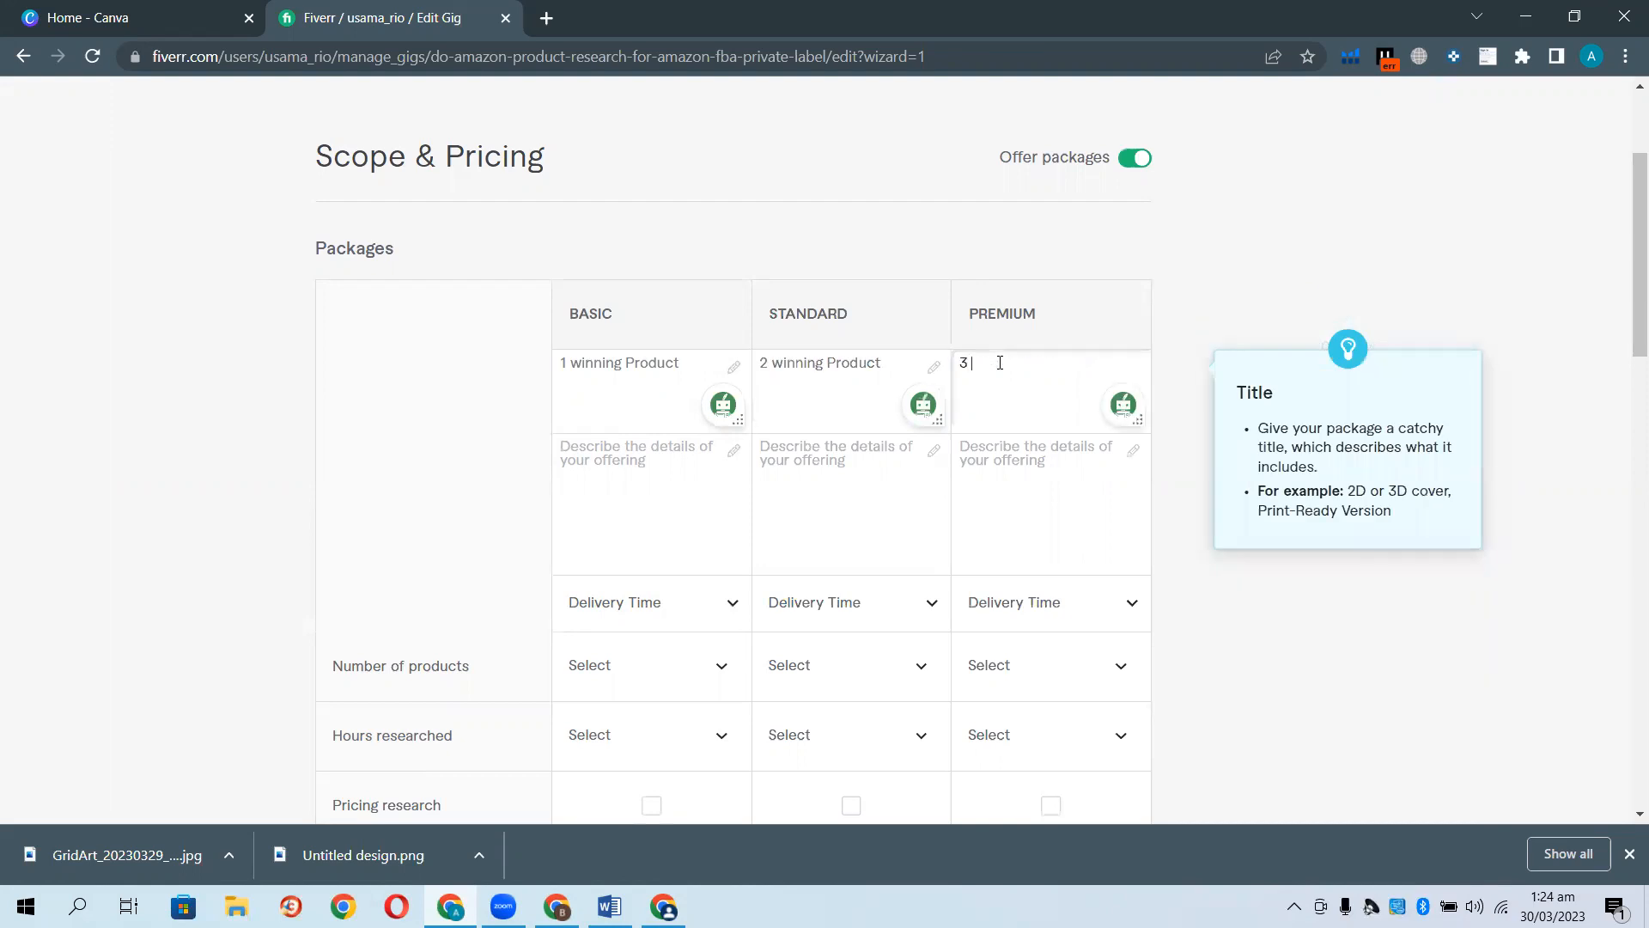
{"action": "key", "text": "ctrl+v"}
{"action": "key", "text": "Left"}
{"action": "key", "text": "Left"}
{"action": "key", "text": "Left"}
{"action": "key", "text": "Left"}
{"action": "key", "text": "Left"}
{"action": "key", "text": "Left"}
{"action": "key", "text": "Left"}
{"action": "key", "text": "BackSpace"}
{"action": "left_click", "coordinate": [923, 362]}
{"action": "type", "text": "s"}
{"action": "left_click", "coordinate": [421, 548]}
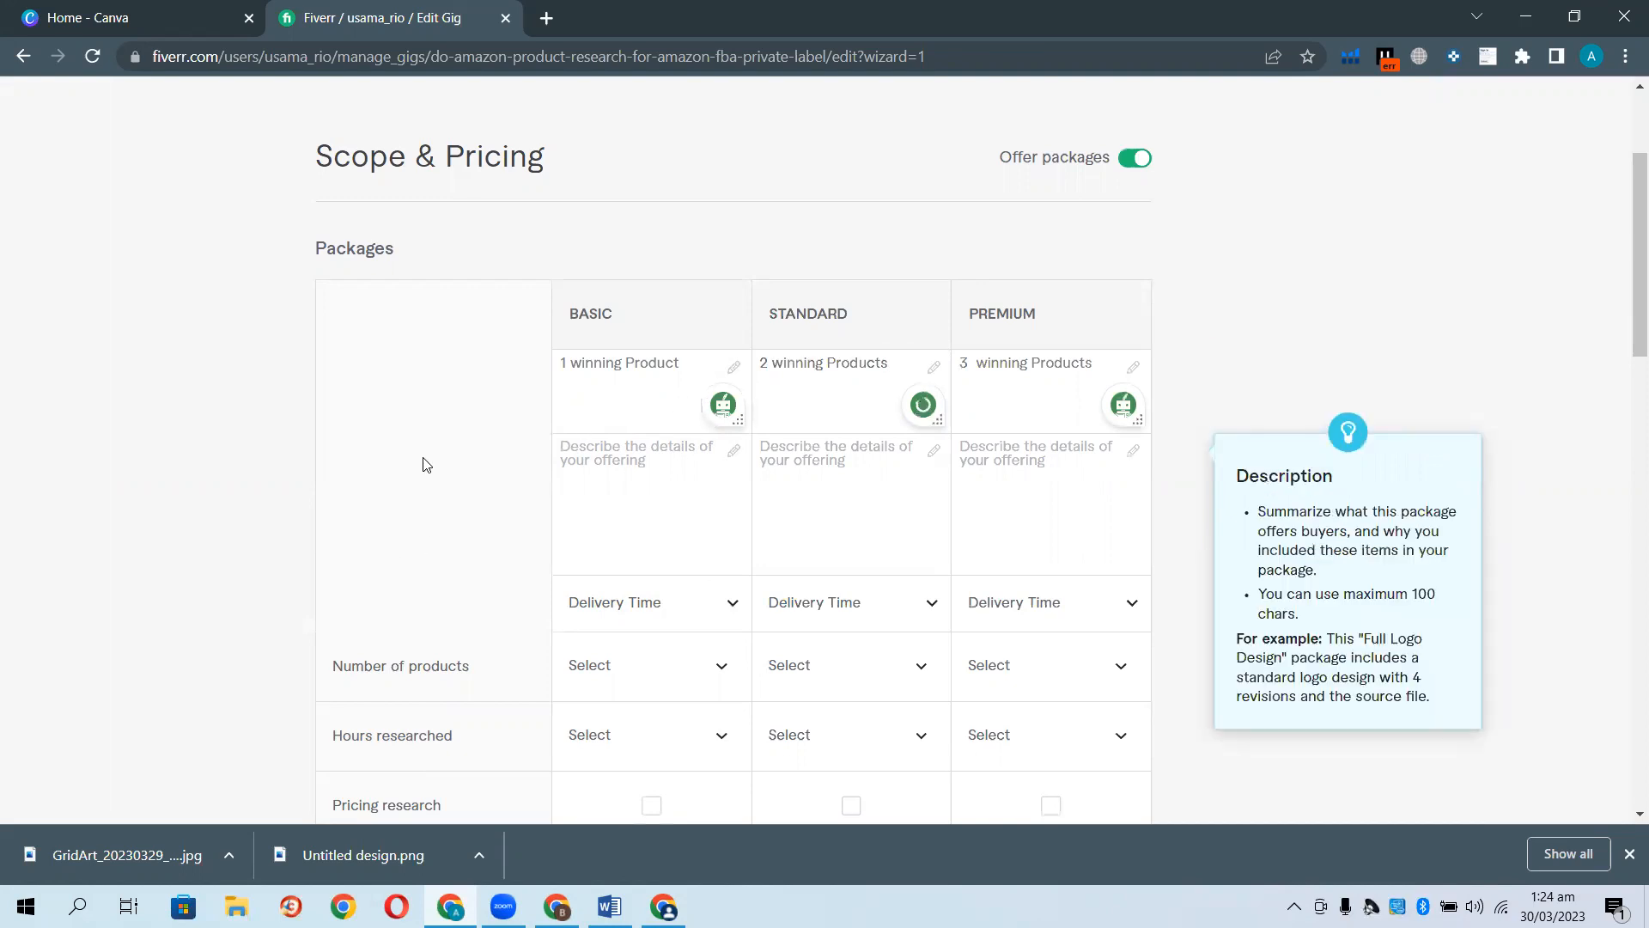
{"action": "left_click", "coordinate": [659, 384]}
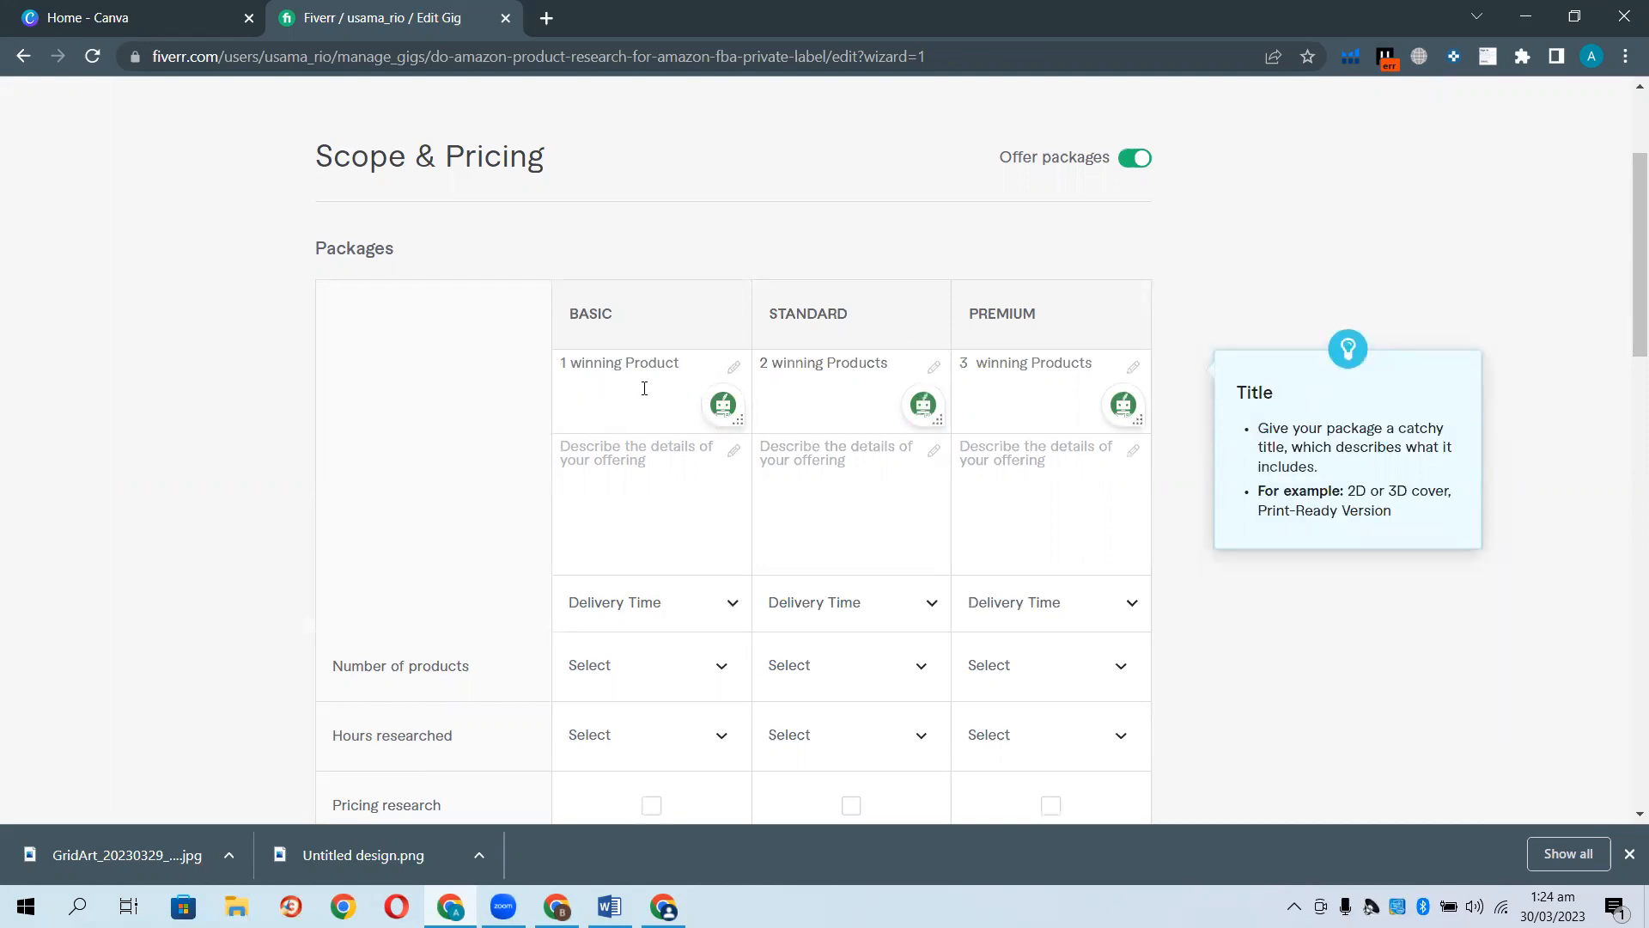
Describe the Basic package as 'Supplier info + Competitor Analysis + Market Research + Profit upto 25%'.
{"action": "left_click", "coordinate": [638, 447]}
{"action": "left_click", "coordinate": [591, 469]}
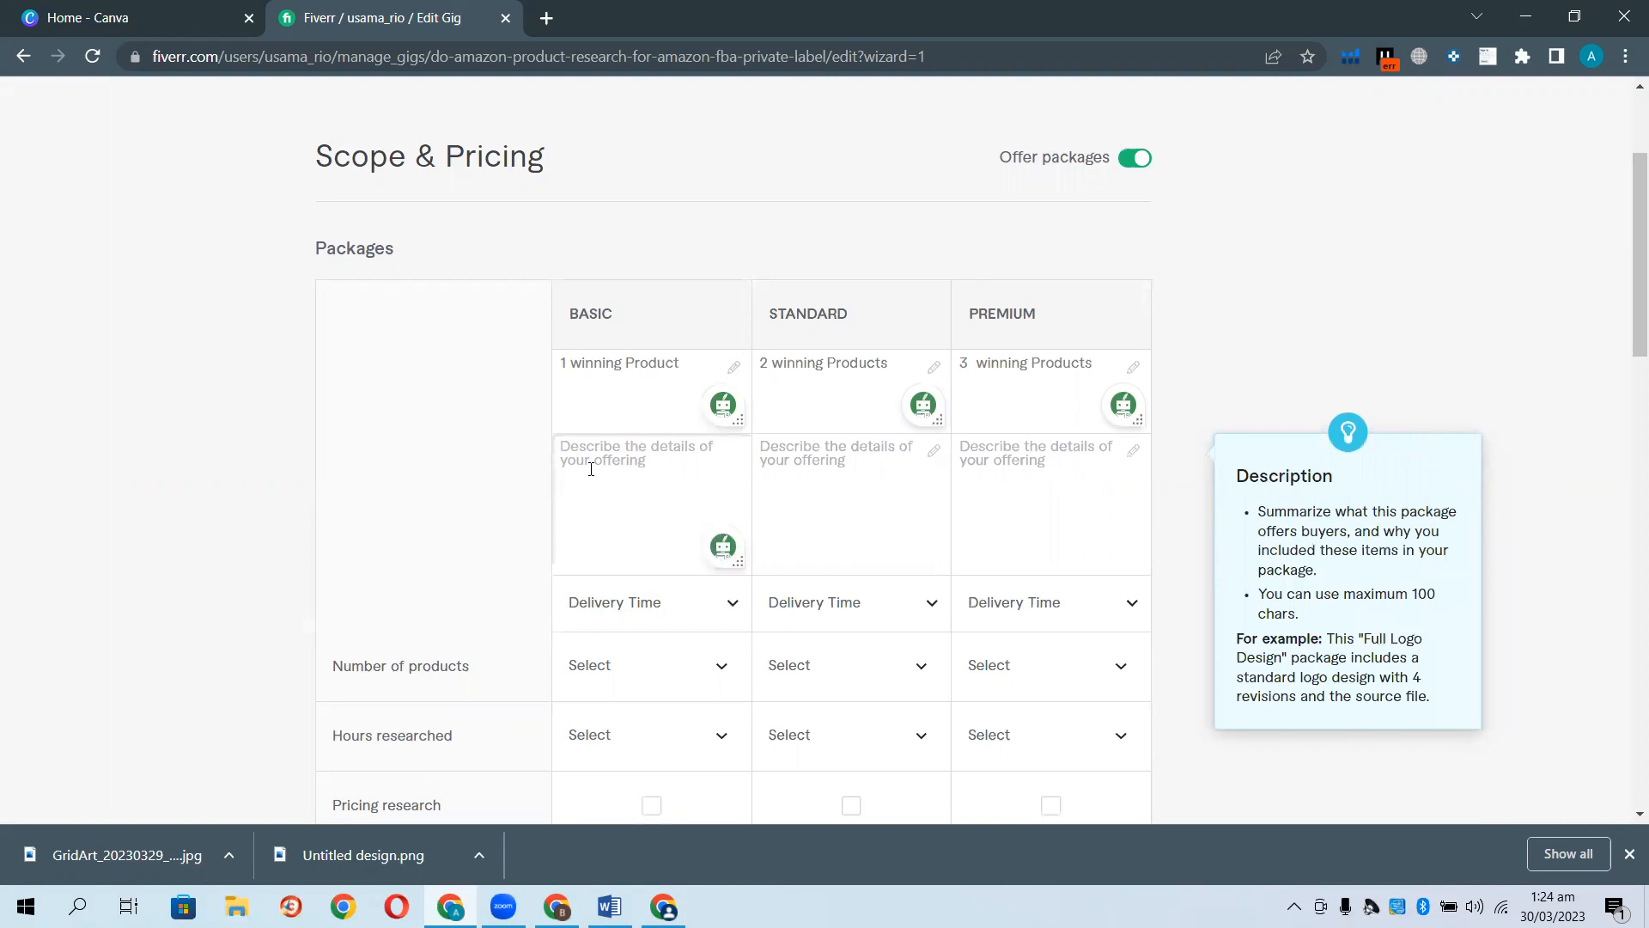
{"action": "type", "text": "Suppl"}
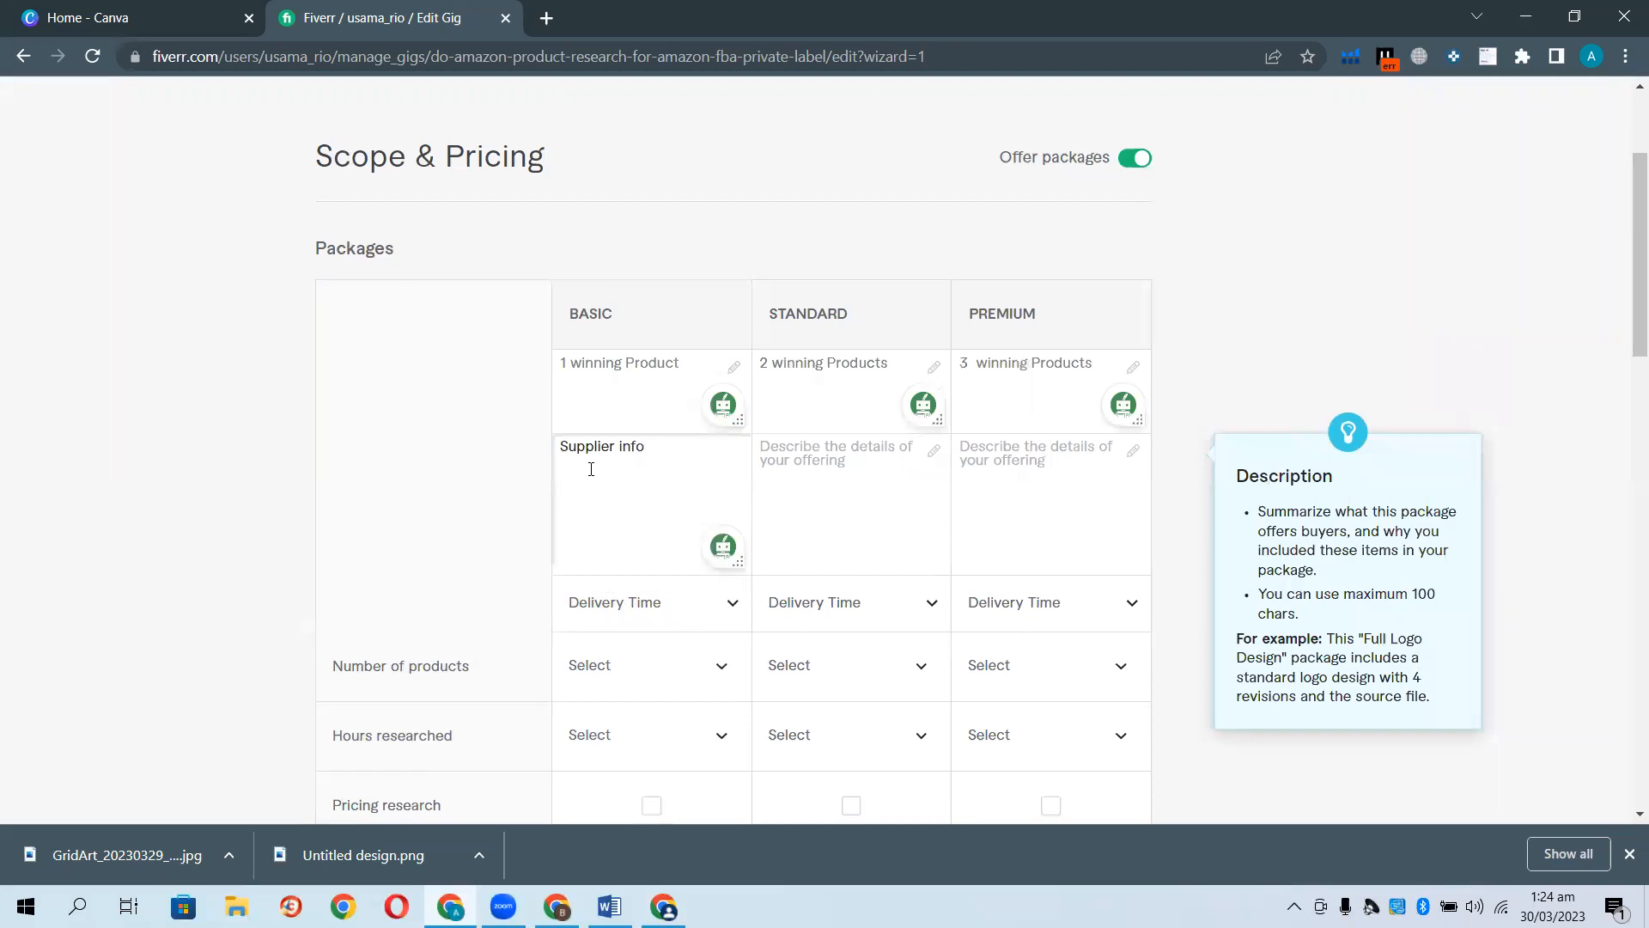
{"action": "type", "text": "ier info + Competitor Analysis + Market R"}
{"action": "type", "text": "esarc"}
{"action": "key", "text": "BackSpace"}
{"action": "key", "text": "BackSpace"}
{"action": "key", "text": "BackSpace"}
{"action": "key", "text": "BackSpace"}
{"action": "key", "text": "BackSpace"}
{"action": "type", "text": "earch + Pr"}
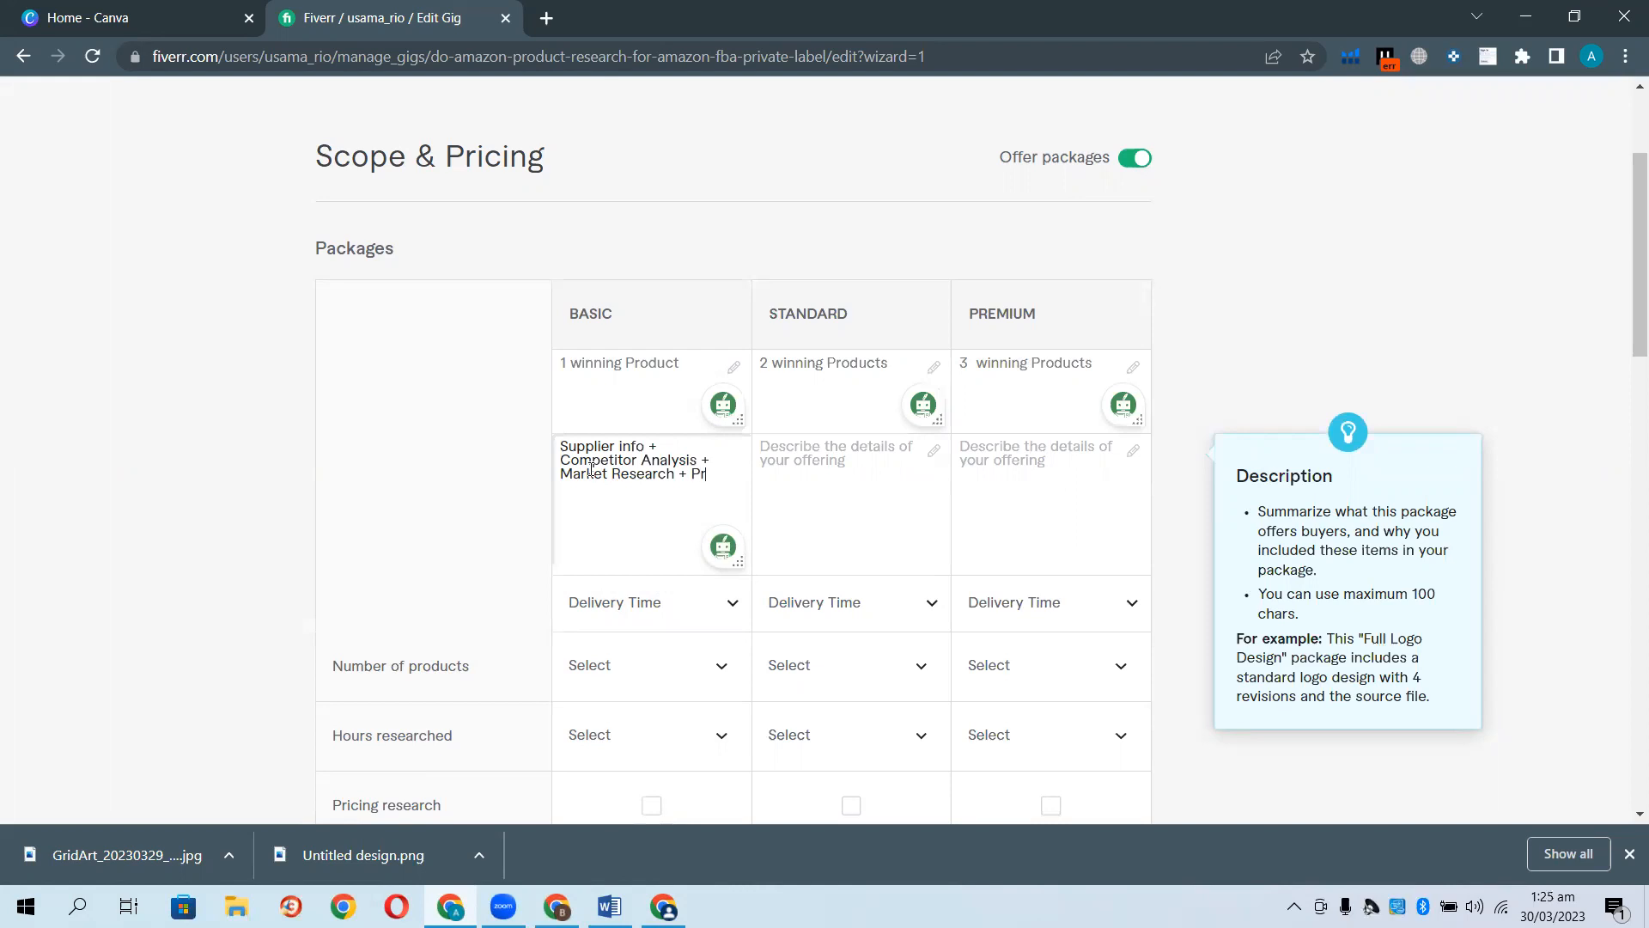
{"action": "type", "text": "ofit upto 25%+"}
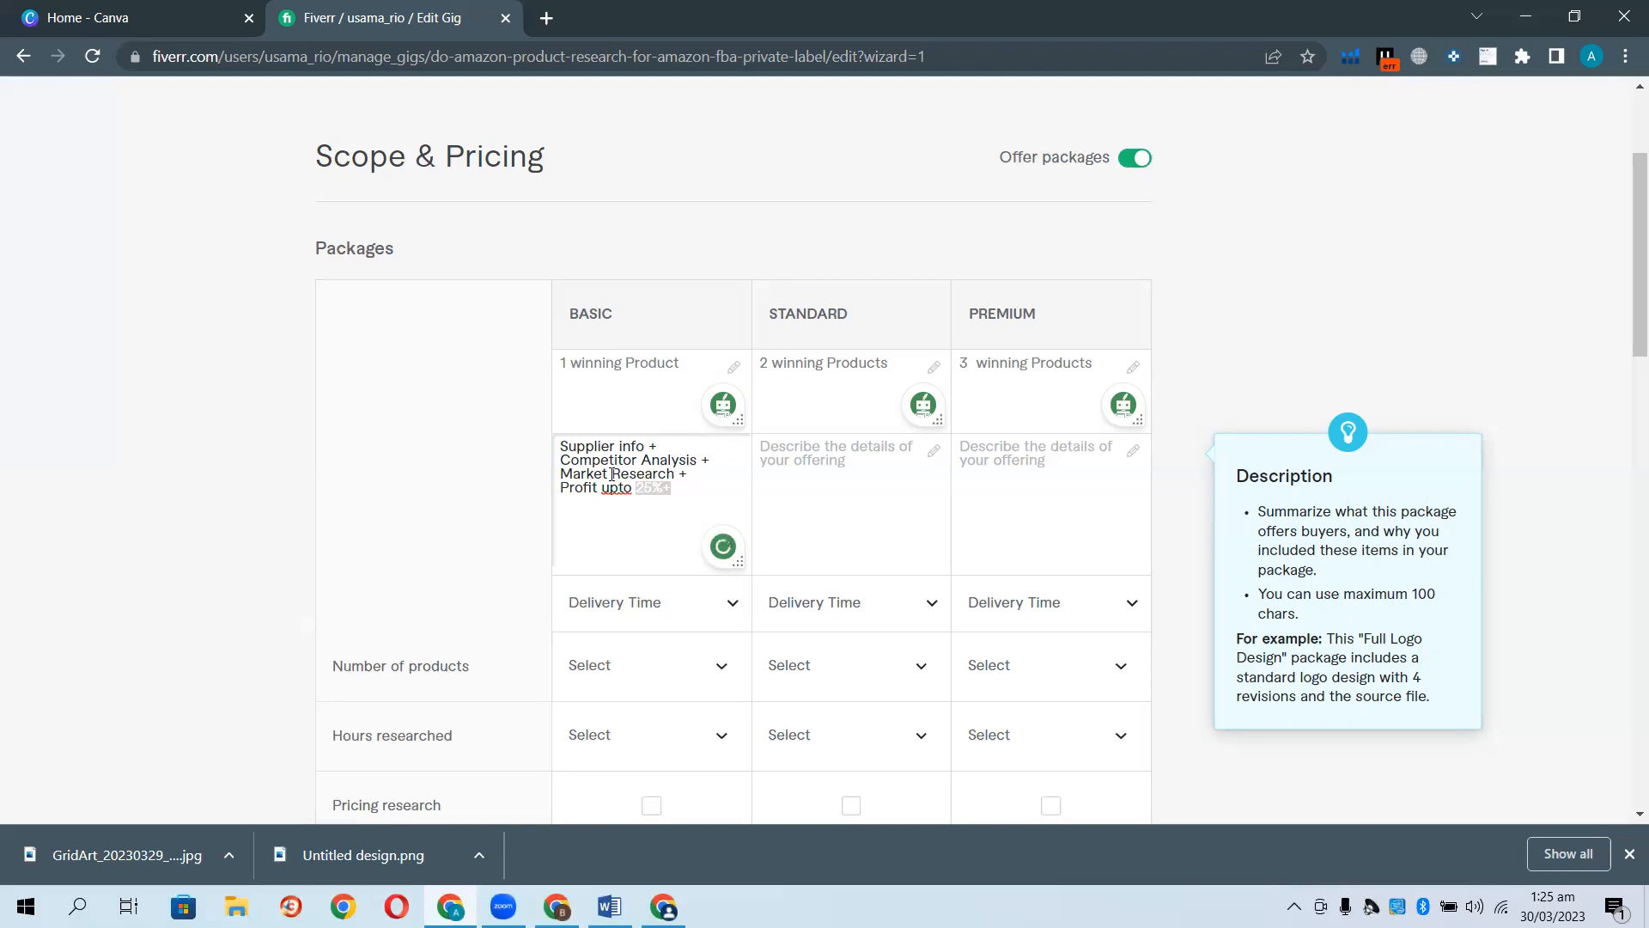
Copy the Basic description into Standard, changing the profit to 23%.
{"action": "left_click_drag", "start_coordinate": [674, 488], "coordinate": [563, 443]}
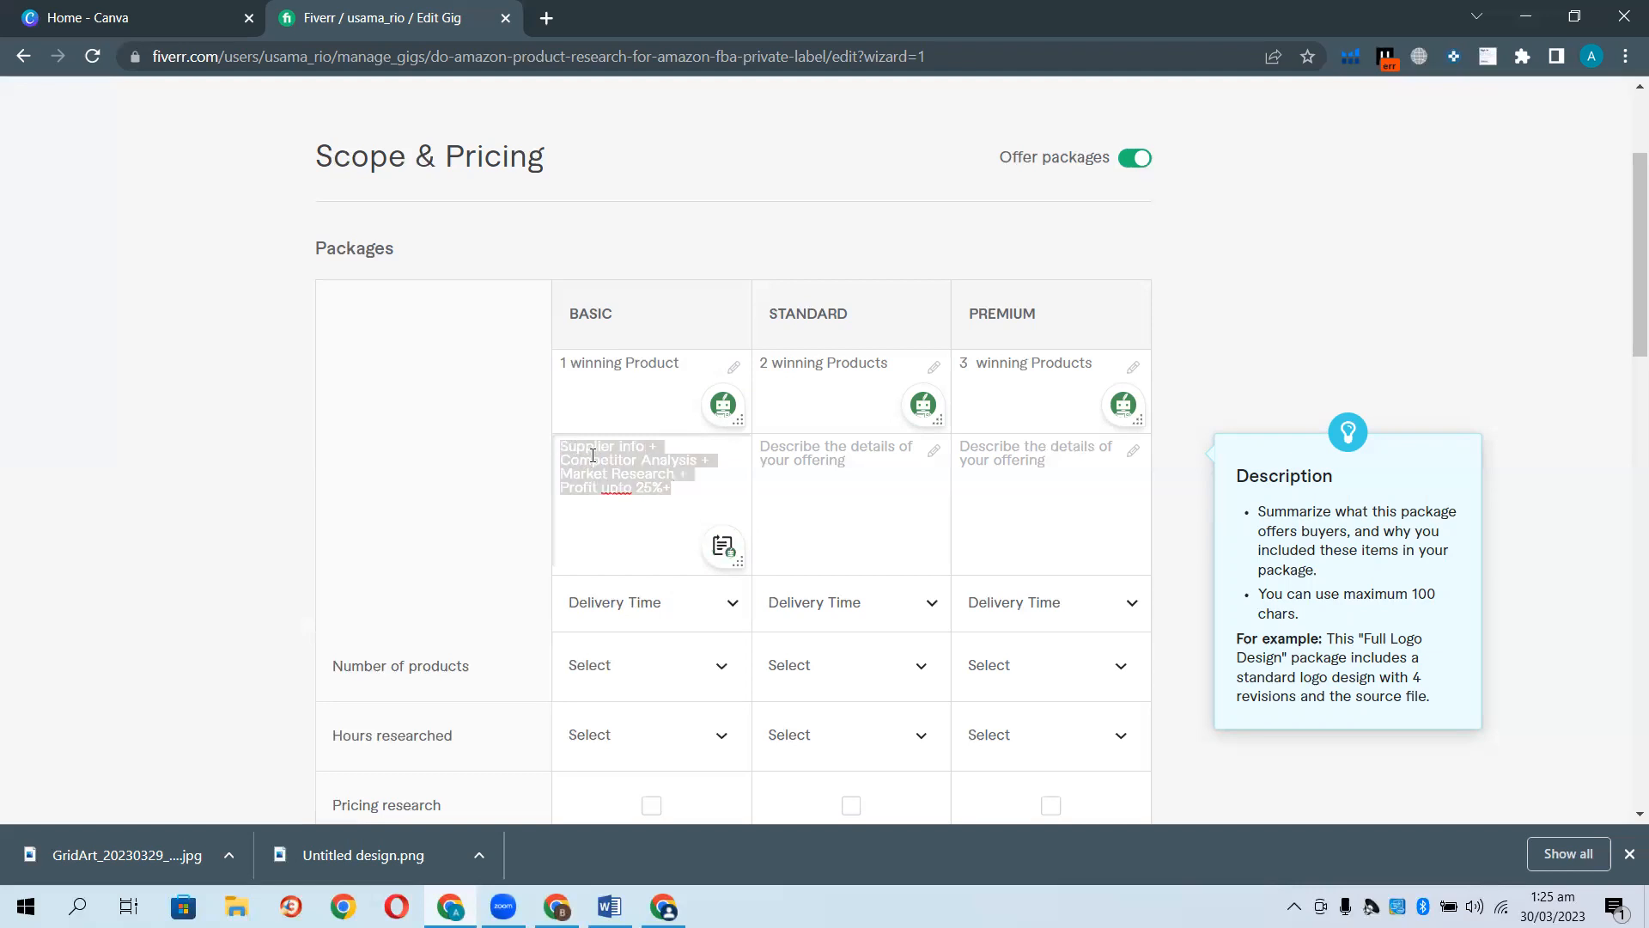
{"action": "right_click", "coordinate": [592, 457]}
{"action": "left_click", "coordinate": [646, 534]}
{"action": "left_click", "coordinate": [772, 464]}
{"action": "key", "text": "ctrl+v"}
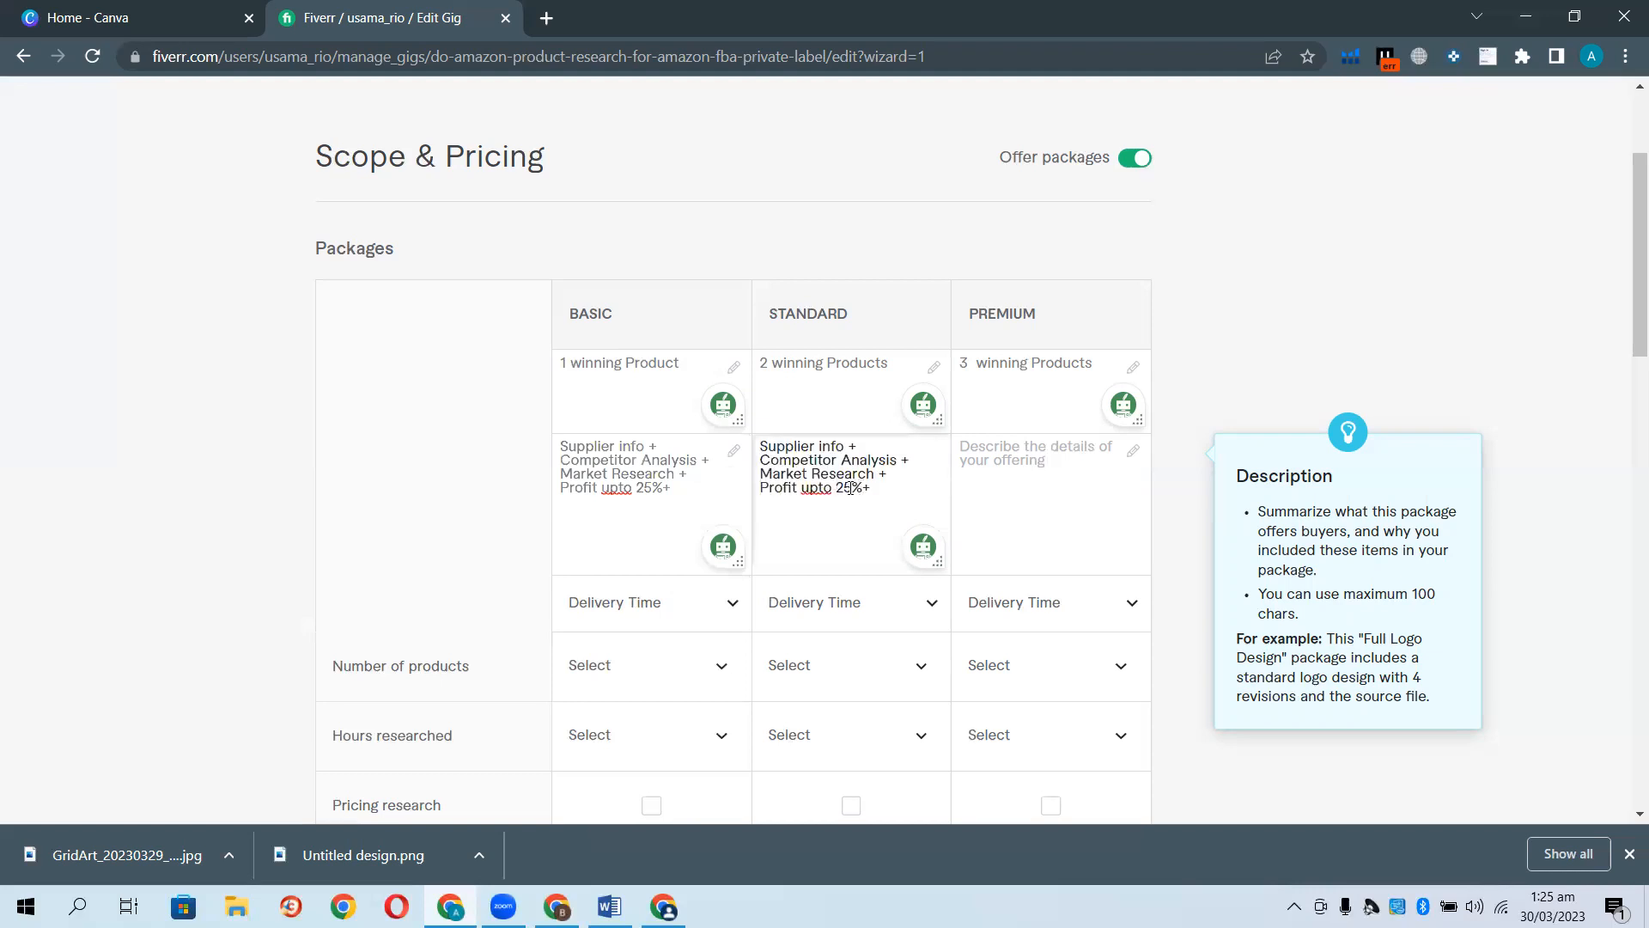
{"action": "key", "text": "BackSpace"}
{"action": "type", "text": "3"}
Paste the description into Premium and change its profit to 45%.
{"action": "left_click", "coordinate": [996, 483]}
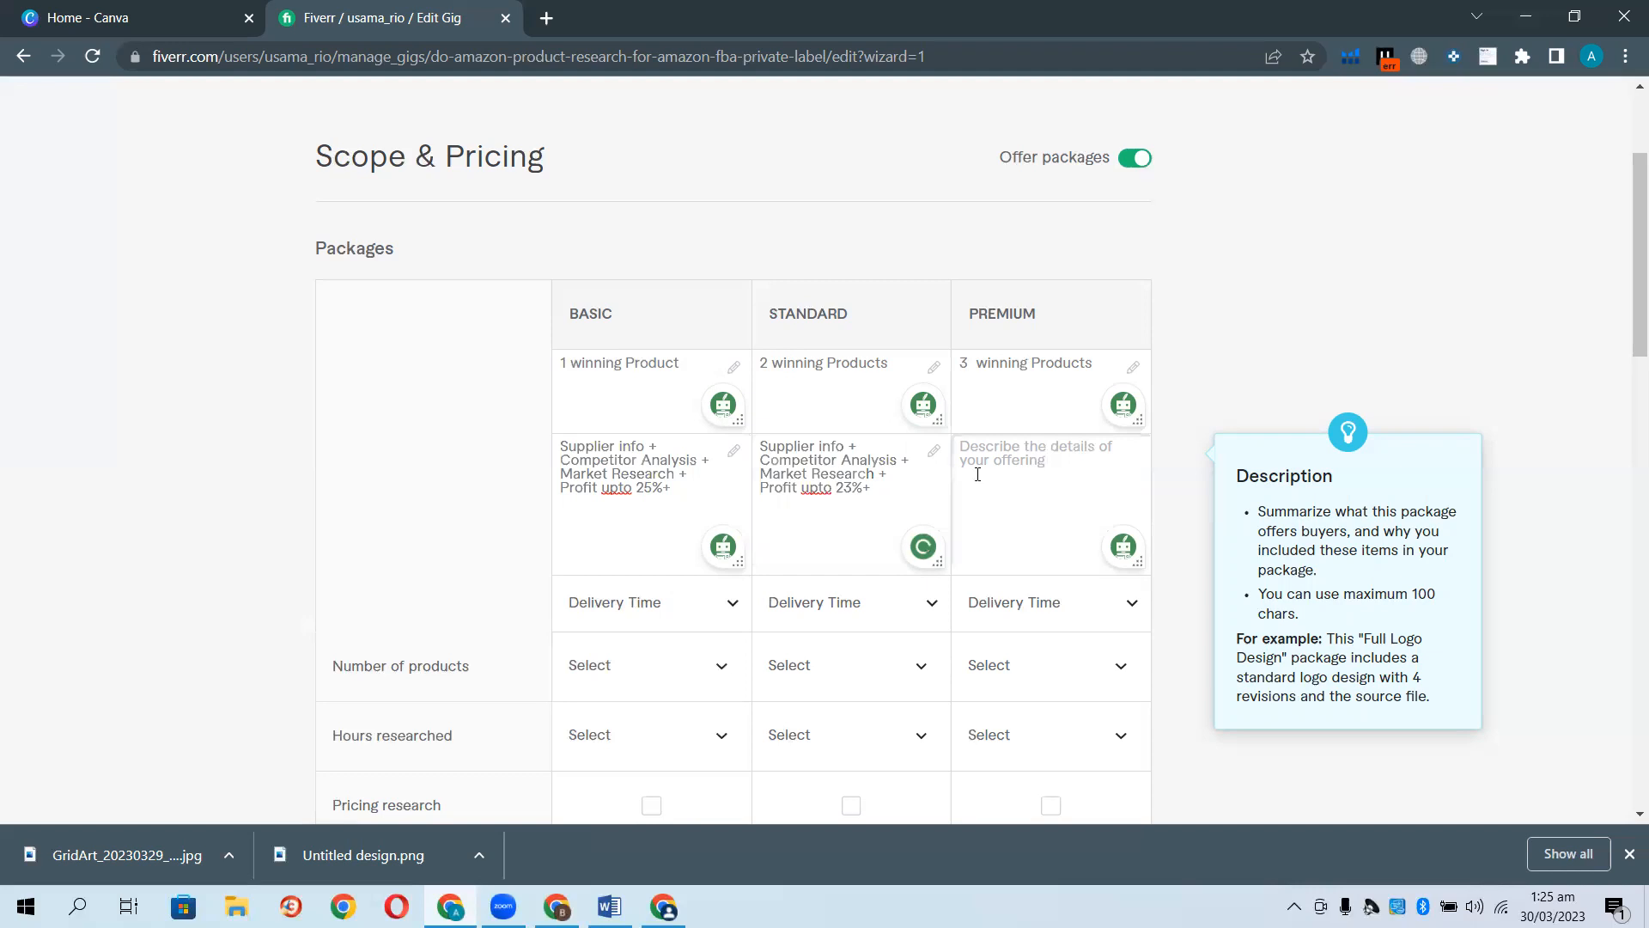
{"action": "key", "text": "ctrl+v"}
{"action": "left_click", "coordinate": [1043, 490]}
{"action": "key", "text": "BackSpace"}
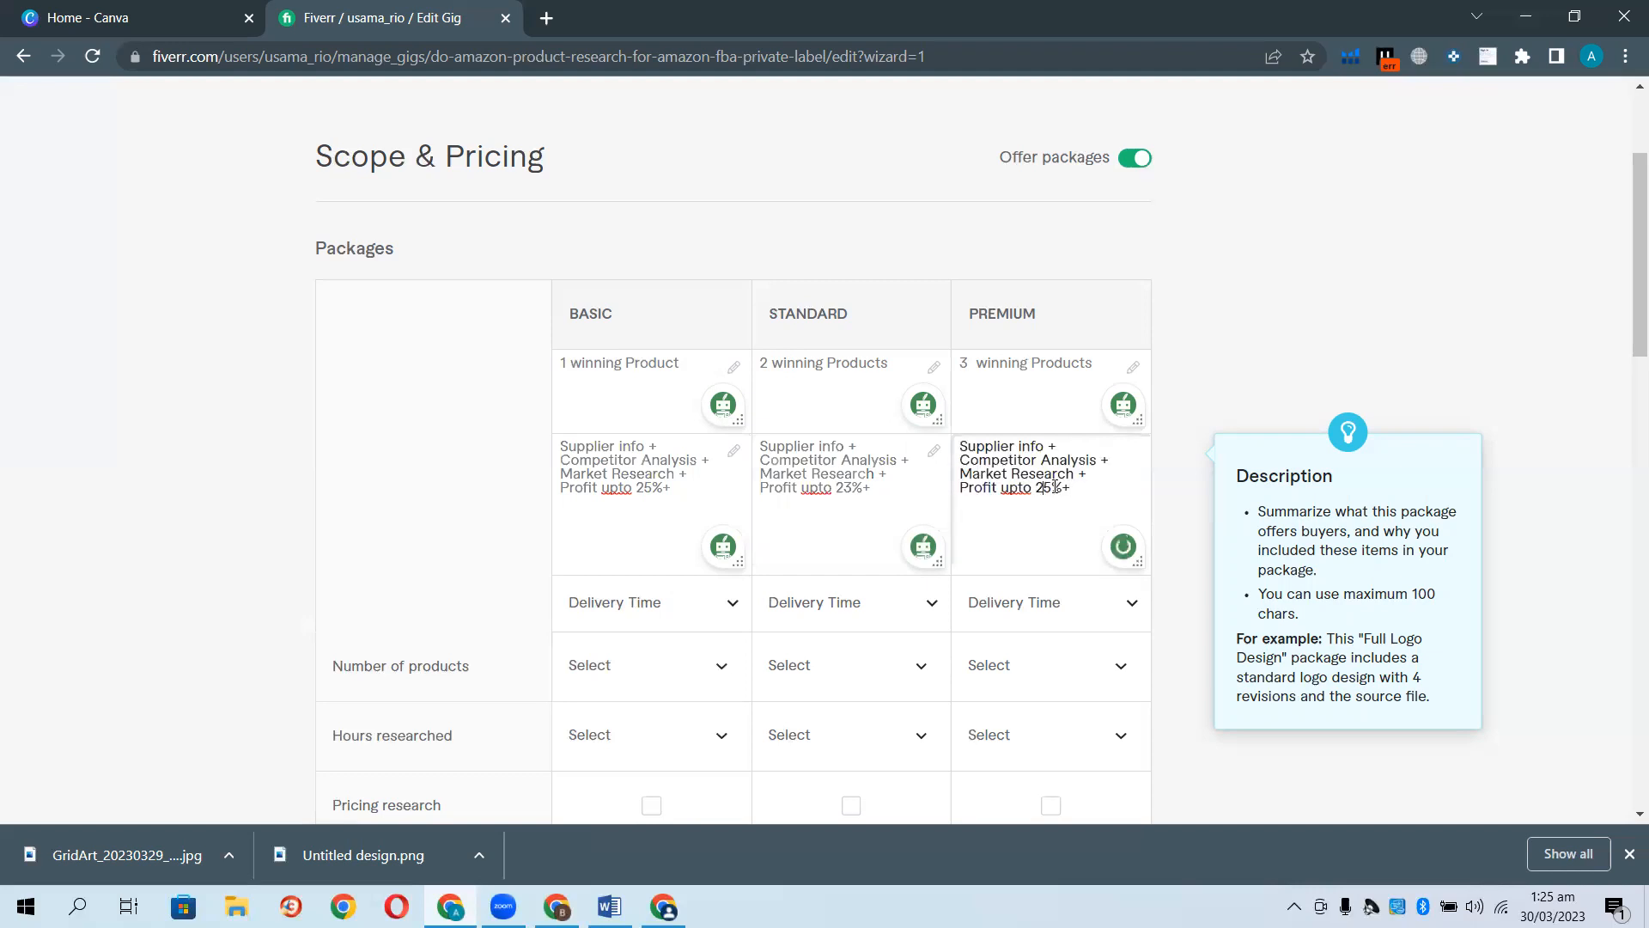
{"action": "type", "text": "5"}
{"action": "key", "text": "BackSpace"}
{"action": "type", "text": "4"}
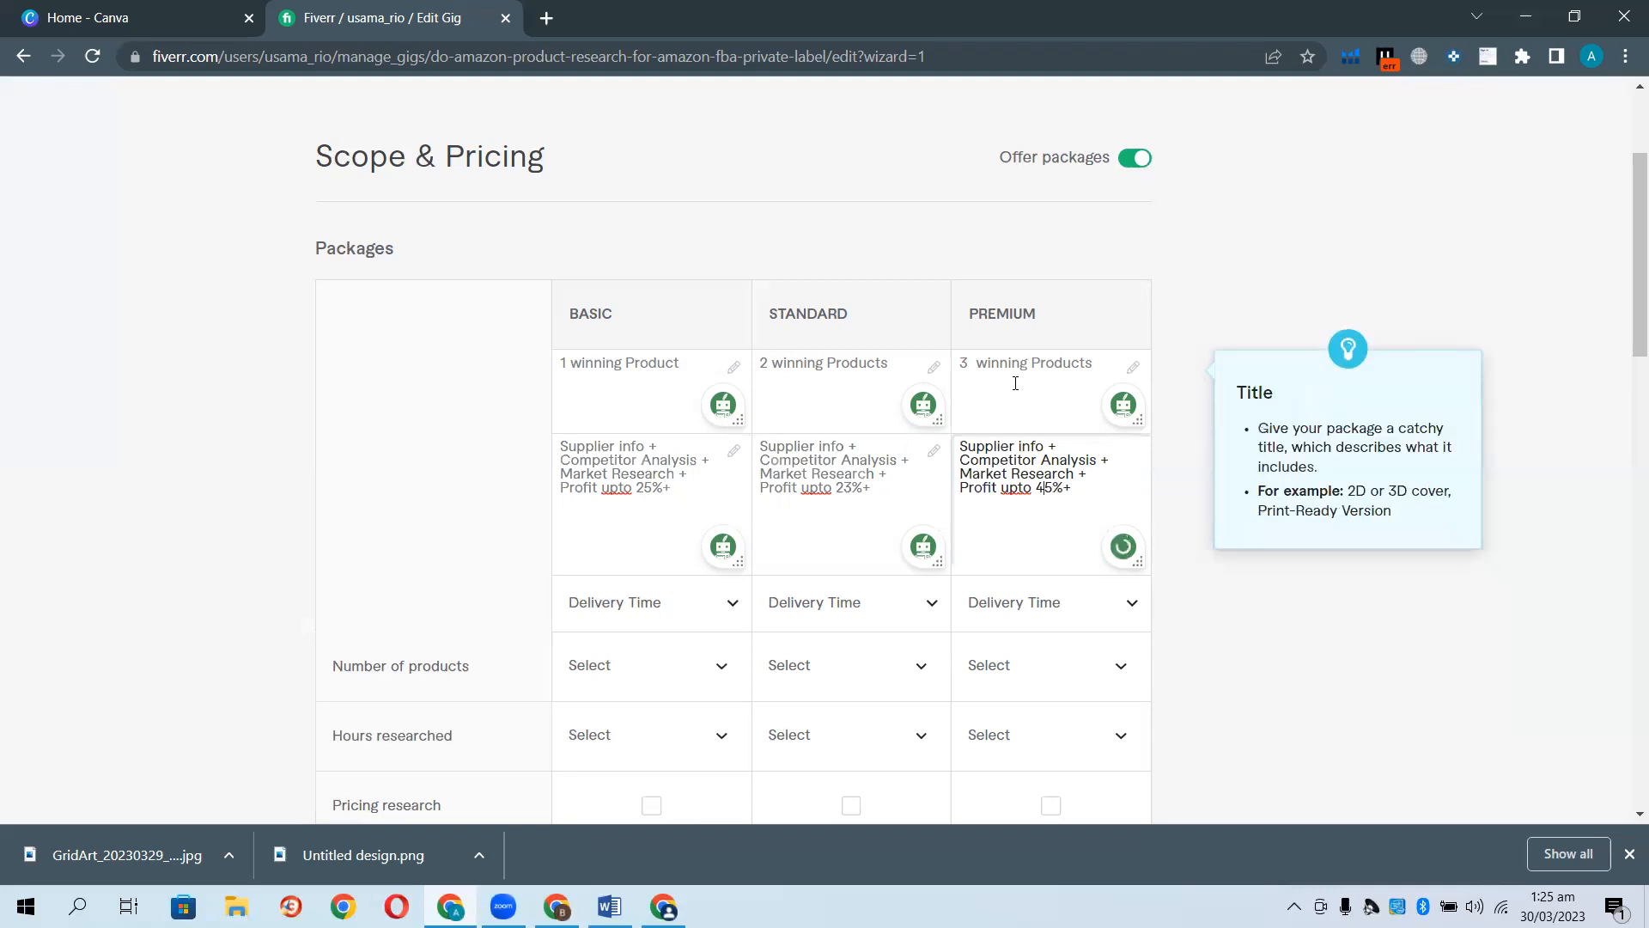
Include pricing research in all packages and competition research in Standard and Premium.
{"action": "scroll", "coordinate": [724, 525], "scroll_direction": "down", "scroll_amount": 2}
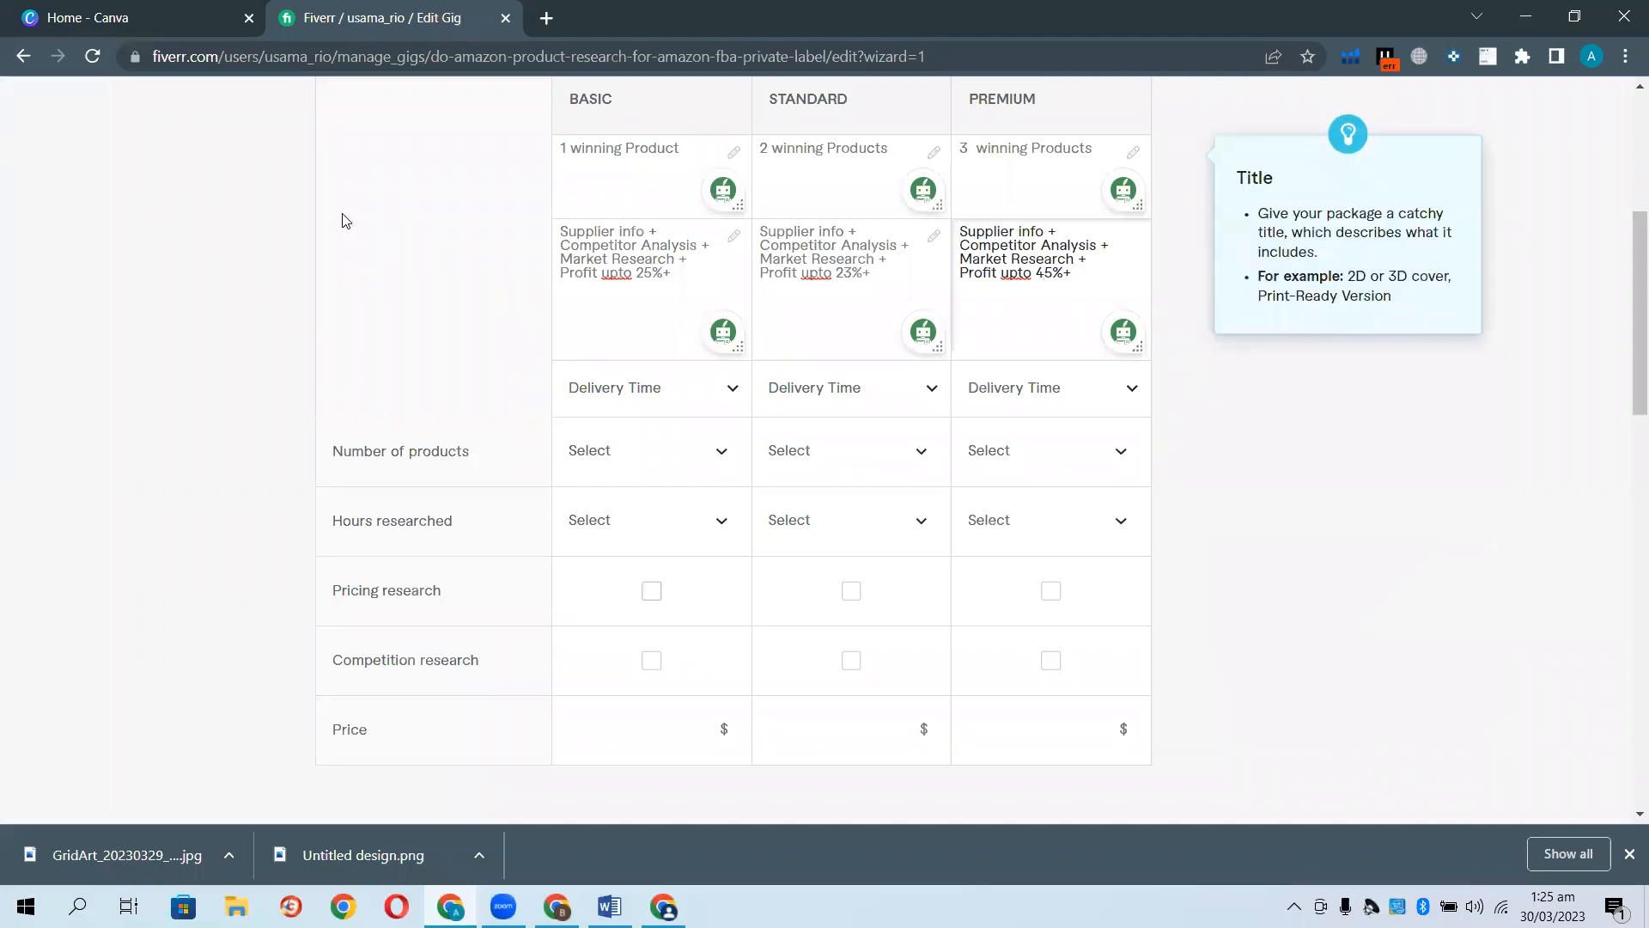
{"action": "left_click", "coordinate": [651, 591]}
{"action": "left_click", "coordinate": [851, 591]}
{"action": "left_click", "coordinate": [857, 663]}
{"action": "left_click", "coordinate": [1052, 593]}
{"action": "left_click", "coordinate": [1050, 663]}
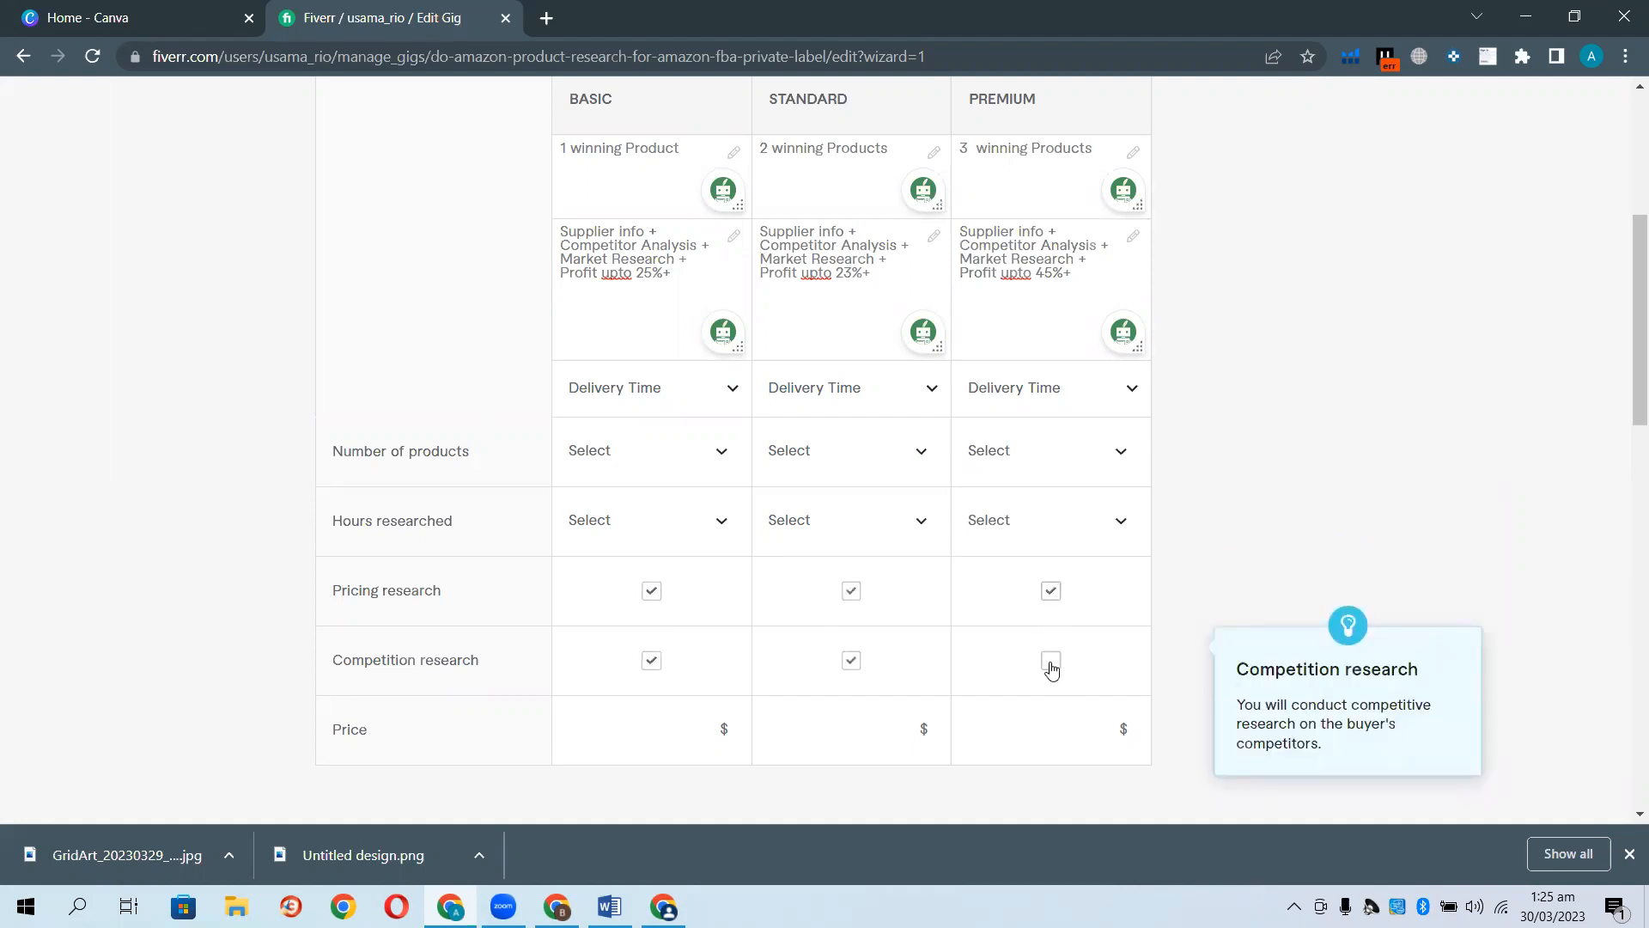
Set delivery to 1, 2 and 3 days for Basic, Standard and Premium.
{"action": "left_click", "coordinate": [730, 389]}
{"action": "left_click", "coordinate": [678, 534]}
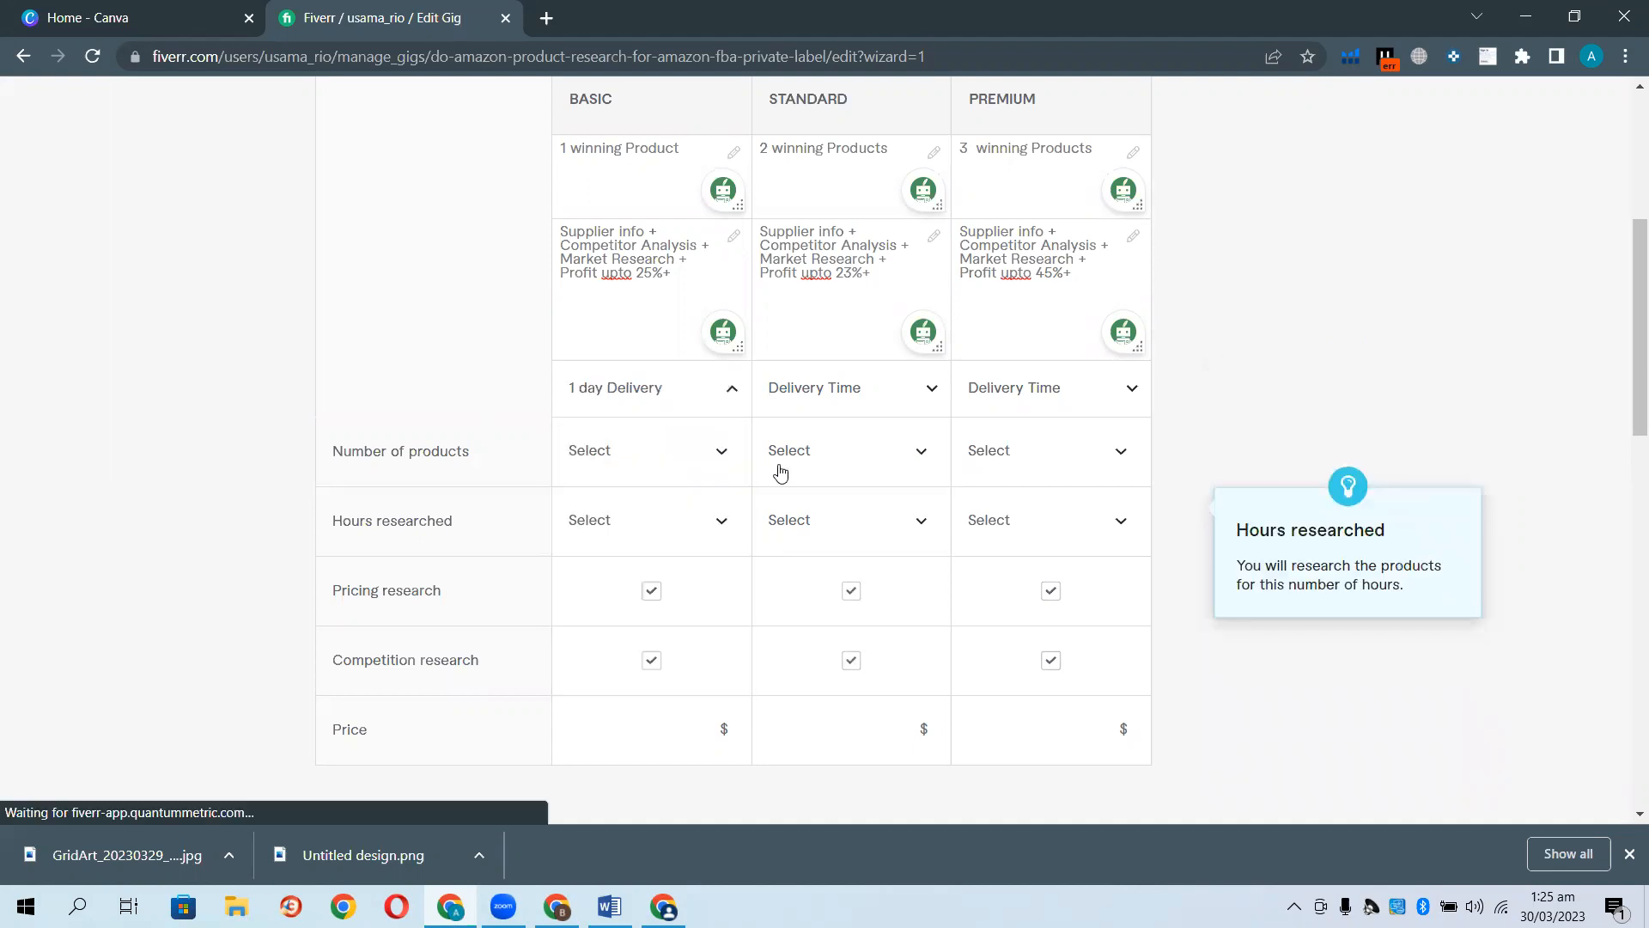
{"action": "left_click", "coordinate": [928, 388]}
{"action": "left_click", "coordinate": [858, 599]}
{"action": "left_click", "coordinate": [1089, 392]}
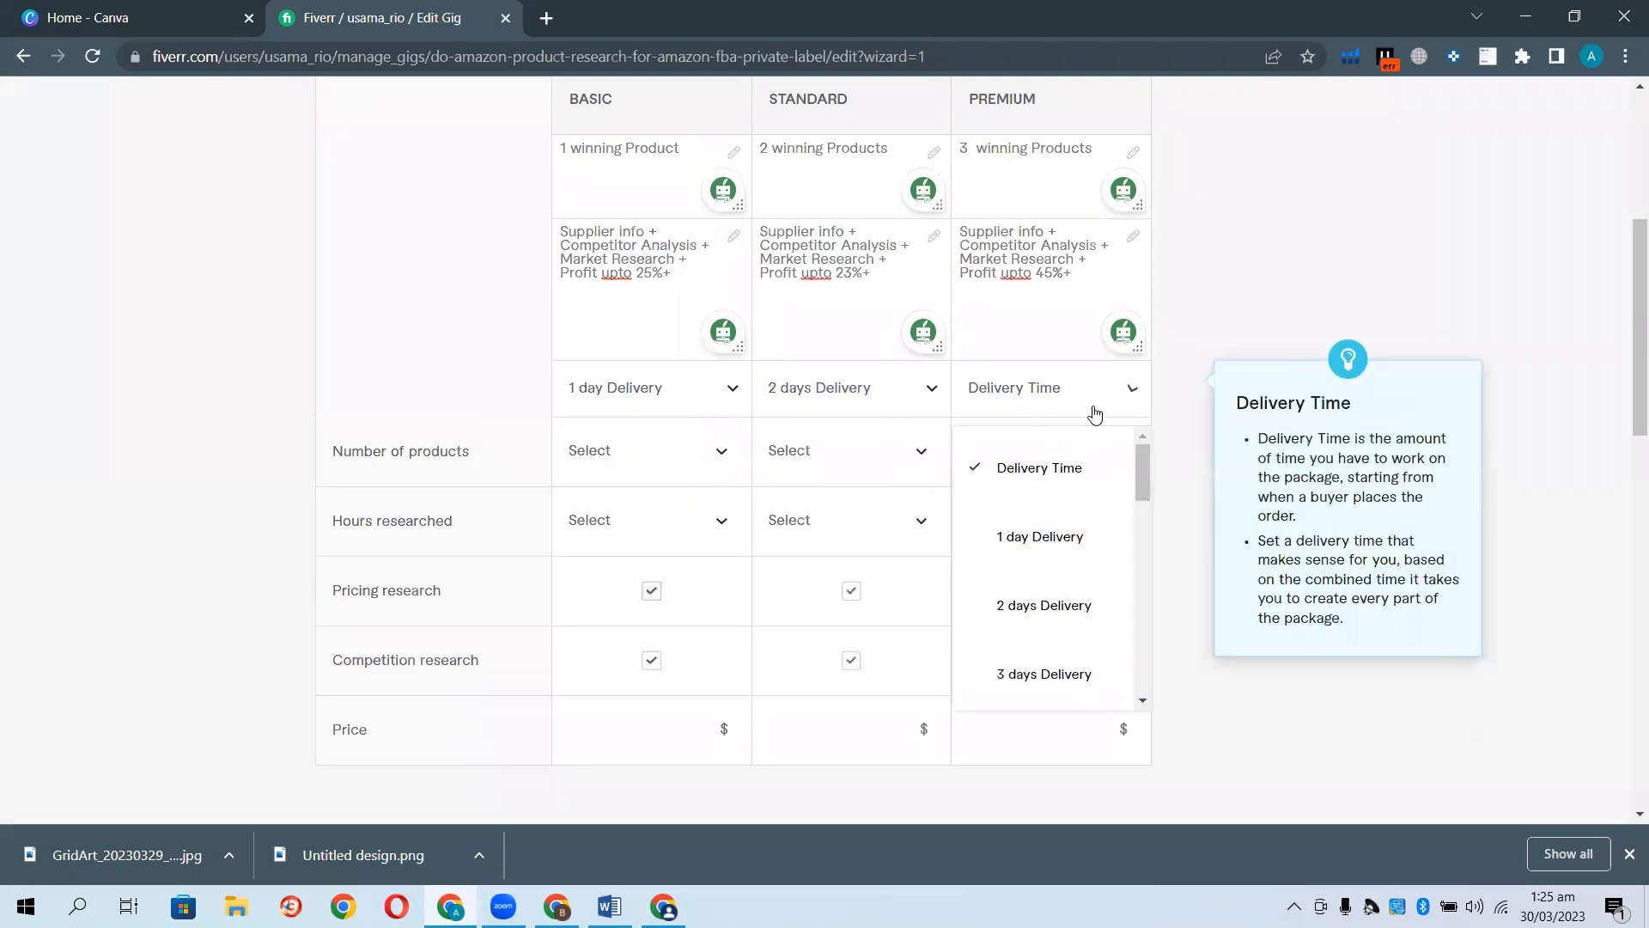
{"action": "left_click", "coordinate": [1075, 674]}
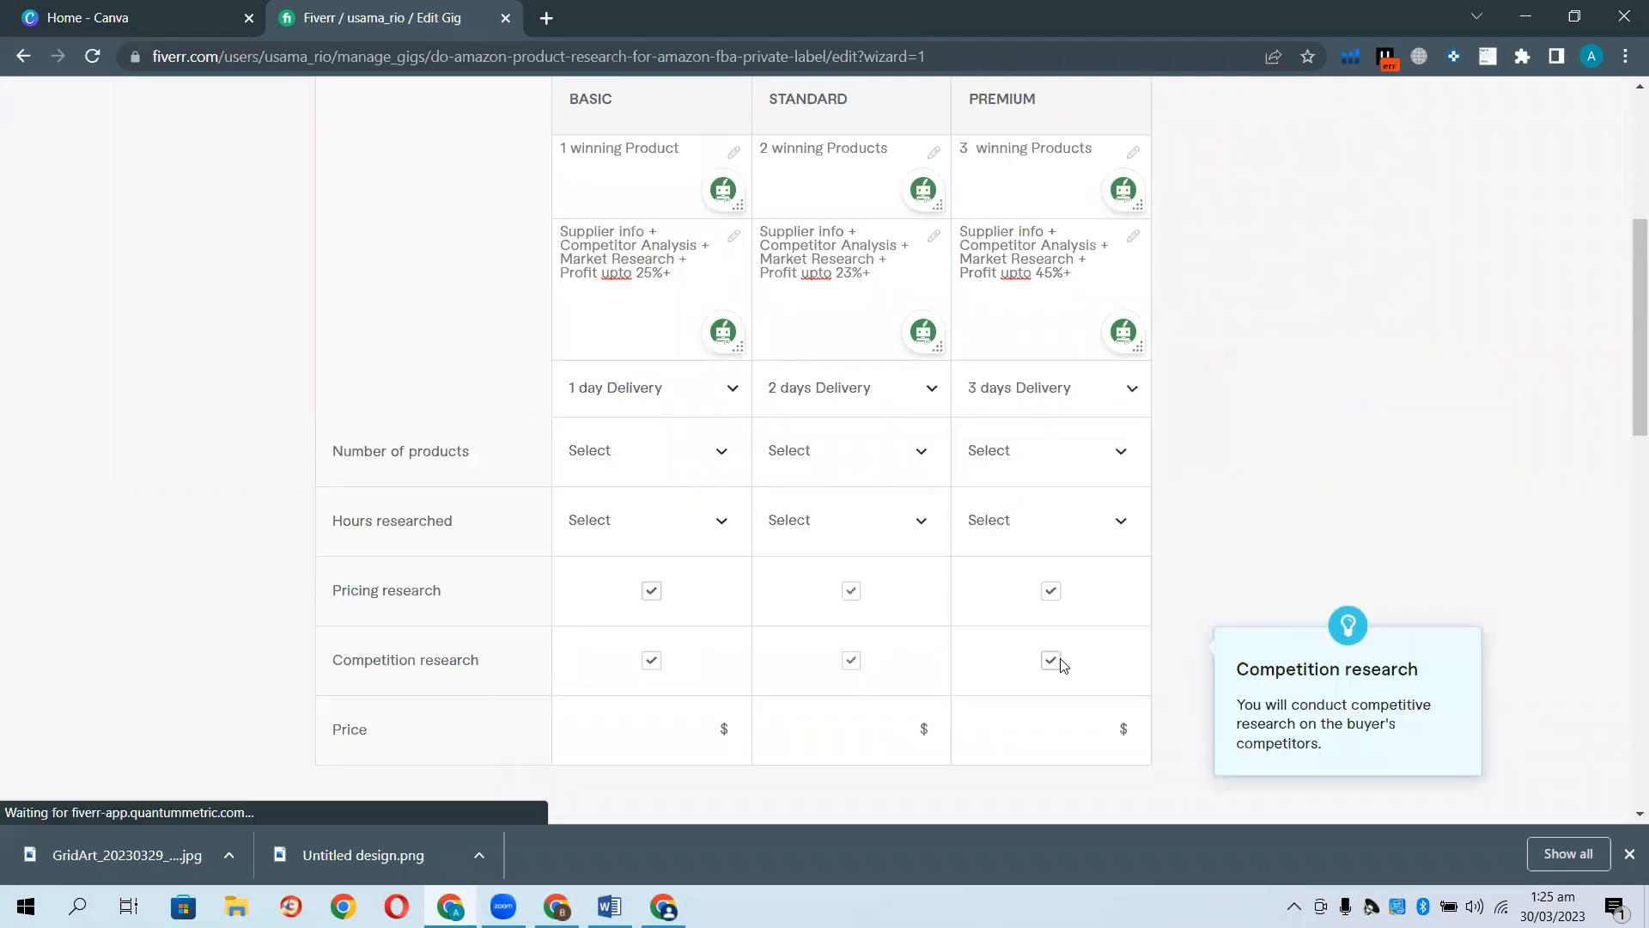
Pick 4, 8 and 12 as the number of products for the three packages.
{"action": "left_click", "coordinate": [726, 455]}
{"action": "scroll", "coordinate": [662, 618], "scroll_direction": "down", "scroll_amount": 1}
{"action": "left_click", "coordinate": [645, 689]}
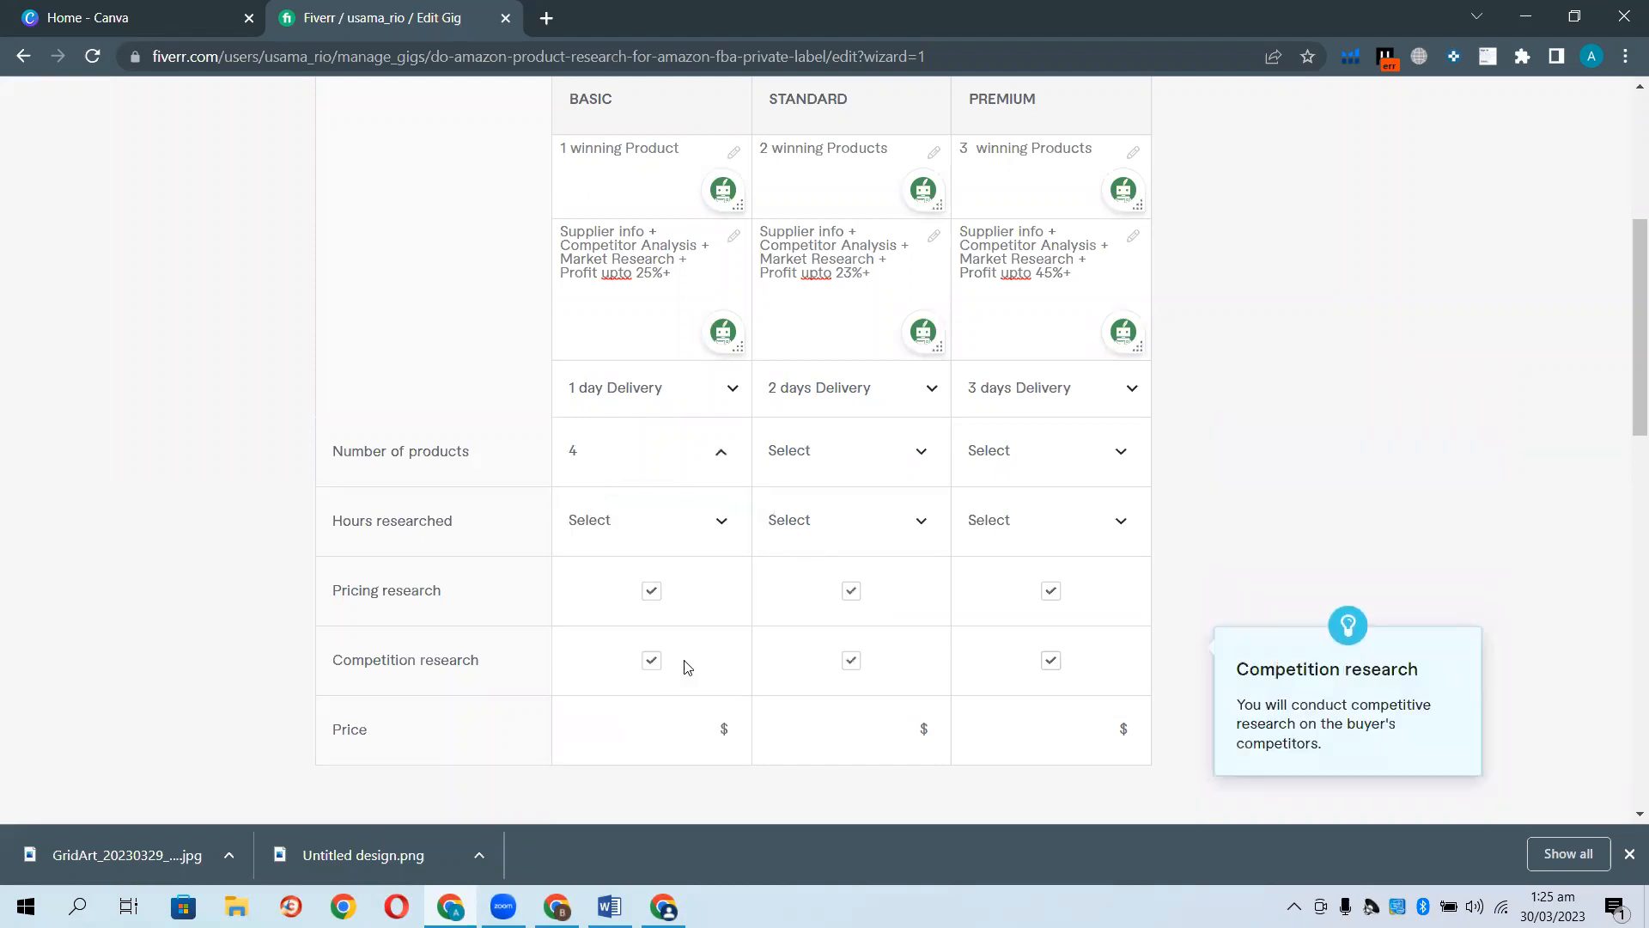
{"action": "left_click", "coordinate": [921, 452]}
{"action": "scroll", "coordinate": [872, 657], "scroll_direction": "down", "scroll_amount": 2}
{"action": "scroll", "coordinate": [870, 655], "scroll_direction": "down", "scroll_amount": 3}
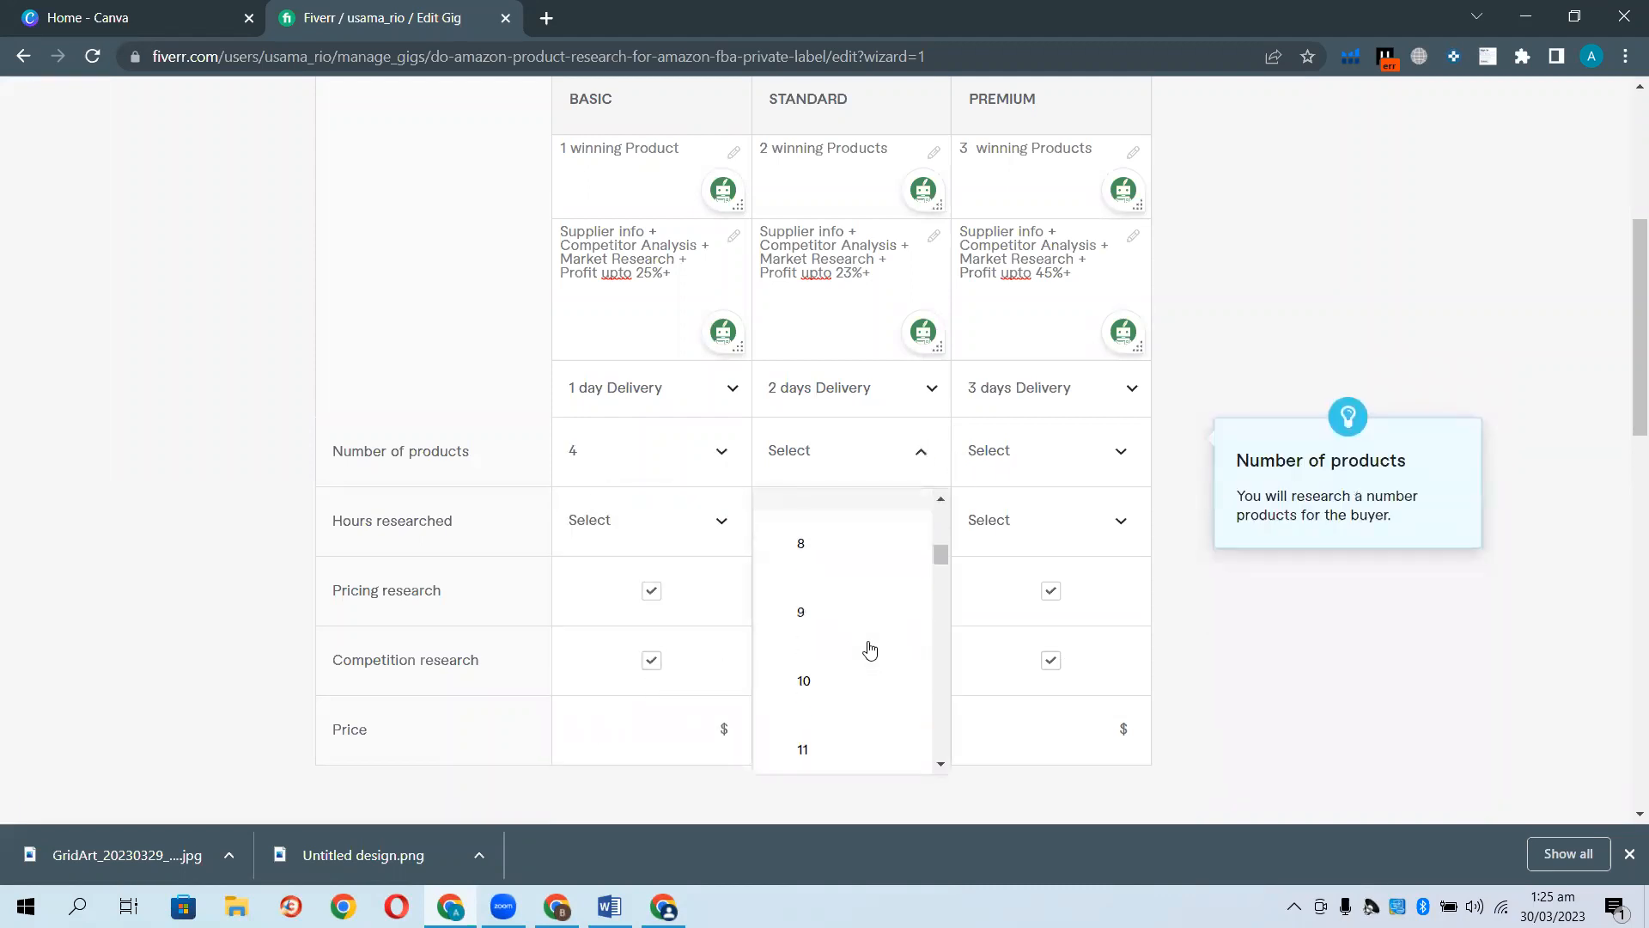
{"action": "left_click", "coordinate": [837, 543]}
{"action": "left_click", "coordinate": [1083, 464]}
{"action": "scroll", "coordinate": [1053, 663], "scroll_direction": "down", "scroll_amount": 6}
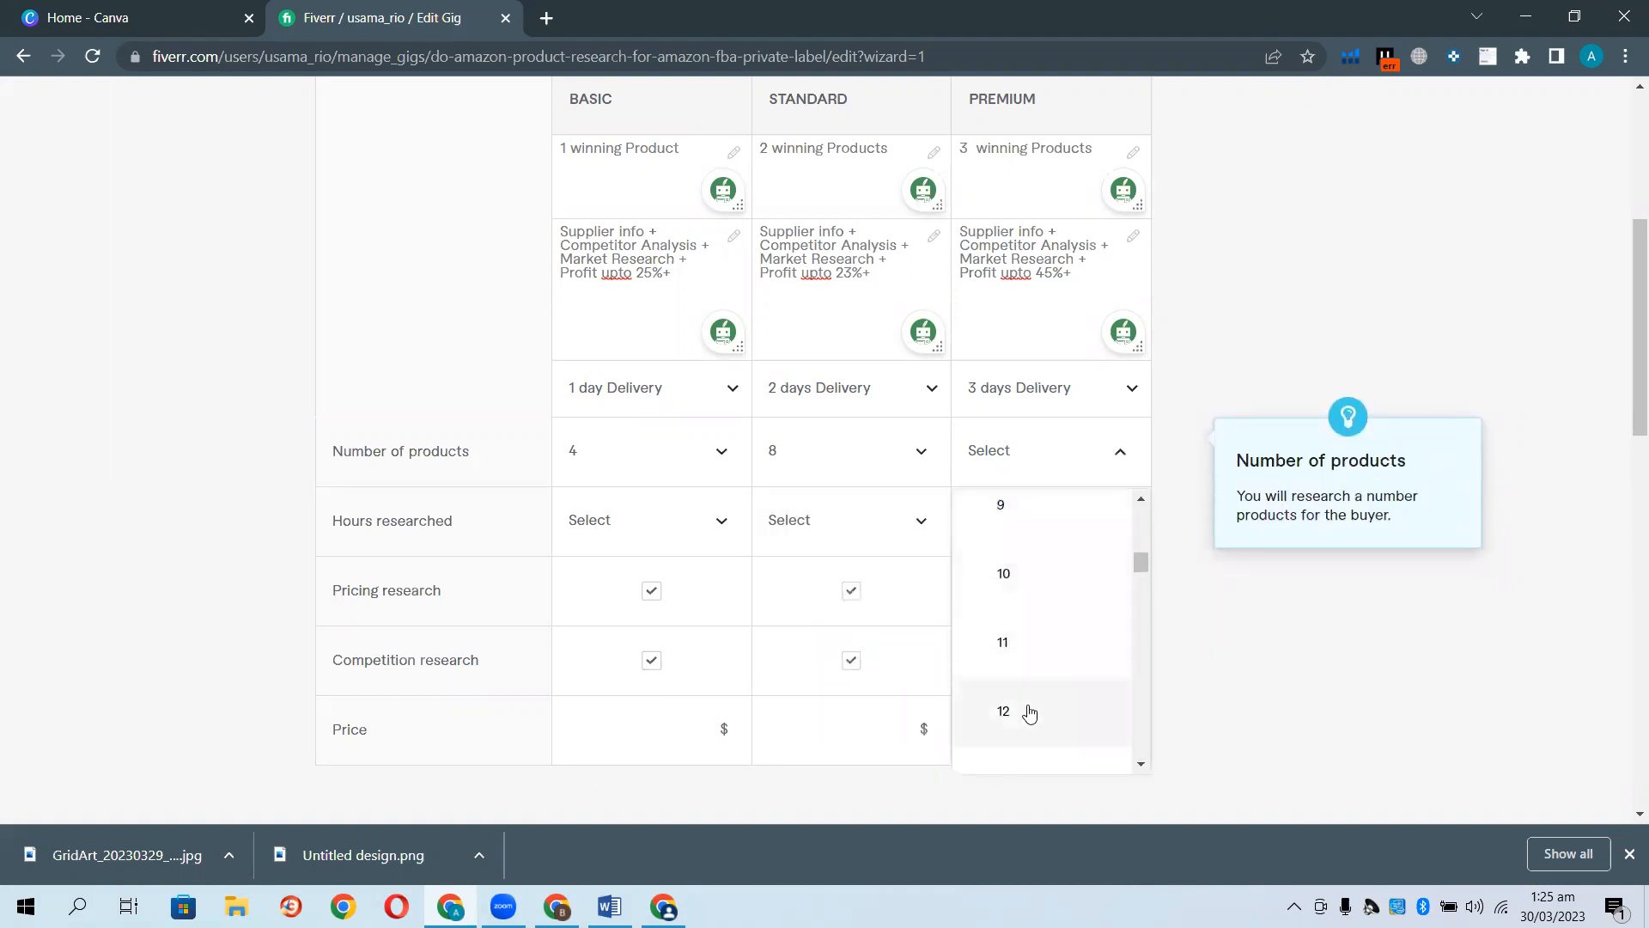
{"action": "left_click", "coordinate": [1030, 710]}
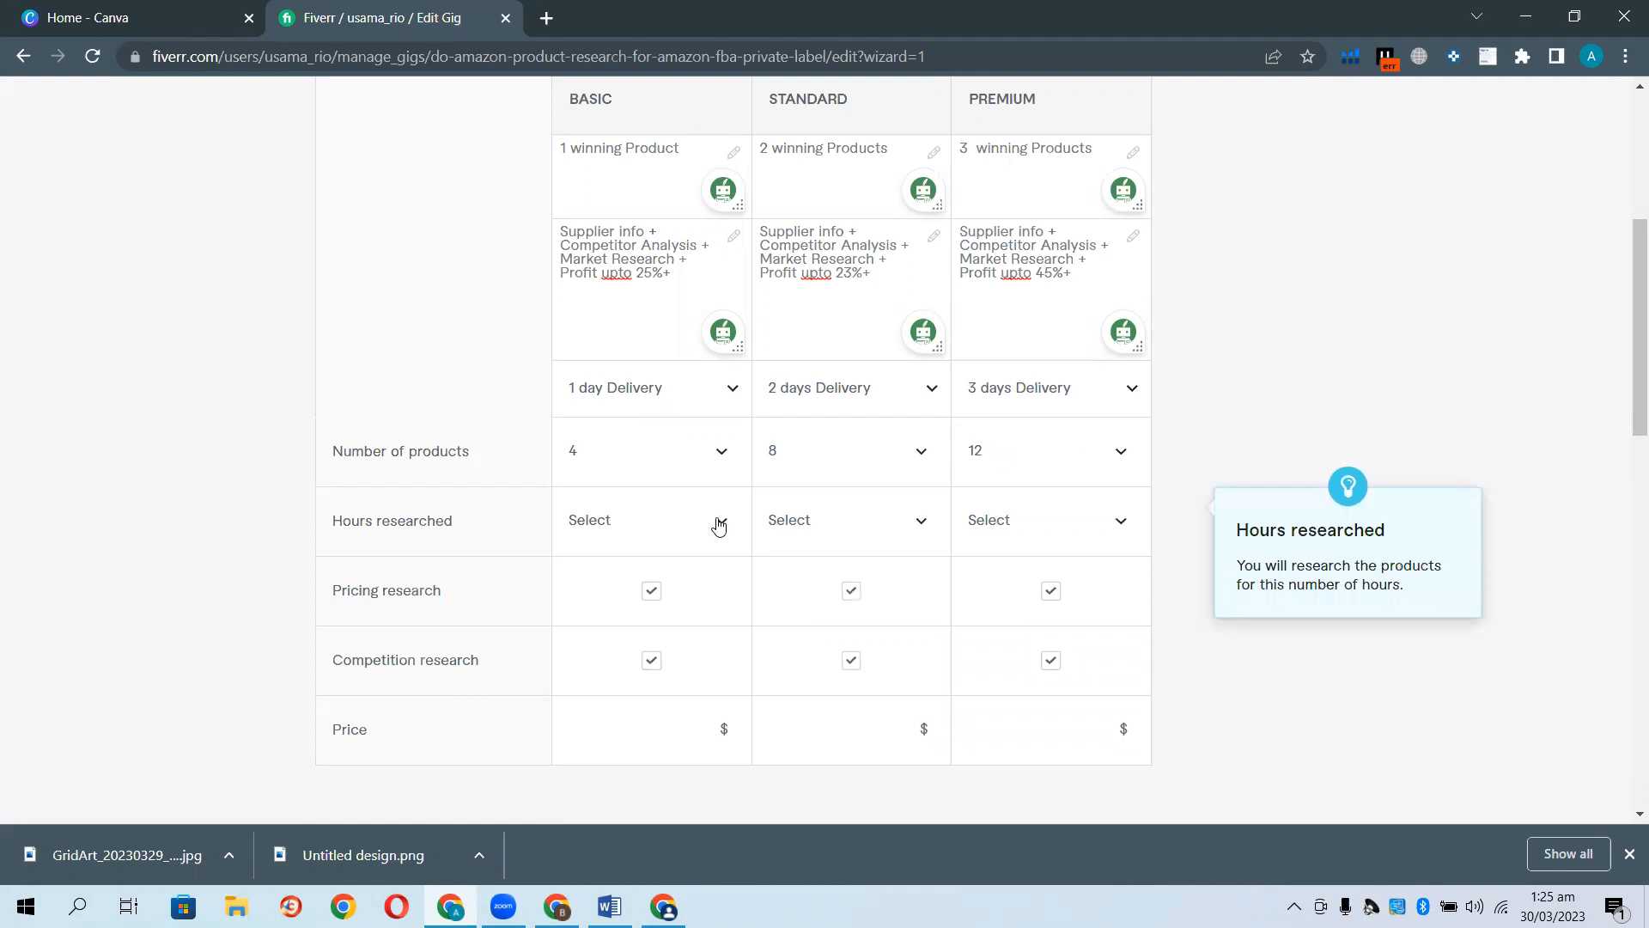
Correct the number of products to 1, 2 and 3.
{"action": "left_click", "coordinate": [640, 464]}
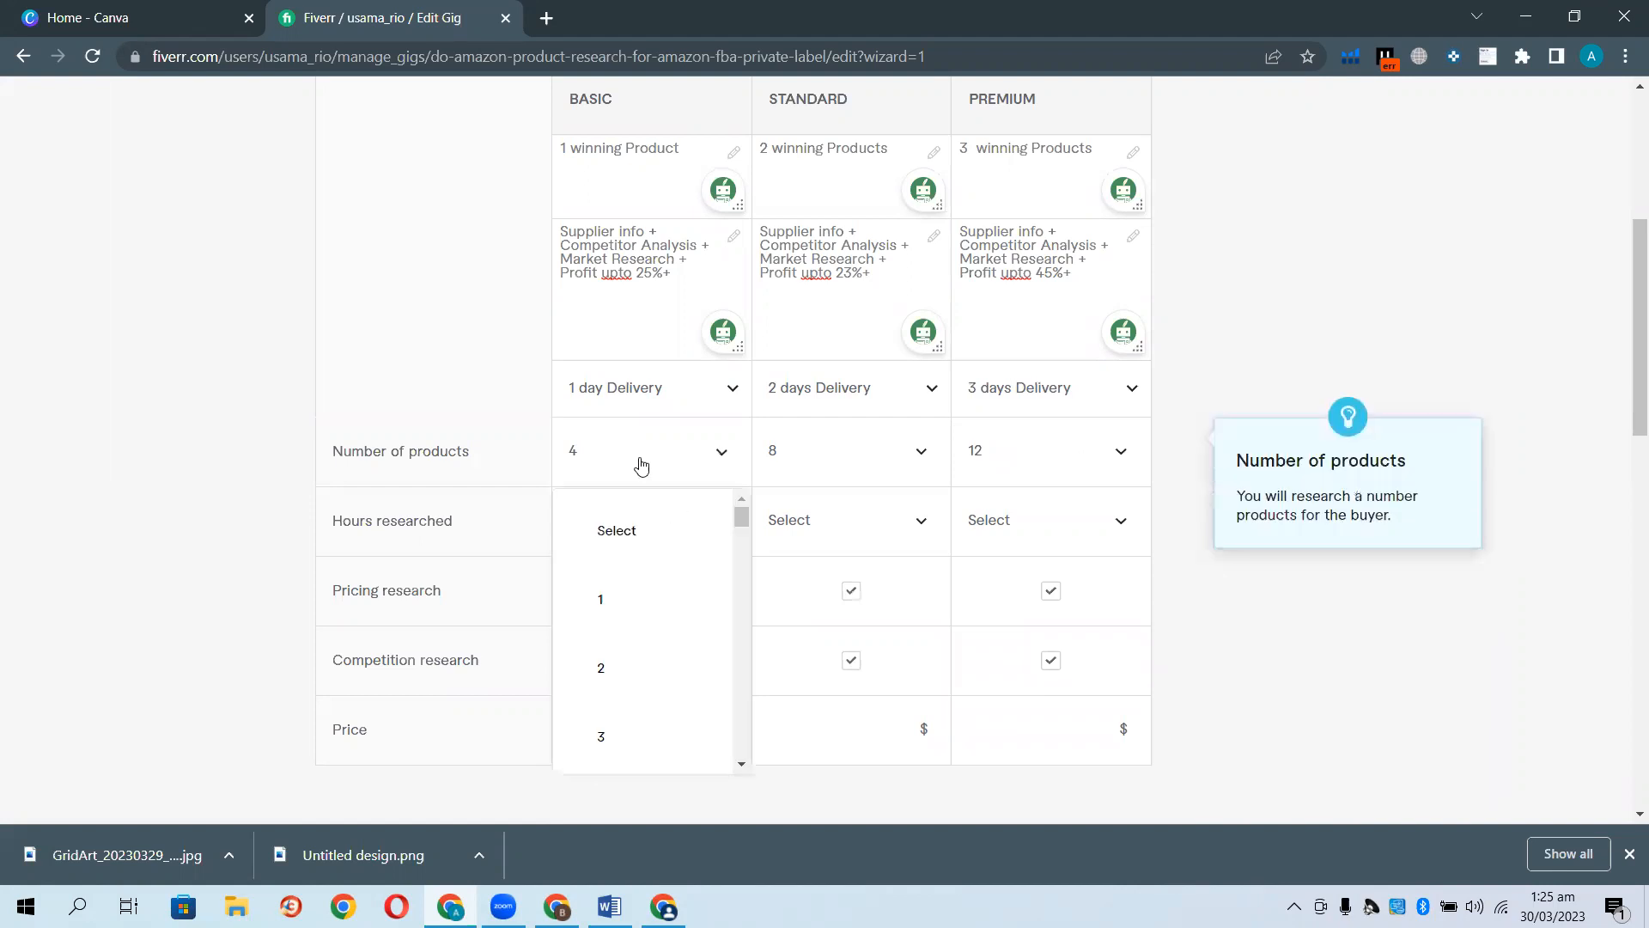
{"action": "left_click", "coordinate": [637, 584]}
{"action": "left_click", "coordinate": [911, 448]}
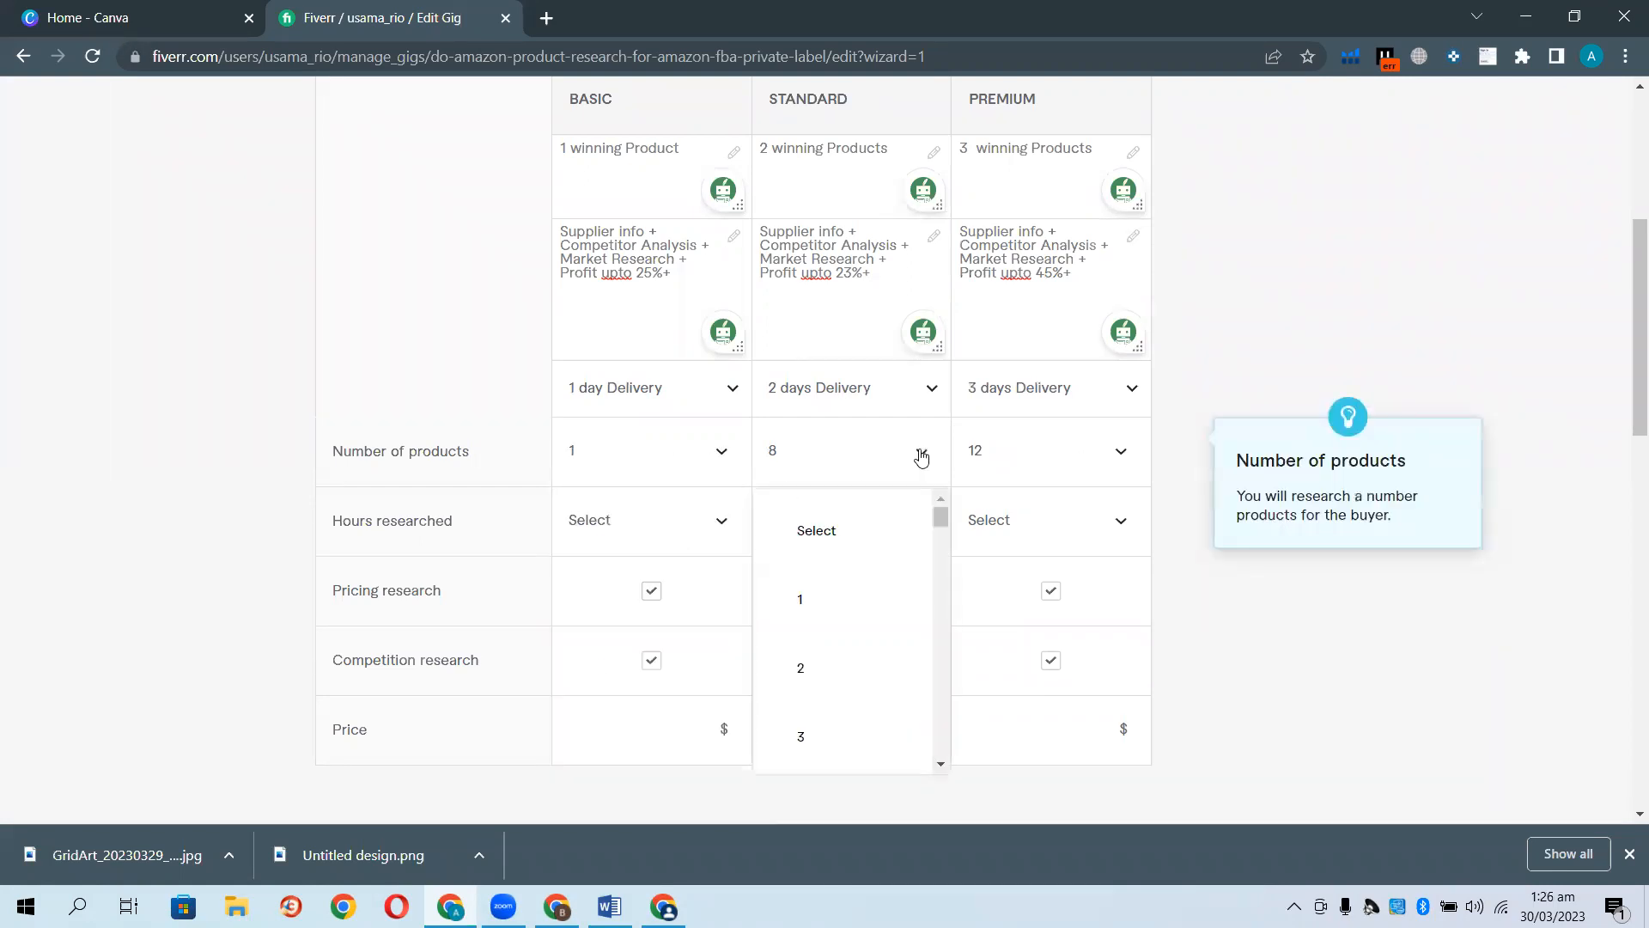
{"action": "left_click", "coordinate": [859, 653]}
{"action": "left_click", "coordinate": [1093, 456]}
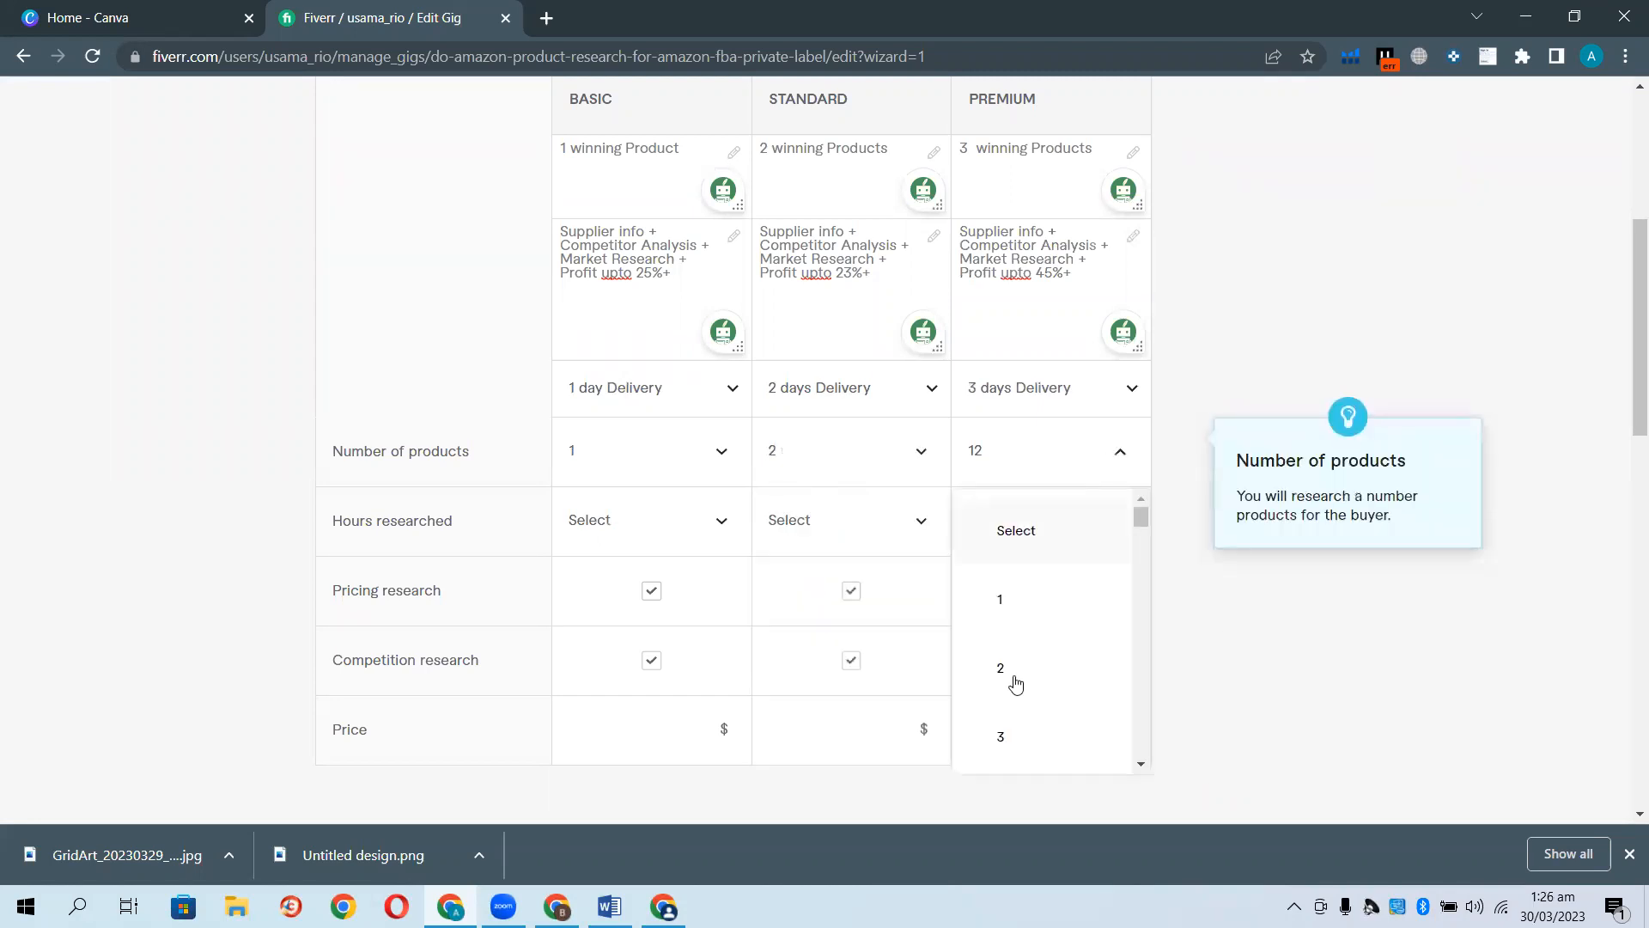
{"action": "left_click", "coordinate": [1005, 729]}
Set hours researched to 4, 8 and 12 for Basic, Standard and Premium.
{"action": "left_click", "coordinate": [705, 525]}
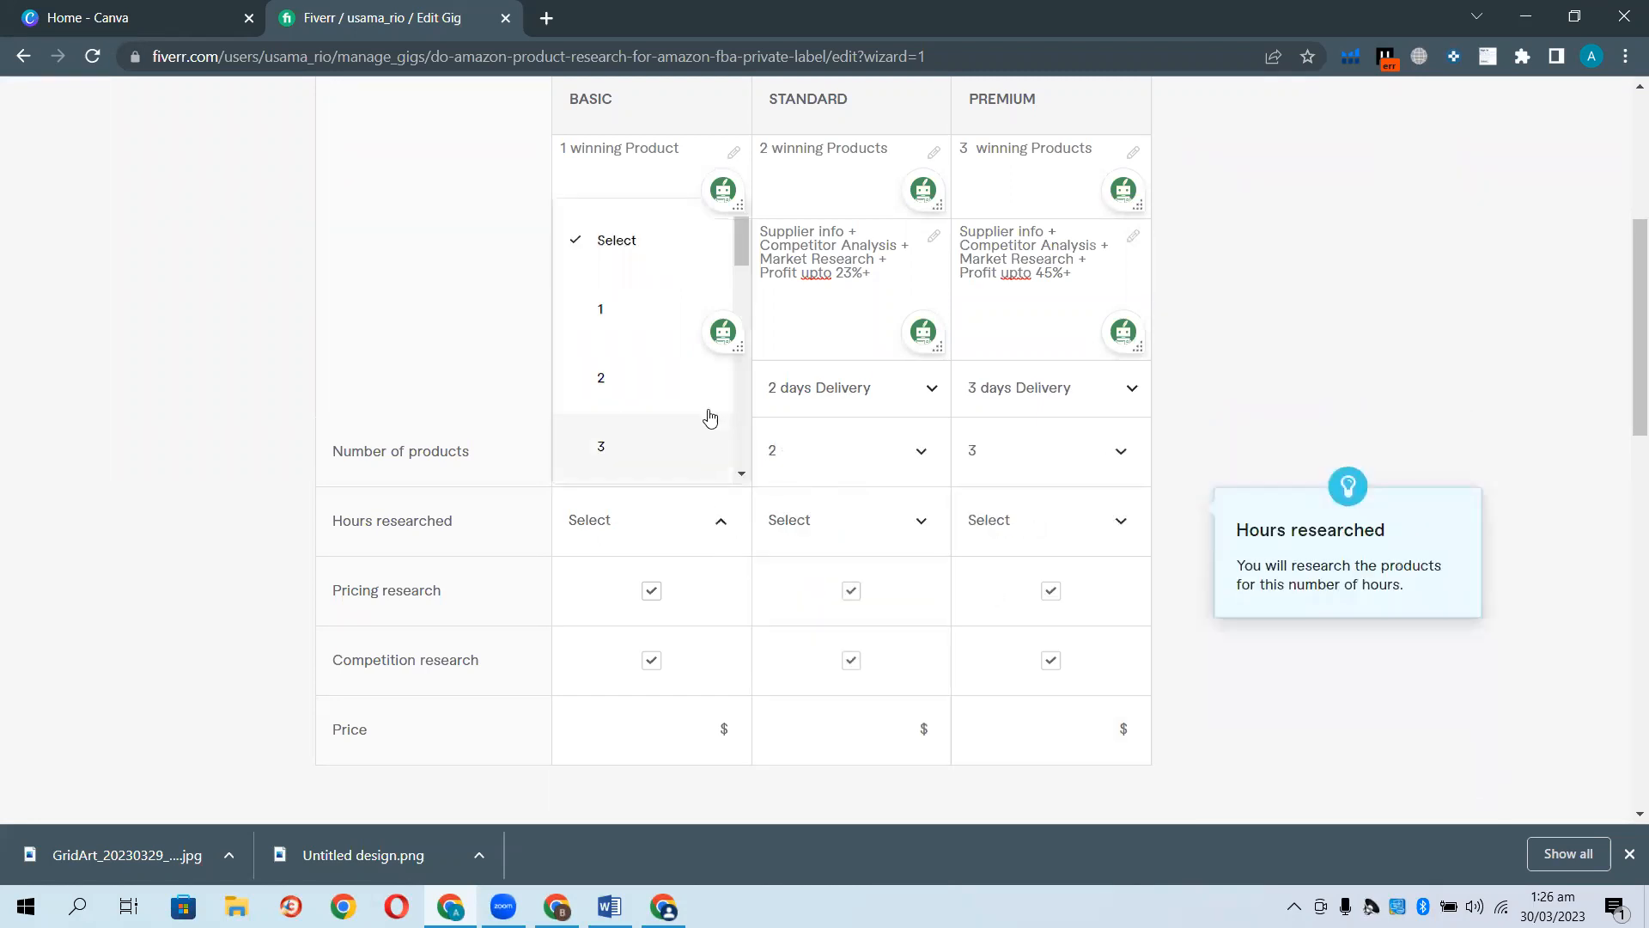
{"action": "scroll", "coordinate": [661, 412], "scroll_direction": "down", "scroll_amount": 1}
{"action": "left_click", "coordinate": [657, 407]}
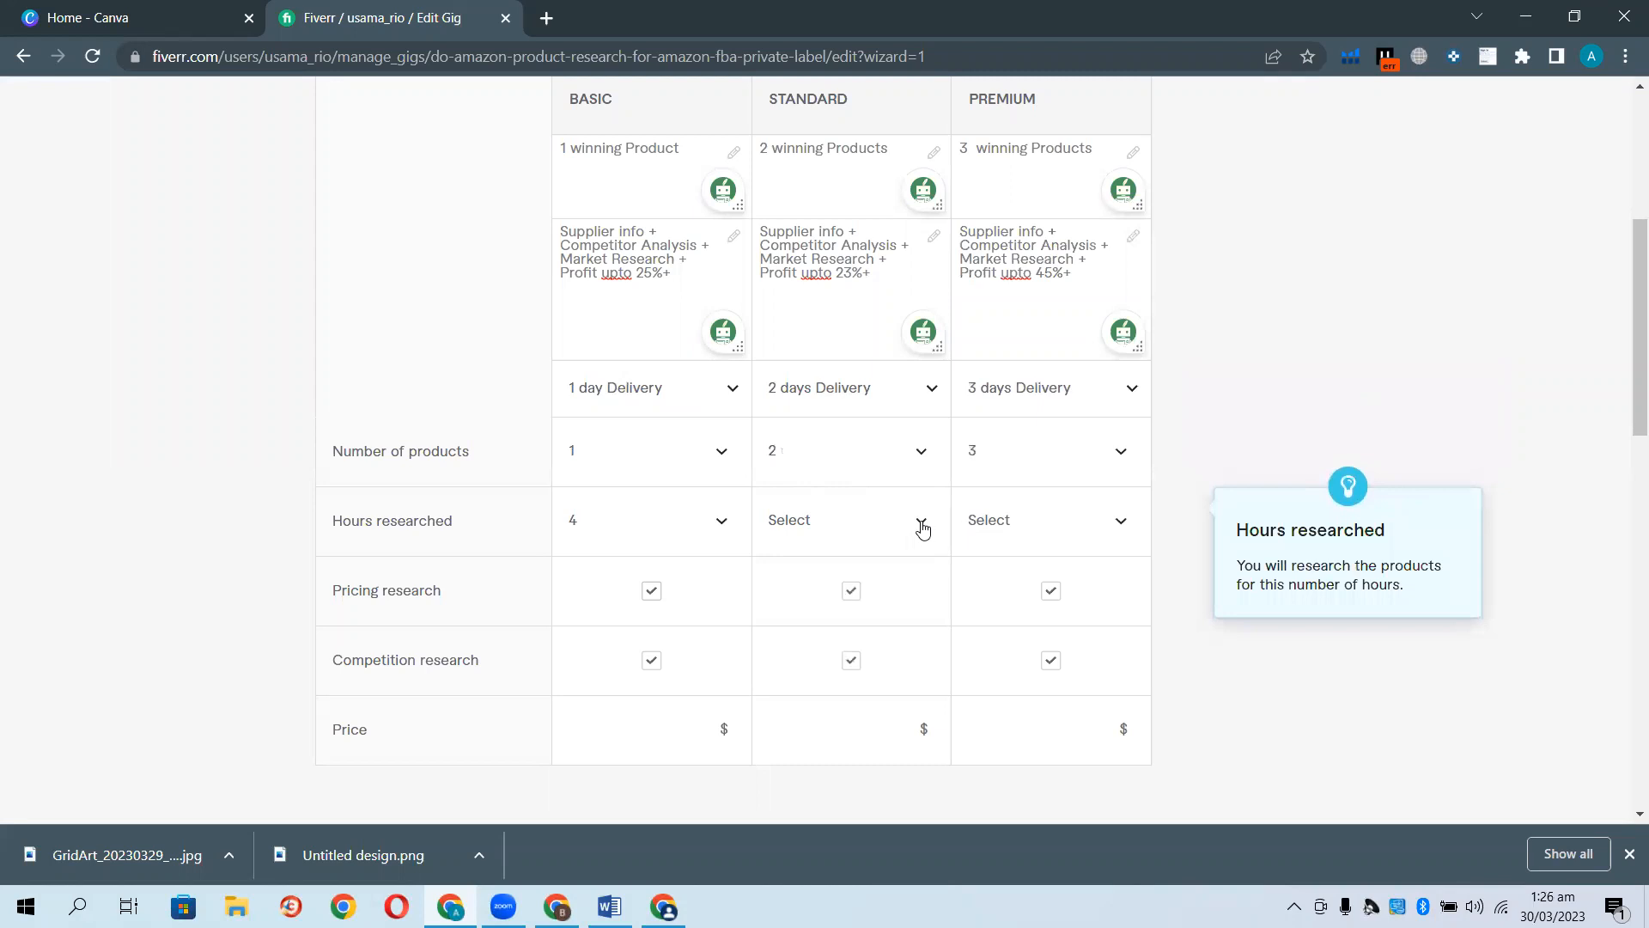
{"action": "left_click", "coordinate": [921, 522]}
{"action": "scroll", "coordinate": [855, 447], "scroll_direction": "down", "scroll_amount": 3}
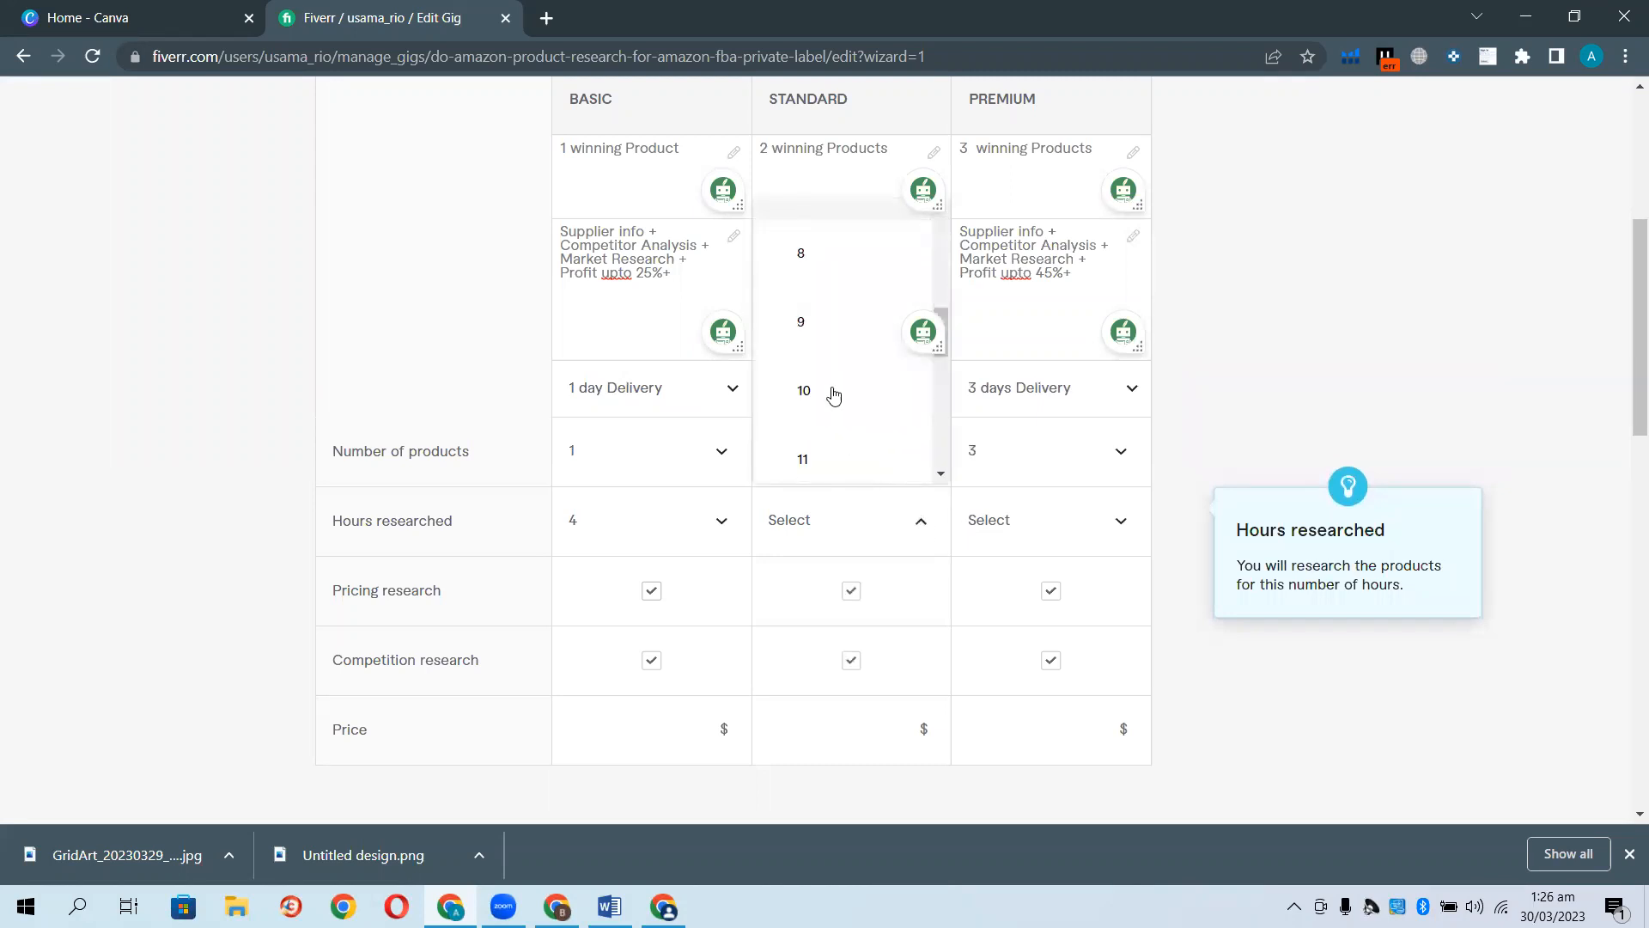
{"action": "left_click", "coordinate": [791, 269]}
{"action": "left_click", "coordinate": [1094, 524]}
{"action": "scroll", "coordinate": [1023, 421], "scroll_direction": "down", "scroll_amount": 3}
{"action": "scroll", "coordinate": [1014, 404], "scroll_direction": "down", "scroll_amount": 3}
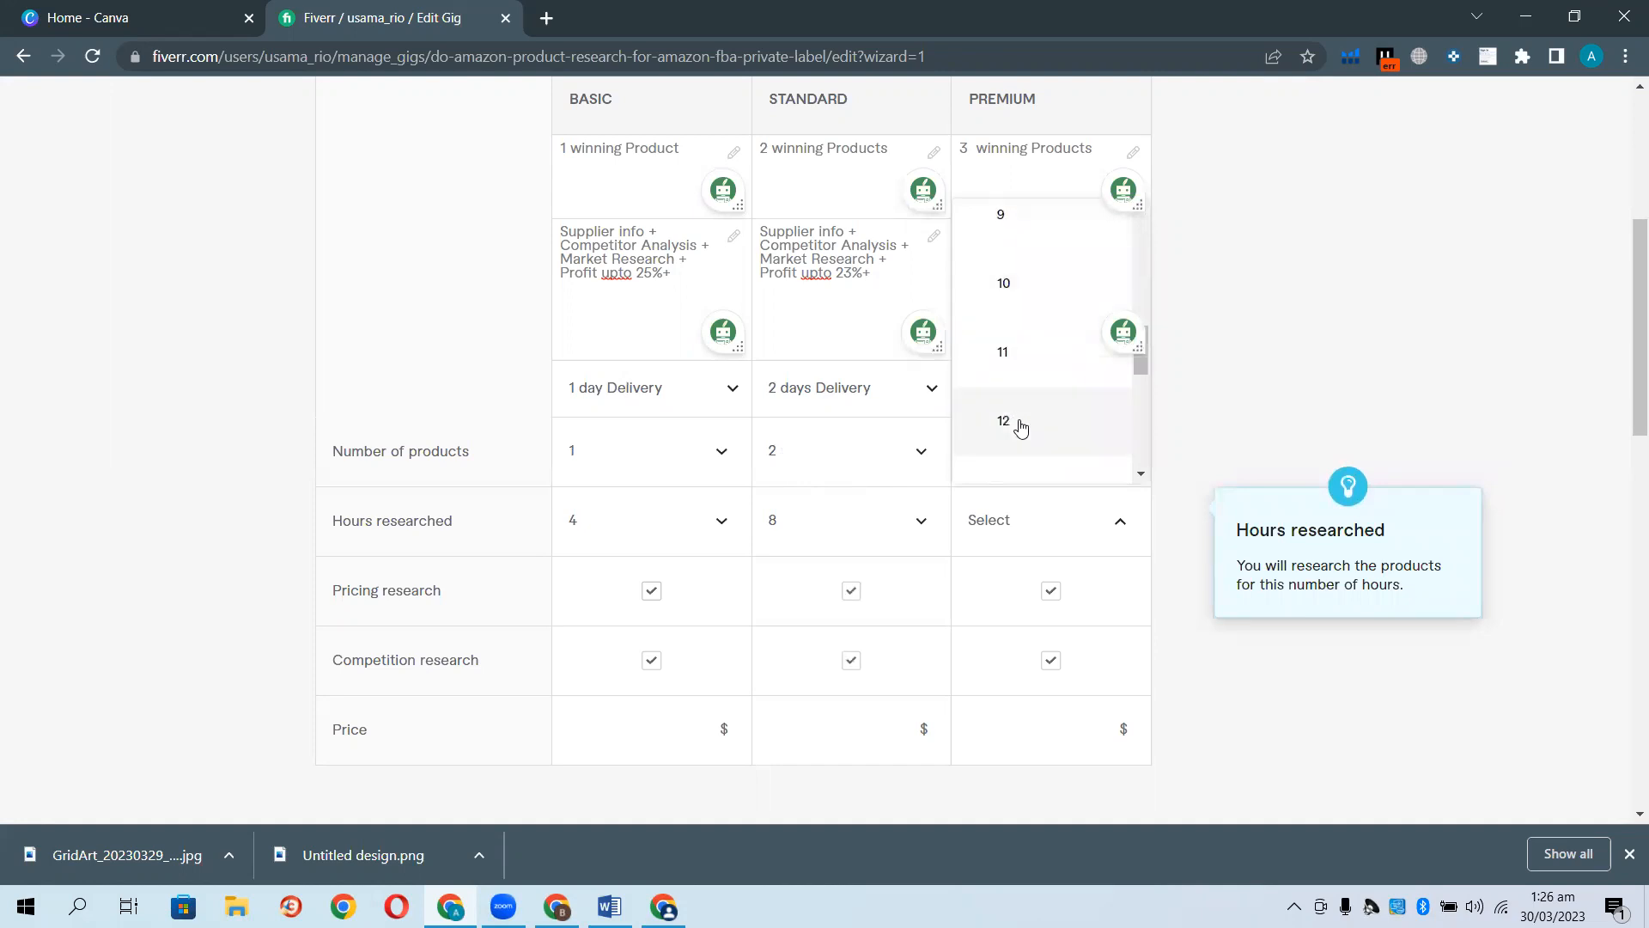
{"action": "left_click", "coordinate": [1016, 424]}
Price the packages at $5, $15 and $25.
{"action": "scroll", "coordinate": [675, 500], "scroll_direction": "down", "scroll_amount": 4}
{"action": "left_click", "coordinate": [645, 404]}
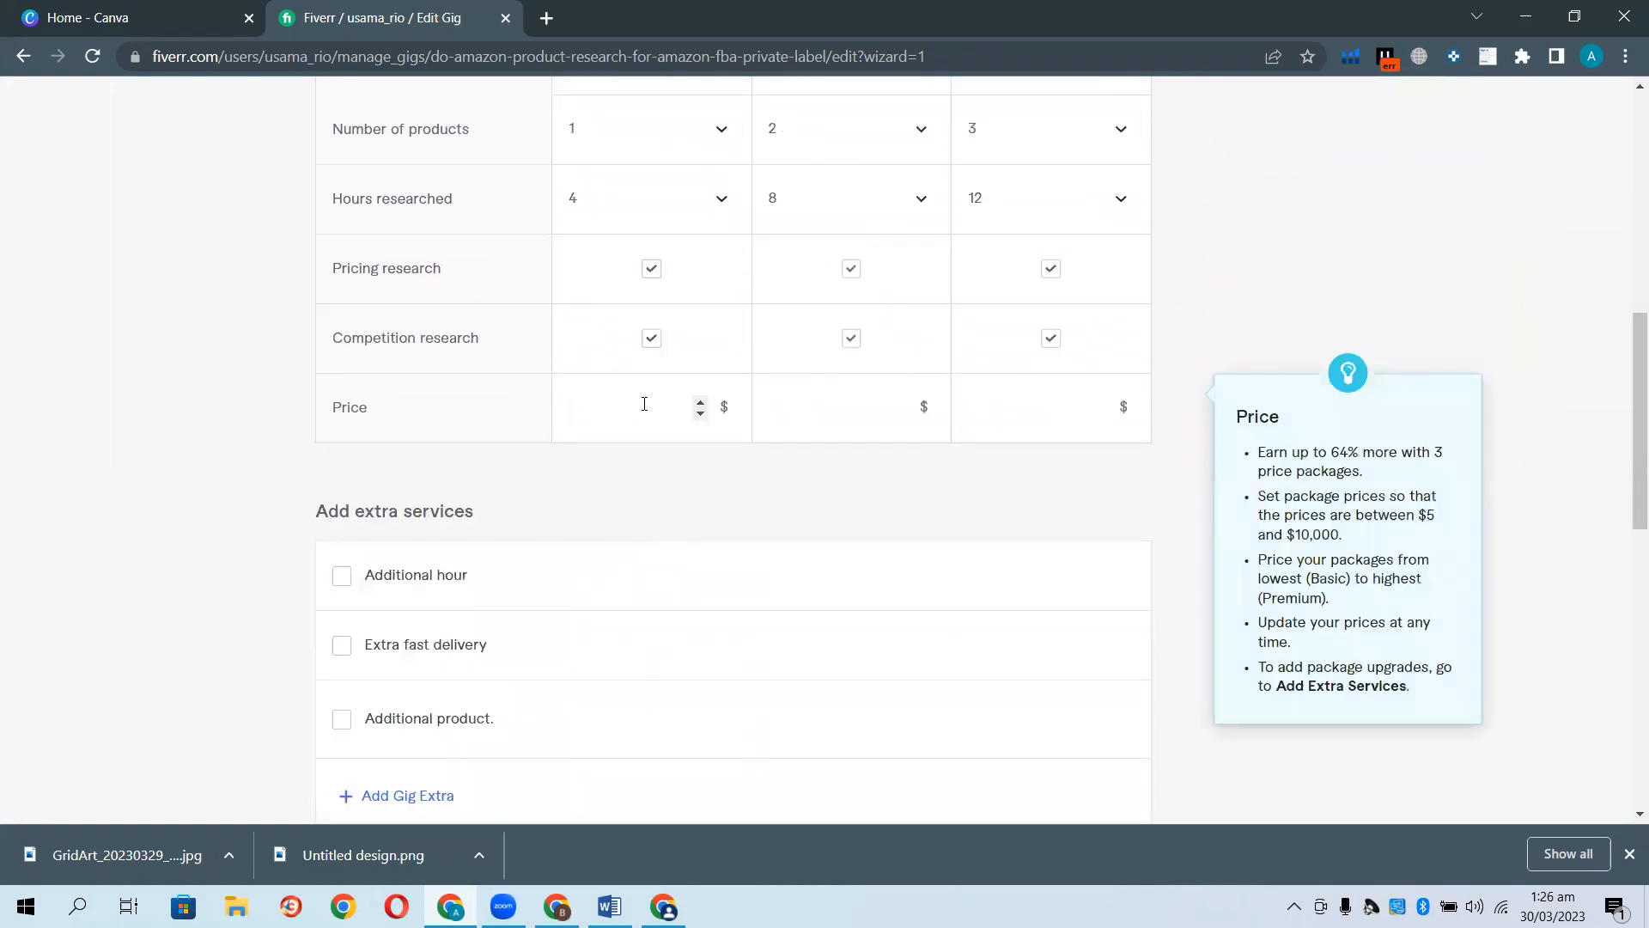
{"action": "type", "text": "5"}
{"action": "left_click", "coordinate": [817, 417]}
{"action": "type", "text": "15"}
{"action": "type", "text": "25"}
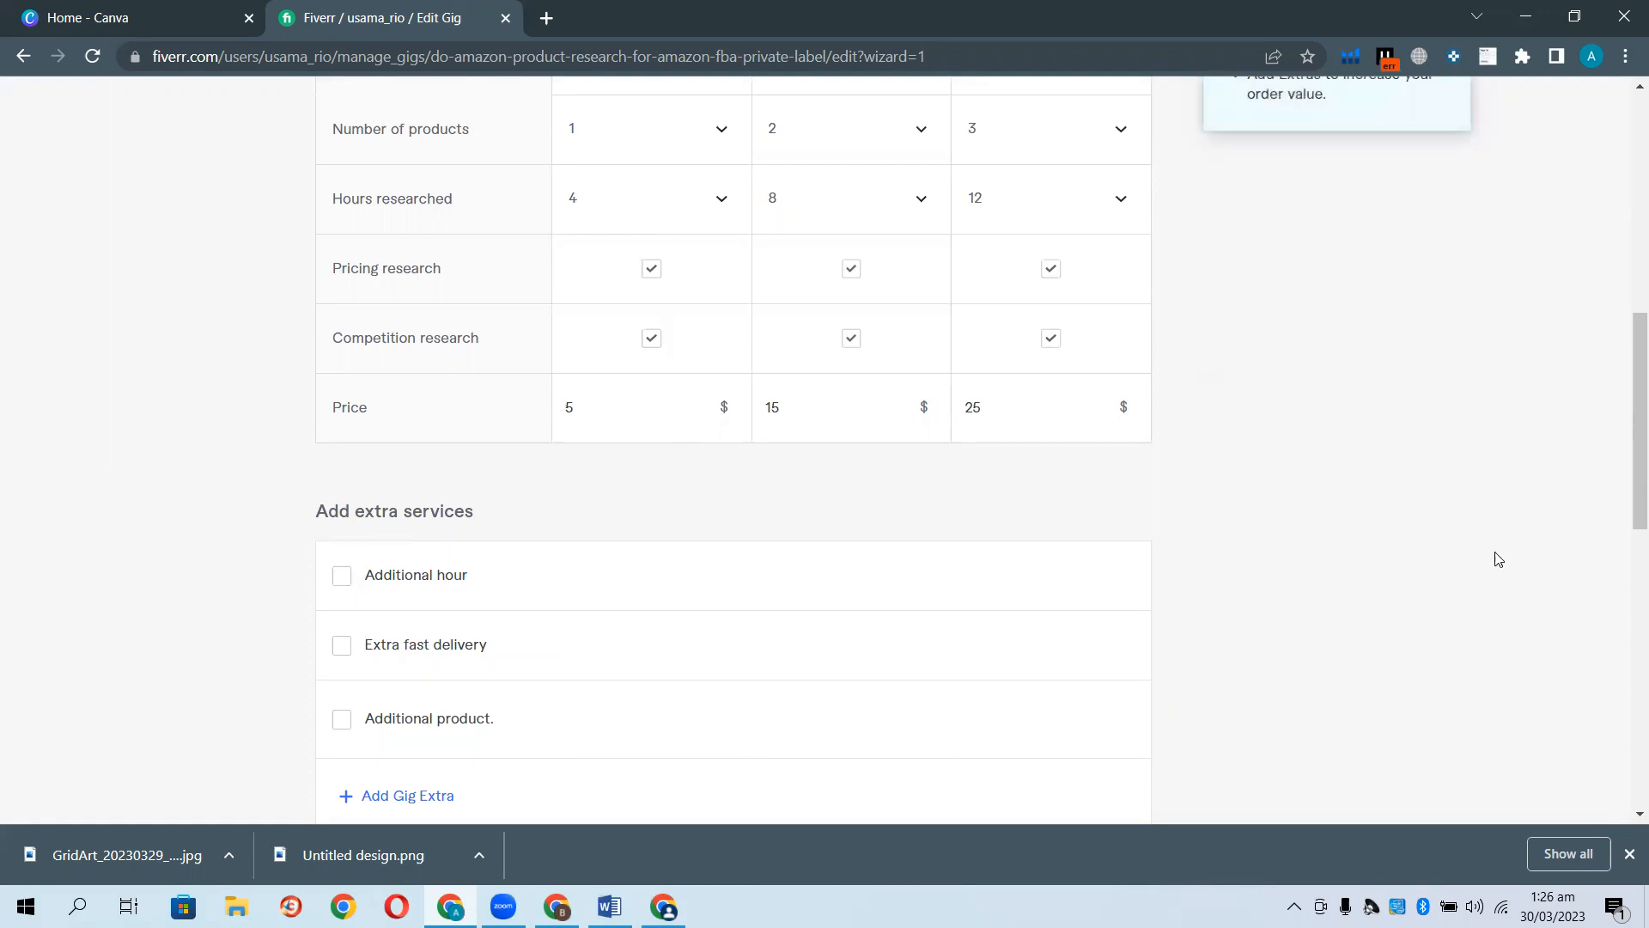
Save the $5/$15/$25 pricing and scroll down to the empty Description editor.
{"action": "scroll", "coordinate": [1320, 519], "scroll_direction": "down", "scroll_amount": 3}
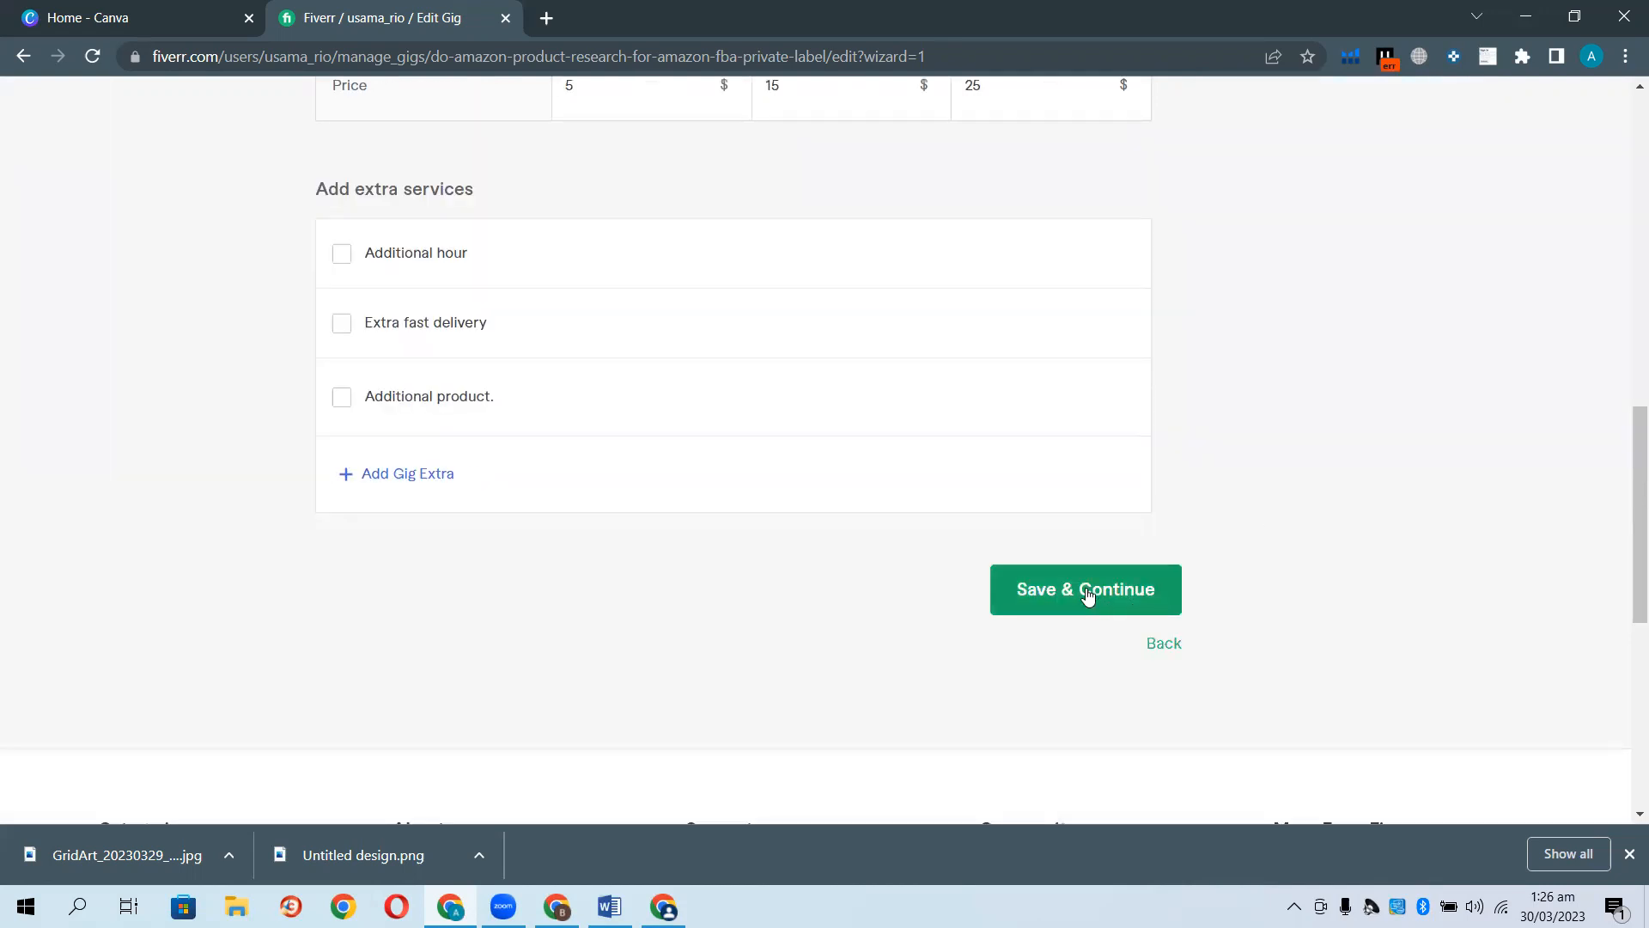
{"action": "left_click", "coordinate": [1087, 590]}
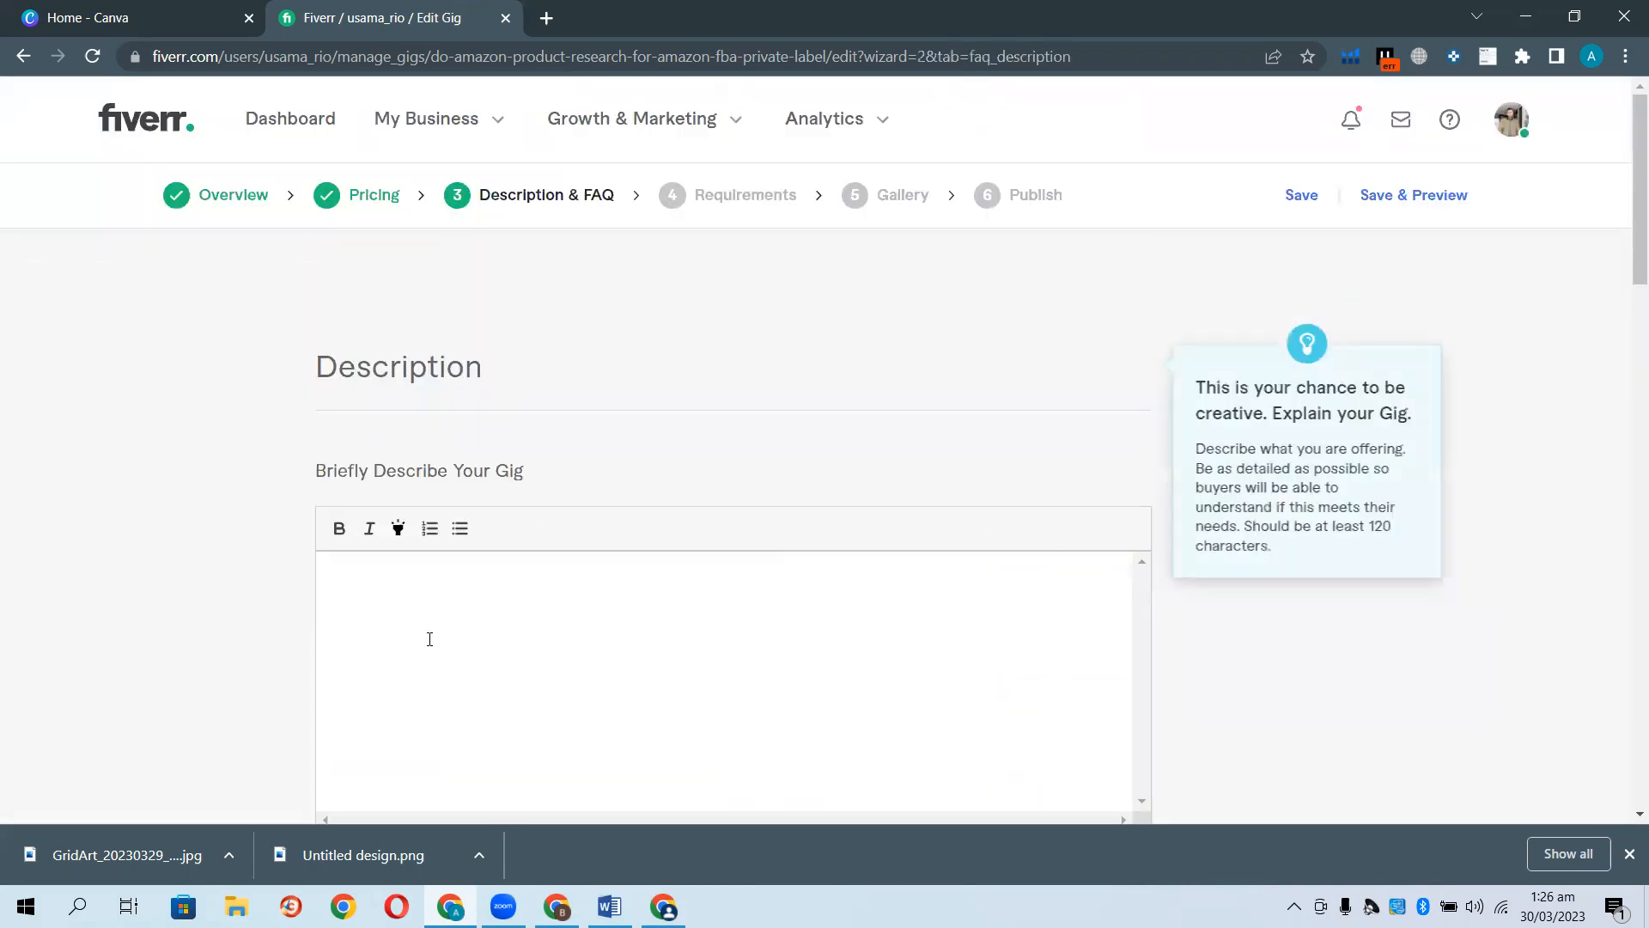
{"action": "scroll", "coordinate": [404, 589], "scroll_direction": "down", "scroll_amount": 2}
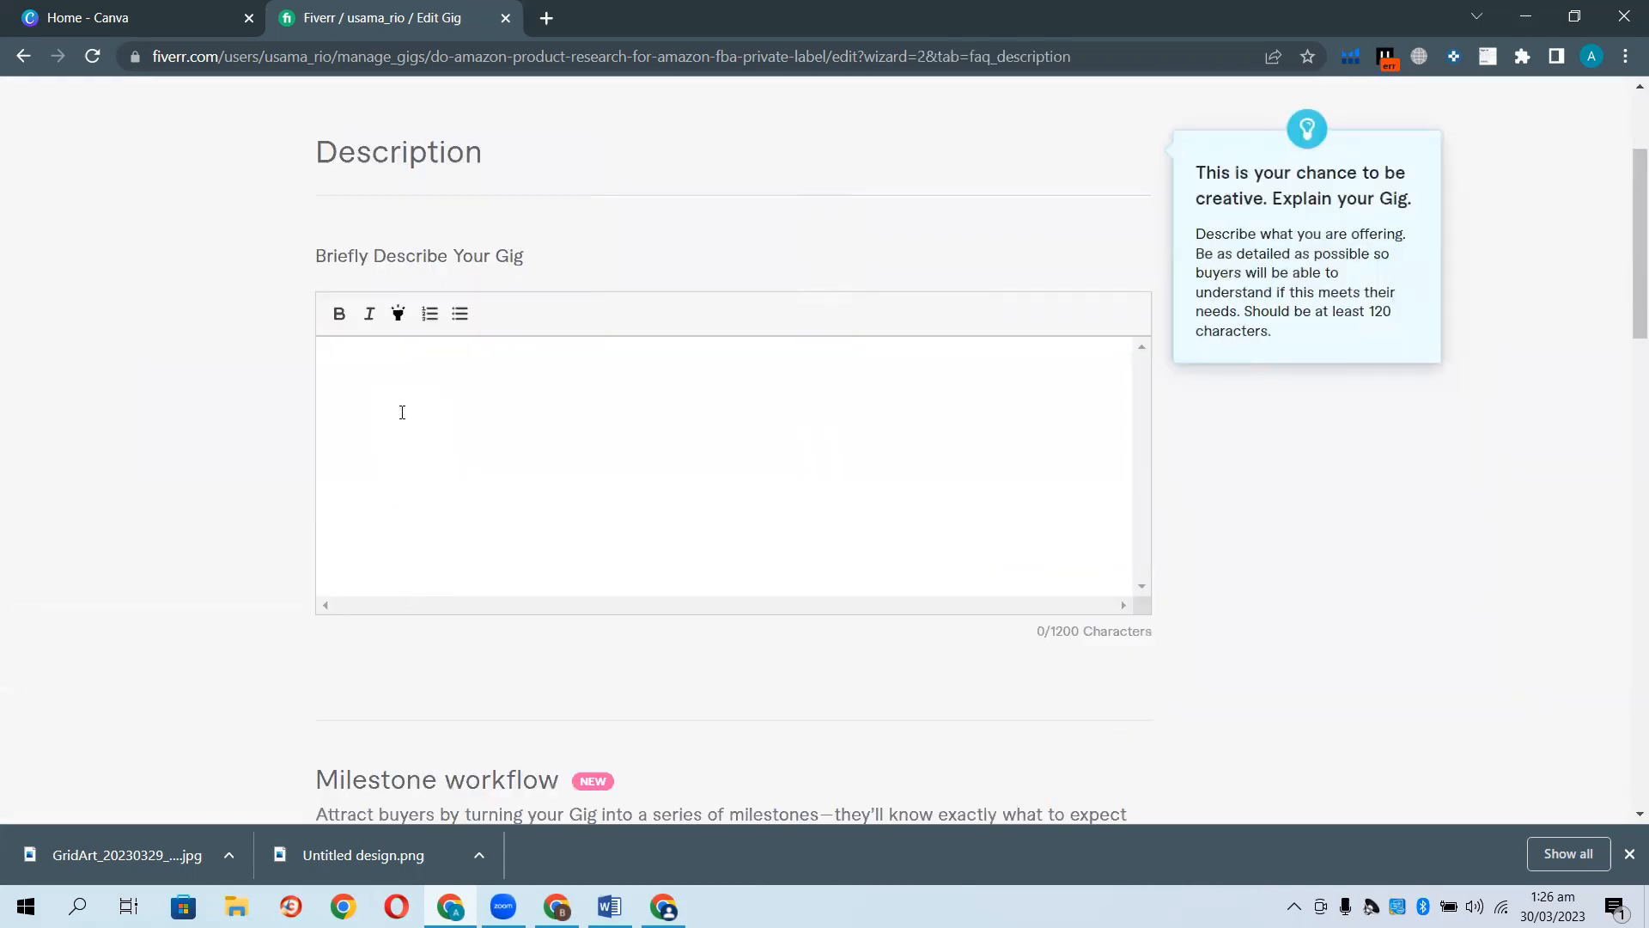
Copy the entire prepared gig description from the Word document.
{"action": "mouse_move", "coordinate": [610, 906]}
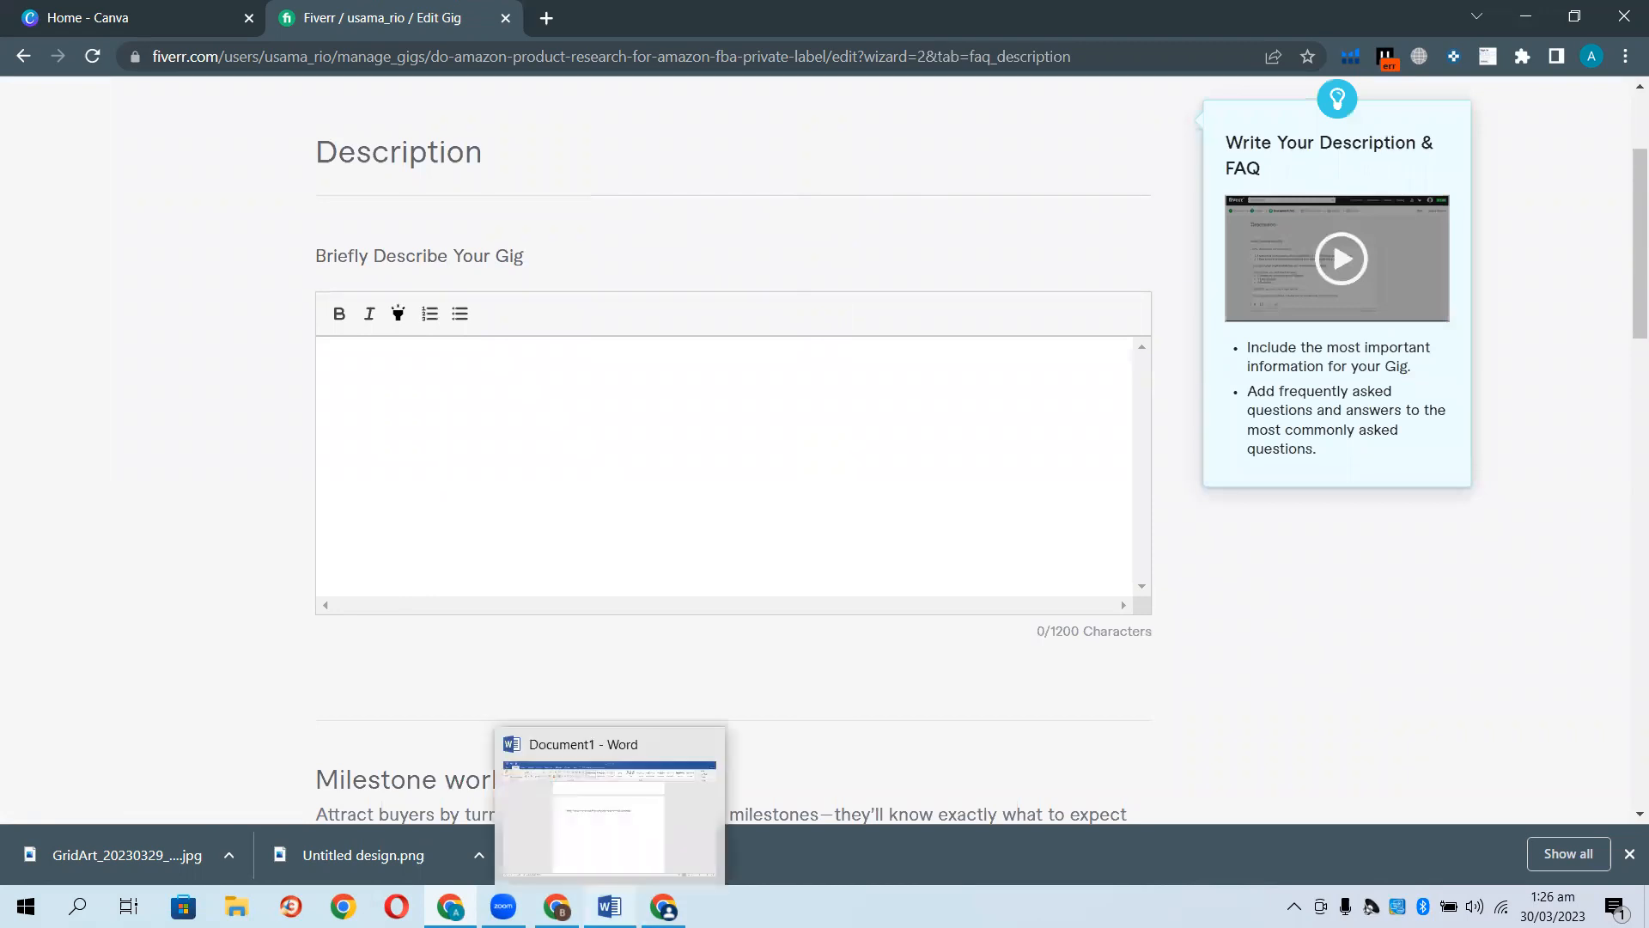
{"action": "left_click", "coordinate": [629, 849]}
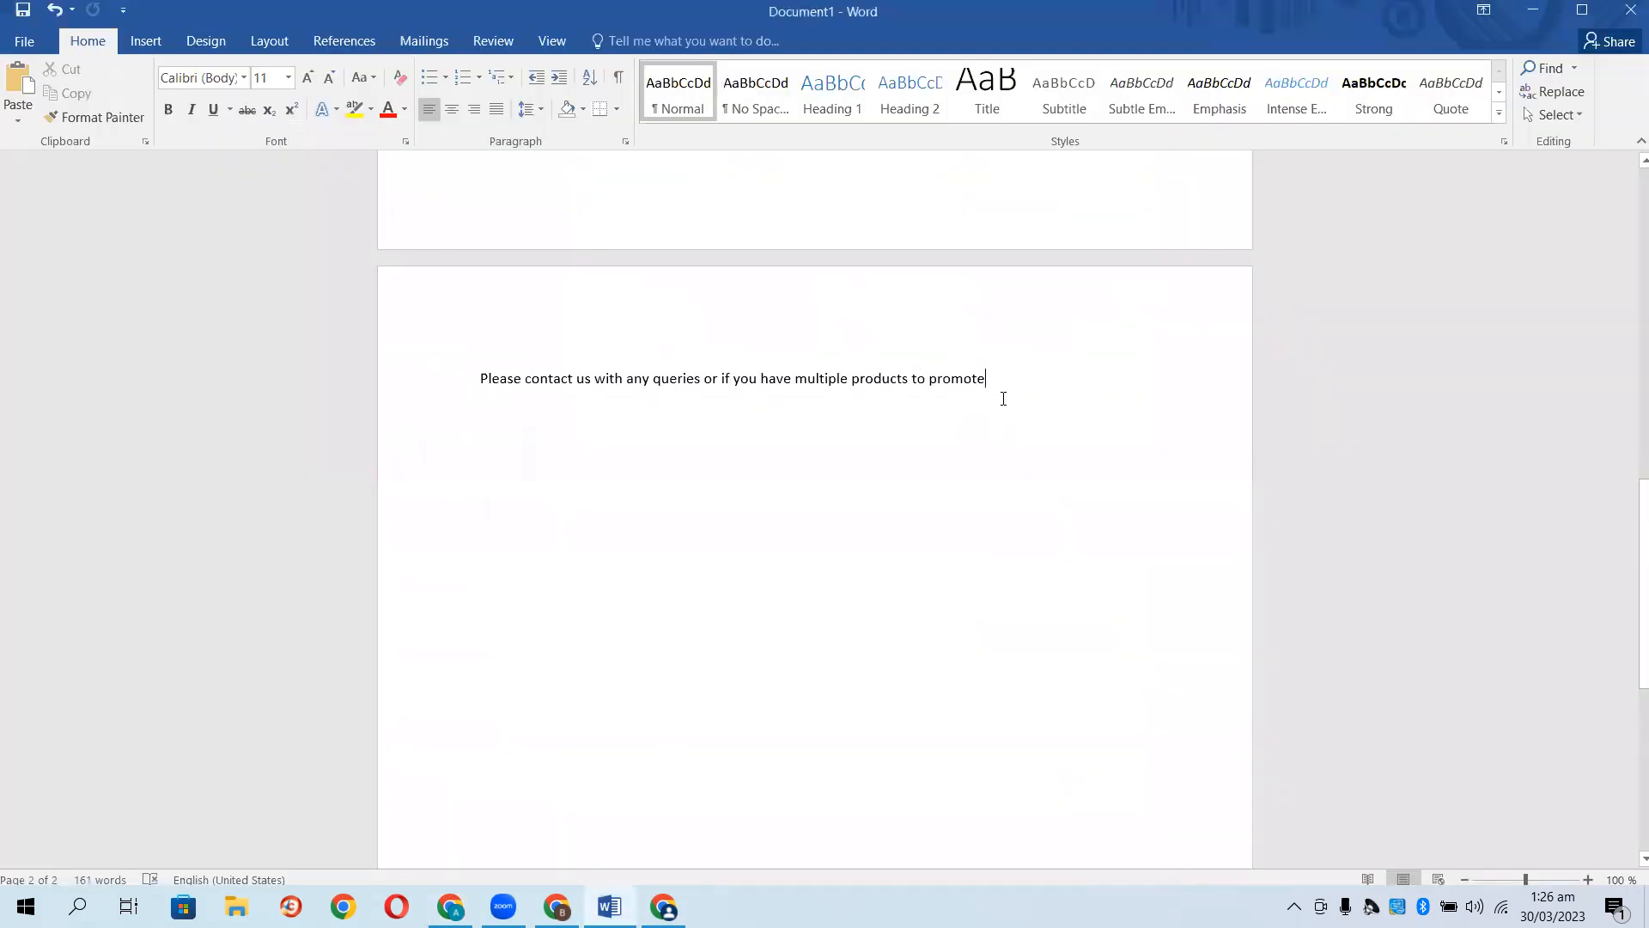
{"action": "key", "text": "ctrl+a"}
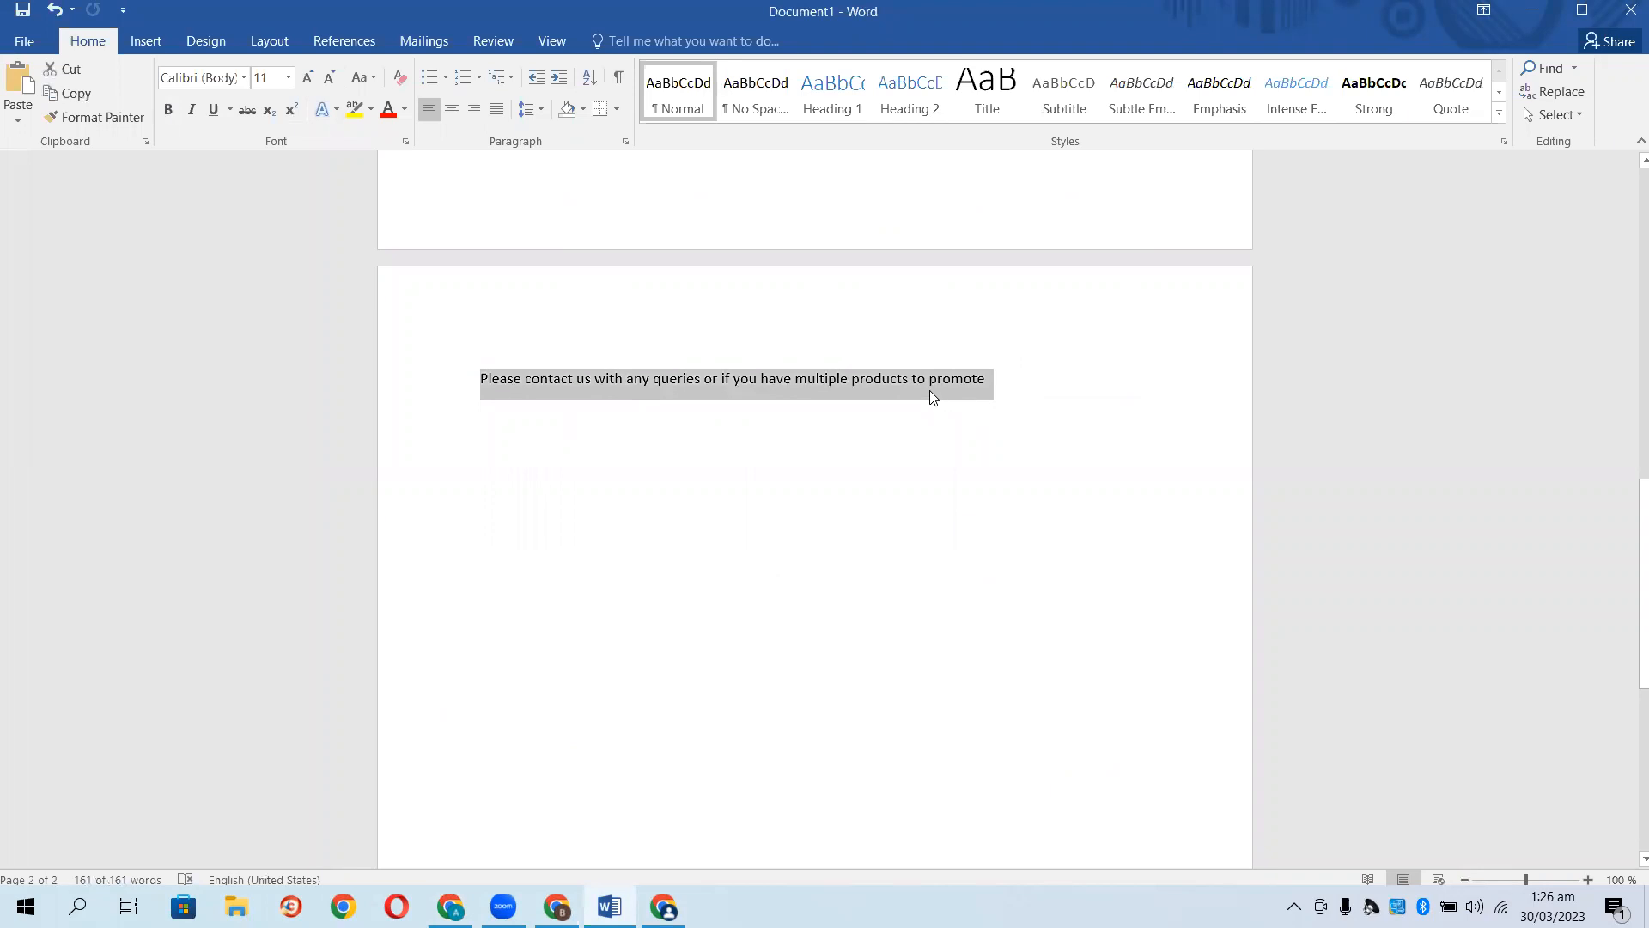
{"action": "right_click", "coordinate": [933, 393]}
{"action": "left_click", "coordinate": [975, 434]}
Return to the Fiverr gig editor and place the cursor in the empty description box.
{"action": "left_click", "coordinate": [663, 906]}
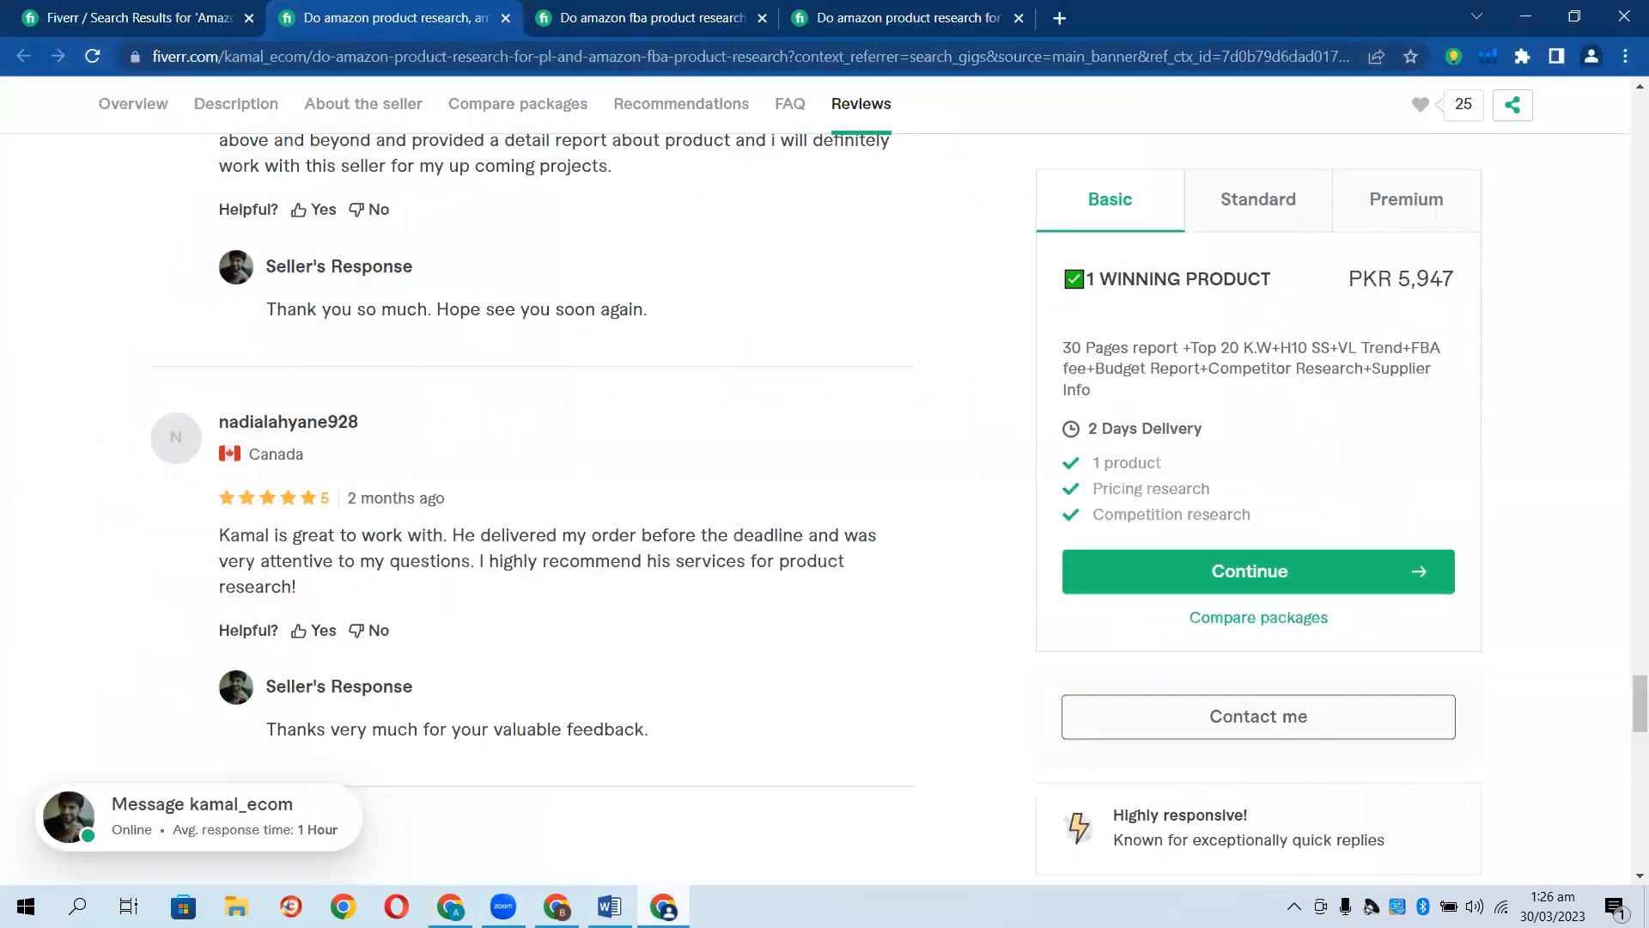
{"action": "left_click", "coordinate": [664, 906]}
{"action": "mouse_move", "coordinate": [452, 906]}
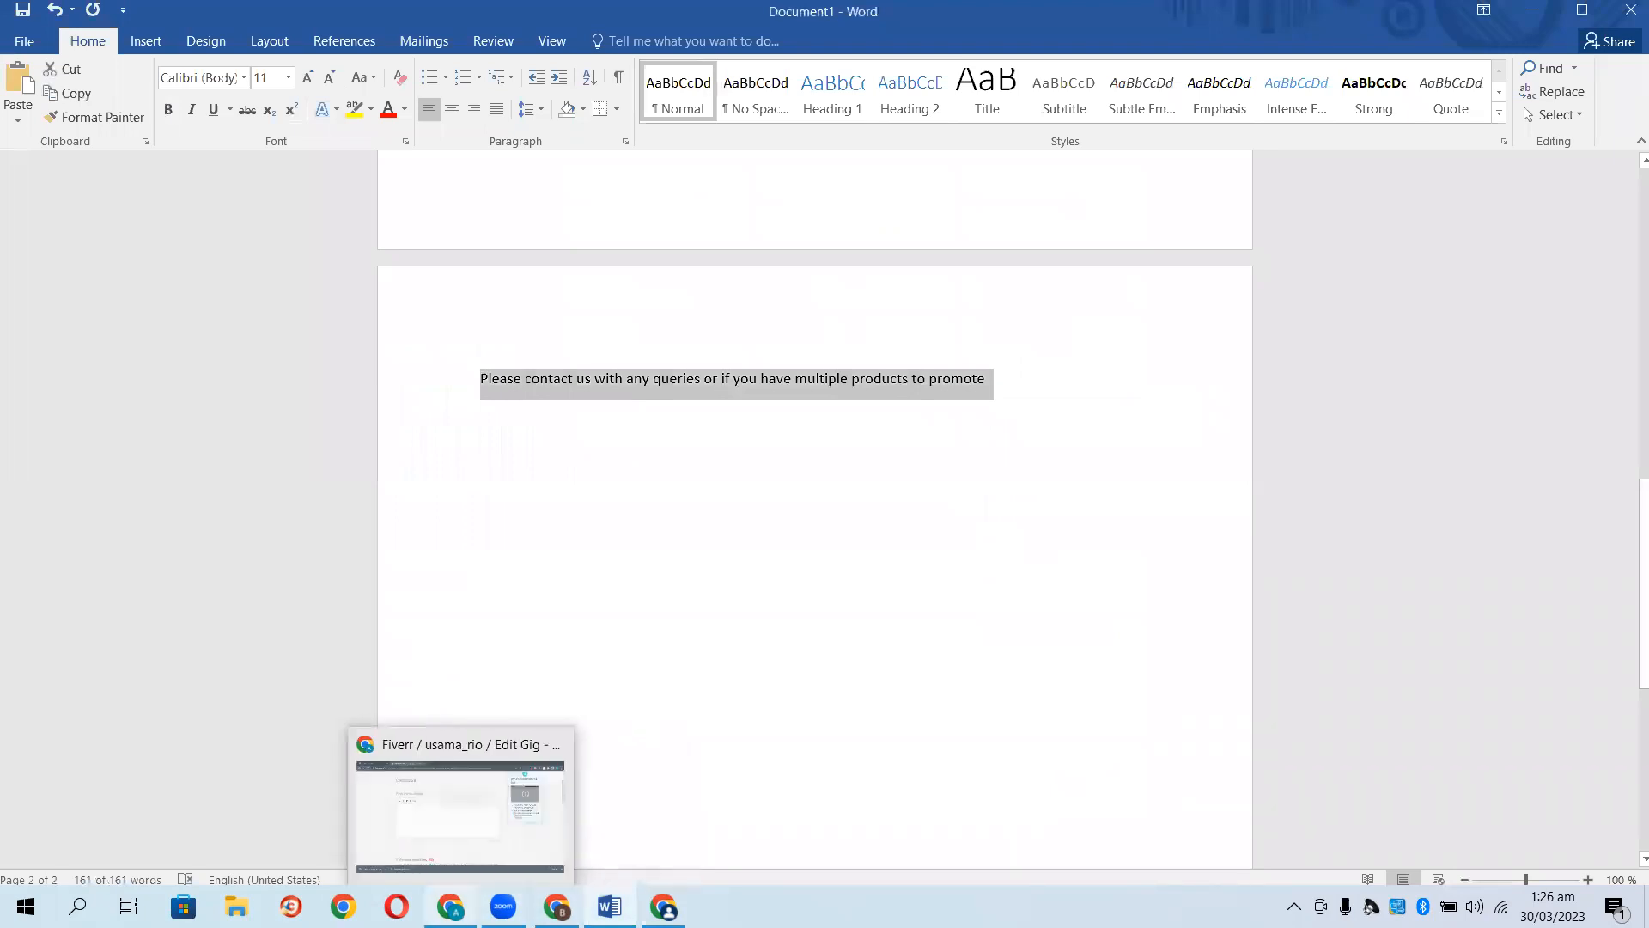
{"action": "left_click", "coordinate": [484, 857]}
{"action": "left_click", "coordinate": [406, 382]}
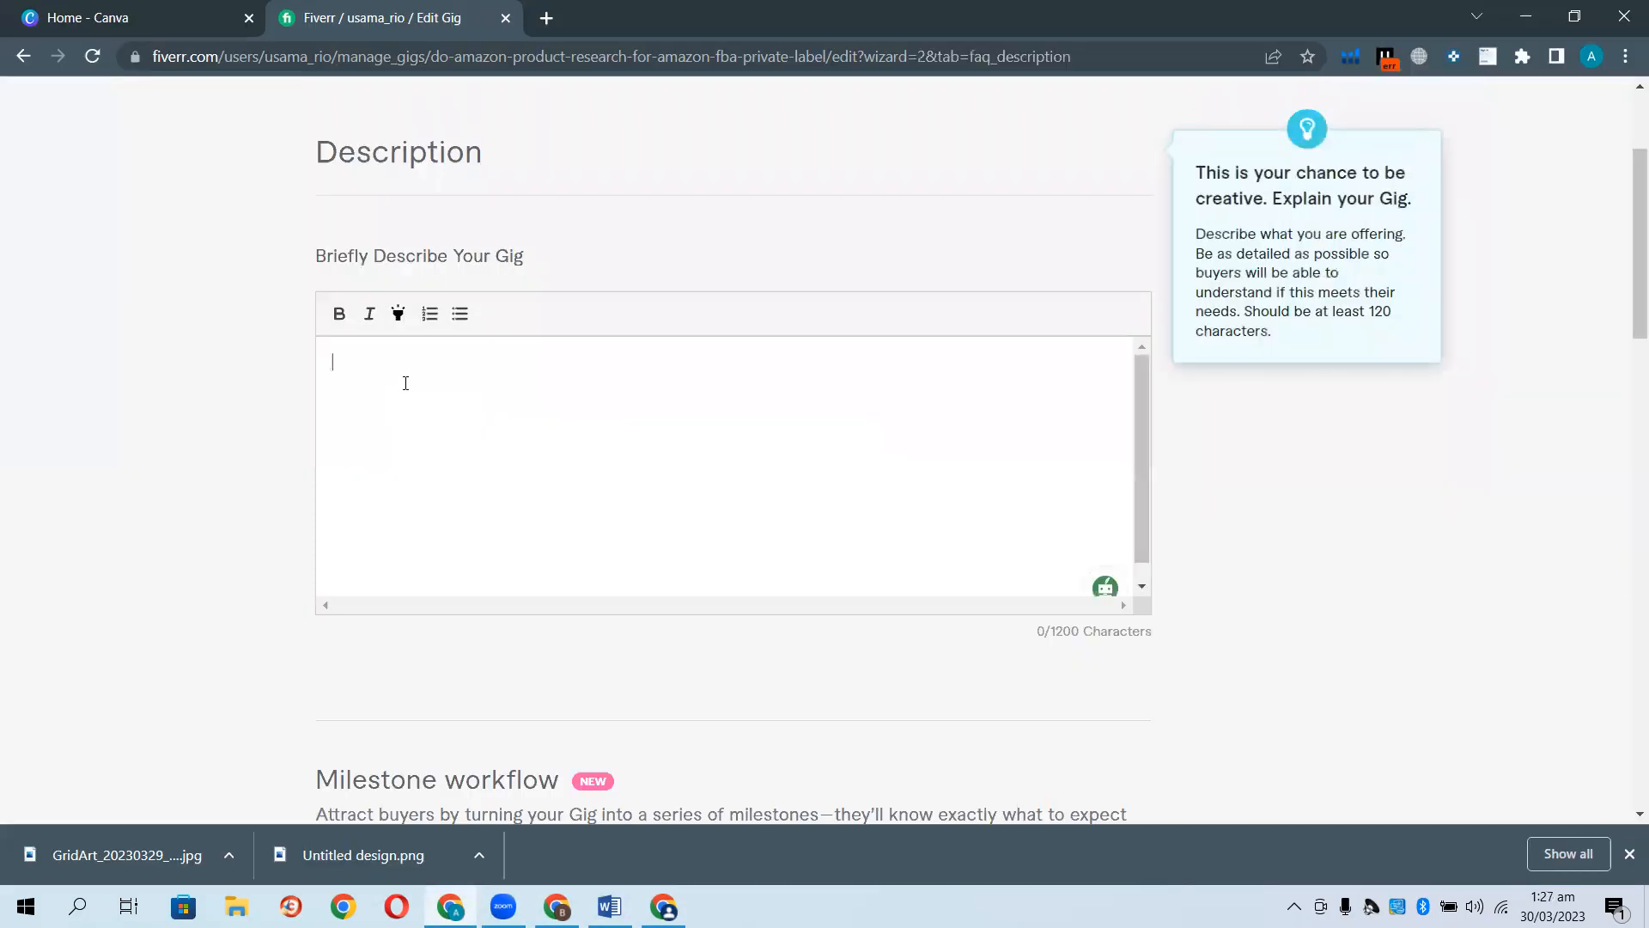
Paste the description and correct the opening line to "I am an Amazon expert".
{"action": "key", "text": "ctrl+v"}
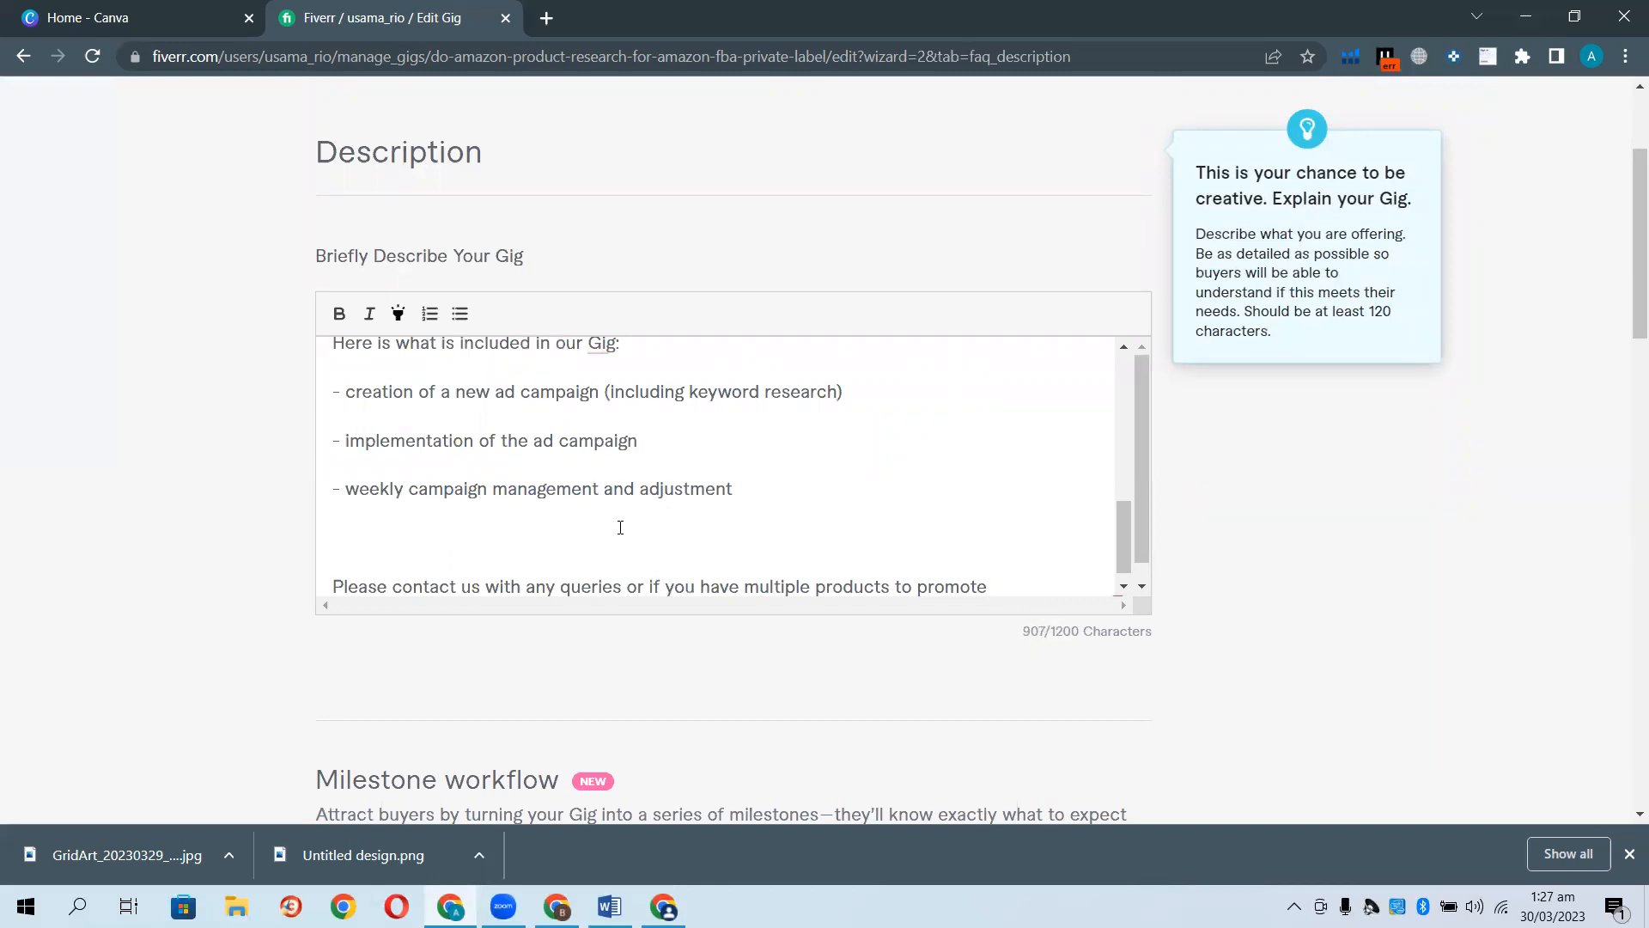
{"action": "scroll", "coordinate": [651, 530], "scroll_direction": "up", "scroll_amount": 5}
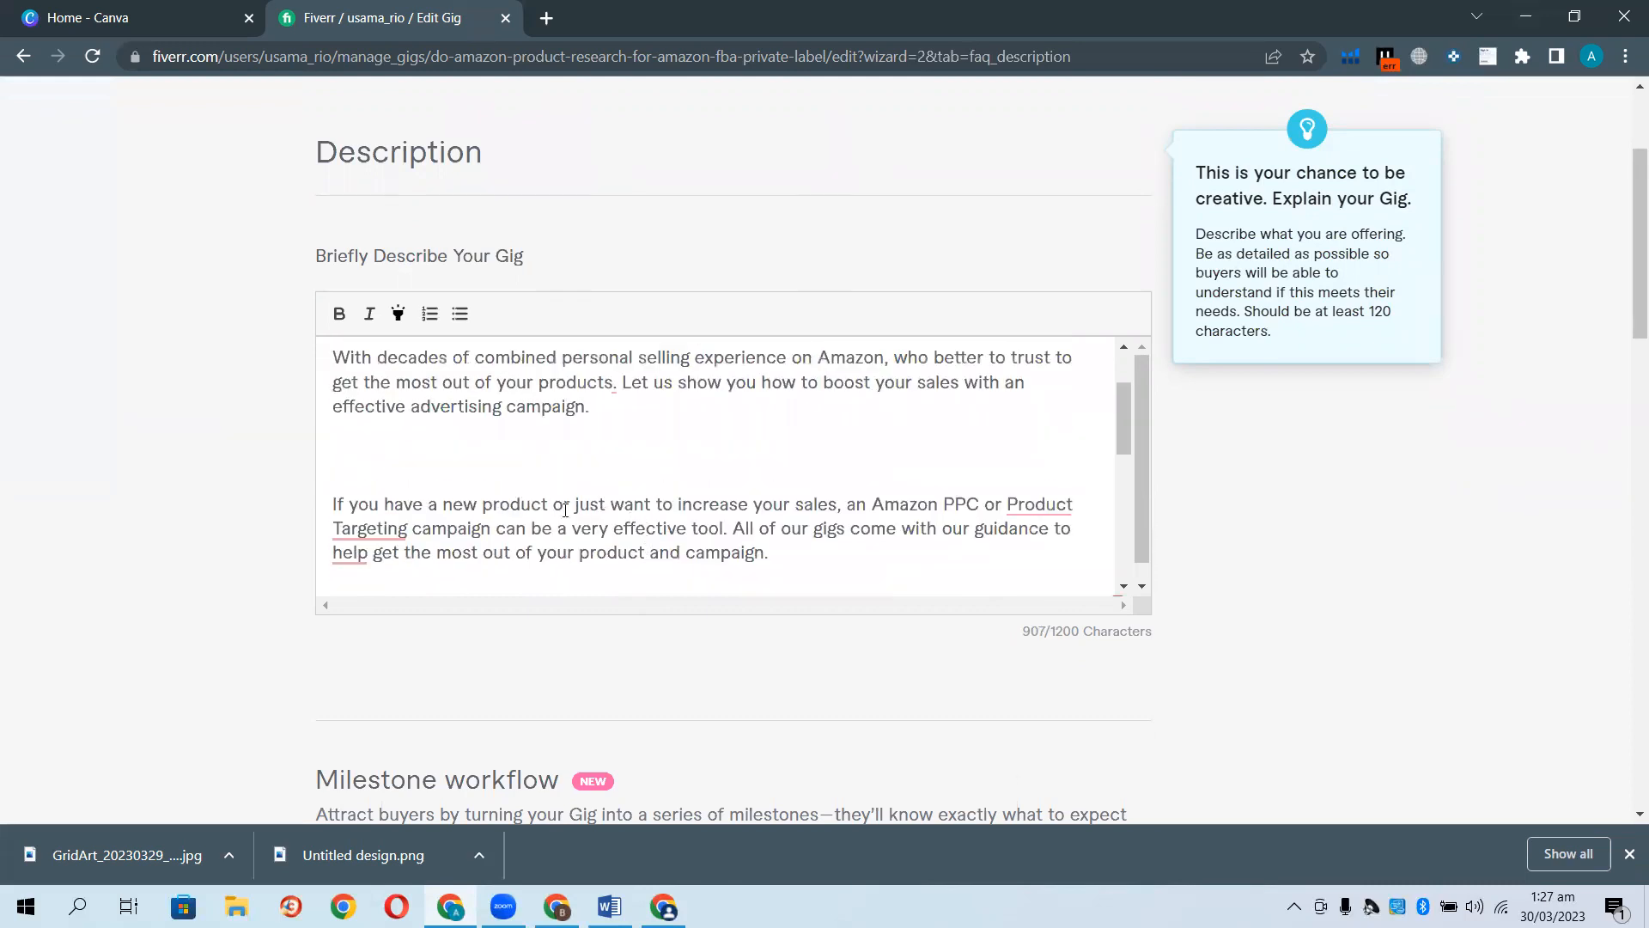
{"action": "scroll", "coordinate": [562, 509], "scroll_direction": "up", "scroll_amount": 2}
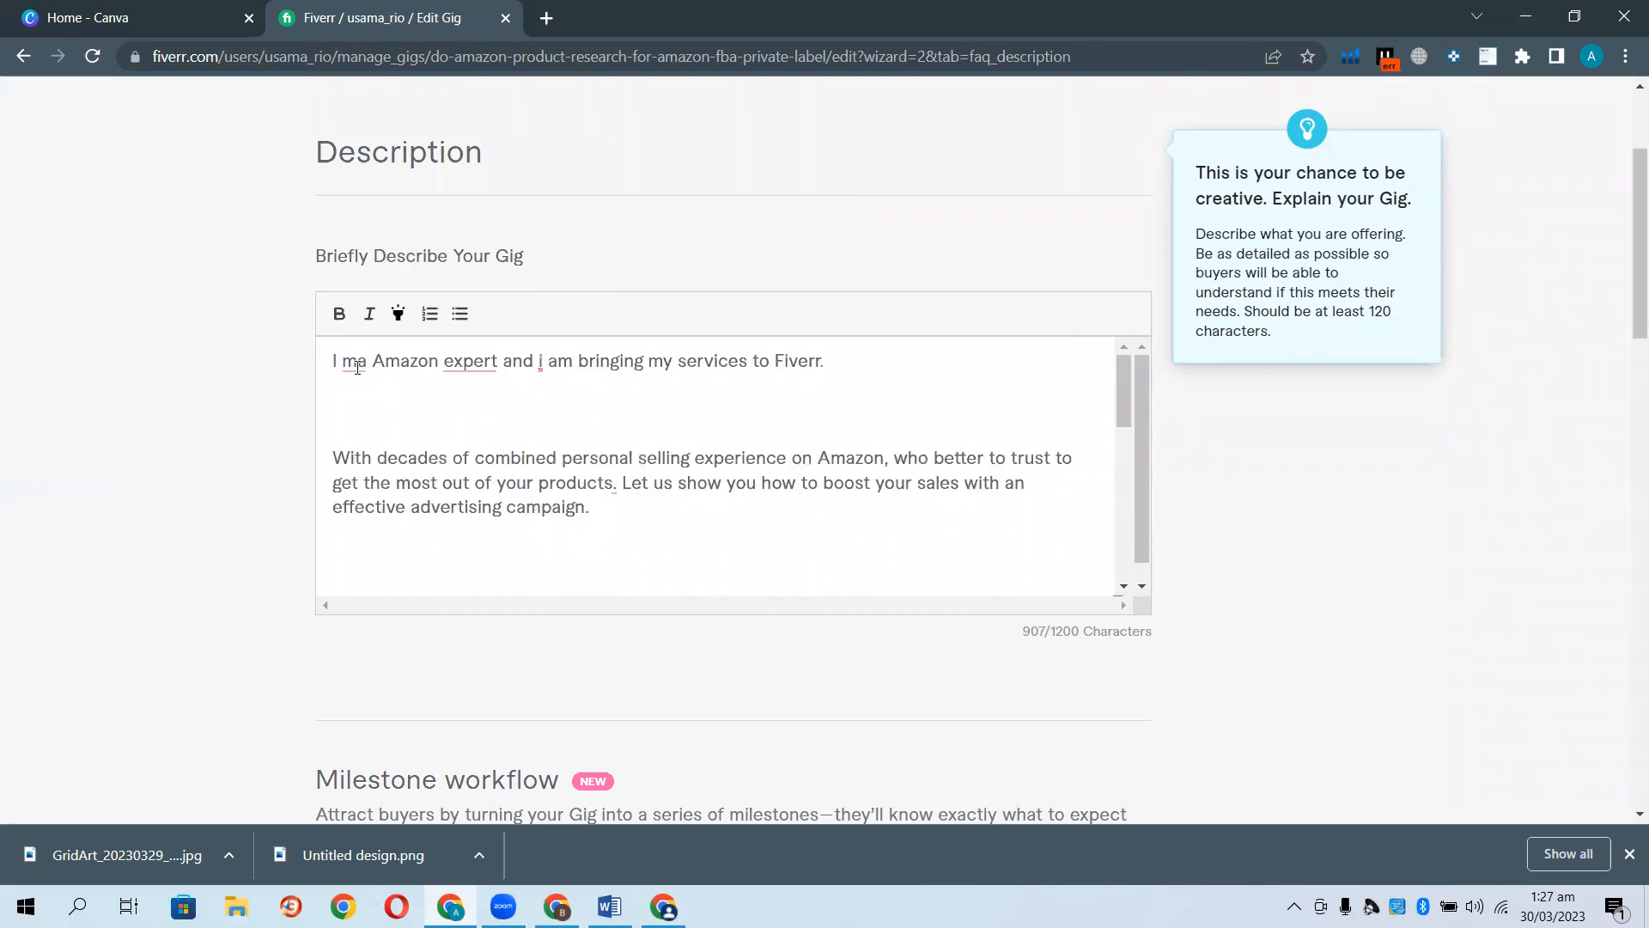
{"action": "mouse_move", "coordinate": [363, 366]}
{"action": "left_click", "coordinate": [443, 407]}
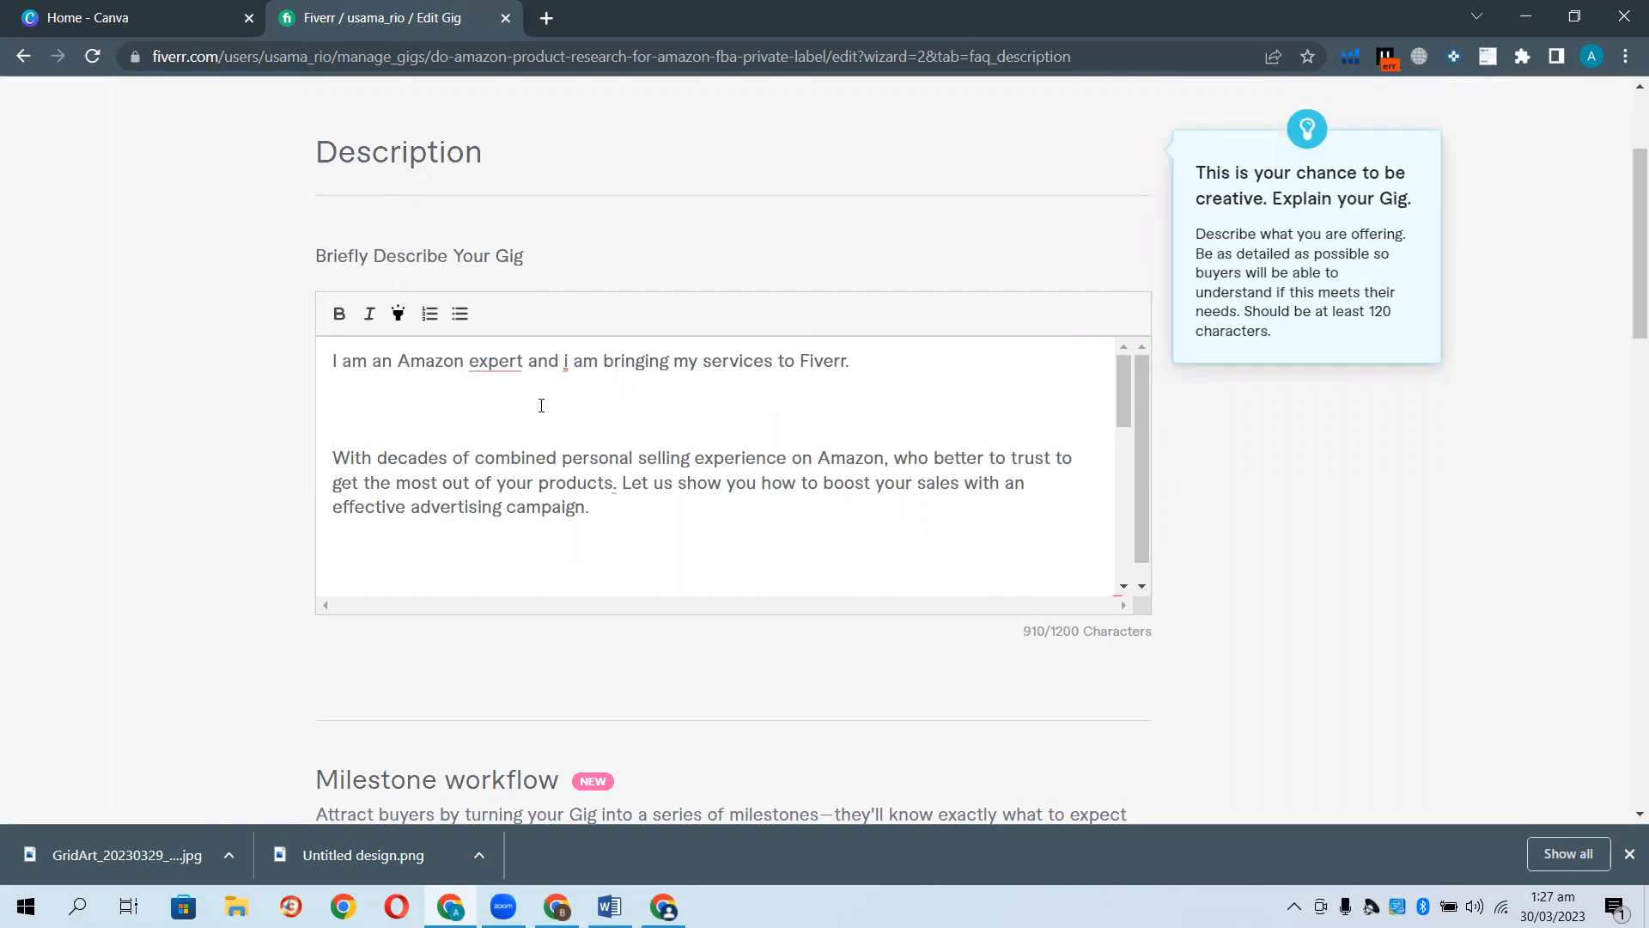
Make the "With decades" paragraph yellow-highlighted and bold.
{"action": "left_click_drag", "start_coordinate": [596, 512], "coordinate": [337, 455]}
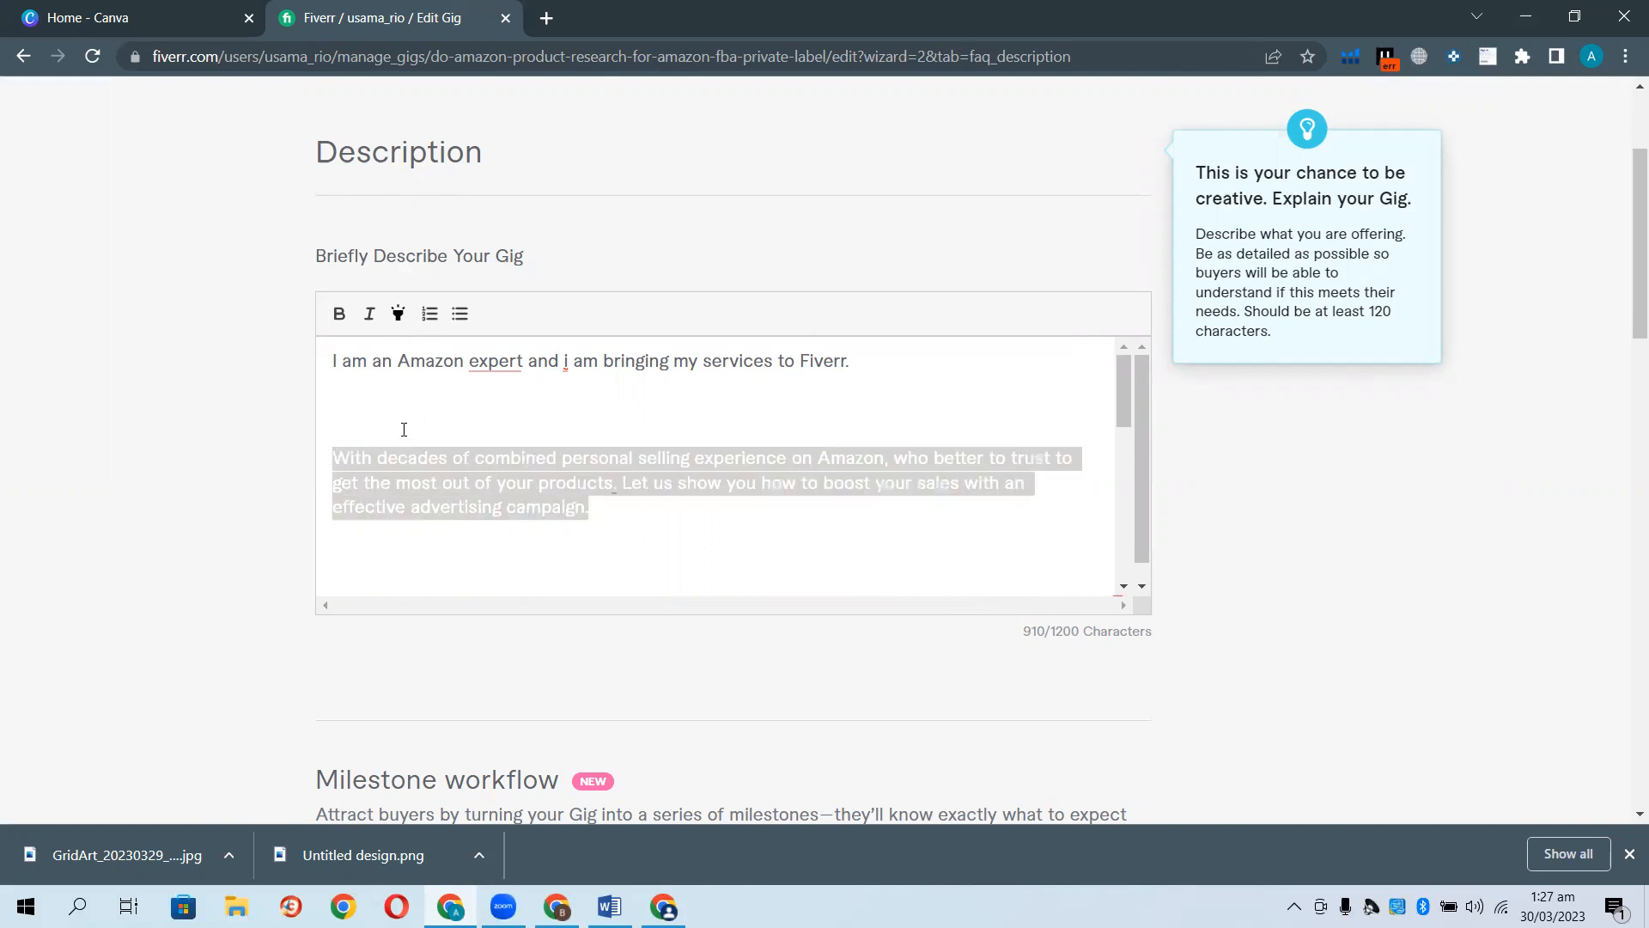
{"action": "left_click", "coordinate": [397, 314]}
{"action": "left_click", "coordinate": [228, 460]}
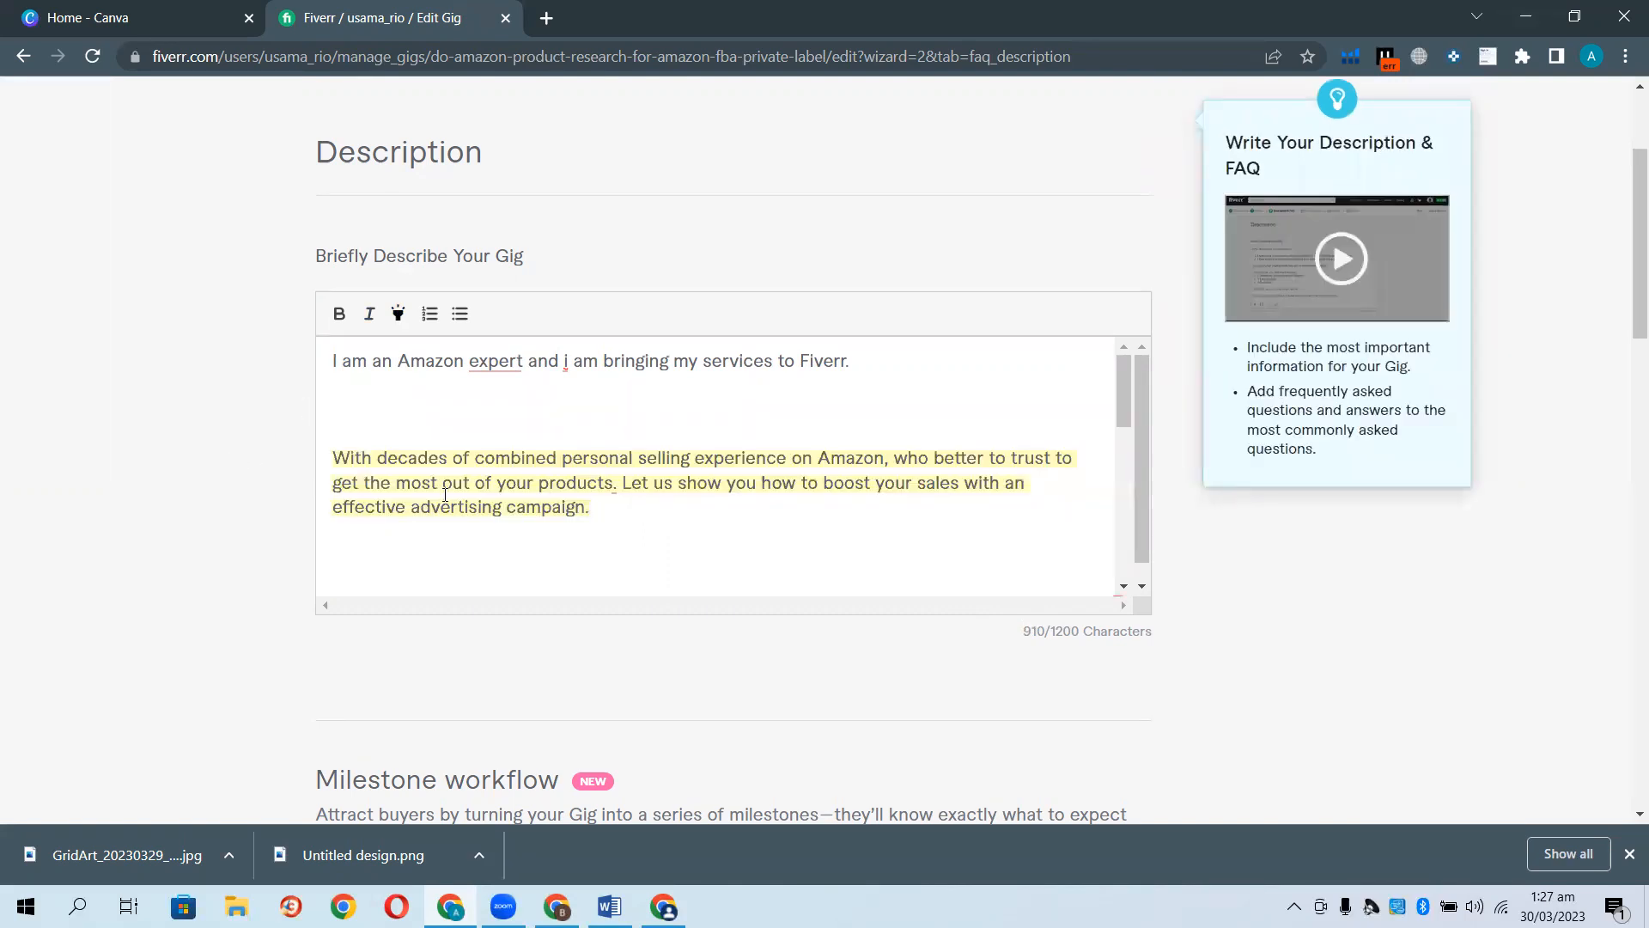
{"action": "left_click_drag", "start_coordinate": [582, 509], "coordinate": [333, 458]}
{"action": "left_click", "coordinate": [341, 320]}
{"action": "left_click", "coordinate": [188, 434]}
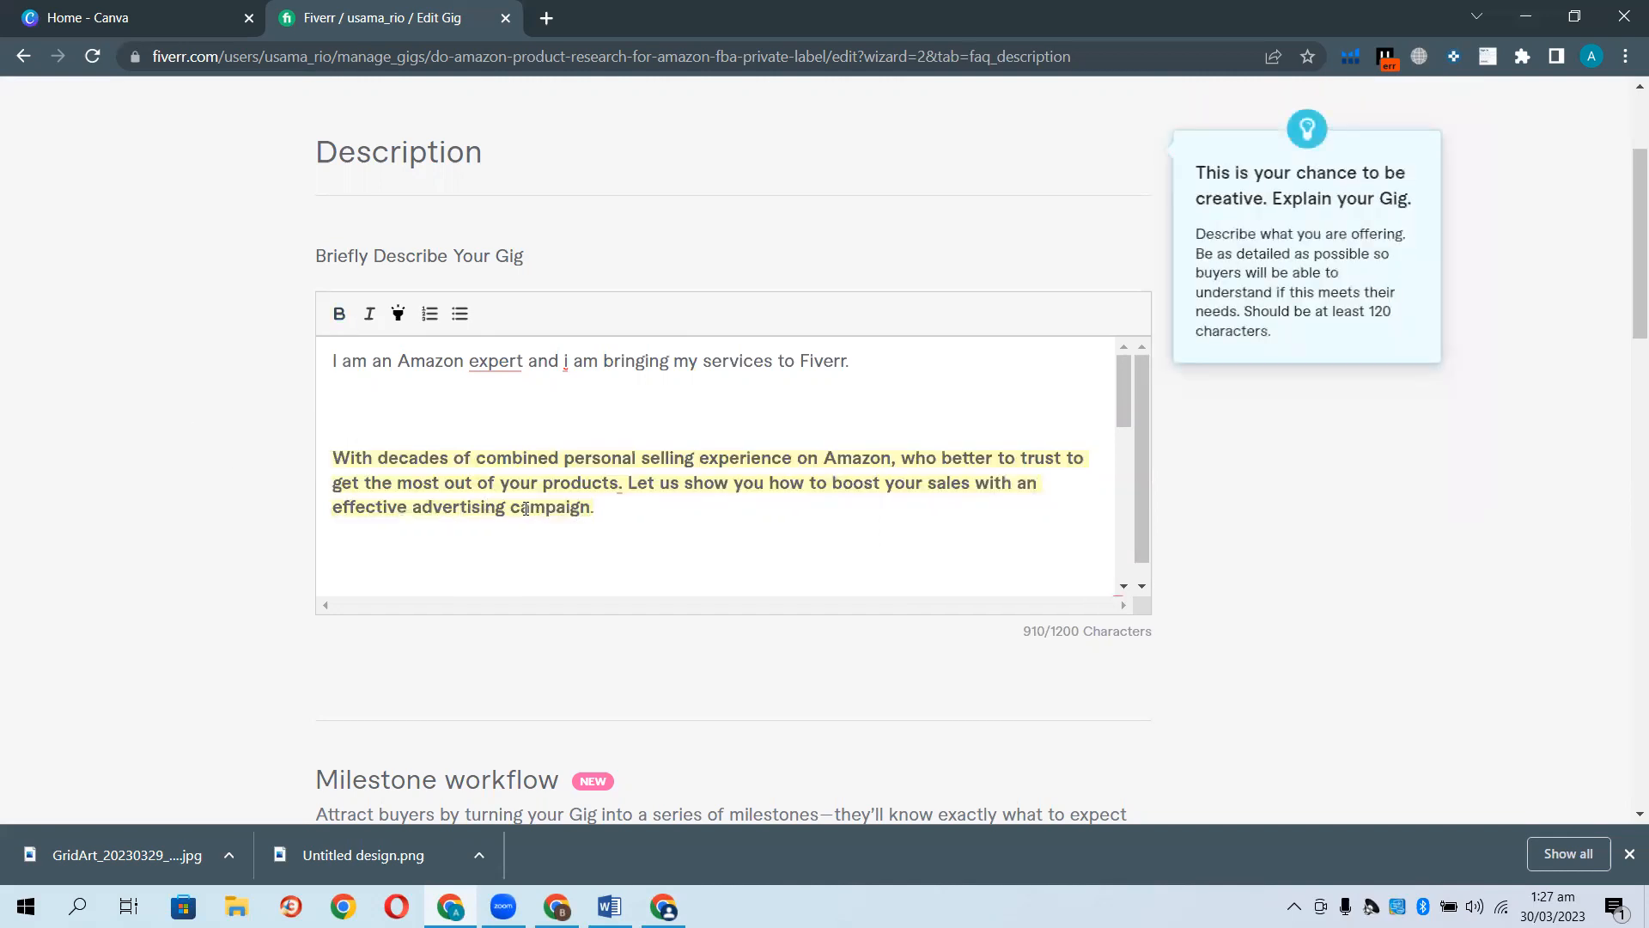
Review a competitor gig's four FAQs, then start a new FAQ entry in the gig editor.
{"action": "scroll", "coordinate": [516, 481], "scroll_direction": "down", "scroll_amount": 6}
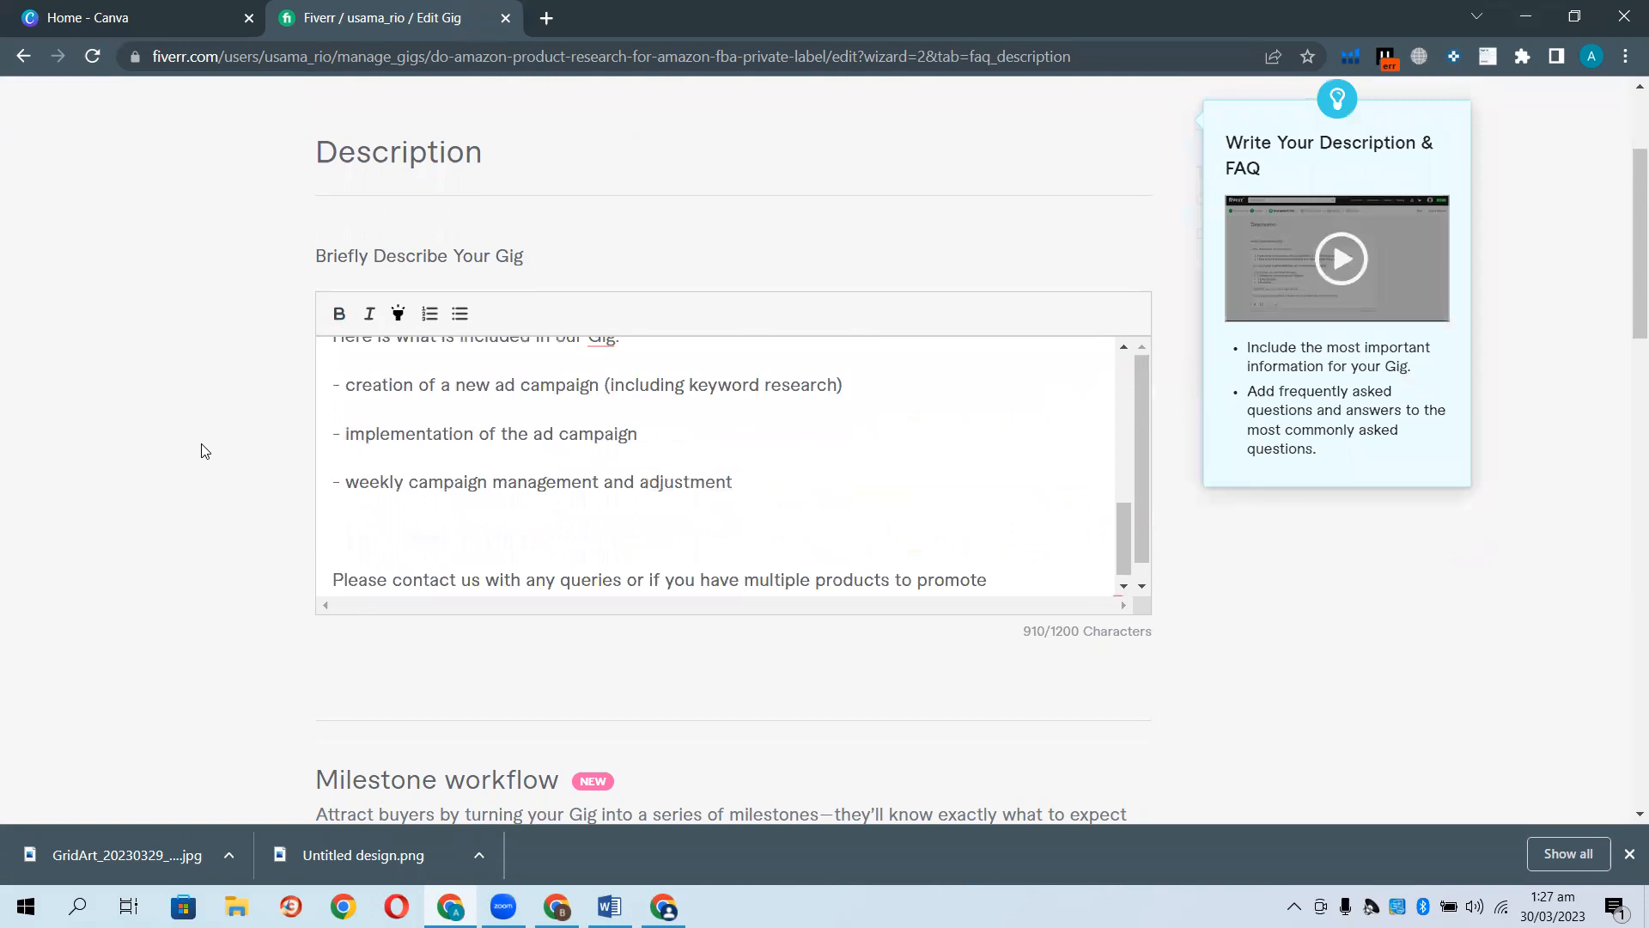
{"action": "scroll", "coordinate": [212, 451], "scroll_direction": "down", "scroll_amount": 2}
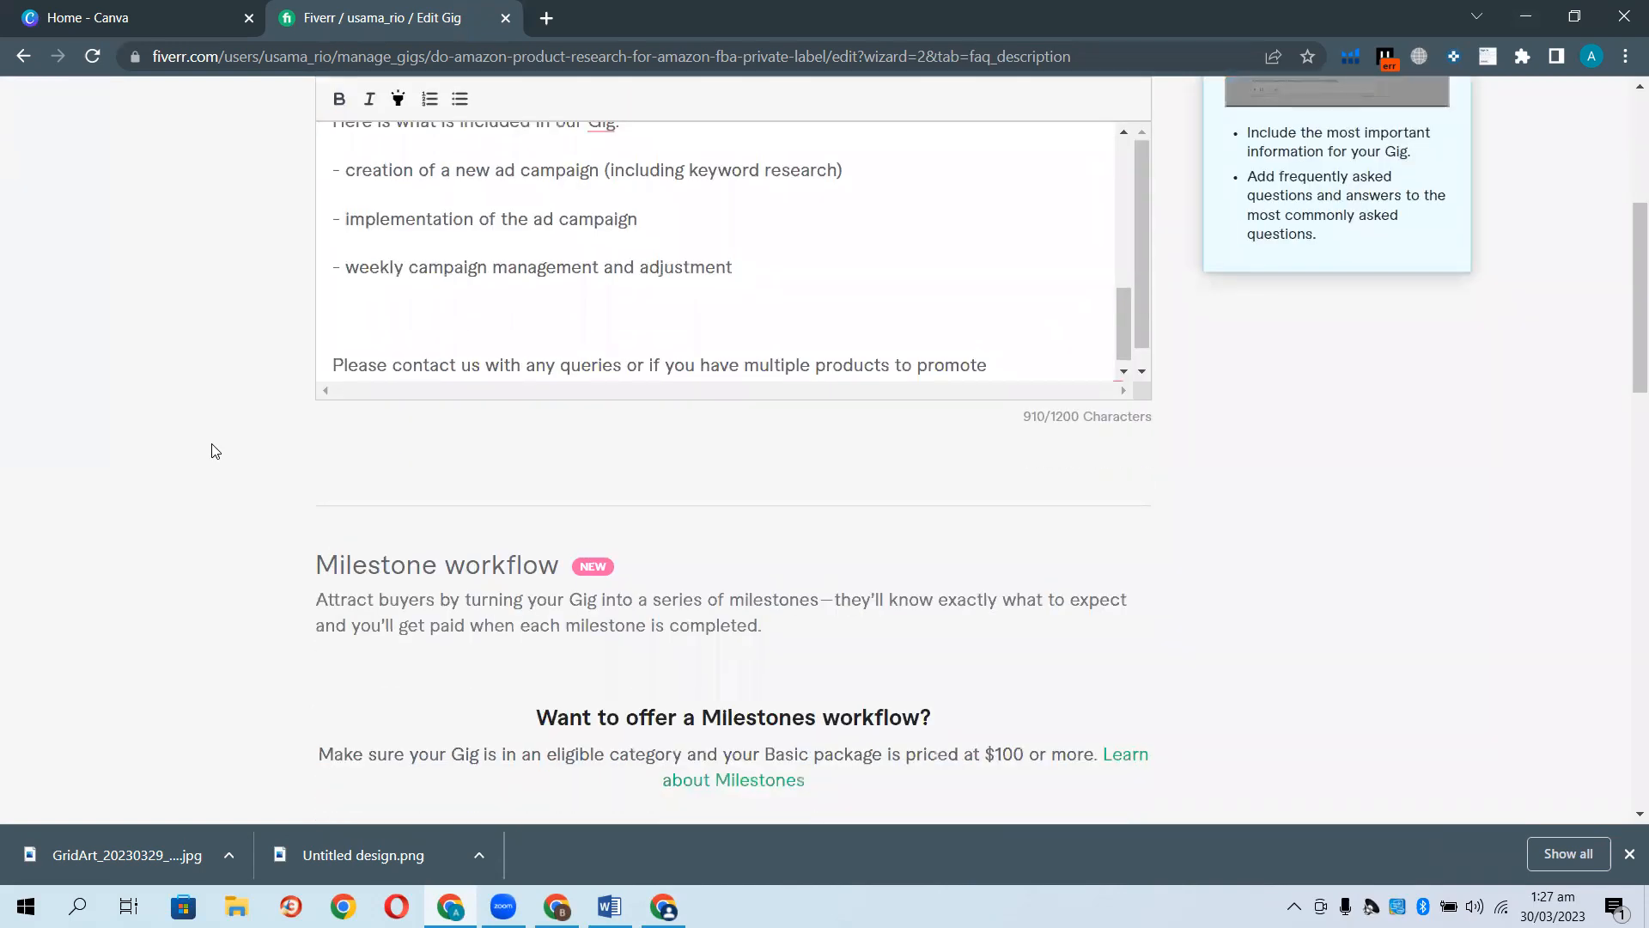
{"action": "scroll", "coordinate": [215, 451], "scroll_direction": "up", "scroll_amount": 2}
{"action": "scroll", "coordinate": [215, 451], "scroll_direction": "down", "scroll_amount": 6}
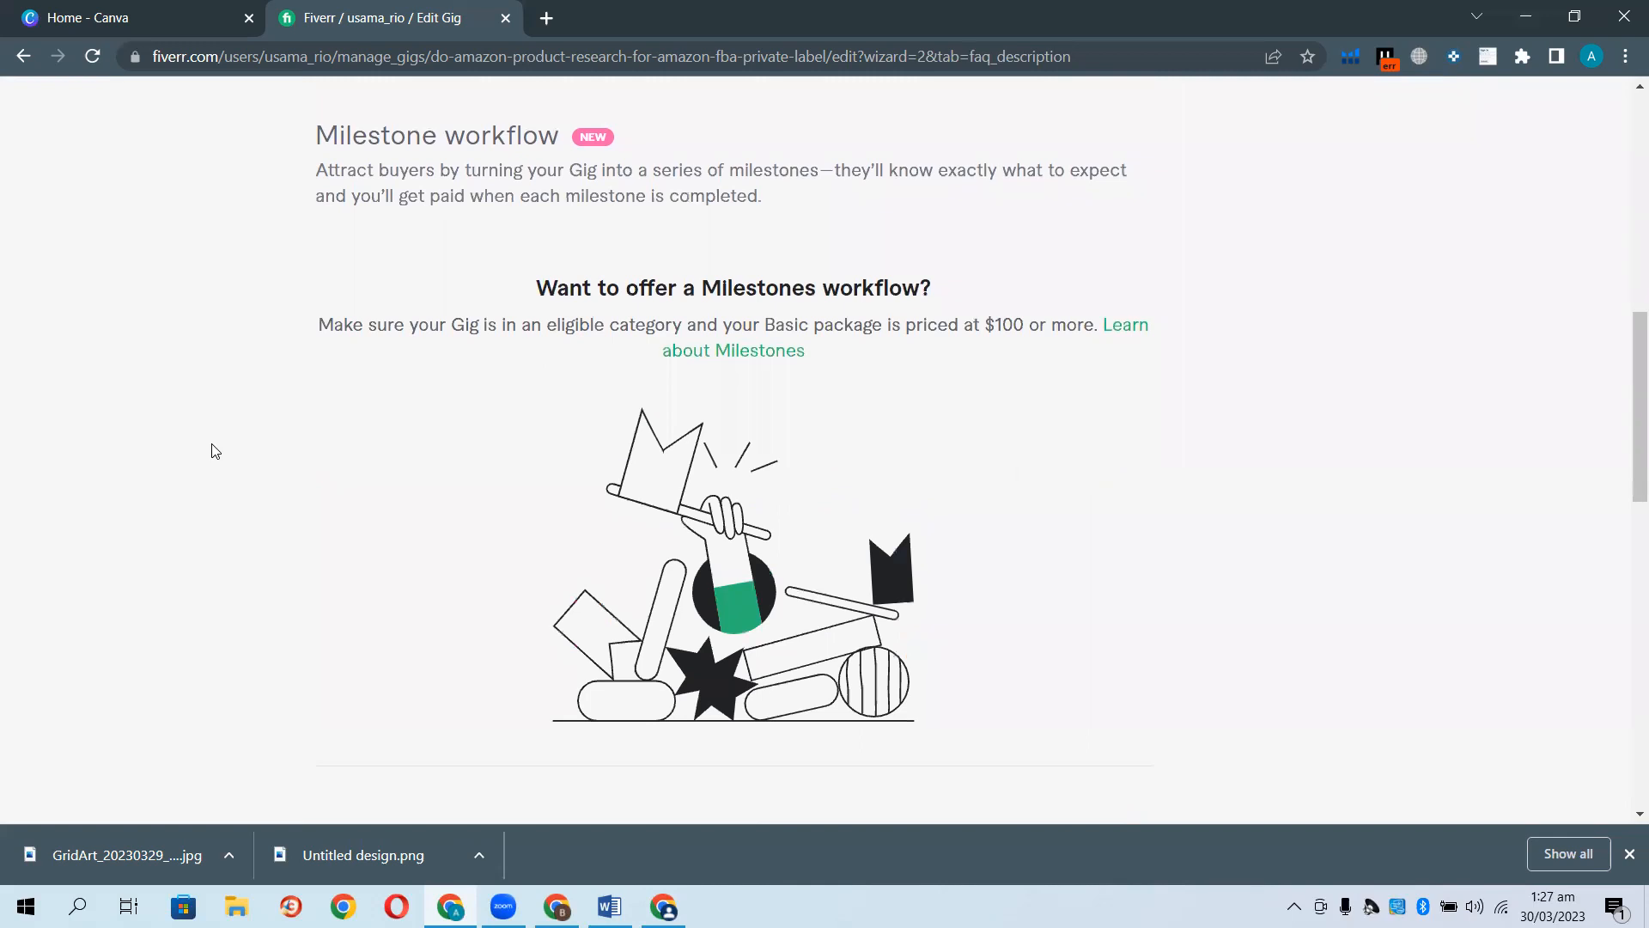
{"action": "scroll", "coordinate": [215, 451], "scroll_direction": "down", "scroll_amount": 6}
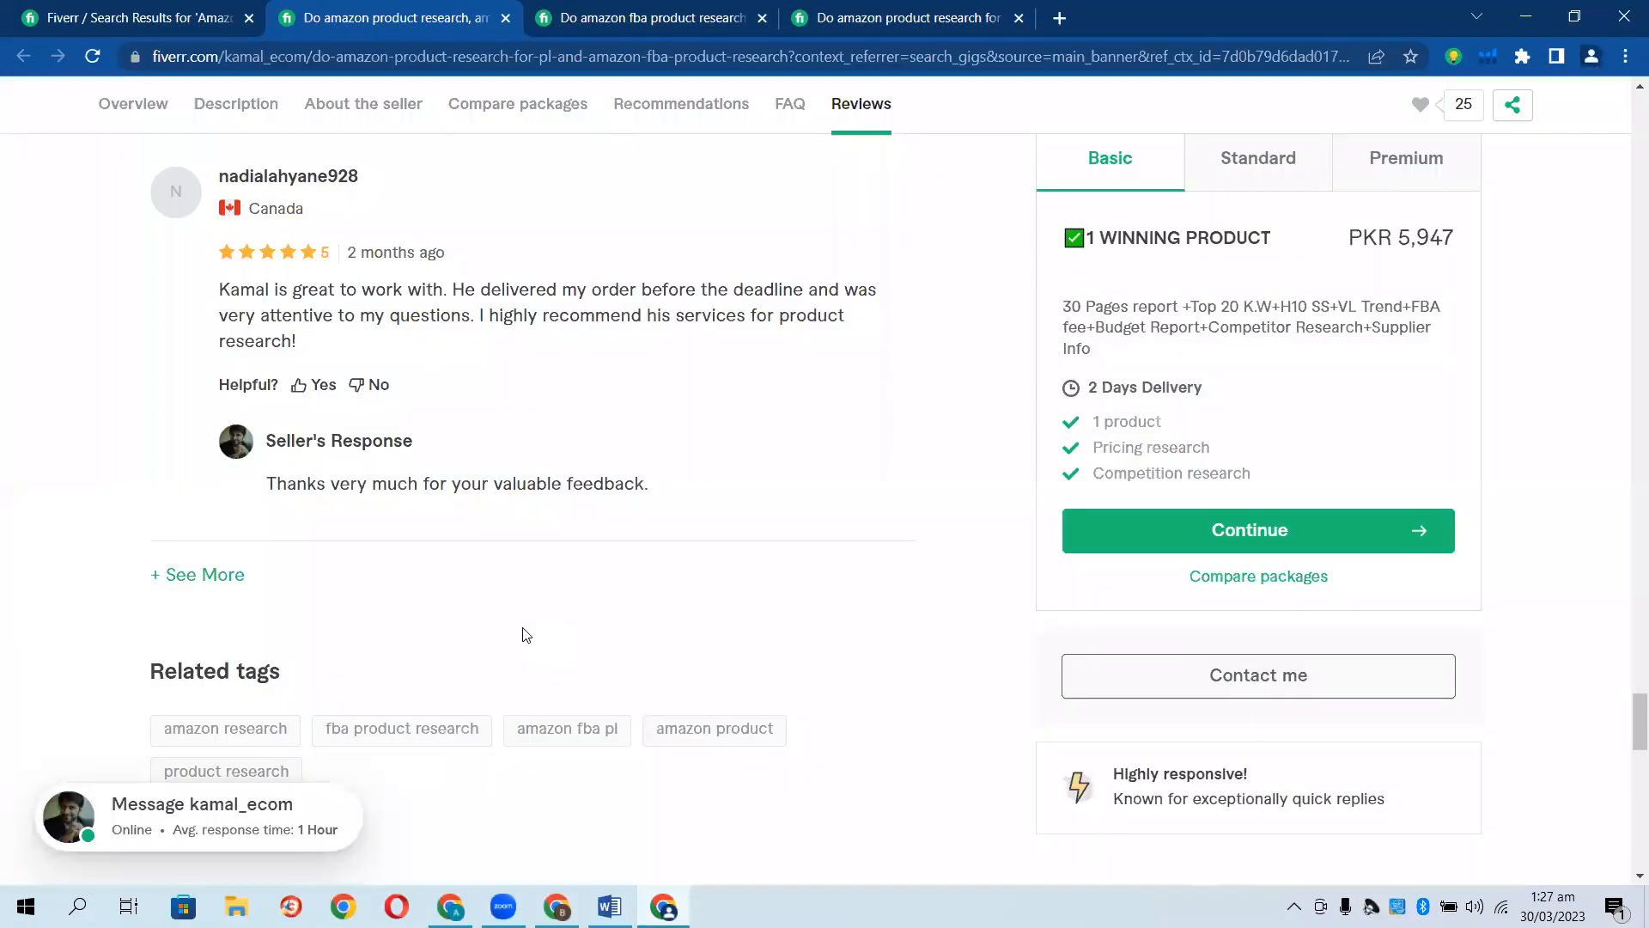
{"action": "scroll", "coordinate": [525, 636], "scroll_direction": "up", "scroll_amount": 20}
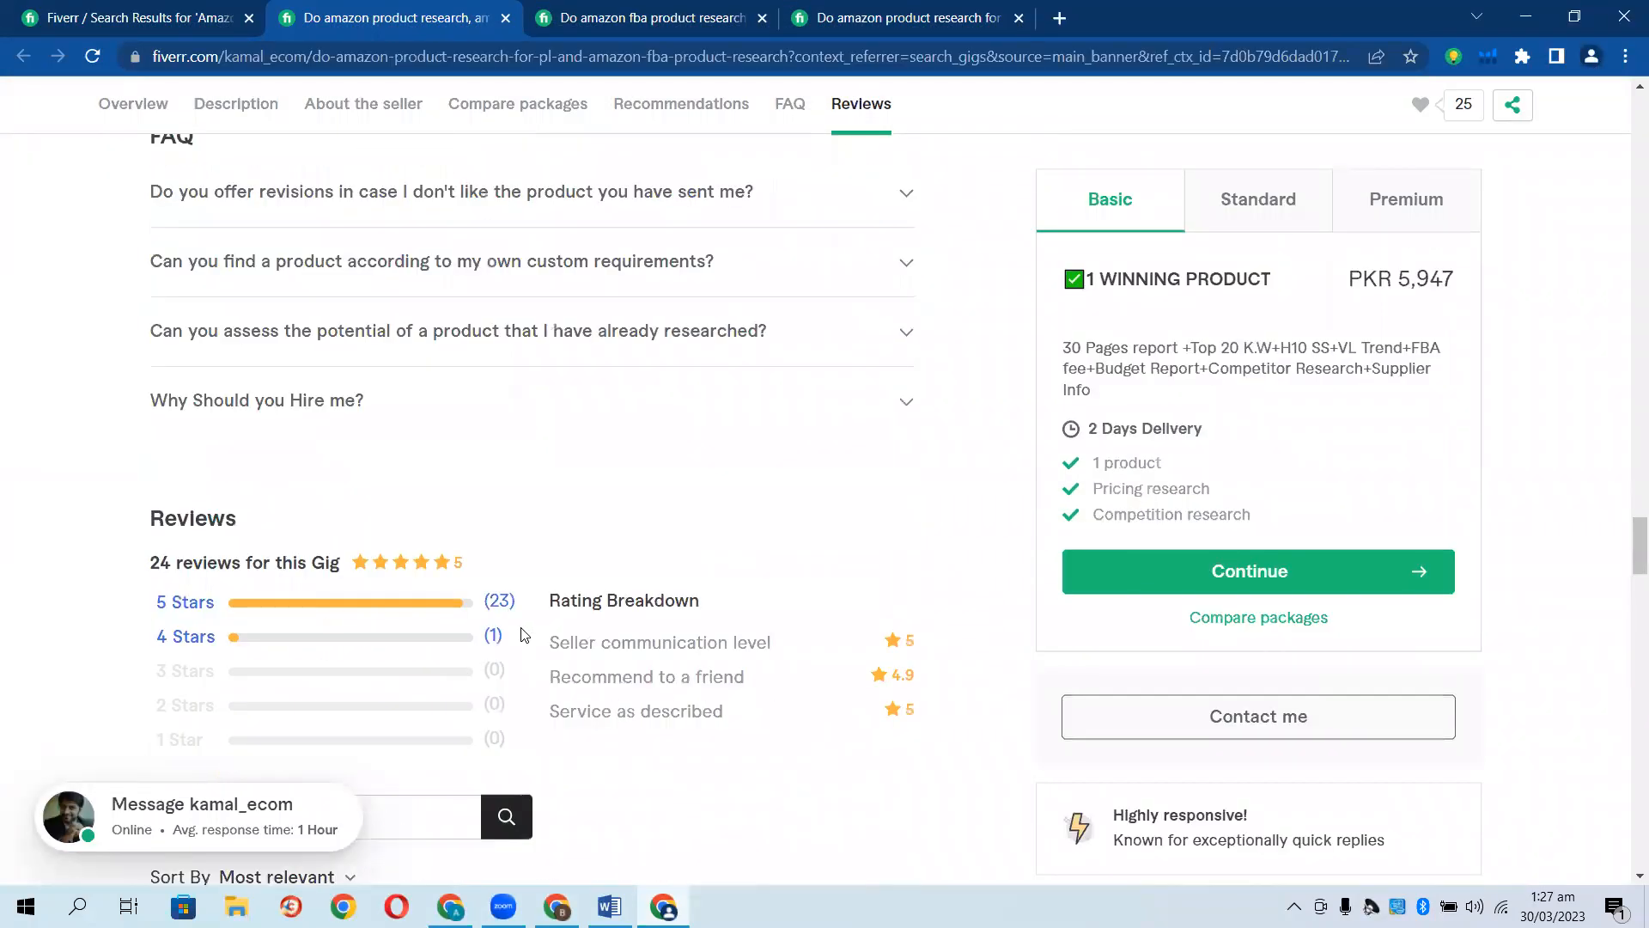
{"action": "scroll", "coordinate": [507, 636], "scroll_direction": "down", "scroll_amount": 3}
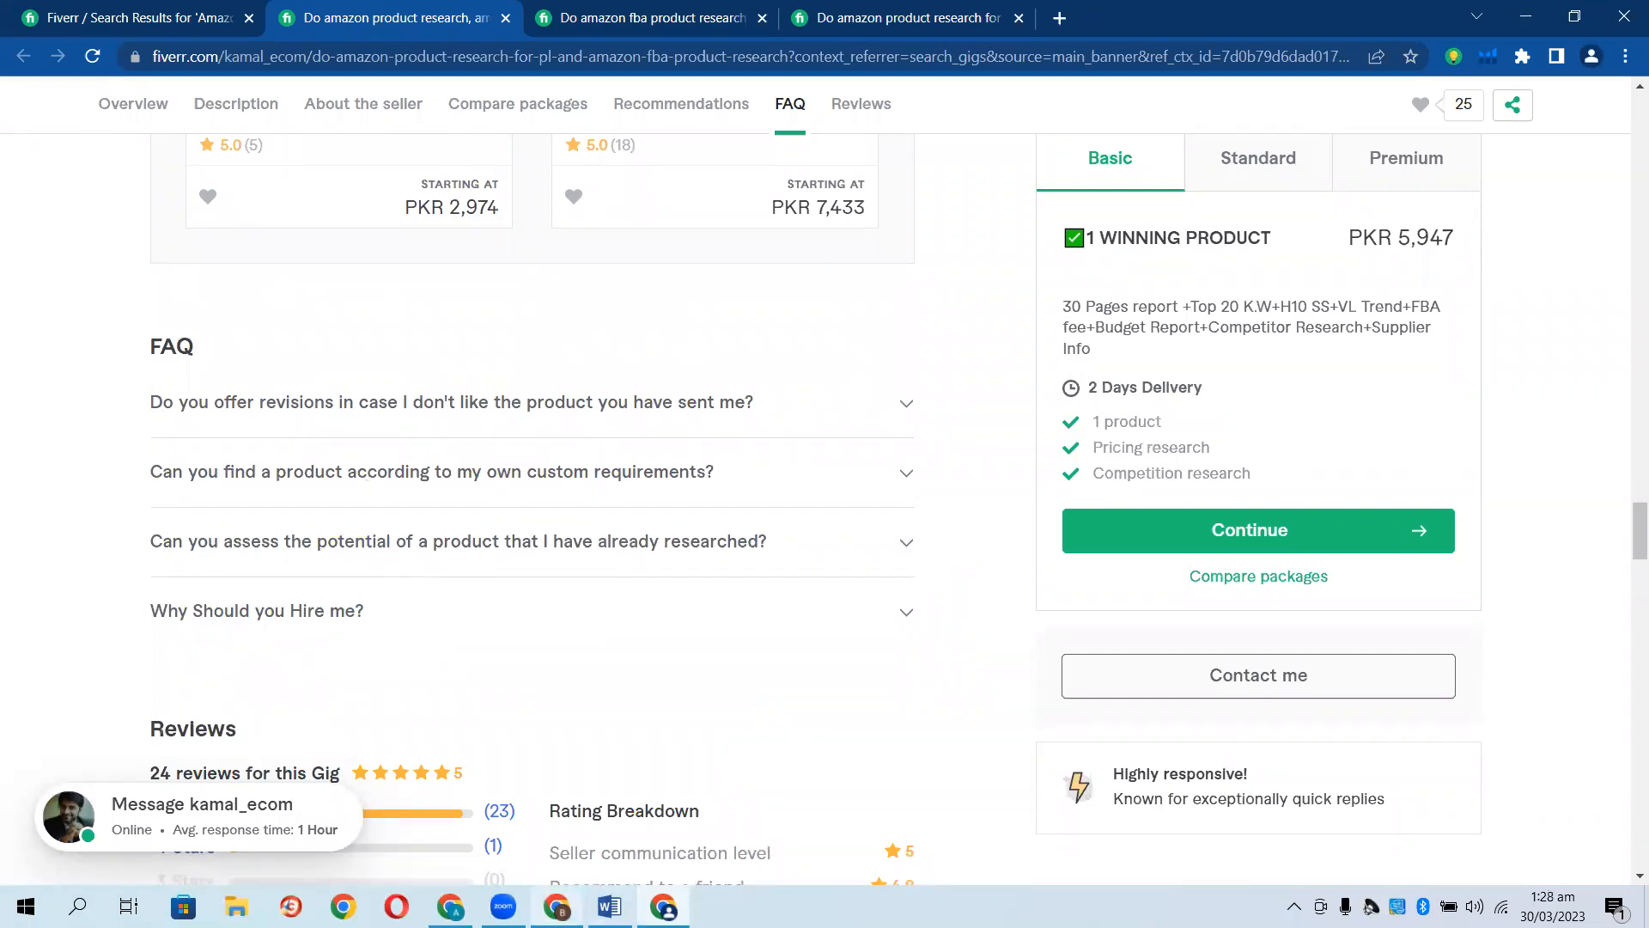
{"action": "left_click", "coordinate": [450, 906]}
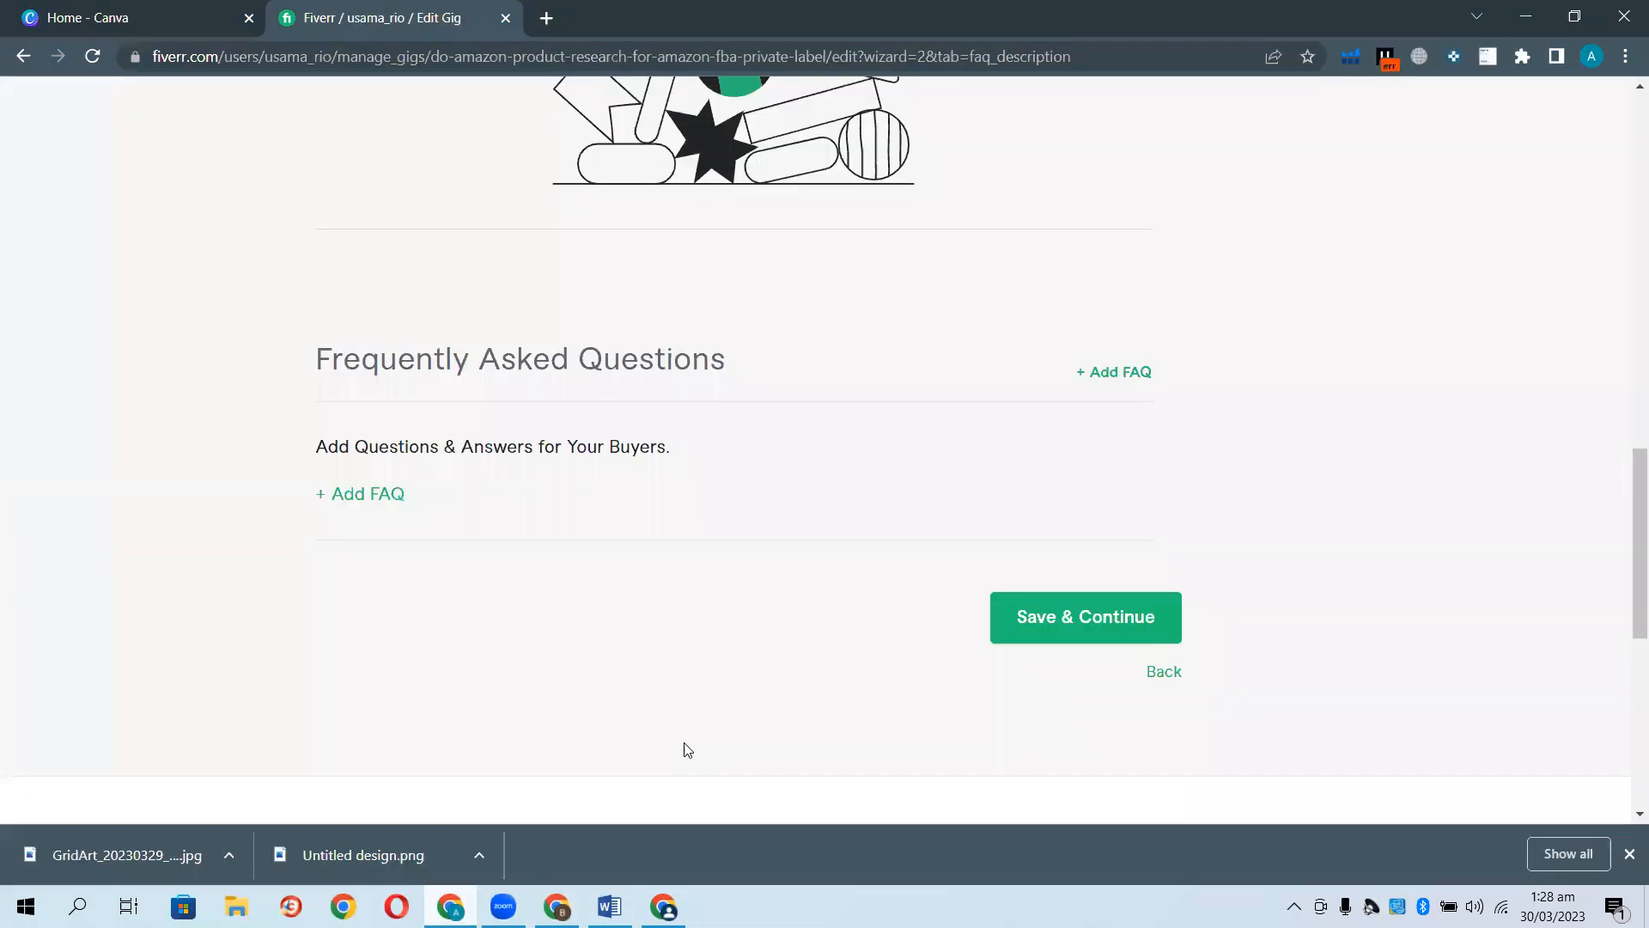
{"action": "left_click", "coordinate": [361, 507]}
Enter the FAQ question "In case i dont your product do you offer any revision ?".
{"action": "left_click", "coordinate": [564, 512]}
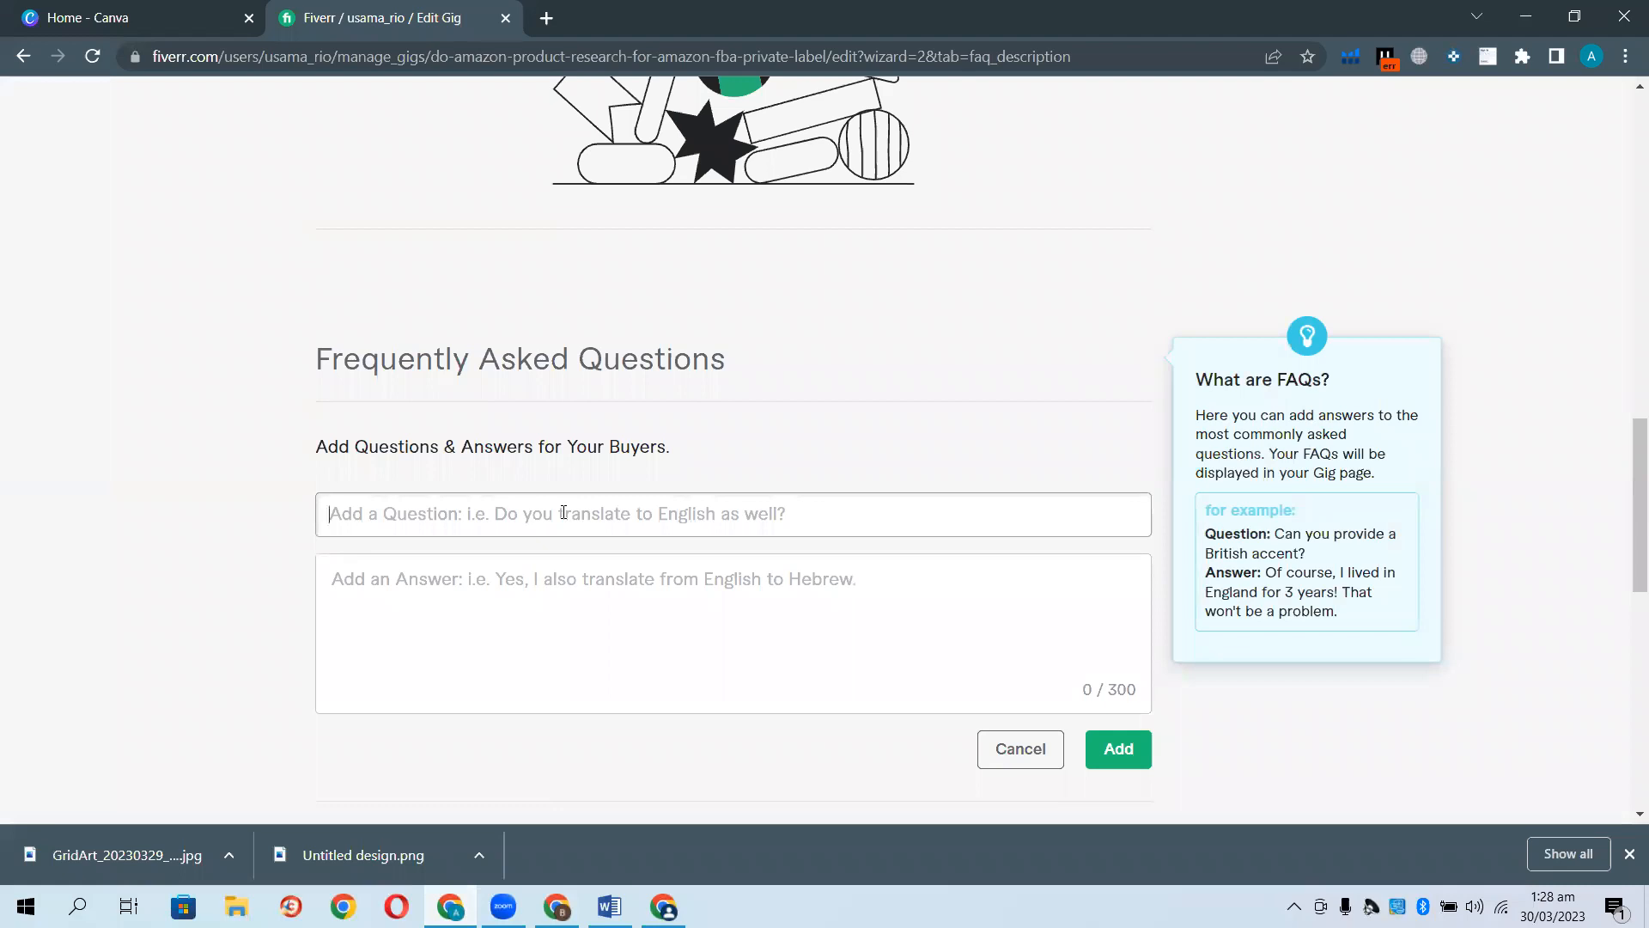
{"action": "type", "text": "In cas"}
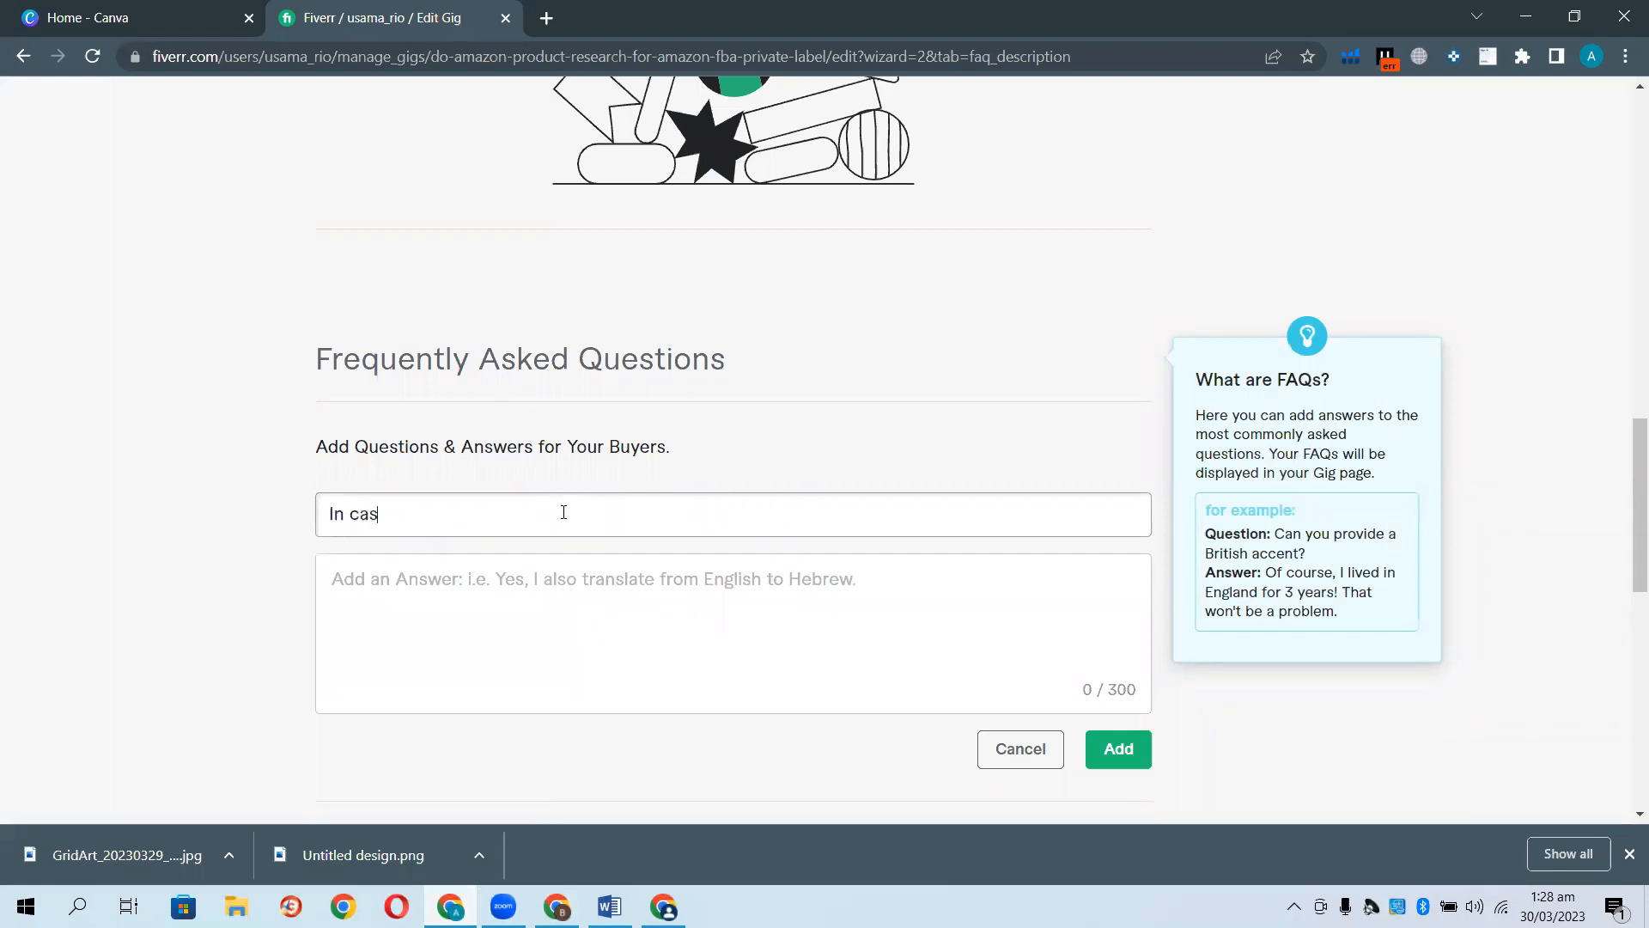
{"action": "type", "text": "e i dont your product do you o"}
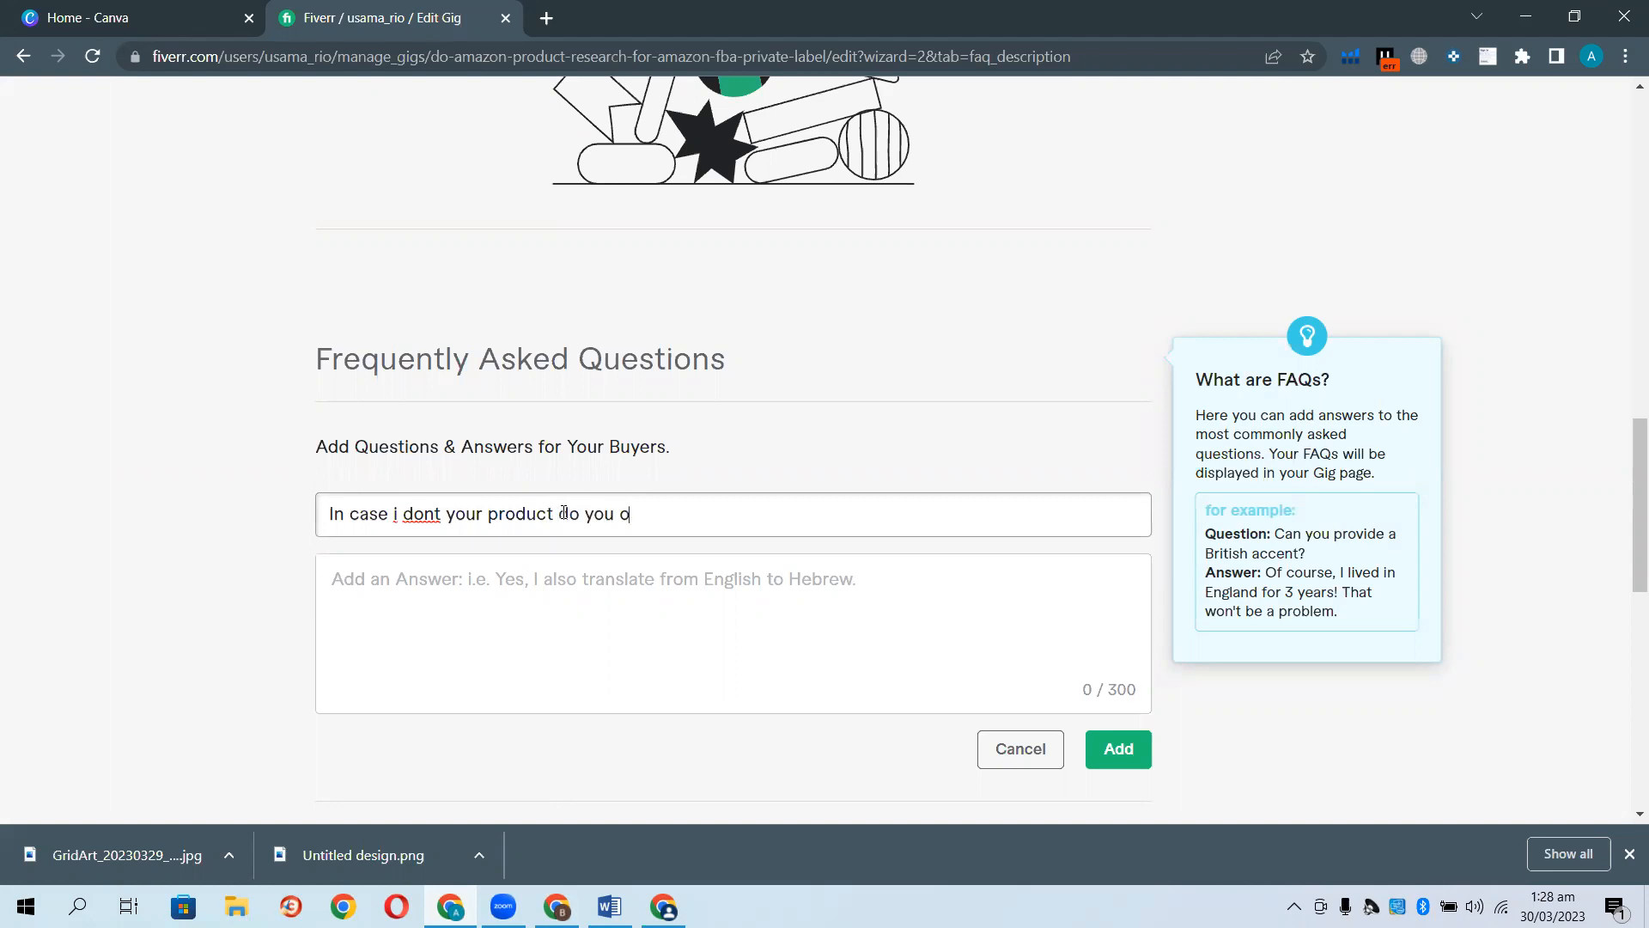
{"action": "type", "text": "ffer any revision ?"}
{"action": "left_click", "coordinate": [499, 622]}
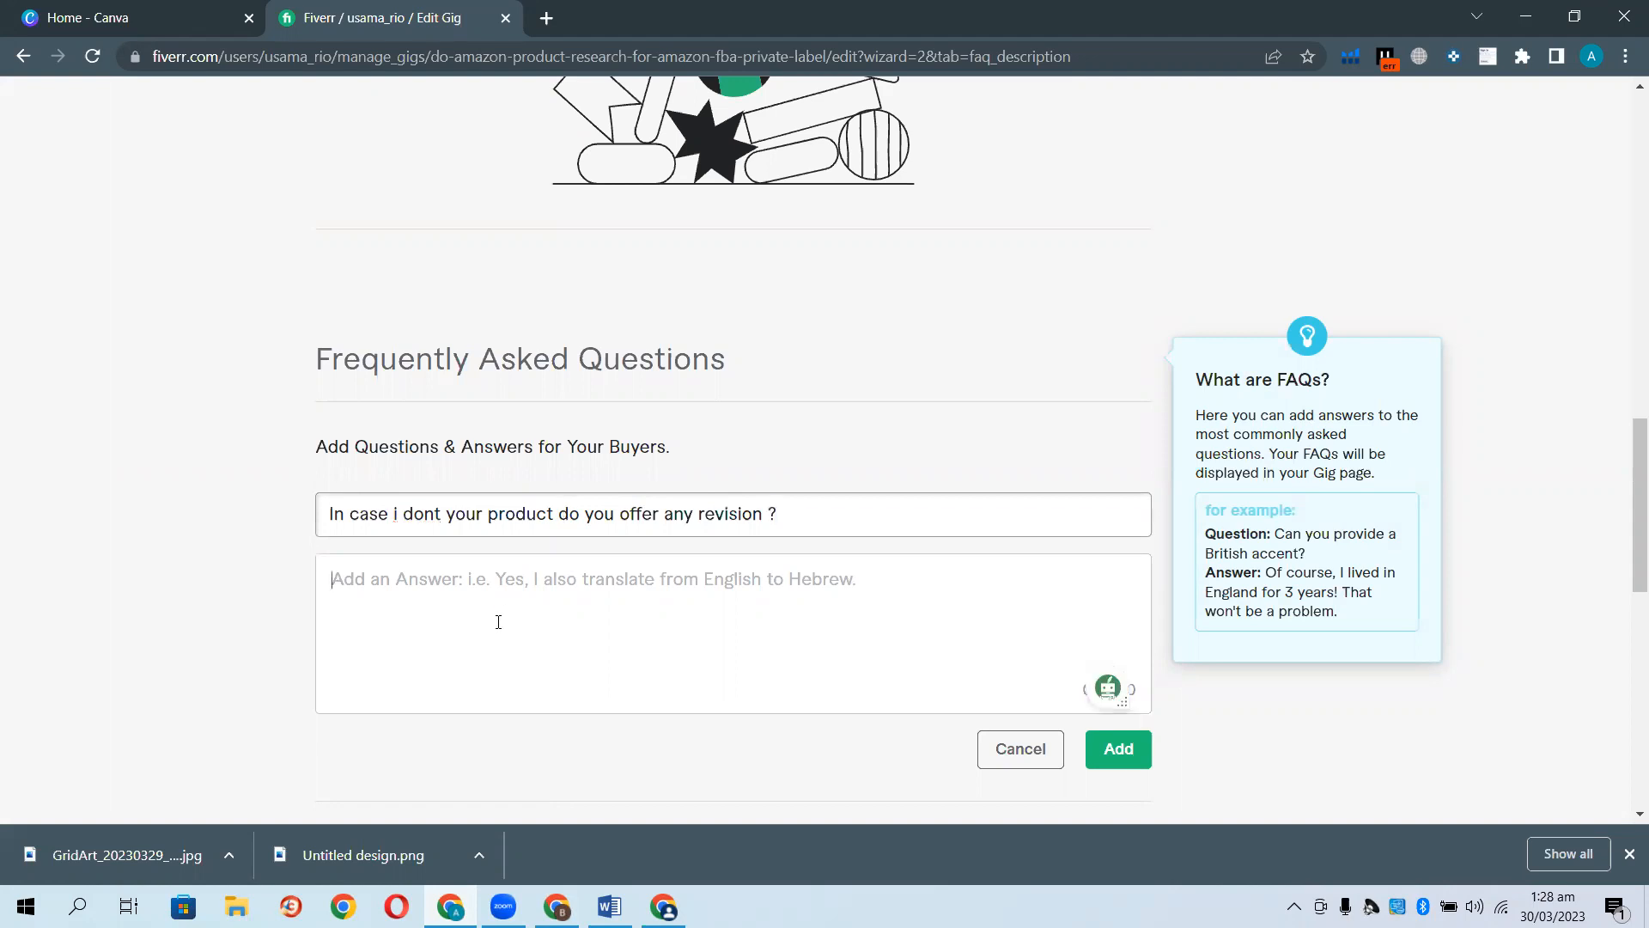
Answer that revisions are offered since customer satisfaction is top priority, fix spellings, and add the FAQ.
{"action": "type", "text": "Yes I will"}
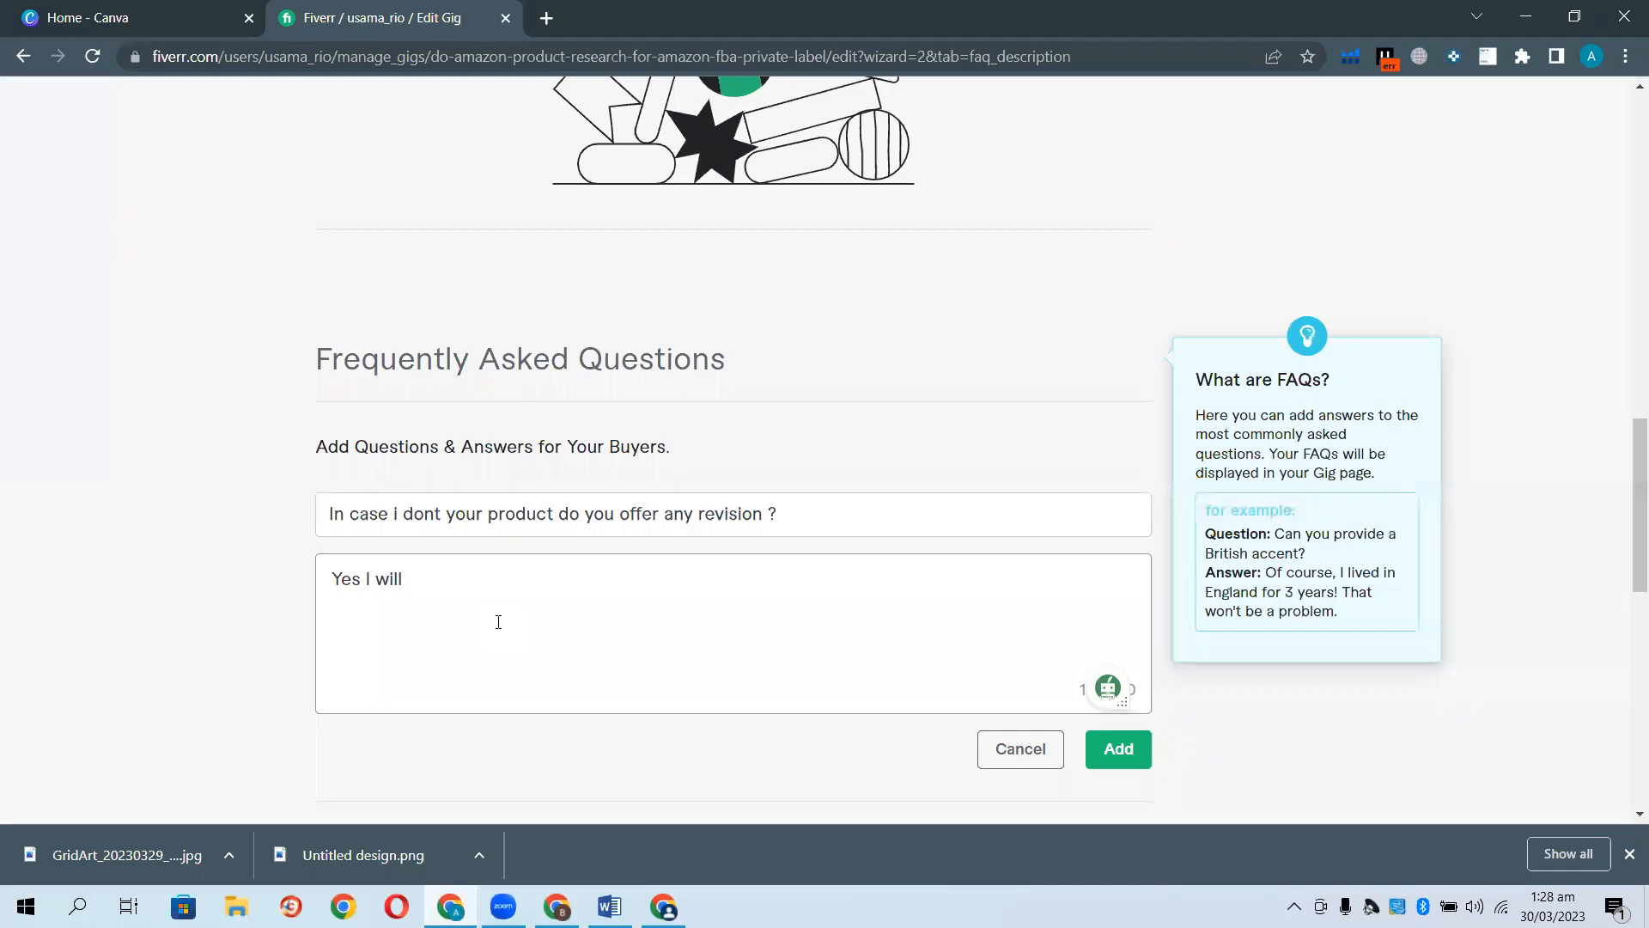
{"action": "type", "text": " offer you revision in case you dont like my product"}
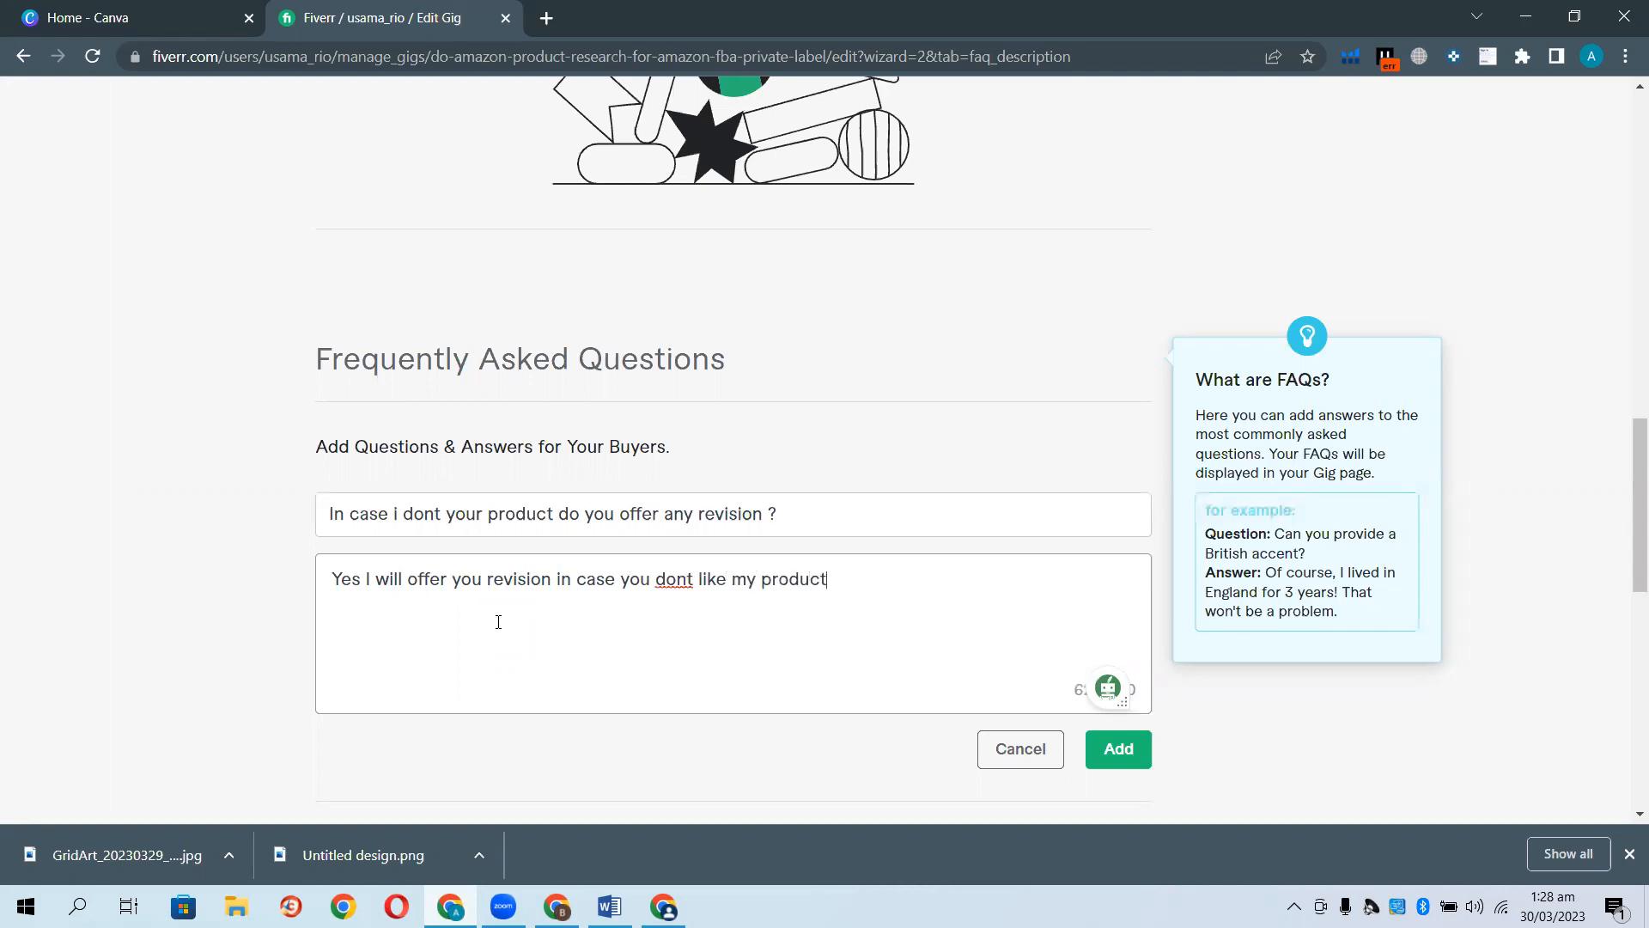
{"action": "type", "text": " As customer setisfic"}
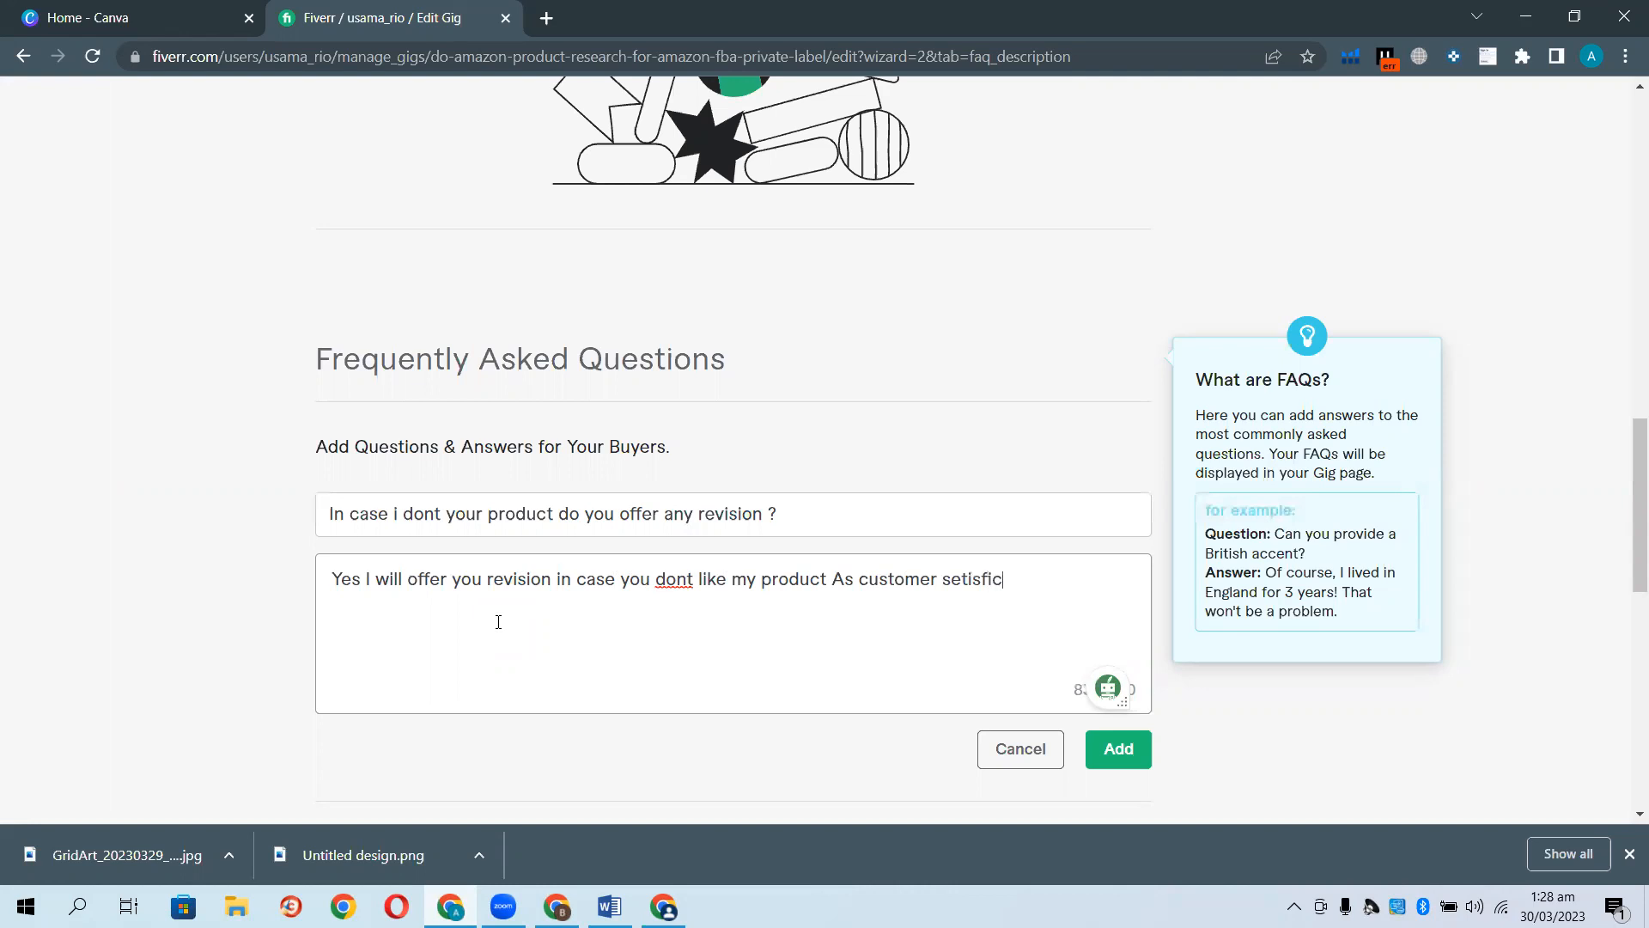
{"action": "type", "text": "ation is mt"}
{"action": "key", "text": "BackSpace"}
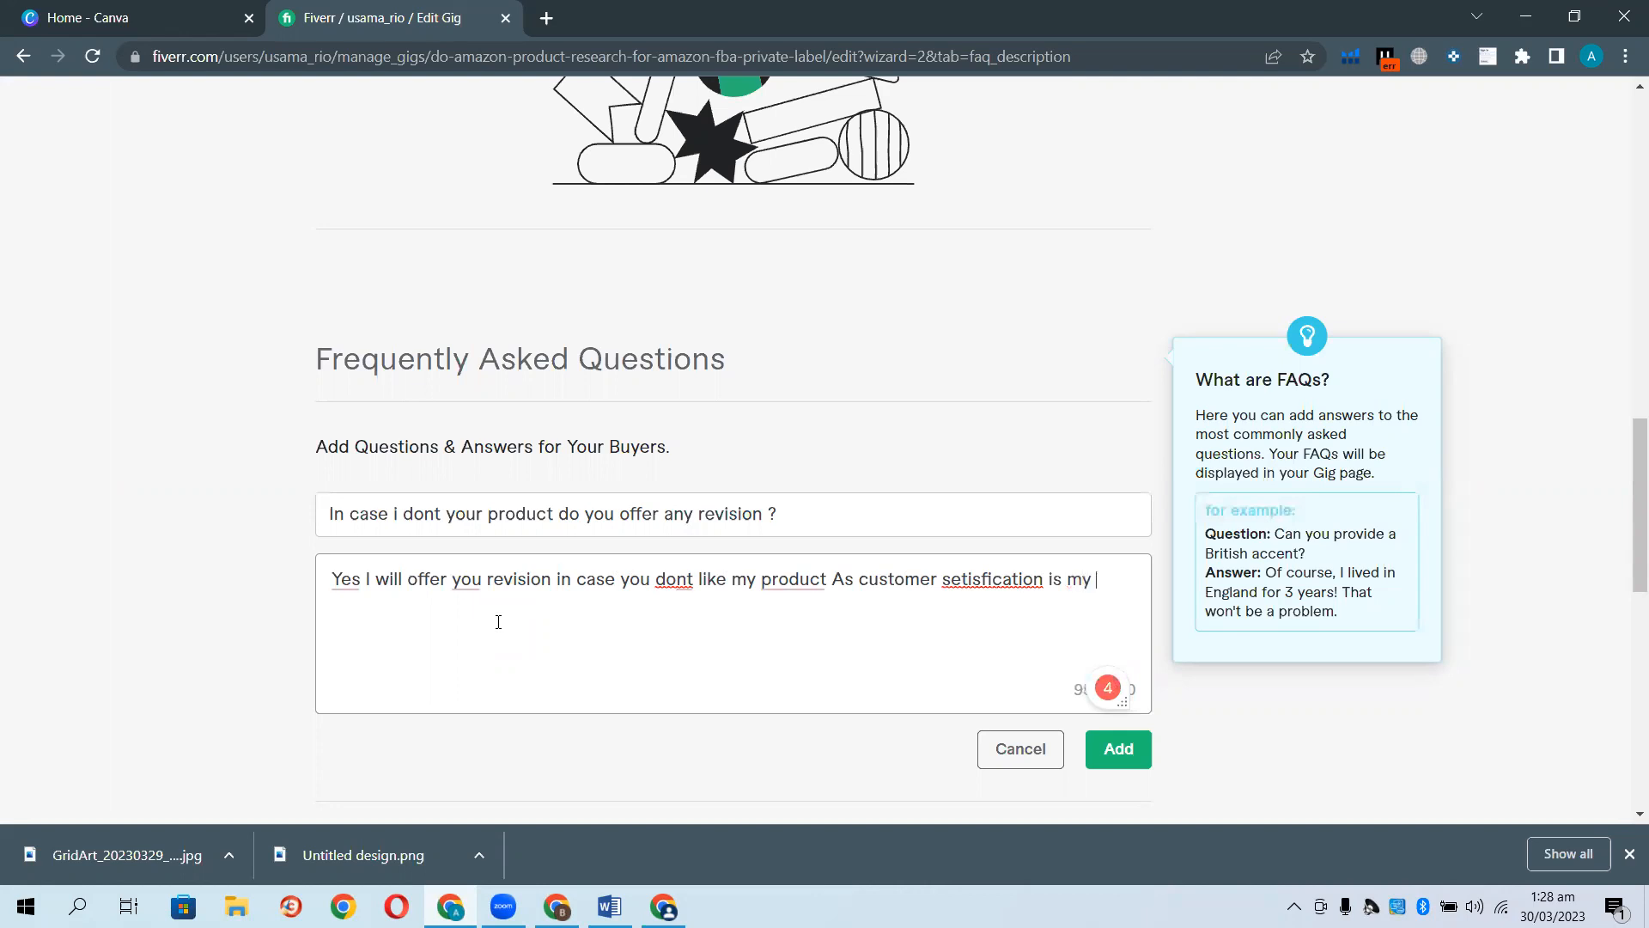
{"action": "right_click", "coordinate": [995, 584]}
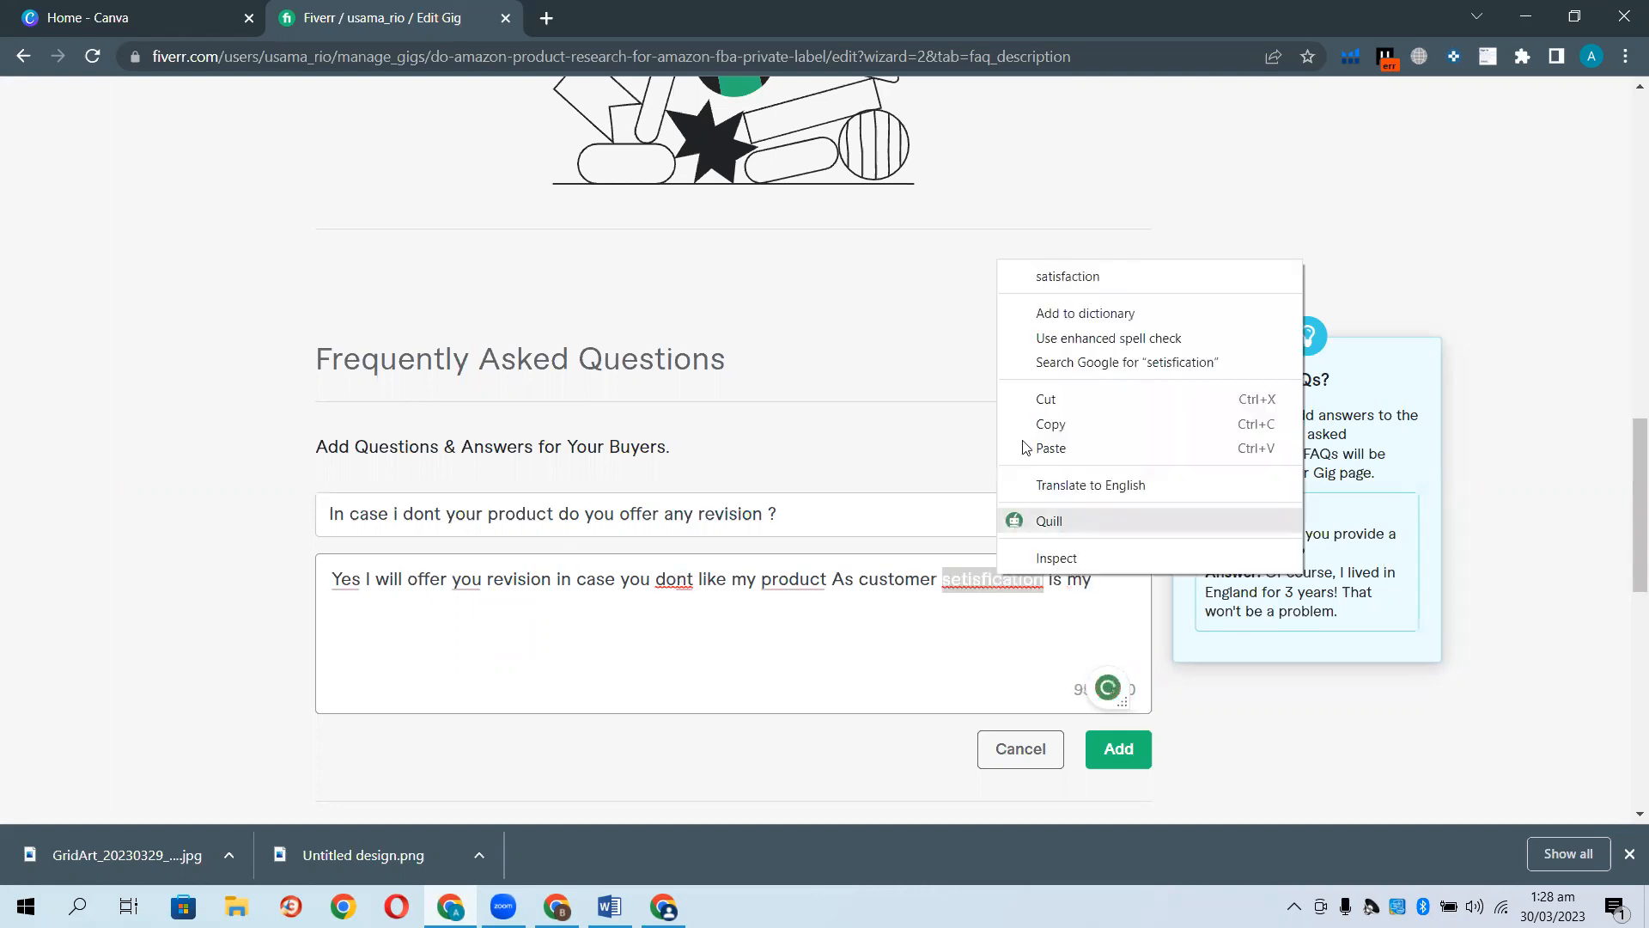
{"action": "left_click", "coordinate": [1033, 279]}
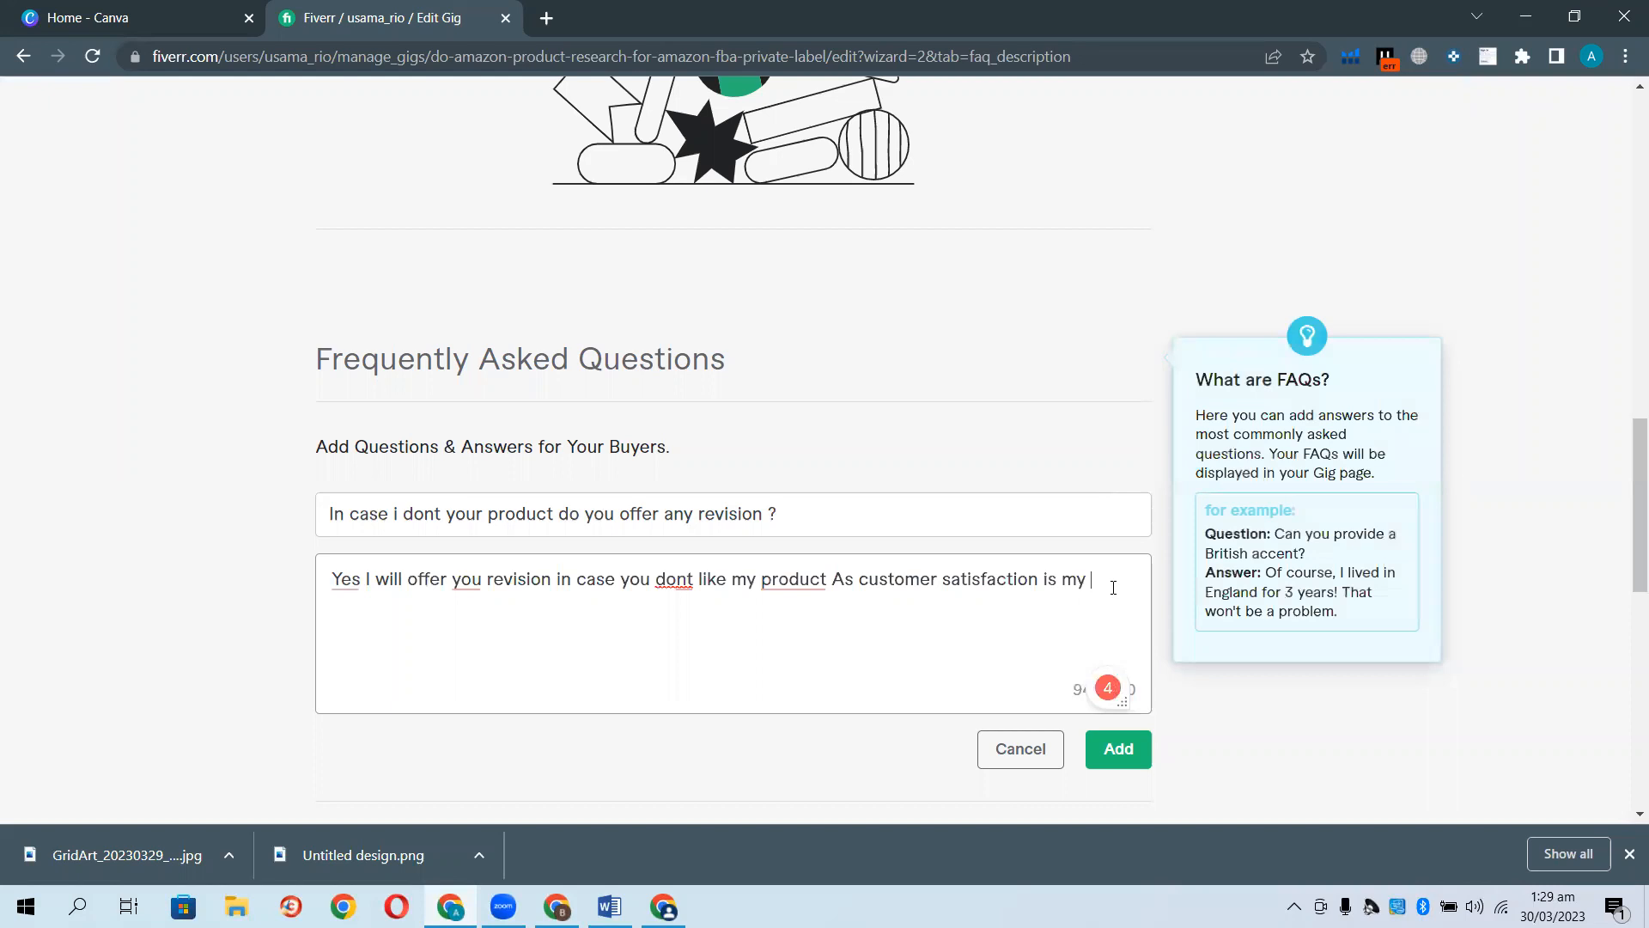
{"action": "type", "text": "top po"}
{"action": "key", "text": "BackSpace"}
{"action": "key", "text": "BackSpace"}
{"action": "type", "text": "prority"}
{"action": "right_click", "coordinate": [367, 607]}
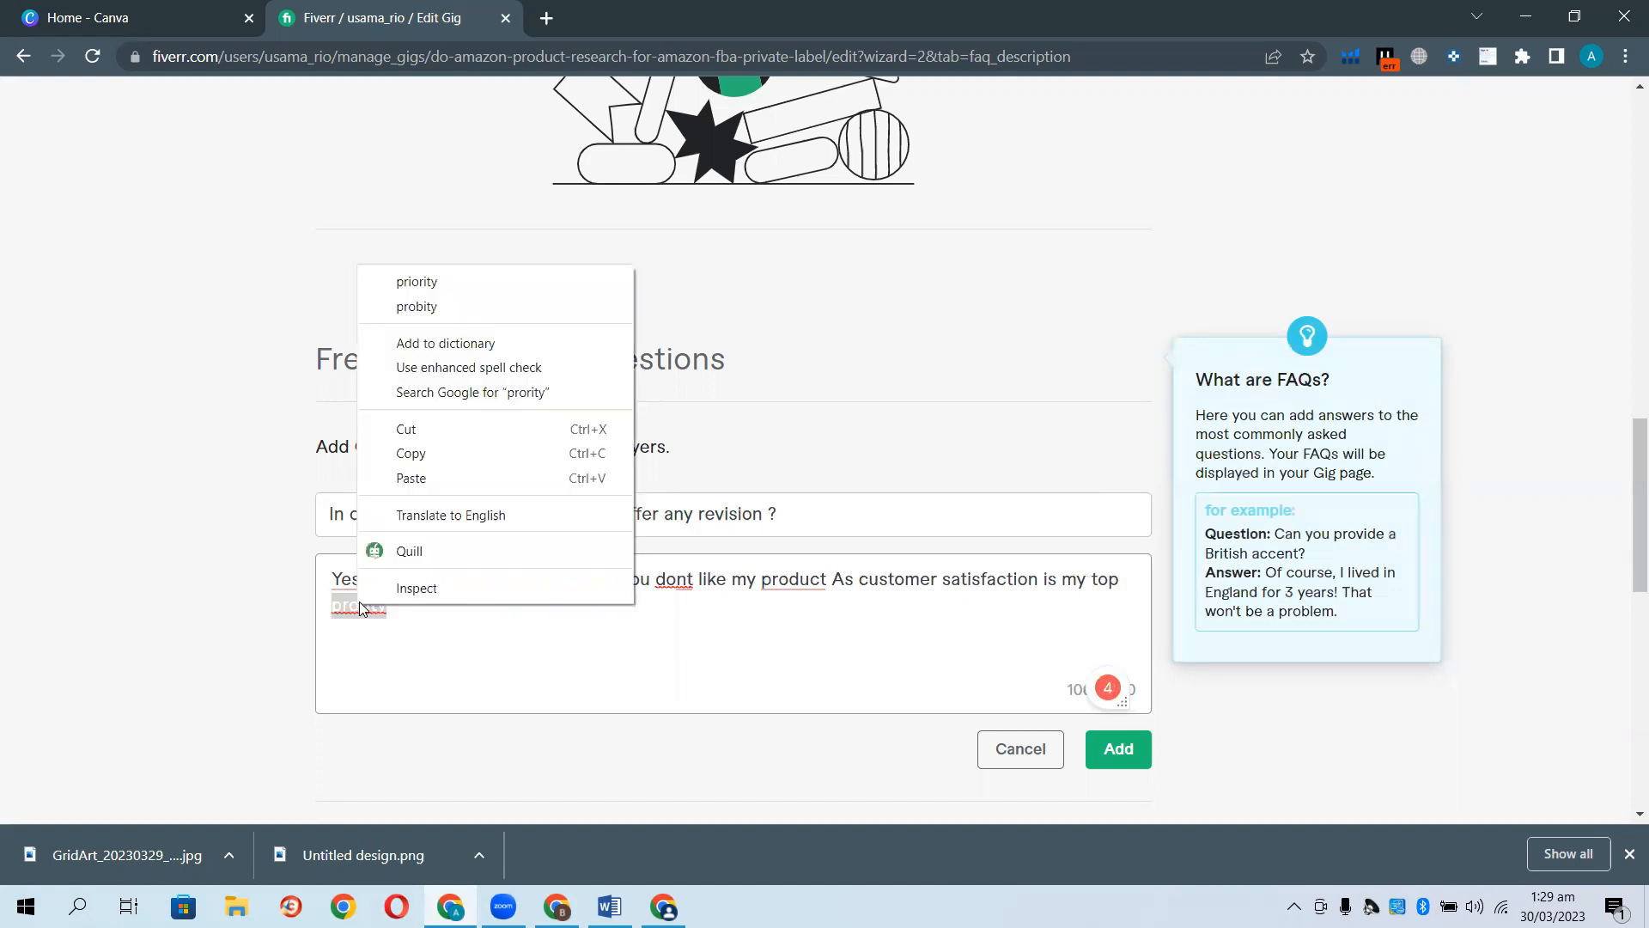
{"action": "left_click", "coordinate": [412, 276]}
{"action": "left_click", "coordinate": [1132, 747]}
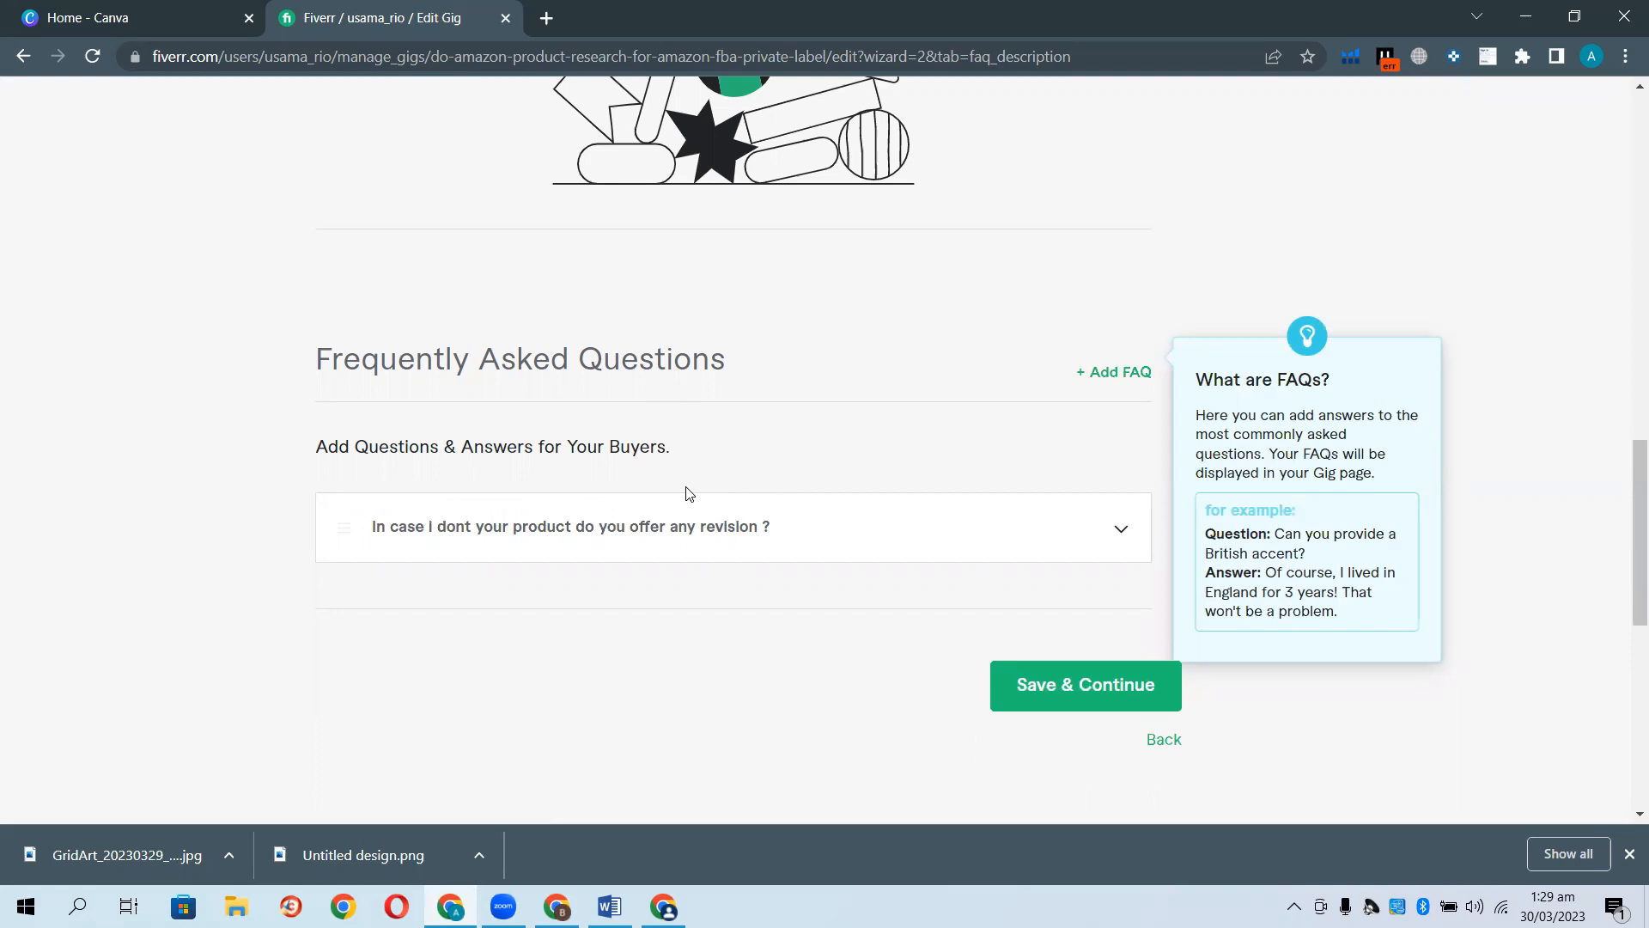
Save the description and FAQ and scroll to the Requirements step's Your Questions.
{"action": "left_click", "coordinate": [1081, 683]}
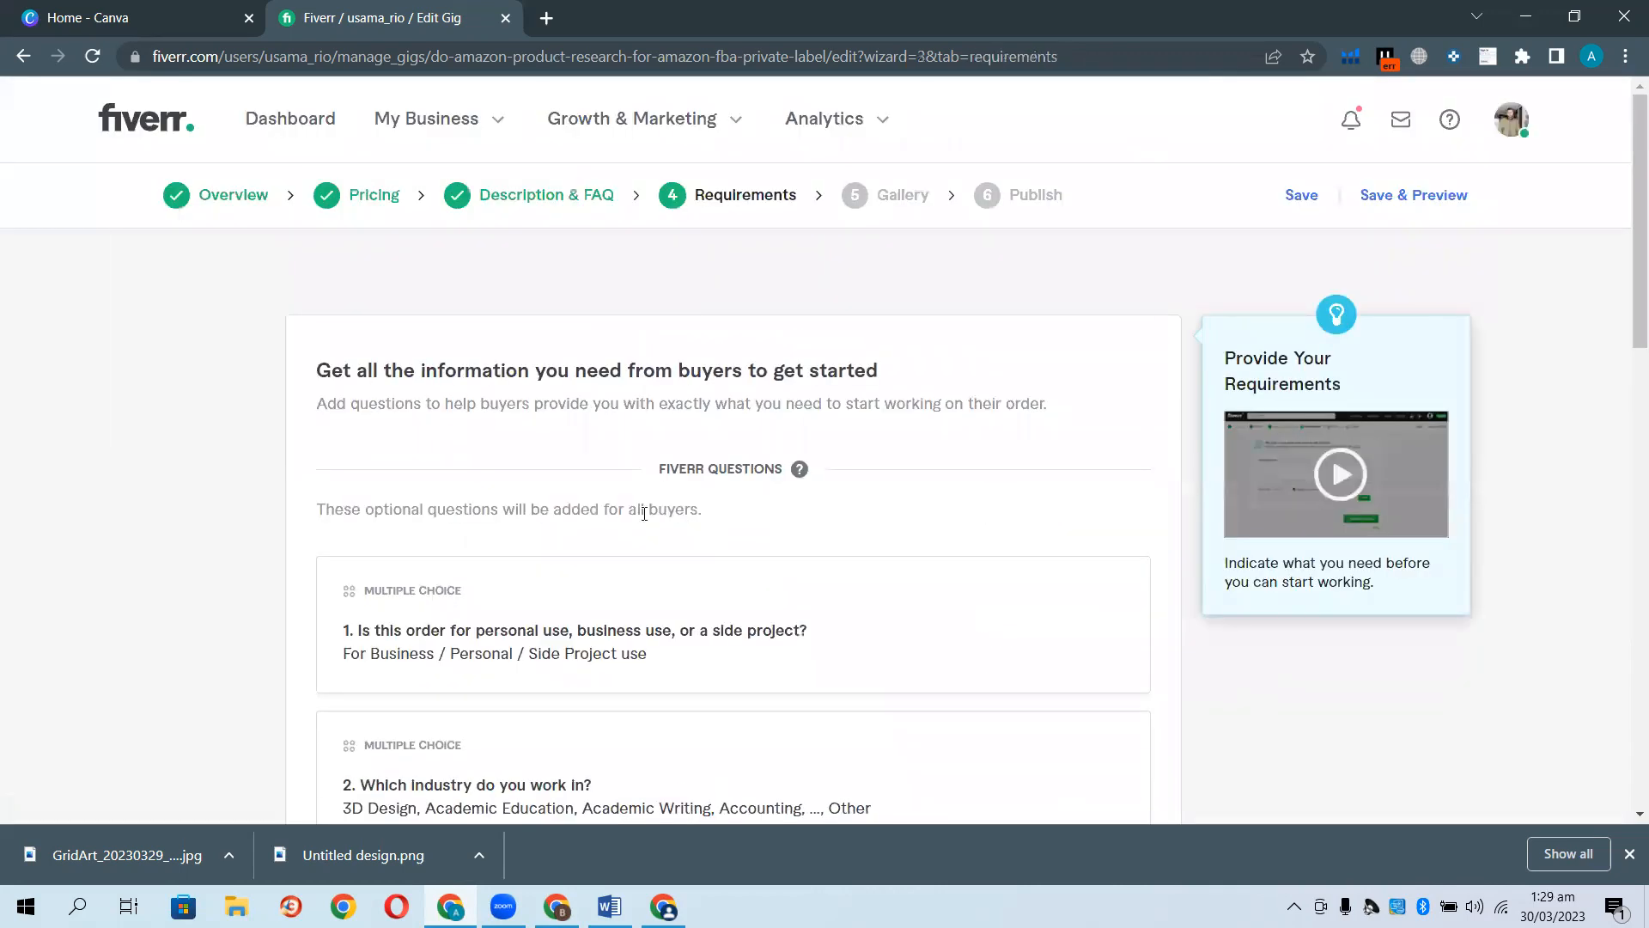
{"action": "scroll", "coordinate": [269, 578], "scroll_direction": "down", "scroll_amount": 3}
{"action": "scroll", "coordinate": [269, 579], "scroll_direction": "down", "scroll_amount": 4}
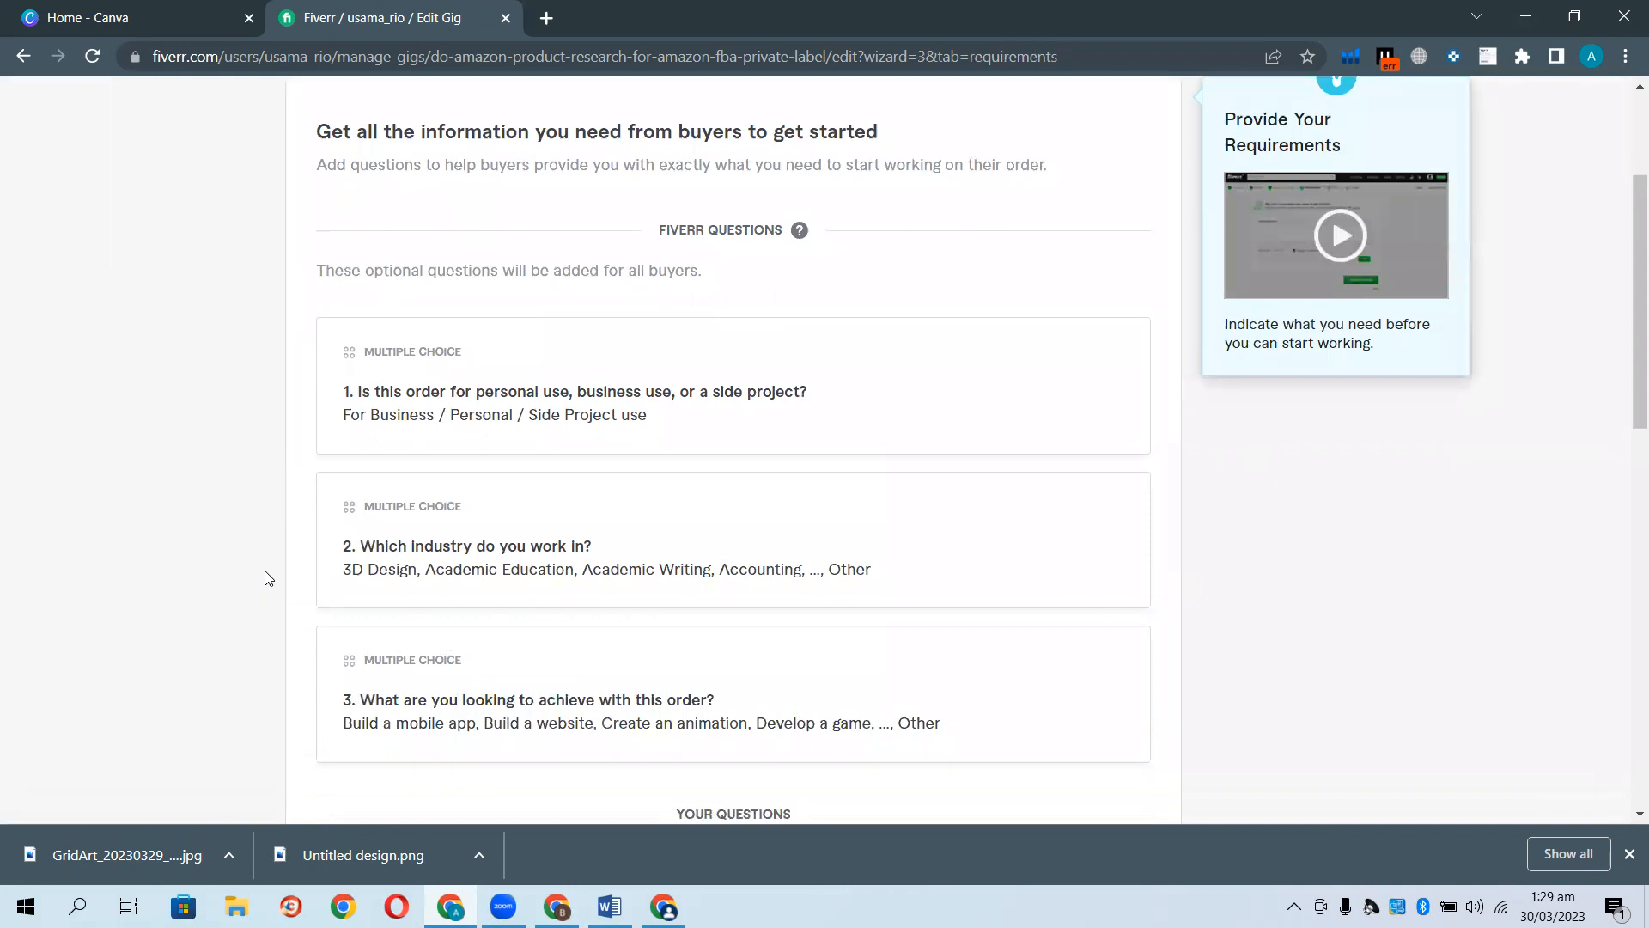
{"action": "scroll", "coordinate": [271, 577], "scroll_direction": "up", "scroll_amount": 2}
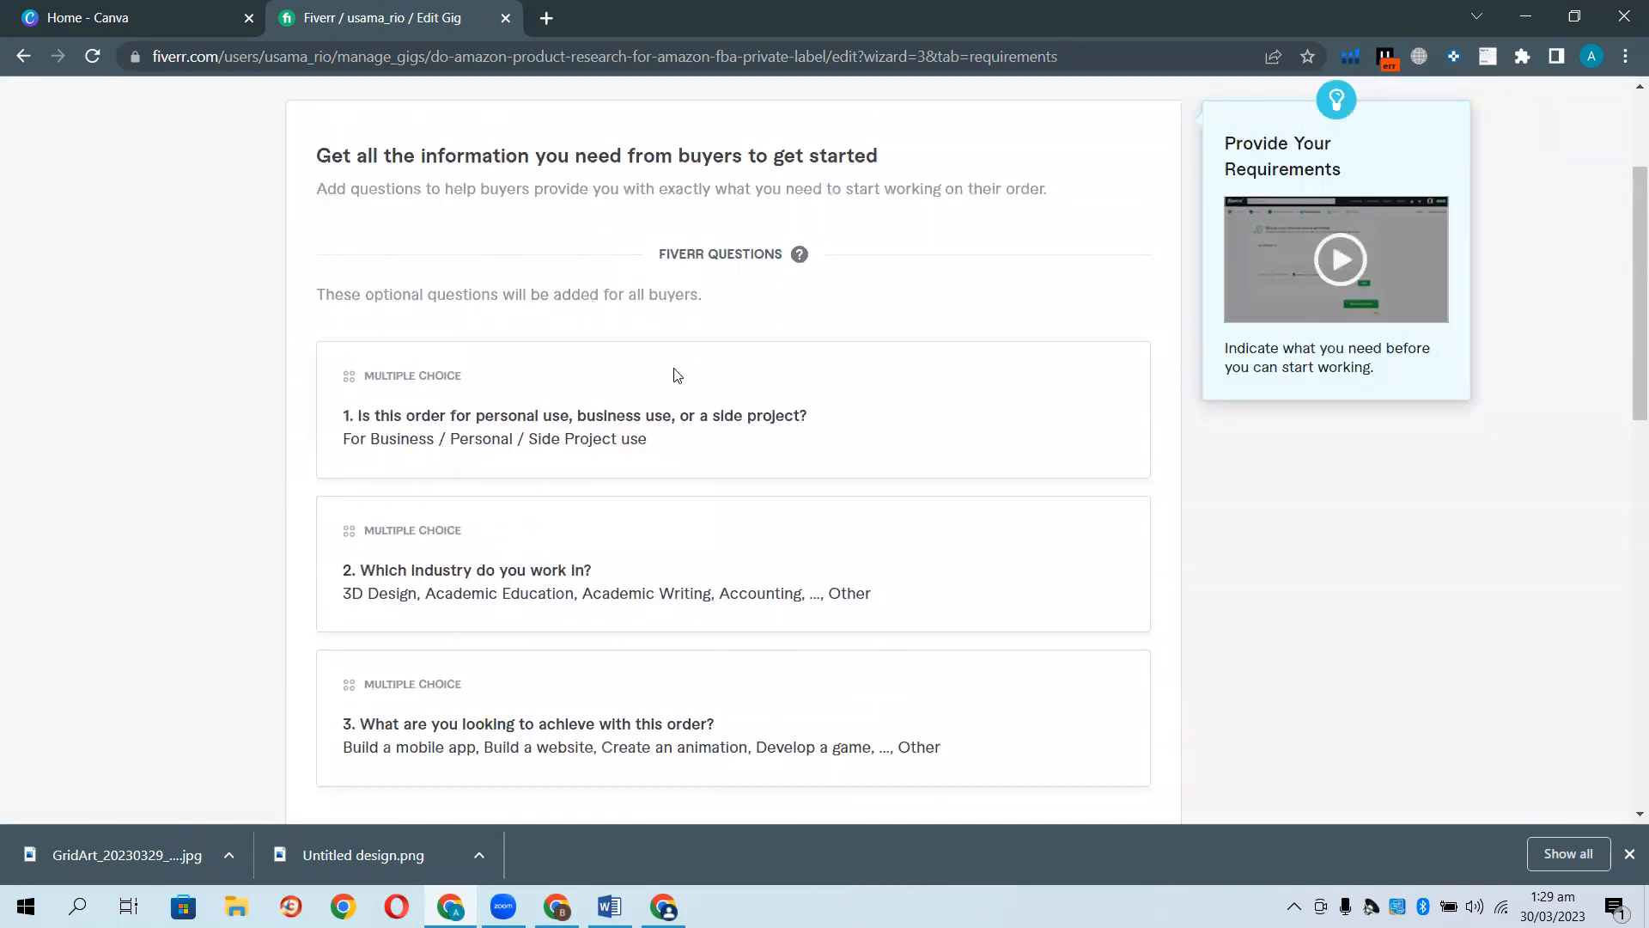
{"action": "scroll", "coordinate": [673, 372], "scroll_direction": "up", "scroll_amount": 3}
{"action": "scroll", "coordinate": [603, 498], "scroll_direction": "down", "scroll_amount": 4}
{"action": "scroll", "coordinate": [587, 486], "scroll_direction": "down", "scroll_amount": 6}
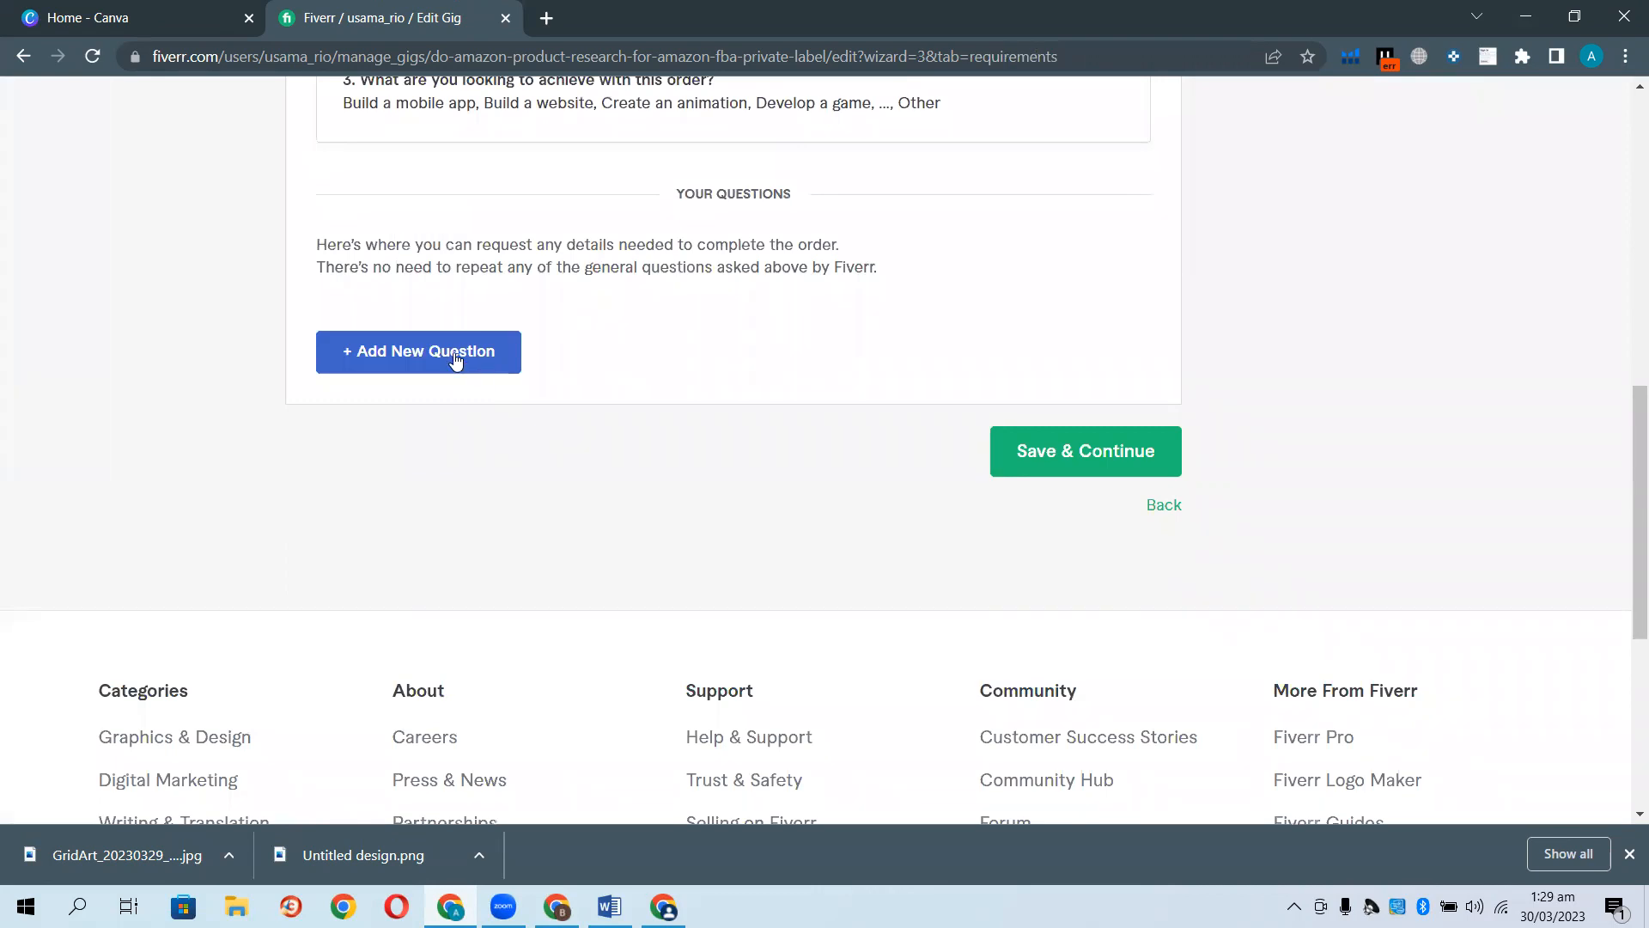
Add the required free-text buyer question "Market place and criteria".
{"action": "left_click", "coordinate": [456, 360]}
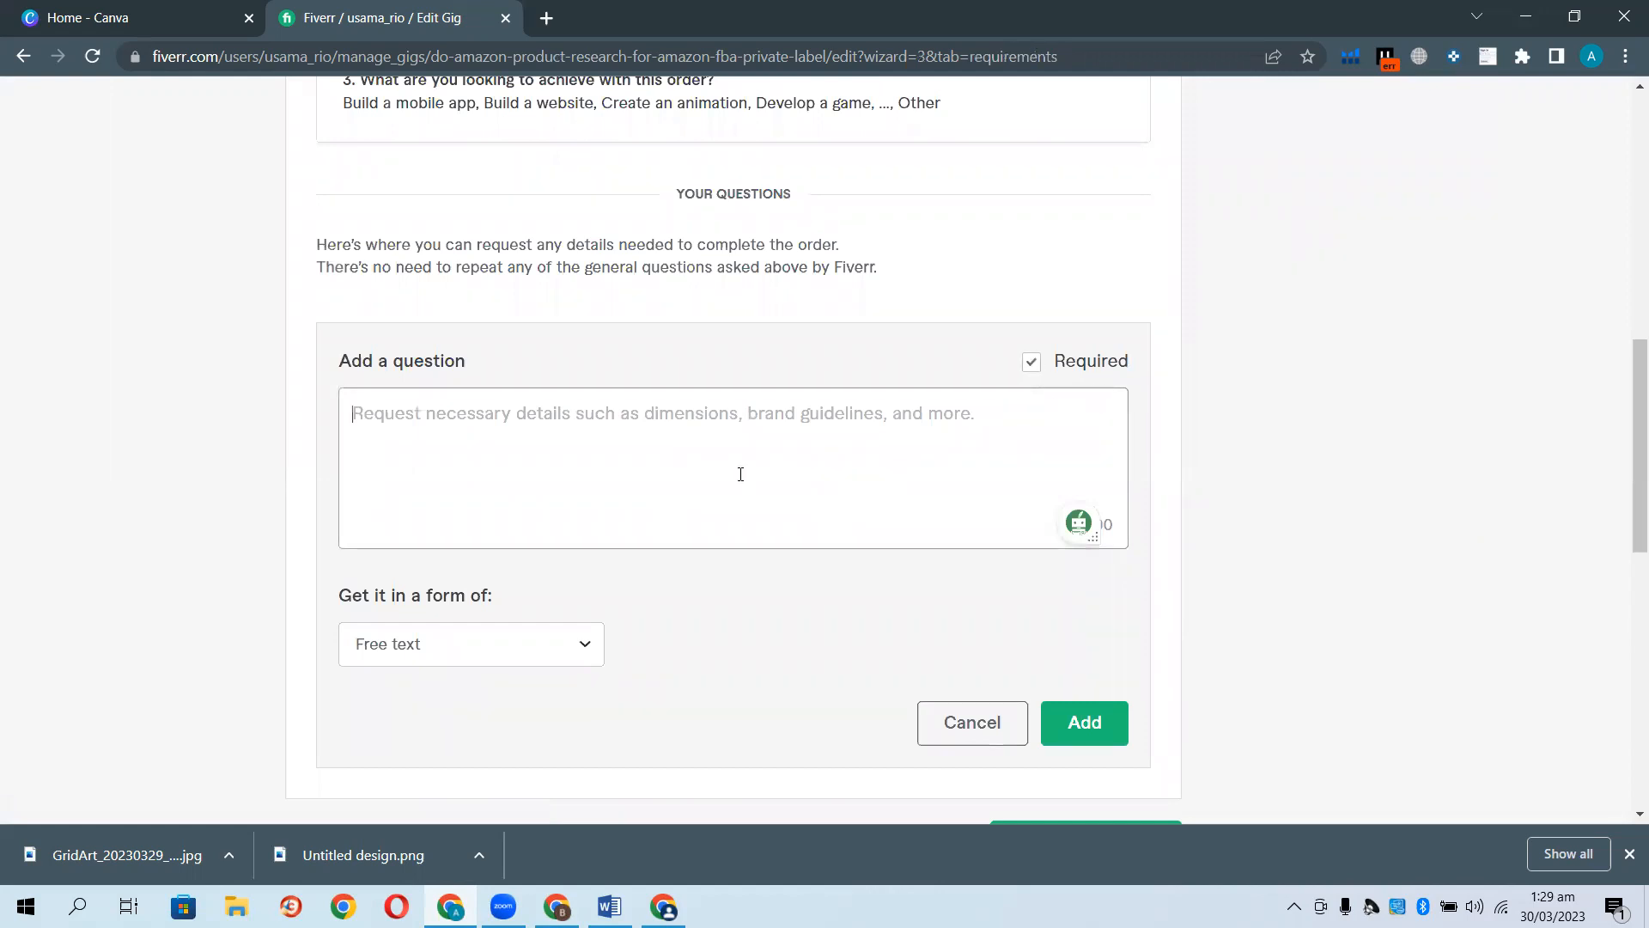
{"action": "type", "text": "Marke"}
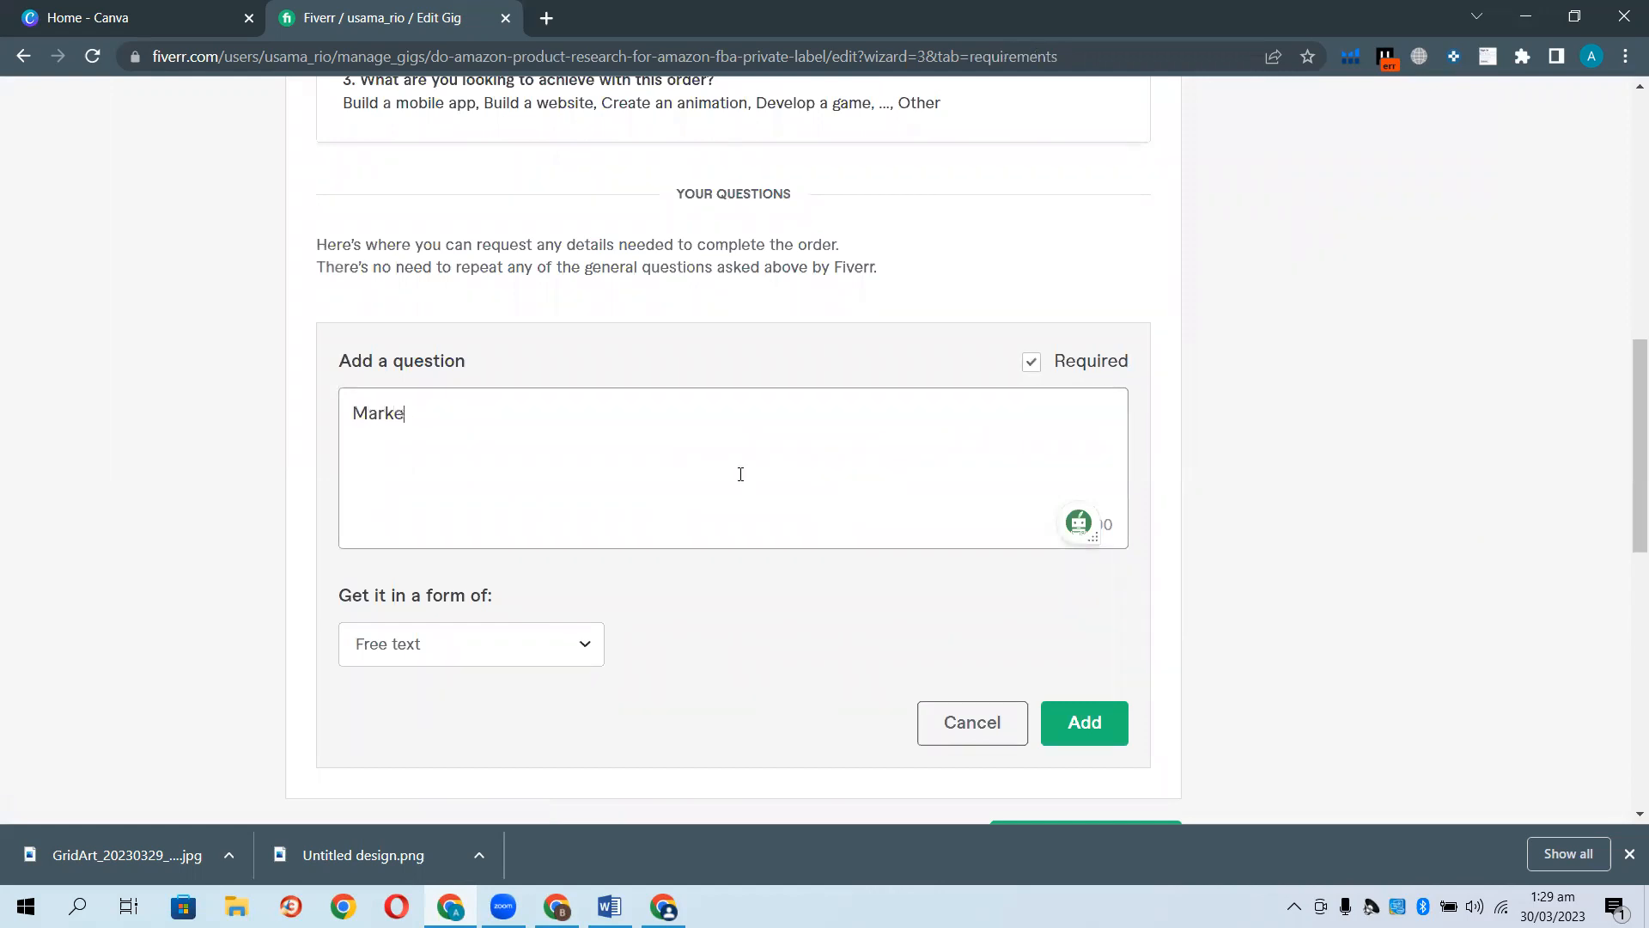
{"action": "type", "text": "t op"}
{"action": "key", "text": "BackSpace"}
{"action": "key", "text": "BackSpace"}
{"action": "type", "text": "place anad"}
{"action": "key", "text": "BackSpace"}
{"action": "key", "text": "BackSpace"}
{"action": "type", "text": "d criteria"}
{"action": "left_click", "coordinate": [1089, 724]}
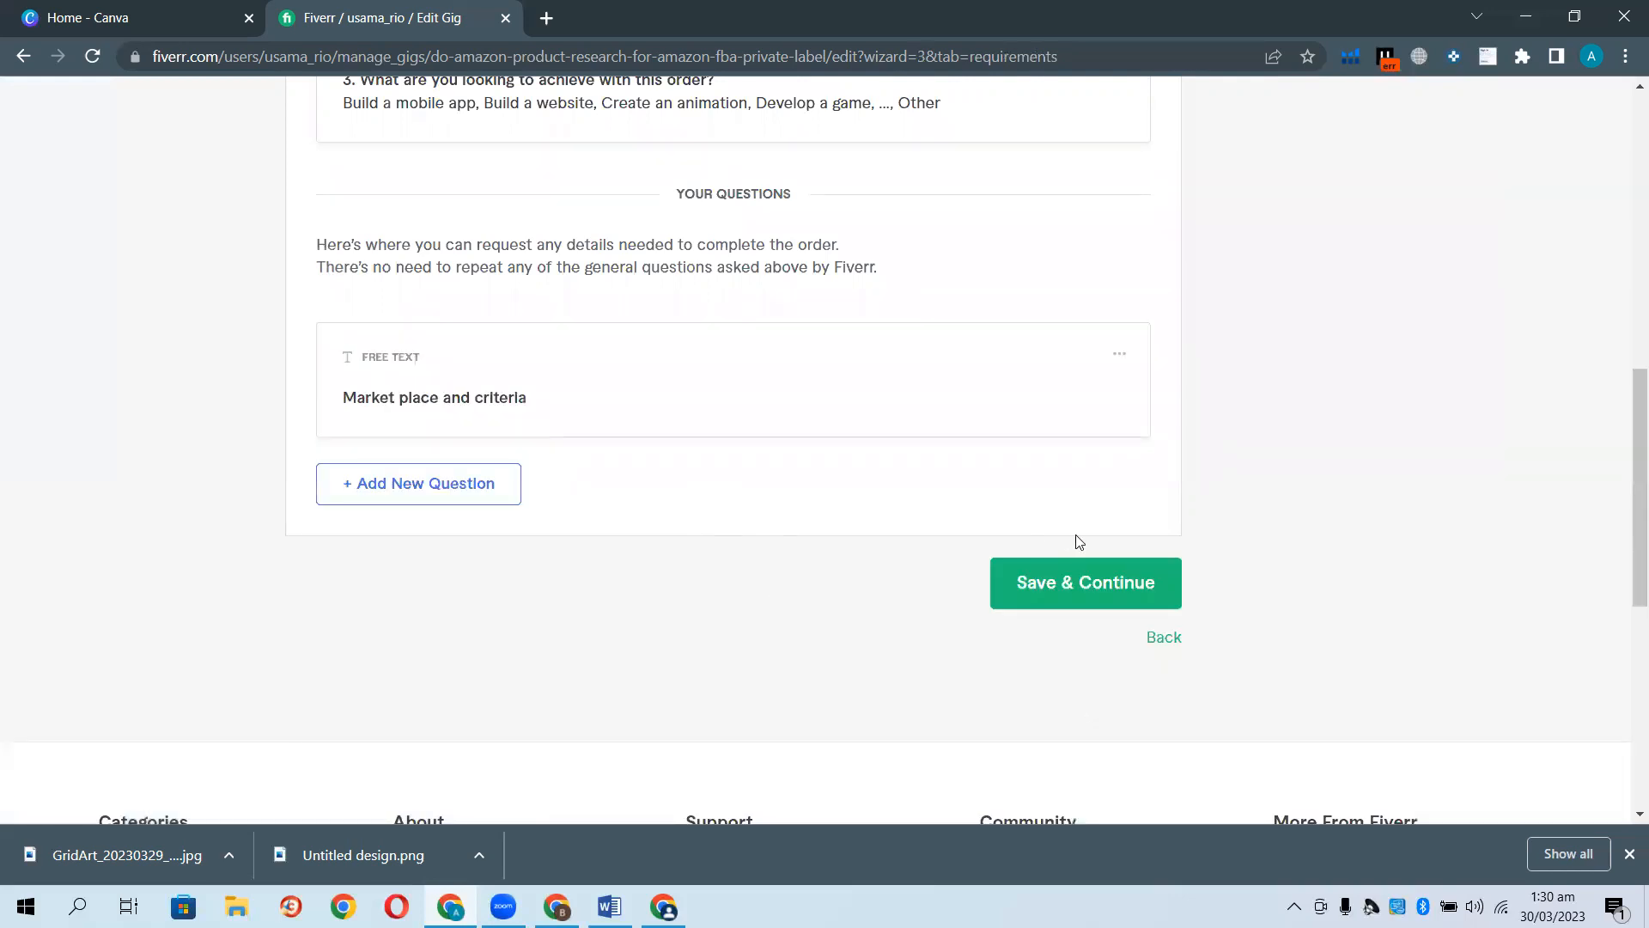
Save the requirements and bring up the Gallery step with its empty image slots.
{"action": "left_click", "coordinate": [1080, 576]}
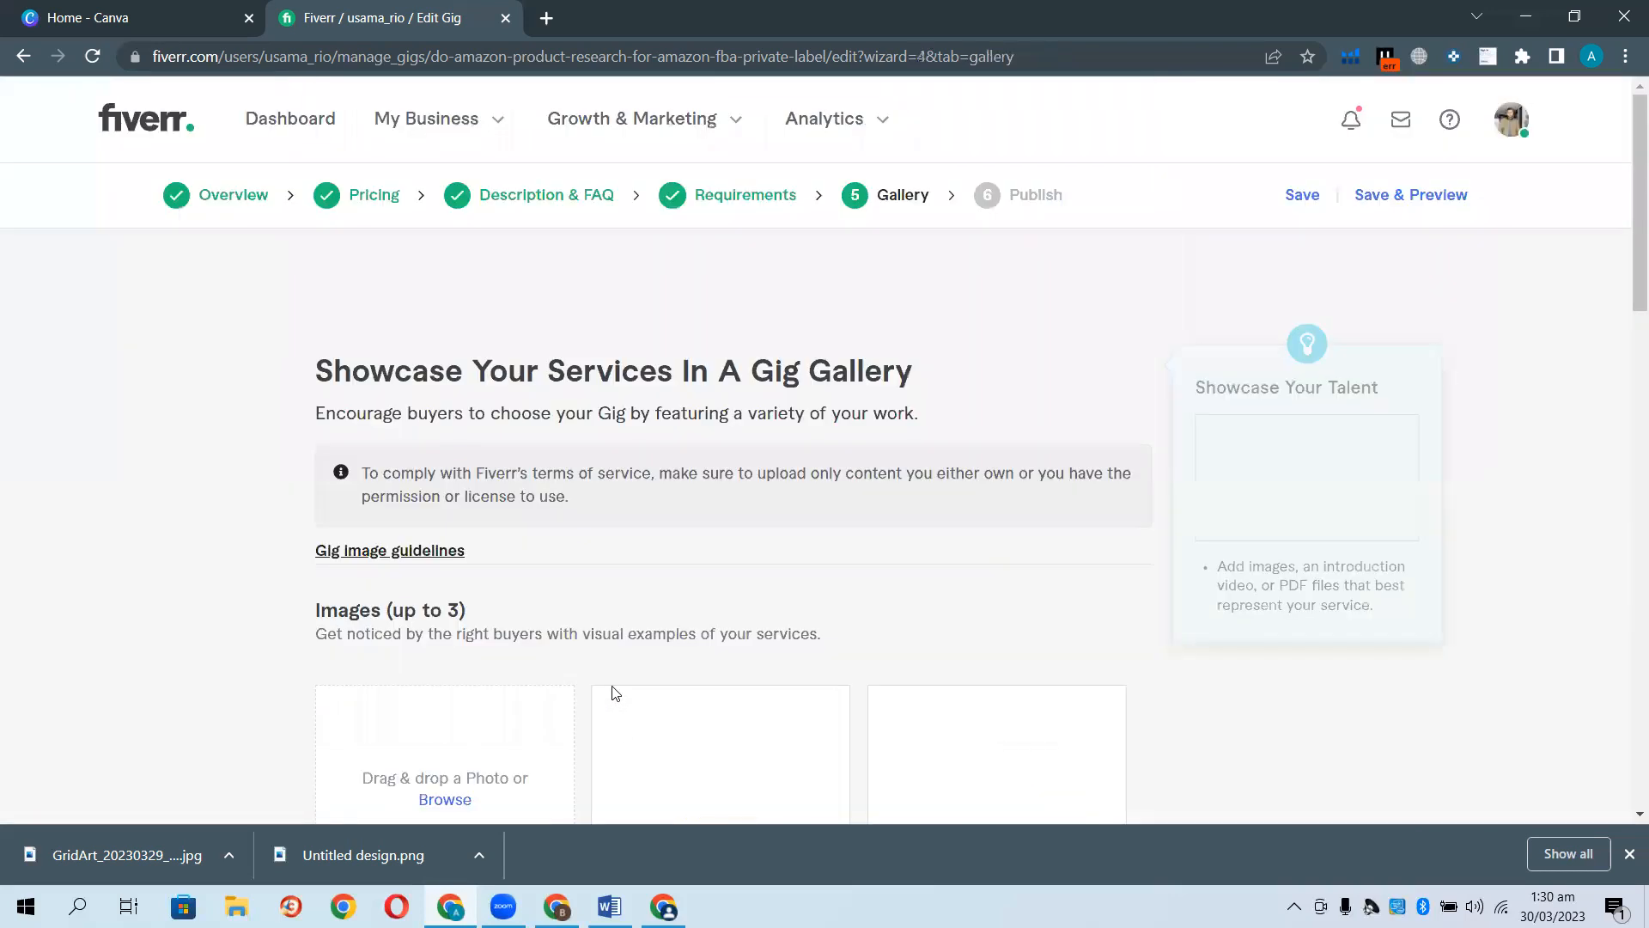
{"action": "scroll", "coordinate": [626, 568], "scroll_direction": "down", "scroll_amount": 2}
{"action": "scroll", "coordinate": [512, 447], "scroll_direction": "up", "scroll_amount": 2}
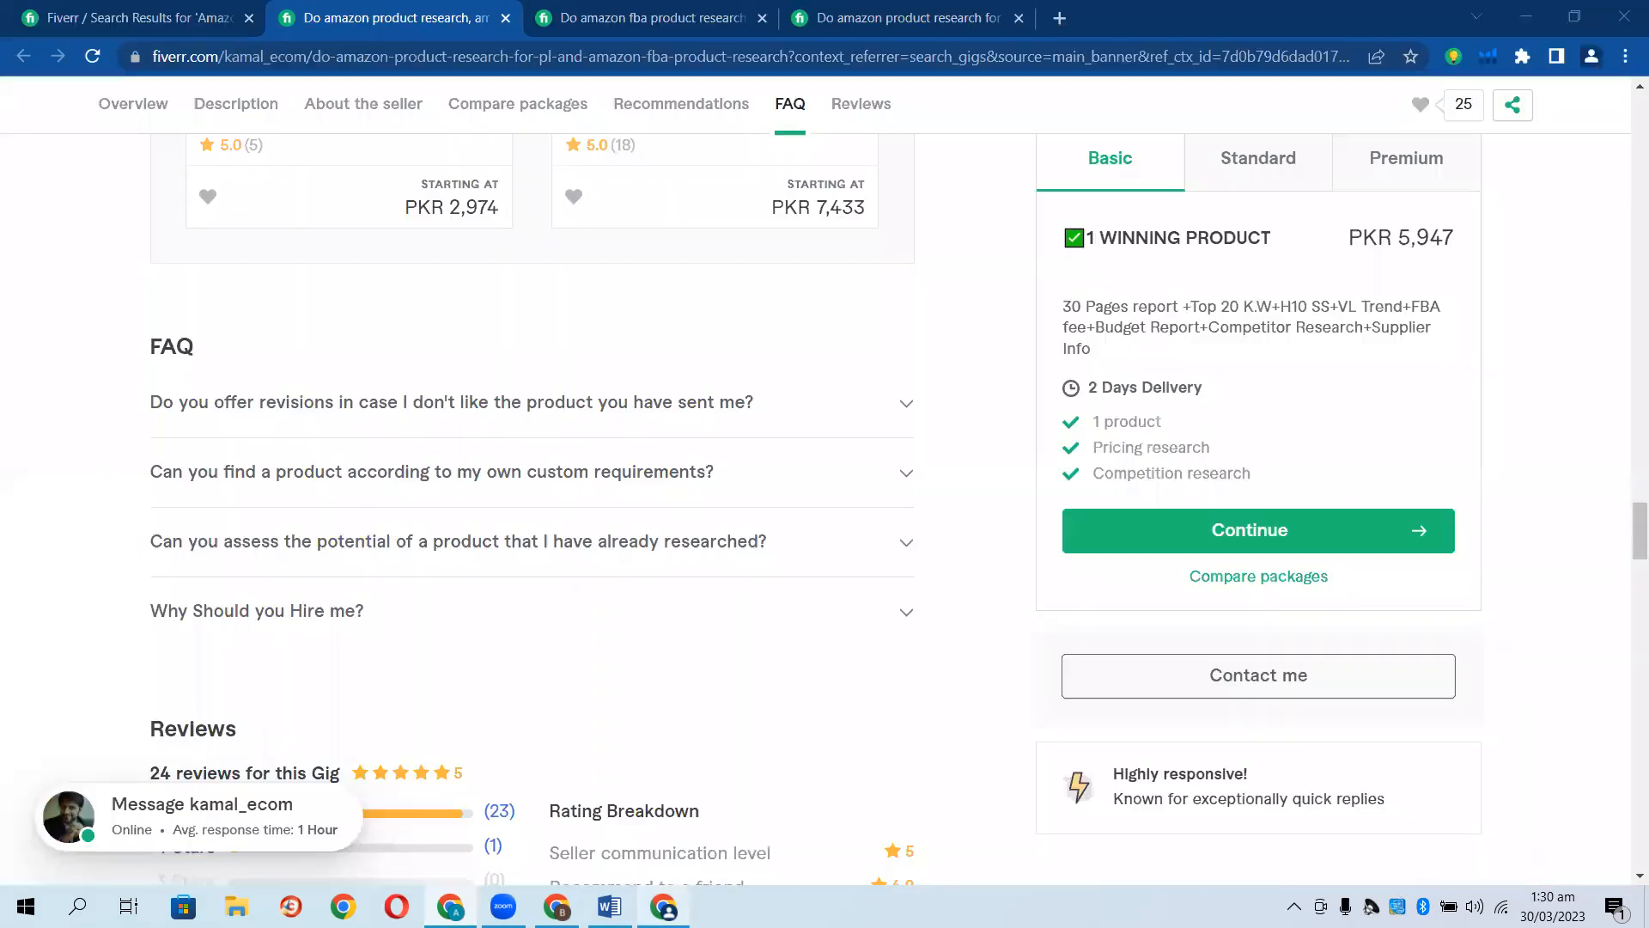
{"action": "scroll", "coordinate": [747, 655], "scroll_direction": "up", "scroll_amount": 15}
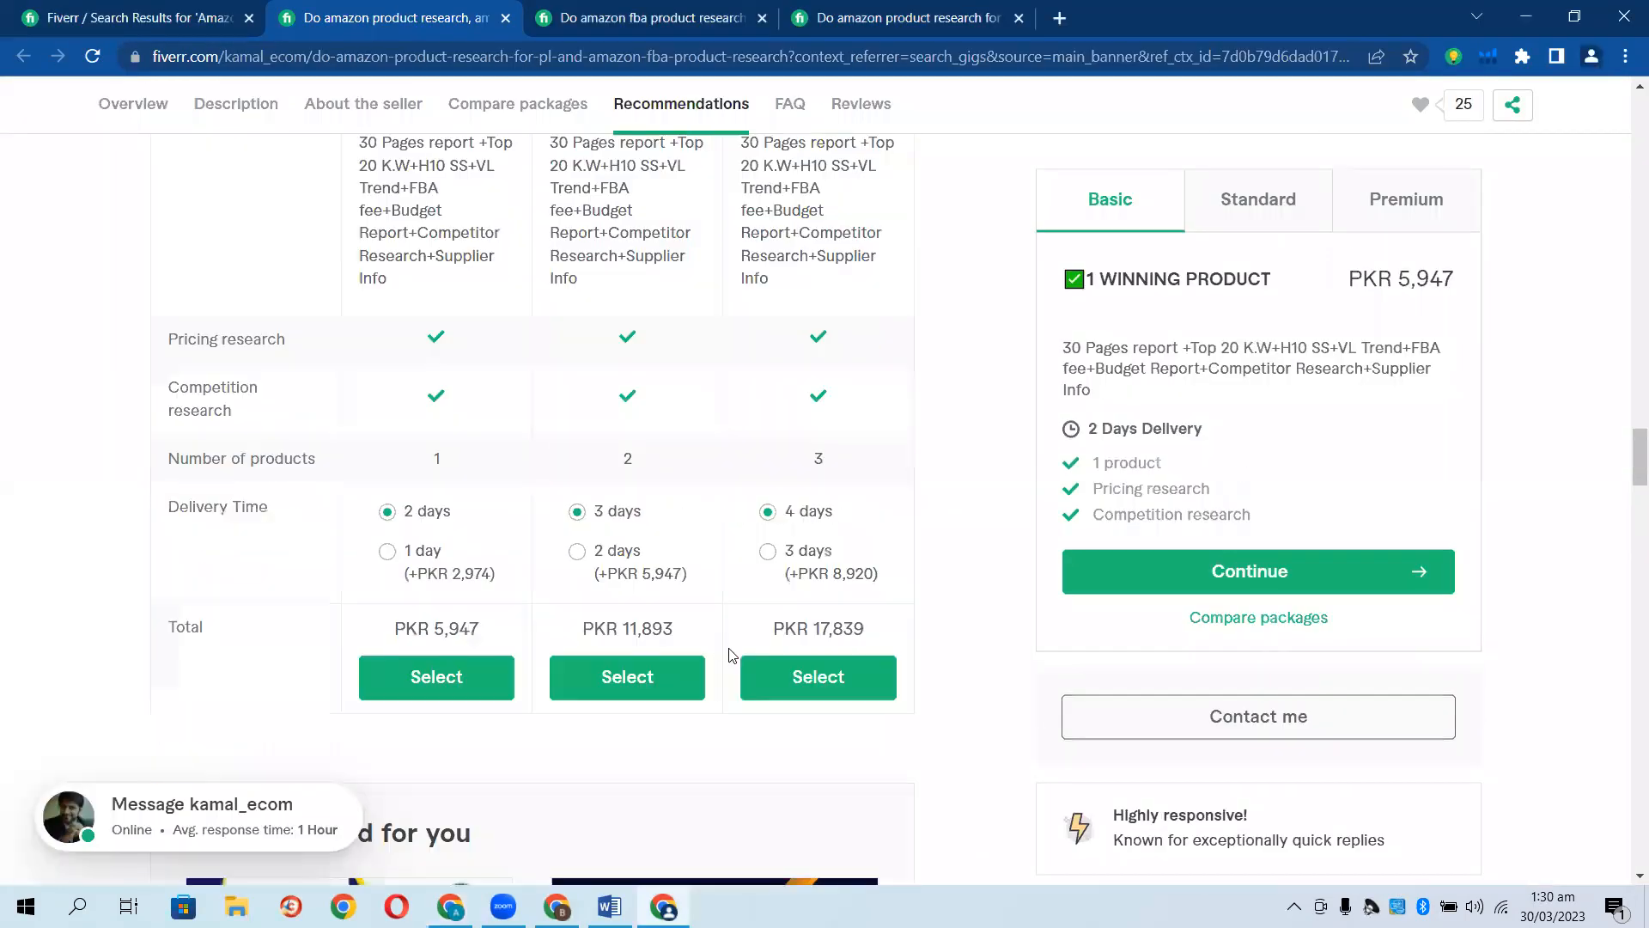
{"action": "scroll", "coordinate": [538, 630], "scroll_direction": "up", "scroll_amount": 10}
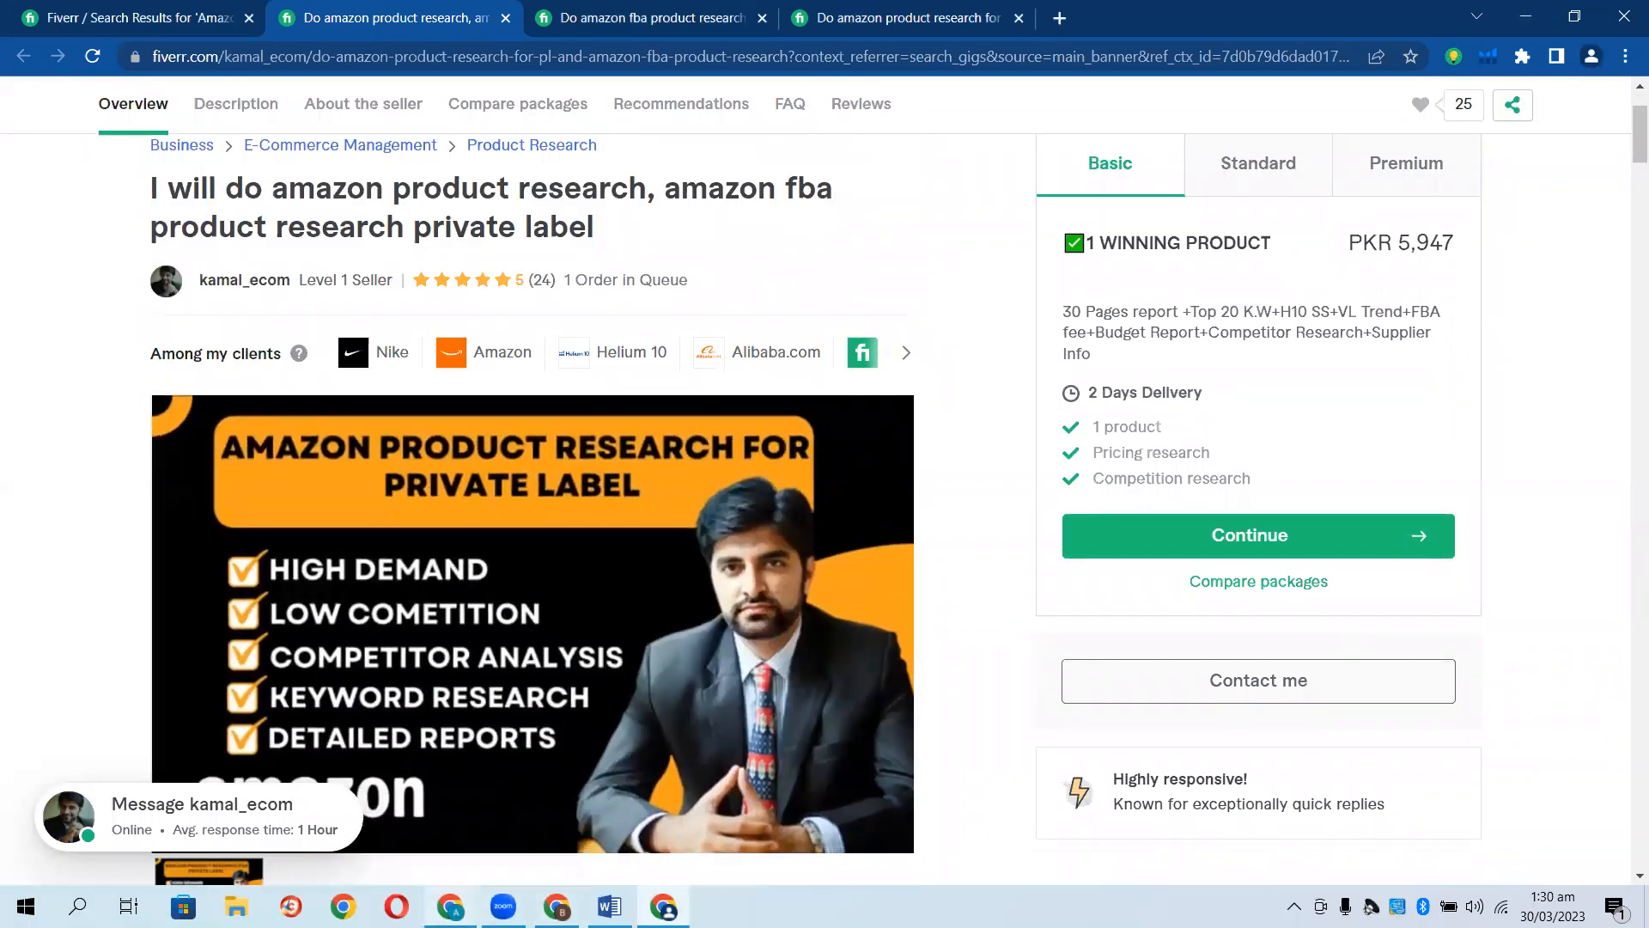
{"action": "left_click", "coordinate": [557, 905]}
{"action": "scroll", "coordinate": [163, 734], "scroll_direction": "down", "scroll_amount": 3}
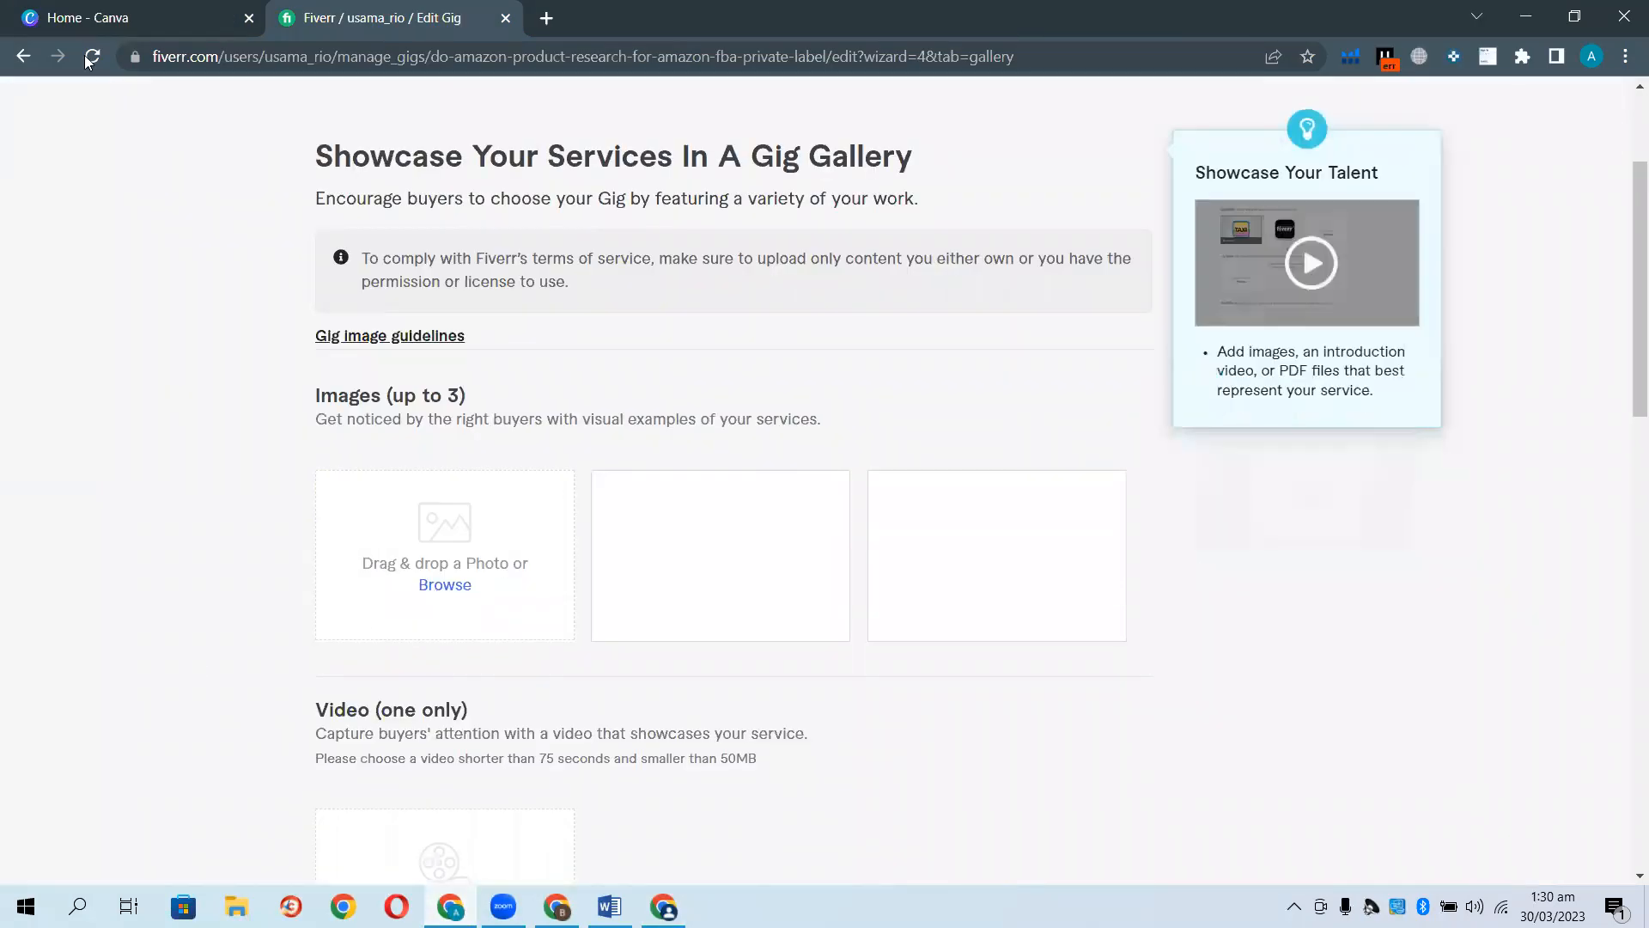
Start a new 1280 × 769 px Canva design, then return to the Gallery step.
{"action": "left_click", "coordinate": [115, 16]}
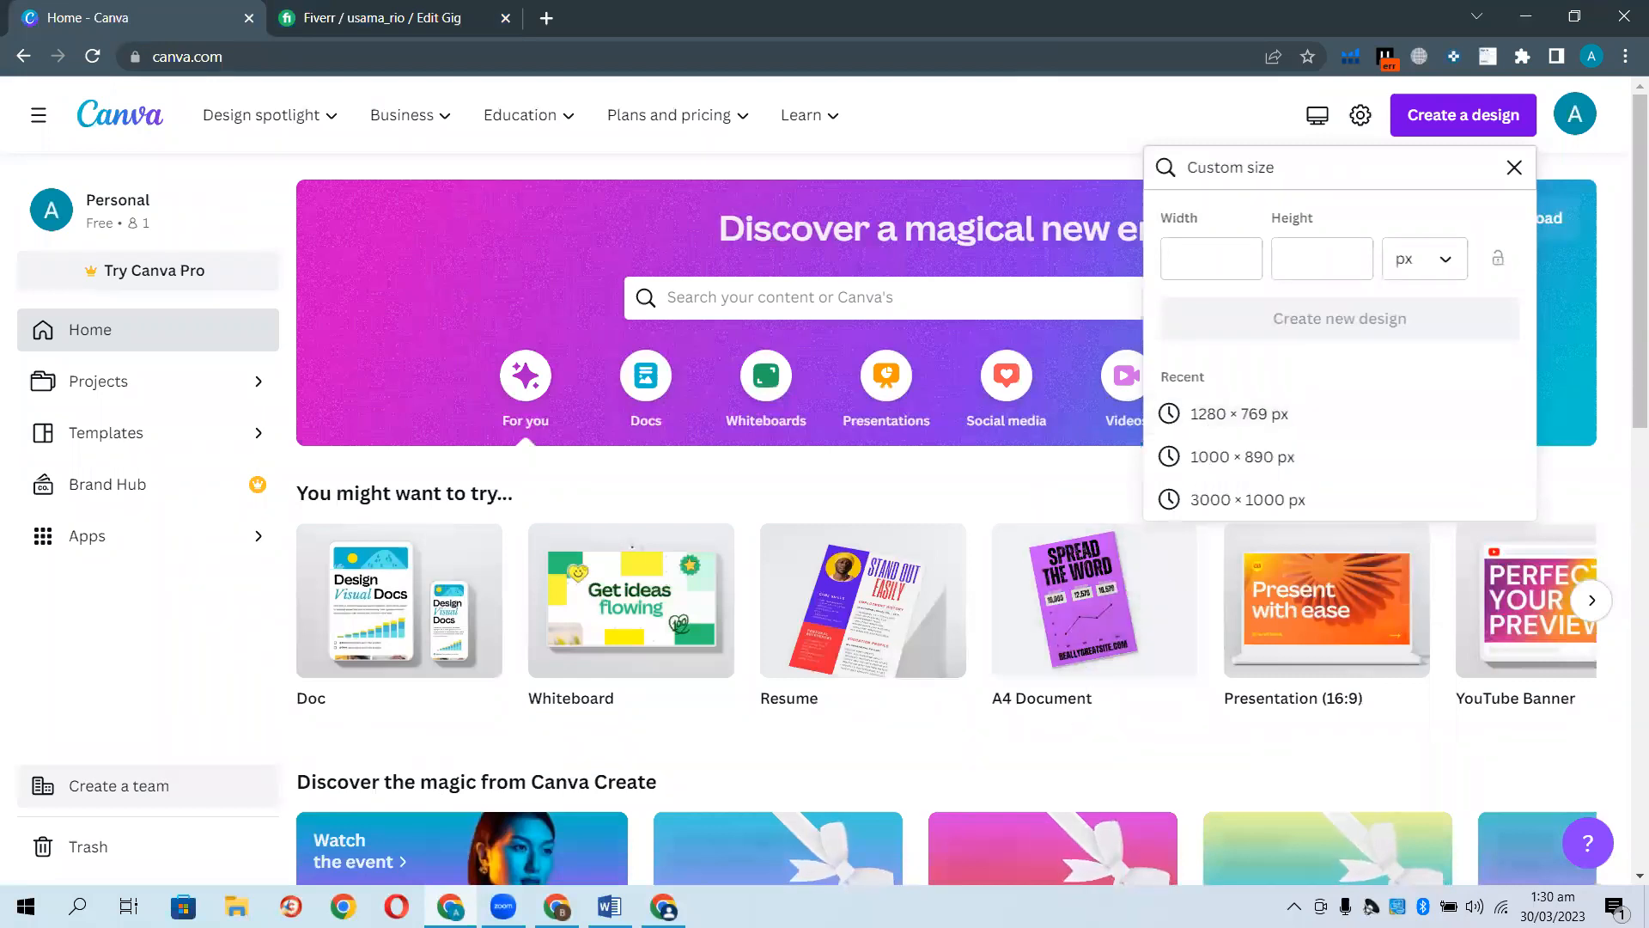
{"action": "left_click", "coordinate": [1224, 418]}
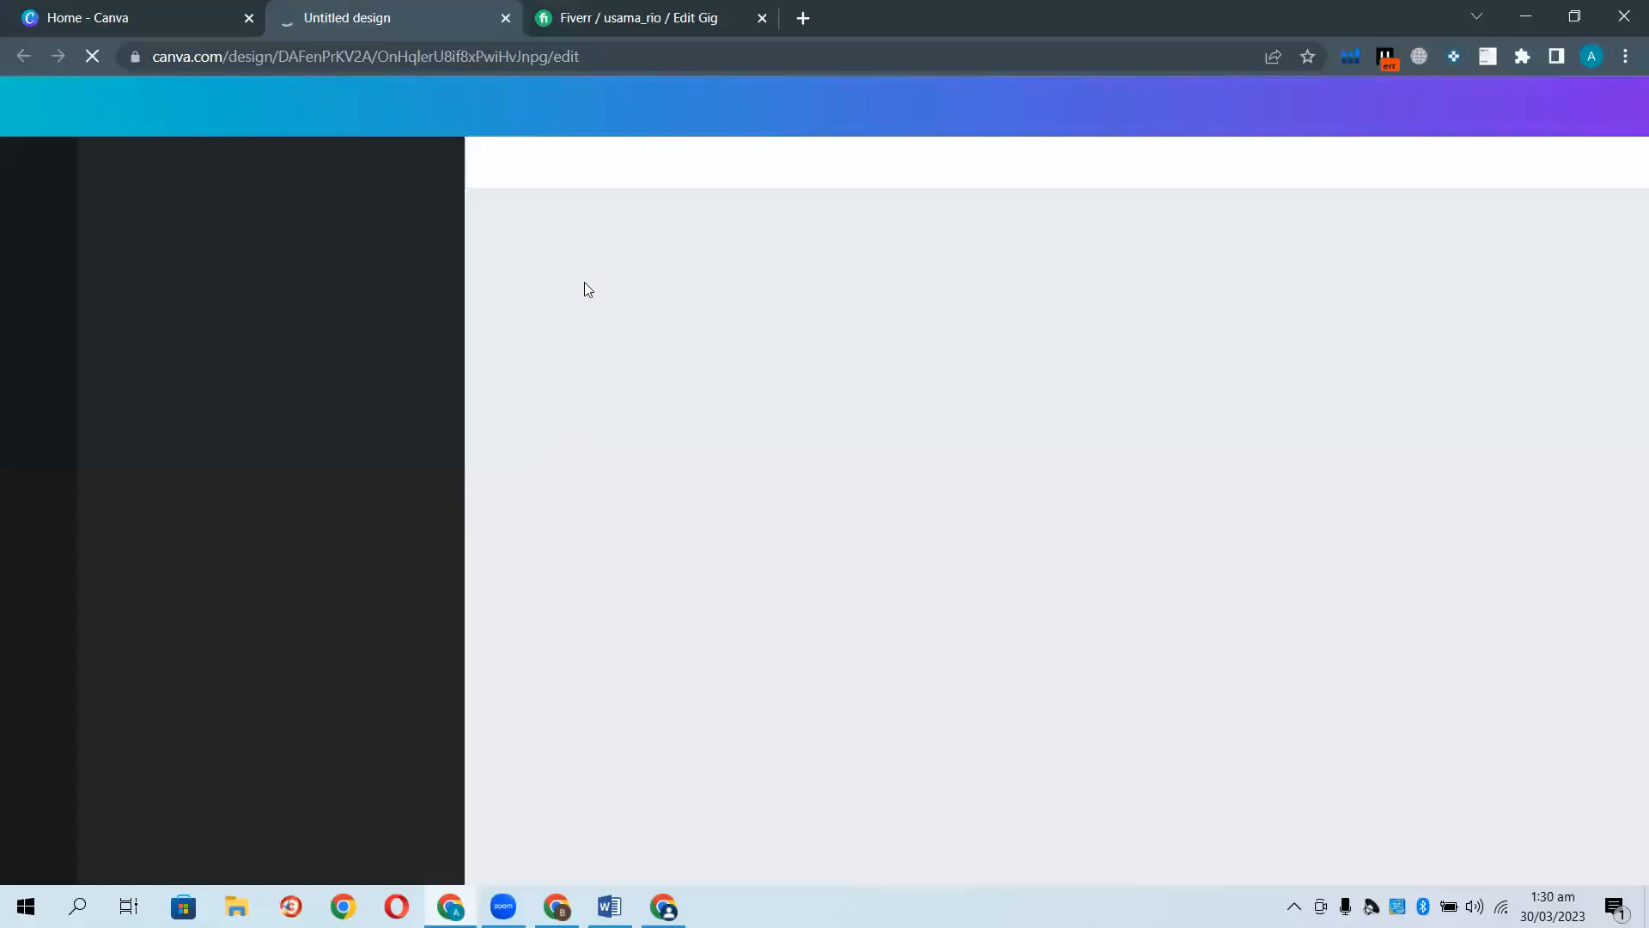
{"action": "left_click", "coordinate": [635, 19]}
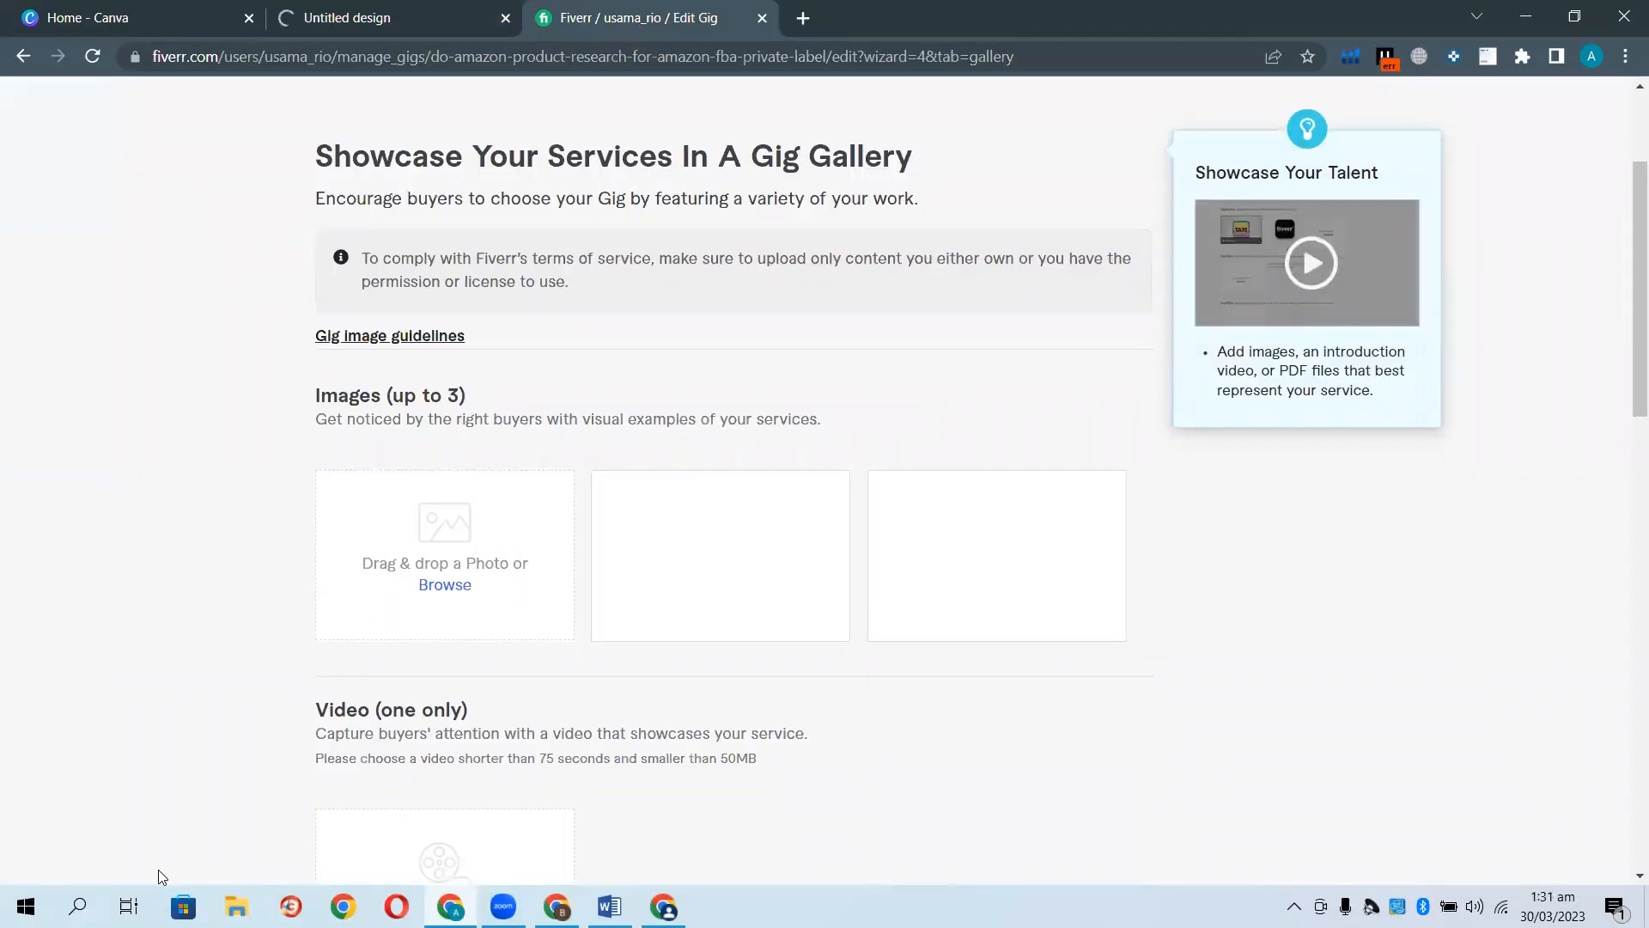
Upload the Untitled design image from Downloads as the gig's primary gallery image.
{"action": "left_click", "coordinate": [447, 587]}
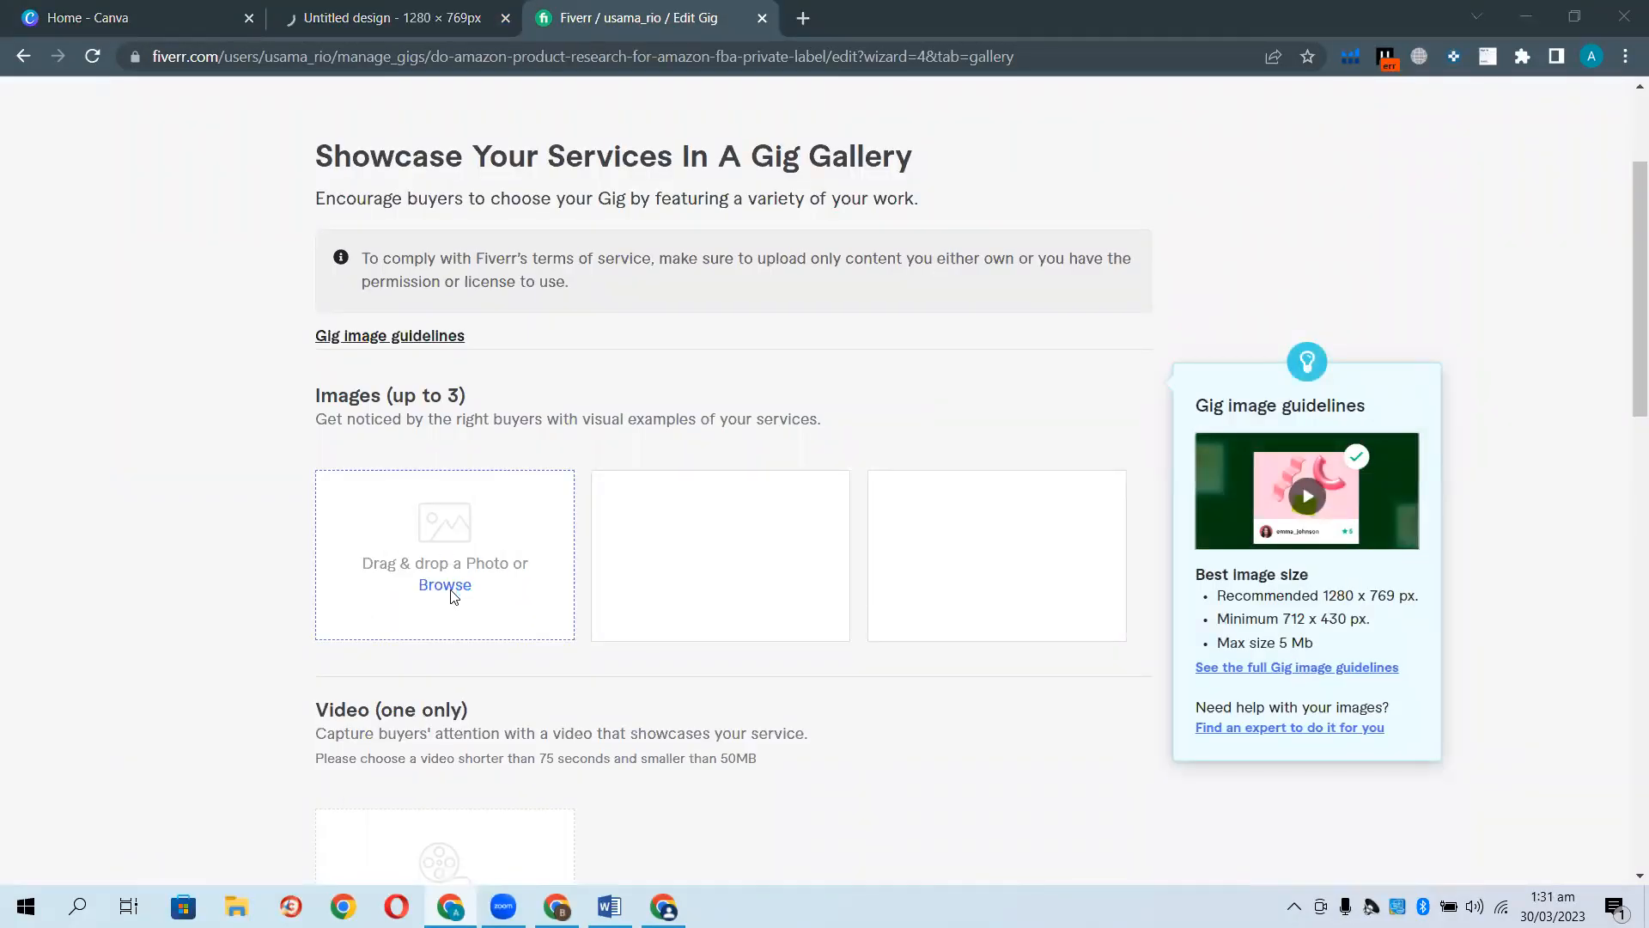
{"action": "left_click", "coordinate": [97, 167]}
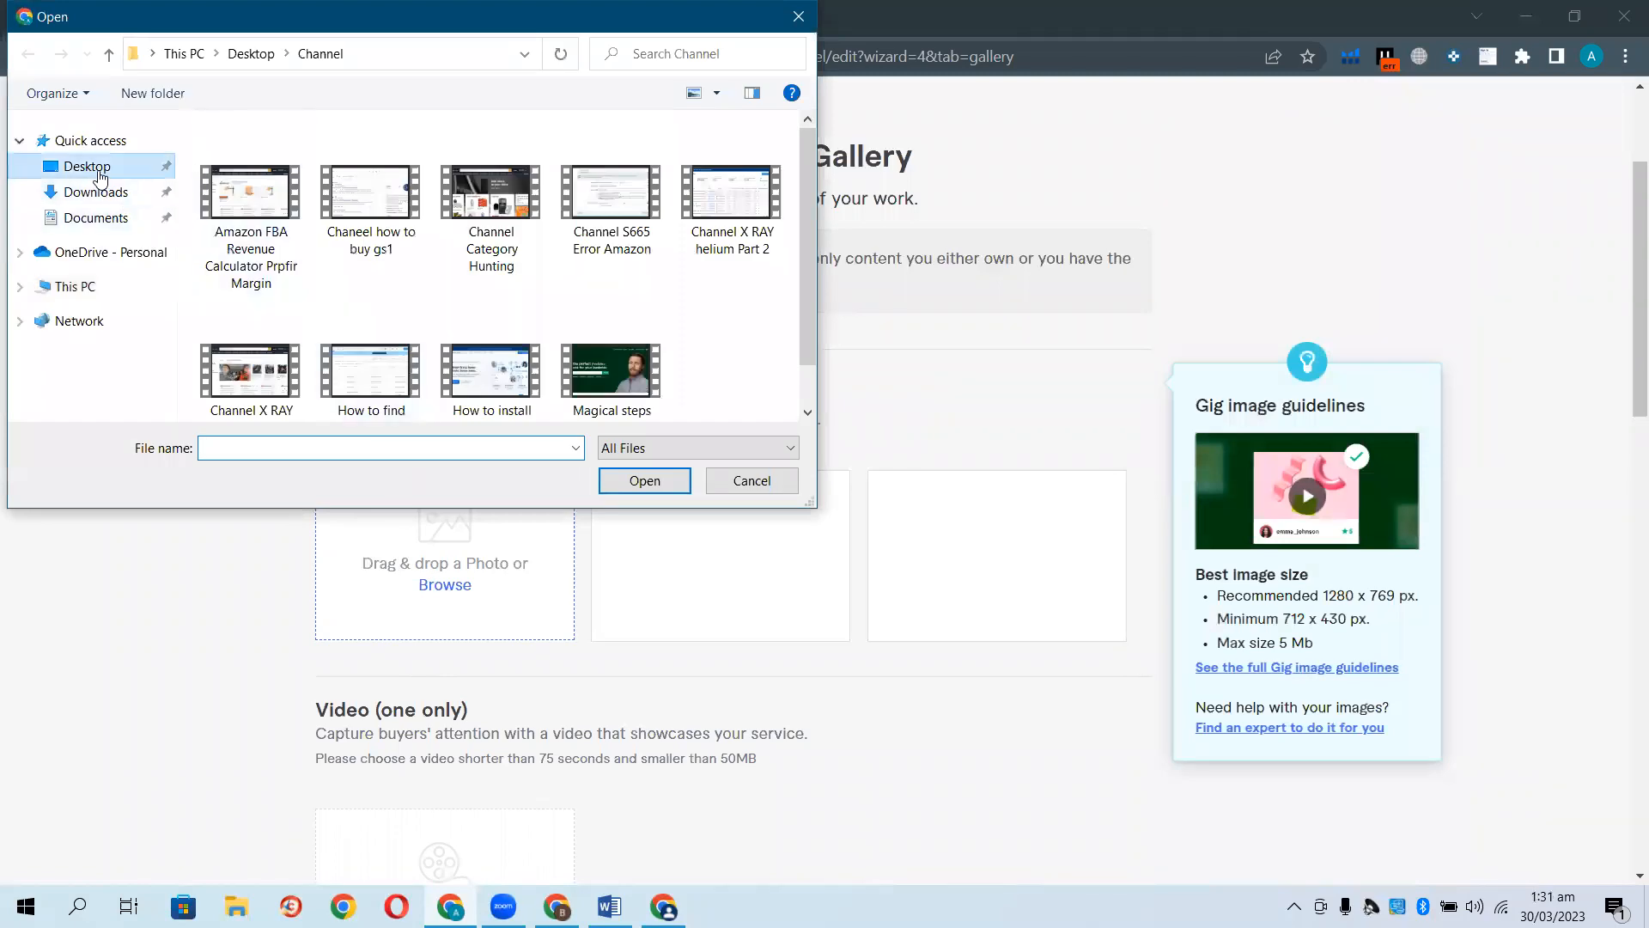
{"action": "left_click", "coordinate": [97, 192]}
{"action": "double_click", "coordinate": [369, 215]}
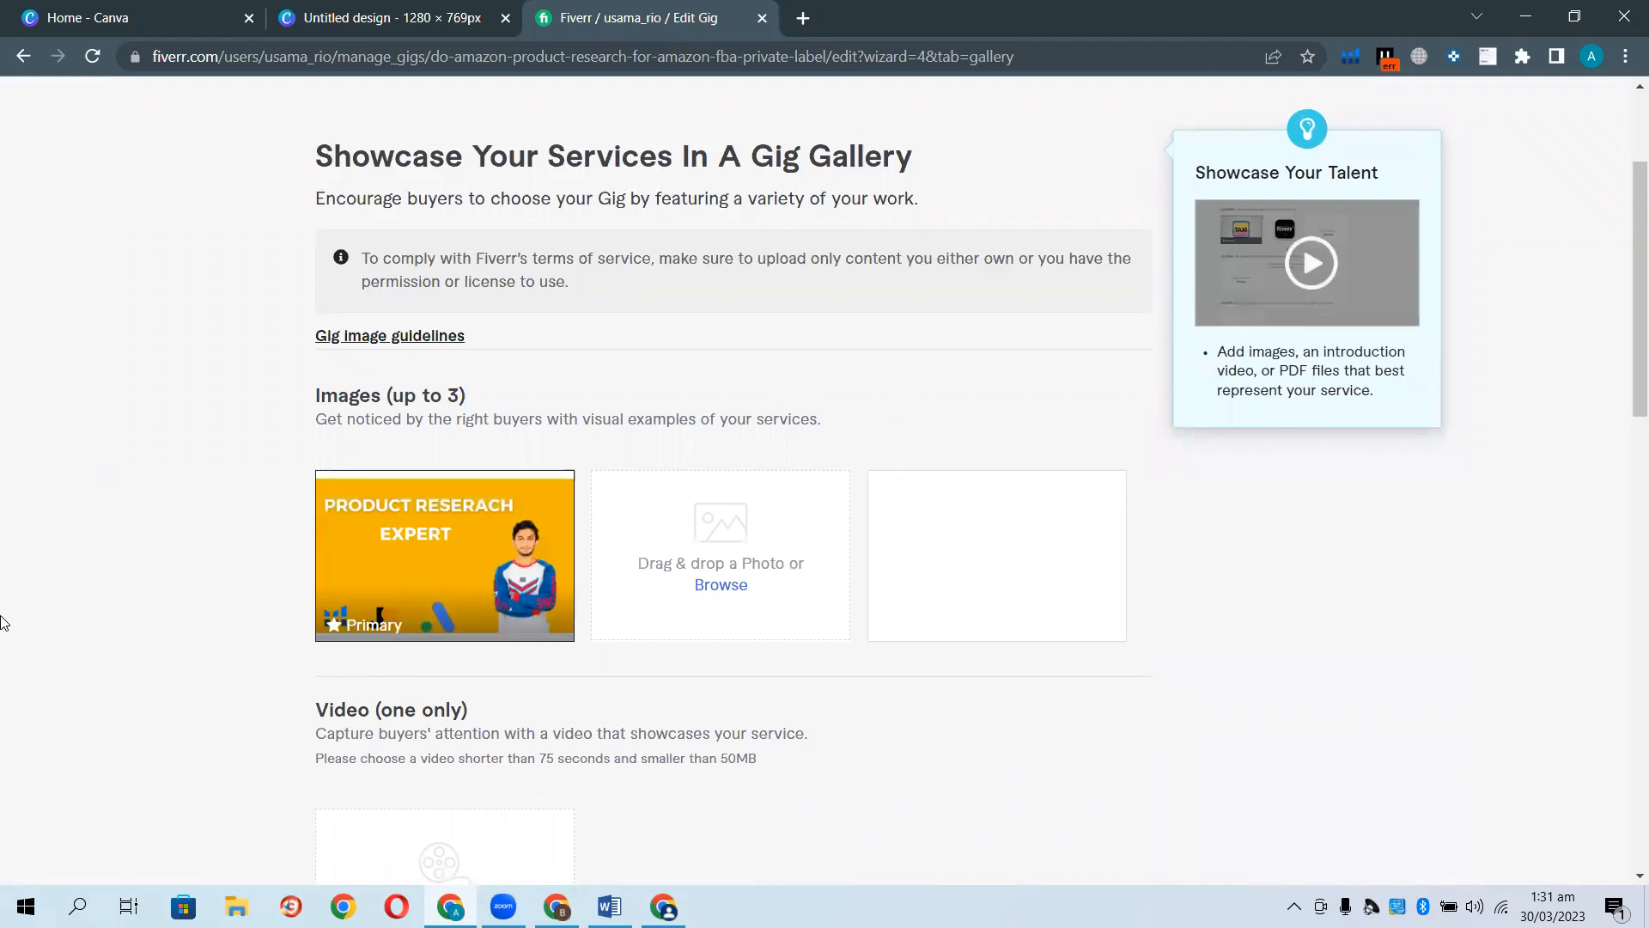
{"action": "mouse_move", "coordinate": [370, 585]}
Save the Gallery step and continue to Publish.
{"action": "scroll", "coordinate": [112, 615], "scroll_direction": "down", "scroll_amount": 4}
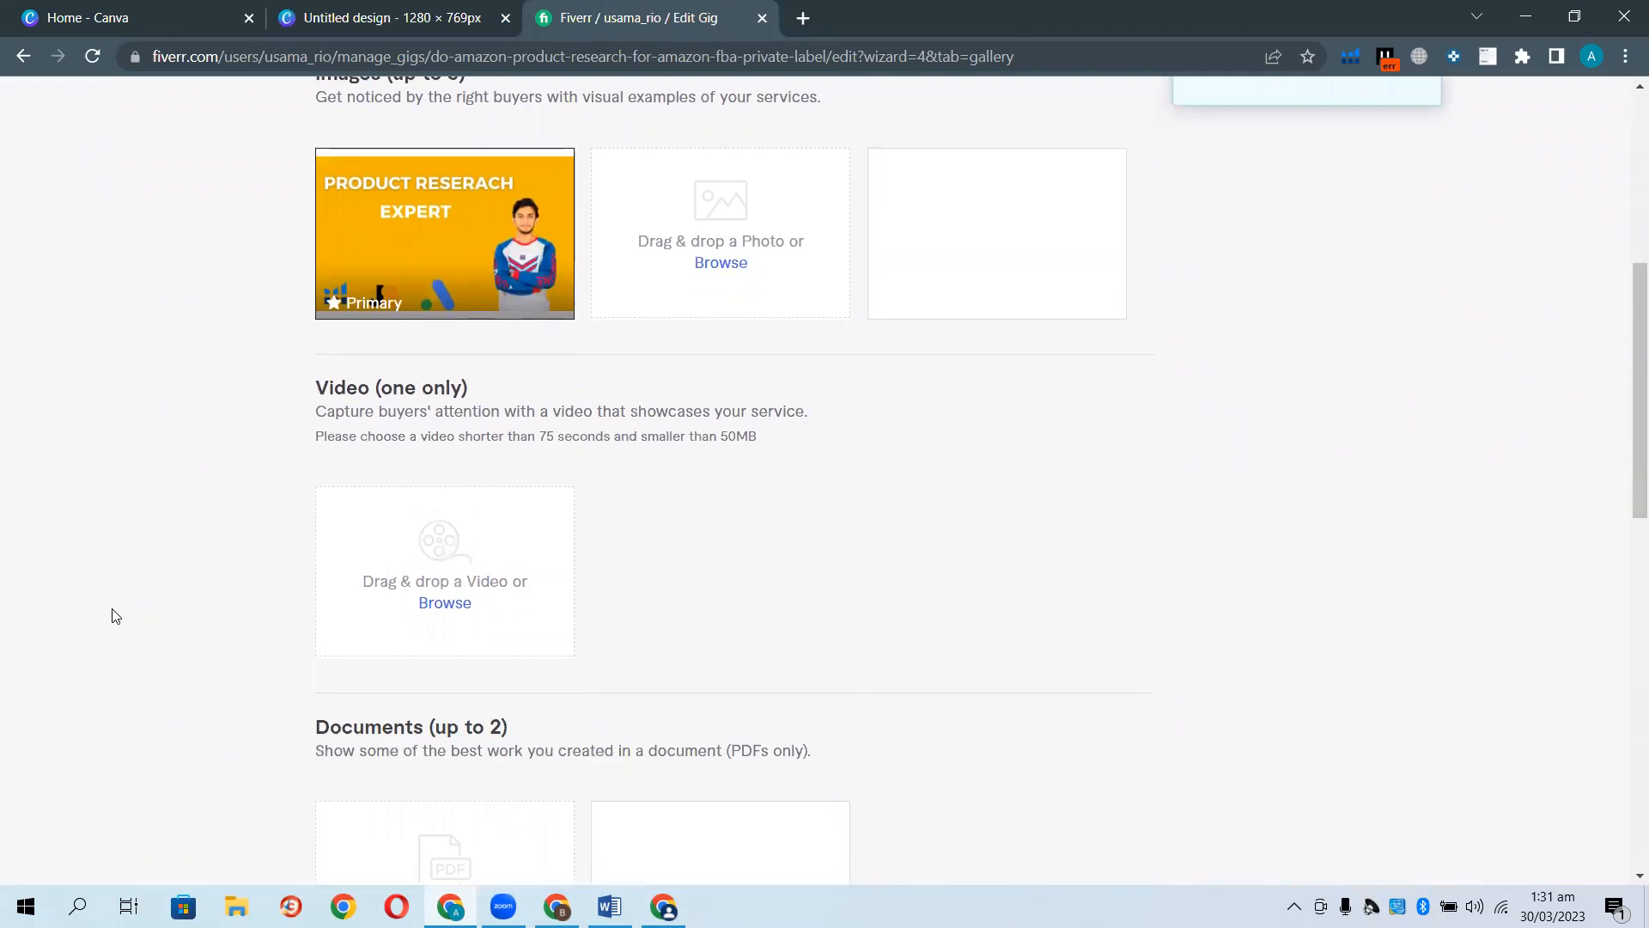
{"action": "scroll", "coordinate": [112, 616], "scroll_direction": "down", "scroll_amount": 4}
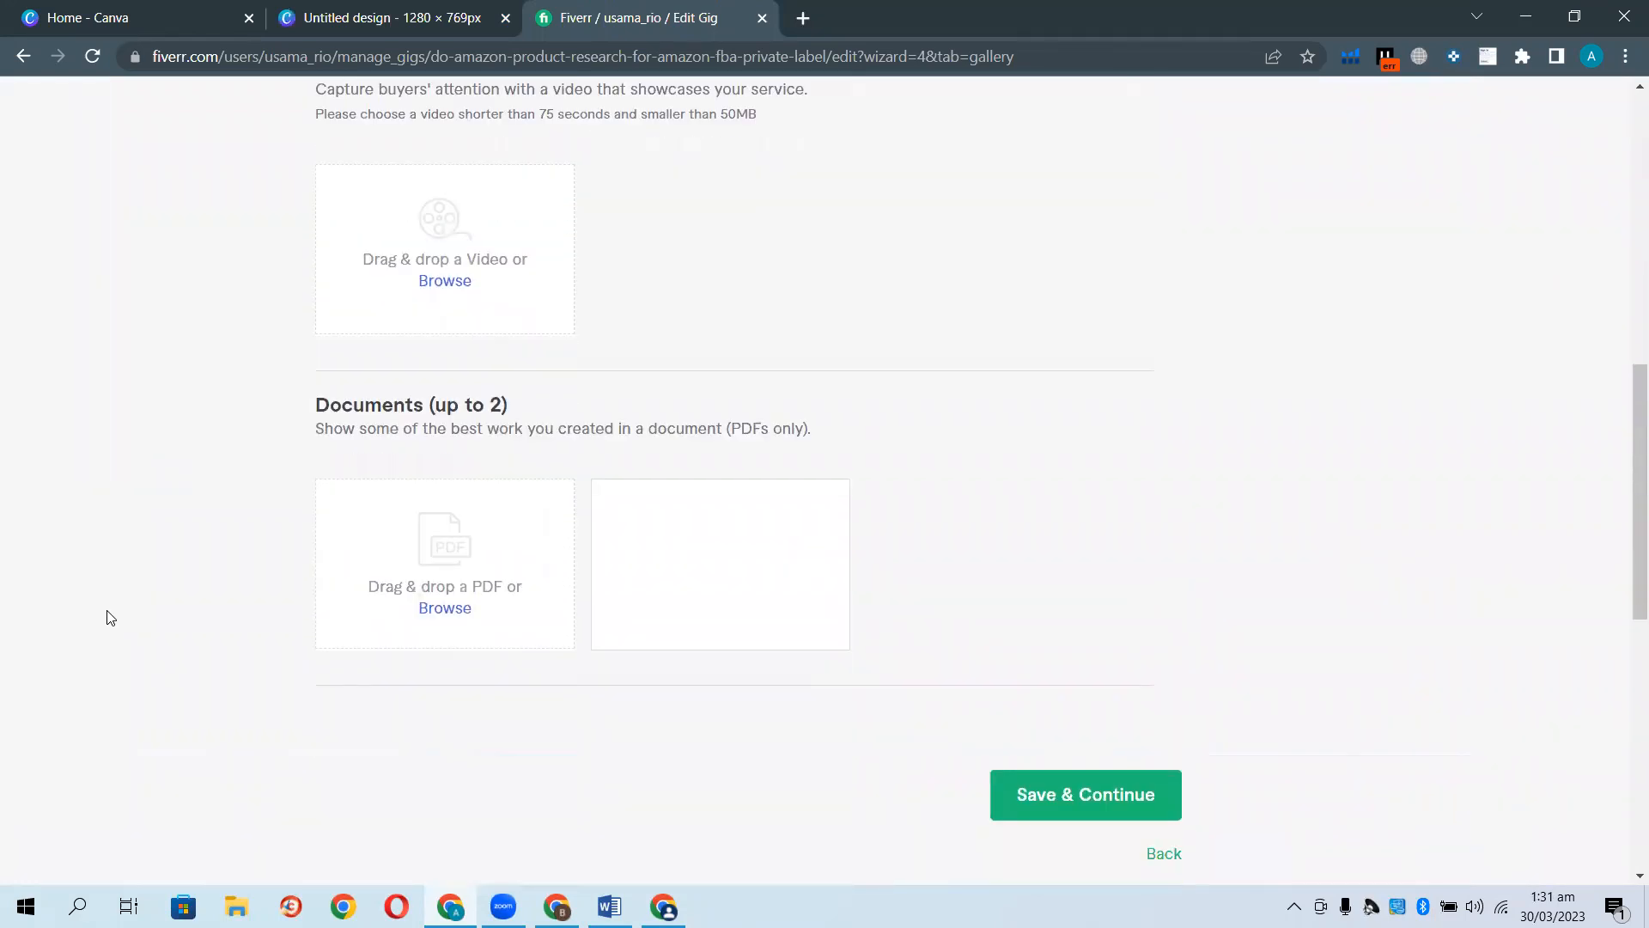
{"action": "mouse_move", "coordinate": [464, 628]}
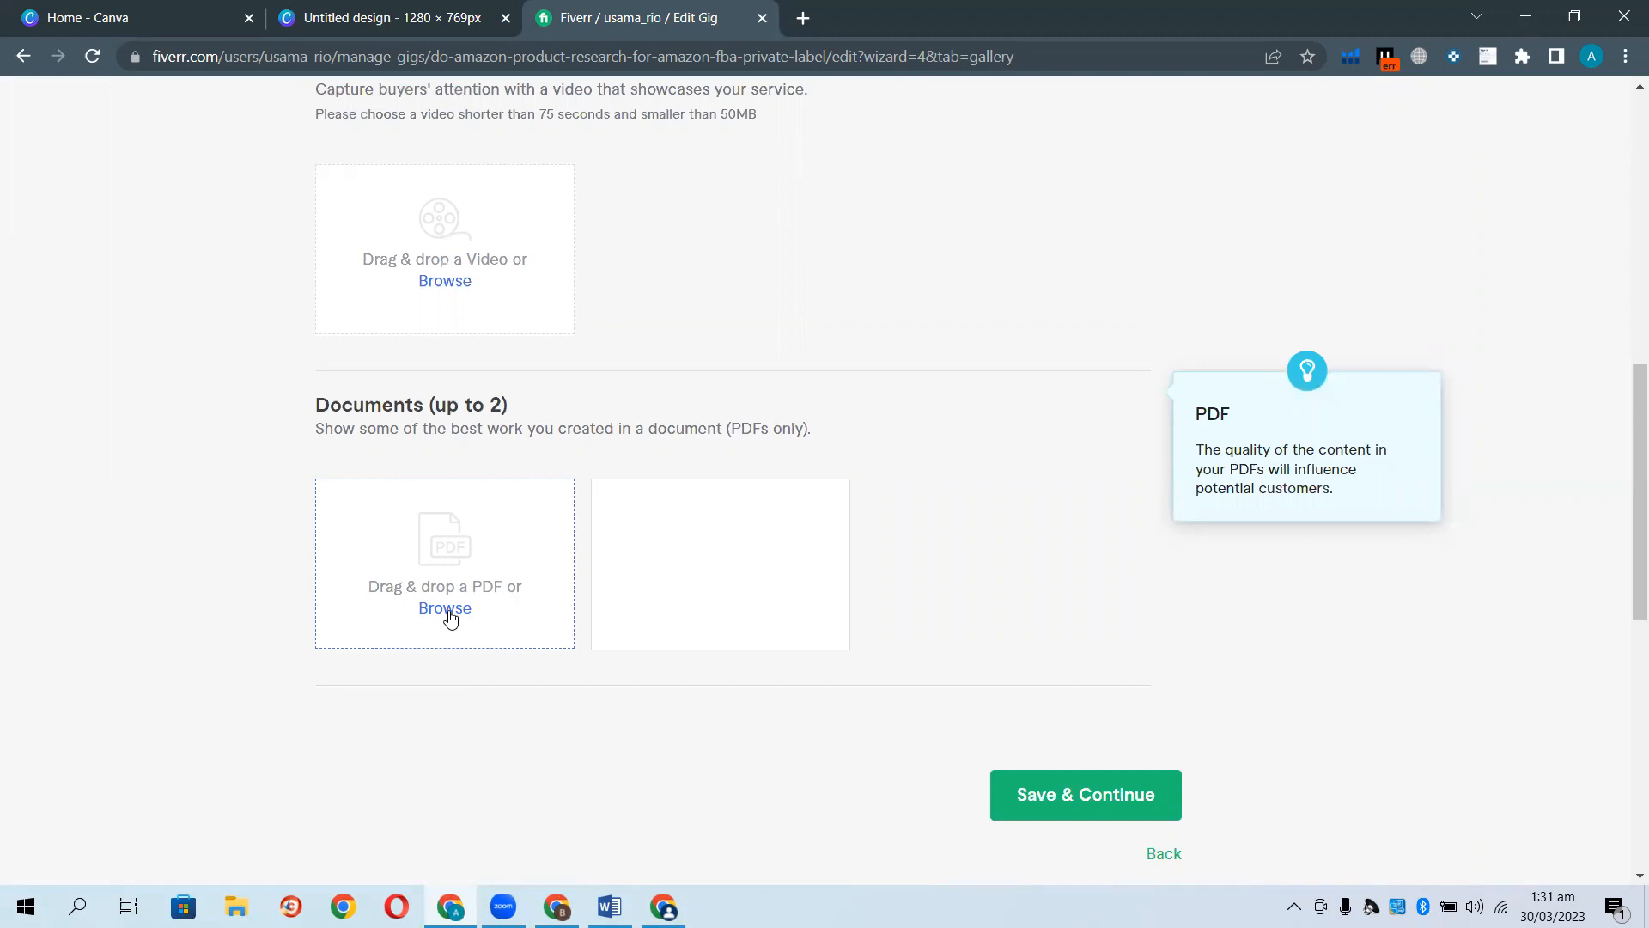
{"action": "left_click", "coordinate": [1055, 799]}
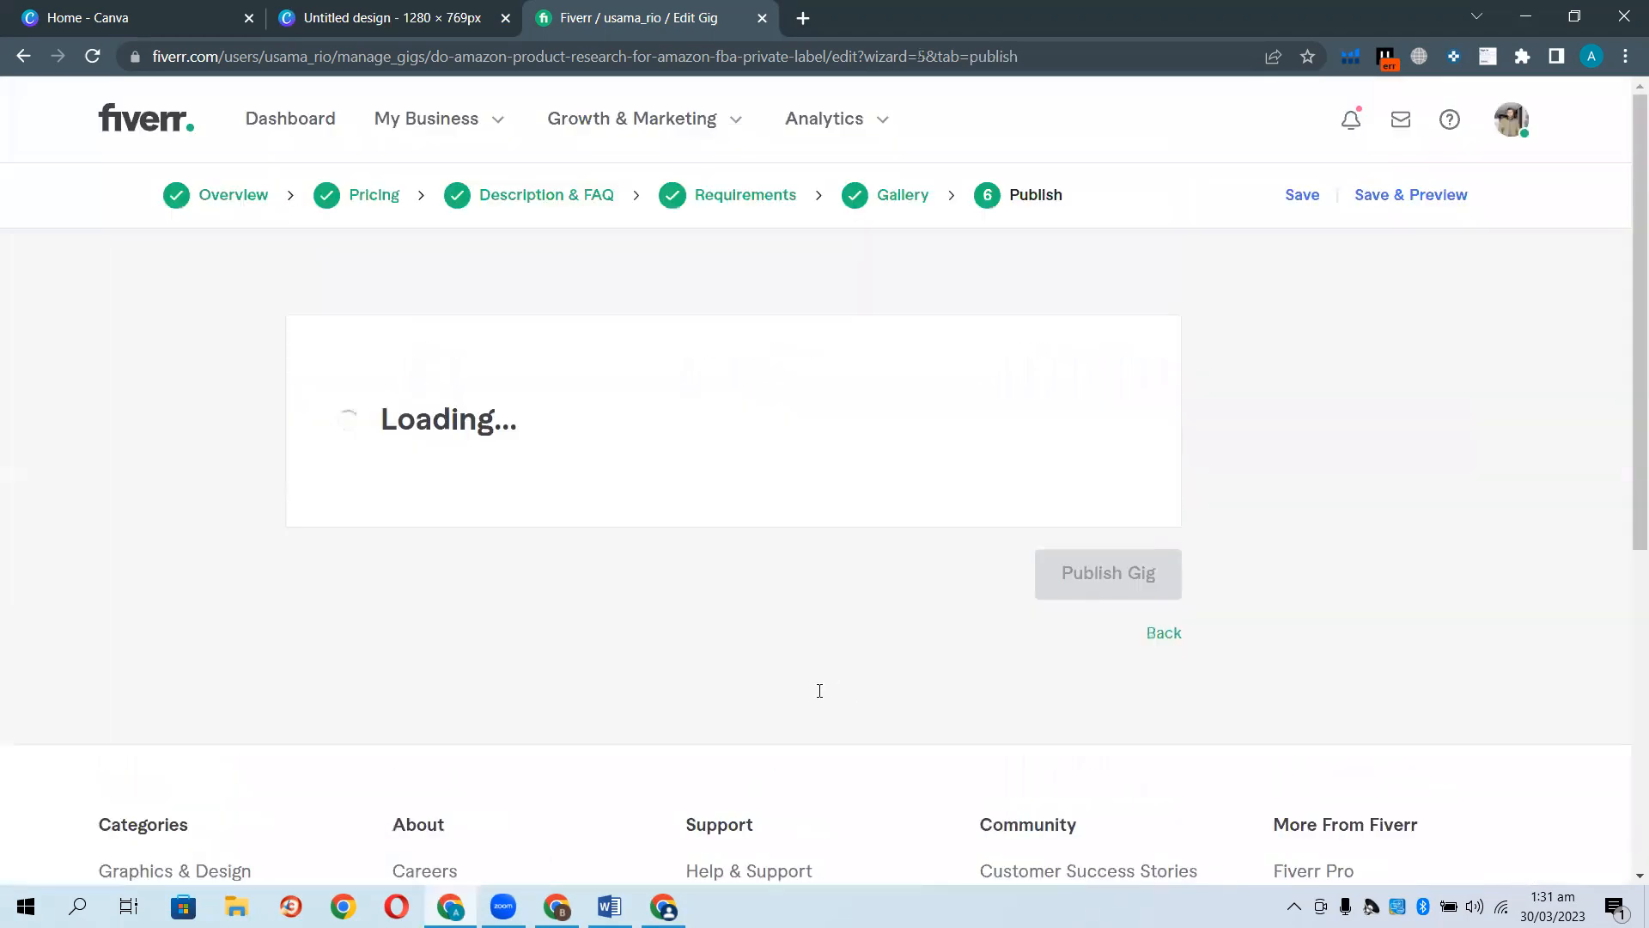
Open the required 40-minute U.S English Basic Skills Test from the Publish step.
{"action": "scroll", "coordinate": [801, 662], "scroll_direction": "down", "scroll_amount": 3}
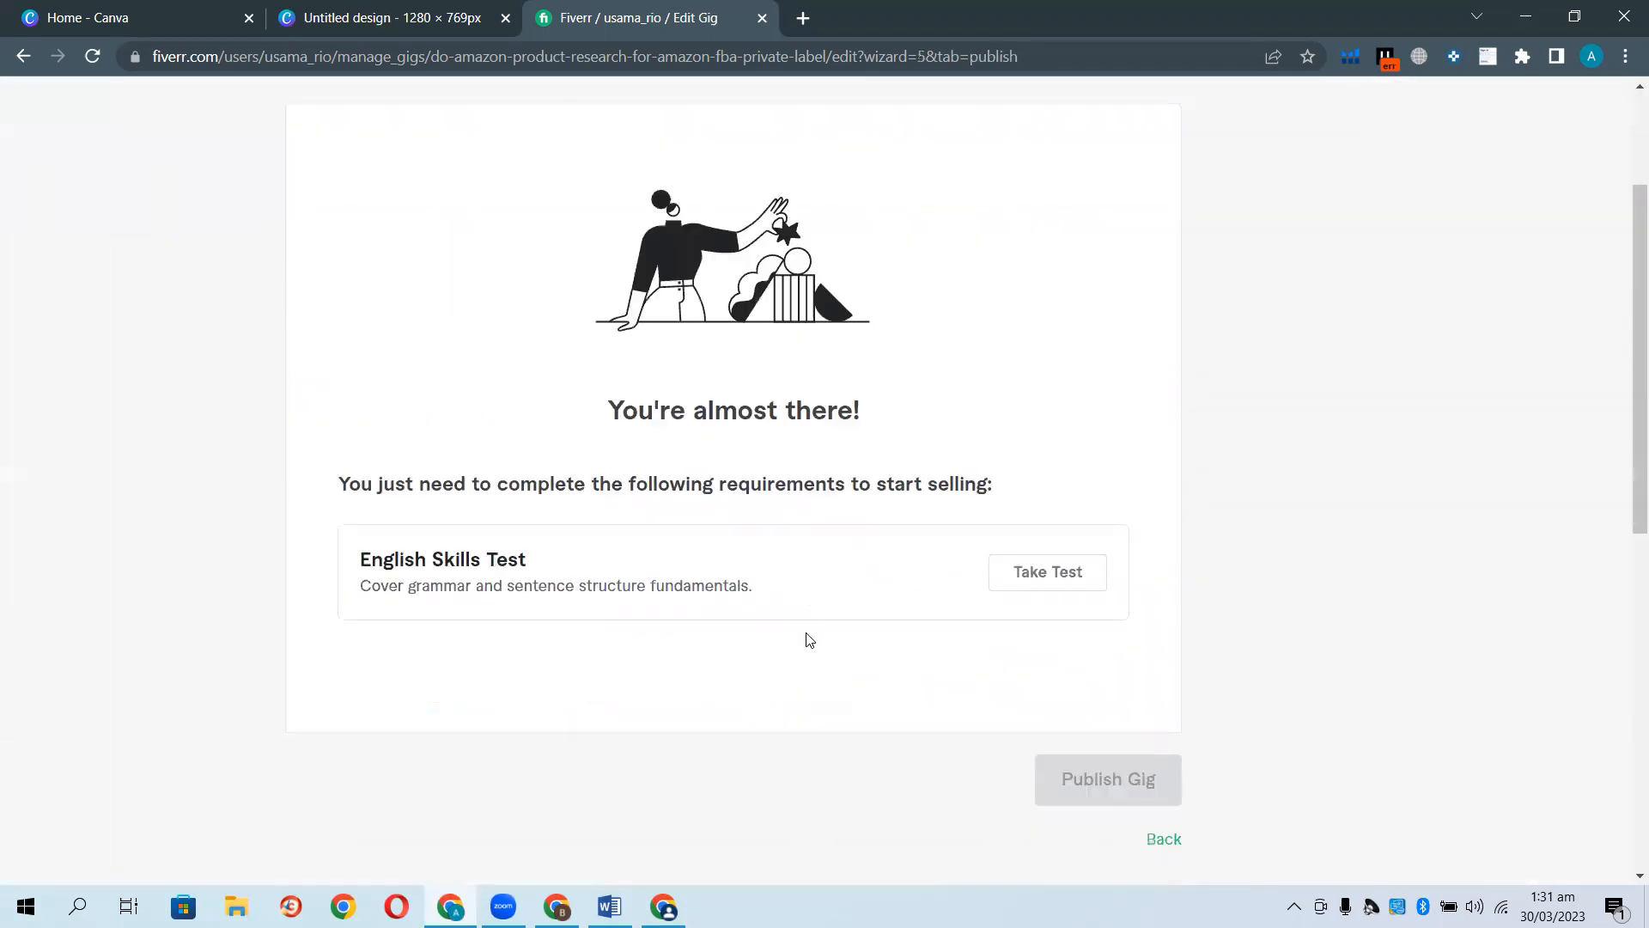
{"action": "left_click", "coordinate": [1045, 574]}
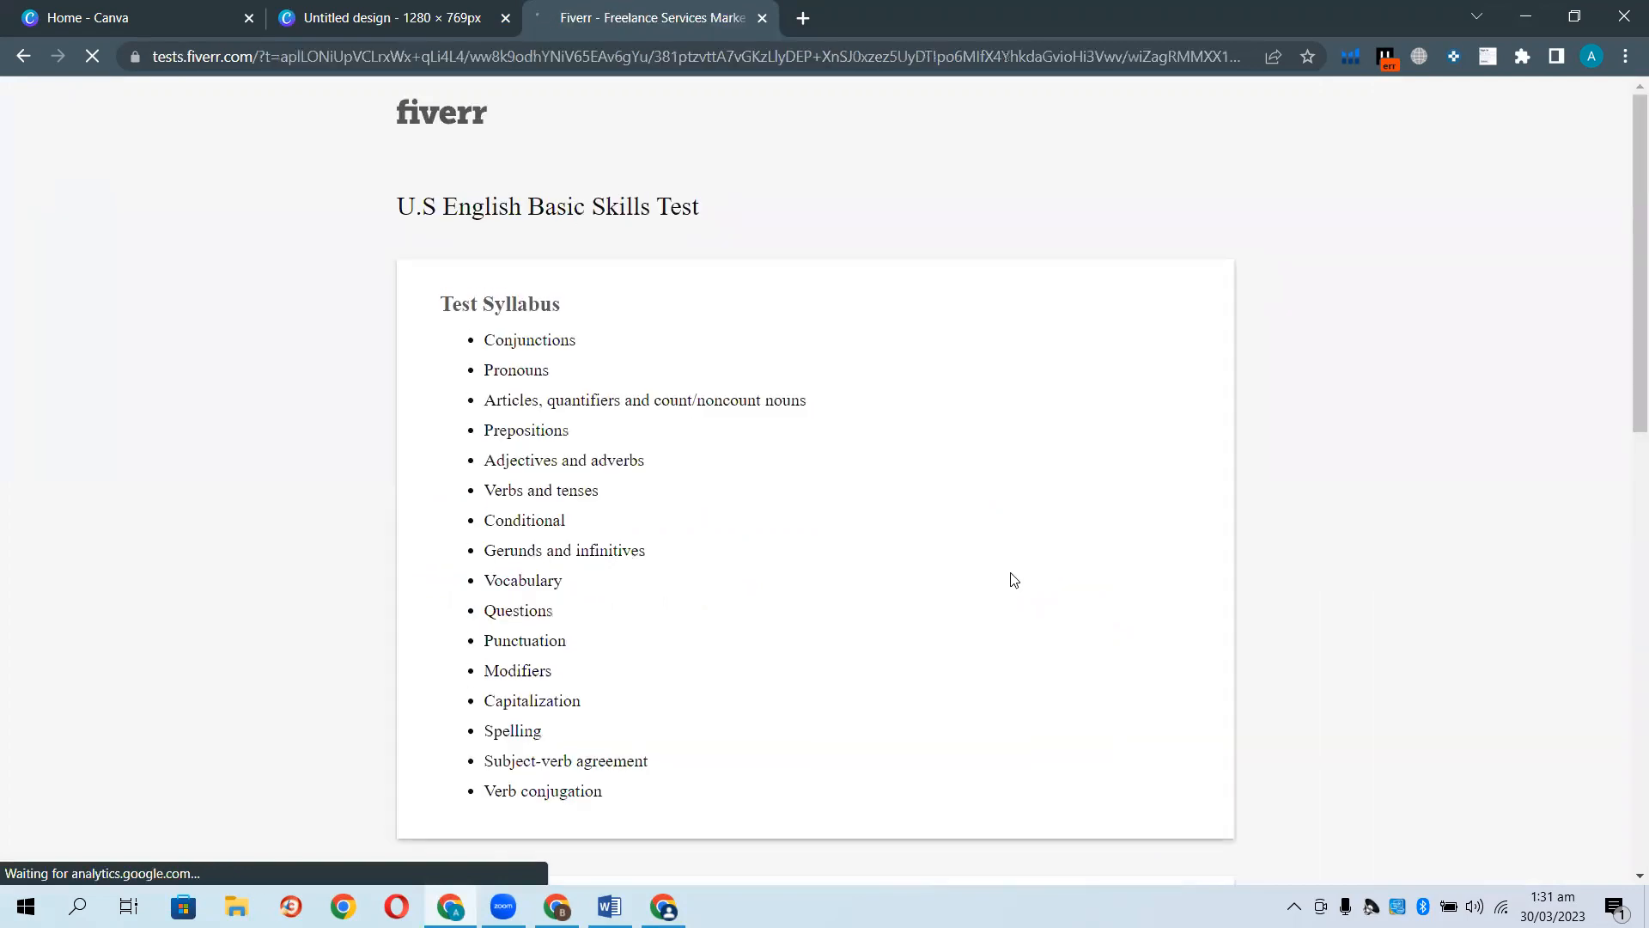
{"action": "scroll", "coordinate": [854, 641], "scroll_direction": "down", "scroll_amount": 3}
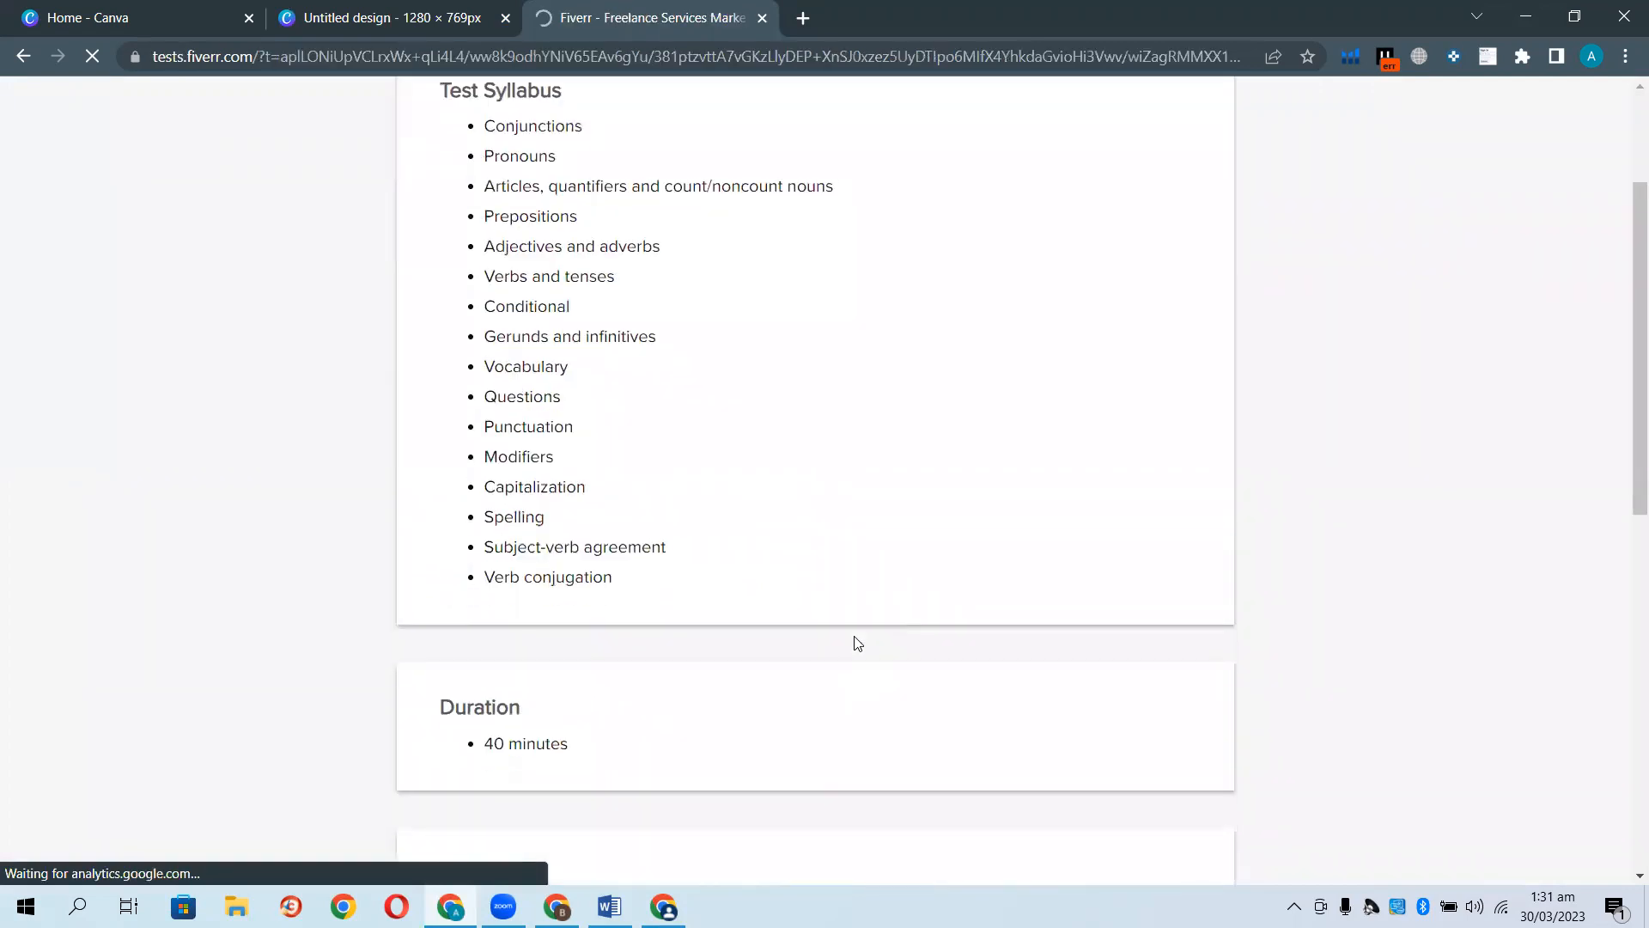
{"action": "scroll", "coordinate": [856, 641], "scroll_direction": "up", "scroll_amount": 2}
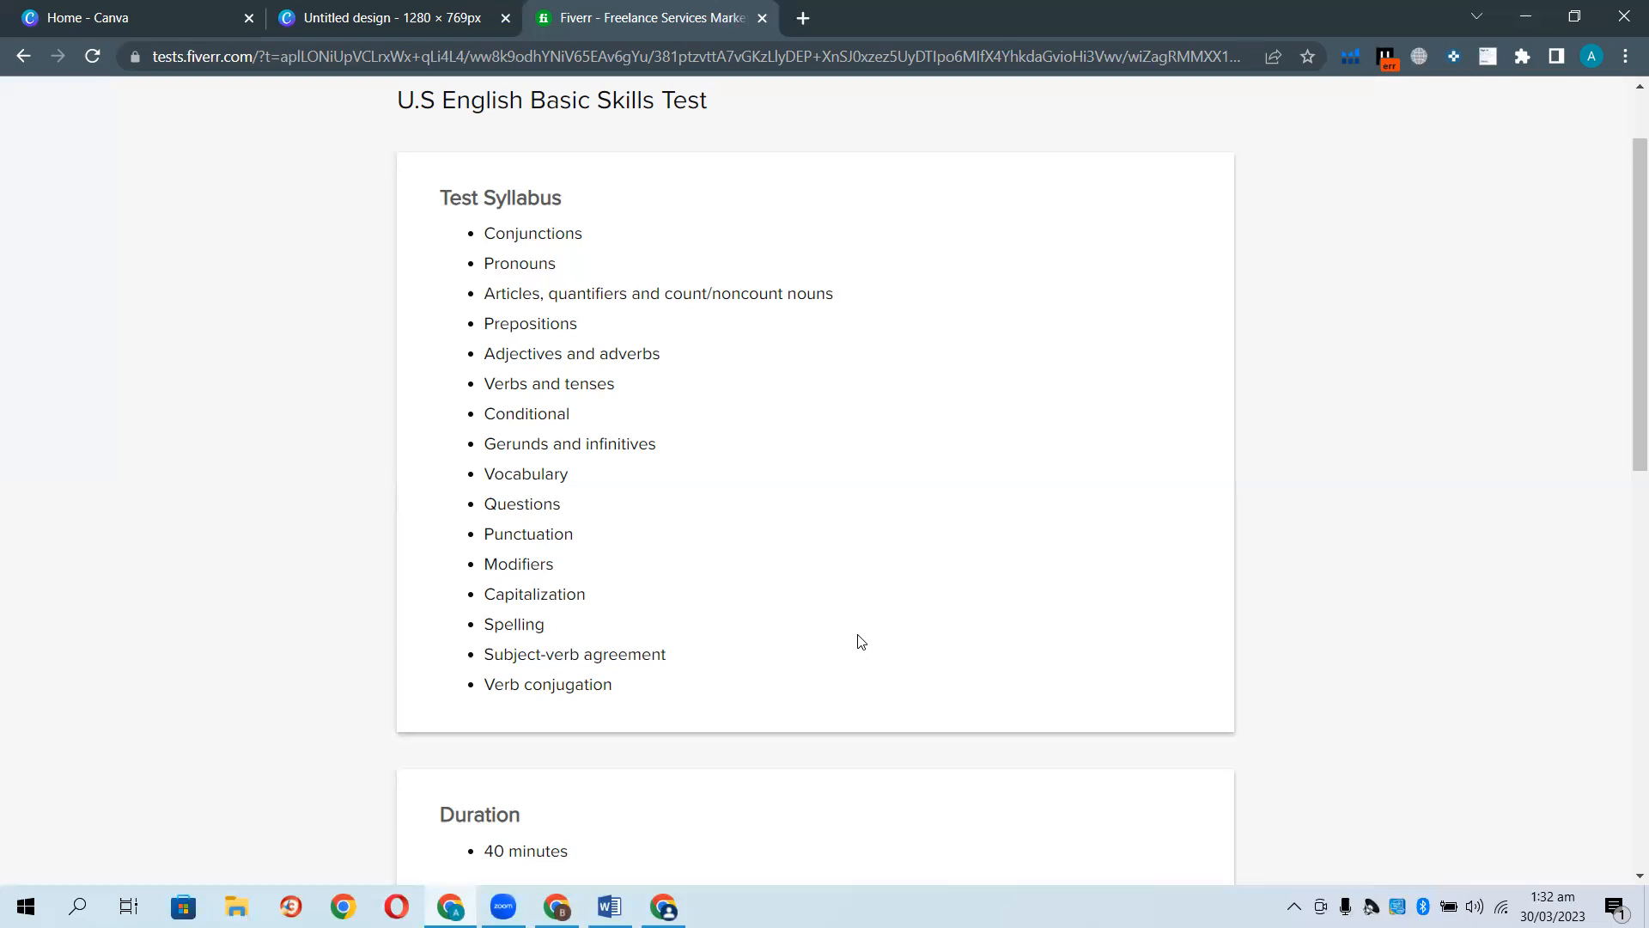
{"action": "scroll", "coordinate": [861, 642], "scroll_direction": "down", "scroll_amount": 6}
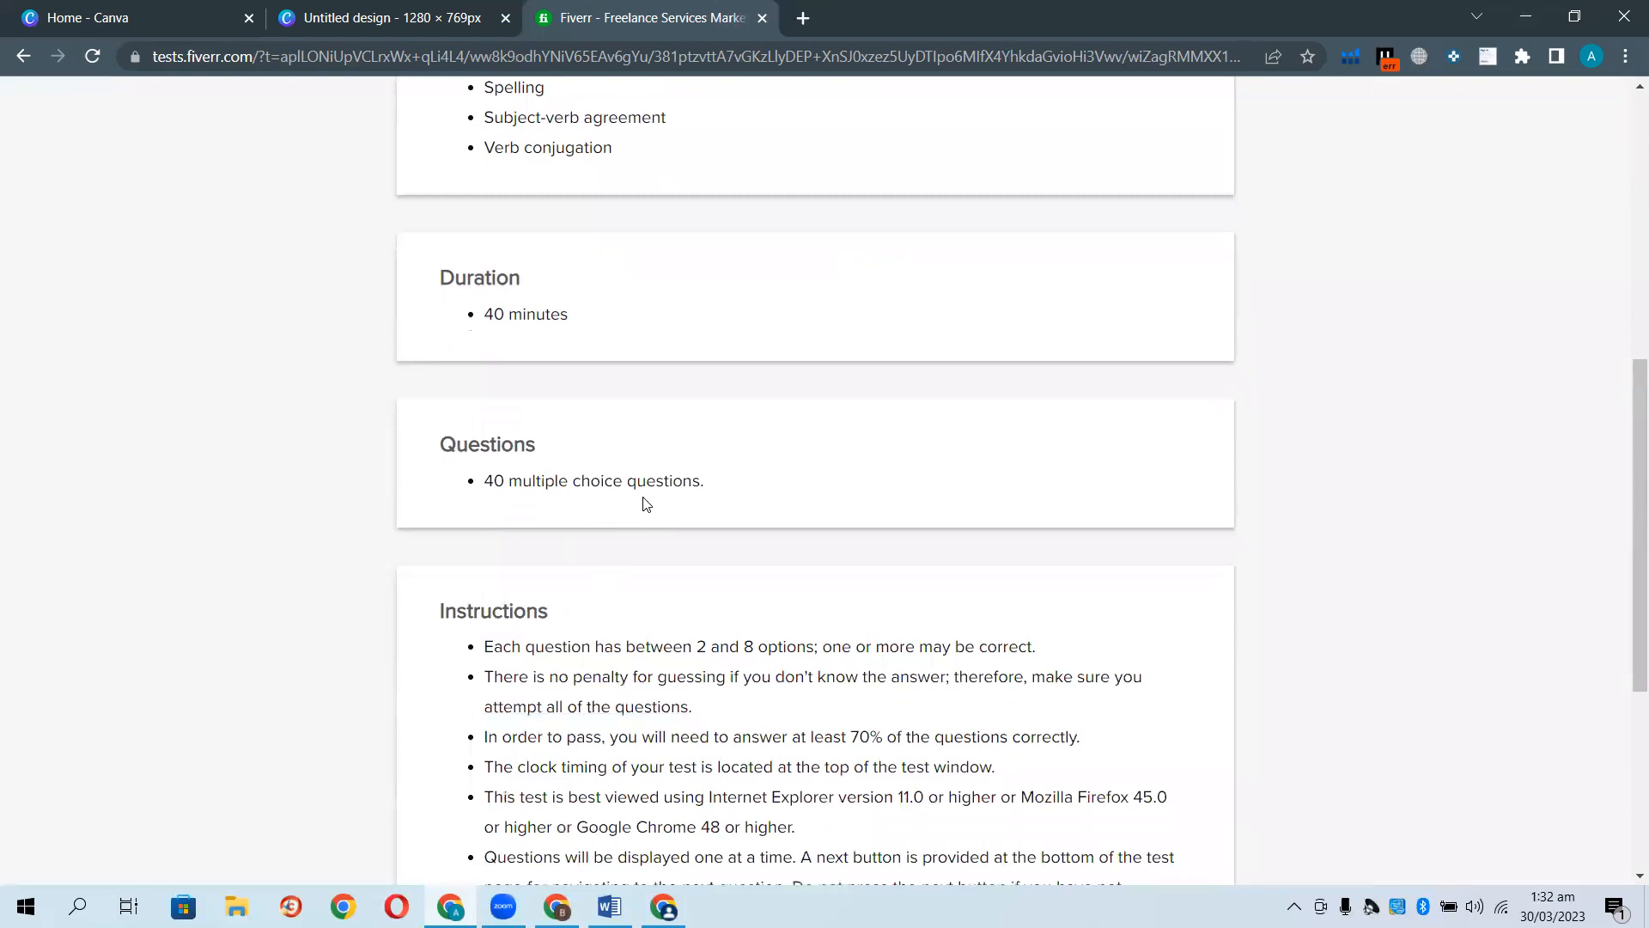
{"action": "scroll", "coordinate": [726, 663], "scroll_direction": "down", "scroll_amount": 5}
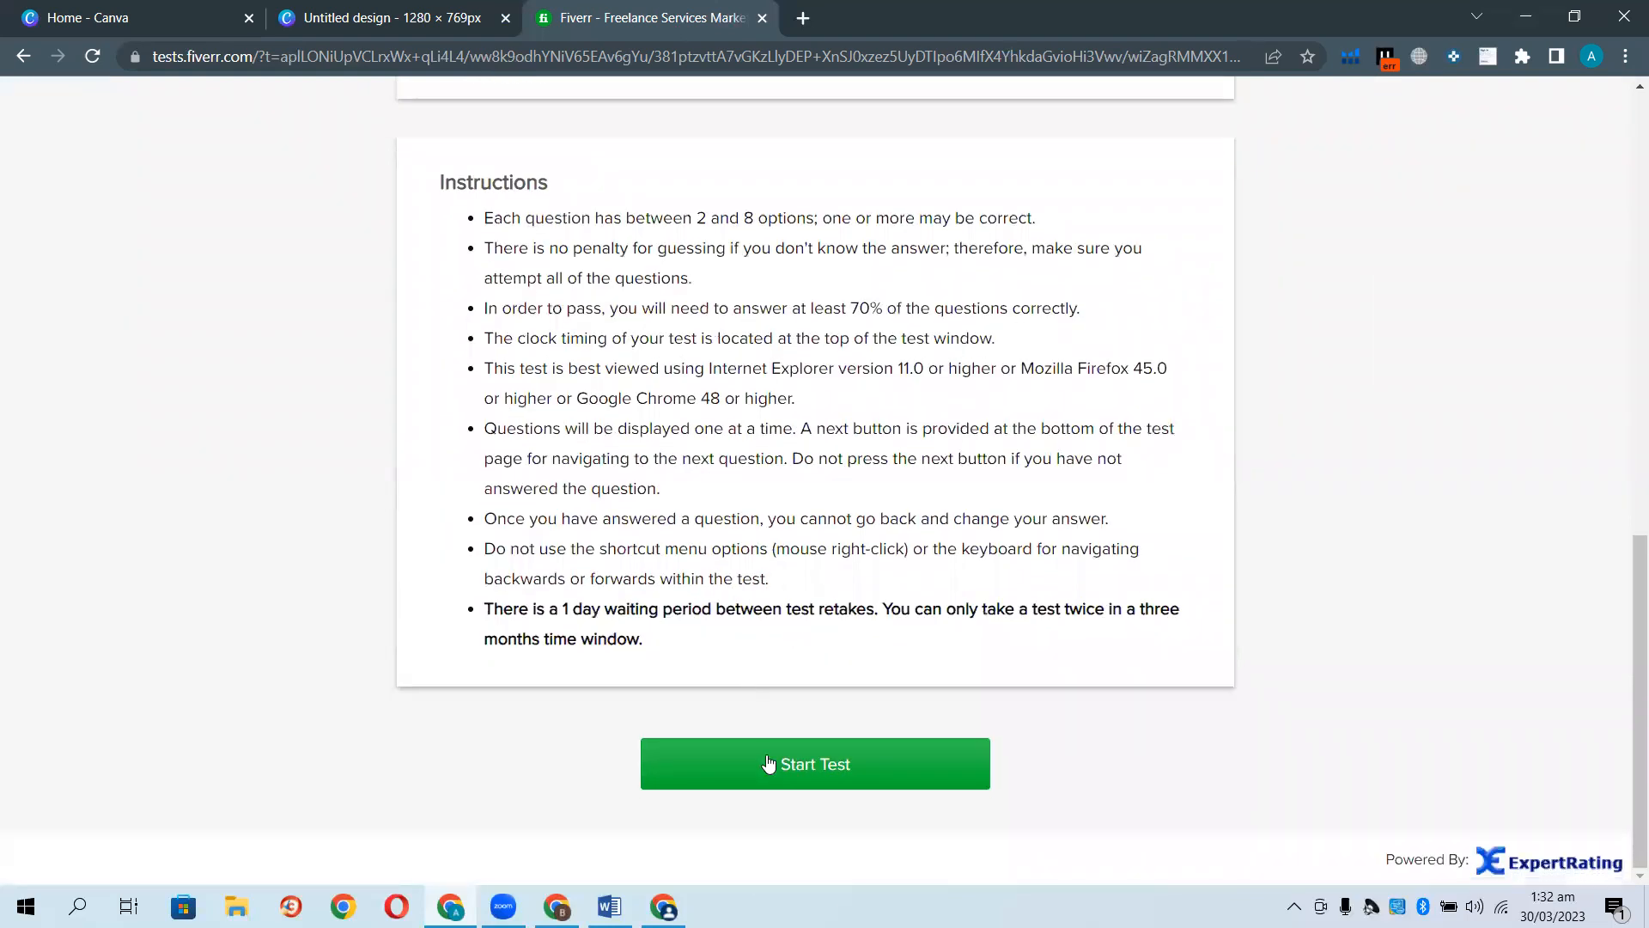
{"action": "scroll", "coordinate": [931, 602], "scroll_direction": "up", "scroll_amount": 3}
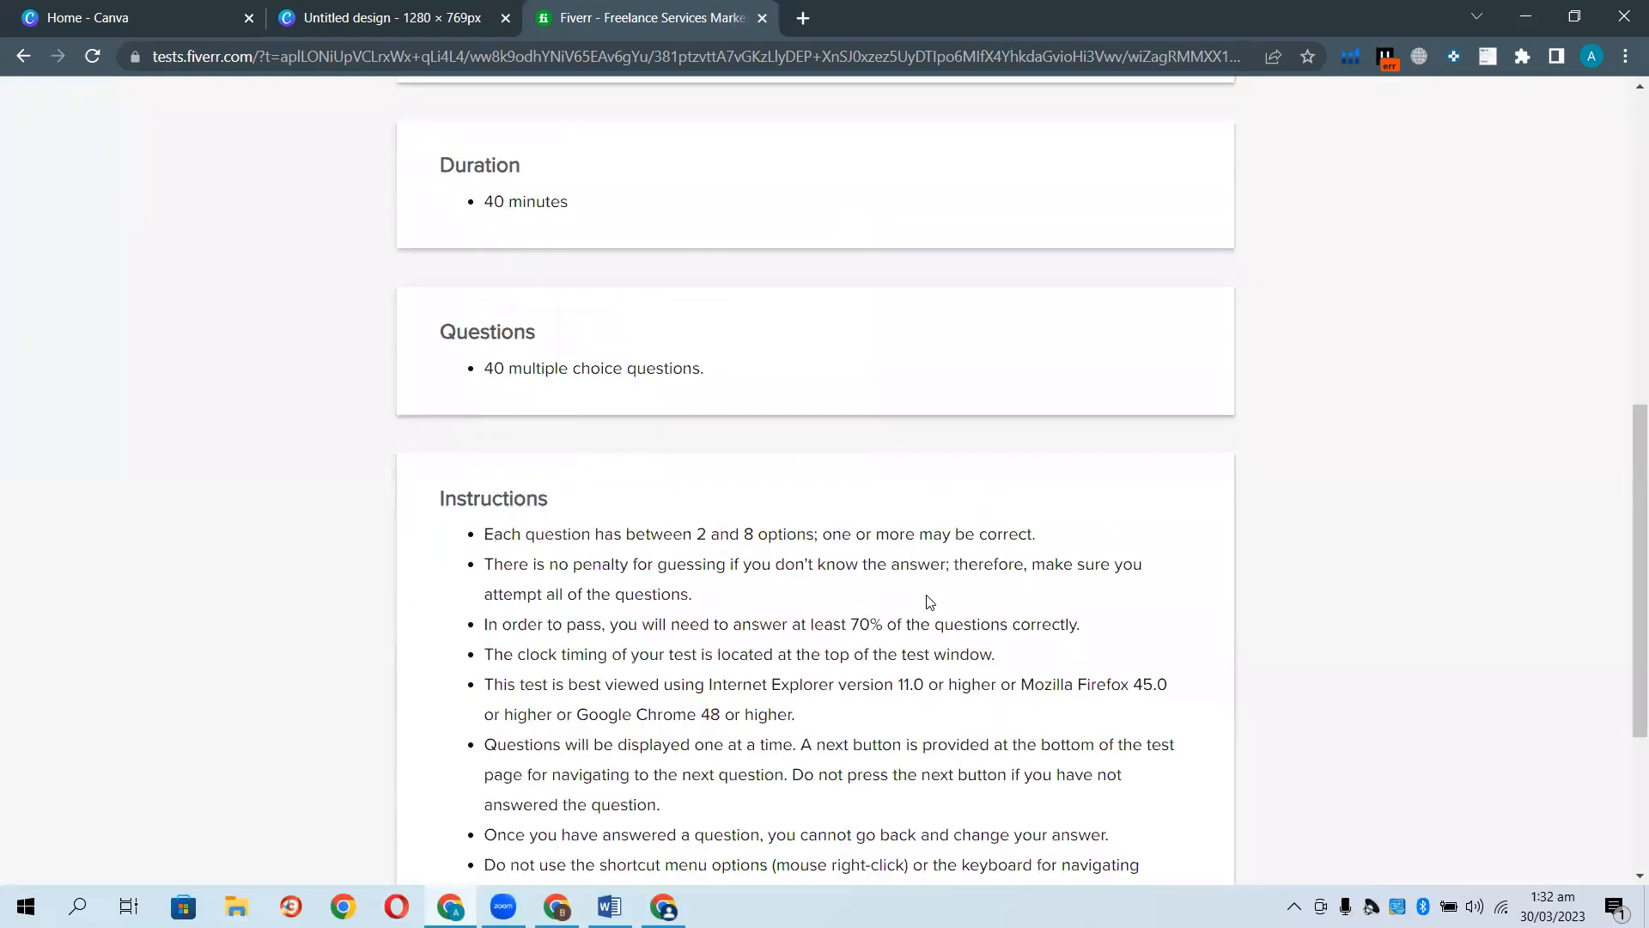
{"action": "scroll", "coordinate": [930, 601], "scroll_direction": "up", "scroll_amount": 6}
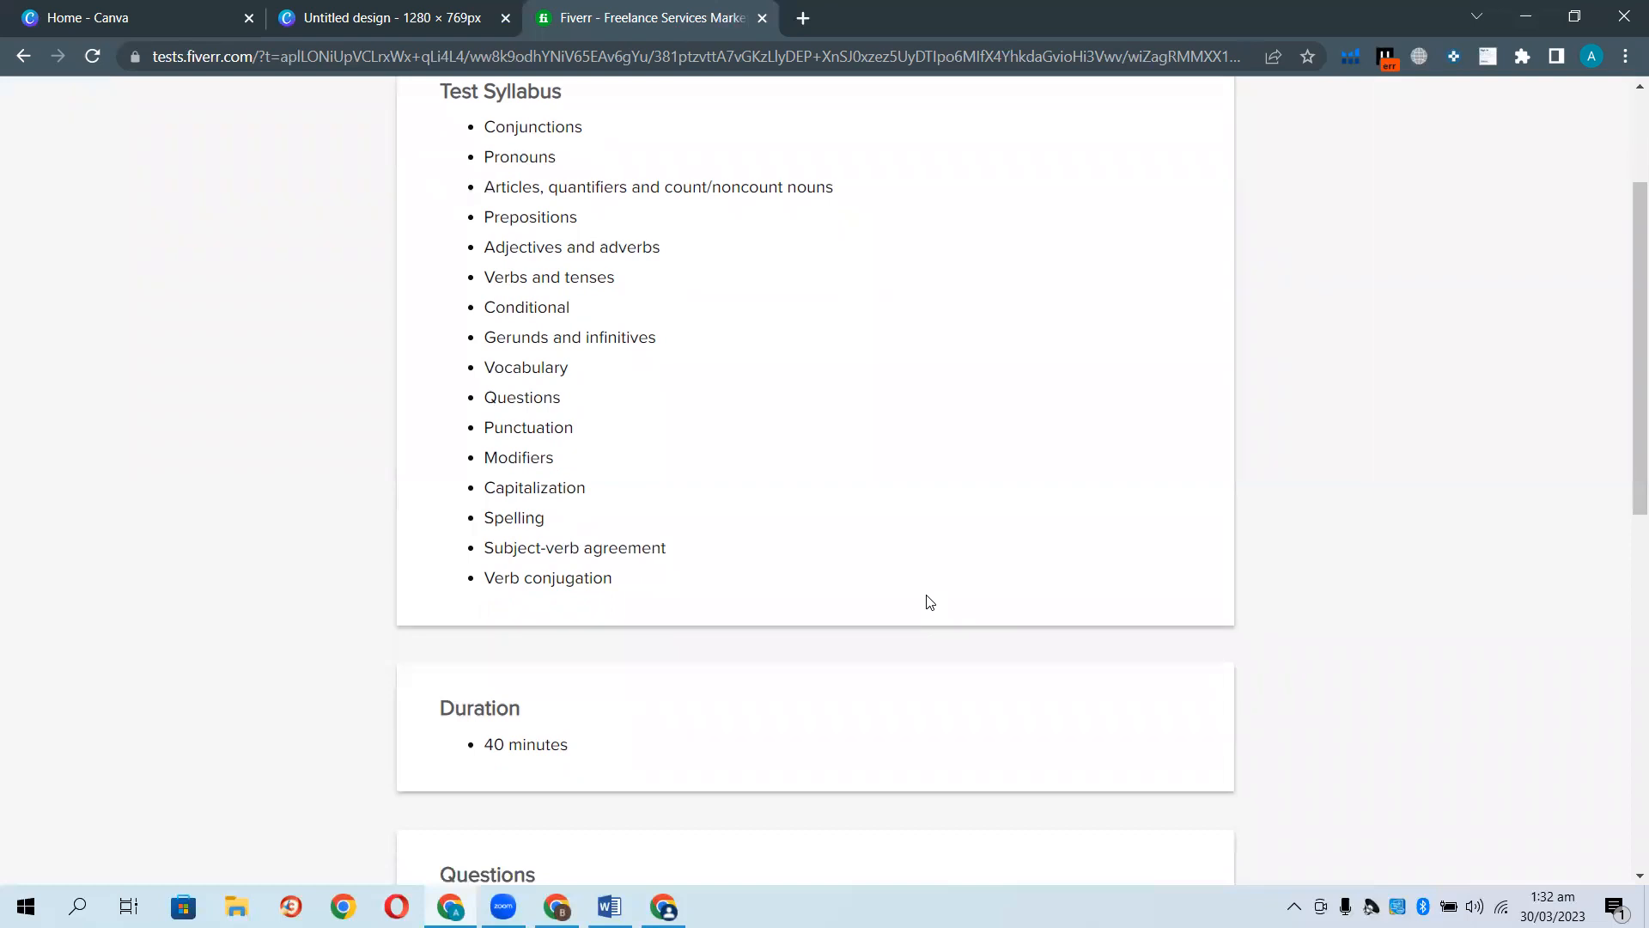
{"action": "scroll", "coordinate": [931, 601], "scroll_direction": "up", "scroll_amount": 3}
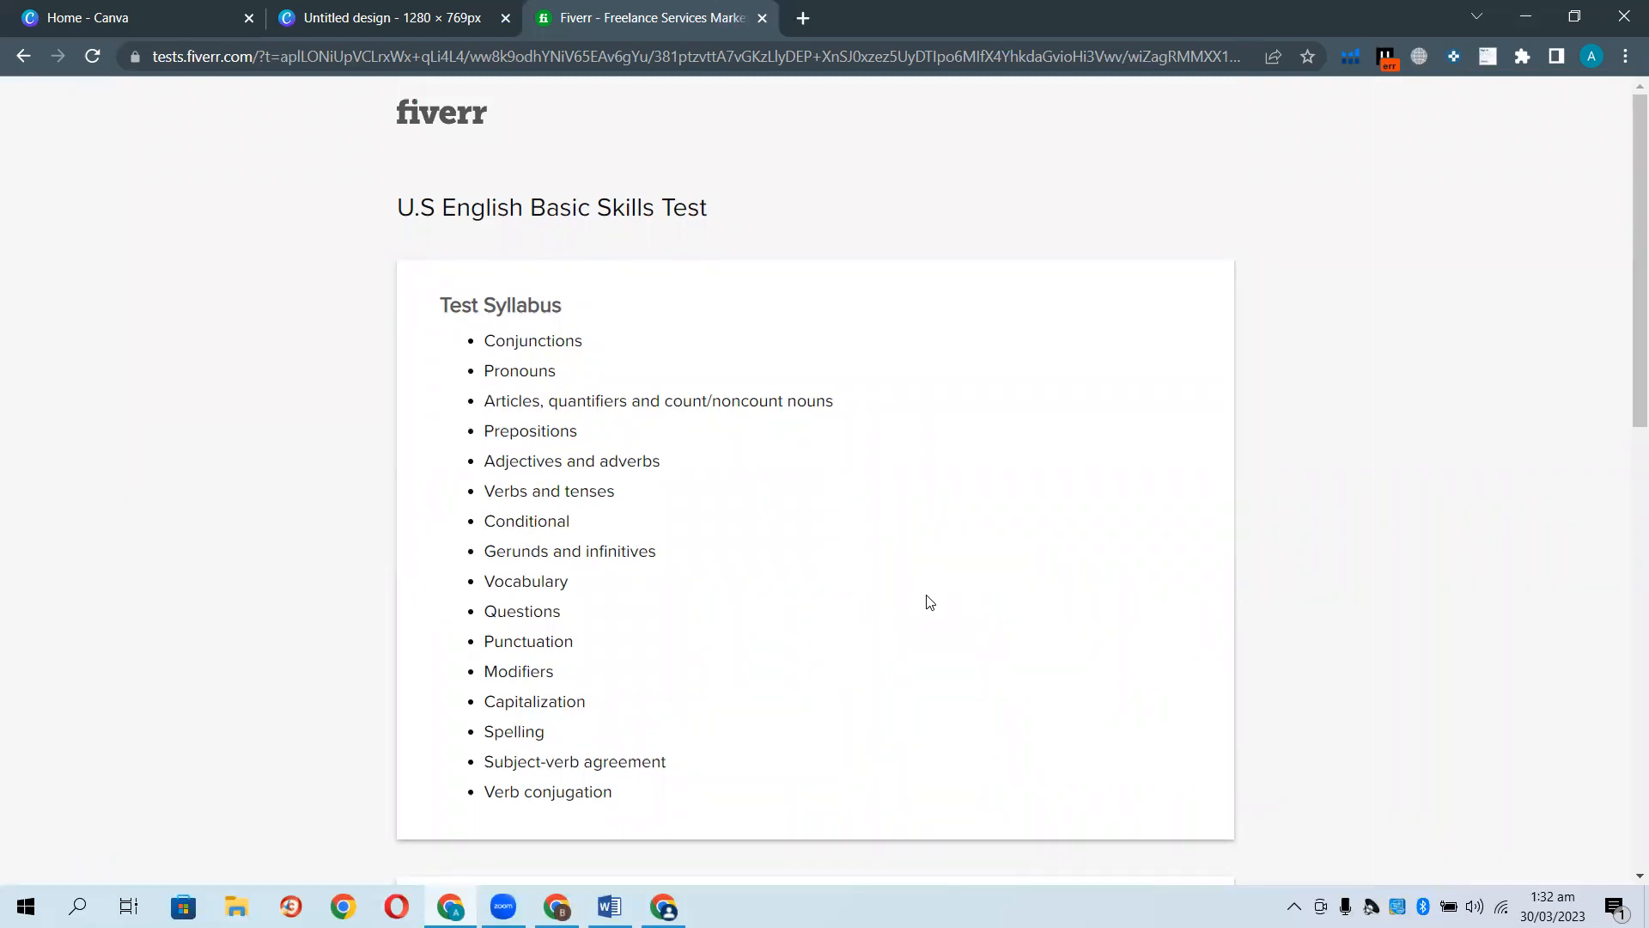
{"action": "scroll", "coordinate": [931, 601], "scroll_direction": "down", "scroll_amount": 12}
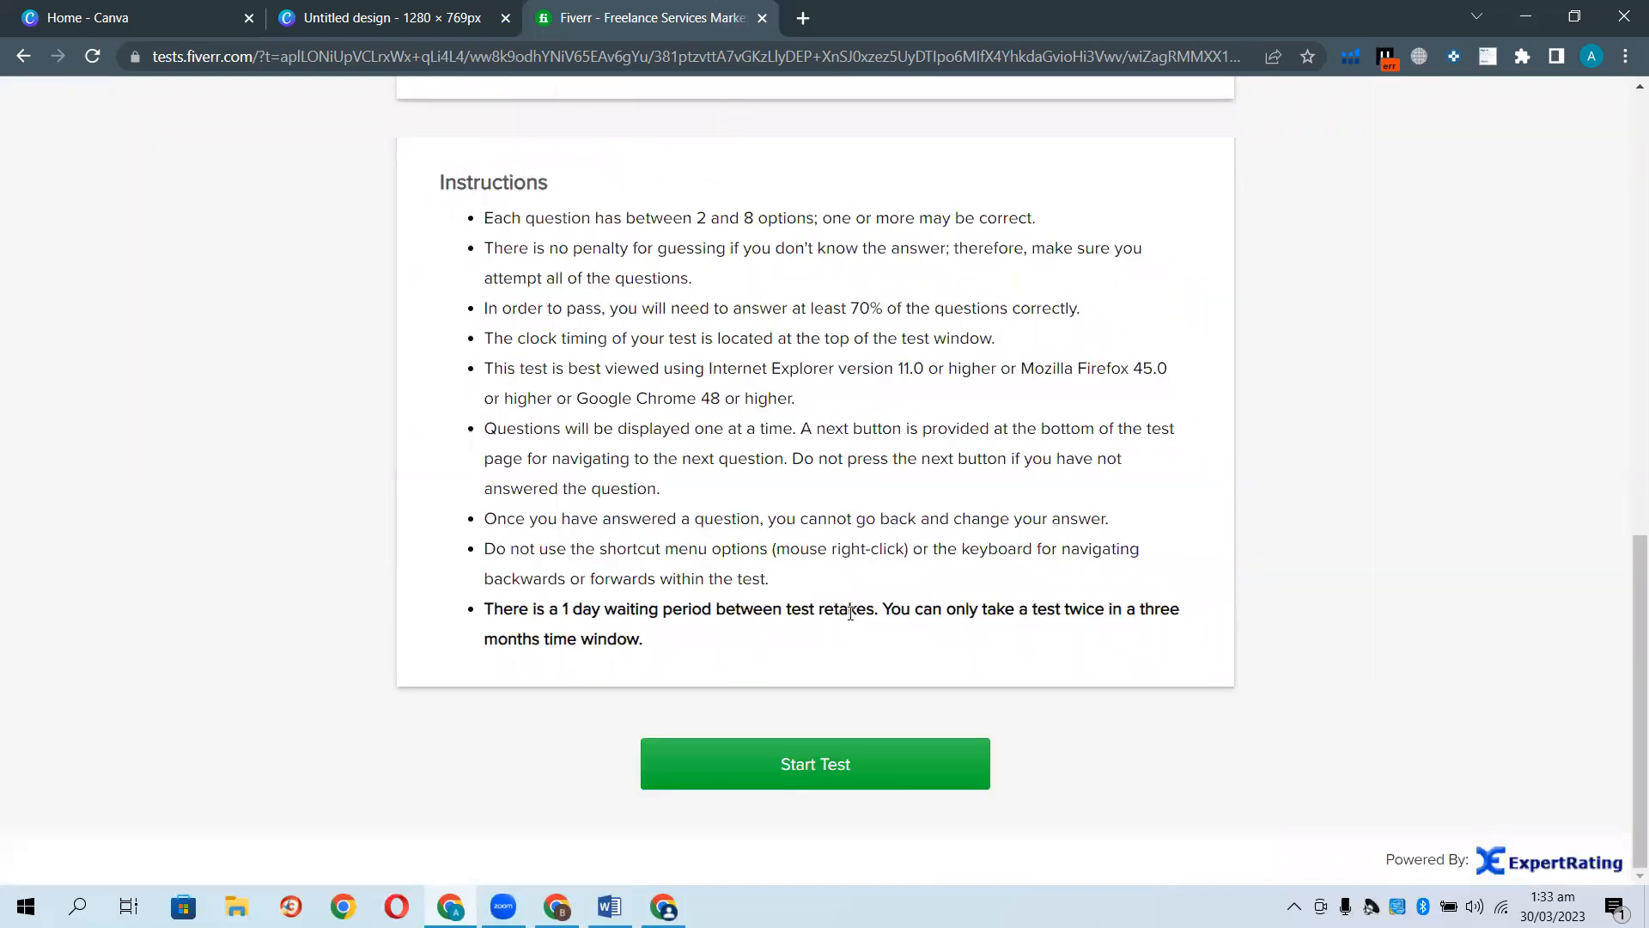
{"action": "scroll", "coordinate": [851, 612], "scroll_direction": "up", "scroll_amount": 10}
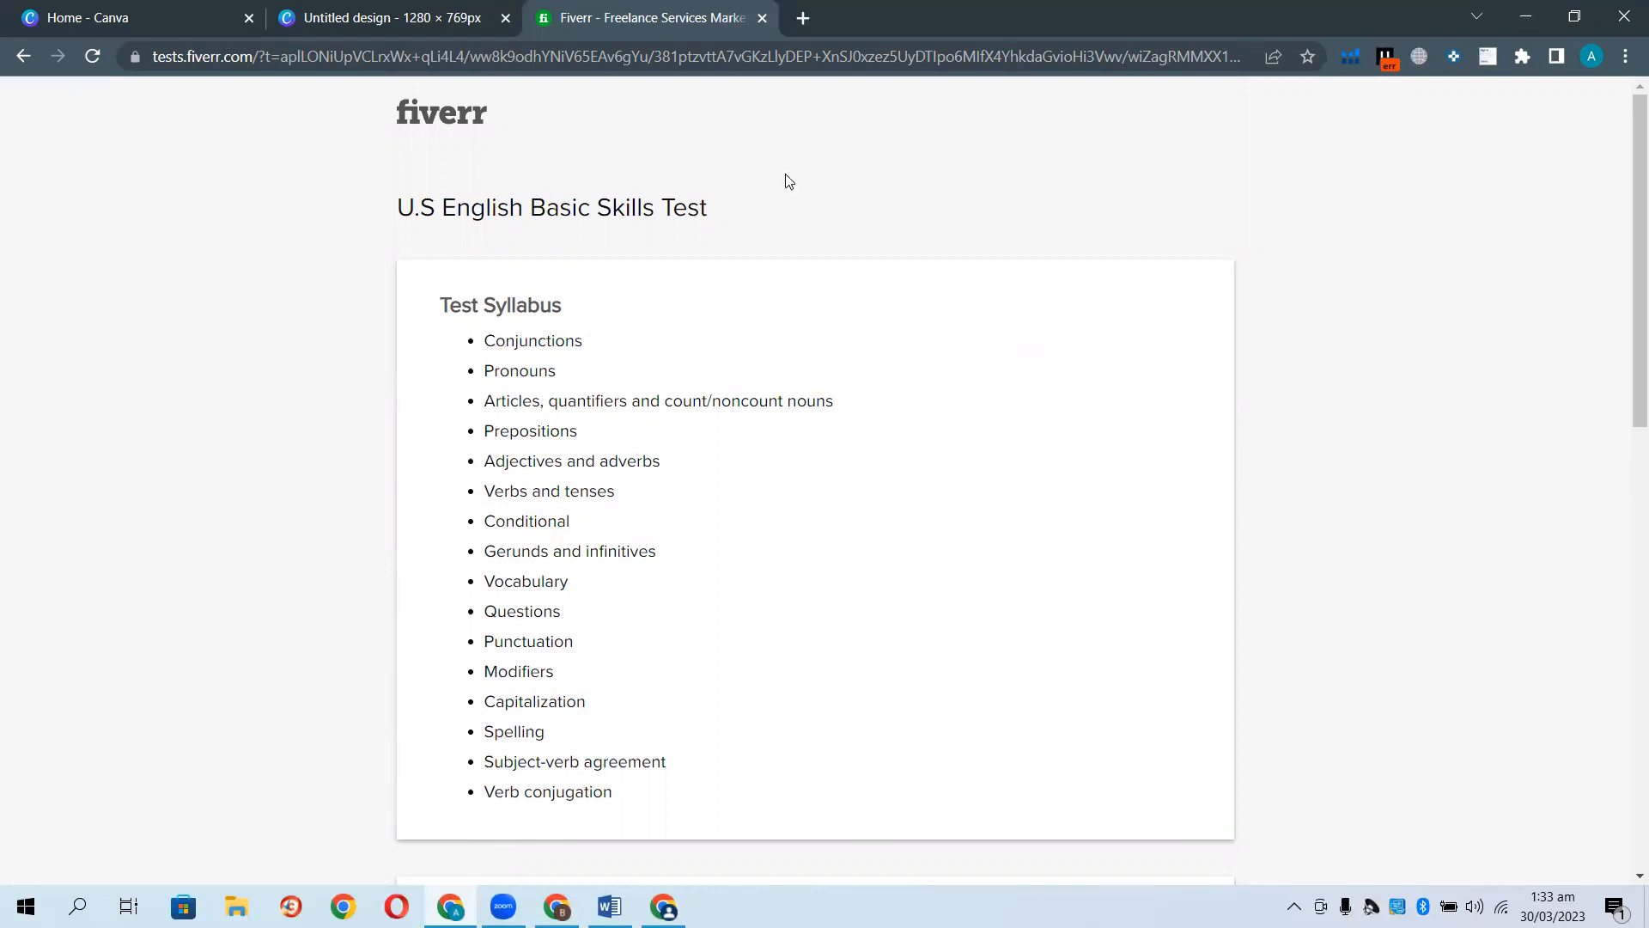
Run a Google search for 'Brainly' in a new tab, then return to the Fiverr English Basic Skills Test tab.
{"action": "left_click", "coordinate": [803, 18]}
{"action": "left_click", "coordinate": [694, 63]}
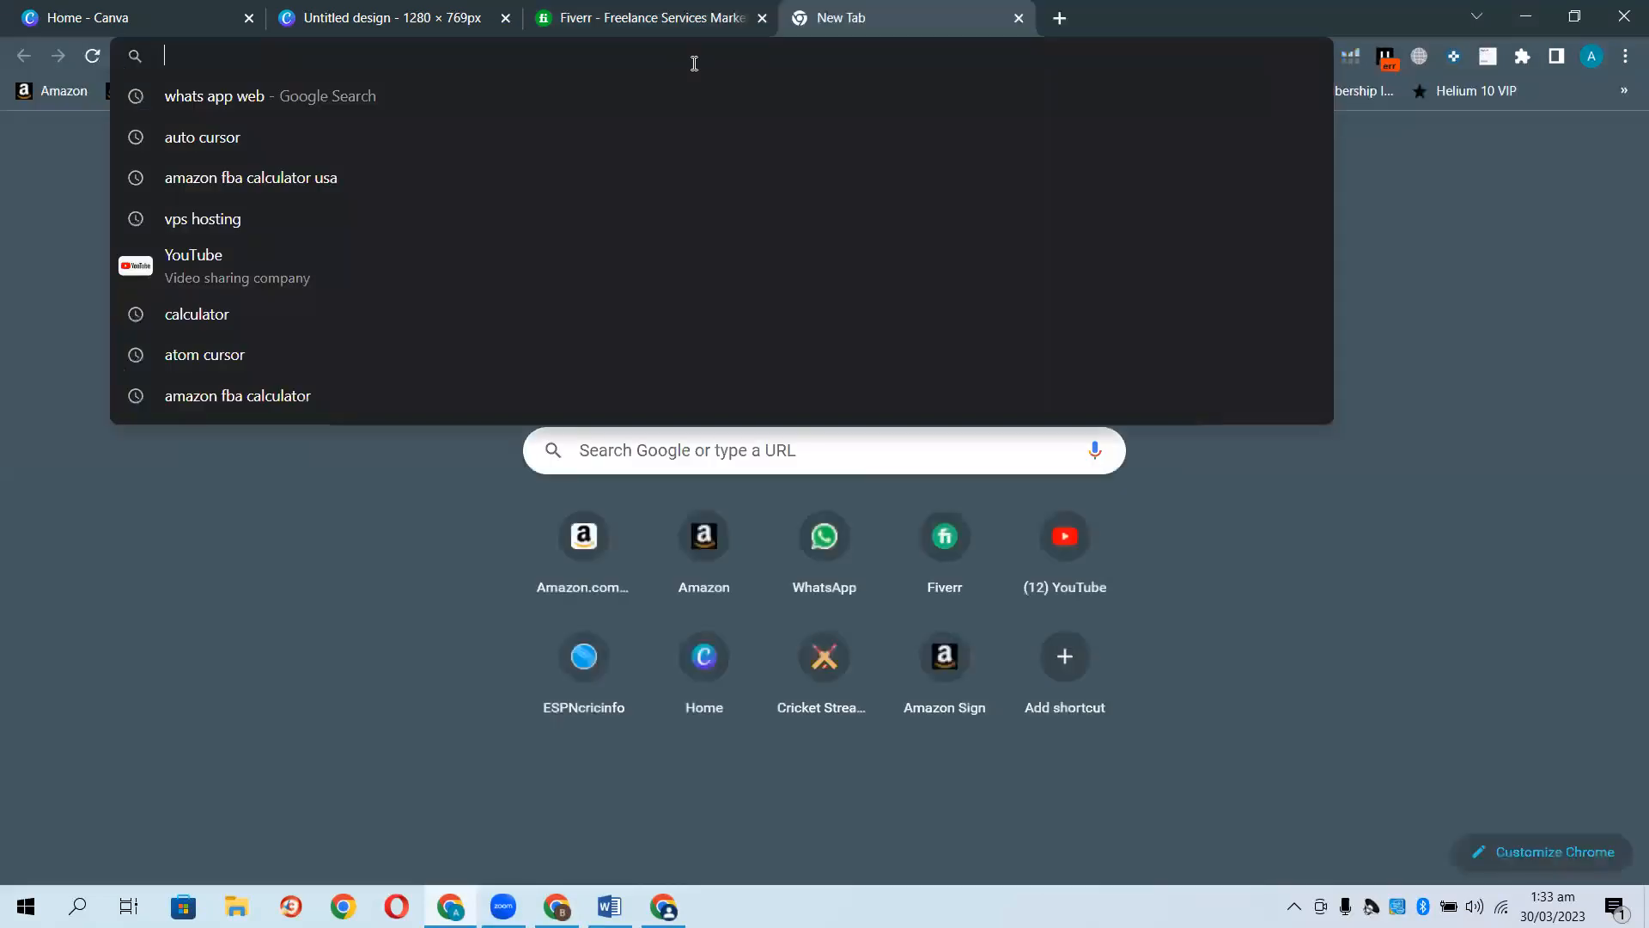
{"action": "type", "text": "Brainly"}
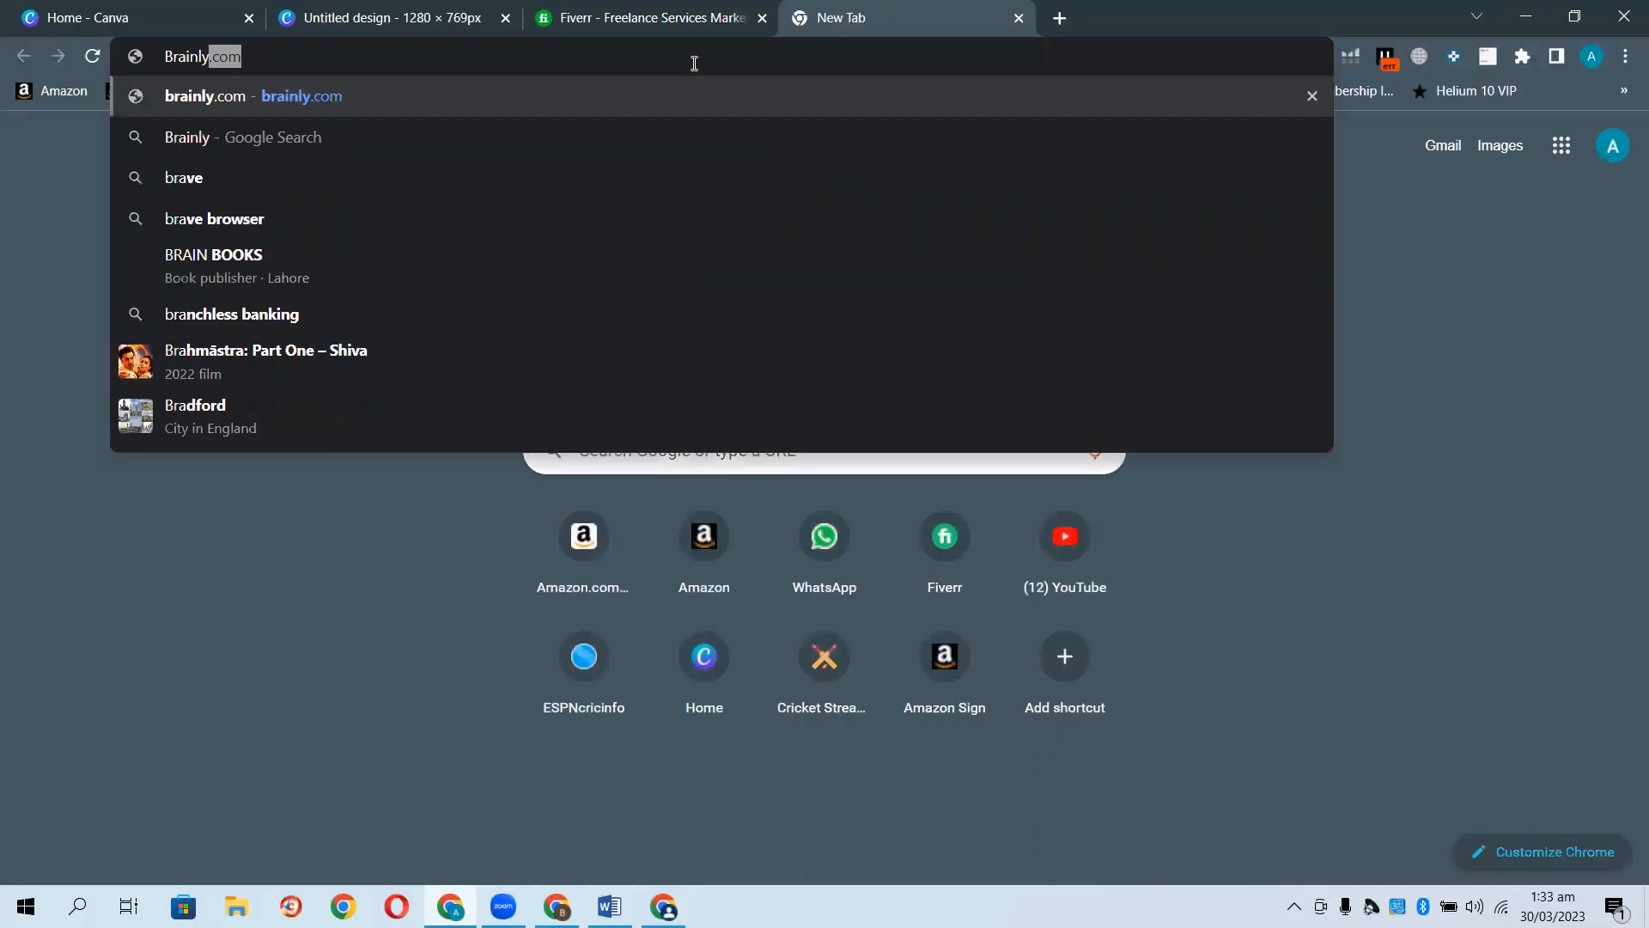
{"action": "key", "text": "Delete"}
{"action": "key", "text": "Return"}
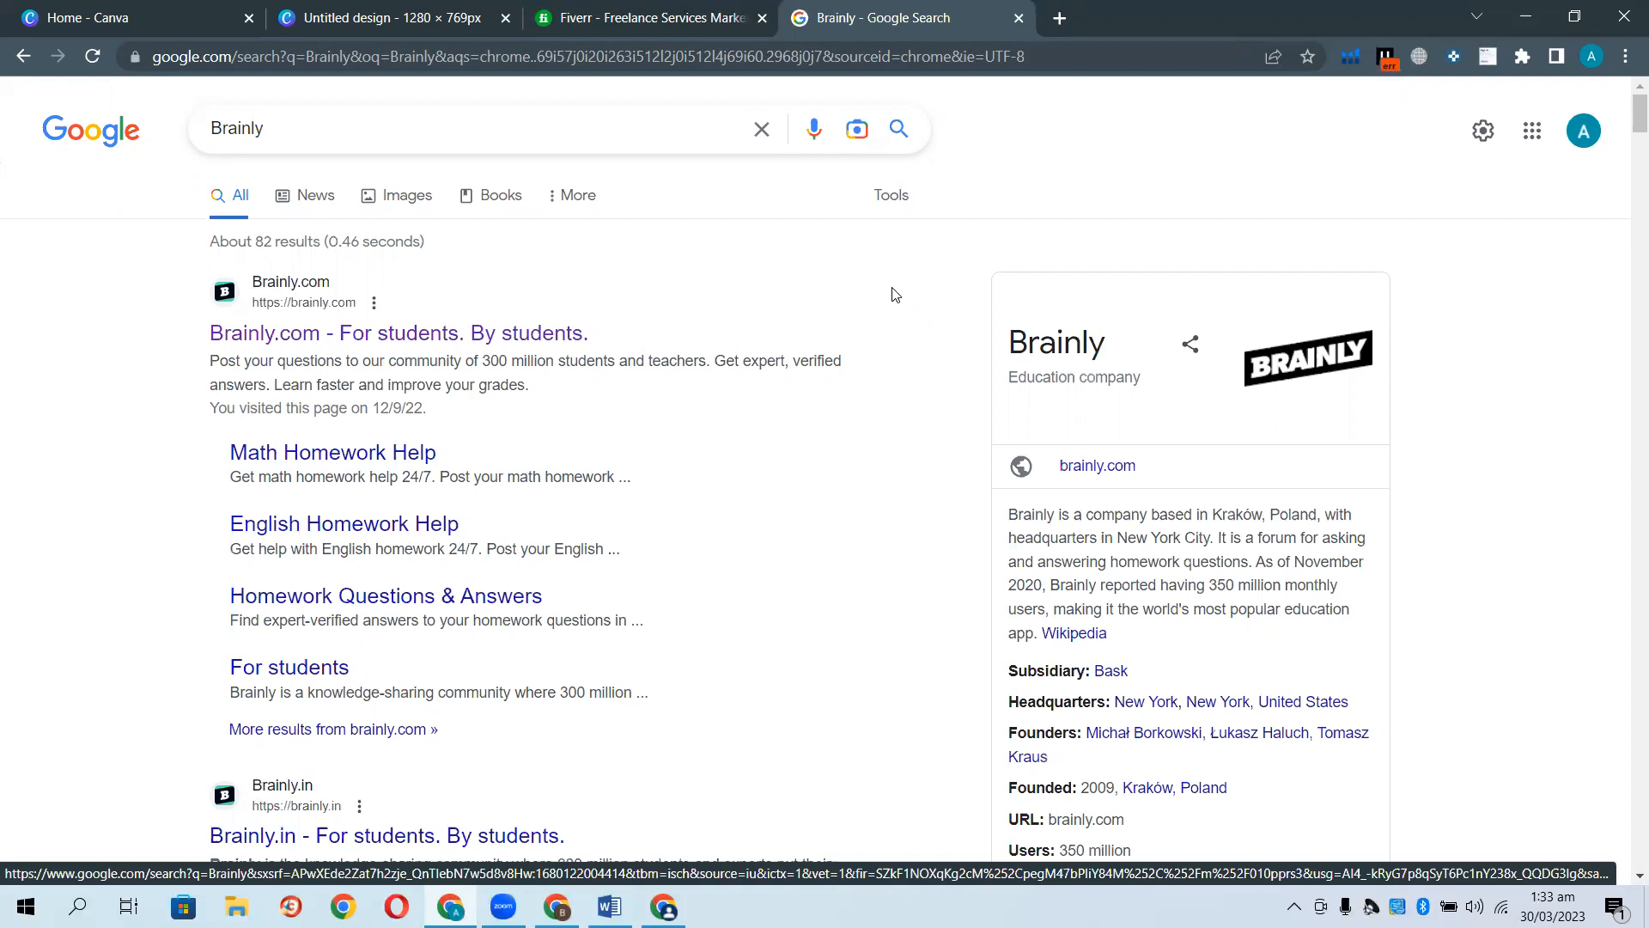
{"action": "left_click", "coordinate": [651, 25]}
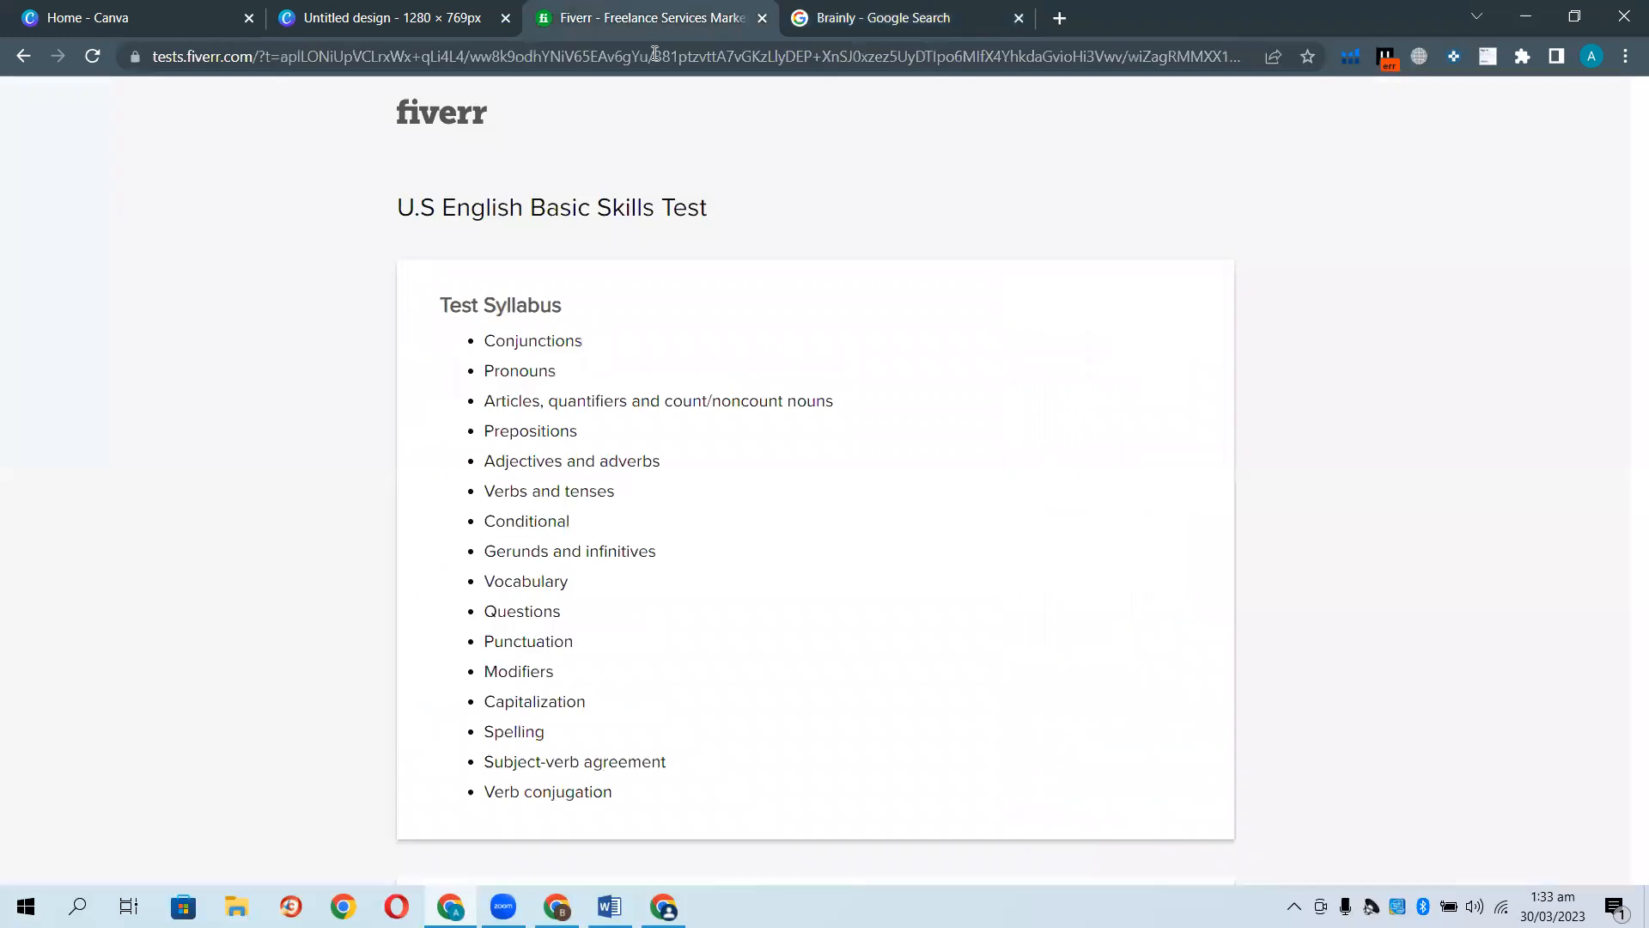